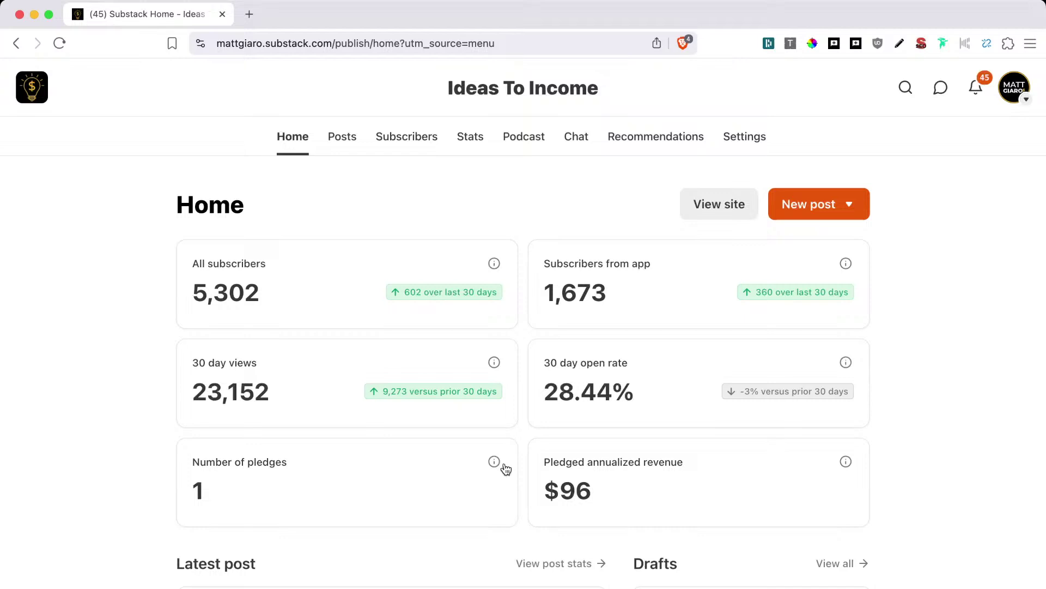
# Review the Substack home dashboard's subscriber figures, latest post statistics and recent posts.
pyautogui.scroll(-8, 506, 468)
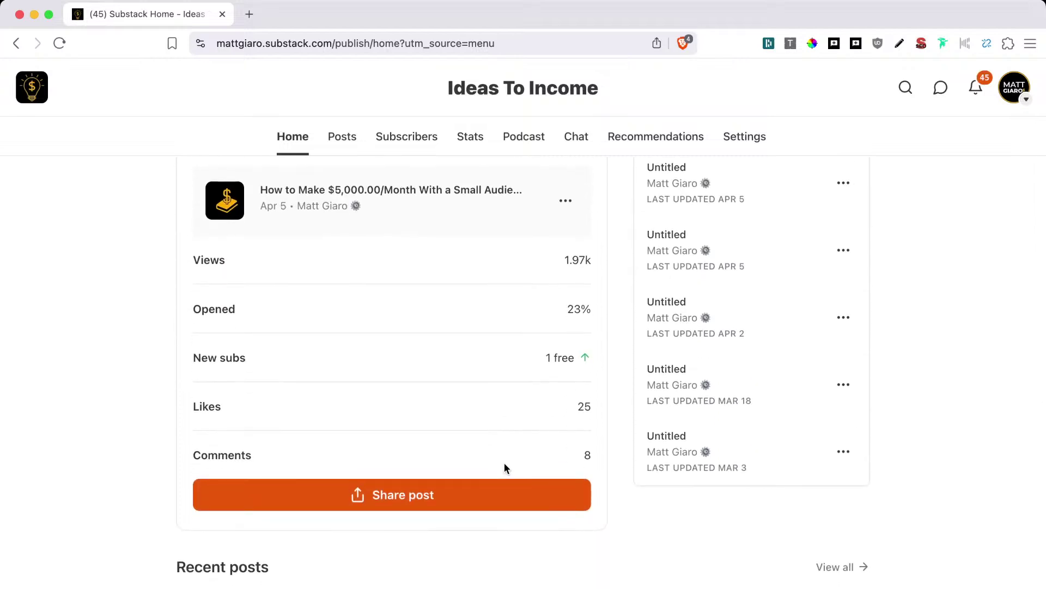
pyautogui.scroll(-6, 504, 463)
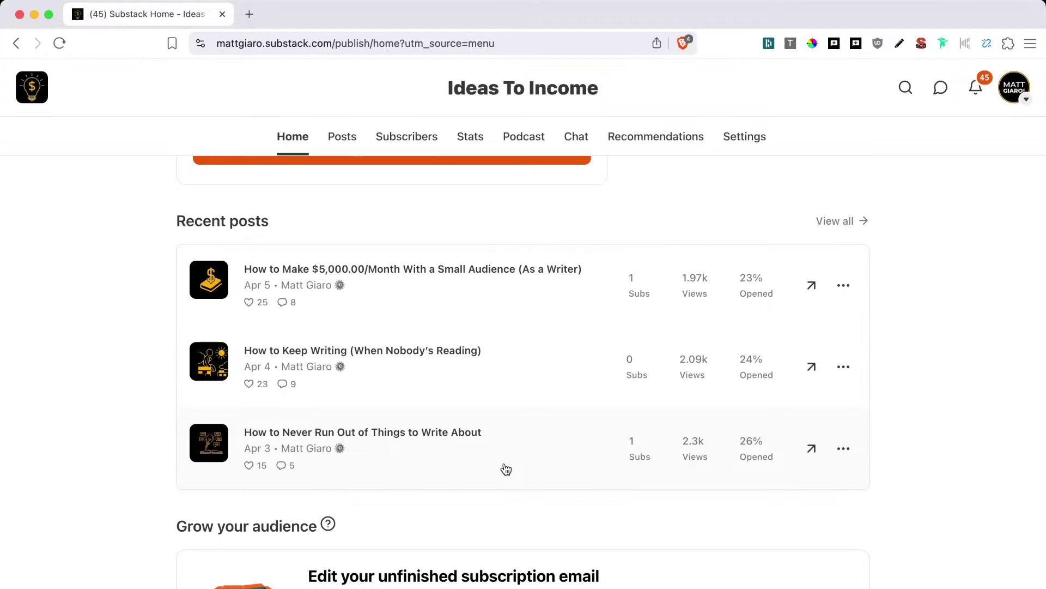
pyautogui.scroll(-6, 506, 469)
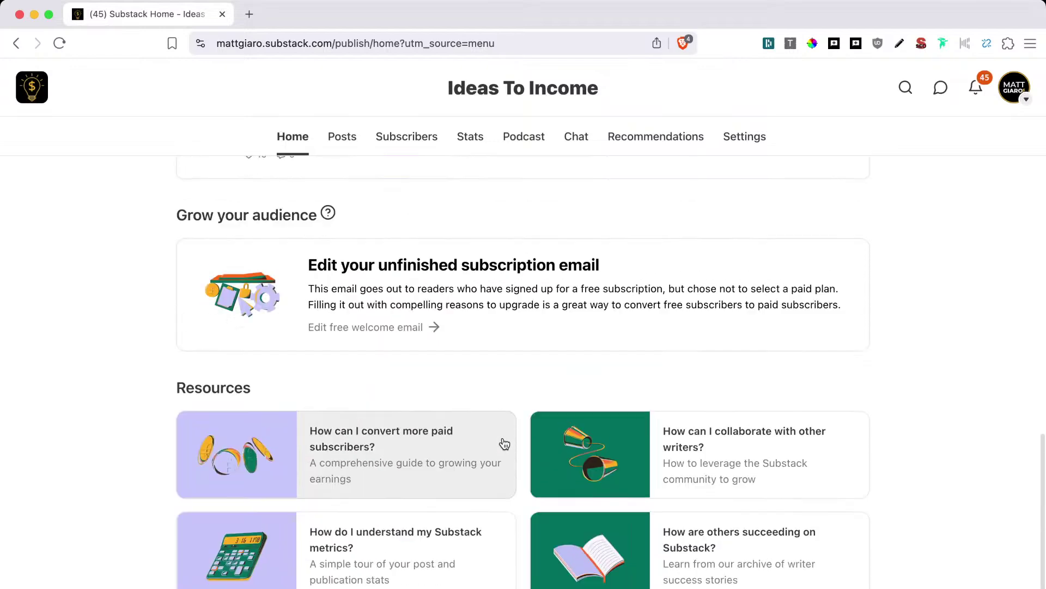
pyautogui.scroll(8, 503, 443)
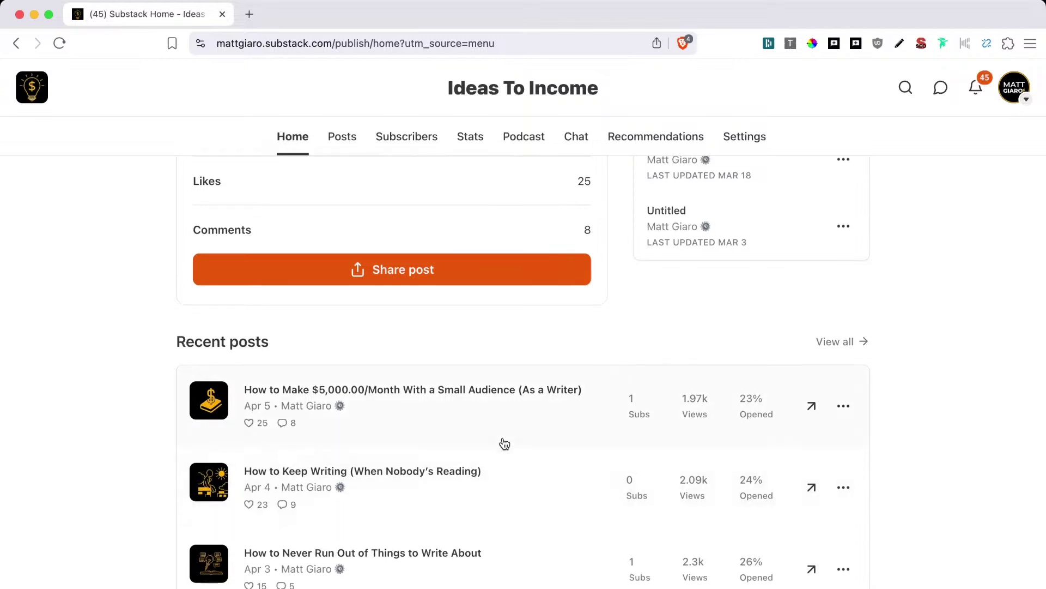
pyautogui.scroll(4, 505, 443)
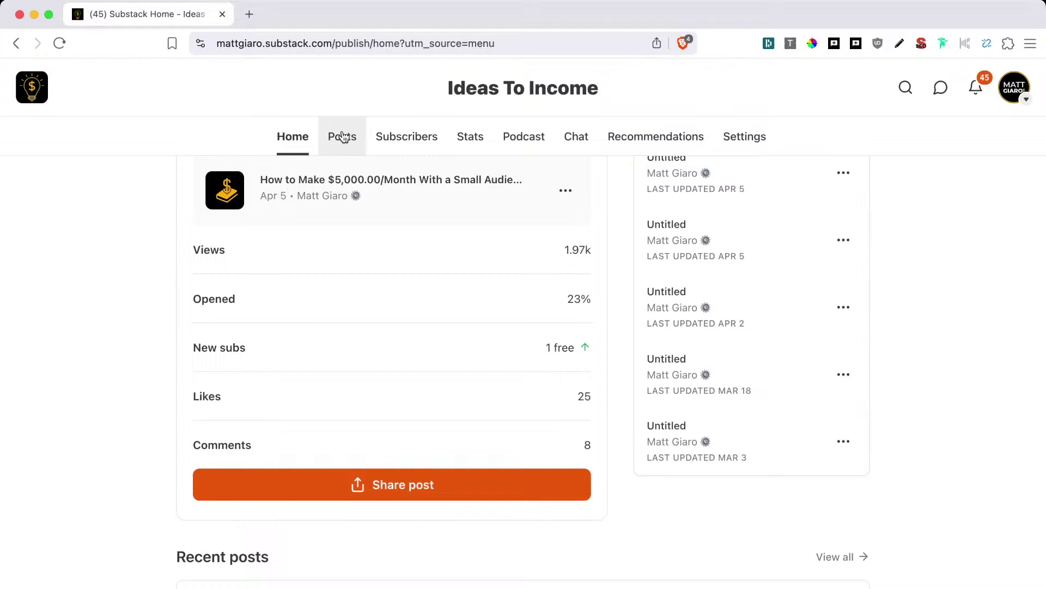
# Open the publication's posts list and look through the daily articles published in April.
pyautogui.click(343, 137)
pyautogui.scroll(-4, 362, 474)
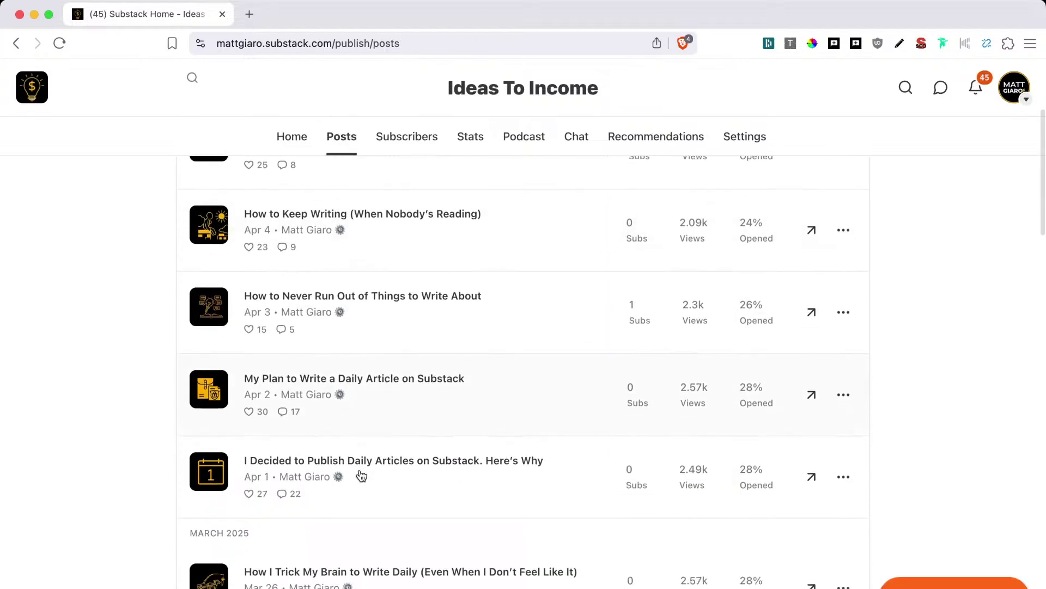
pyautogui.scroll(2, 329, 486)
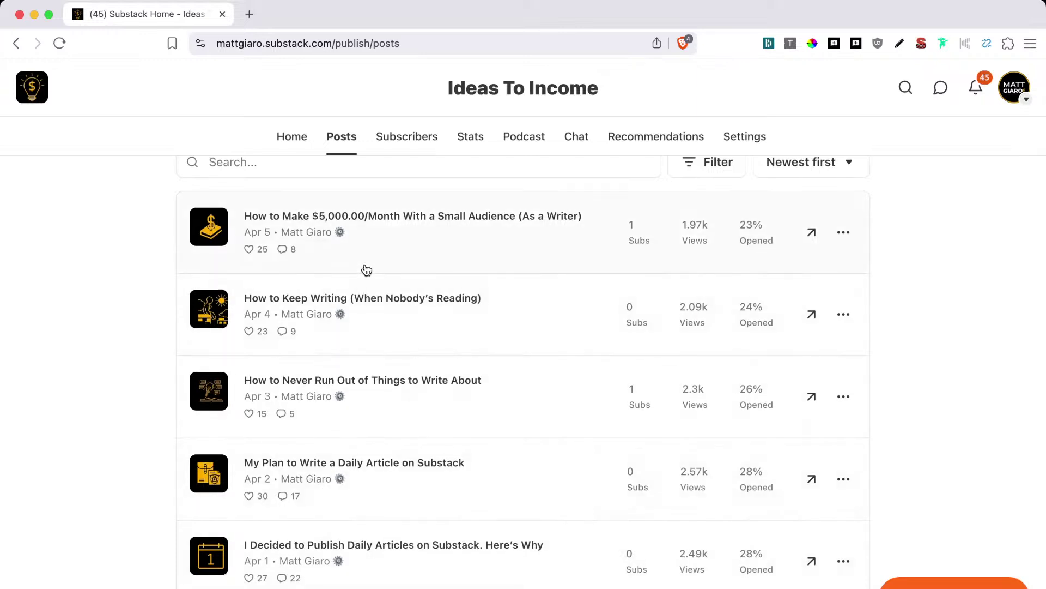
# Switch to Obsidian and review the Day 5 and Day 6 drafting and editing entries in the Substack sprint note.
pyautogui.moveTo(1024, 295)
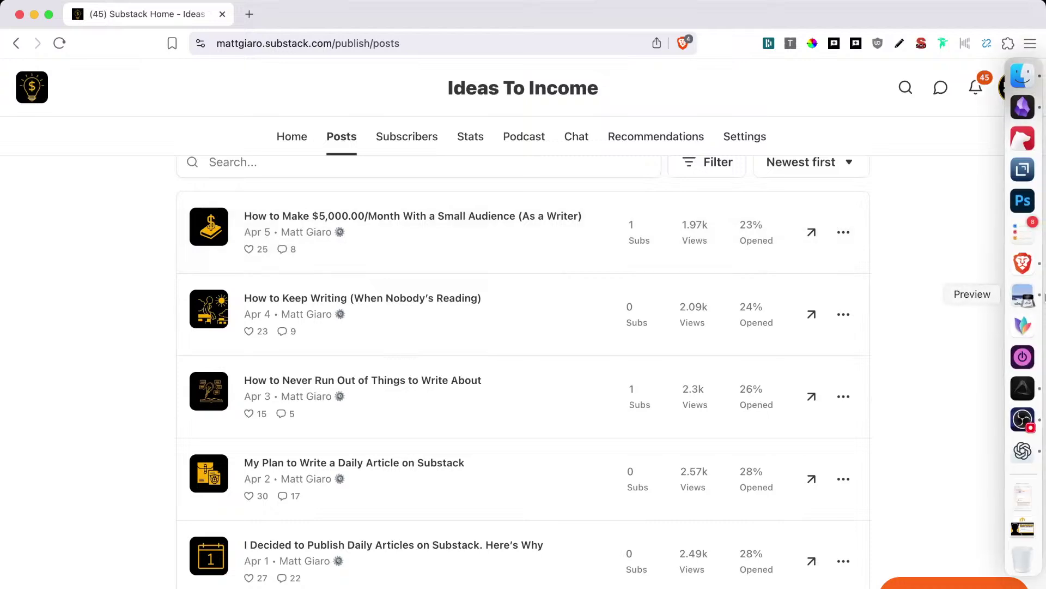
pyautogui.click(1023, 107)
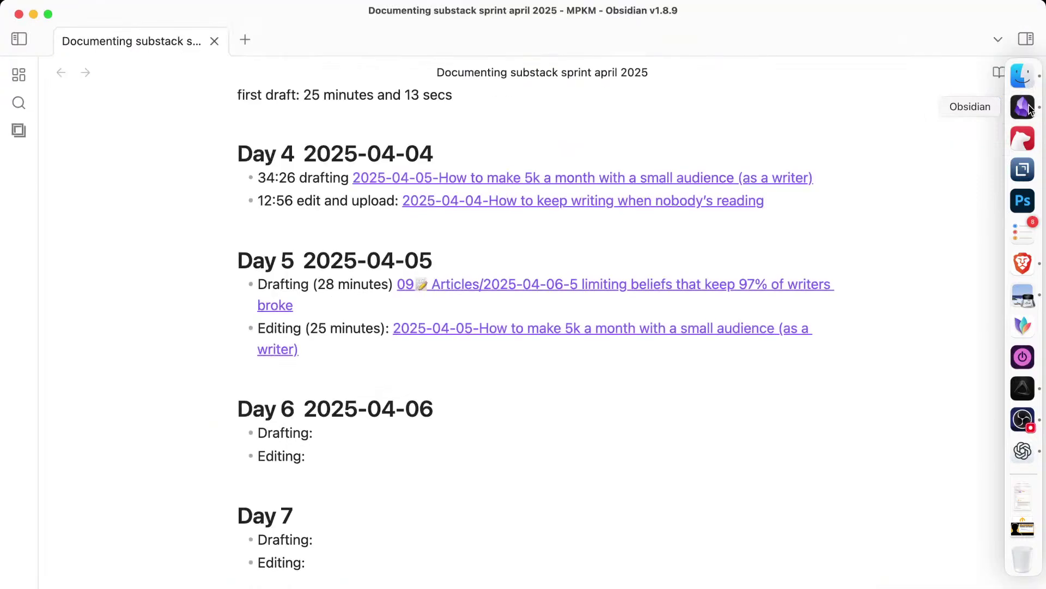
pyautogui.scroll(-2, 420, 495)
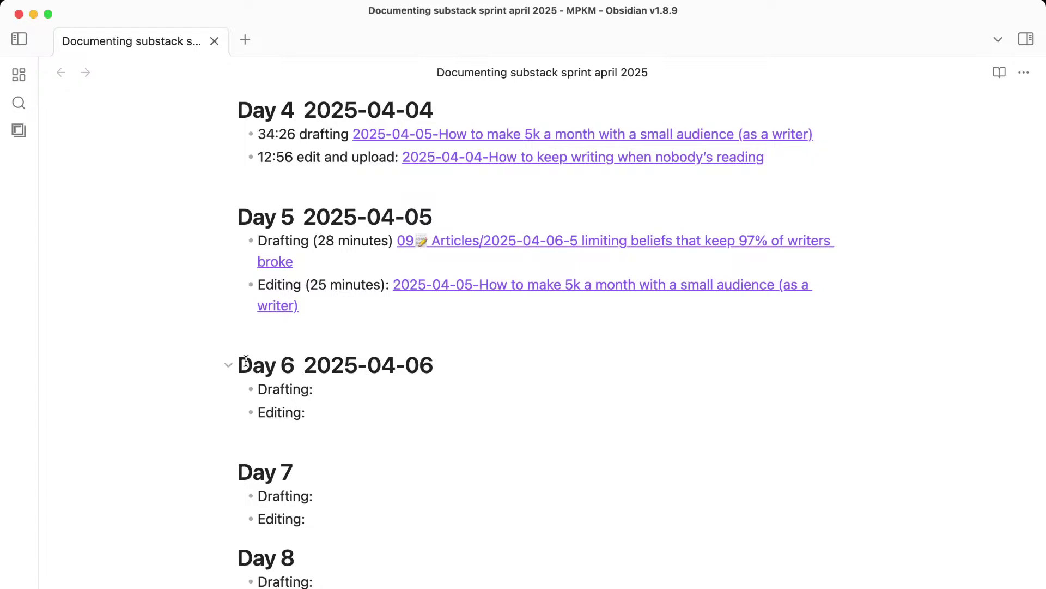
pyautogui.moveTo(236, 365); pyautogui.dragTo(334, 395)
pyautogui.click(335, 394)
pyautogui.click(332, 412)
pyautogui.moveTo(297, 306); pyautogui.dragTo(232, 283)
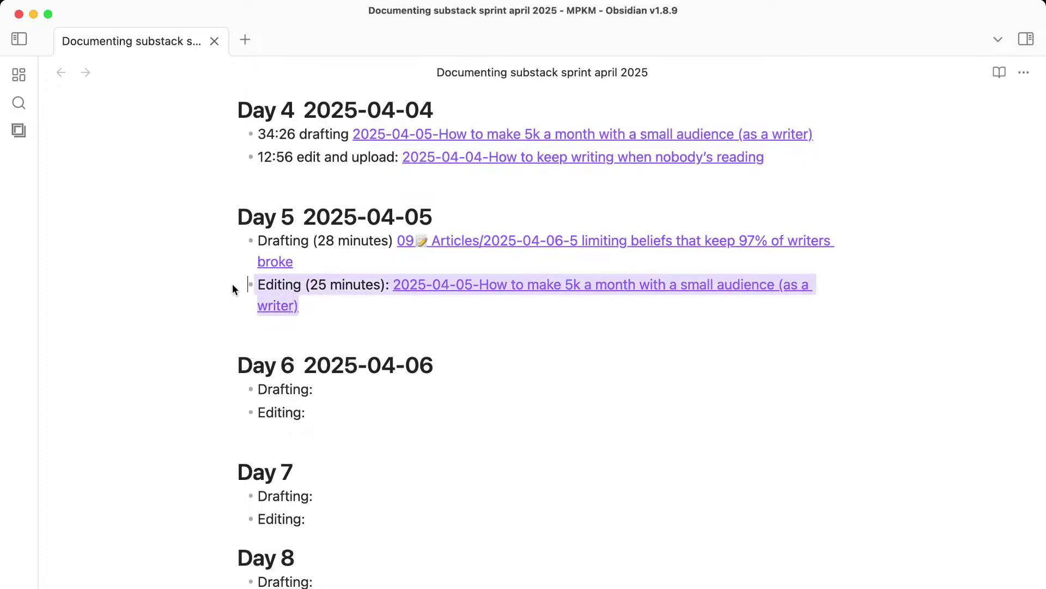
pyautogui.click(404, 334)
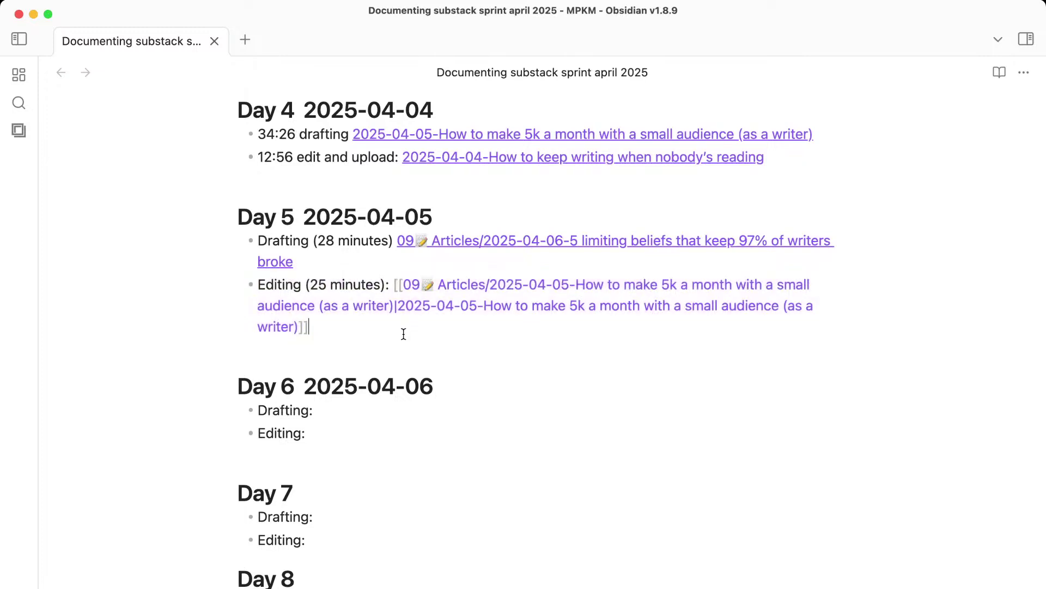
pyautogui.click(361, 410)
pyautogui.click(346, 384)
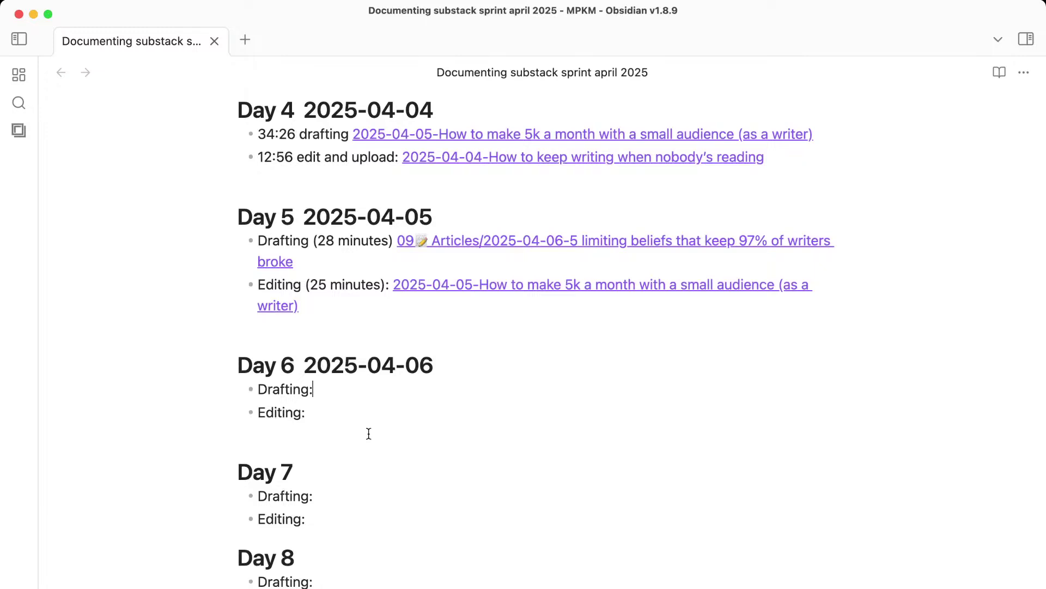
# Copy the article link from the Day 5 Drafting line into the Day 6 Editing line.
pyautogui.moveTo(317, 259); pyautogui.dragTo(396, 240)
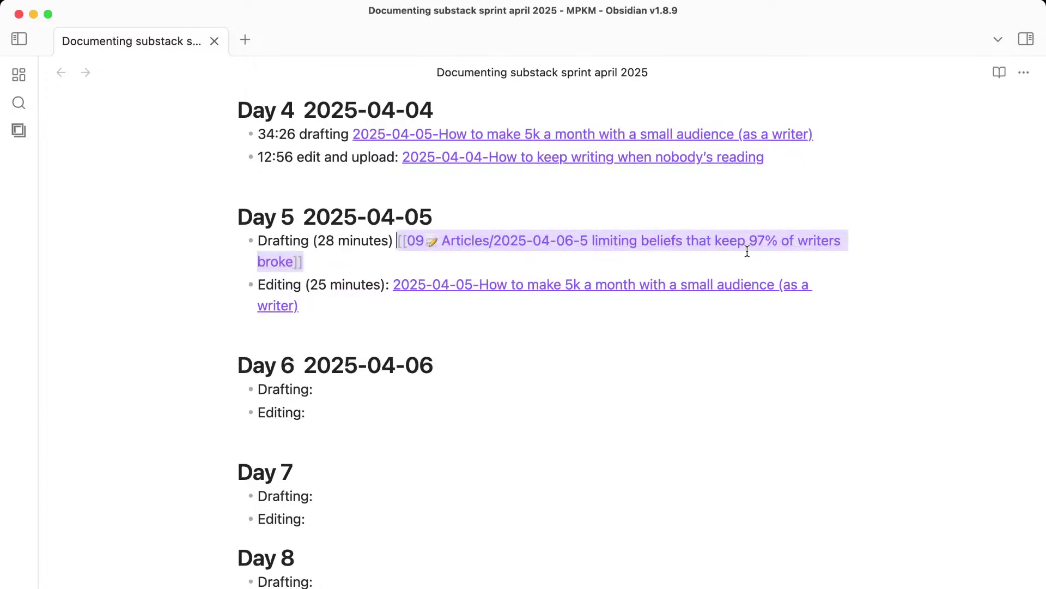
pyautogui.click(345, 262)
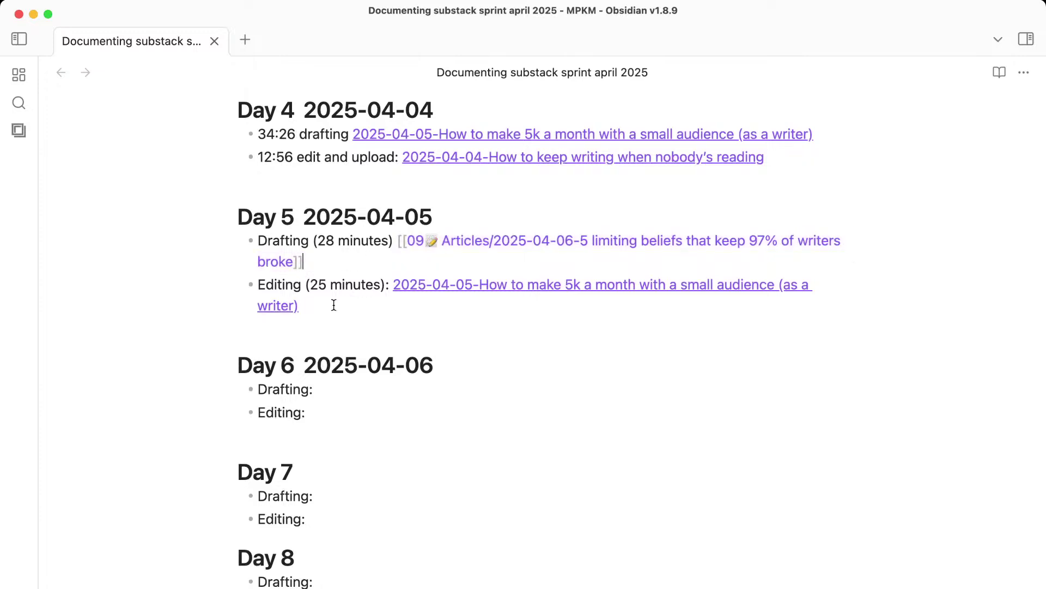
pyautogui.keyDown('shift'); pyautogui.click(398, 241); pyautogui.keyUp('shift')
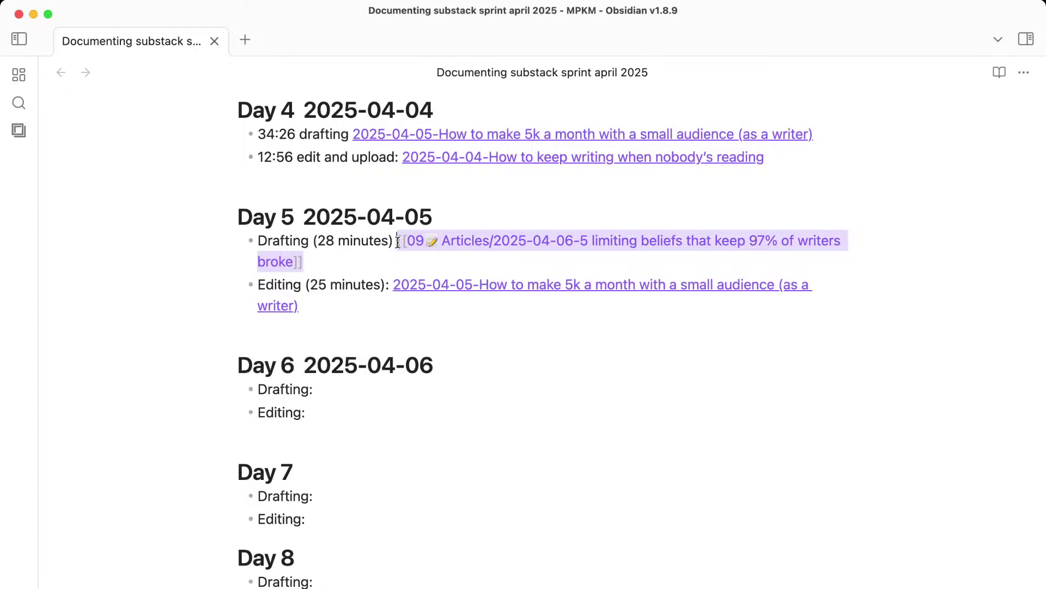
pyautogui.press('super+c')
pyautogui.click(339, 413)
pyautogui.press('super+v')
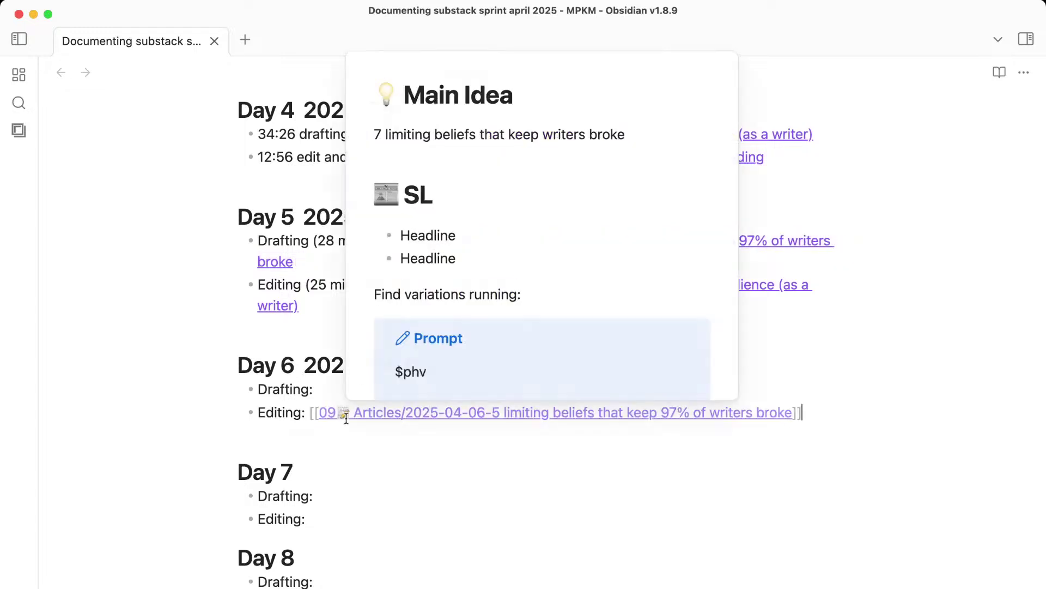
pyautogui.press('Up')
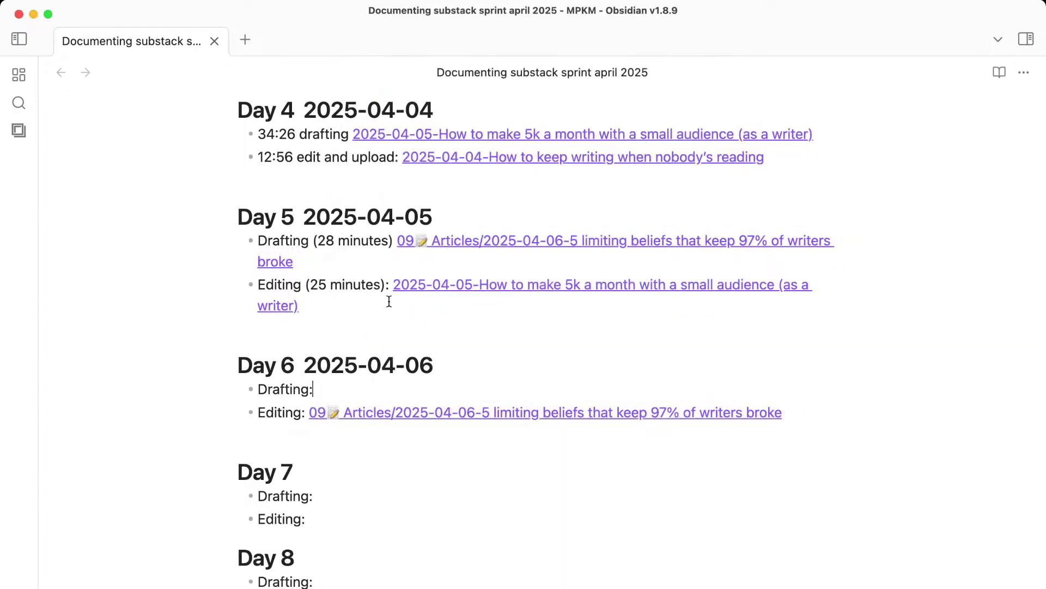
# Open the Projects calendar in a new tab and open the April 7 article from it in a separate tab.
pyautogui.click(244, 40)
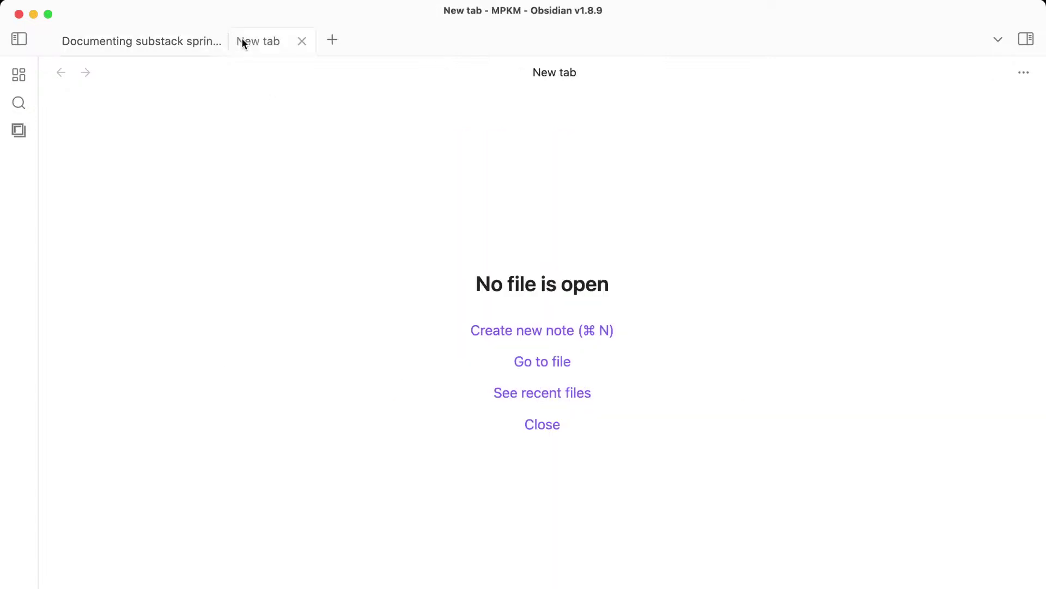
pyautogui.click(19, 130)
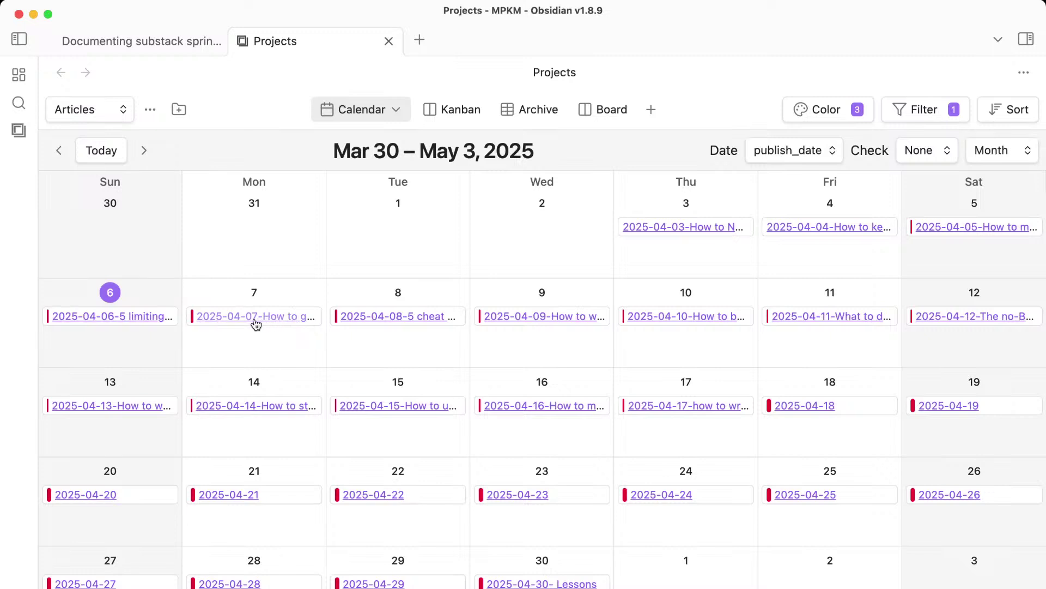
pyautogui.moveTo(257, 323)
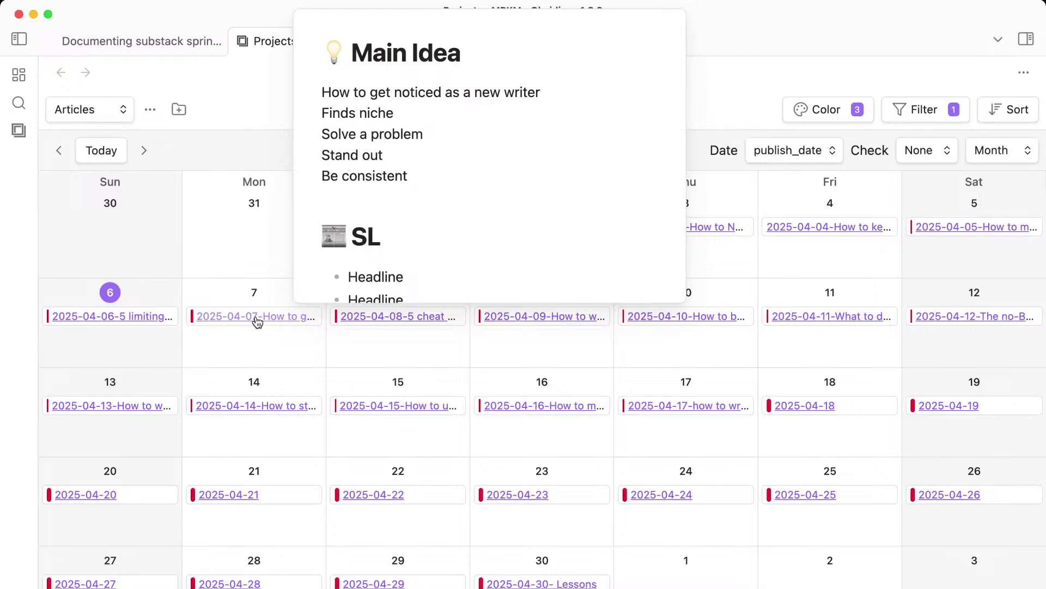
pyautogui.click(257, 320)
pyautogui.click(256, 316)
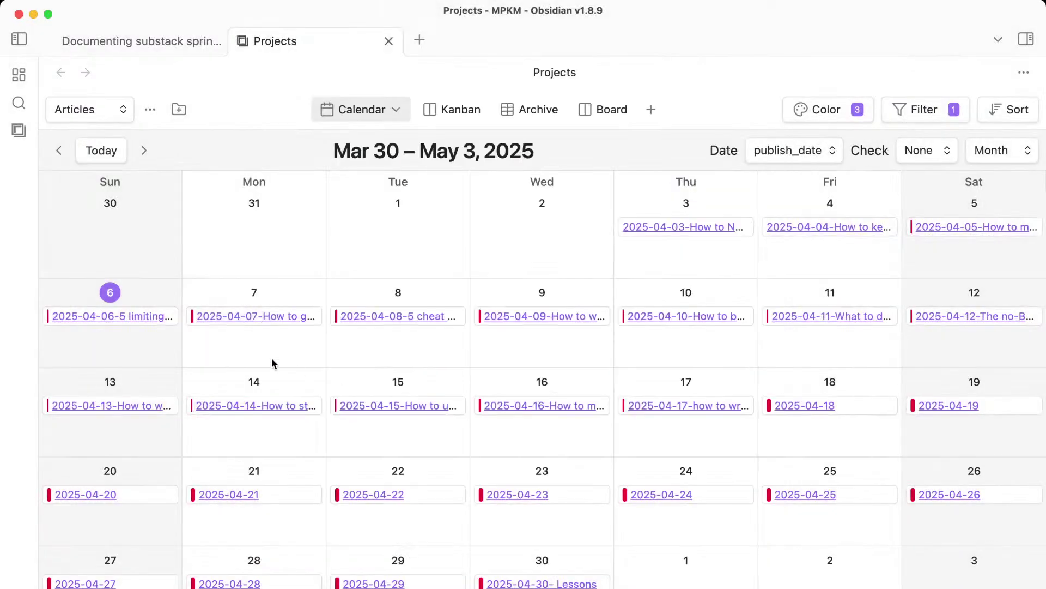
pyautogui.keyDown('super'); pyautogui.click(241, 320); pyautogui.keyUp('super')
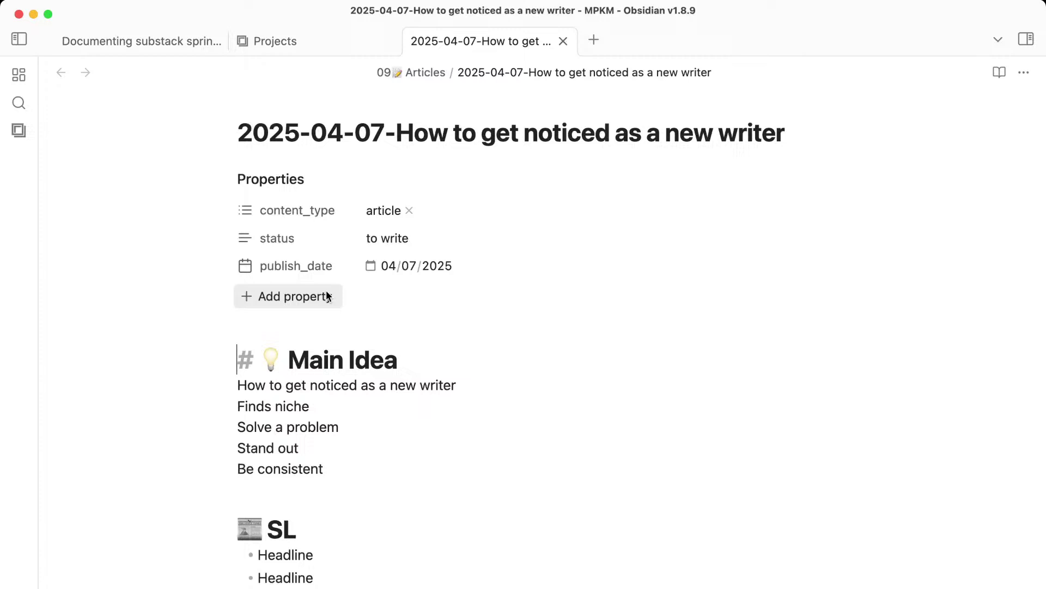
# Copy the April 7 article's title and insert it as an internal link in the sprint note's Day 6 Drafting line.
pyautogui.tripleClick(513, 133)
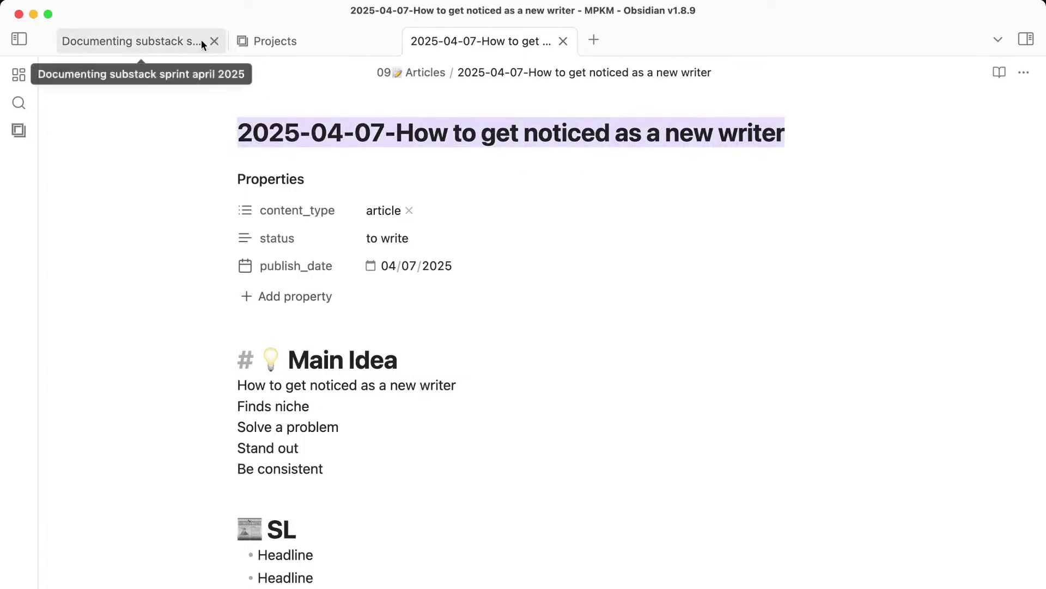
pyautogui.click(319, 38)
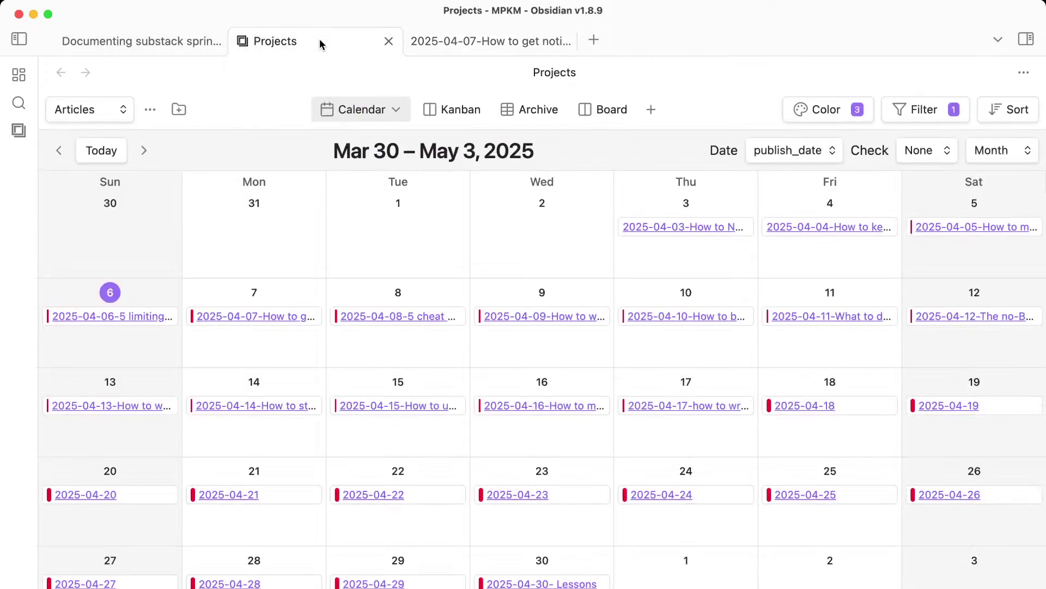
pyautogui.click(137, 47)
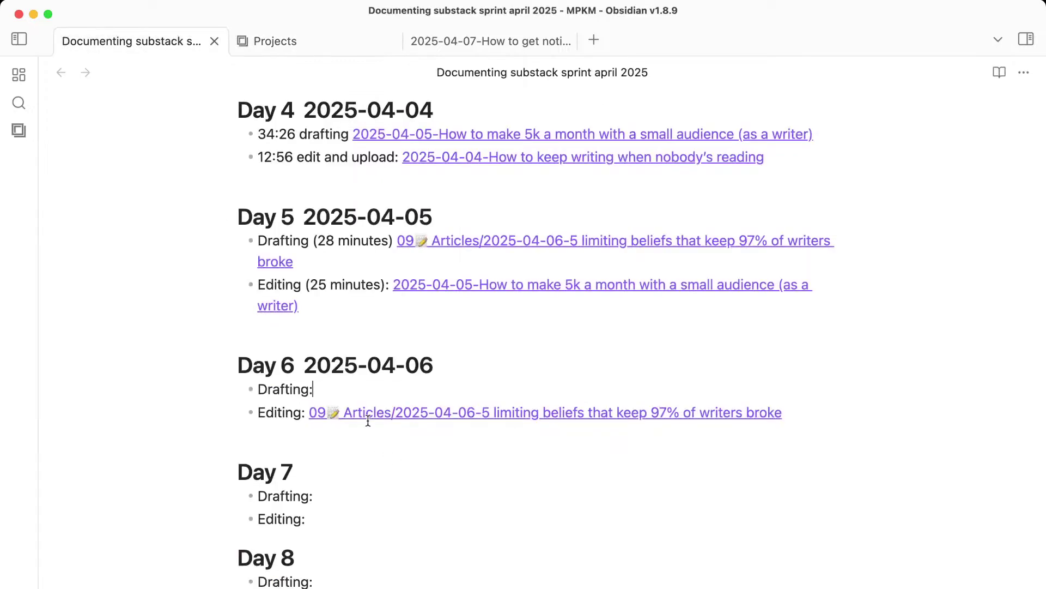
pyautogui.write('[[')
pyautogui.press('super+v')
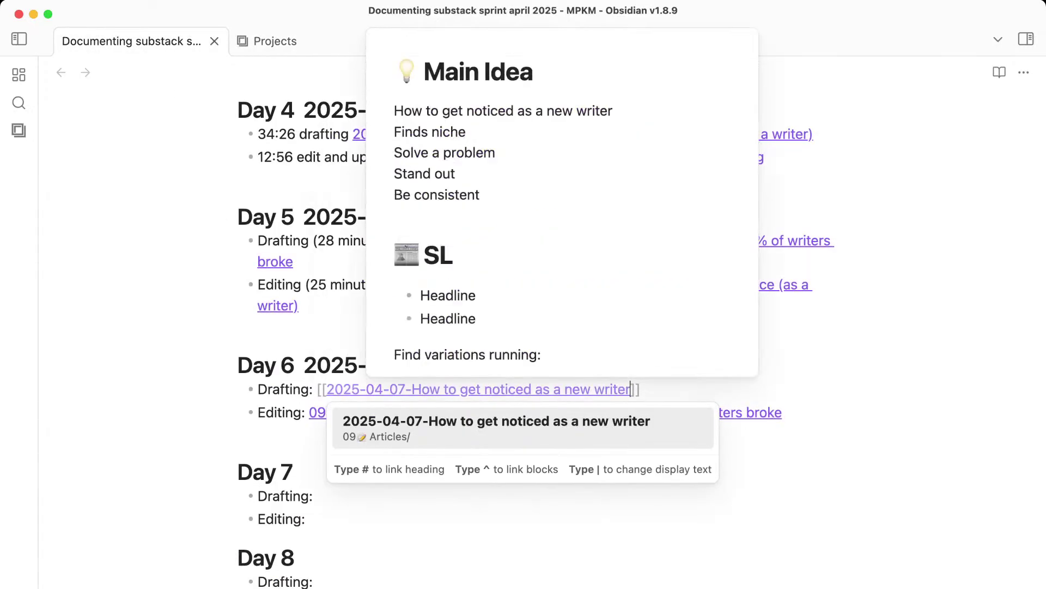
pyautogui.click(417, 436)
pyautogui.click(498, 486)
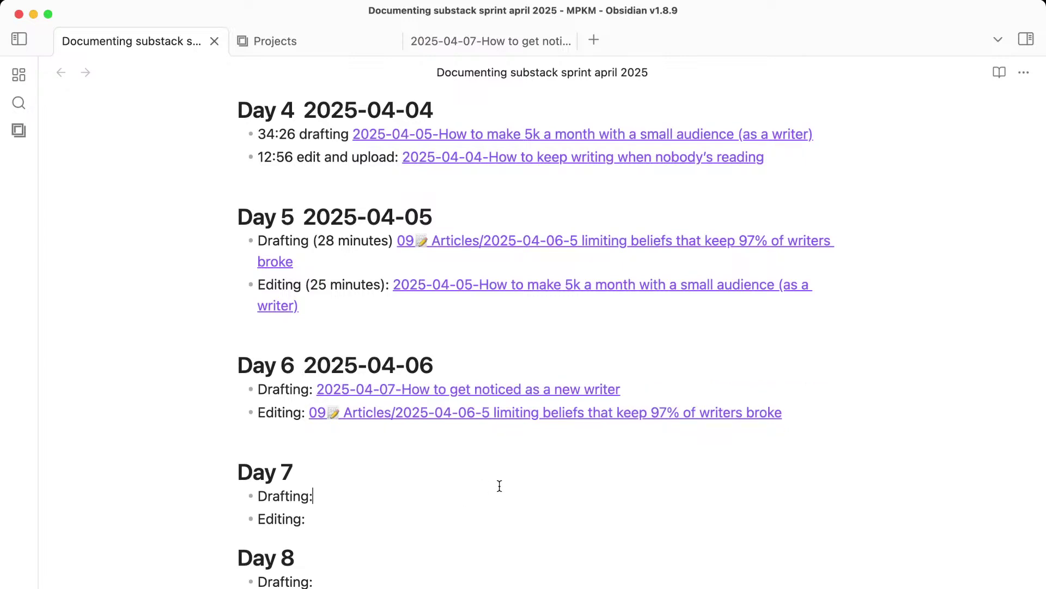
# Open the article linked in the Day 6 Drafting line and review its headline and main idea.
pyautogui.click(496, 391)
pyautogui.scroll(-3, 496, 390)
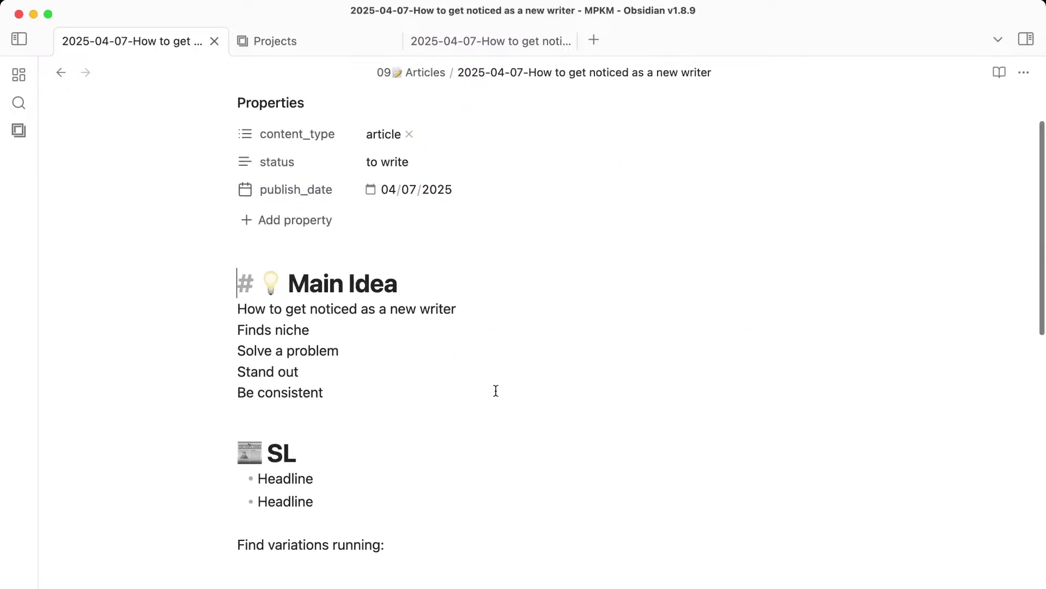
pyautogui.scroll(3, 496, 390)
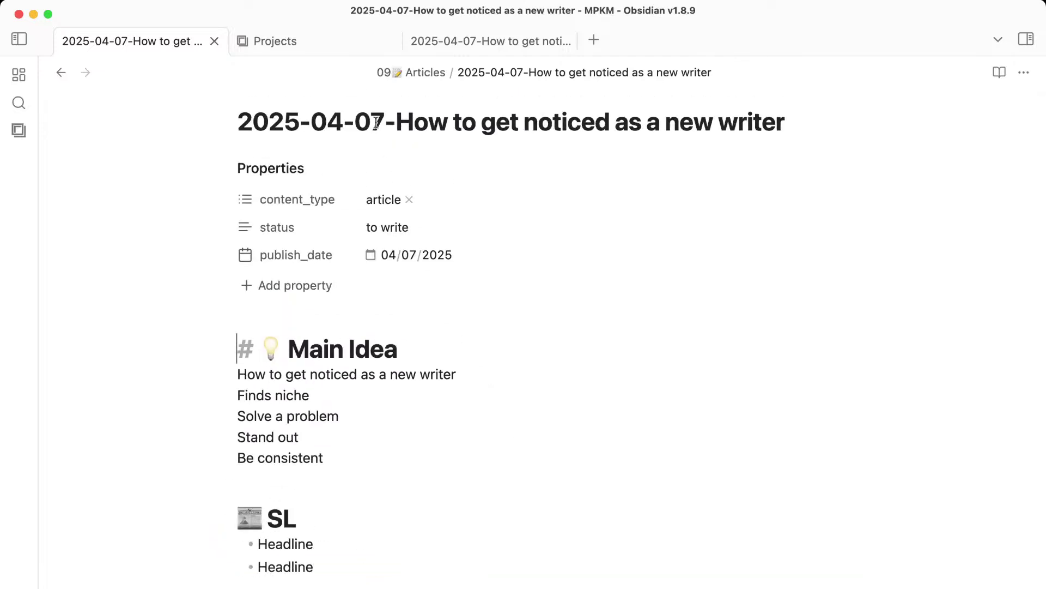
pyautogui.click(397, 122)
pyautogui.moveTo(397, 121); pyautogui.dragTo(822, 146)
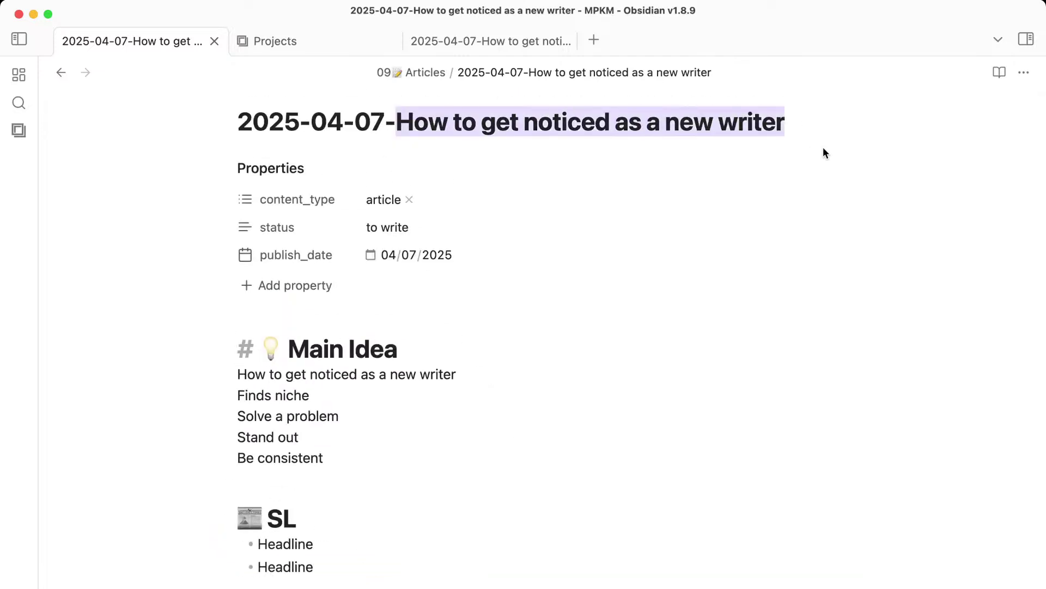
pyautogui.click(803, 123)
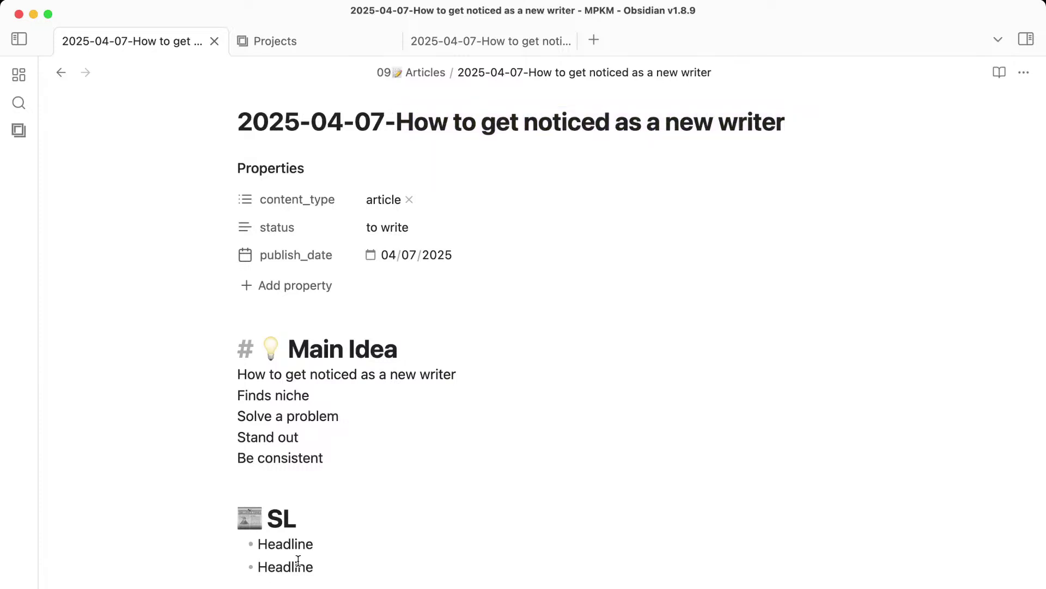
# Cut the four points from "Finds niche" through "Be consistent" out of the Main Idea section.
pyautogui.moveTo(351, 499); pyautogui.dragTo(221, 384)
pyautogui.press('super+c')
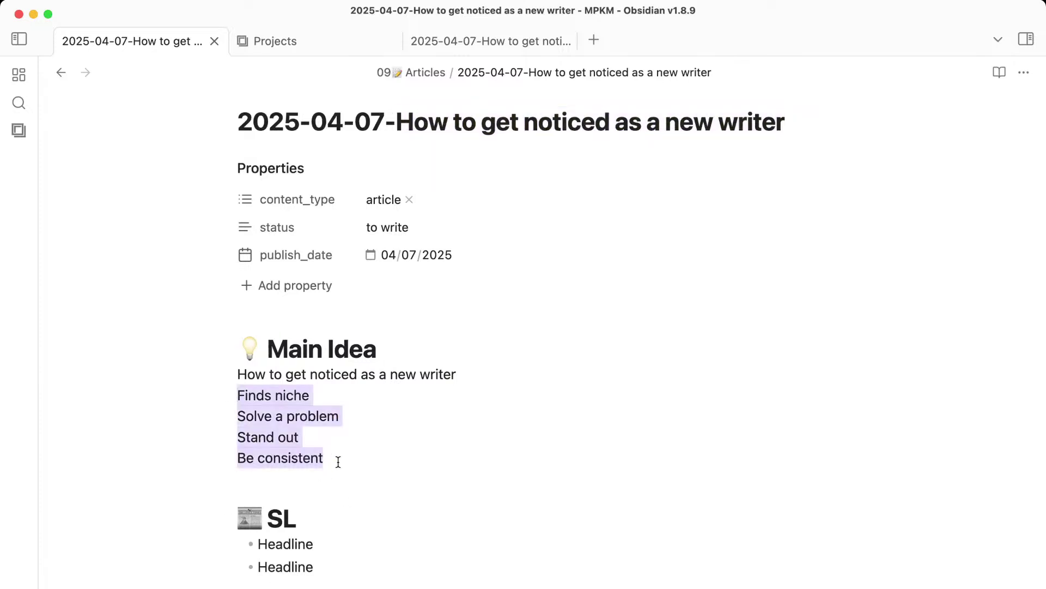
pyautogui.press('BackSpace')
# Delete the whole "What emotion(s) do you want to appeal to?" section, including its heading and notes.
pyautogui.scroll(-5, 338, 460)
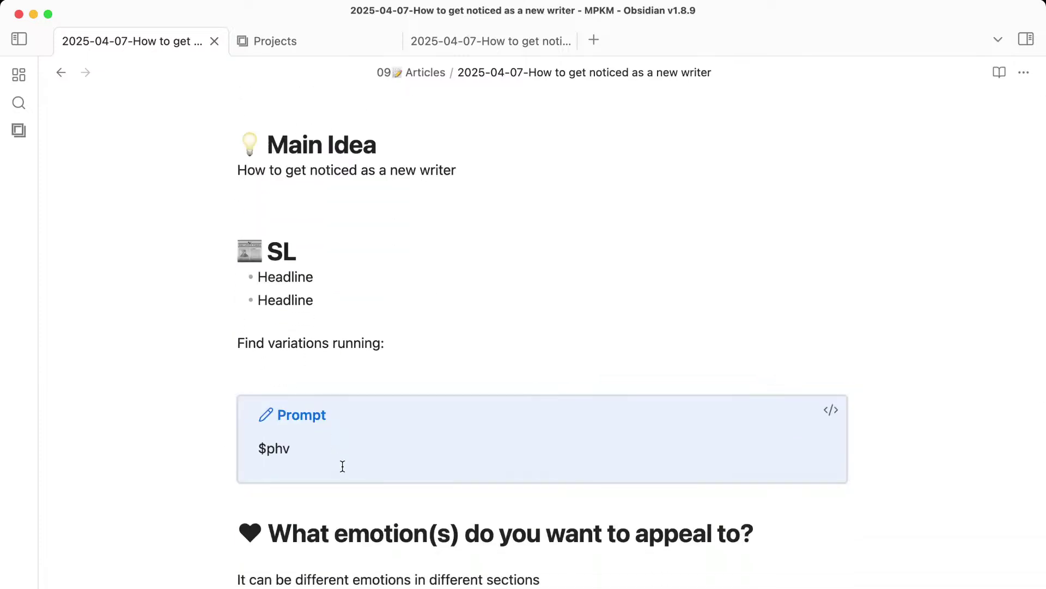
pyautogui.scroll(-4, 341, 464)
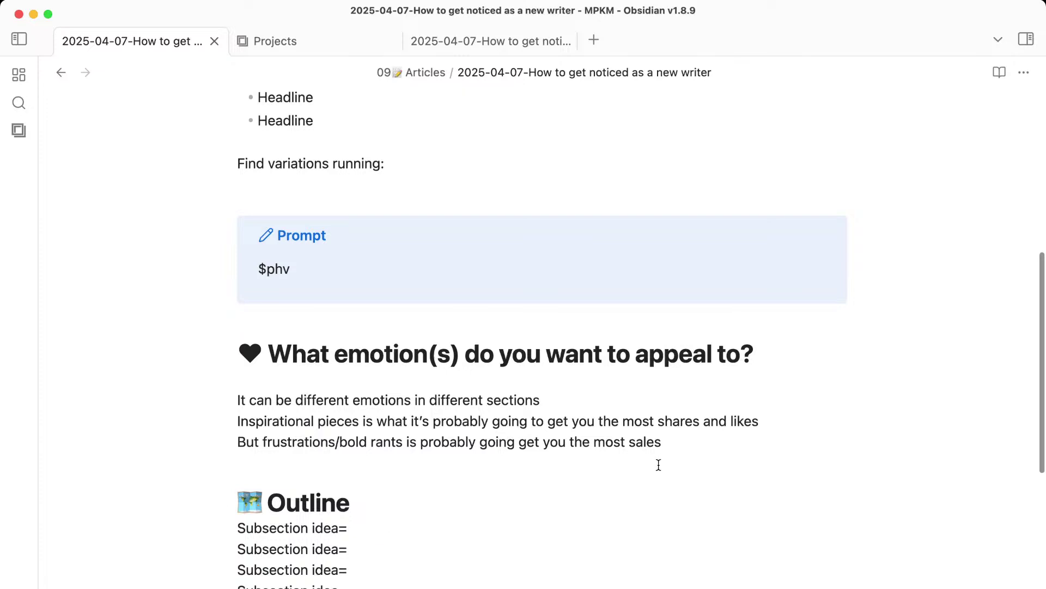
pyautogui.moveTo(663, 460); pyautogui.dragTo(237, 338)
pyautogui.press('BackSpace')
pyautogui.press('Delete')
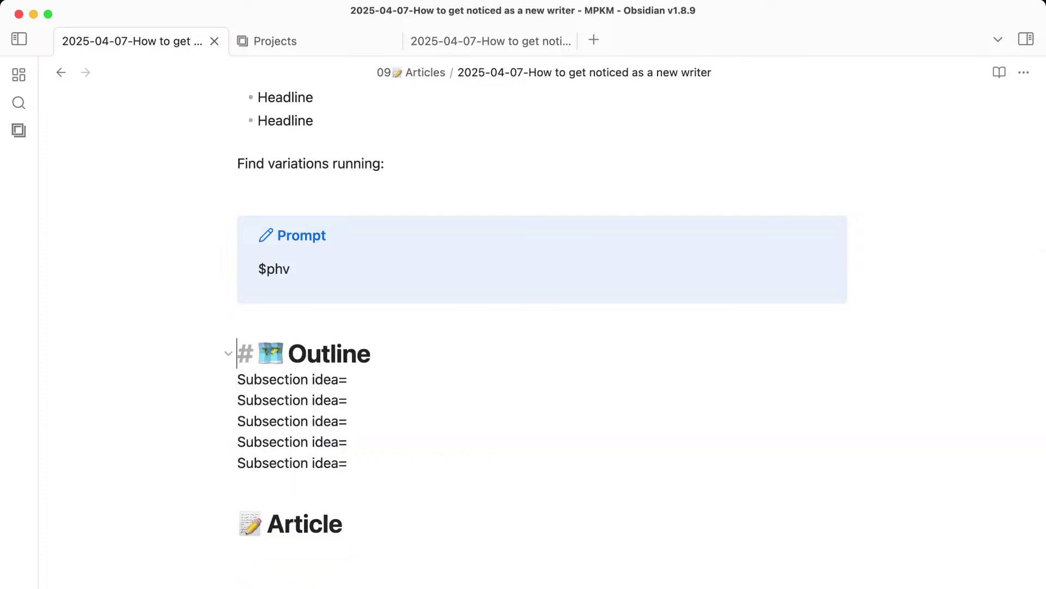
# Paste the four points below the Outline's subsection ideas and change "Finds" to "Finding" in the first one.
pyautogui.scroll(-3, 390, 323)
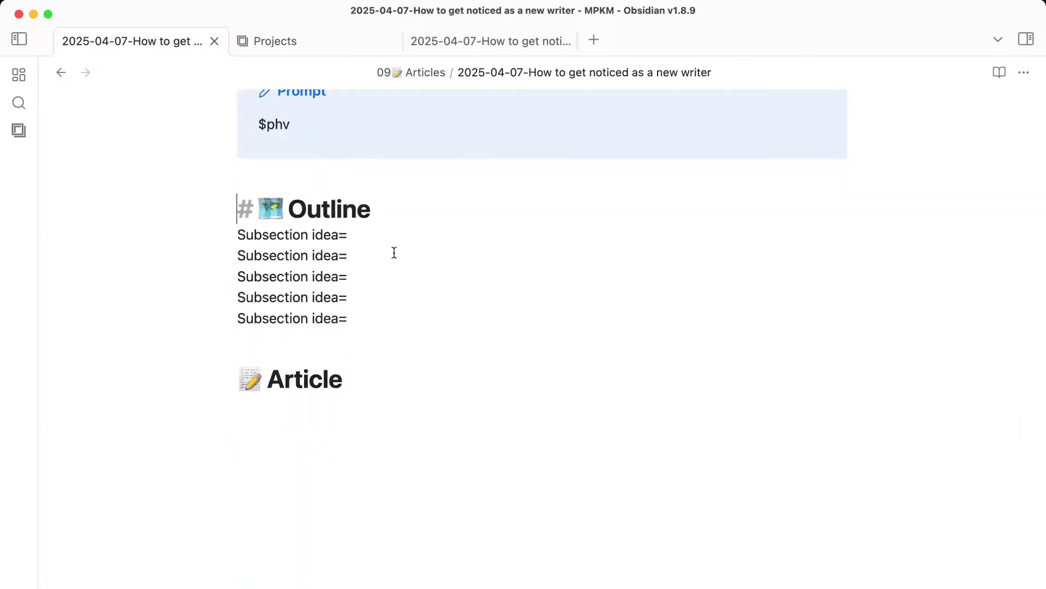
pyautogui.click(381, 224)
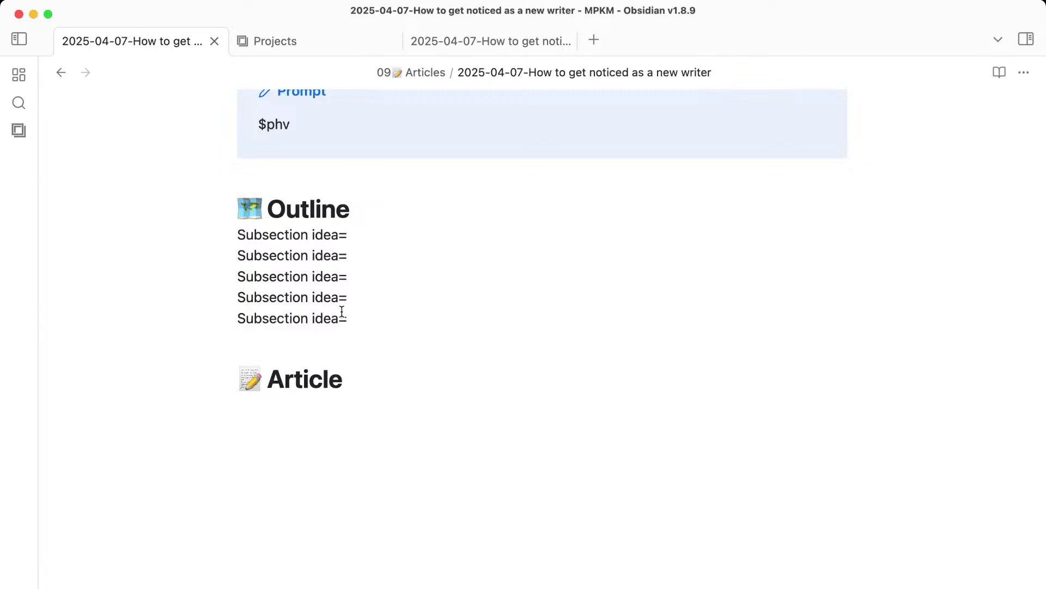
pyautogui.click(342, 339)
pyautogui.press('super+v')
pyautogui.click(270, 359)
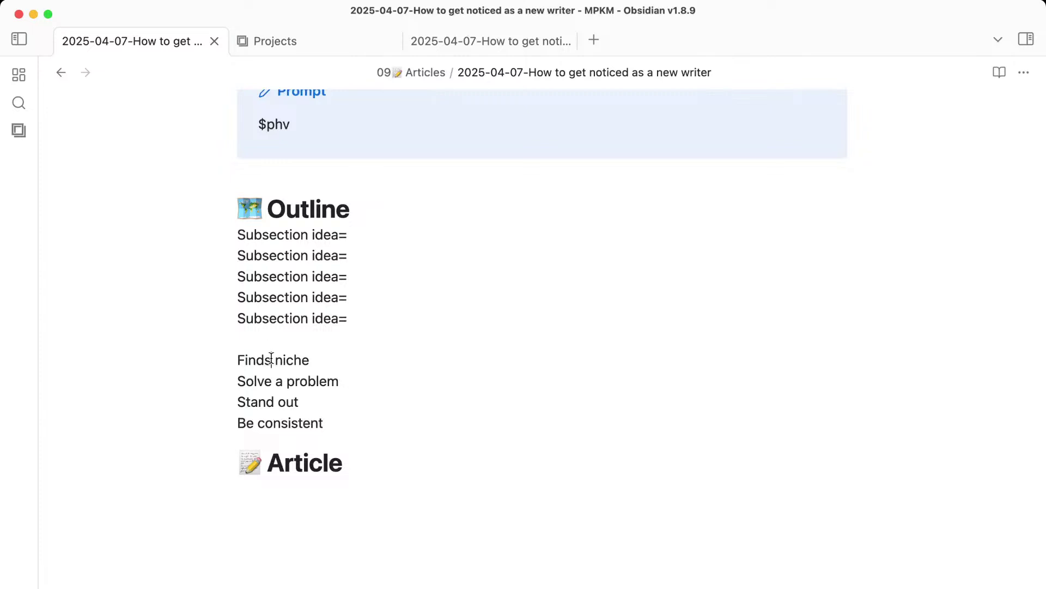
pyautogui.press('BackSpace')
pyautogui.write('ing')
# Cut the four points out of the Outline section and remove the leftover empty line.
pyautogui.scroll(2, 304, 395)
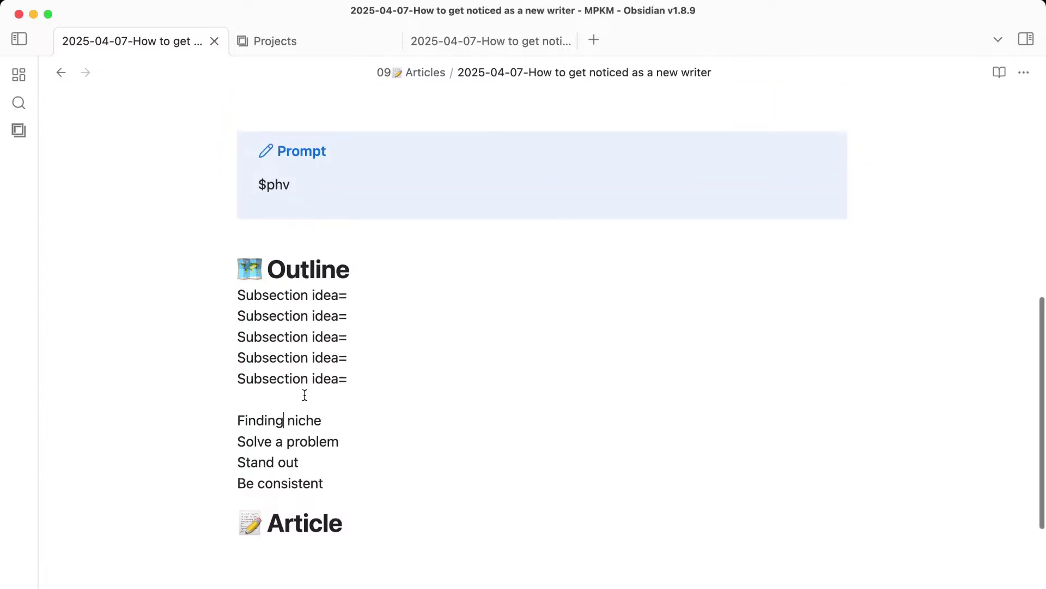
pyautogui.moveTo(335, 484); pyautogui.dragTo(210, 414)
pyautogui.click(339, 412)
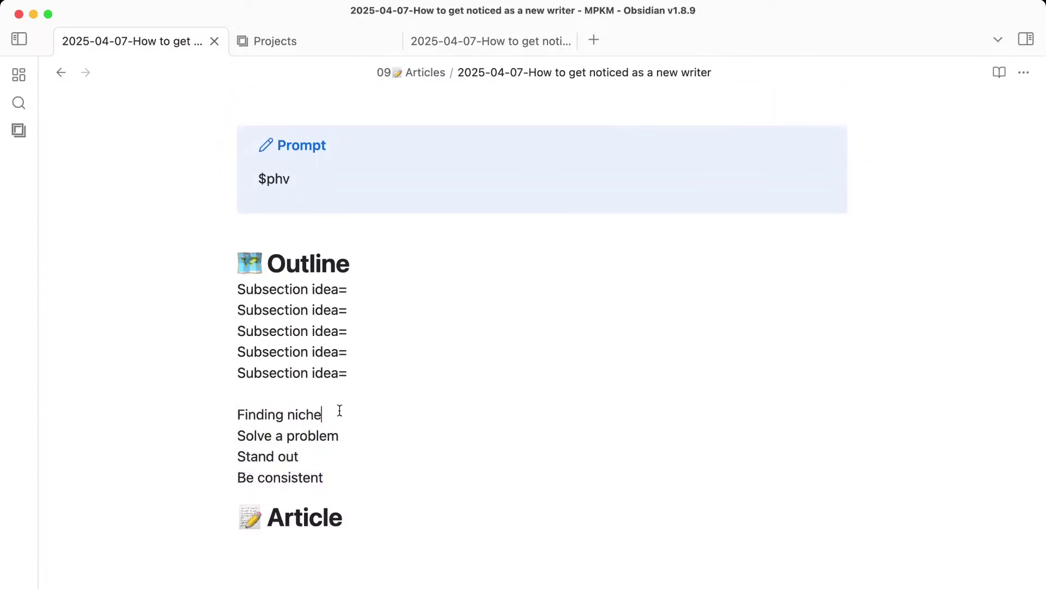
pyautogui.moveTo(348, 478); pyautogui.dragTo(229, 413)
pyautogui.press('super+c')
pyautogui.press('BackSpace')
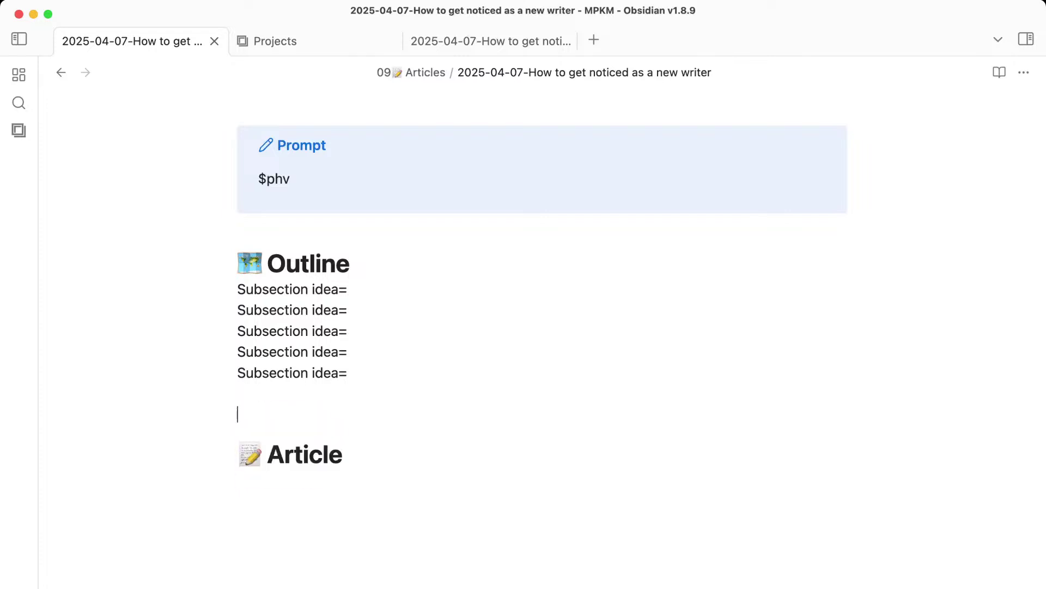
pyautogui.press('BackSpace')
# Paste the four points below the Article heading, with "Finding niche" as a level-two heading.
pyautogui.press('Down')
pyautogui.press('Down')
pyautogui.press('Return')
pyautogui.press('Return')
pyautogui.write('##')
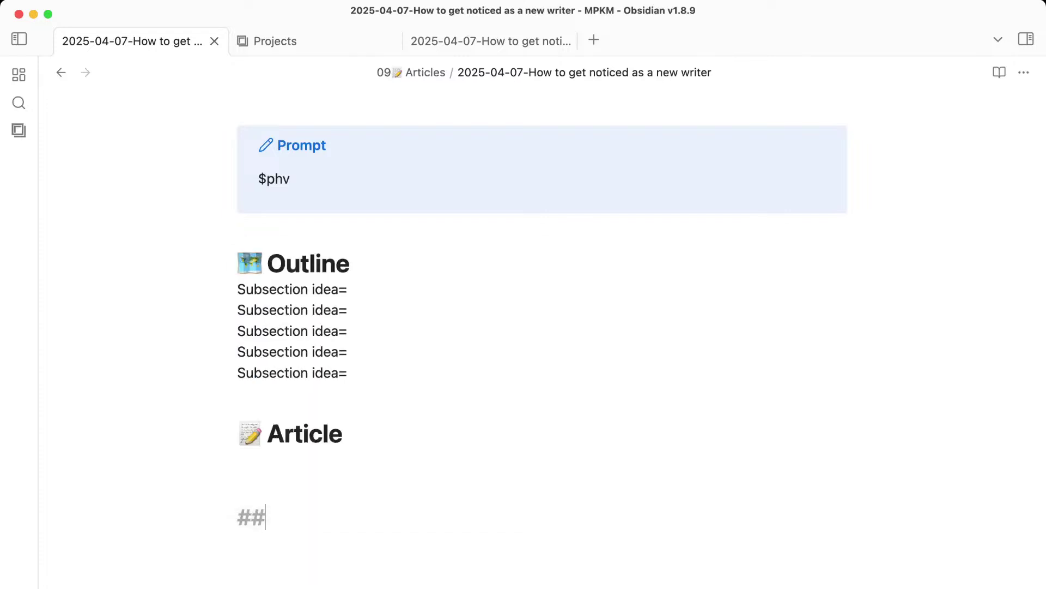
pyautogui.press('super+v')
# Turn "Solve a problem", "Stand out" and "Be consistent" into level-two headings in the Article section.
pyautogui.click(236, 542)
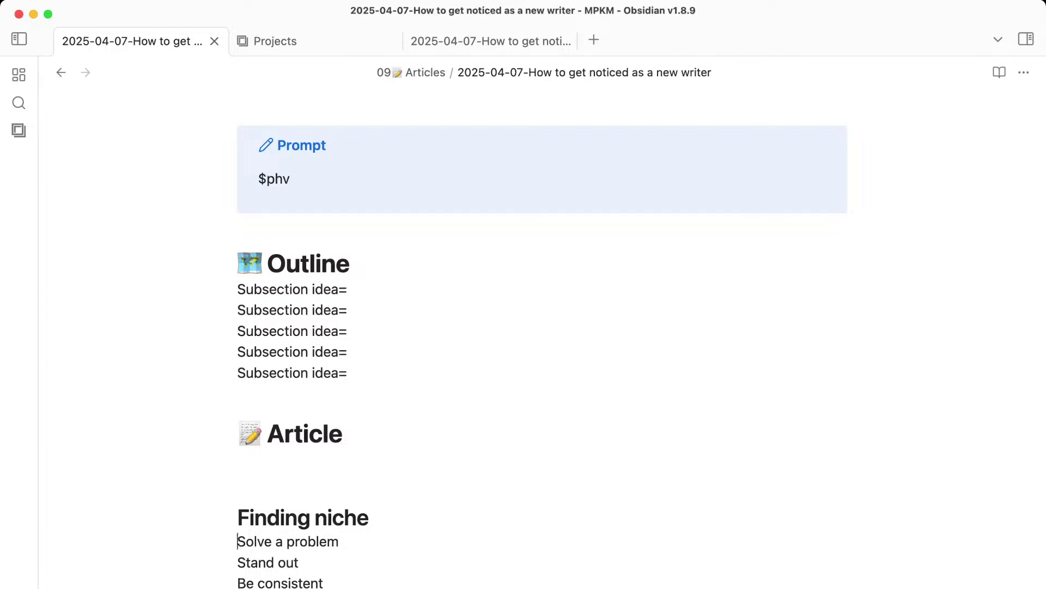
pyautogui.write('##')
pyautogui.doubleClick(240, 581)
pyautogui.write('##')
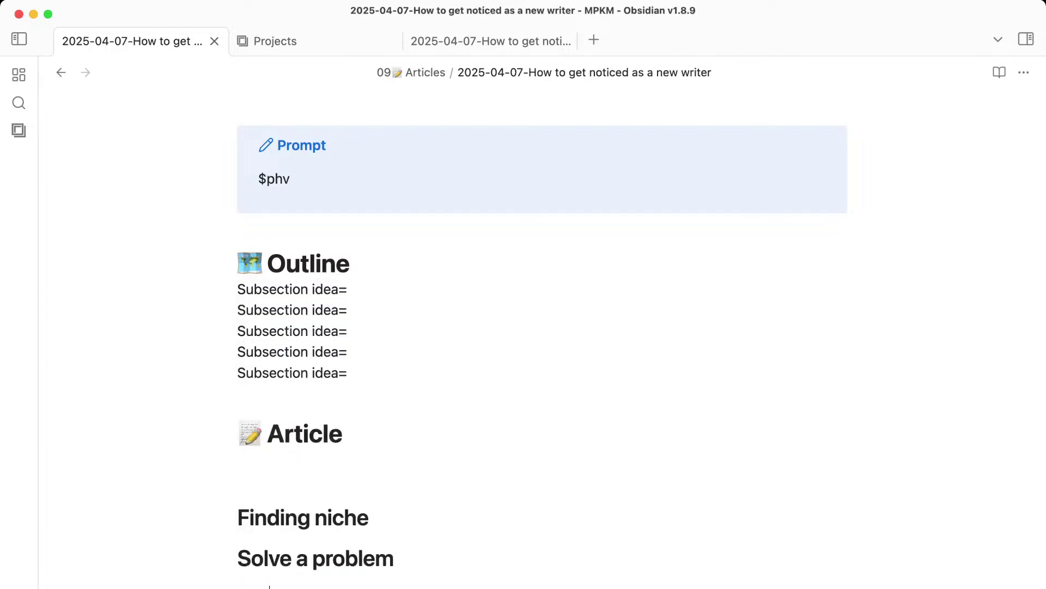
pyautogui.scroll(-1, 381, 572)
pyautogui.click(383, 458)
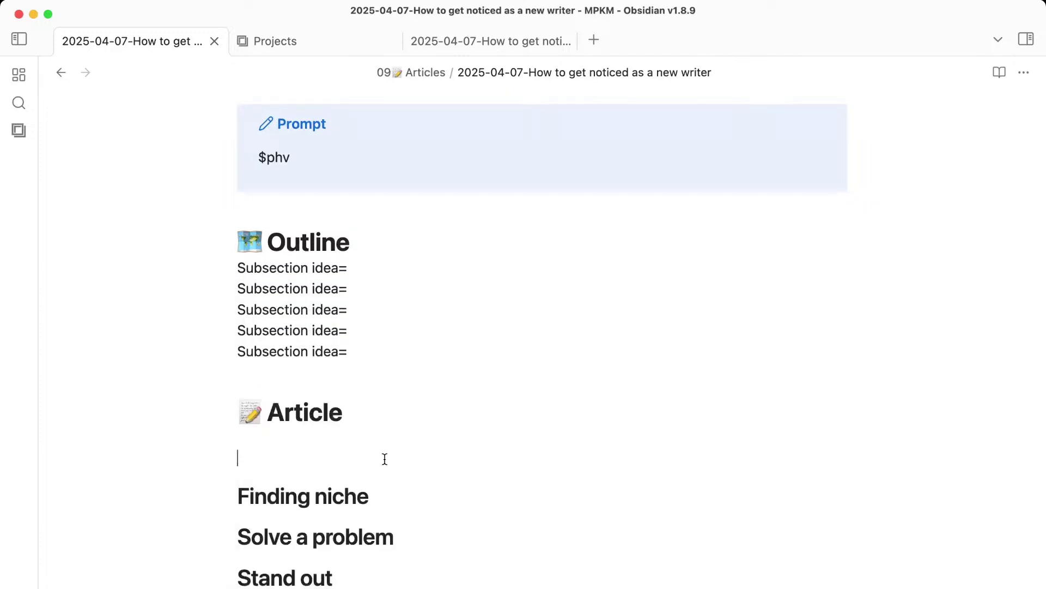
pyautogui.click(423, 525)
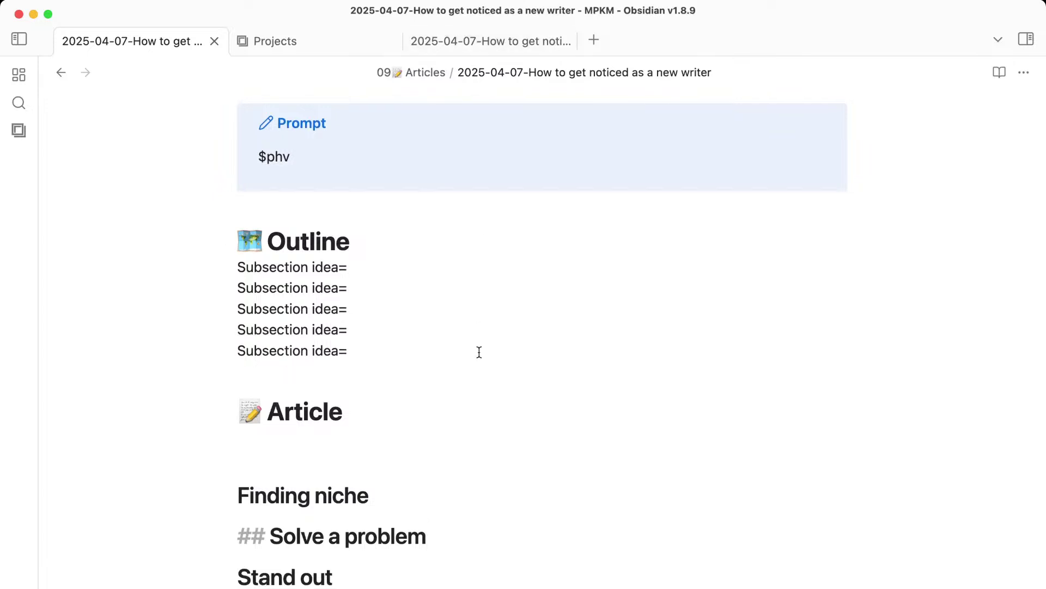
# Copy "How to get noticed as a new writer" from the note's title, without the date.
pyautogui.scroll(-1, 479, 352)
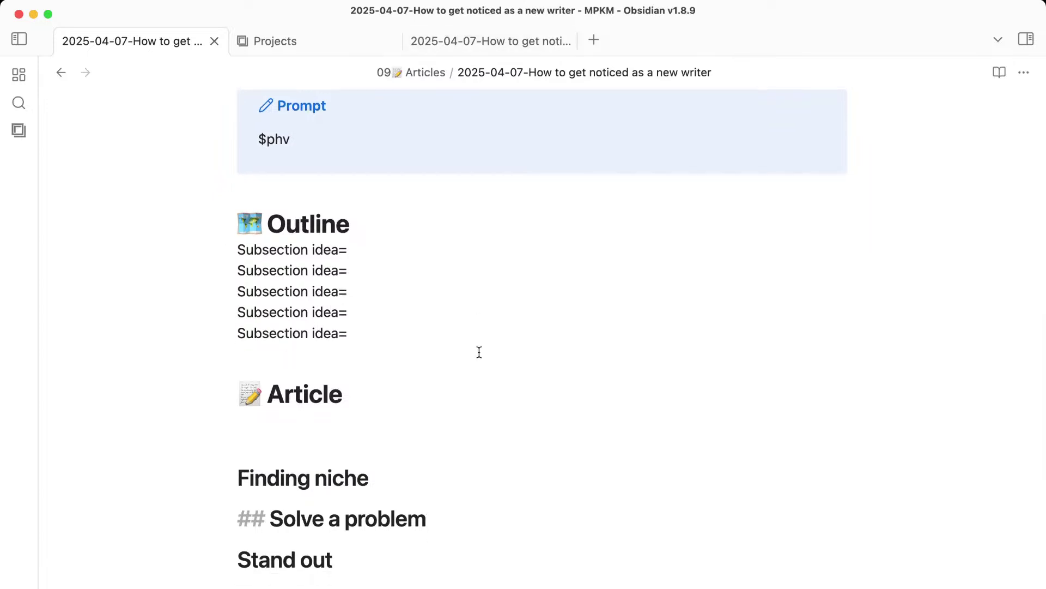
pyautogui.moveTo(301, 470); pyautogui.dragTo(370, 477)
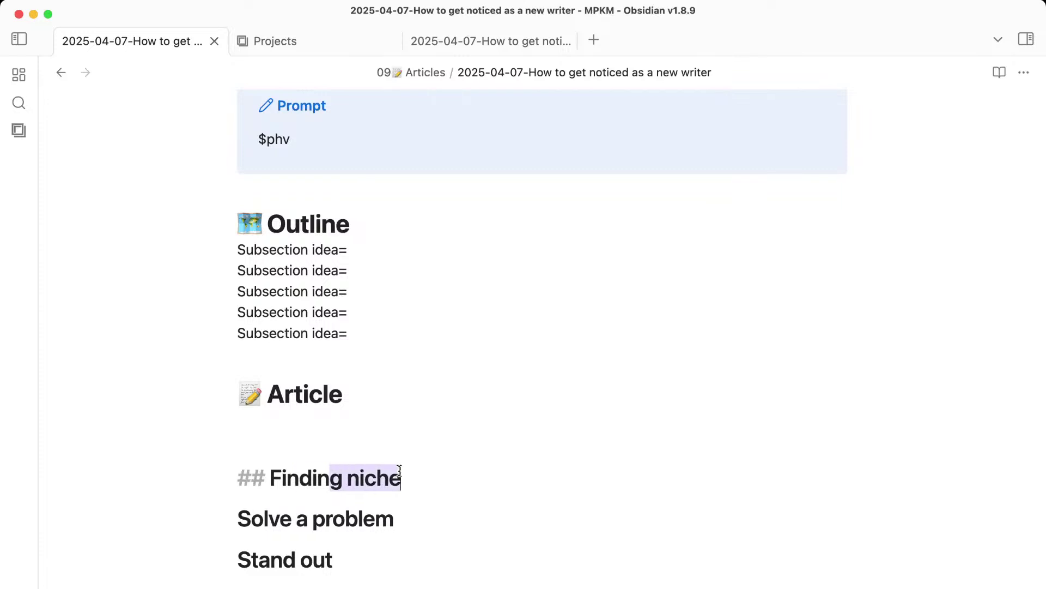
pyautogui.click(418, 491)
pyautogui.scroll(-2, 418, 493)
pyautogui.scroll(4, 419, 495)
pyautogui.scroll(10, 418, 495)
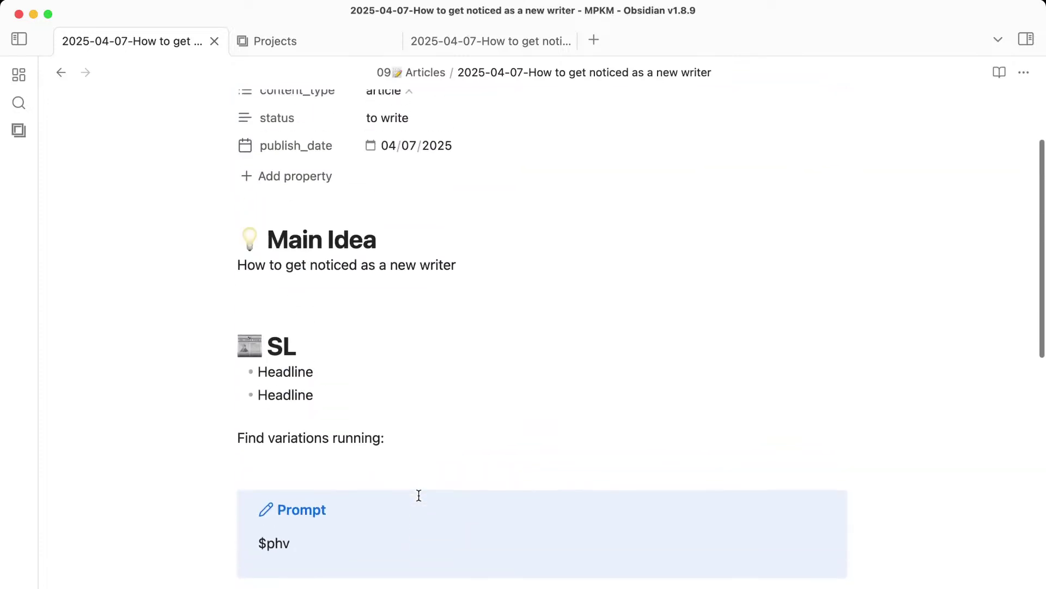
pyautogui.moveTo(397, 133); pyautogui.dragTo(853, 133)
pyautogui.press('super+c')
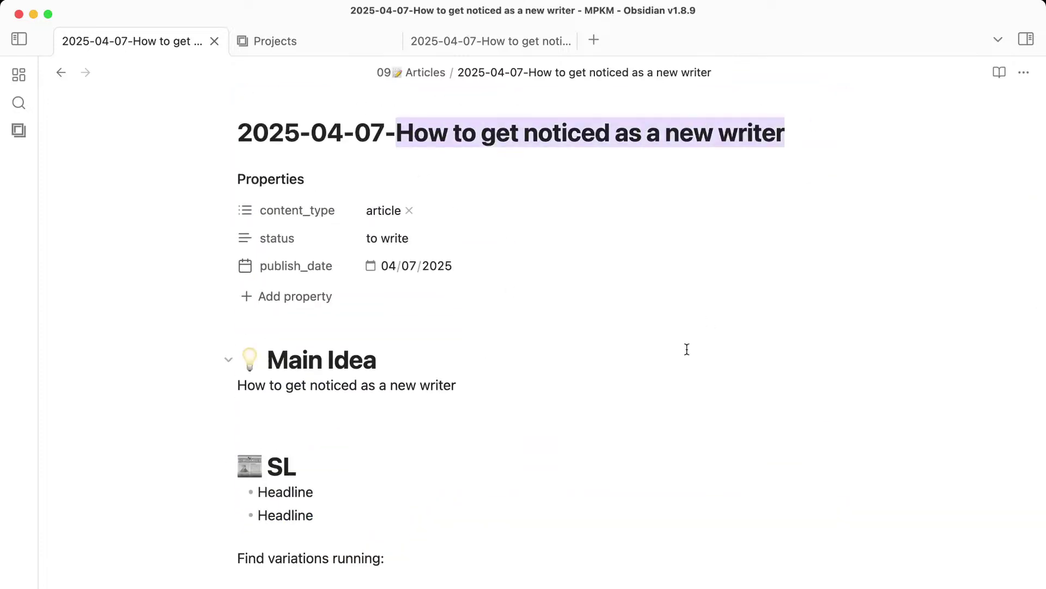
# Paste the copied headline on a new line above "Finding niche" in the Article section.
pyautogui.scroll(-8, 670, 384)
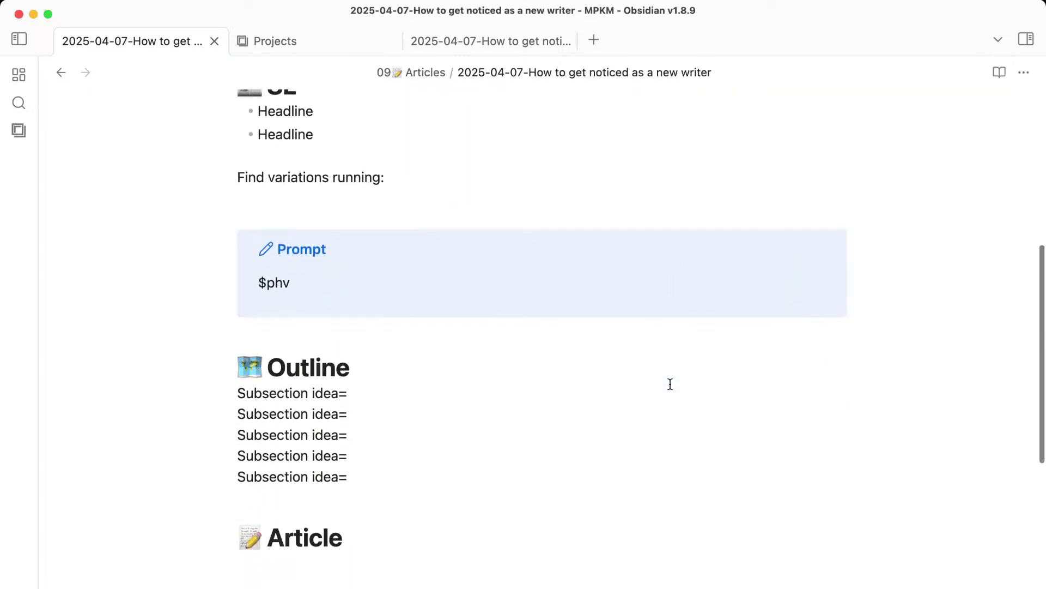
pyautogui.scroll(8, 671, 383)
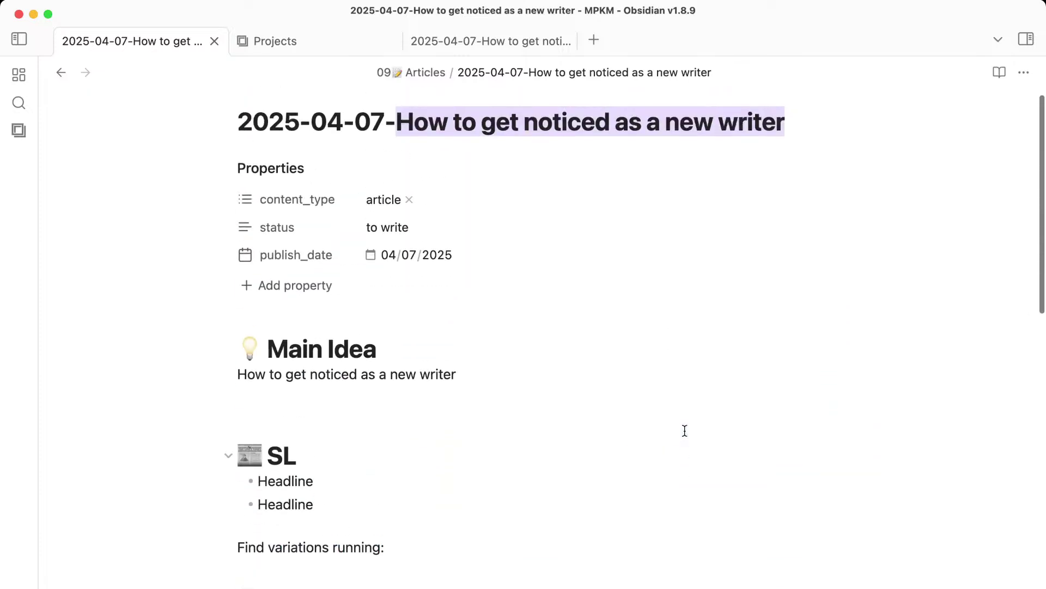
pyautogui.scroll(-12, 685, 431)
pyautogui.click(372, 353)
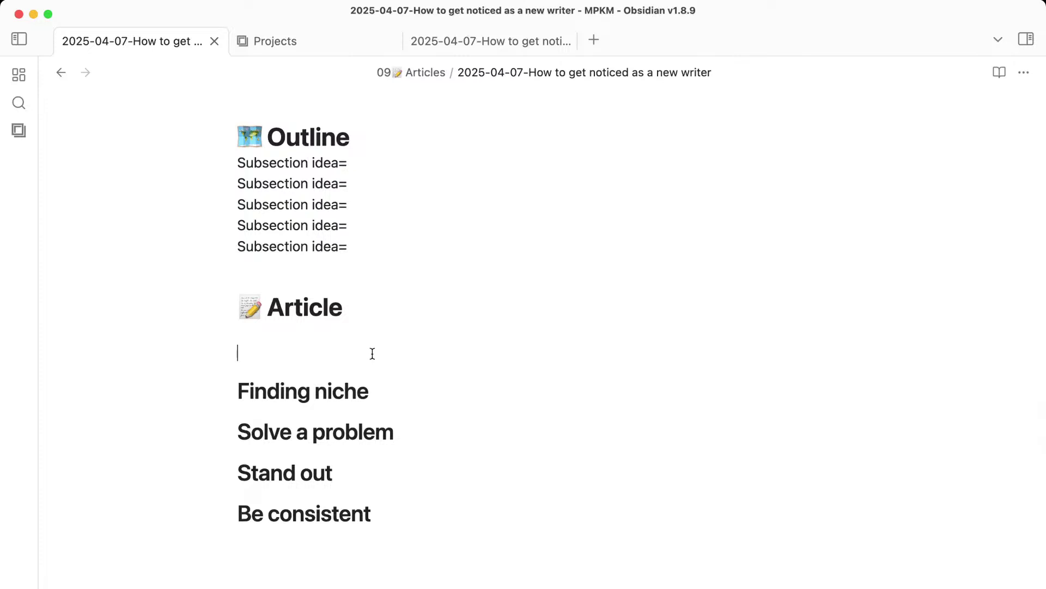
pyautogui.press('Return')
pyautogui.press('super+v')
pyautogui.moveTo(238, 374); pyautogui.dragTo(522, 368)
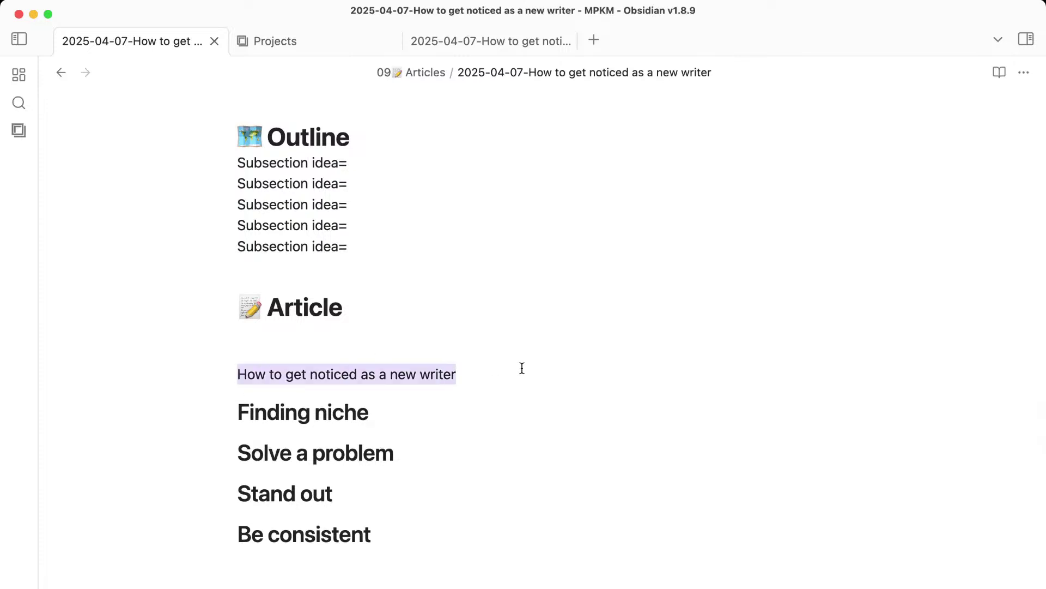
pyautogui.click(521, 368)
# Dictate a short paragraph under "Finding niche" saying the internet is so crowded that you need to get known for one thing.
pyautogui.click(398, 423)
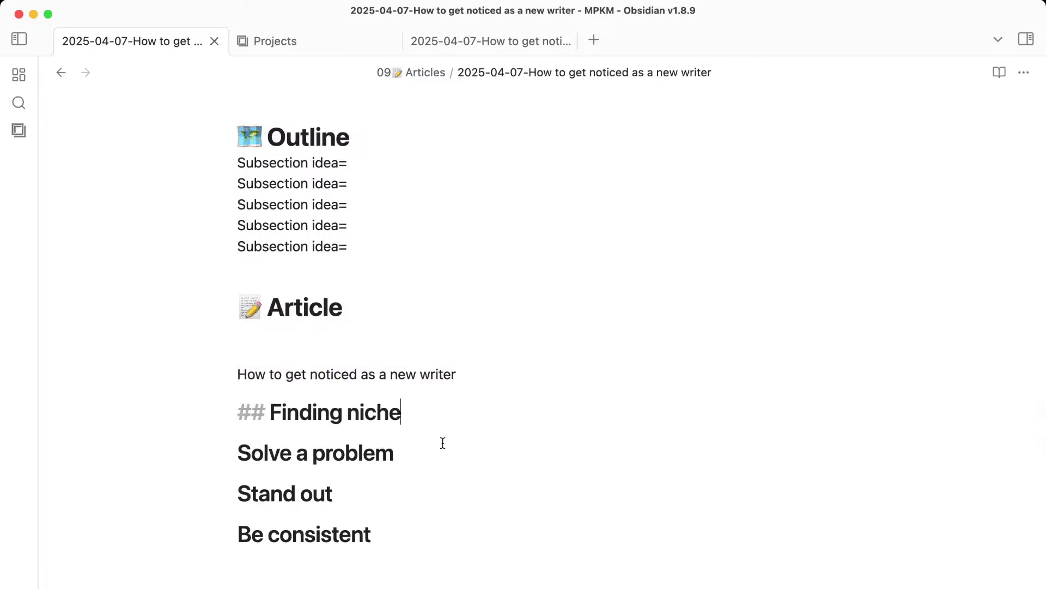
pyautogui.press('Return')
pyautogui.hotkey('alt', 'space')
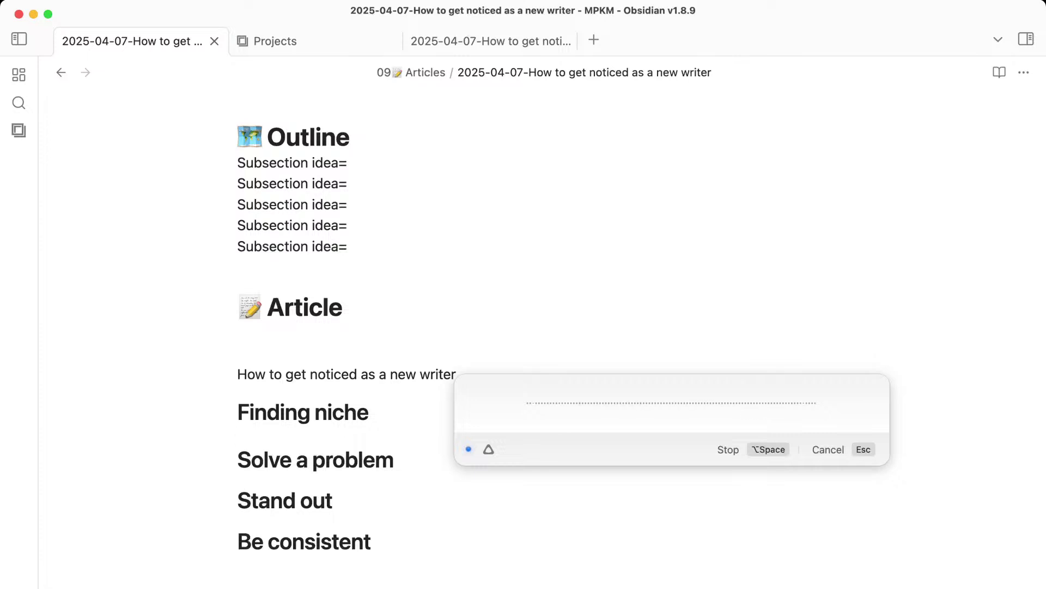
pyautogui.hotkey('alt', 'space')
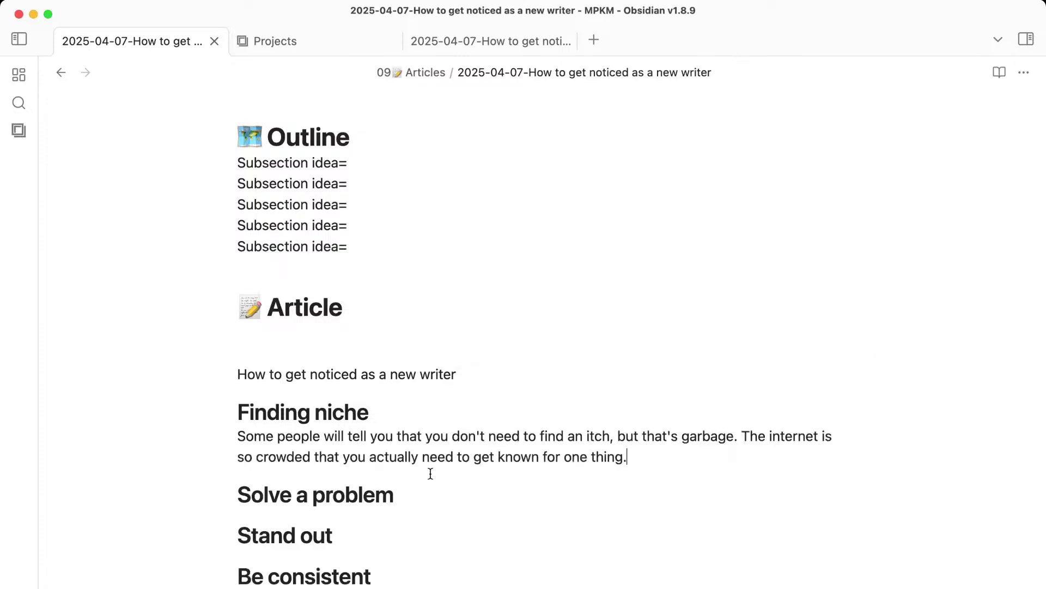
# Dictate a paragraph under "Solve a problem" about strangers caring when you talk about their problem, and change its last word to "problems".
pyautogui.click(404, 498)
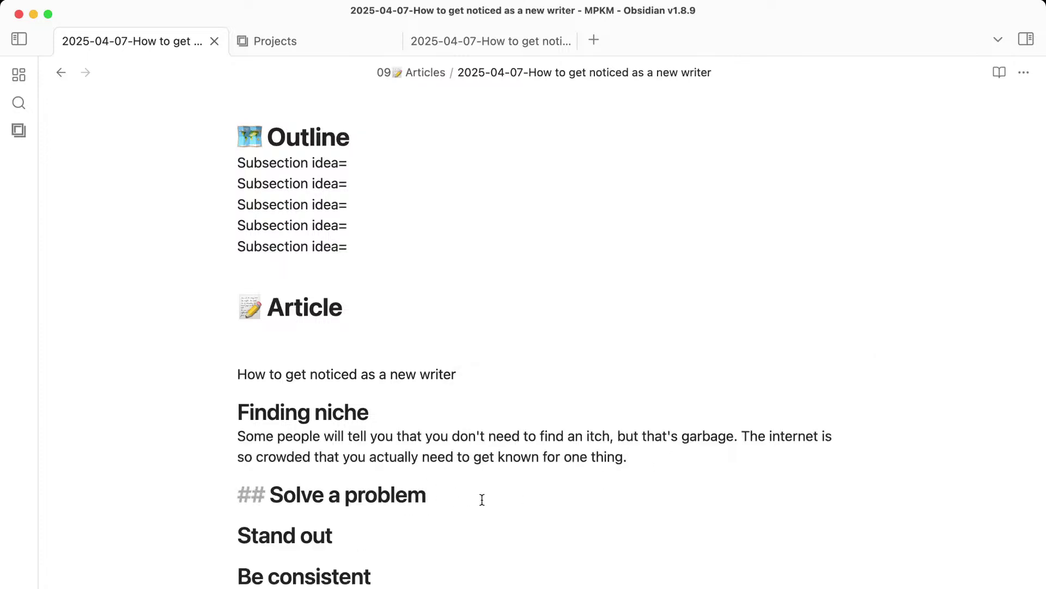
pyautogui.press('Return')
pyautogui.hotkey('alt', 'space')
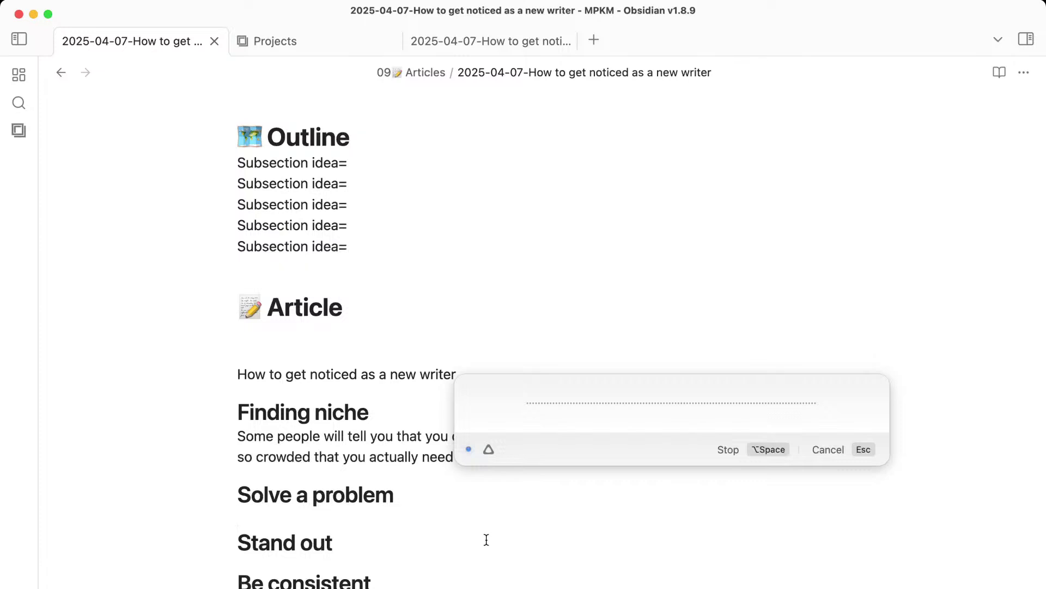
pyautogui.hotkey('alt', 'space')
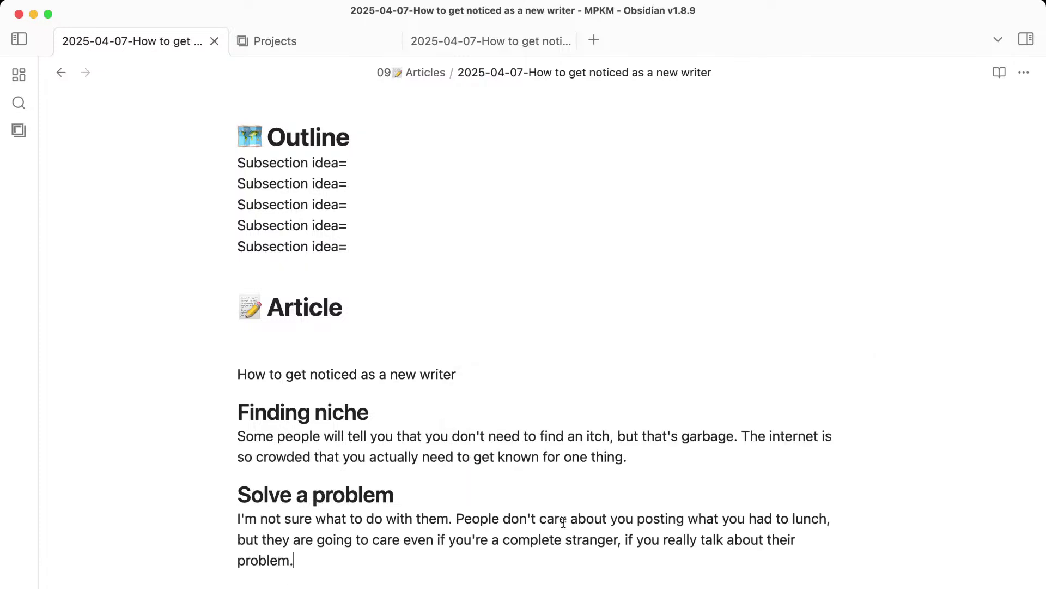
pyautogui.press('BackSpace')
pyautogui.write('s')
# Remove the "Stand out" heading from the Article section.
pyautogui.scroll(-5, 402, 479)
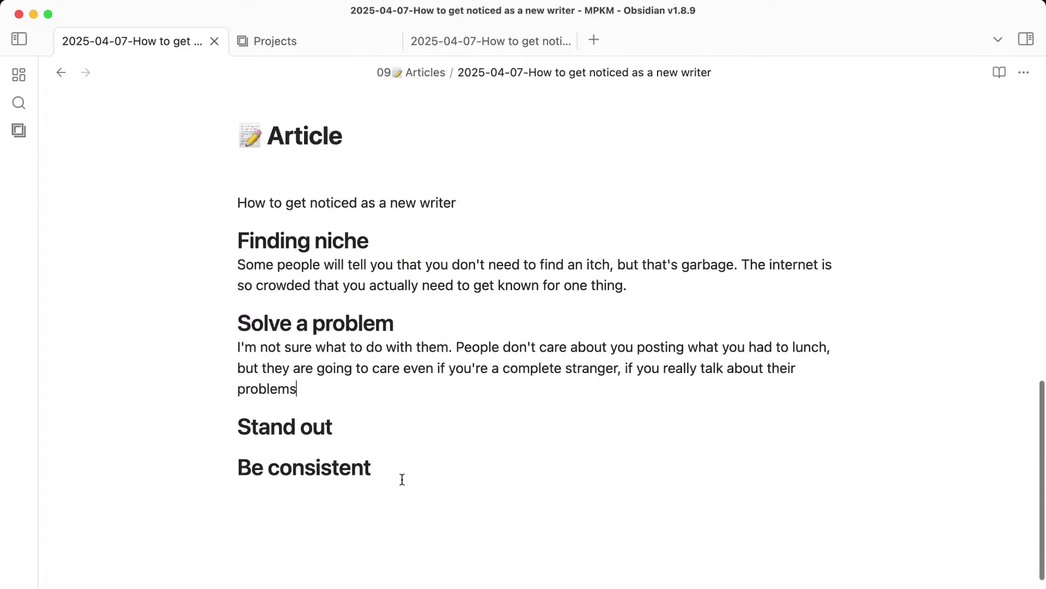
pyautogui.click(374, 430)
pyautogui.press('Return')
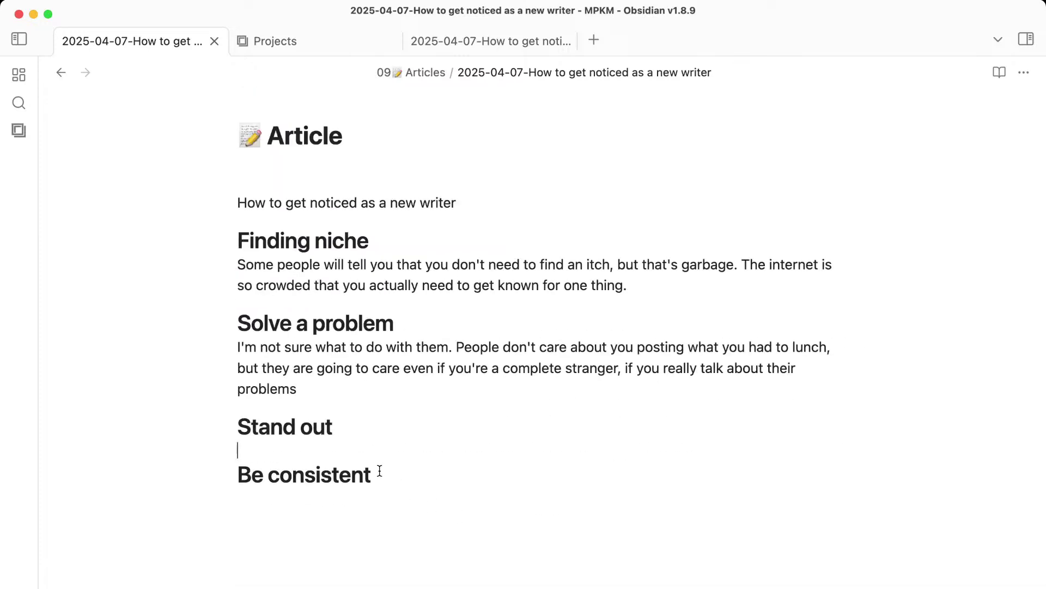
pyautogui.click(361, 436)
pyautogui.moveTo(376, 431); pyautogui.dragTo(208, 432)
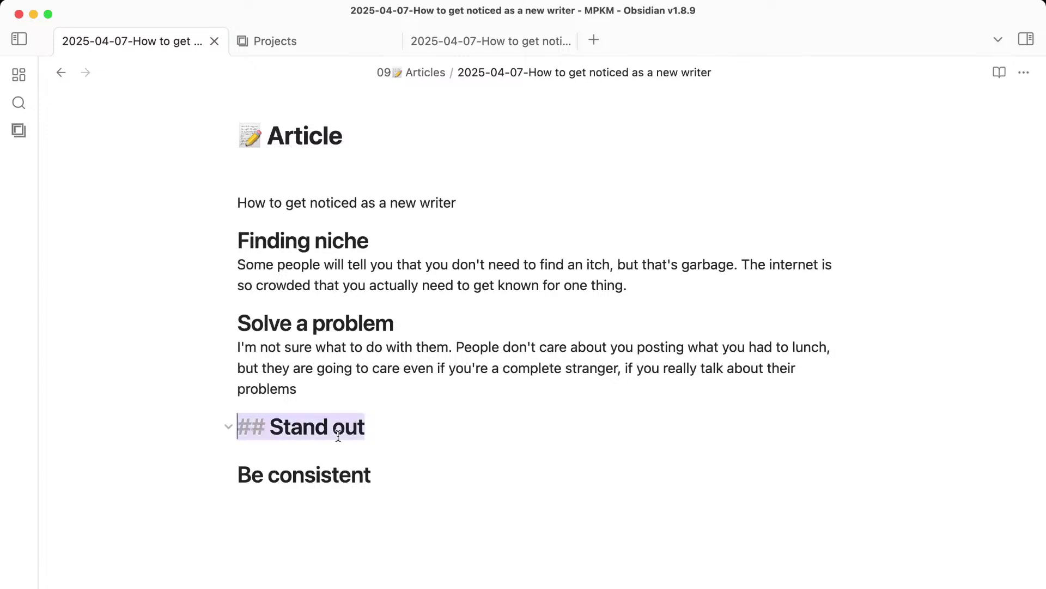
pyautogui.moveTo(386, 433); pyautogui.dragTo(274, 429)
pyautogui.tripleClick(274, 429)
pyautogui.press('BackSpace')
pyautogui.press('BackSpace')
# Extend the article's headline with "& stand out" after "noticed" and enclose "as a new writer" in parentheses.
pyautogui.click(362, 203)
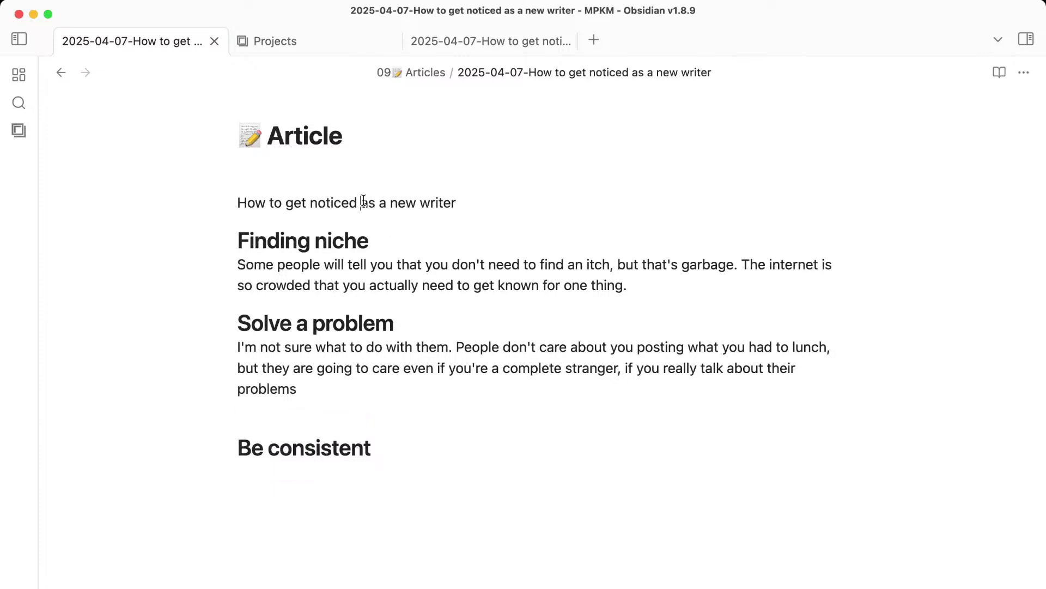
pyautogui.write('* s')
pyautogui.press('BackSpace')
pyautogui.press('BackSpace')
pyautogui.press('BackSpace')
pyautogui.write('& sta')
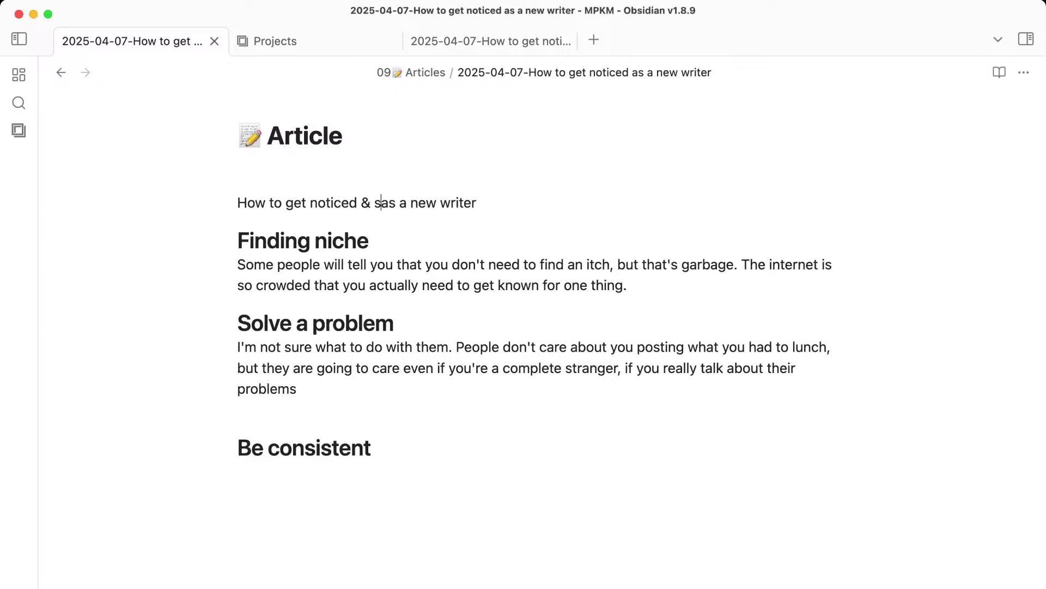
pyautogui.write('nd out (')
pyautogui.hotkey('shift', 'End')
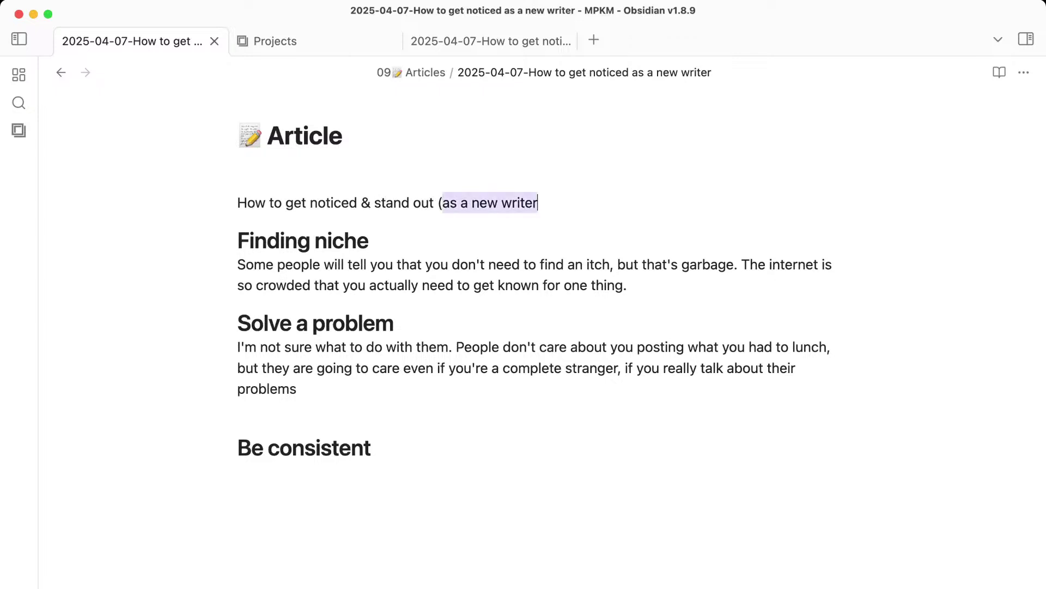
pyautogui.press('Right')
pyautogui.write(')')
# Insert "complete" before "new writer" in the headline.
pyautogui.click(472, 203)
pyautogui.write('comp')
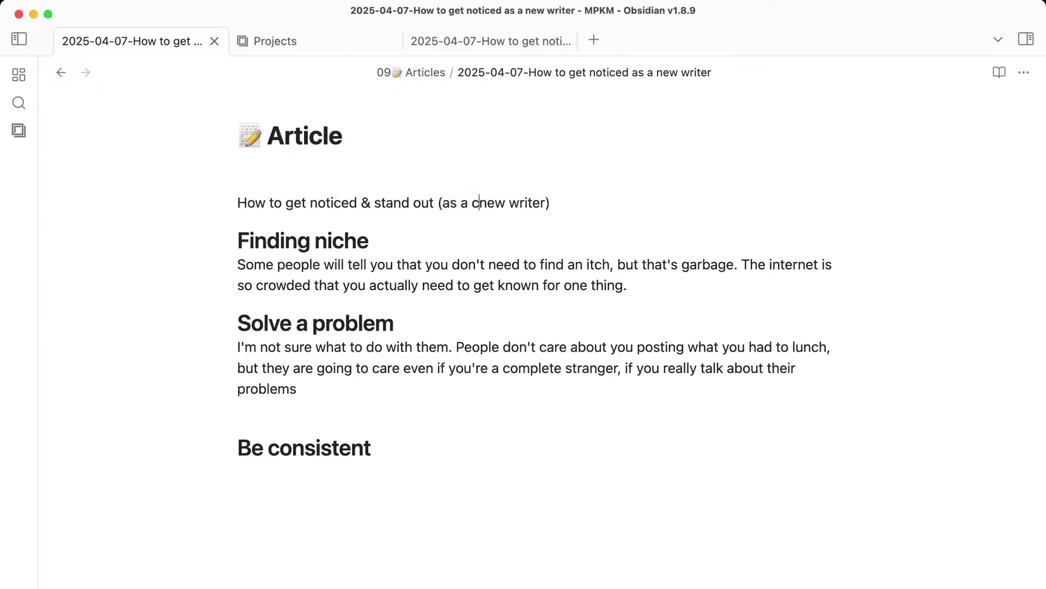
pyautogui.write('lete')
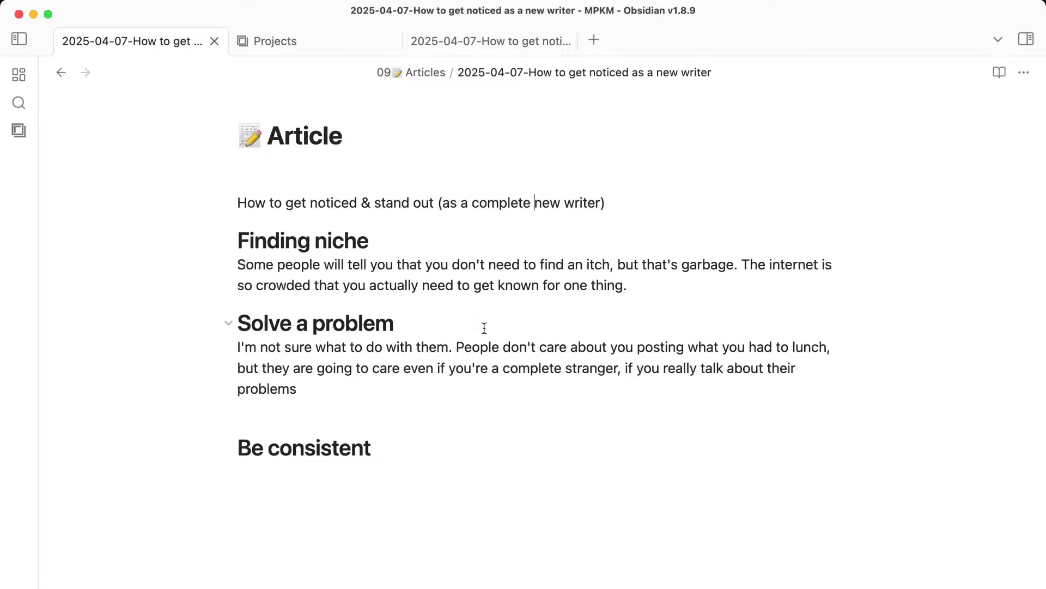
# Dictate a paragraph under "Be consistent" saying most people don't stick to it long enough and writing content is a long-term game.
pyautogui.click(357, 418)
pyautogui.click(401, 461)
pyautogui.press('Return')
pyautogui.hotkey('alt', 'space')
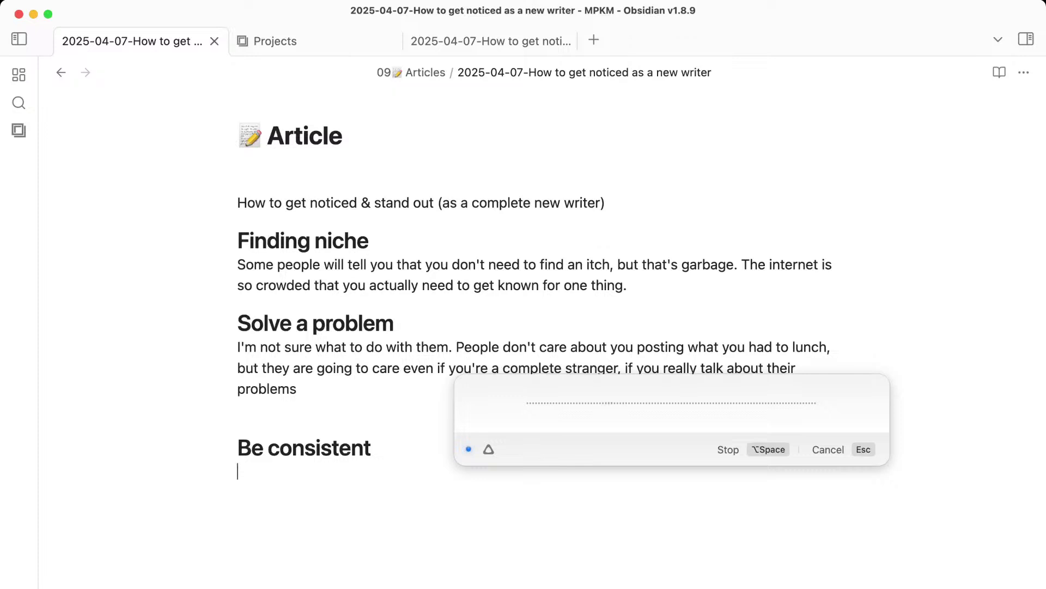
pyautogui.hotkey('alt', 'space')
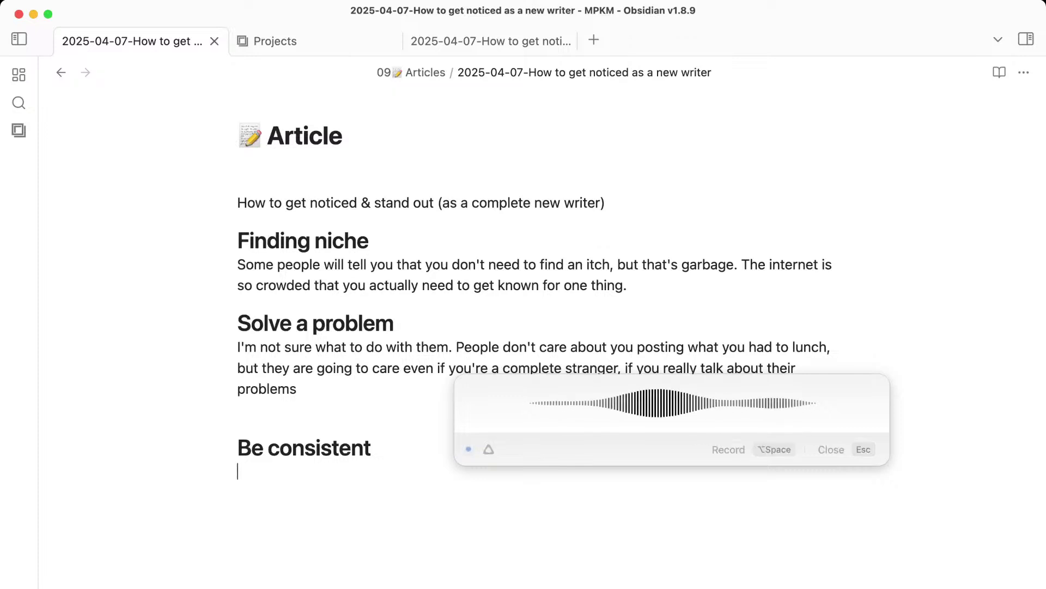
pyautogui.moveTo(1024, 494)
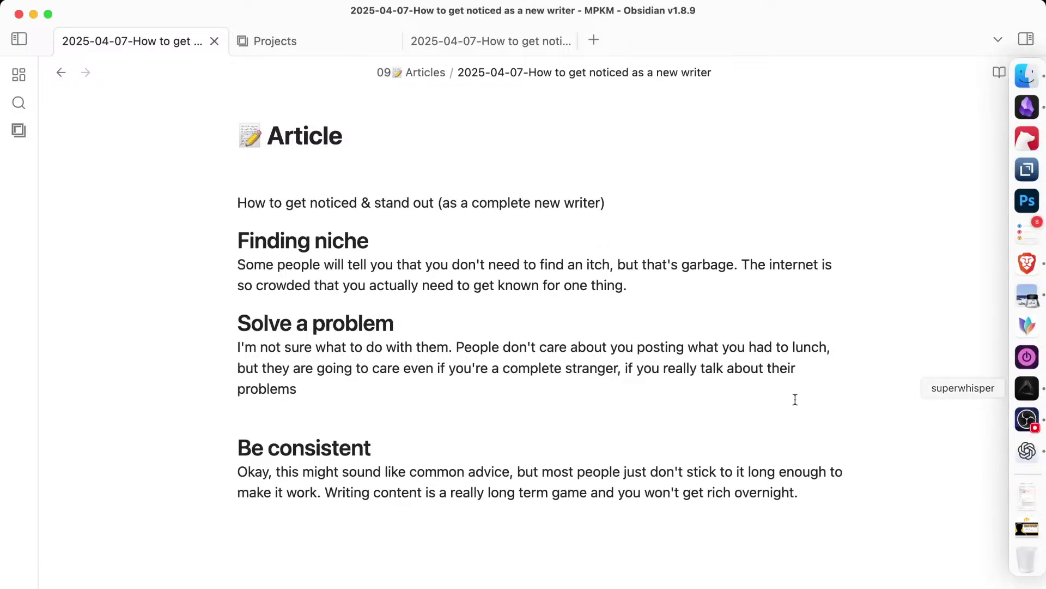
# Remove the blank line above "Be consistent" and start an empty level-2 heading below its paragraph.
pyautogui.press('BackSpace')
pyautogui.moveTo(456, 459); pyautogui.dragTo(526, 538)
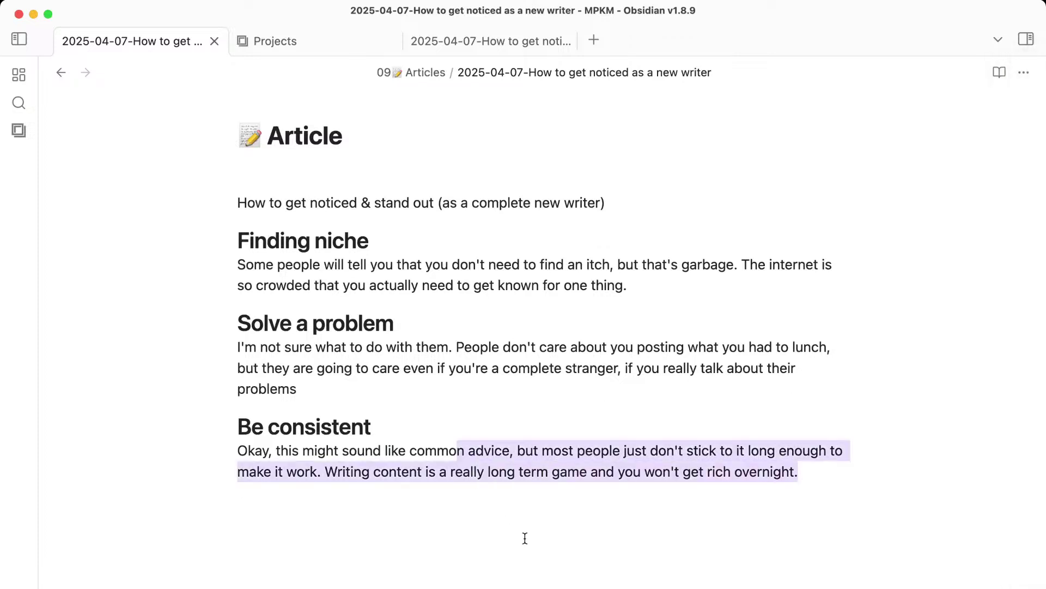
pyautogui.click(525, 538)
pyautogui.press('Return')
pyautogui.press('Return')
pyautogui.write('##')
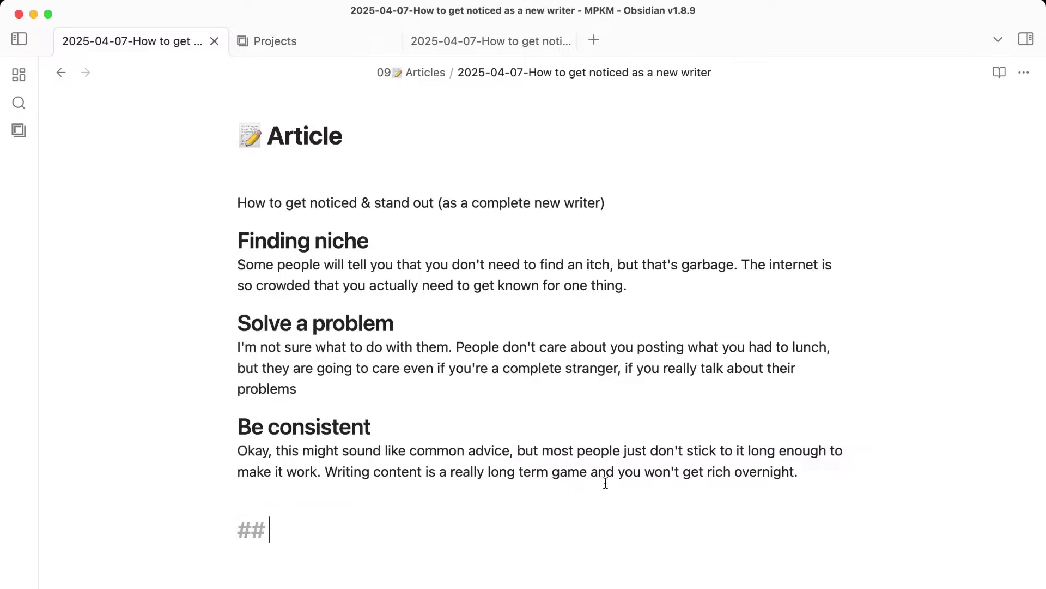
# Remove the blank line between the "Be consistent" paragraph and the empty heading.
pyautogui.moveTo(240, 264); pyautogui.dragTo(509, 479)
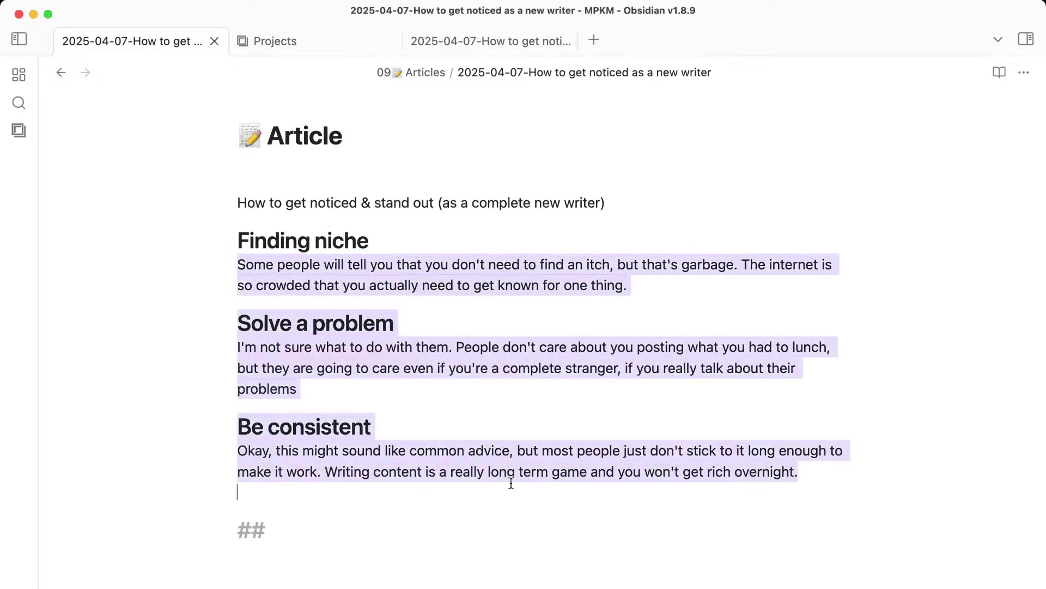
pyautogui.click(514, 483)
pyautogui.moveTo(458, 430); pyautogui.dragTo(469, 451)
pyautogui.click(497, 489)
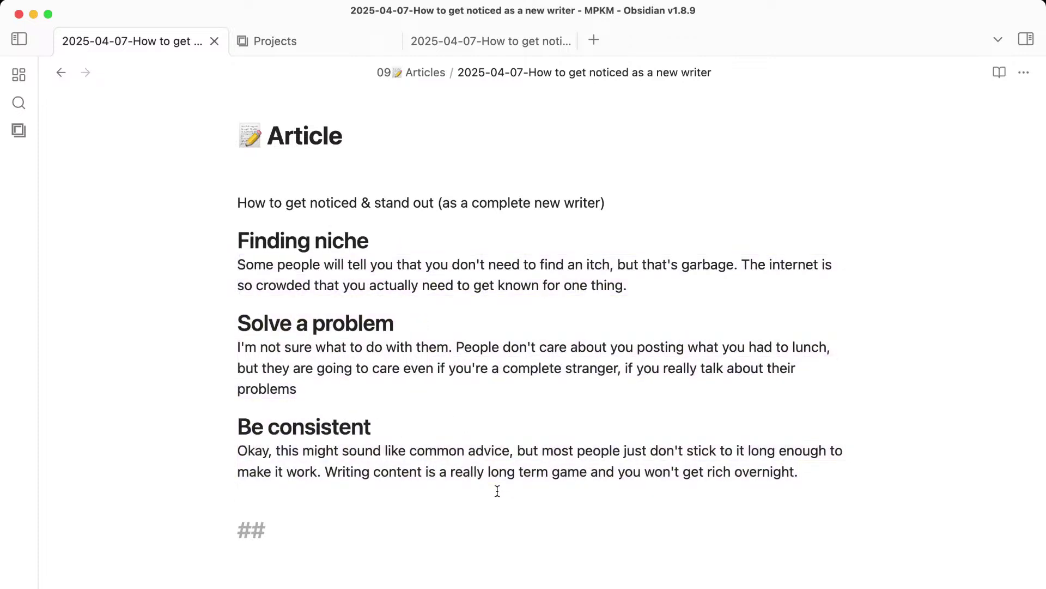
pyautogui.press('BackSpace')
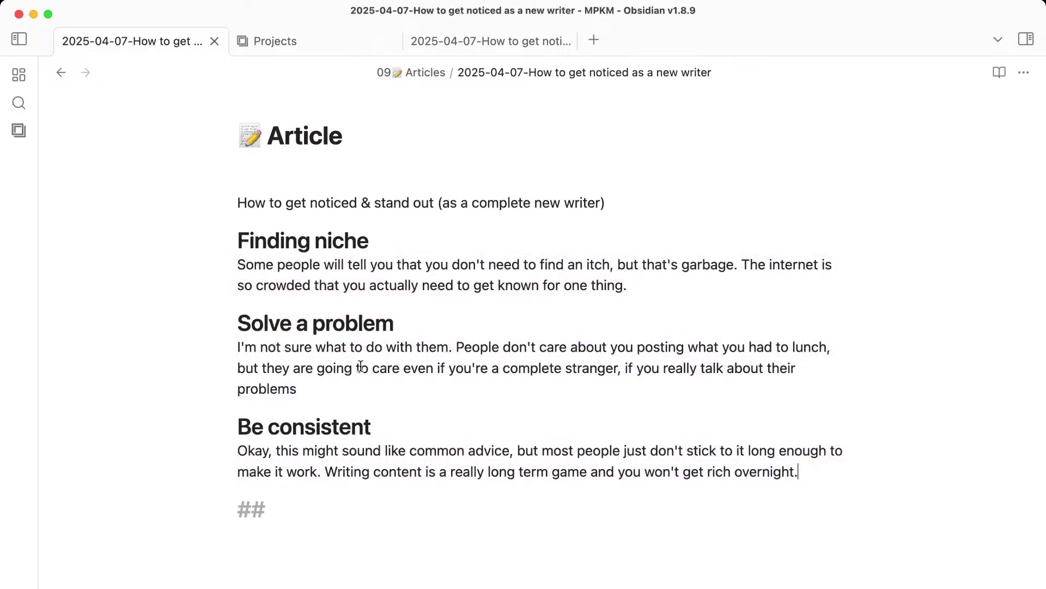
# Search the vault for "stand out" and open the note "How to stand out" in a new tab.
pyautogui.click(595, 39)
pyautogui.press('super+shift+o')
pyautogui.write('stand')
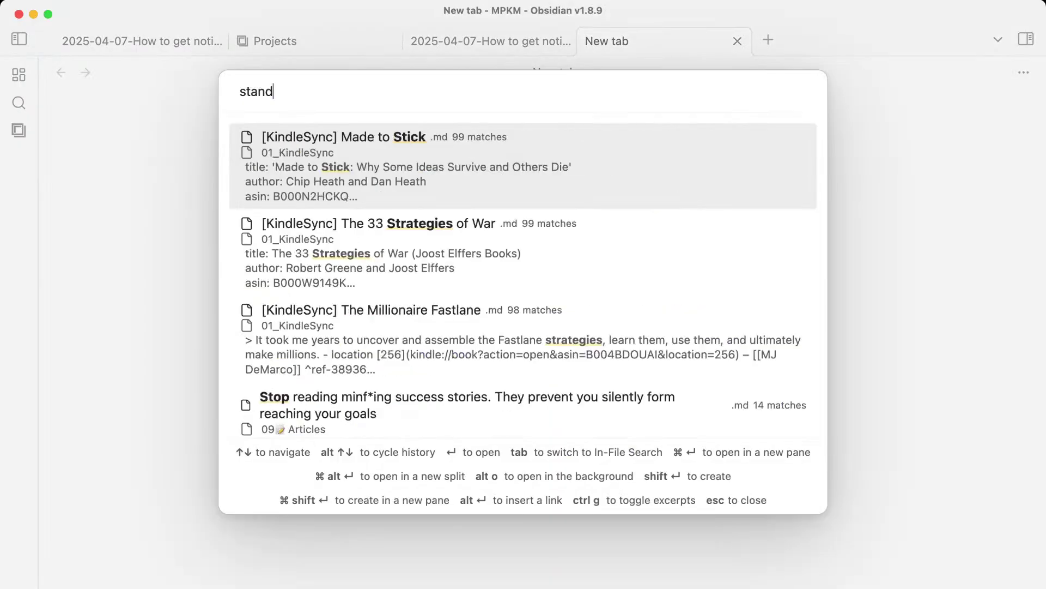
pyautogui.write(' out')
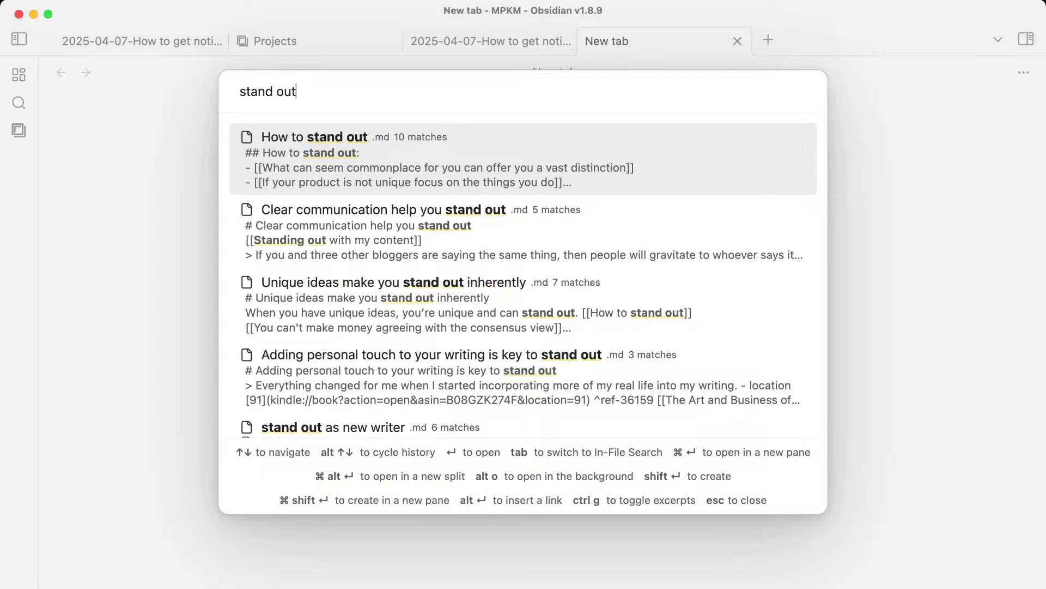
pyautogui.press('Return')
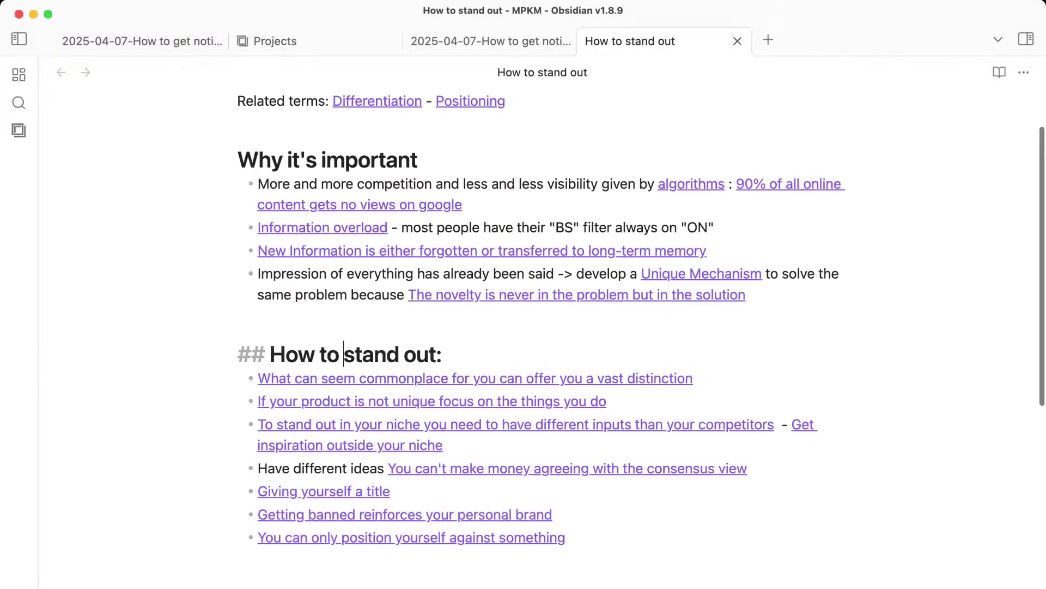
# Open the local graph of "How to stand out" in a wide pane beside the note and examine its linked ideas.
pyautogui.press('super+alt+g')
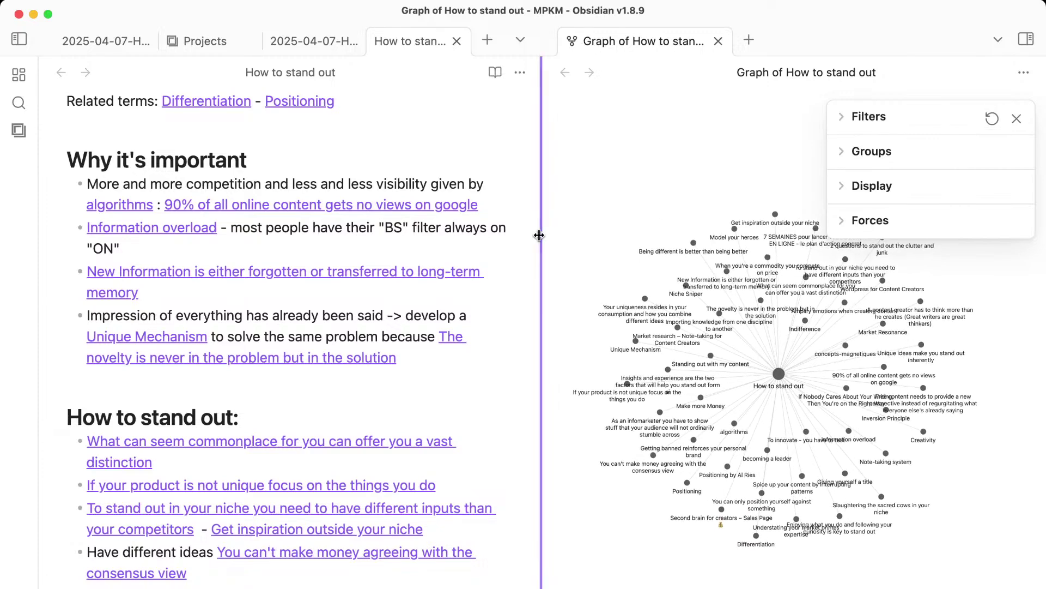
pyautogui.moveTo(544, 238); pyautogui.dragTo(426, 231)
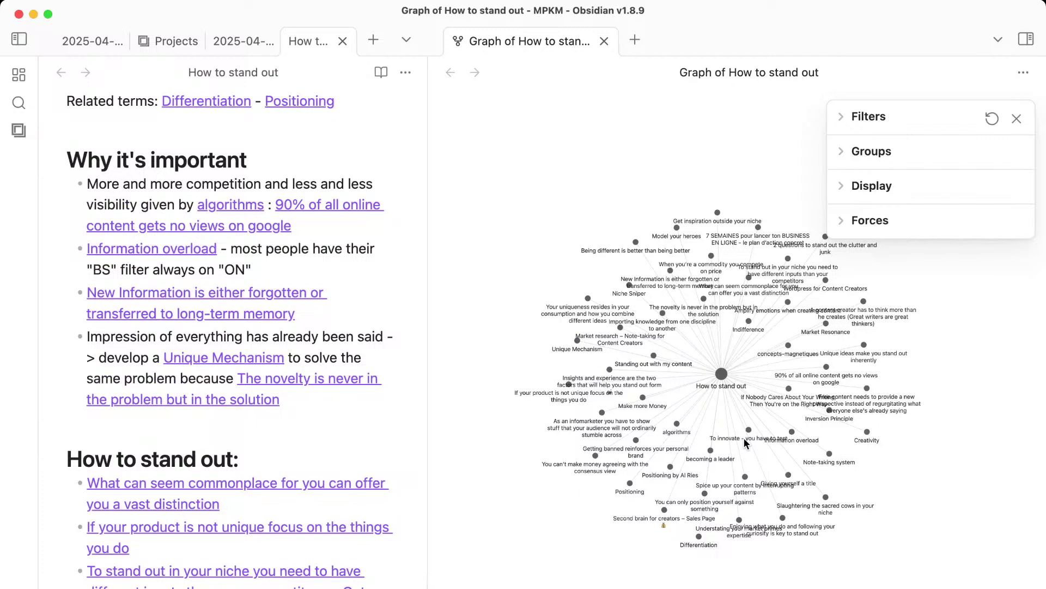
pyautogui.scroll(3, 657, 393)
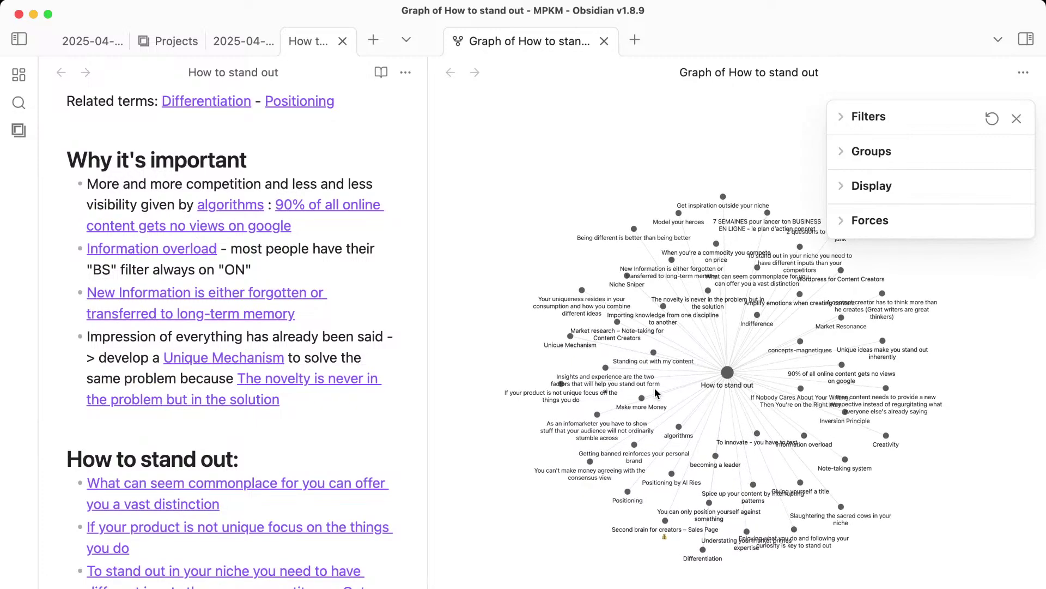
pyautogui.scroll(2, 657, 393)
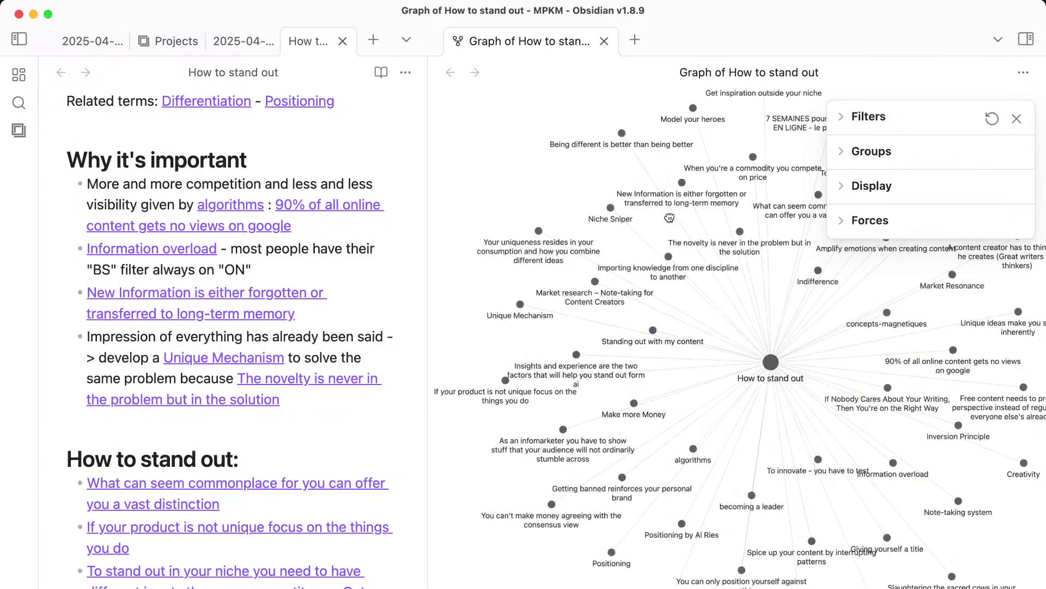
pyautogui.moveTo(671, 219); pyautogui.dragTo(538, 246)
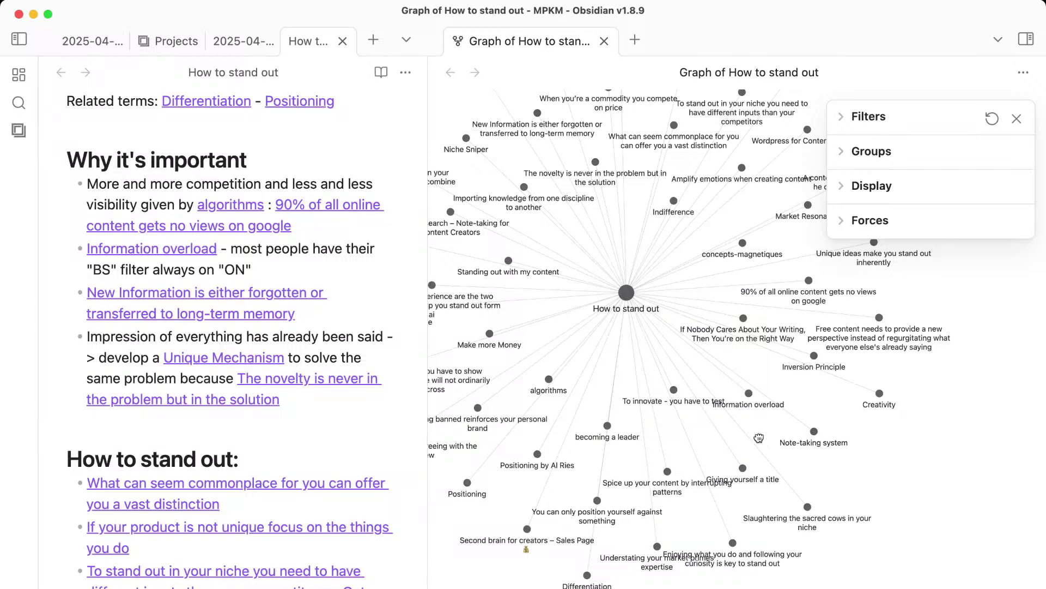
pyautogui.moveTo(760, 442); pyautogui.dragTo(811, 437)
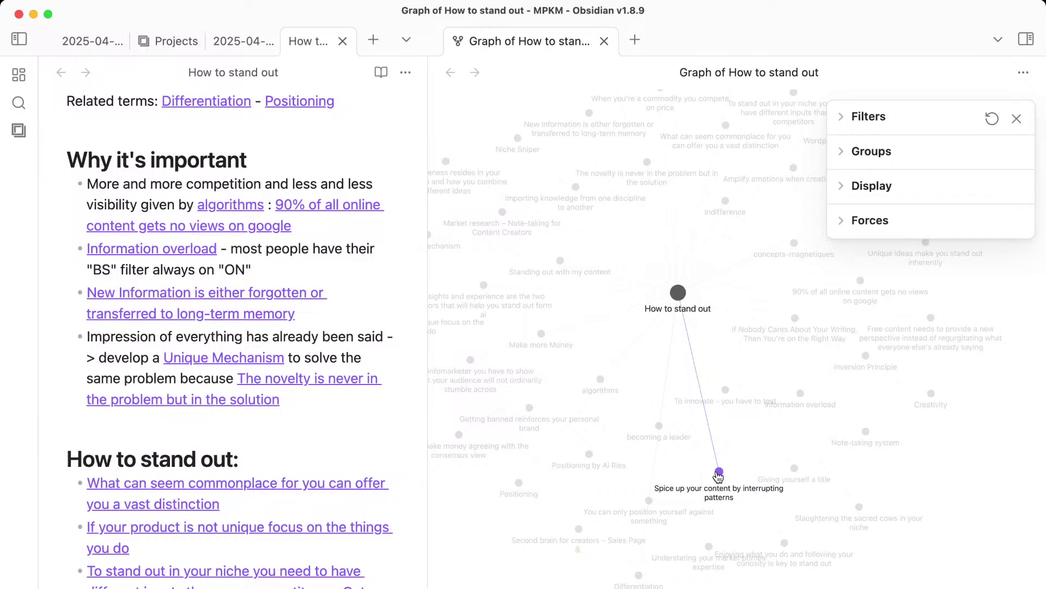
# Return to the April 7 article, widen its pane, and title the empty heading "Be entertaining".
pyautogui.click(75, 55)
pyautogui.scroll(-3, 240, 474)
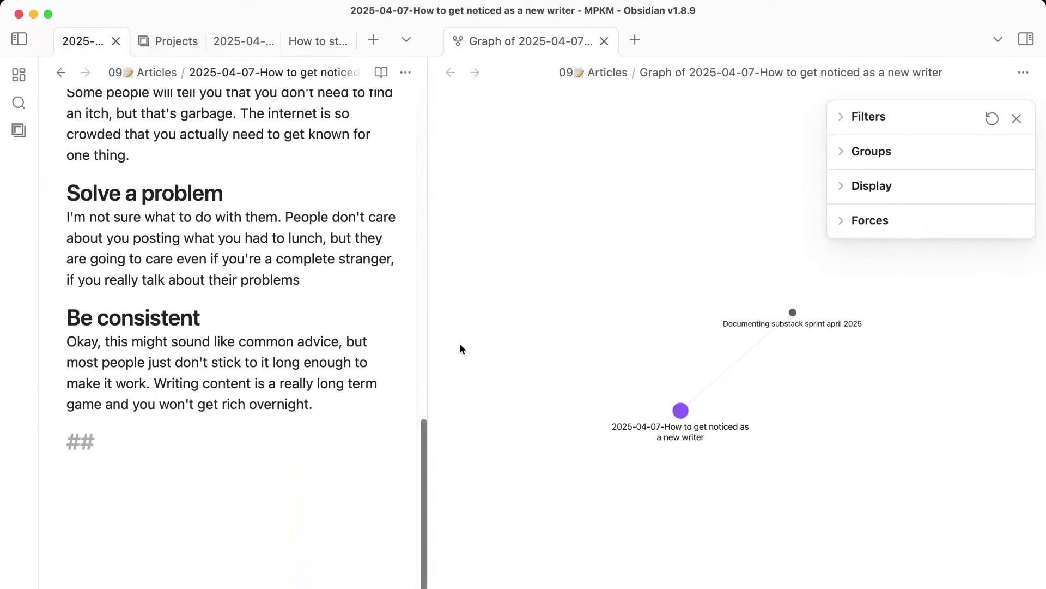
pyautogui.moveTo(425, 360); pyautogui.dragTo(736, 360)
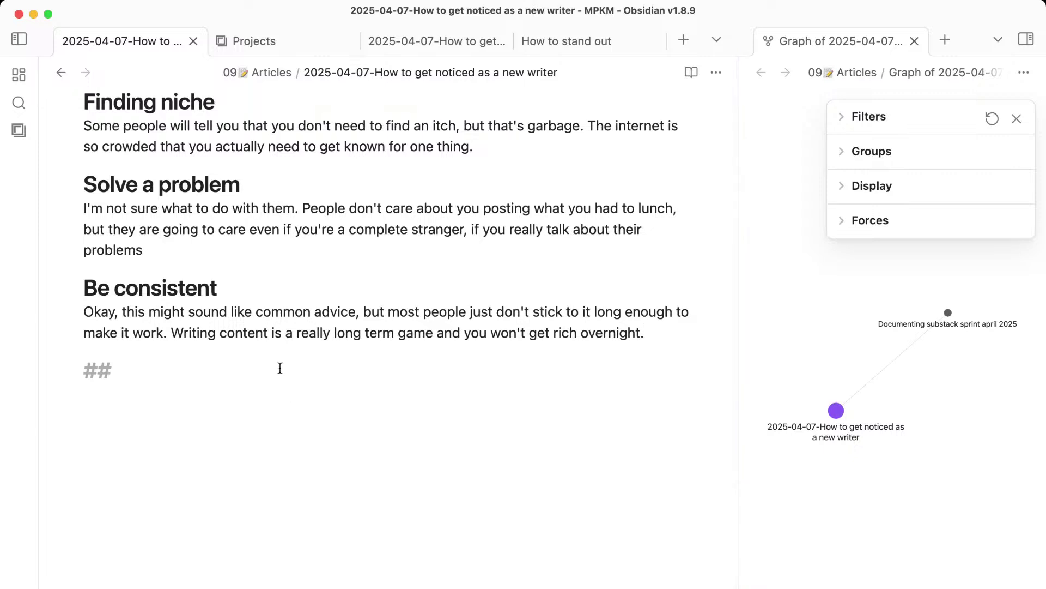
pyautogui.write('Be entertaining')
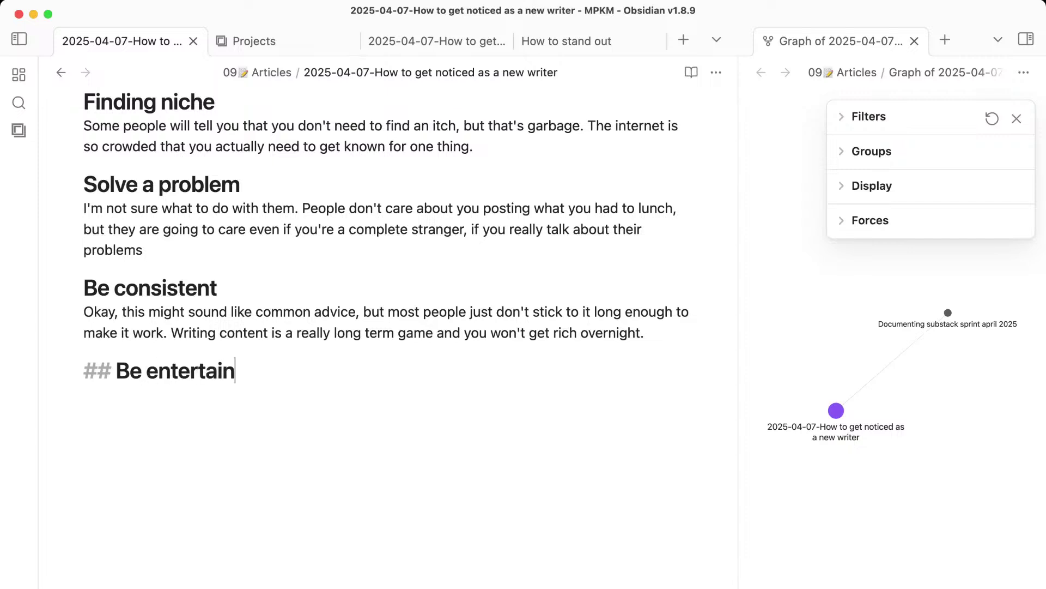
# Write "Use pattern interrupts make it fun to read" under the "Be entertaining" heading.
pyautogui.press('Return')
pyautogui.write('Use patt')
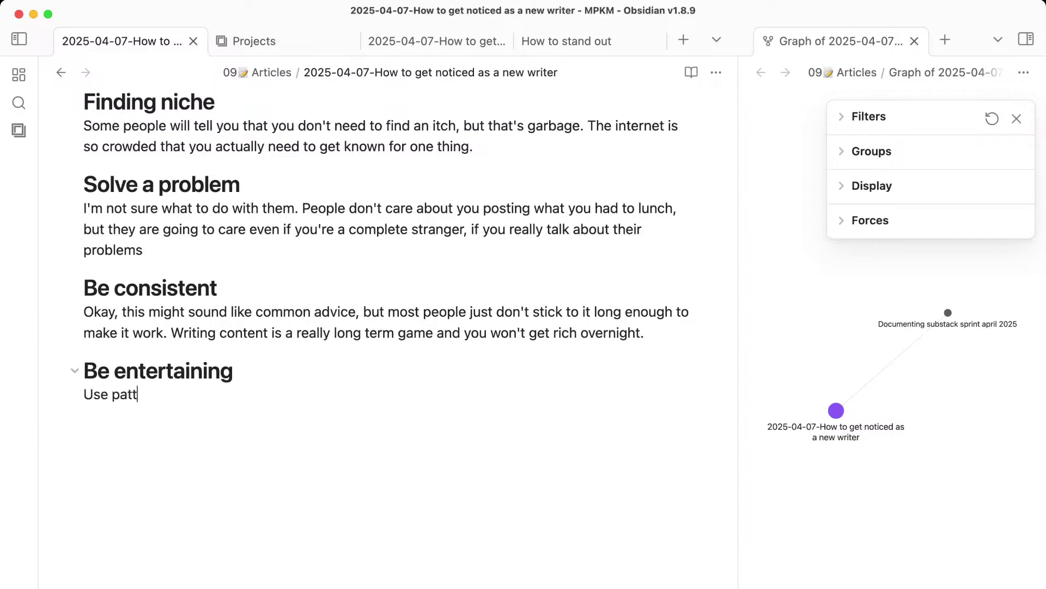
pyautogui.write('ern interrups,')
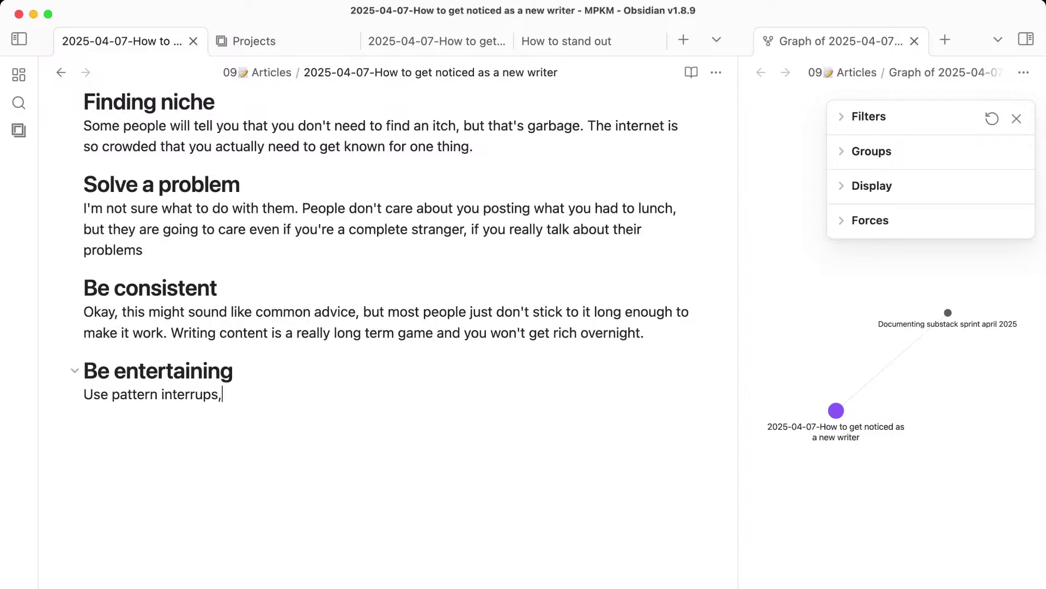
pyautogui.press('BackSpace')
pyautogui.press('BackSpace')
pyautogui.press('BackSpace')
pyautogui.write('pts make it fun to read')
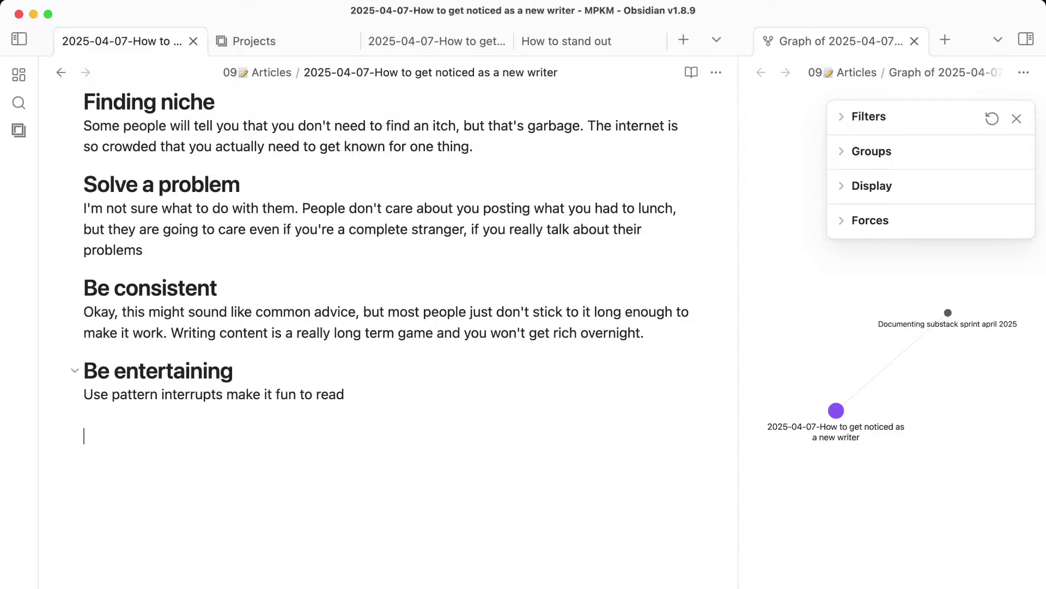
# Add a level-2 heading "Make it personal" with the sentence "Don't be like wikipedia." beneath it.
pyautogui.write('## M')
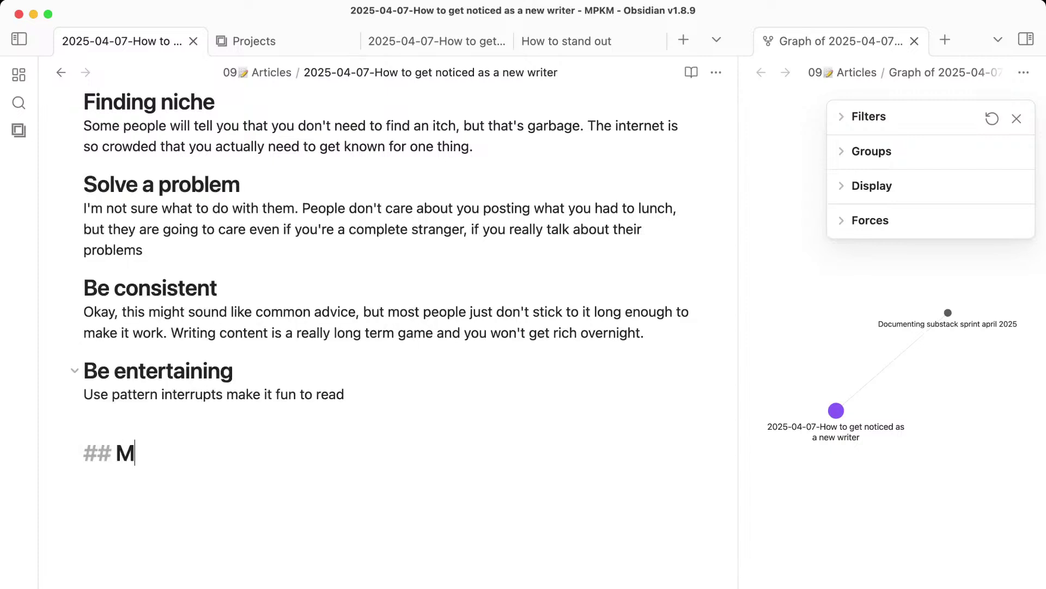
pyautogui.write('ake it personal')
pyautogui.press('Return')
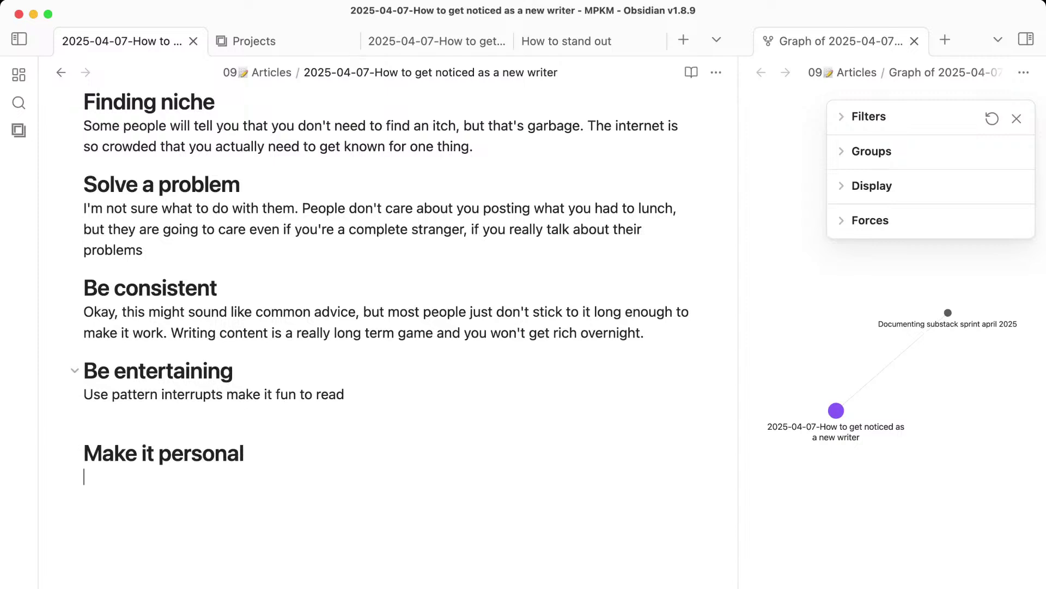
pyautogui.write("Don't b e l")
pyautogui.write('e like wikipedia')
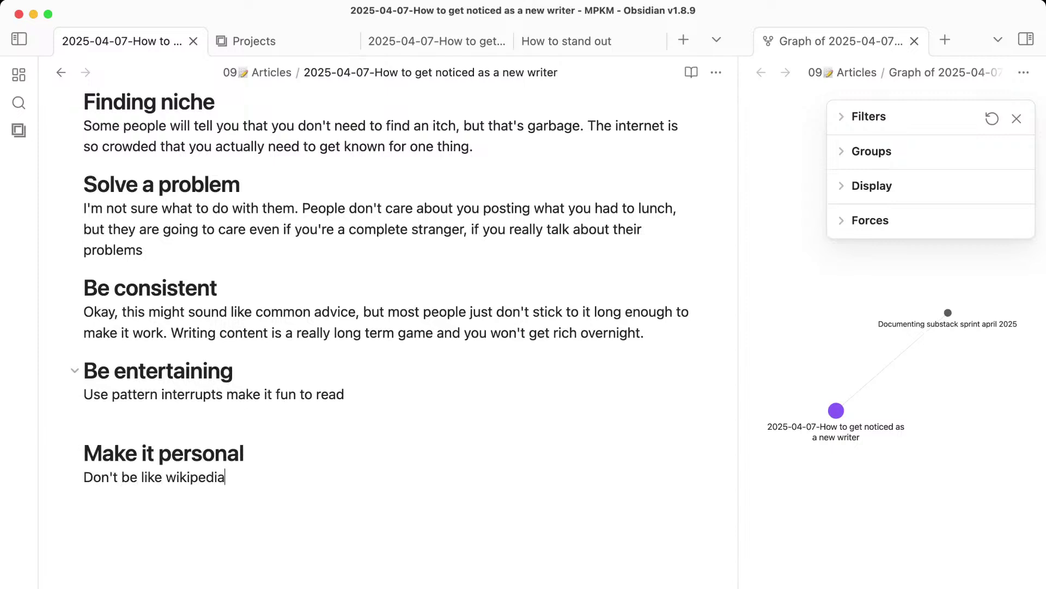
pyautogui.write('.')
# Dictate more text after "Don't be like wikipedia." about using your stories and experiences, and insert "stories with your clients," before "your experiences".
pyautogui.hotkey('alt', 'space')
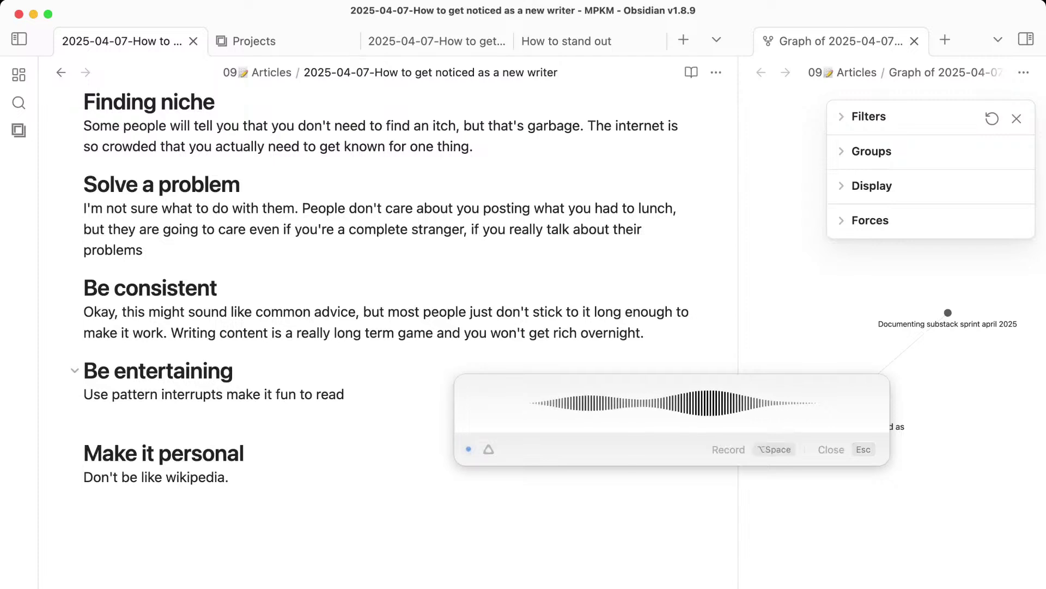
pyautogui.hotkey('alt', 'space')
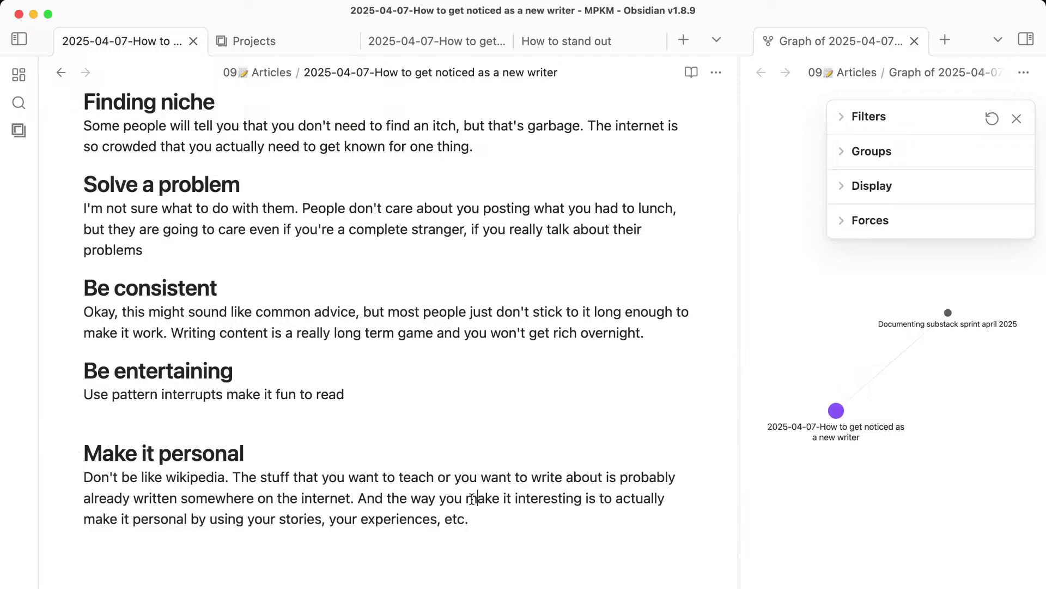
pyautogui.write('stories with y')
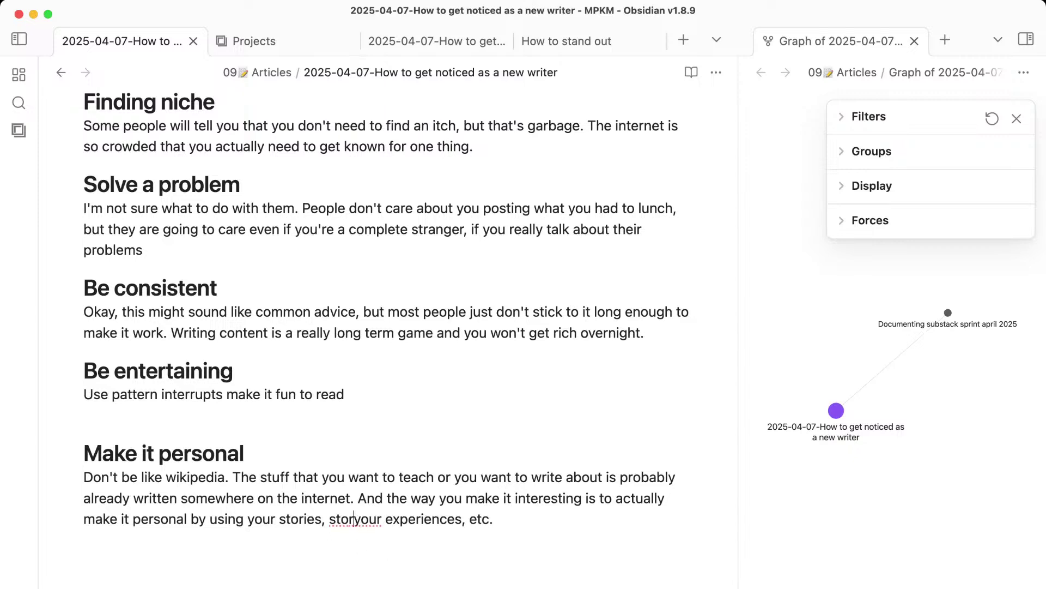
pyautogui.write('our clients,')
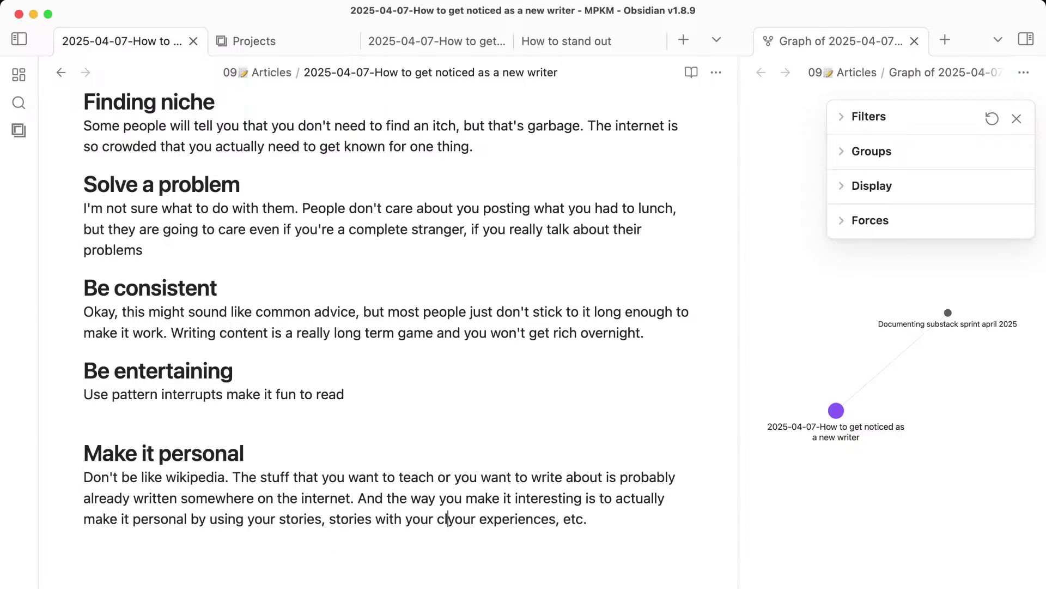
# Remove the blank line above the "Make it personal" heading.
pyautogui.scroll(5, 337, 517)
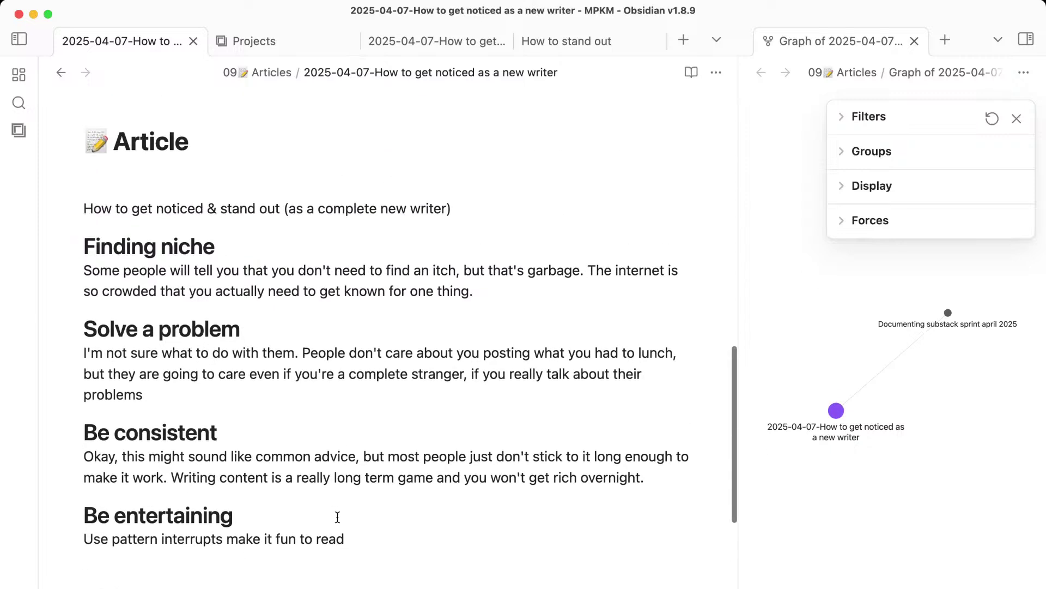
pyautogui.click(152, 256)
pyautogui.click(188, 336)
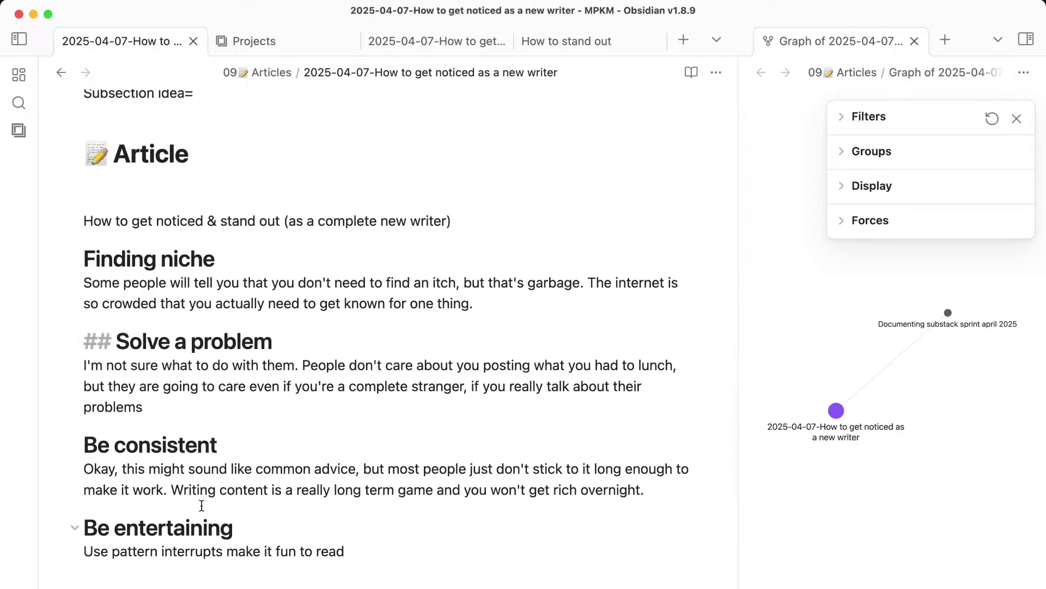
pyautogui.click(184, 444)
pyautogui.click(203, 527)
pyautogui.click(216, 584)
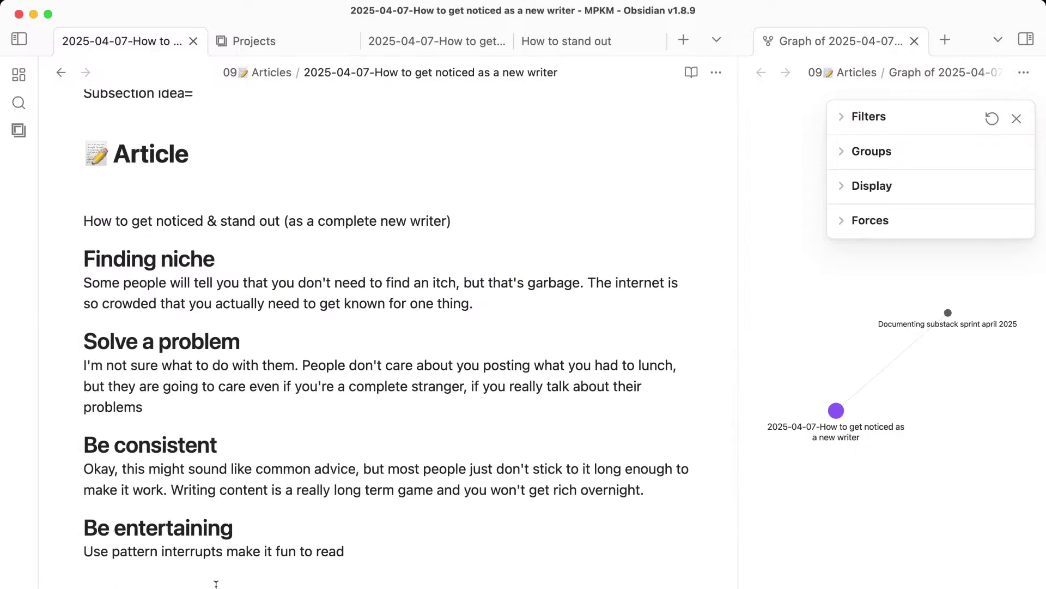
pyautogui.press('BackSpace')
# Add a level-2 heading "Learn the unwritten rules" after the "Make it personal" paragraph.
pyautogui.scroll(-4, 620, 520)
pyautogui.click(648, 494)
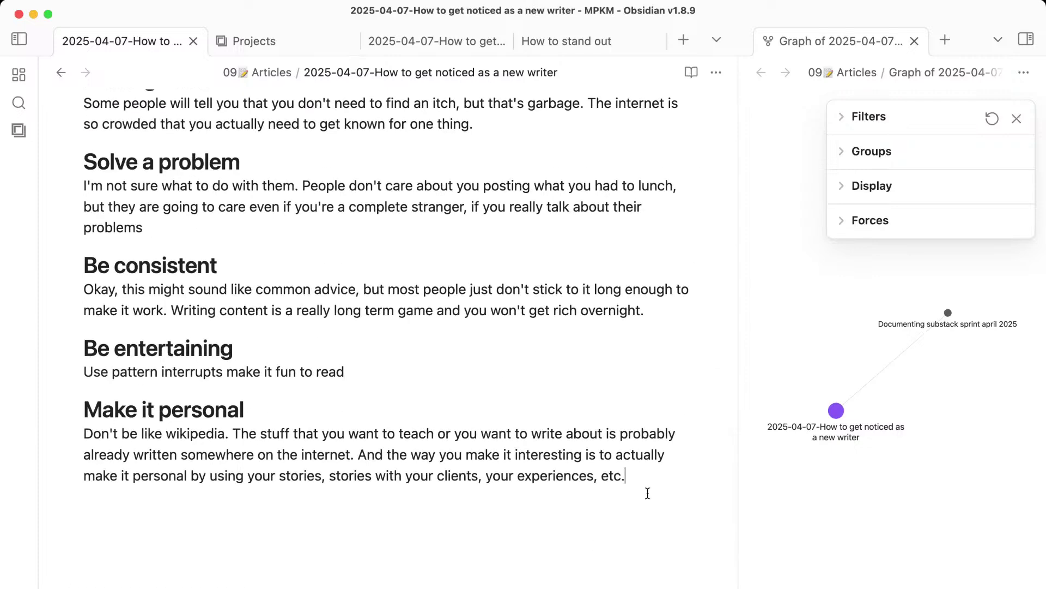
pyautogui.press('Return')
pyautogui.press('Return')
pyautogui.write('## Learn the ')
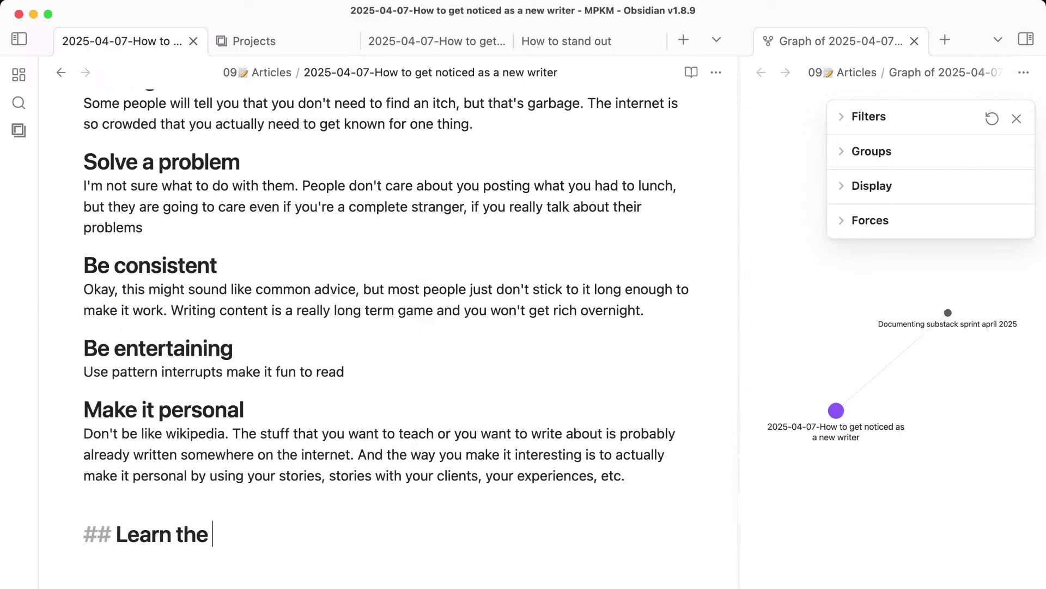
pyautogui.write('unwritten rules')
pyautogui.press('Return')
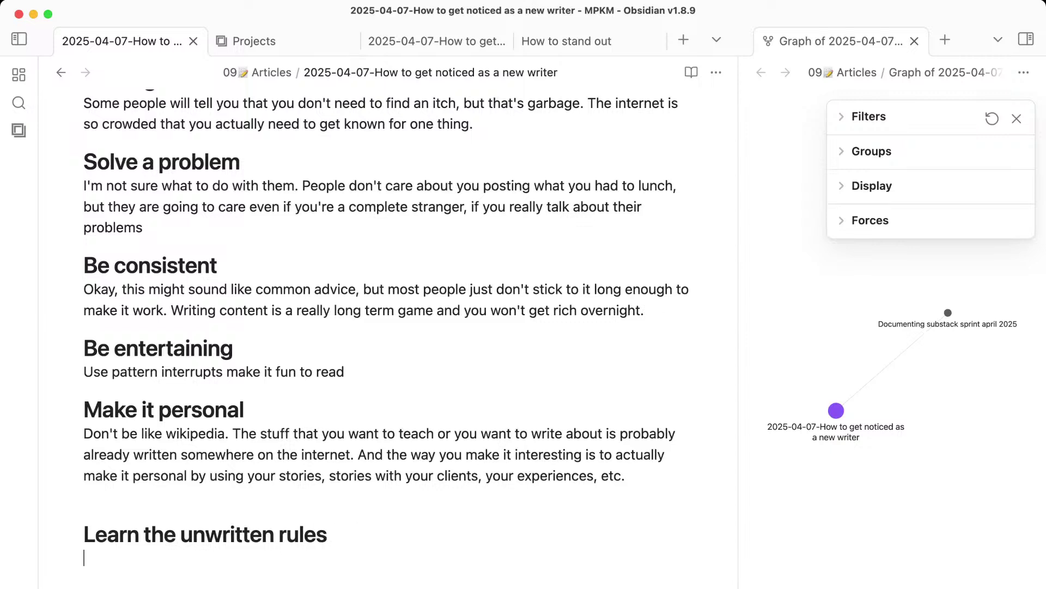
# Dictate text on the unwritten rules of Medium and Substack under "Learn the unwritten rules", and remove the blank line above that heading.
pyautogui.hotkey('alt', 'space')
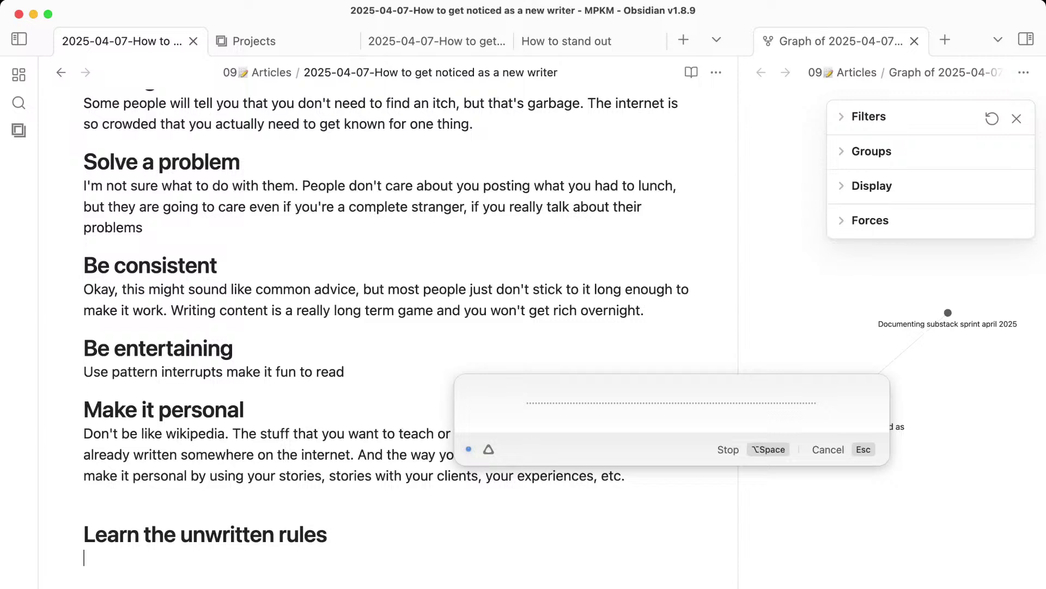
pyautogui.hotkey('alt', 'space')
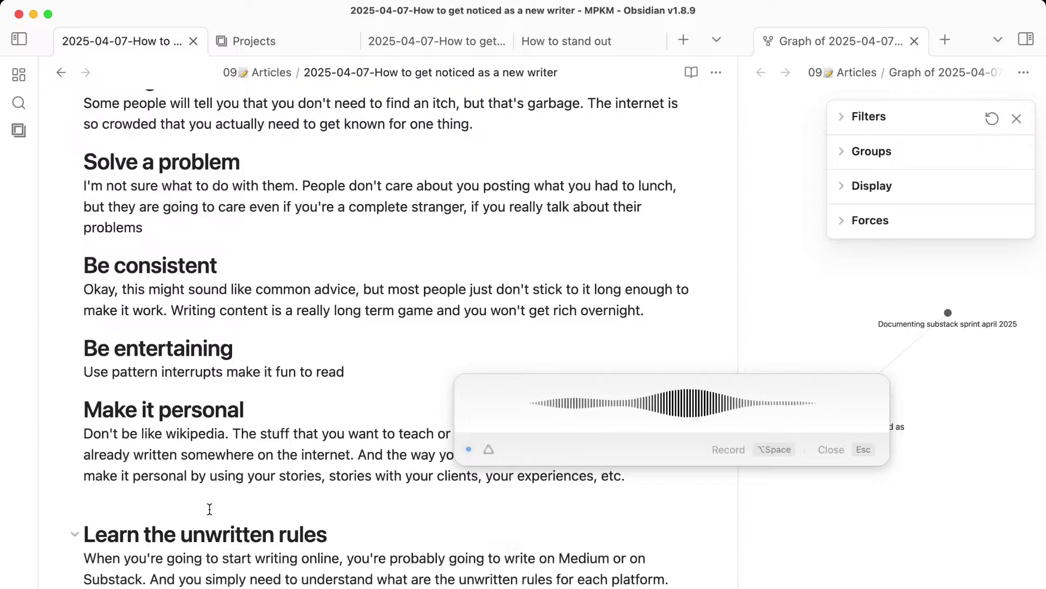
pyautogui.click(244, 506)
pyautogui.press('BackSpace')
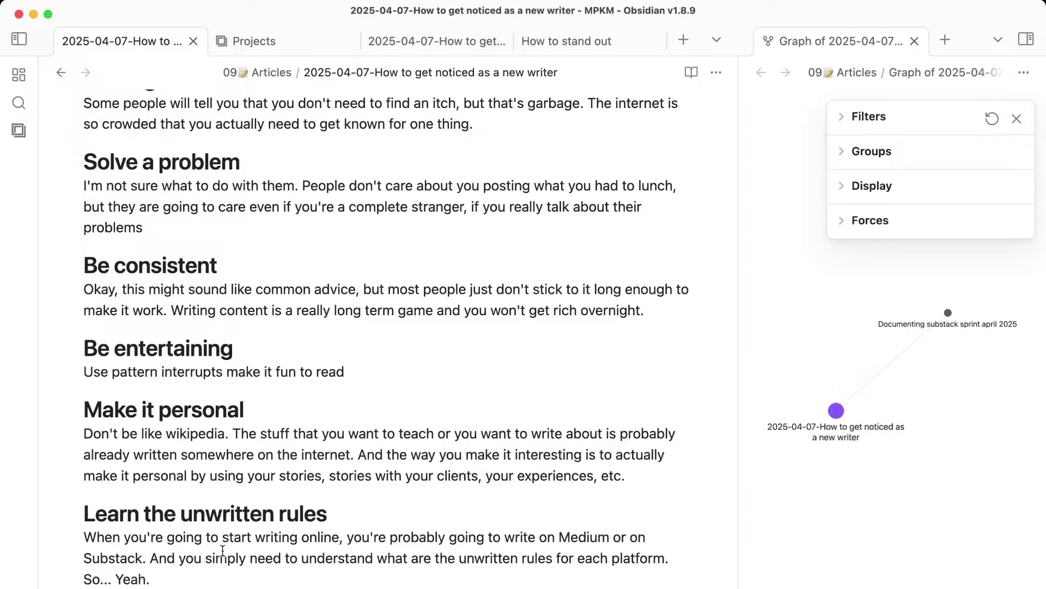
# Delete the stray "So... Yeah." at the end of the "Learn the unwritten rules" paragraph.
pyautogui.hotkey('shift', 'Home')
pyautogui.press('BackSpace')
pyautogui.press('BackSpace')
# Close the graph view and review the article's sections from "Finding niche" through "Learn the unwritten rules".
pyautogui.scroll(5, 586, 325)
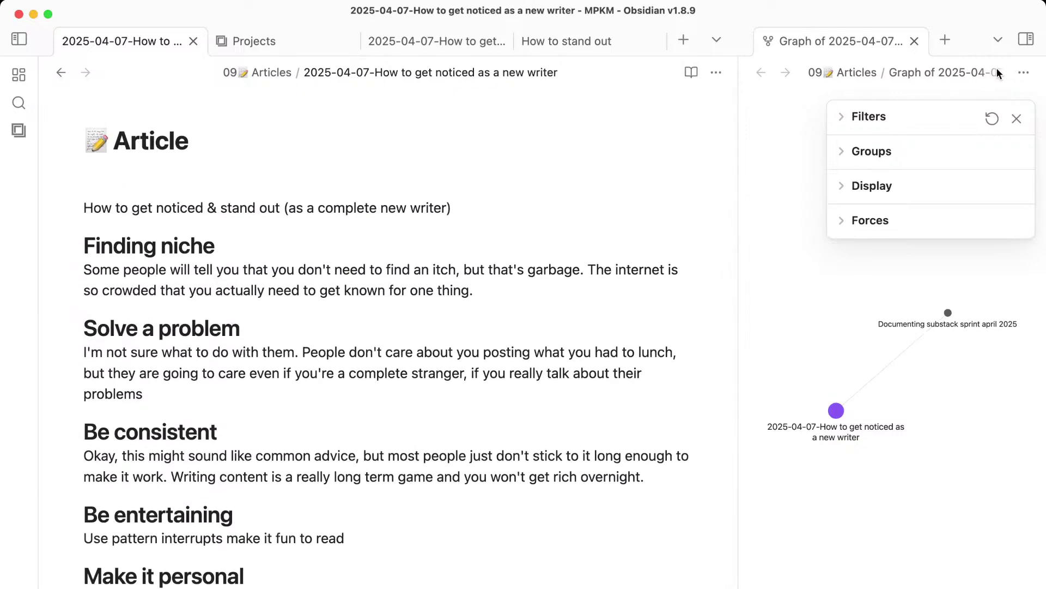
pyautogui.click(915, 40)
pyautogui.click(367, 246)
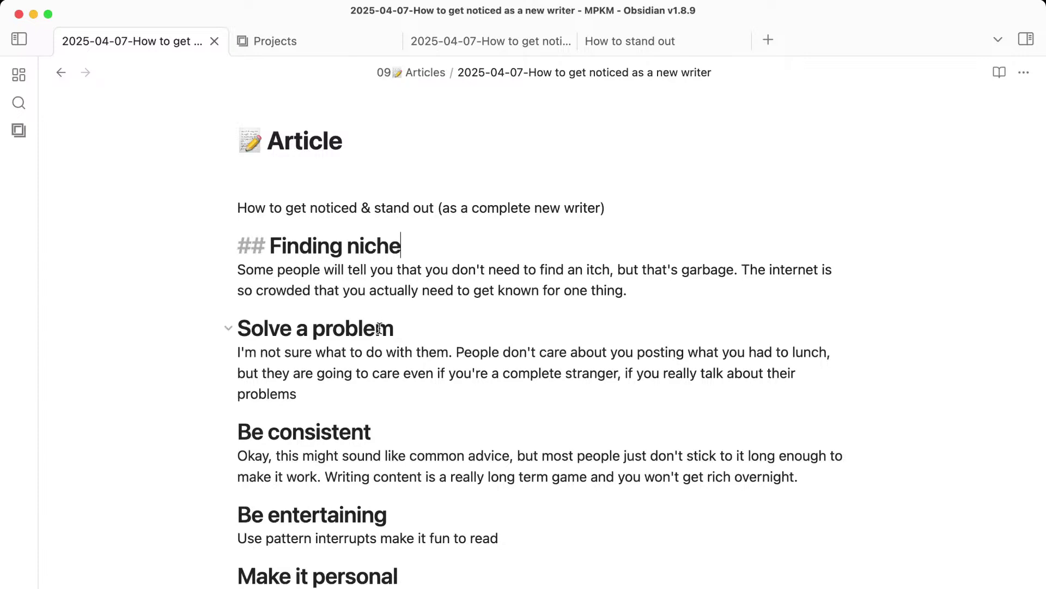
pyautogui.click(390, 328)
pyautogui.click(373, 428)
pyautogui.scroll(-2, 372, 424)
pyautogui.click(372, 424)
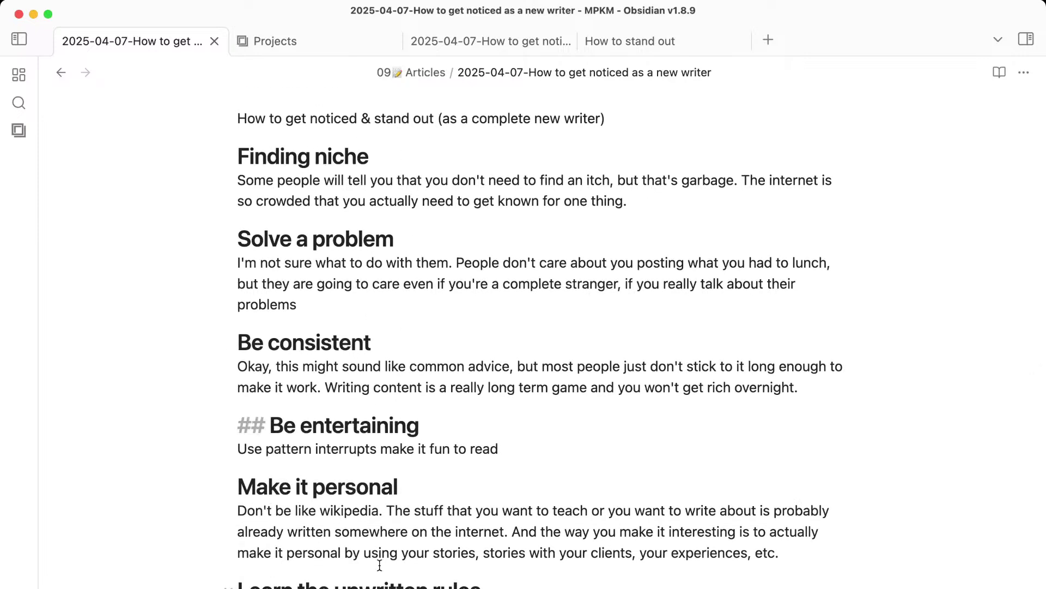
pyautogui.scroll(-4, 390, 577)
pyautogui.scroll(8, 390, 577)
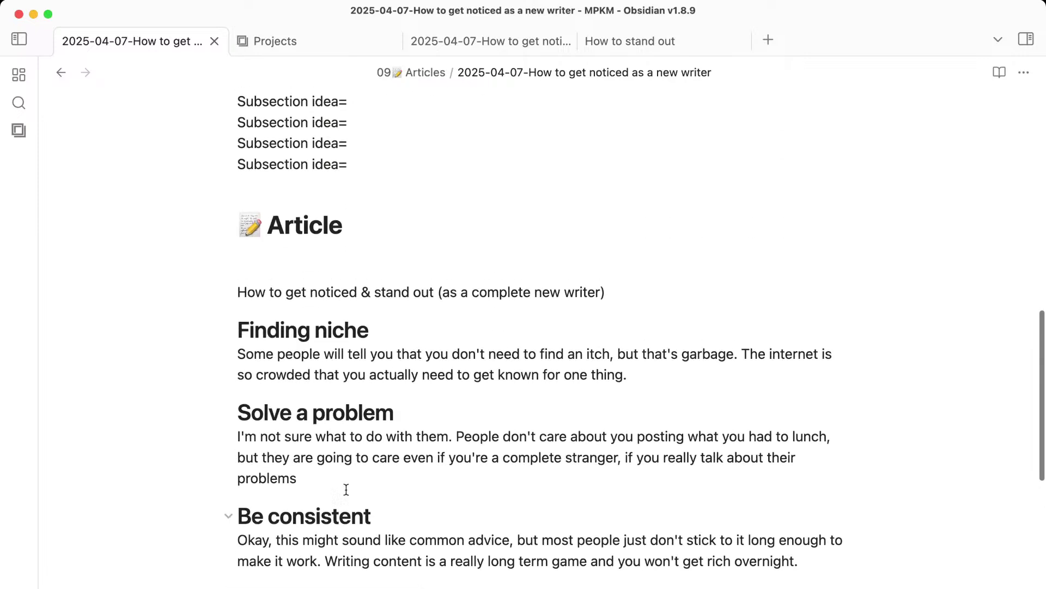
# Remove the extra blank line above the article's title line in the Article section.
pyautogui.click(246, 330)
pyautogui.doubleClick(246, 327)
pyautogui.press('Left')
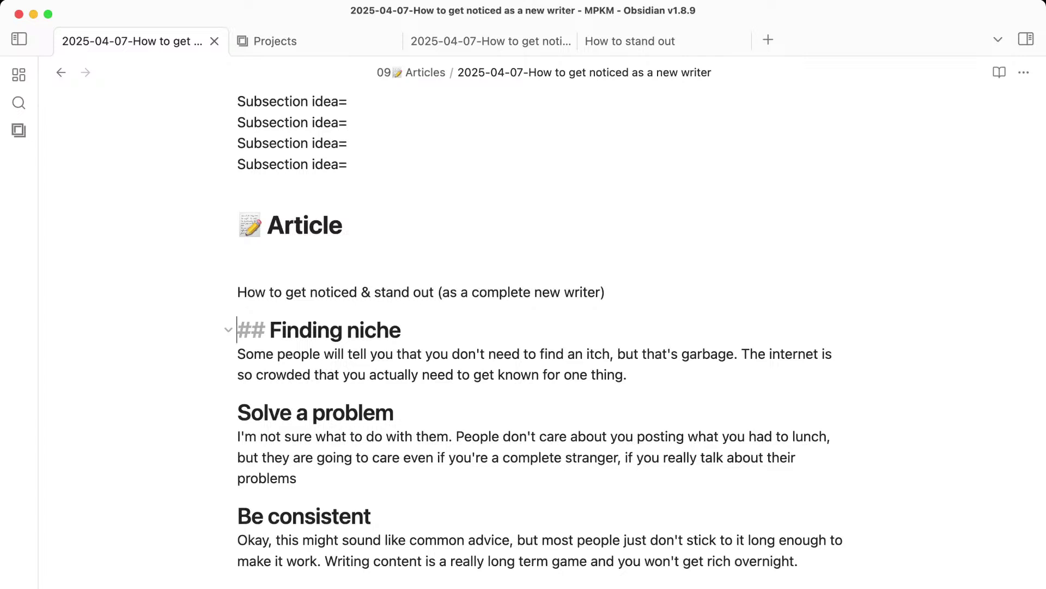
pyautogui.press('Up')
pyautogui.press('BackSpace')
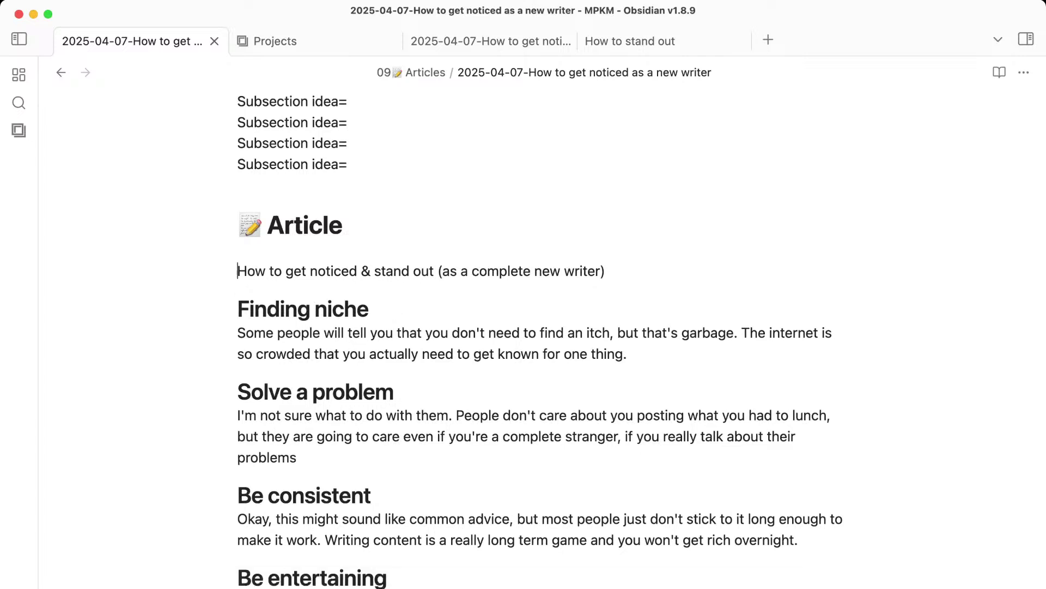
# Copy the title line "How to get noticed & stand out (as a complete new writer)".
pyautogui.scroll(-6, 297, 484)
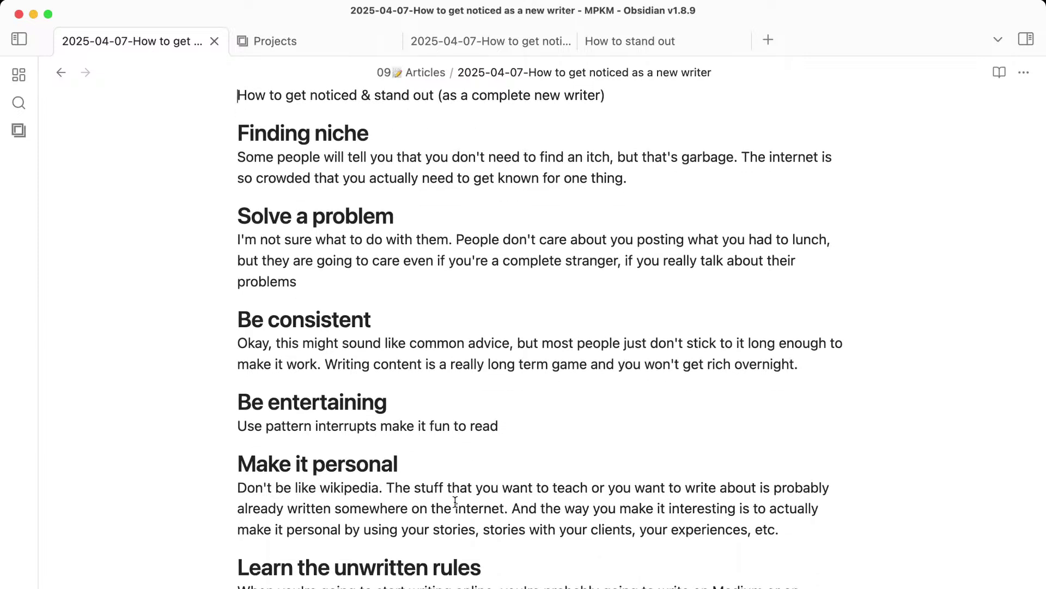
pyautogui.scroll(1, 456, 502)
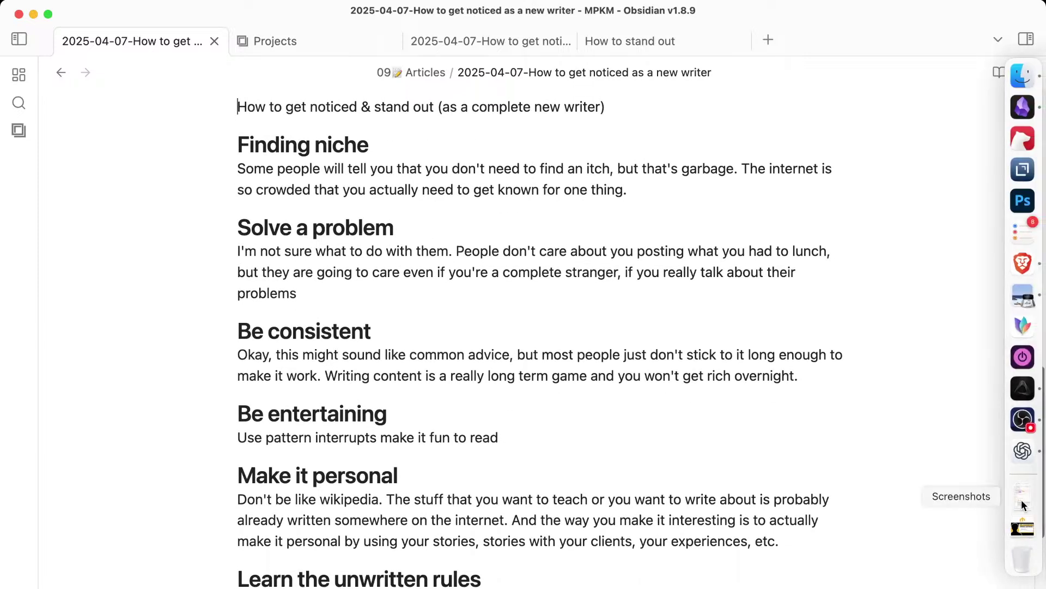
pyautogui.scroll(3, 243, 168)
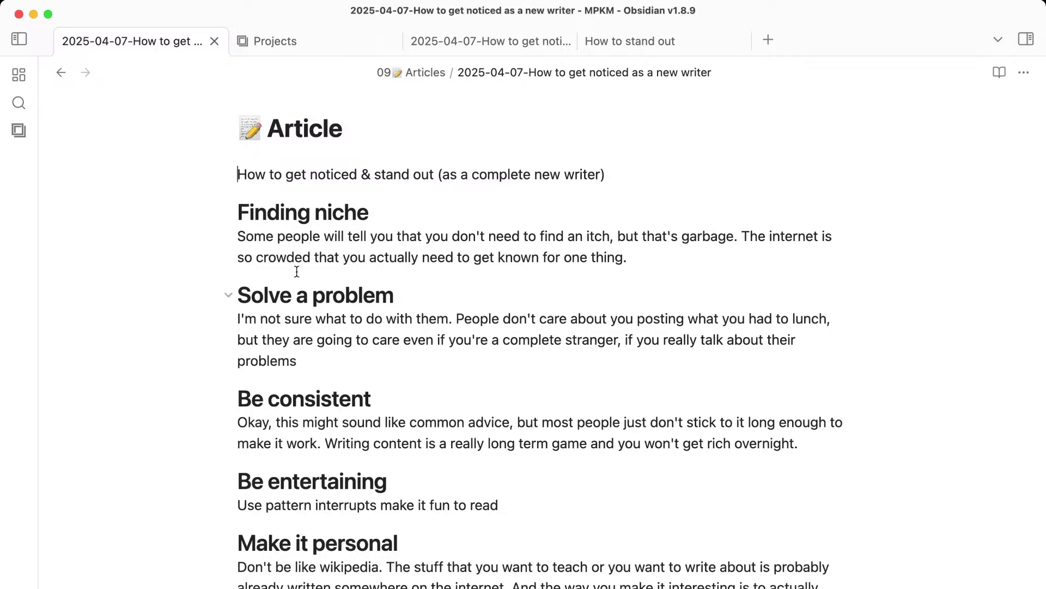
pyautogui.press('super+shift+Right')
pyautogui.press('super+c')
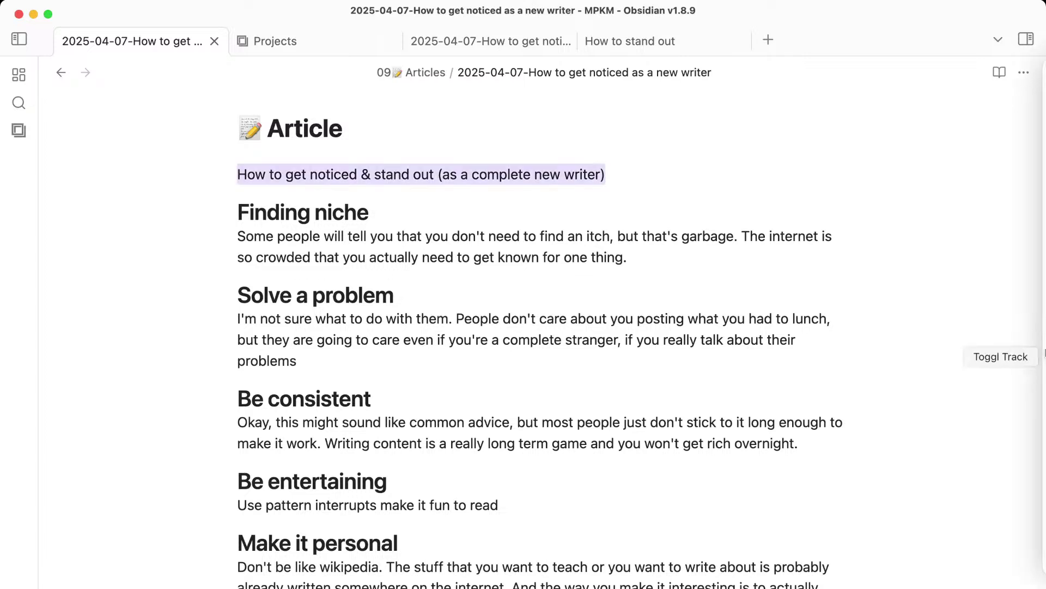
pyautogui.click(358, 212)
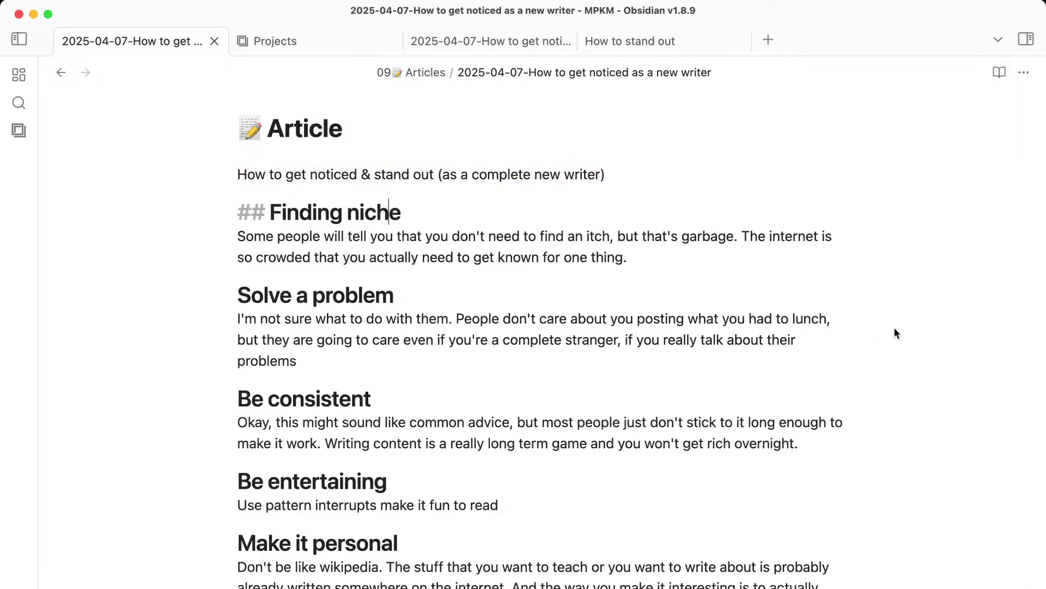
# Switch to ChatGPT and insert the title-and-outline prompt template with the "$pwm" text snippet.
pyautogui.moveTo(1022, 528)
pyautogui.click(1022, 451)
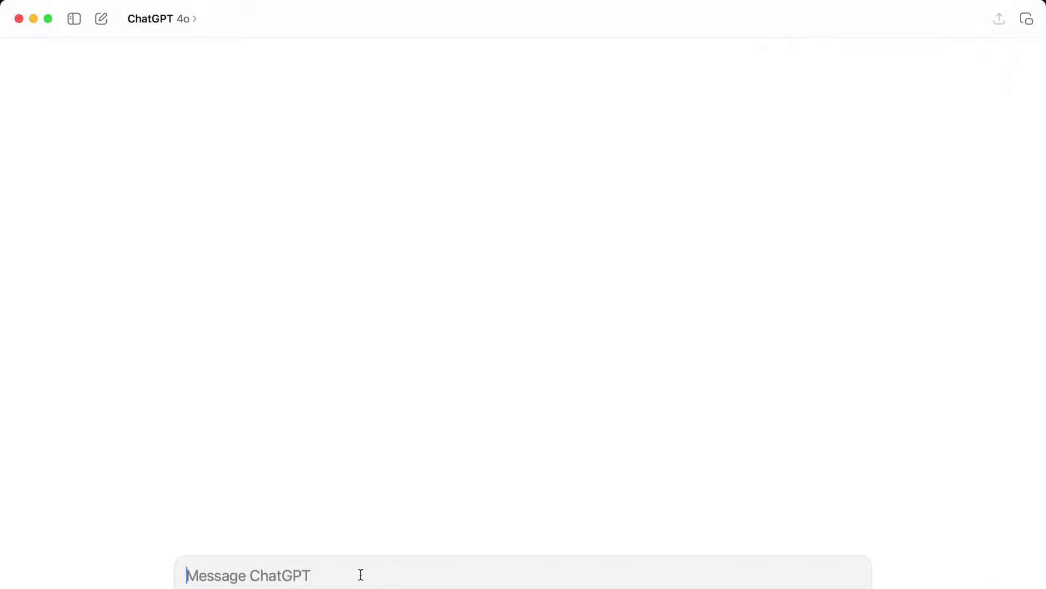
pyautogui.write('$pw')
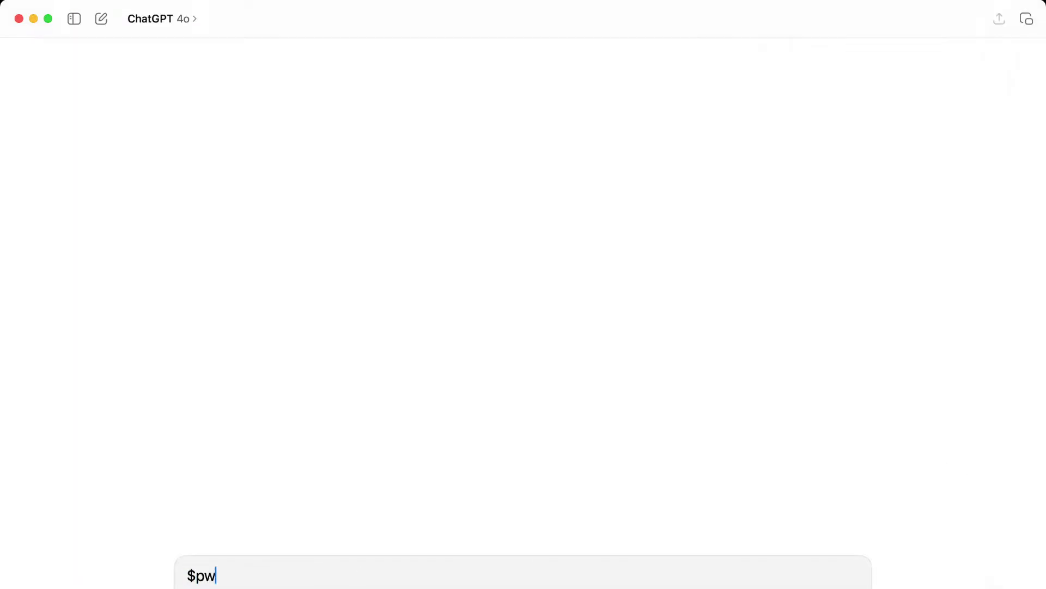
pyautogui.write('m')
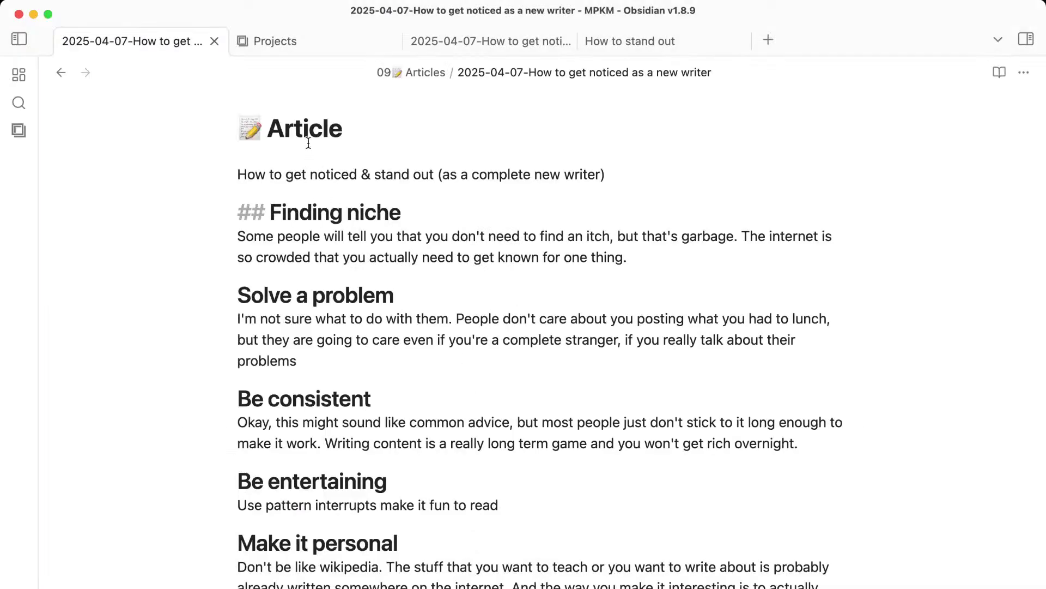
# Replace the prompt's "TILE GOES HERE" placeholder with the title copied from the Obsidian article, keeping the closing quotes on their own line.
pyautogui.tripleClick(324, 172)
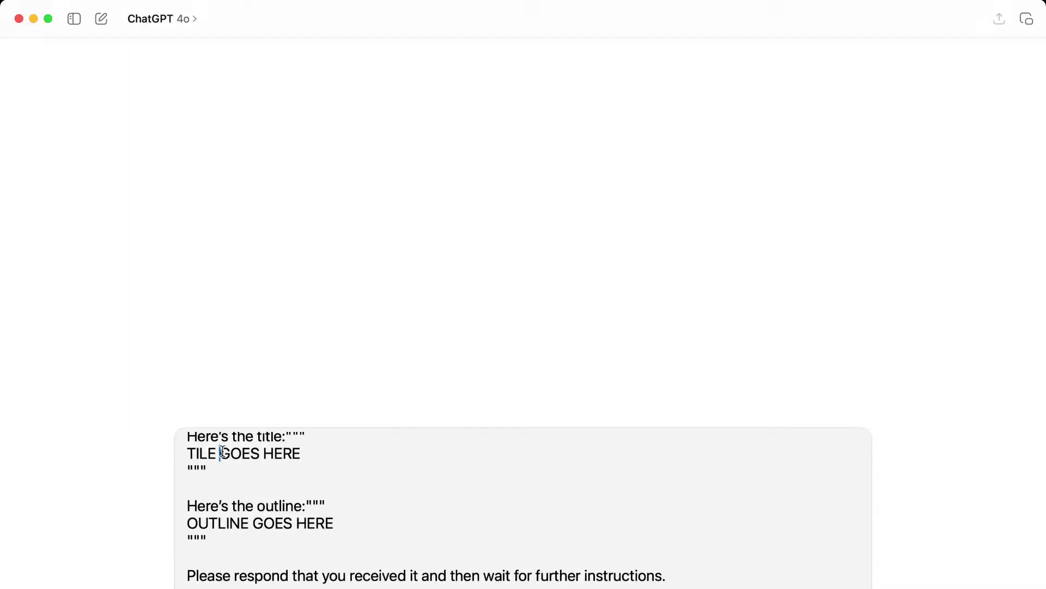
pyautogui.tripleClick(224, 452)
pyautogui.press('super+v')
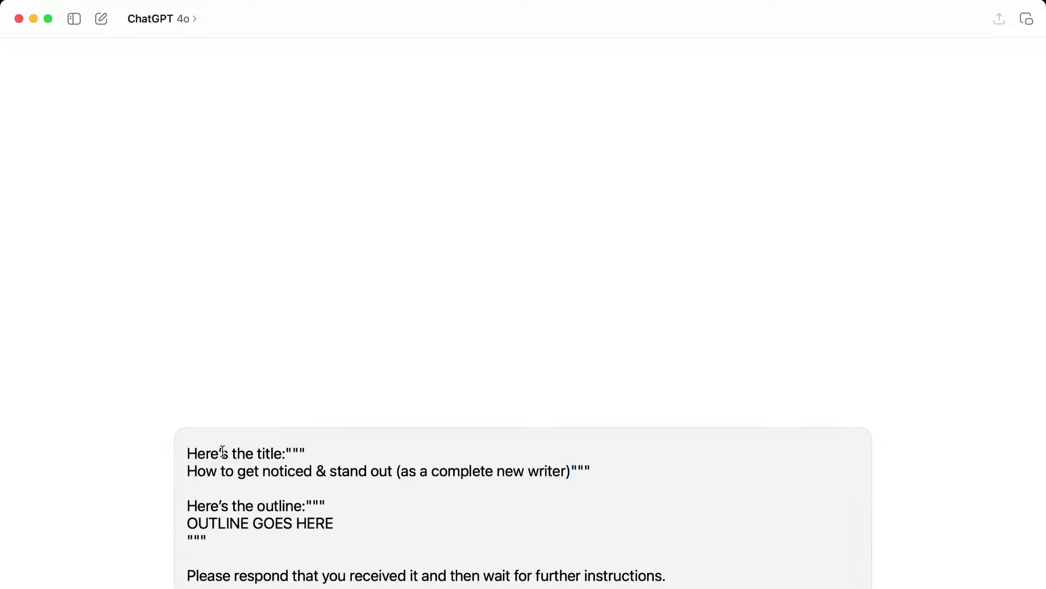
pyautogui.press('Return')
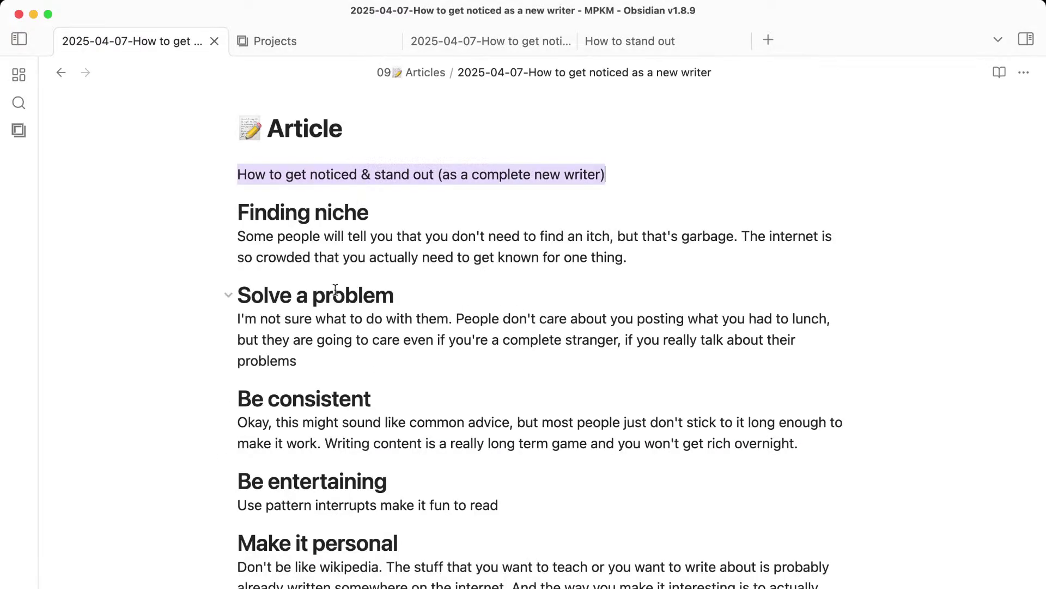
# Copy all article sections from "Finding niche" to the end in Obsidian and paste them over ChatGPT's "OUTLINE GOES HERE" placeholder.
pyautogui.click(293, 237)
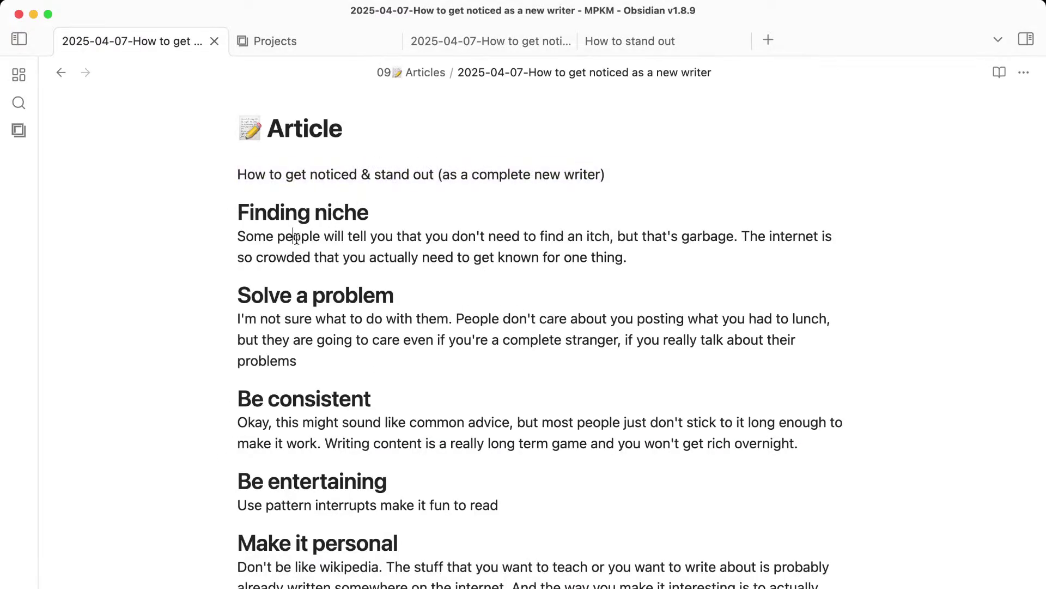
pyautogui.press('Up')
pyautogui.hotkey('alt', 'Left')
pyautogui.press('Left')
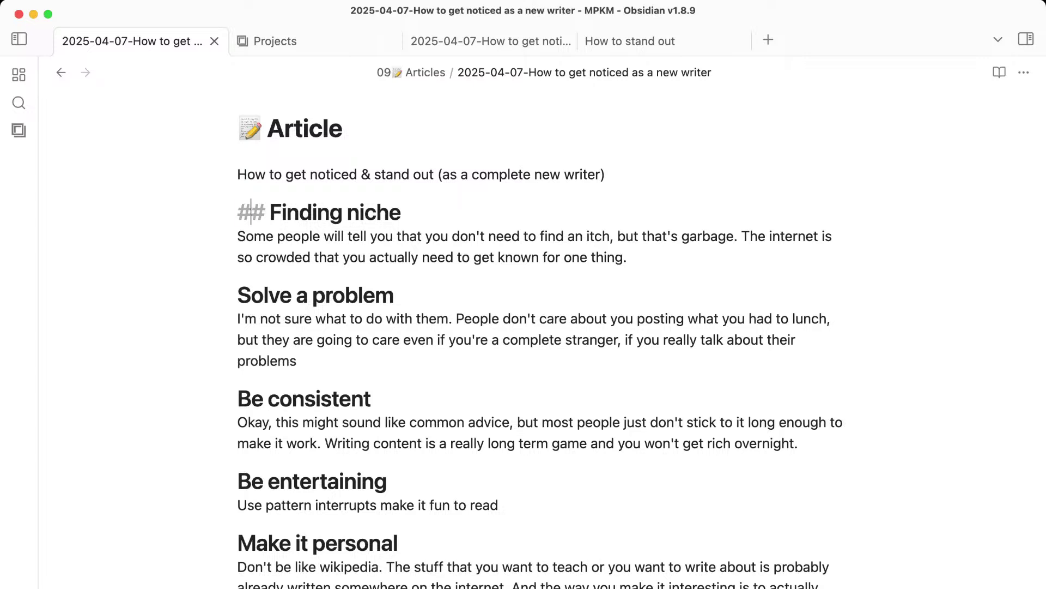
pyautogui.press('shift+super+Down')
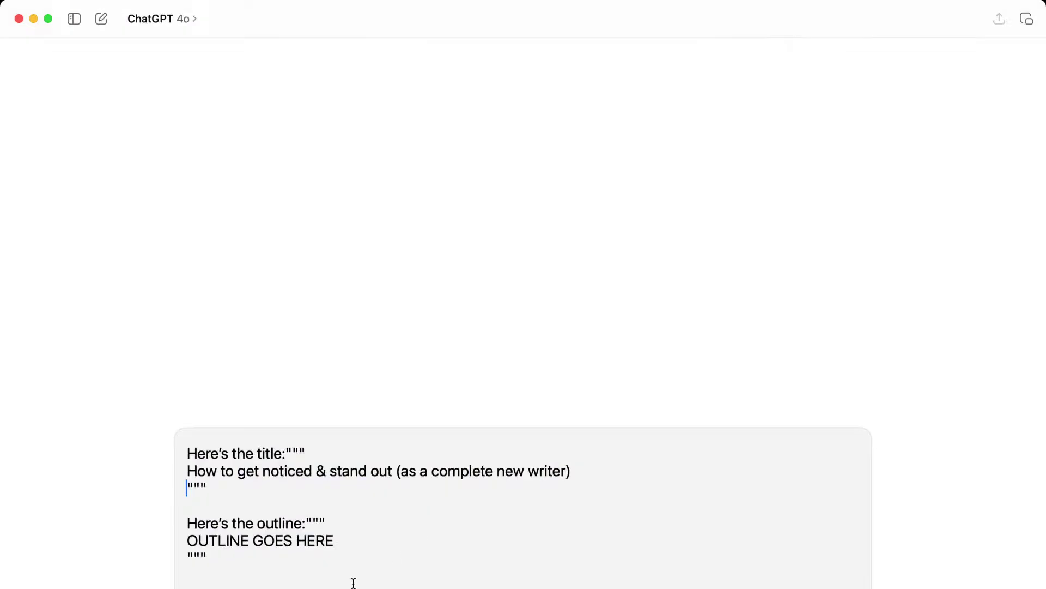
pyautogui.moveTo(345, 543); pyautogui.dragTo(166, 543)
pyautogui.press('super+v')
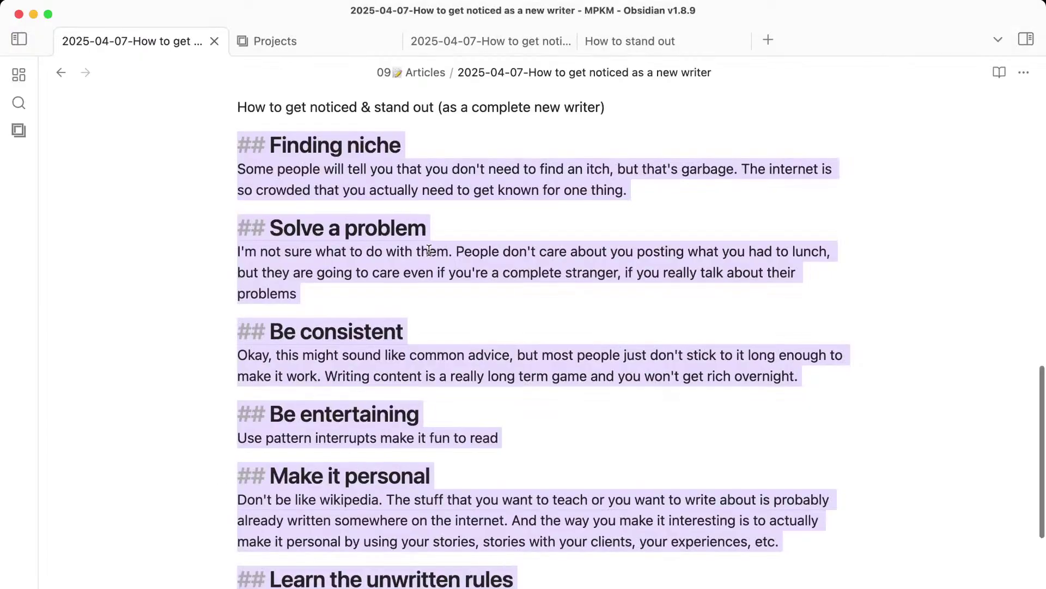
# Move the title and all drafted sections from Article in Obsidian to the Outline section, replacing the "Subsection idea=" lines.
pyautogui.scroll(3, 429, 250)
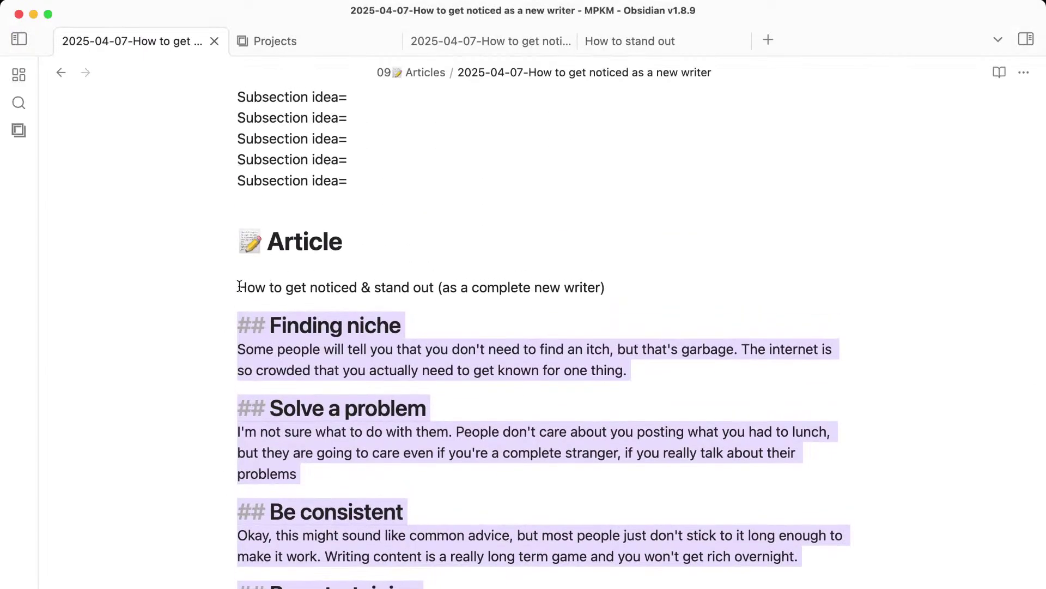
pyautogui.moveTo(239, 287); pyautogui.dragTo(495, 586)
pyautogui.press('BackSpace')
pyautogui.scroll(2, 430, 331)
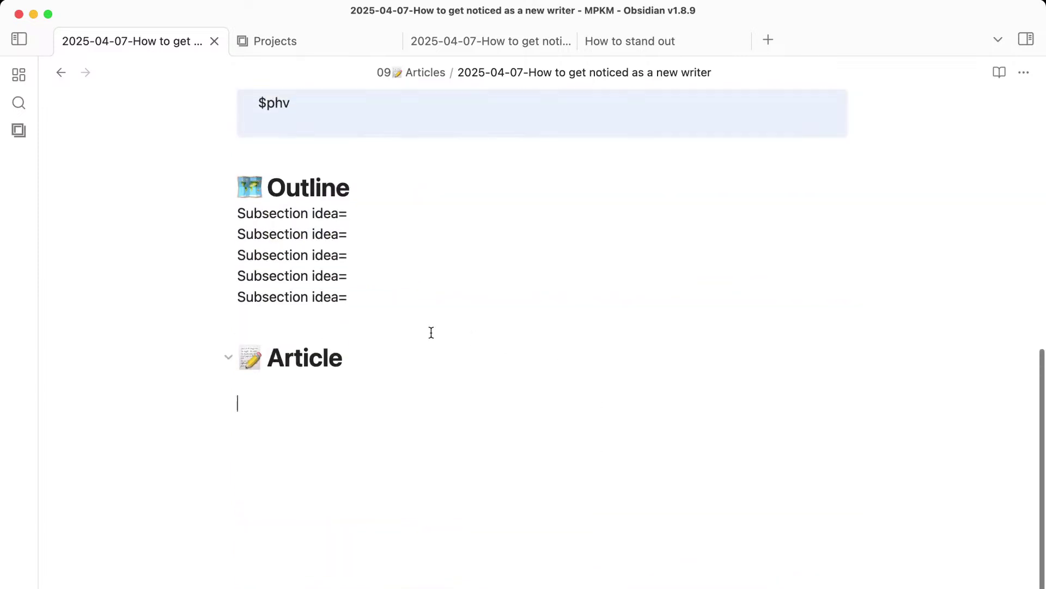
pyautogui.moveTo(430, 331); pyautogui.dragTo(221, 211)
pyautogui.press('super+v')
# Collapse the Outline section and start a new line under the Article heading.
pyautogui.scroll(5, 230, 335)
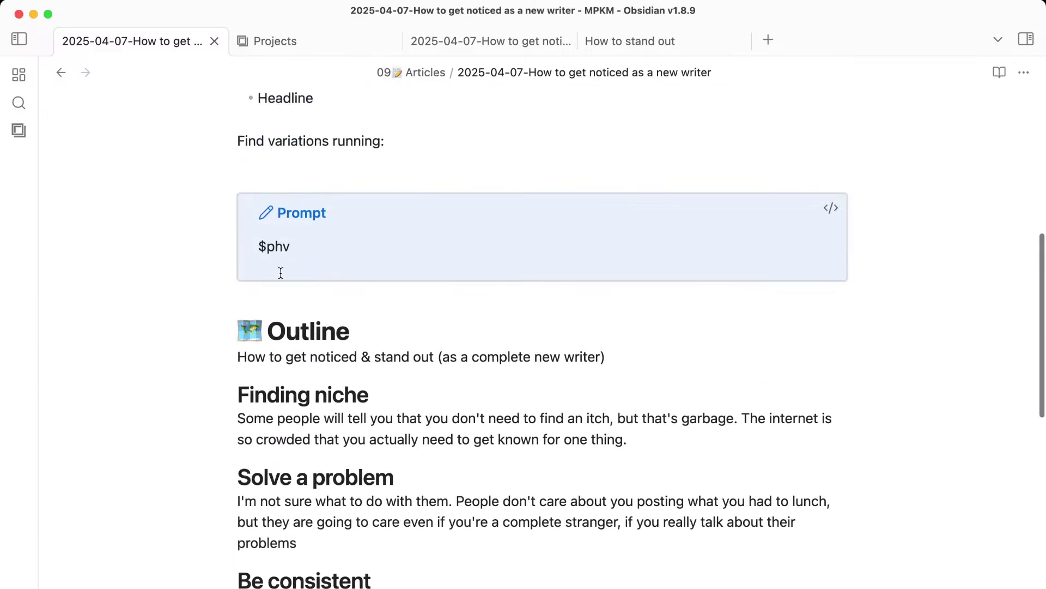
pyautogui.click(228, 331)
pyautogui.scroll(-2, 436, 354)
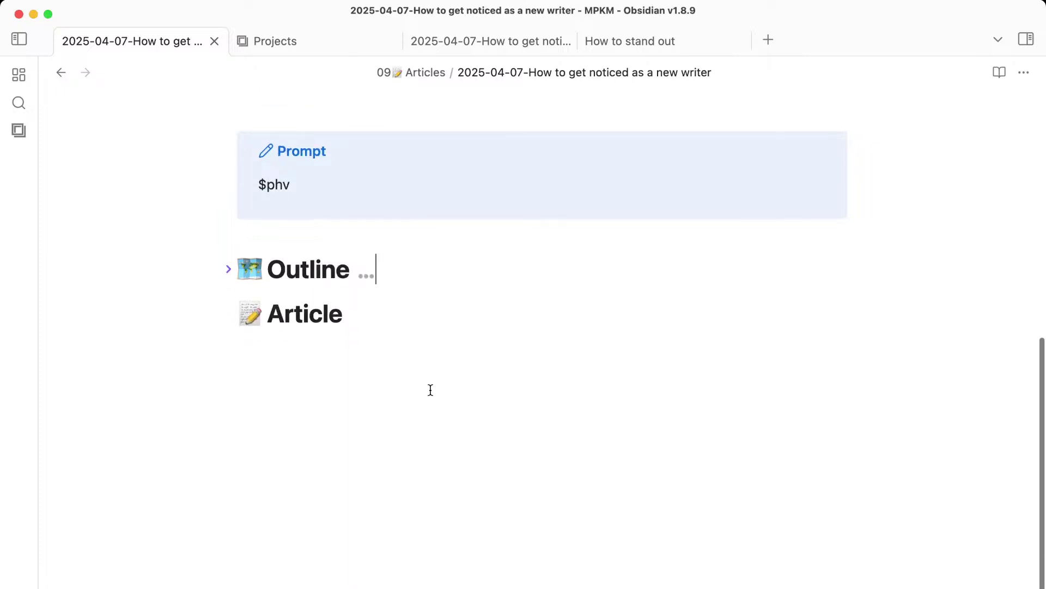
pyautogui.click(374, 309)
pyautogui.press('Return')
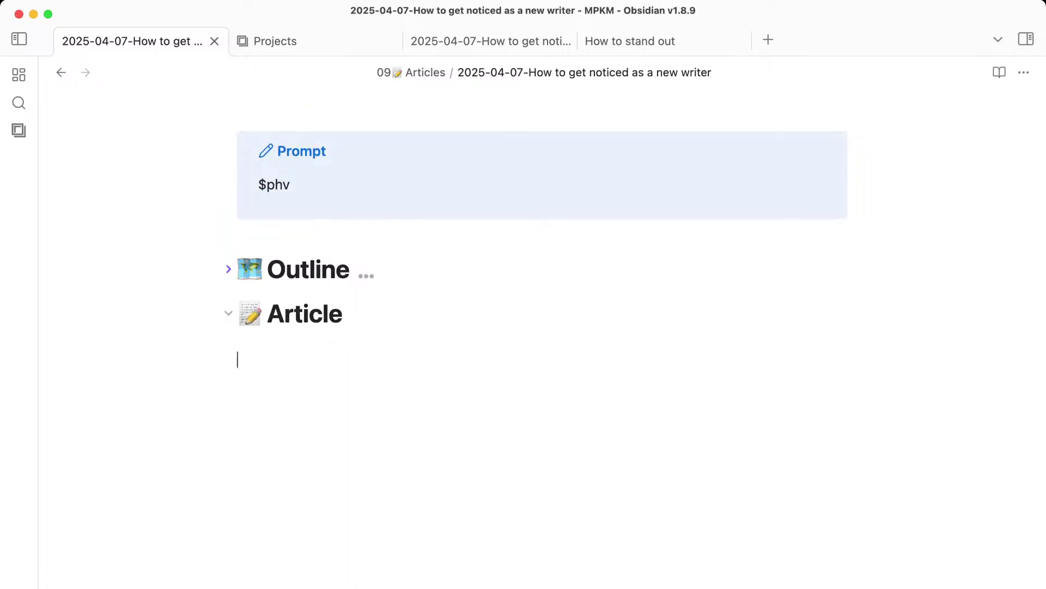
# Switch to ChatGPT, insert the saved section-writing prompt ending in "# Output ONE SECTION at a time." and send it.
pyautogui.press('super+Tab')
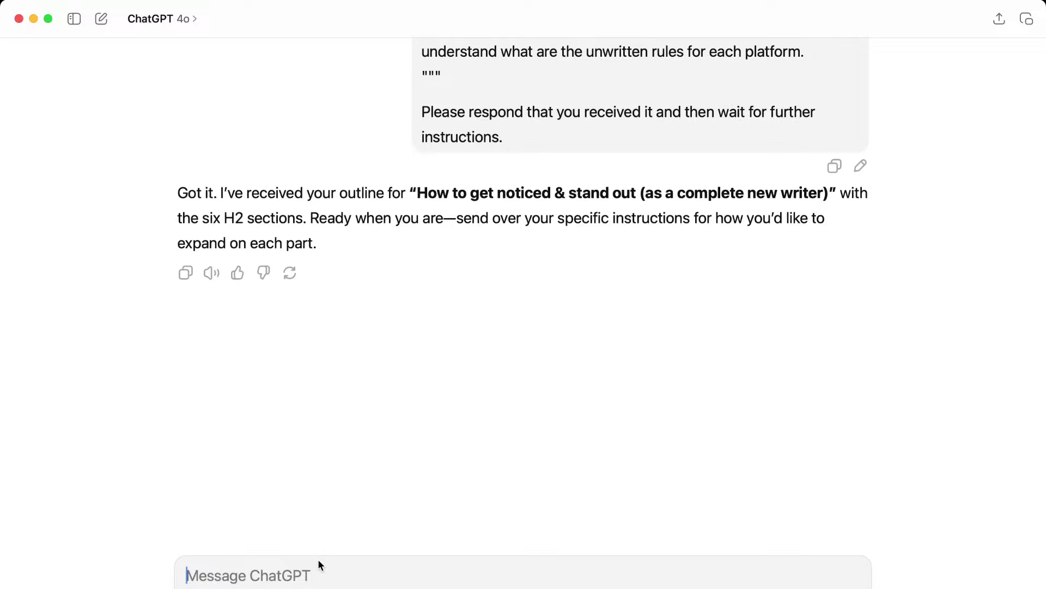
pyautogui.write('$pm')
pyautogui.press('BackSpace')
pyautogui.write('rovide clear examples.')
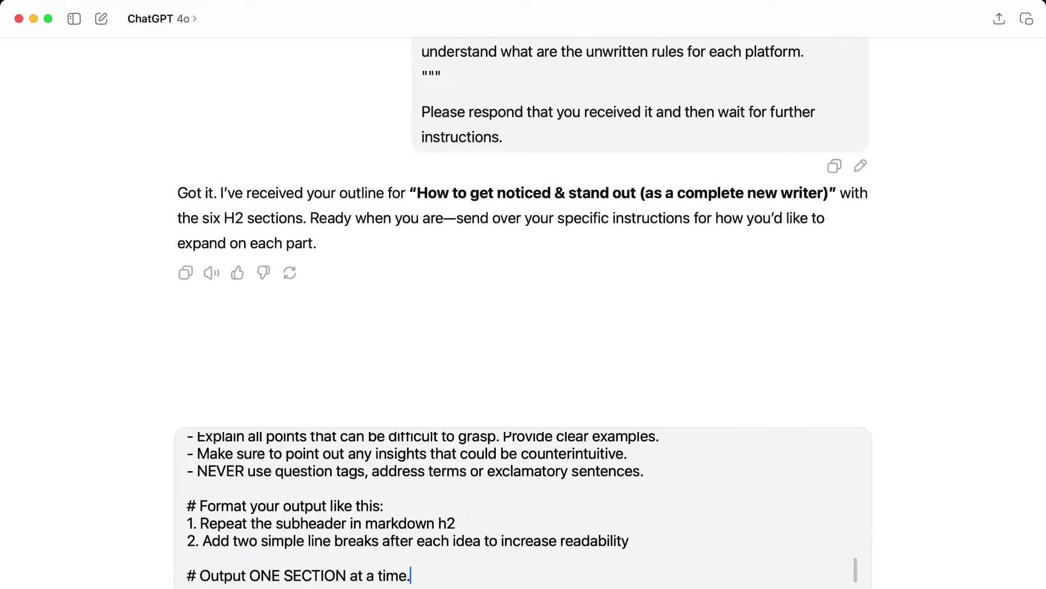
pyautogui.press('Return')
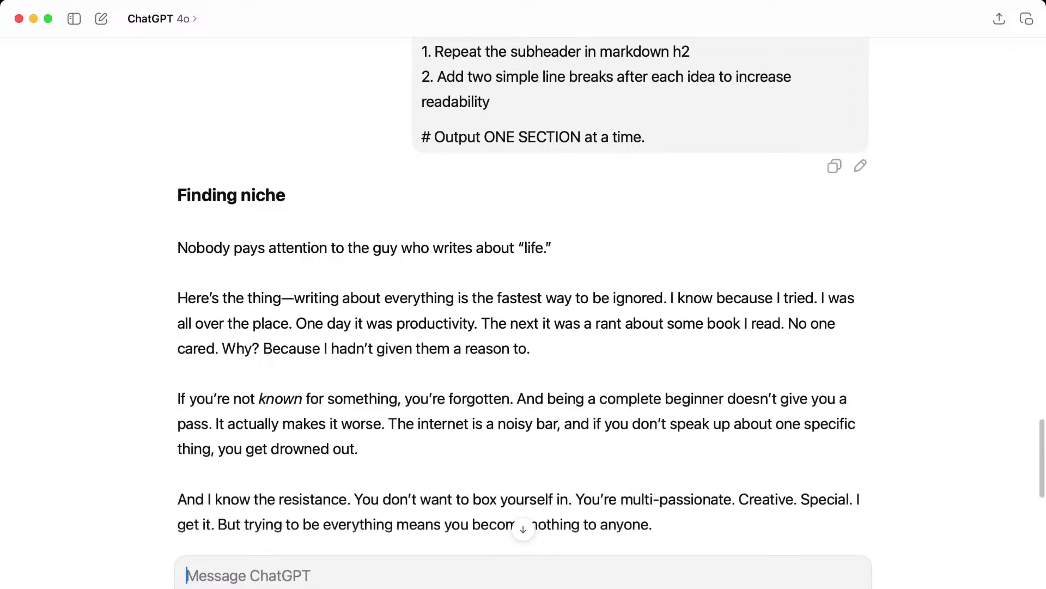
# Copy ChatGPT's finished "Finding niche" response and paste it as plain text under the Article heading in Obsidian.
pyautogui.scroll(-10, 249, 526)
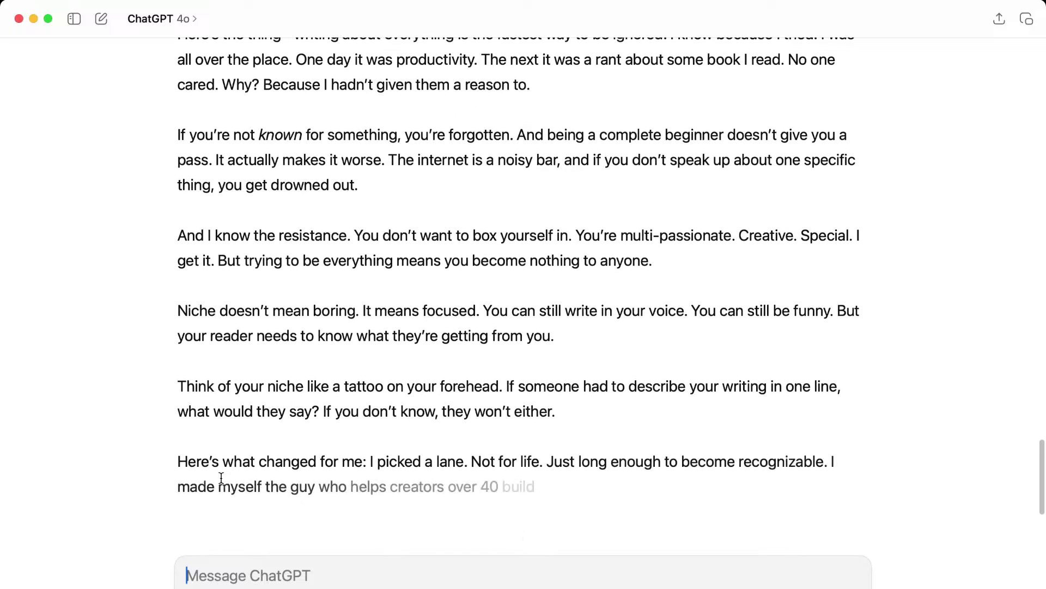
pyautogui.scroll(-6, 221, 478)
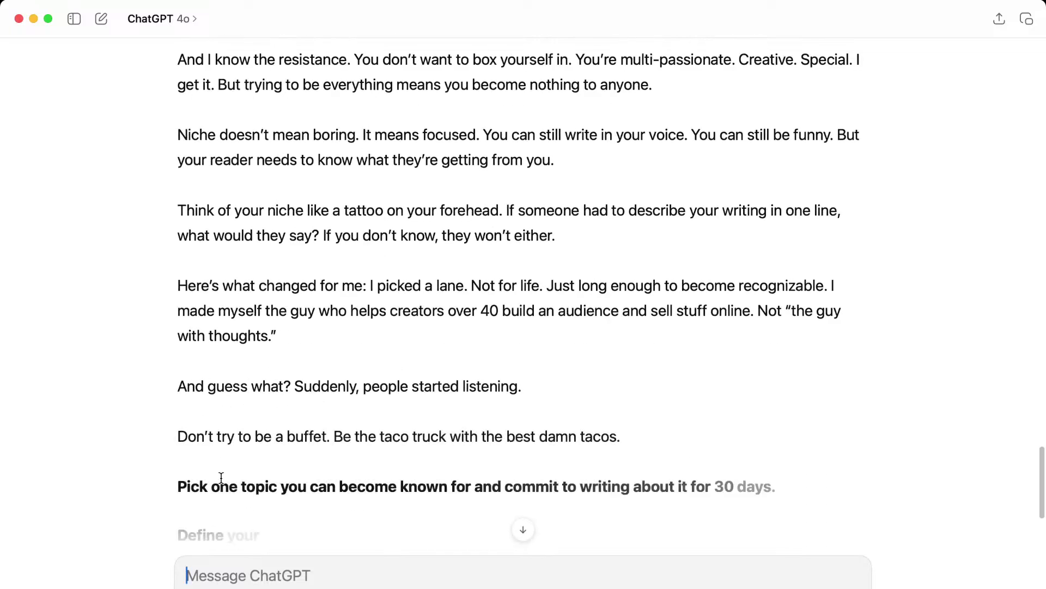
pyautogui.scroll(-2, 215, 491)
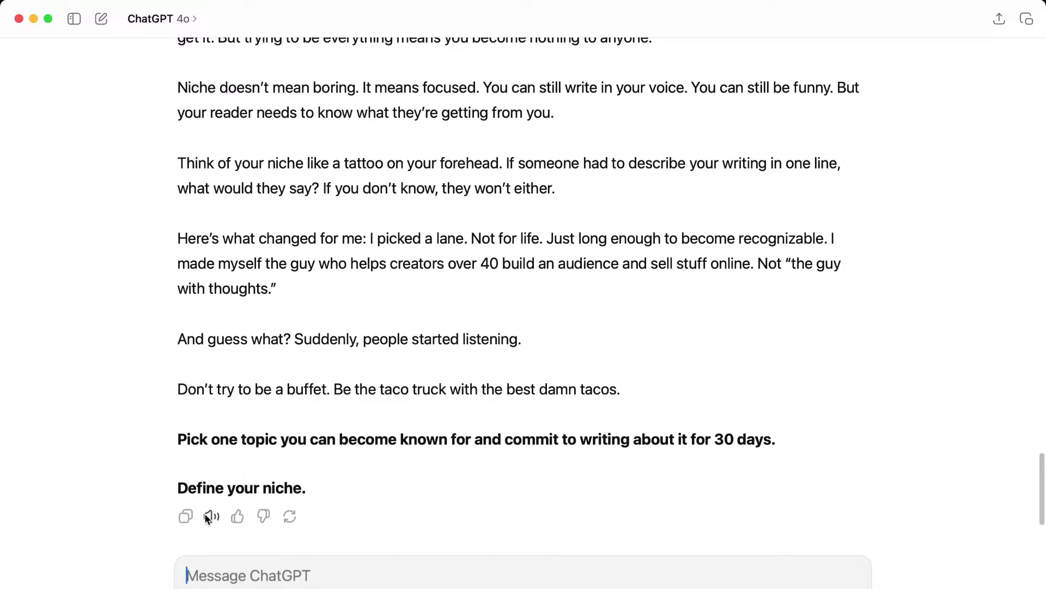
pyautogui.click(186, 516)
pyautogui.press('super+Tab')
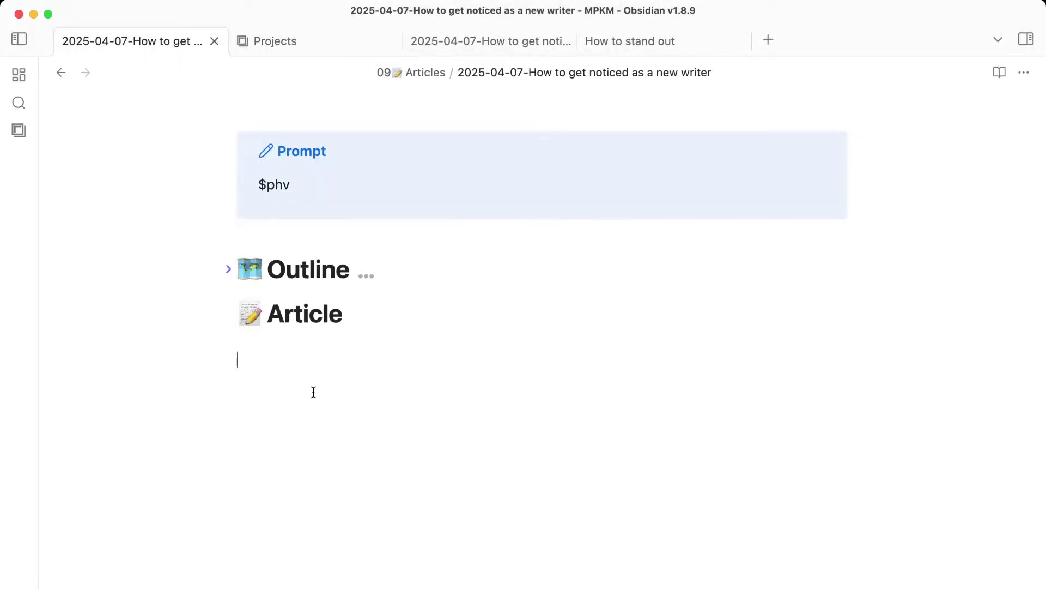
pyautogui.press('super+v')
pyautogui.press('super+z')
pyautogui.press('super+shift+v')
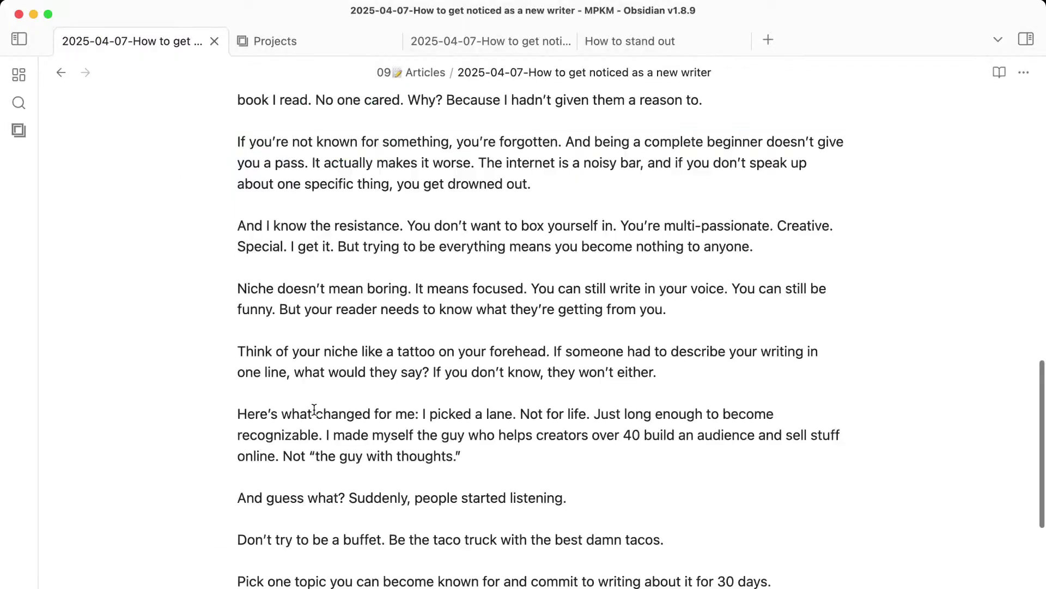
# Replace the "Finding niche" line with the level-2 heading "Stick to this one thing".
pyautogui.scroll(10, 315, 409)
pyautogui.moveTo(362, 528); pyautogui.dragTo(163, 534)
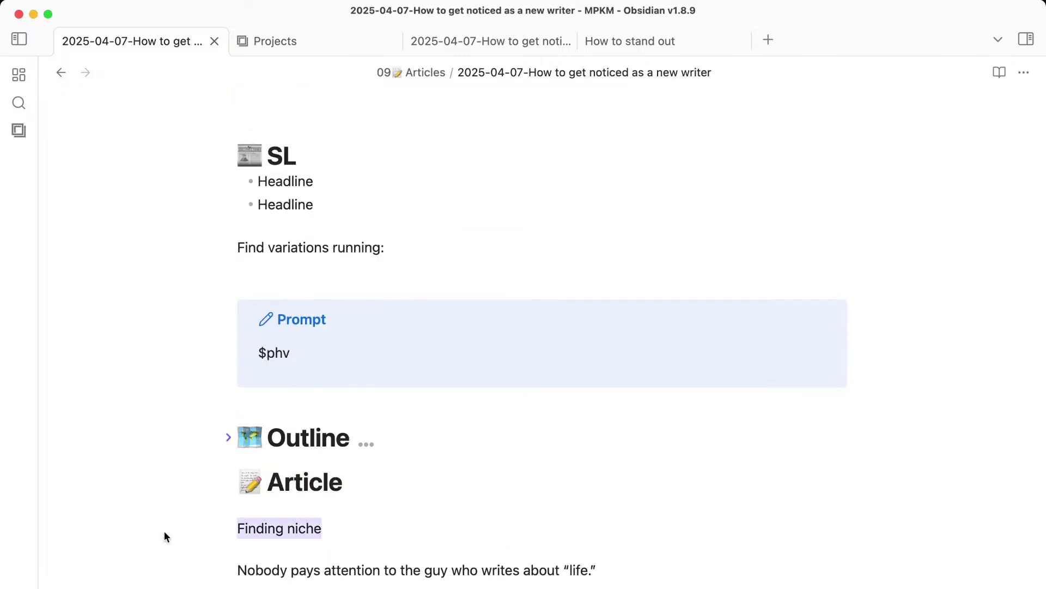
pyautogui.write('## S')
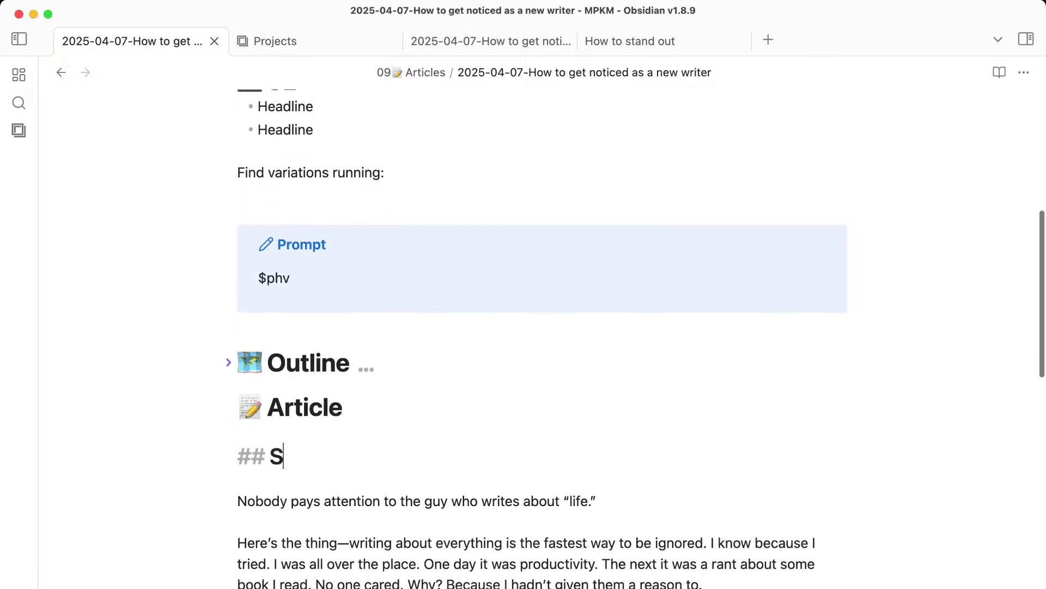
pyautogui.write('tick to thi')
pyautogui.press('BackSpace')
pyautogui.press('BackSpace')
pyautogui.press('BackSpace')
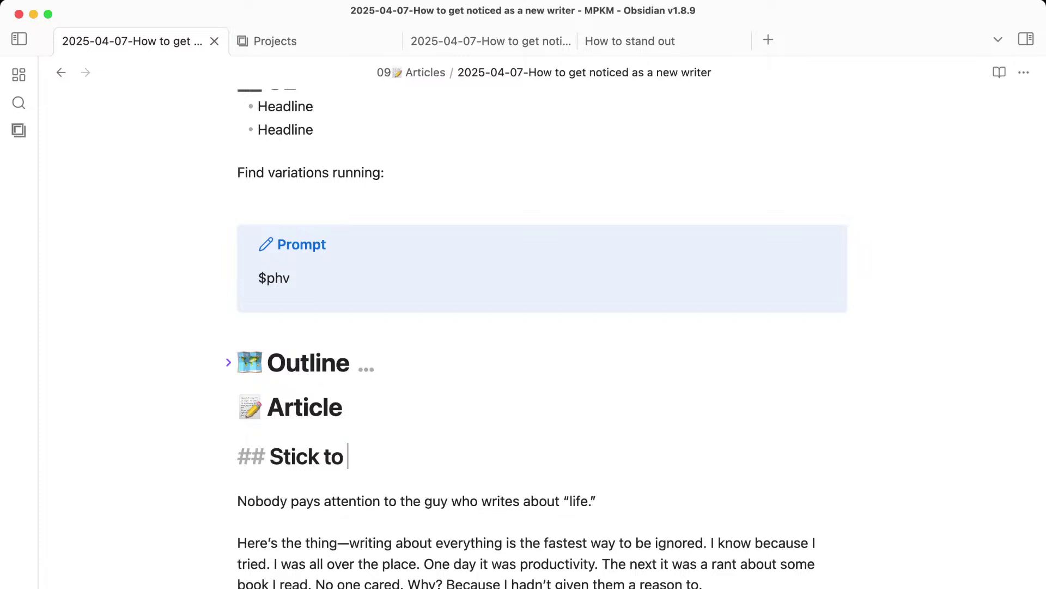
pyautogui.write('this one thing')
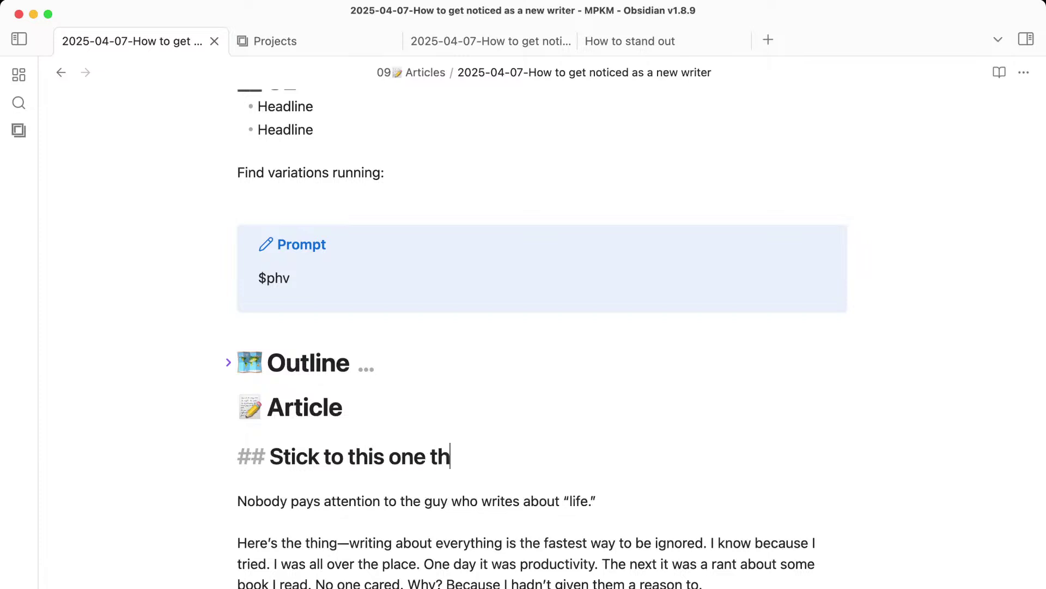
# Change the end of the section's opening sentence from “life.” to "everything.".
pyautogui.scroll(-3, 575, 338)
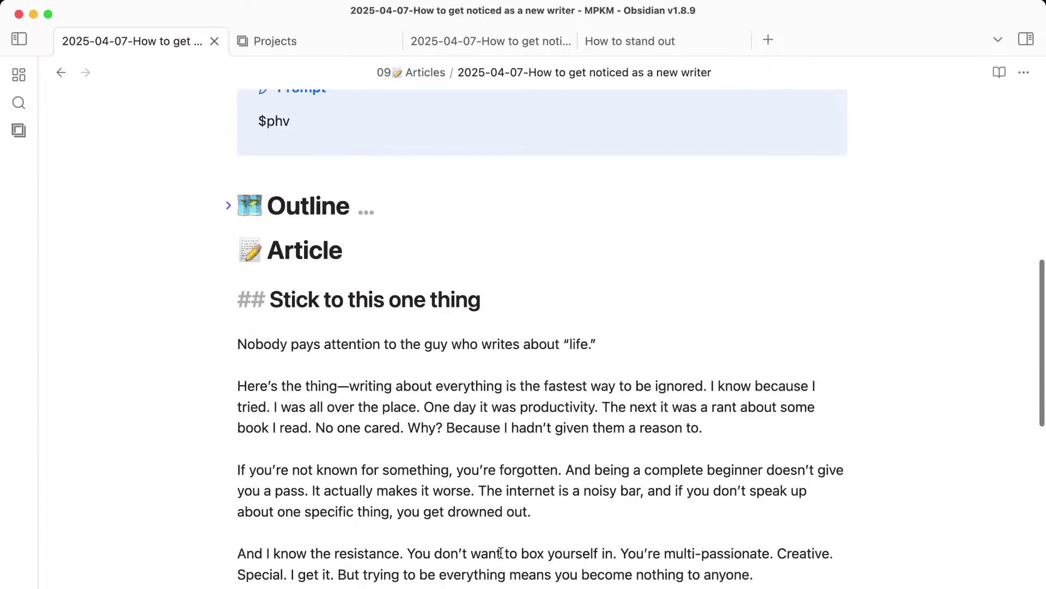
pyautogui.doubleClick(575, 343)
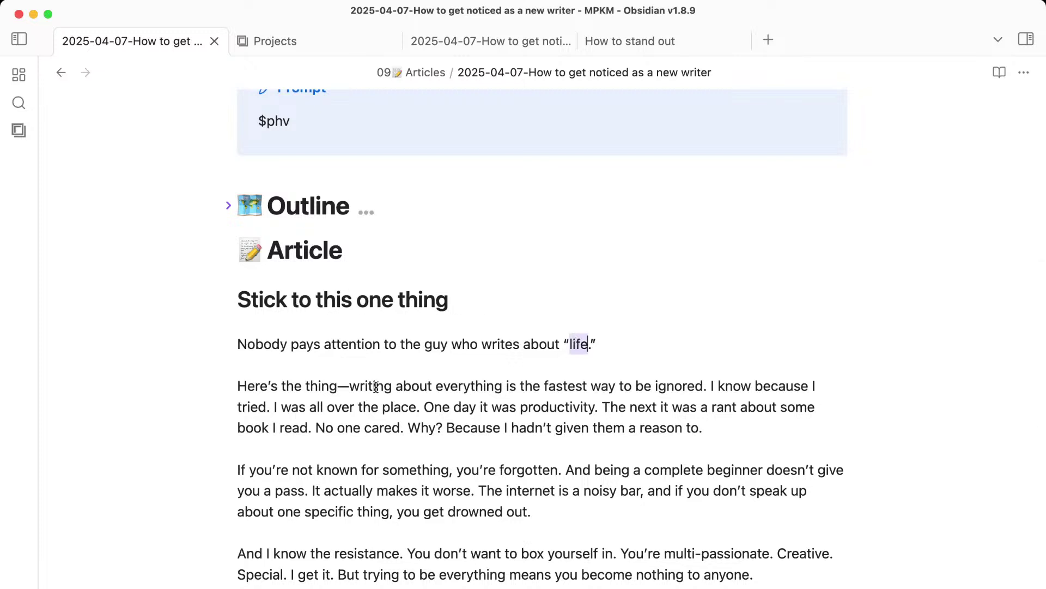
pyautogui.click(350, 384)
pyautogui.moveTo(351, 385); pyautogui.dragTo(372, 344)
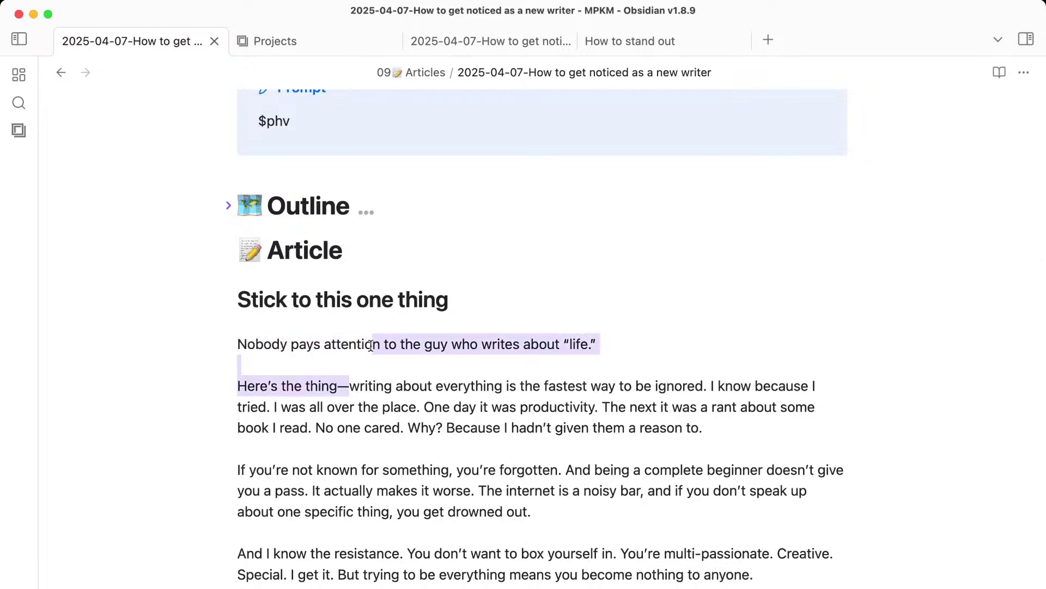
pyautogui.click(372, 344)
pyautogui.moveTo(565, 345); pyautogui.dragTo(631, 344)
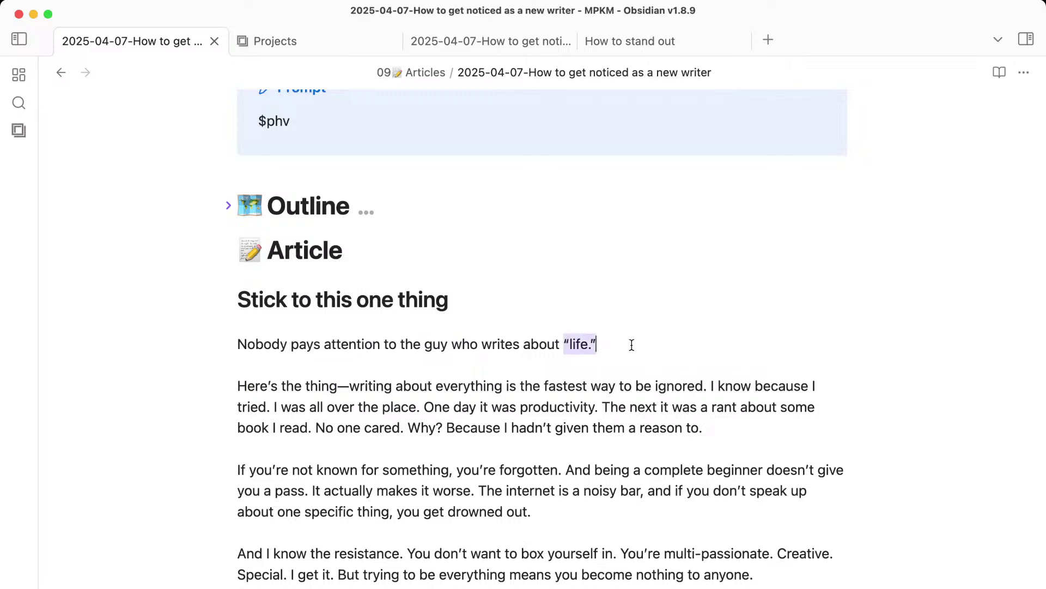
pyautogui.write('everythong')
pyautogui.press('BackSpace')
pyautogui.press('BackSpace')
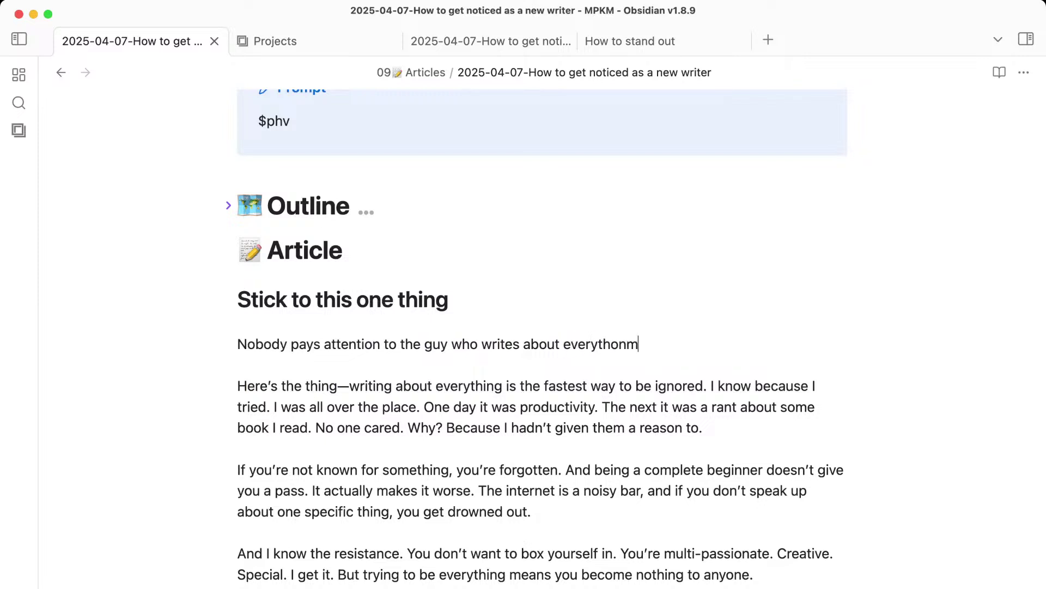
pyautogui.write('on')
pyautogui.press('BackSpace')
pyautogui.press('BackSpace')
pyautogui.press('BackSpace')
pyautogui.write('ing.')
# Replace "Here's the thing—writing about everything is" at the start of the second paragraph with "It's".
pyautogui.moveTo(519, 389); pyautogui.dragTo(206, 392)
pyautogui.write("It's")
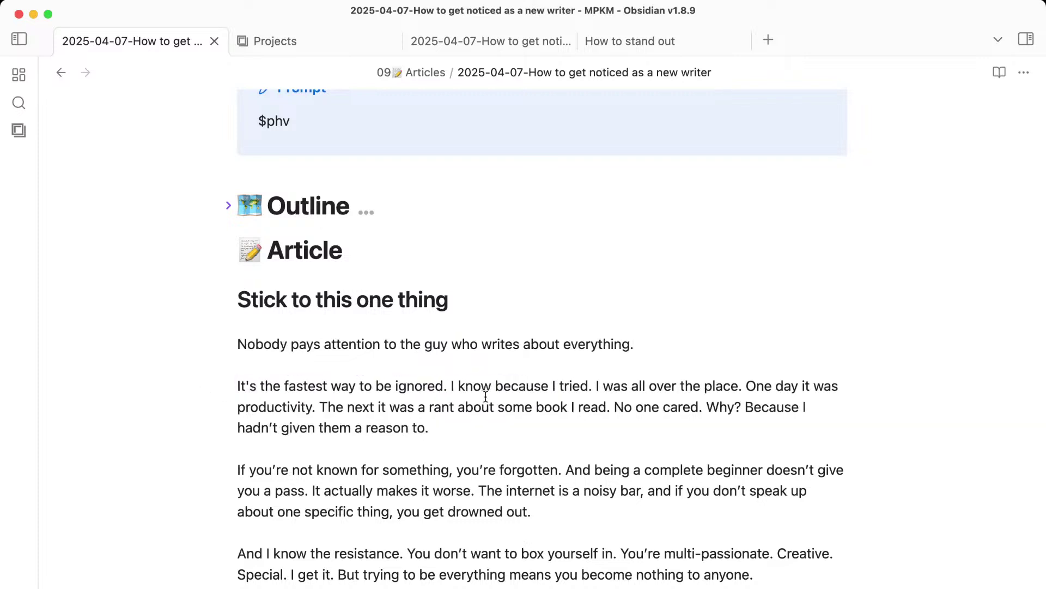
pyautogui.scroll(-3, 485, 394)
pyautogui.moveTo(495, 267); pyautogui.dragTo(544, 316)
pyautogui.click(544, 318)
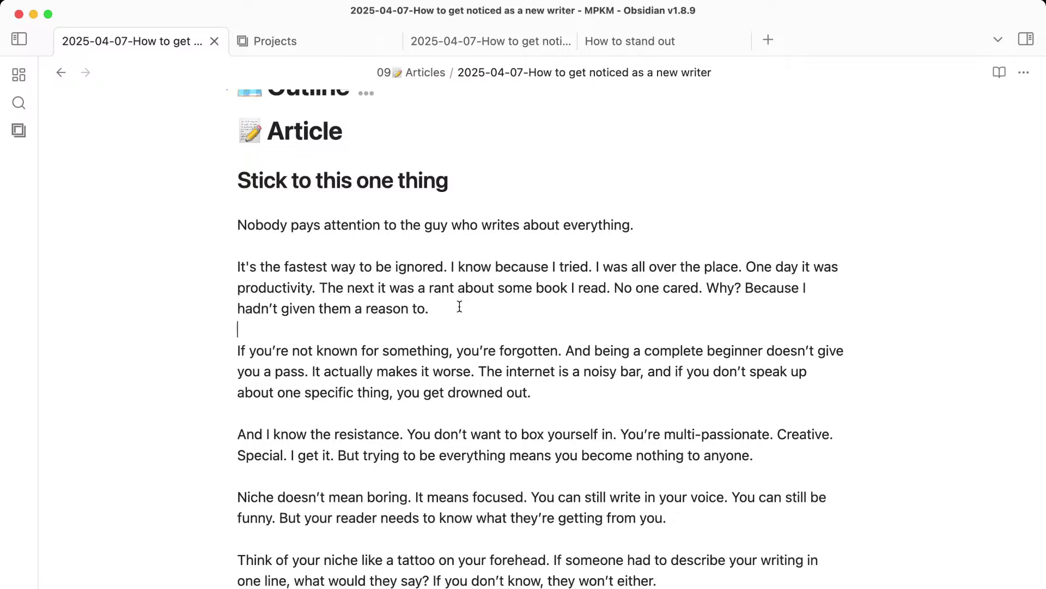
pyautogui.moveTo(460, 307); pyautogui.dragTo(448, 266)
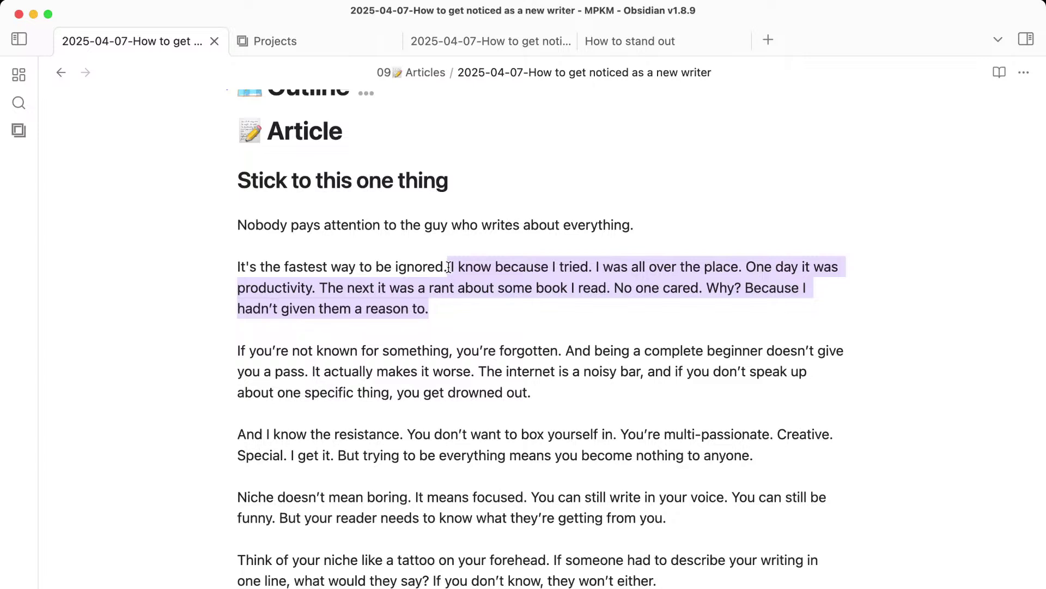
pyautogui.click(523, 301)
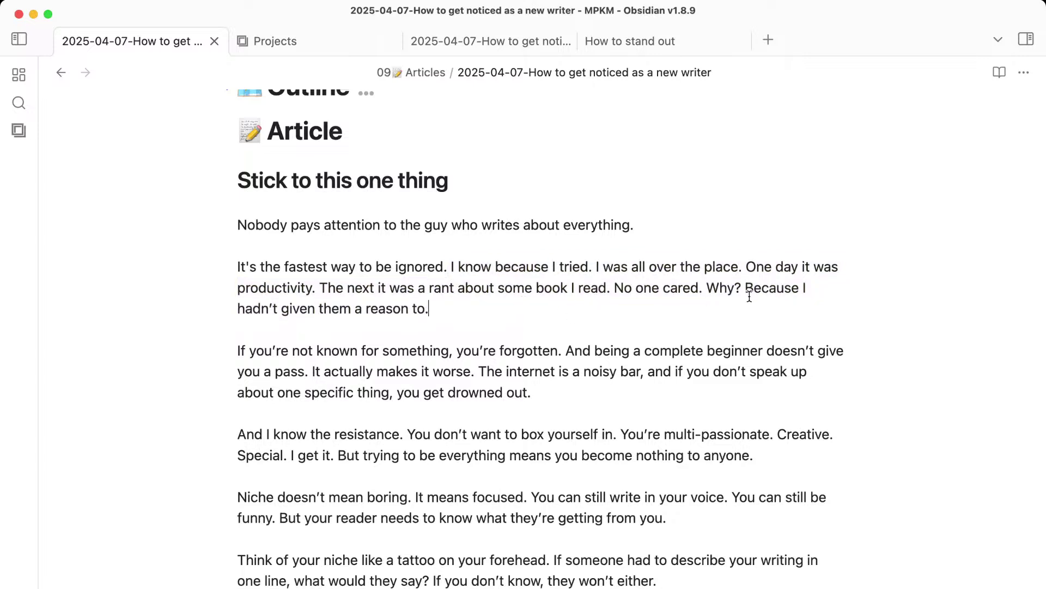
# Copy the "It's the fastest way to be ignored" paragraph and paste it into a new ChatGPT message under "I don't like this:".
pyautogui.moveTo(452, 266); pyautogui.dragTo(198, 273)
pyautogui.press('super+c')
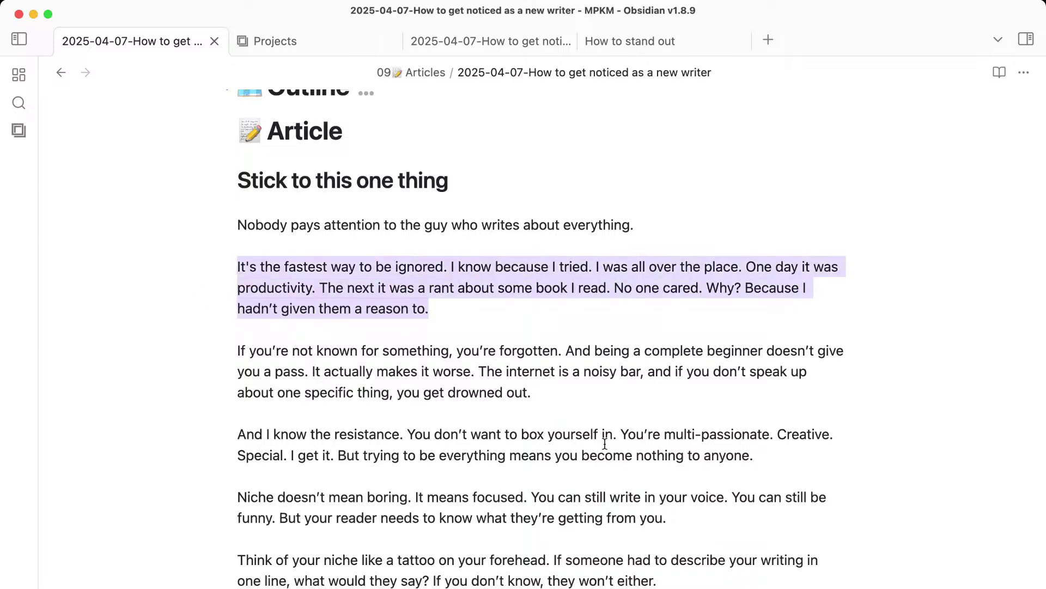
pyautogui.press('super+Tab')
pyautogui.write("I don't like this")
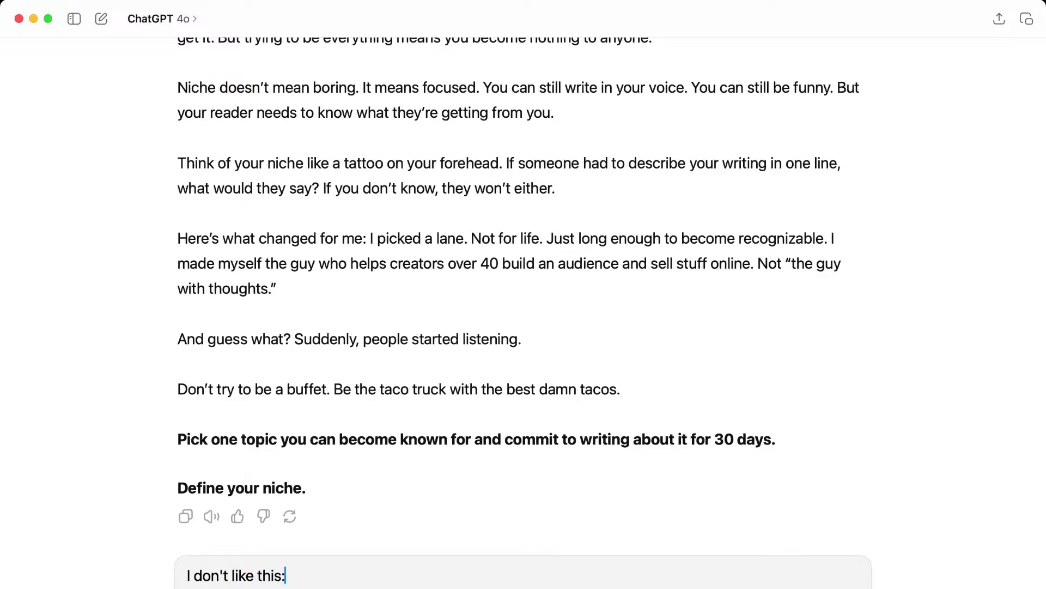
pyautogui.write(':')
pyautogui.hotkey('shift', 'Return')
pyautogui.press('super+v')
pyautogui.hotkey('shift', 'Return')
pyautogui.hotkey('shift', 'Return')
# Add the line "→ instead write in in a way where you tell the reader that I see" below the pasted paragraph.
pyautogui.write('→ instead')
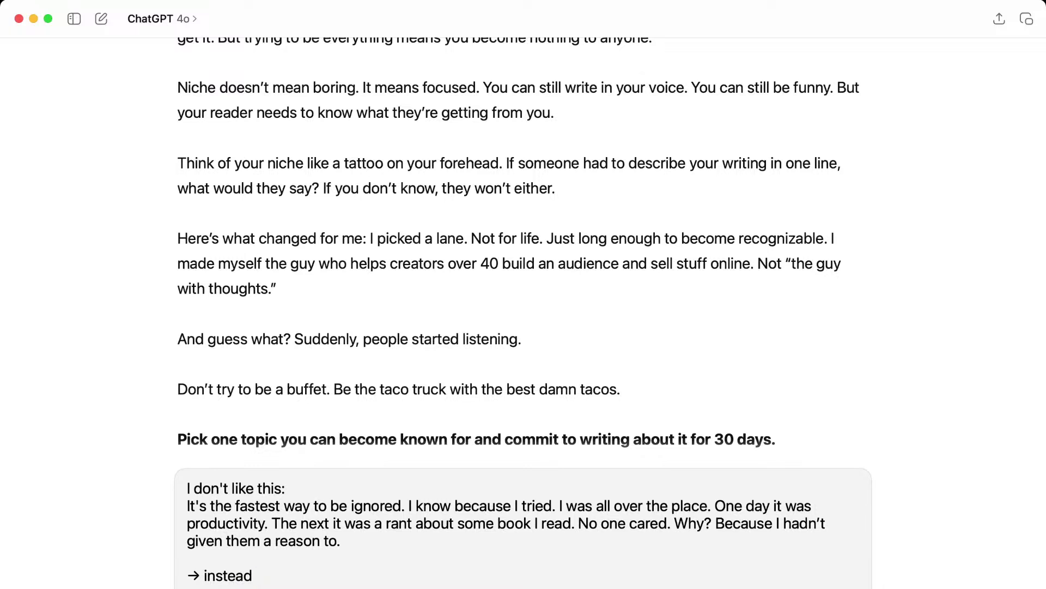
pyautogui.write('write in in a way ')
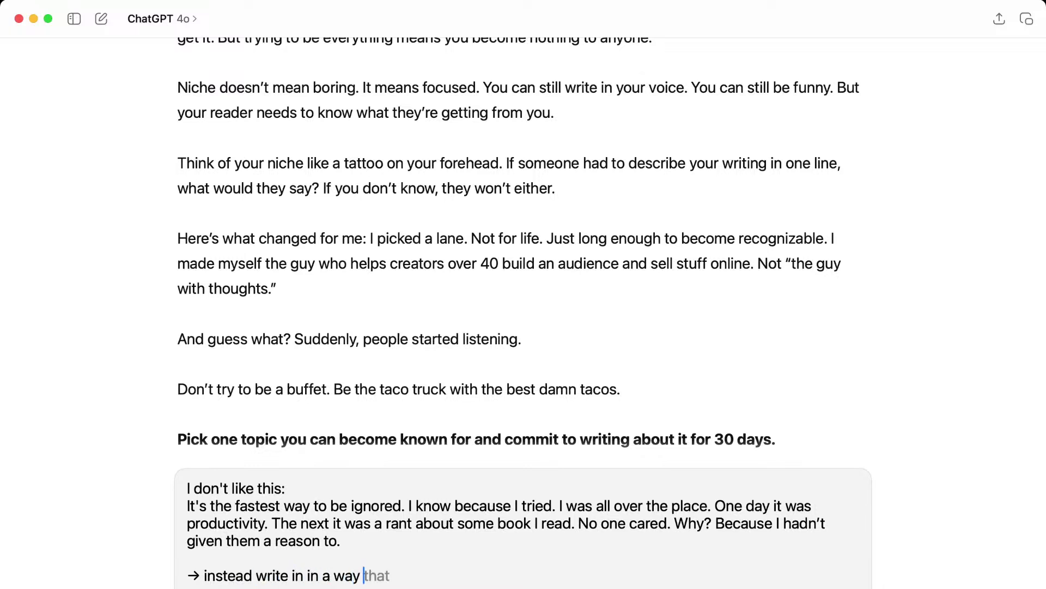
pyautogui.write('where you te')
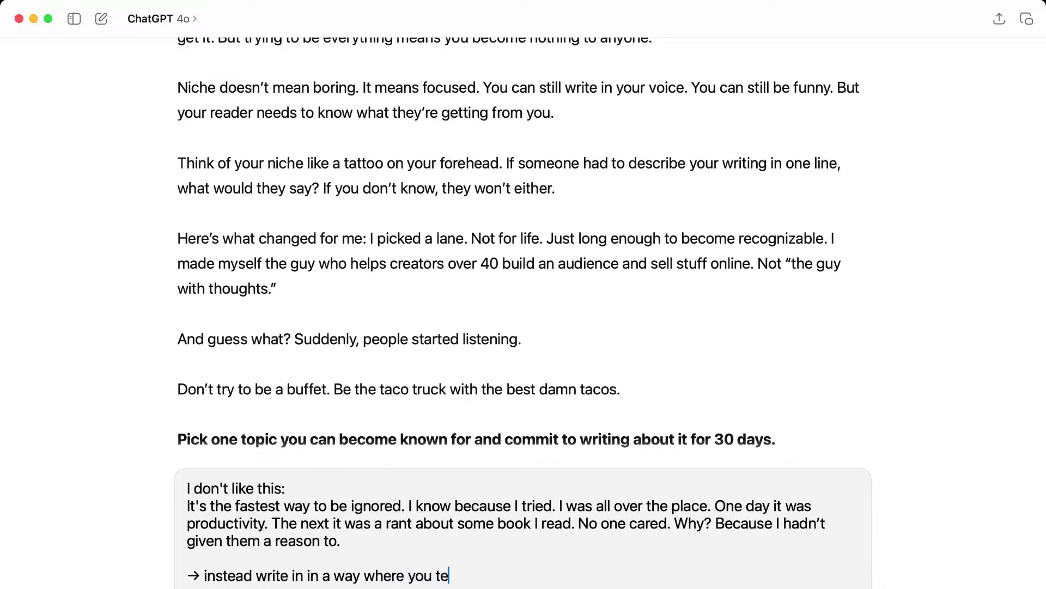
pyautogui.write('ll the reader that I see')
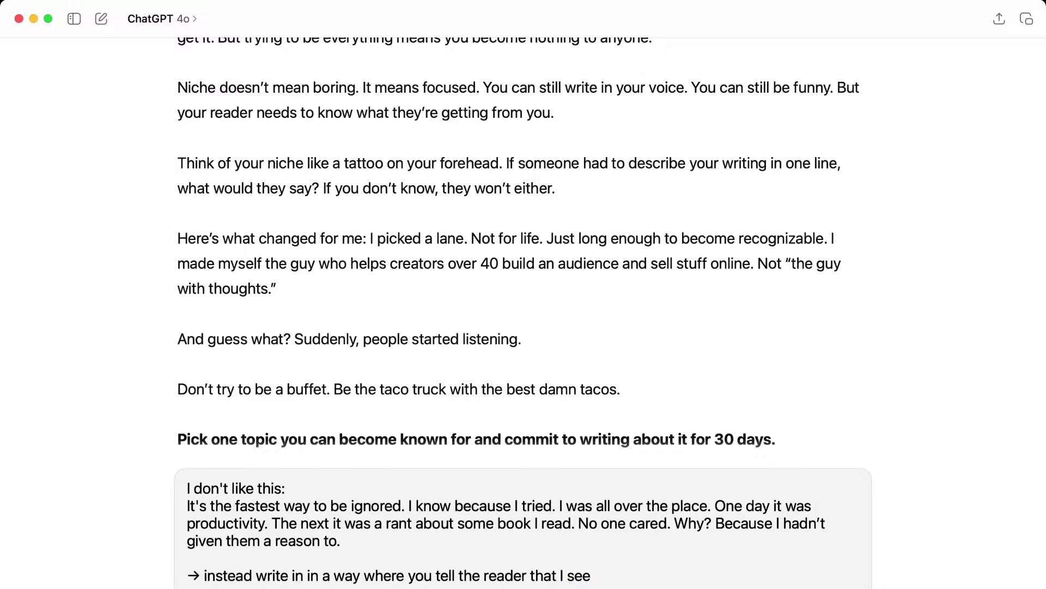
# Back in Obsidian, replace the selected paragraph with "I see many people on Susbtack just do this same mistake".
pyautogui.press('super+Tab')
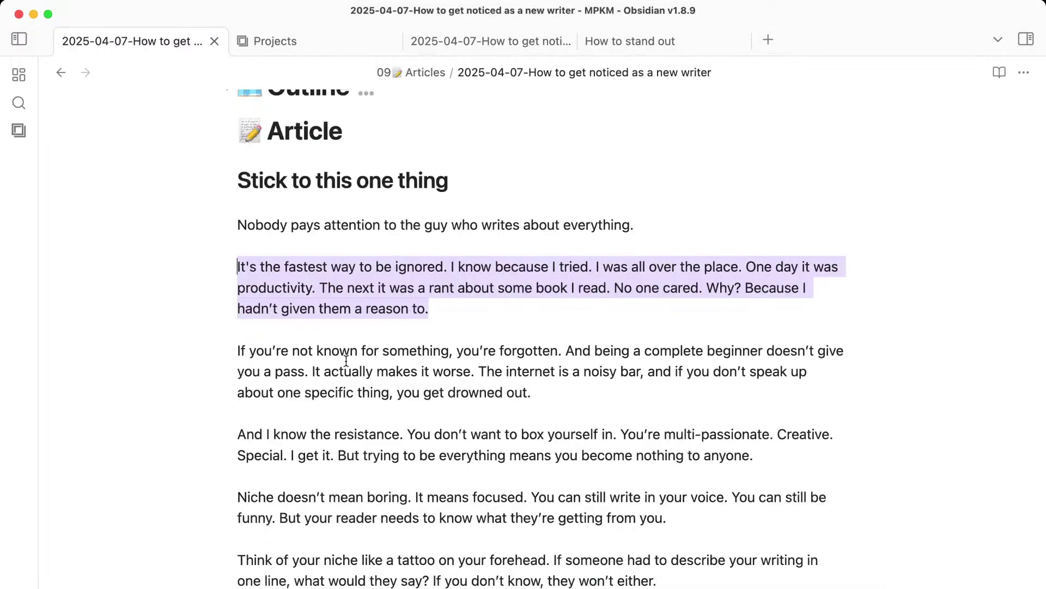
pyautogui.write('I sa')
pyautogui.press('BackSpace')
pyautogui.write('ee many')
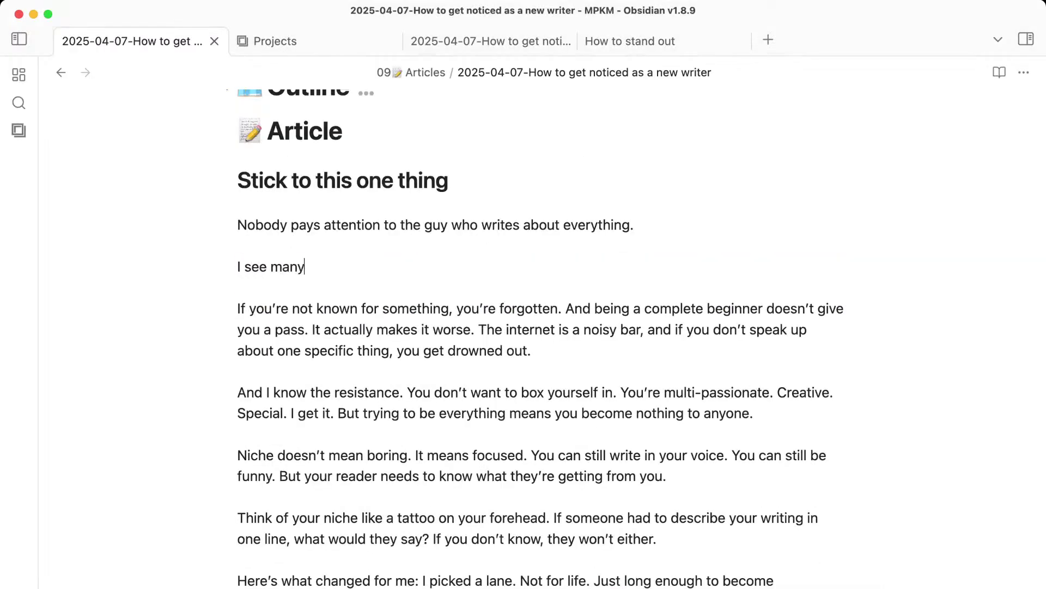
pyautogui.write(' people on Susbtack')
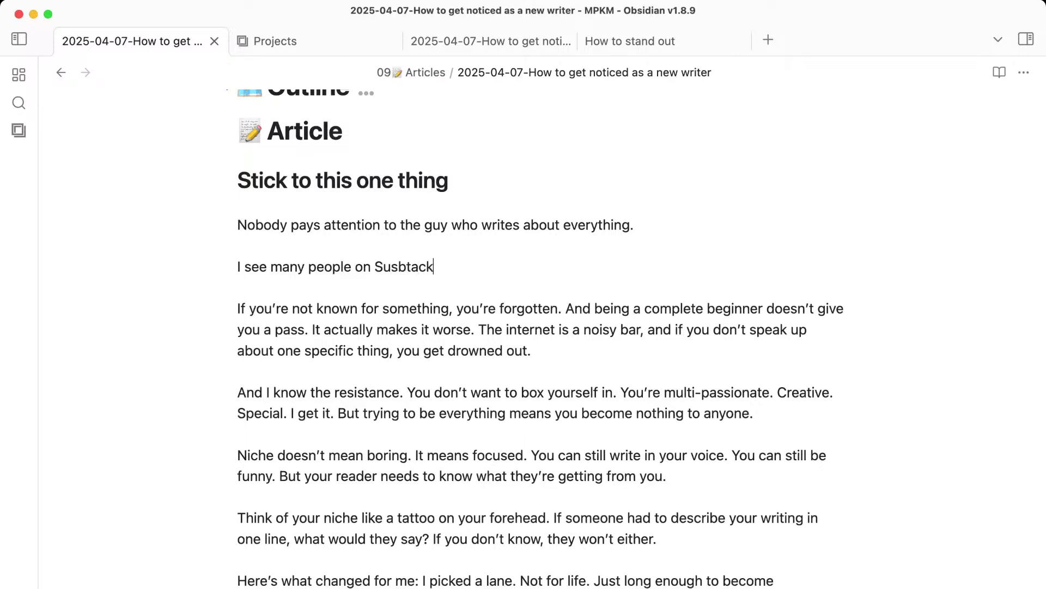
pyautogui.write(' just do this ')
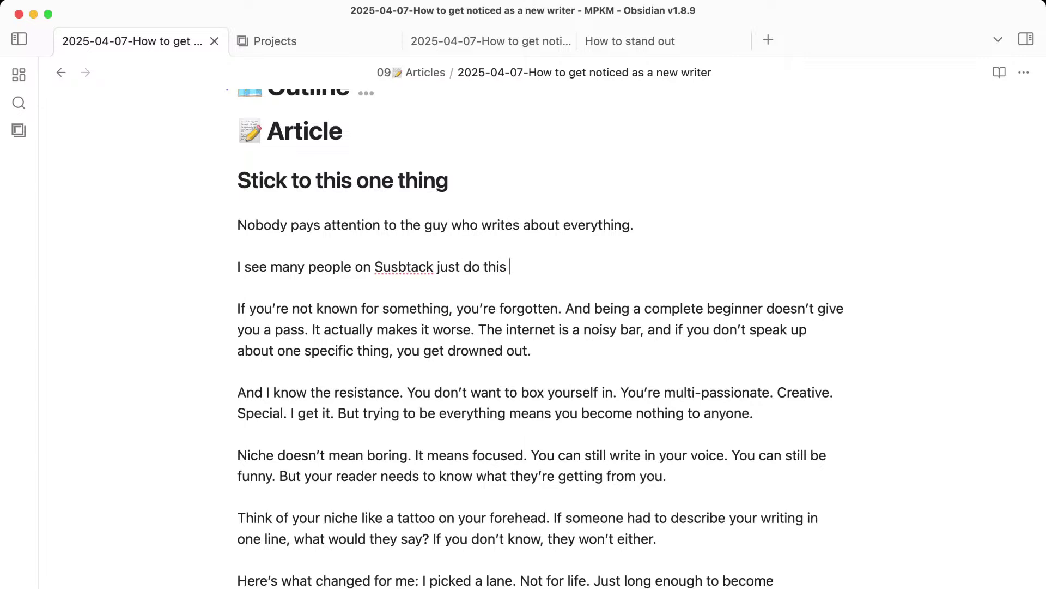
pyautogui.write('same mistake')
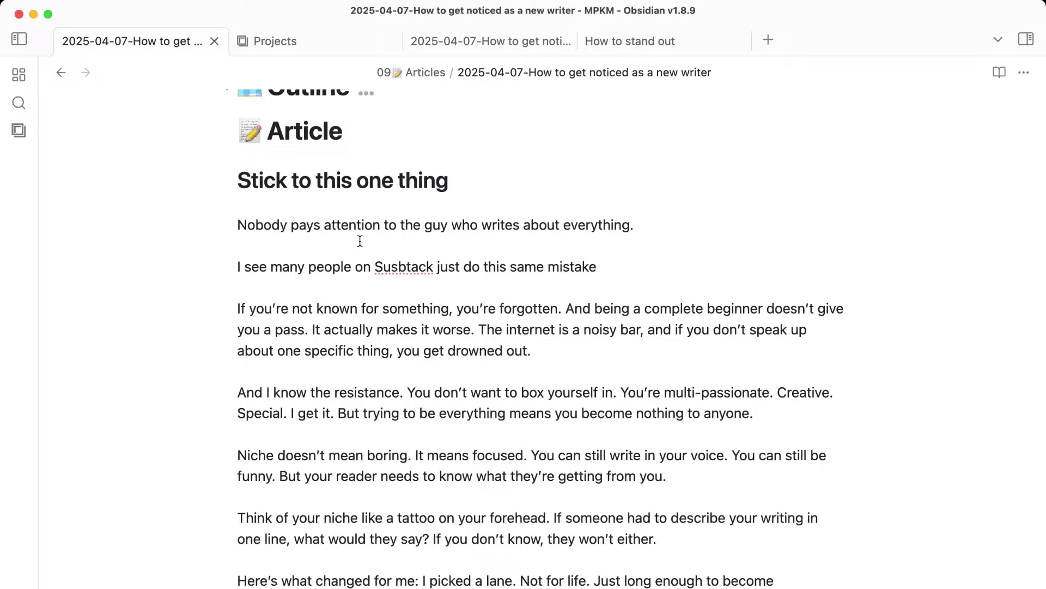
# Remove the word "just" from the "I see many people on Susbtack" sentence.
pyautogui.moveTo(360, 241); pyautogui.dragTo(381, 288)
pyautogui.click(384, 292)
pyautogui.press('BackSpace')
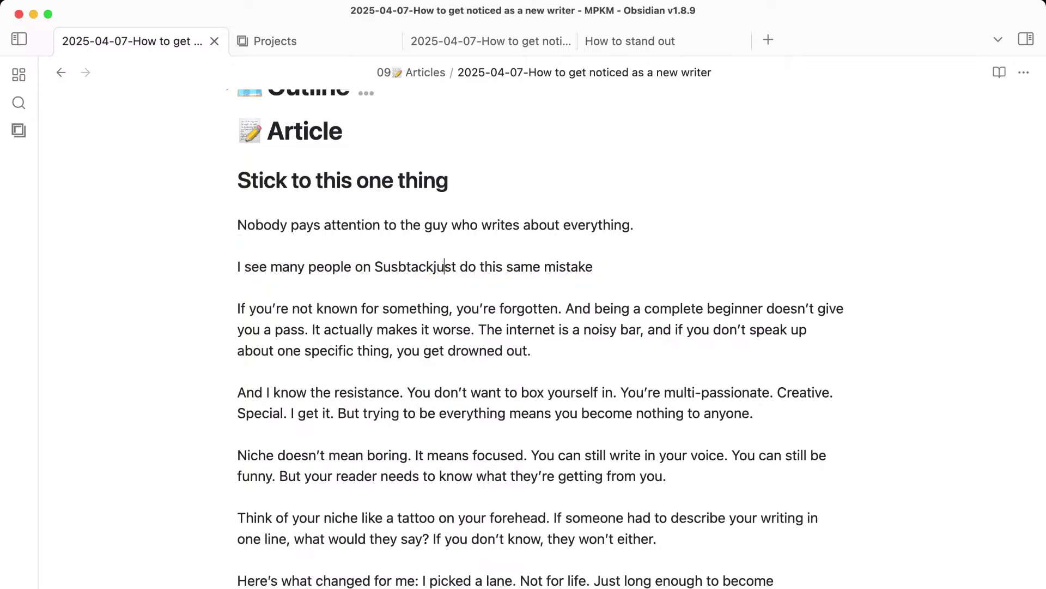
pyautogui.press('Delete')
pyautogui.press('Delete')
pyautogui.press('BackSpace')
pyautogui.press('BackSpace')
pyautogui.press('BackSpace')
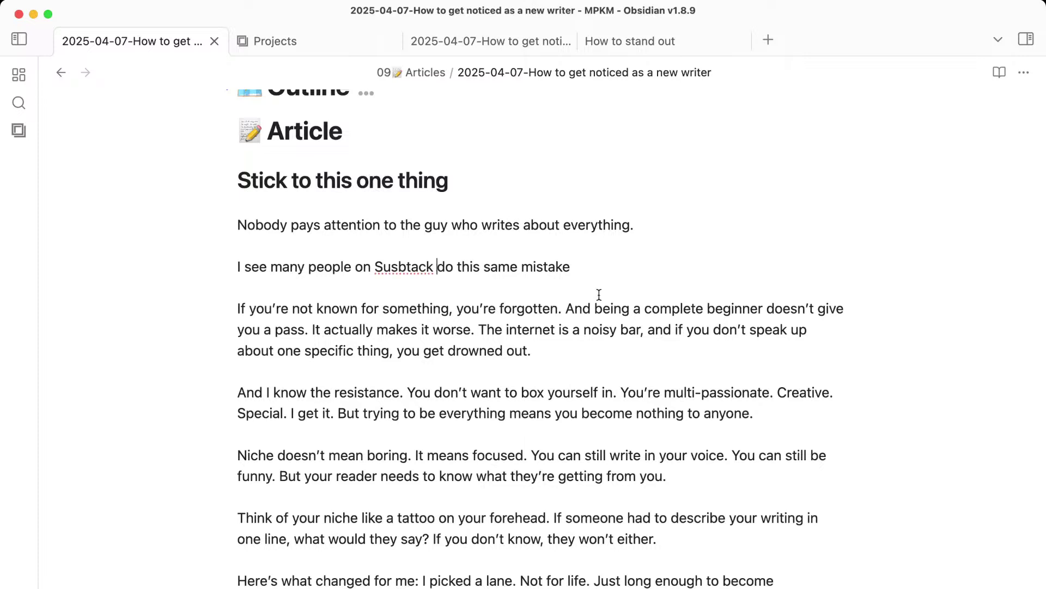
# End the sentence after "this same mistake" and continue the paragraph with "And that's why they're struggling to build an audience.".
pyautogui.press('BackSpace')
pyautogui.write('. ')
pyautogui.write('They have')
pyautogui.press('BackSpace')
pyautogui.press('BackSpace')
pyautogui.press('BackSpace')
pyautogui.press('BackSpace')
pyautogui.press('BackSpace')
pyautogui.write("And that's why t")
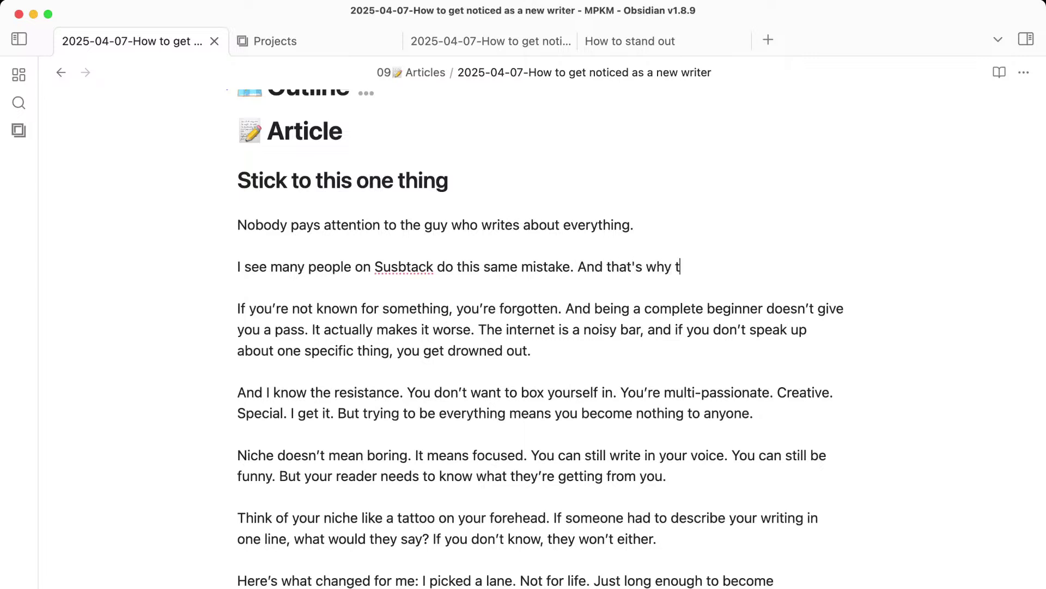
pyautogui.write("hey're struggling to build an audience.")
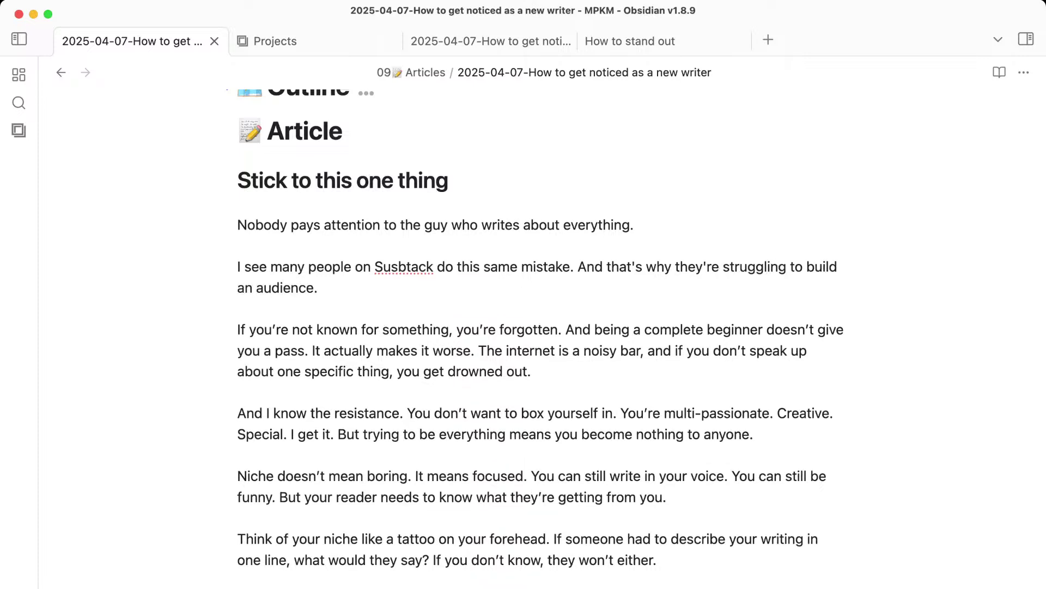
# Add the sentence "One day they write about their dog, another going on a rant about politics." to the end of the paragraph.
pyautogui.write(' One day they write about ')
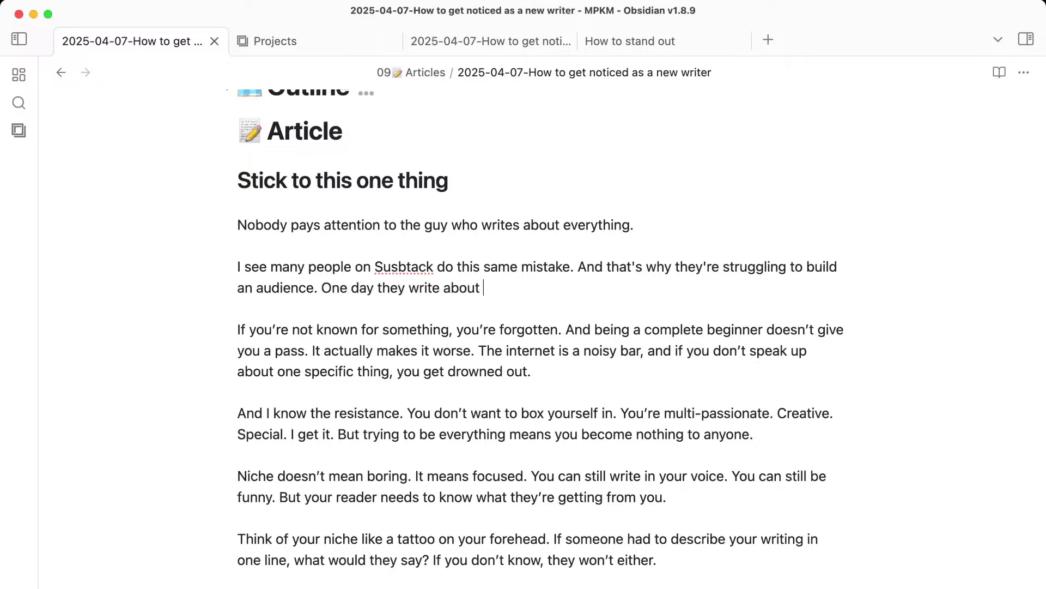
pyautogui.write('their dog, the')
pyautogui.press('BackSpace')
pyautogui.press('BackSpace')
pyautogui.press('BackSpace')
pyautogui.press('BackSpace')
pyautogui.write('a')
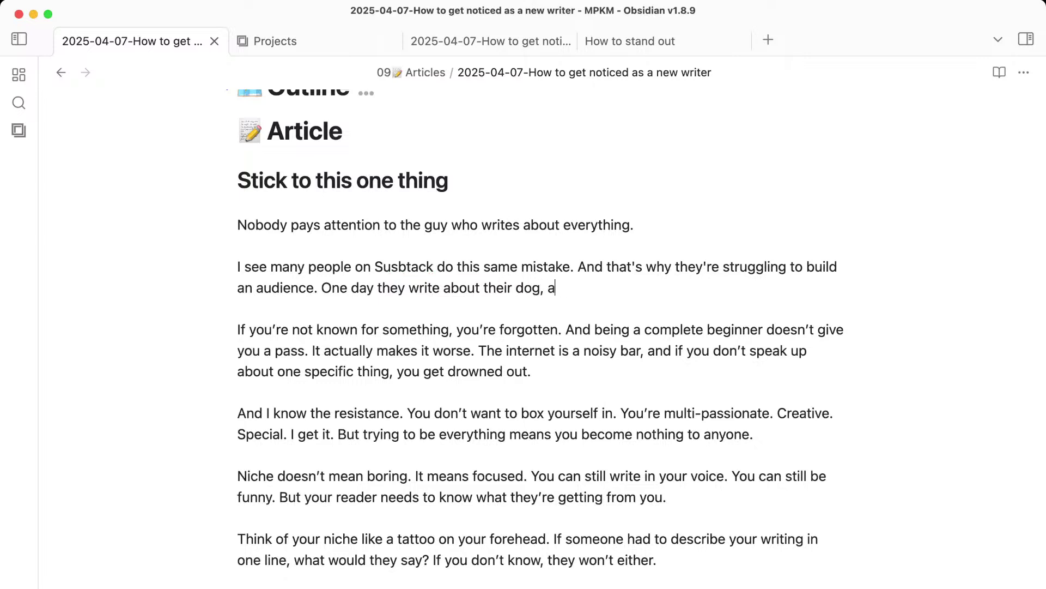
pyautogui.write('nother ab')
pyautogui.press('BackSpace')
pyautogui.press('BackSpace')
pyautogui.write('going on a rant')
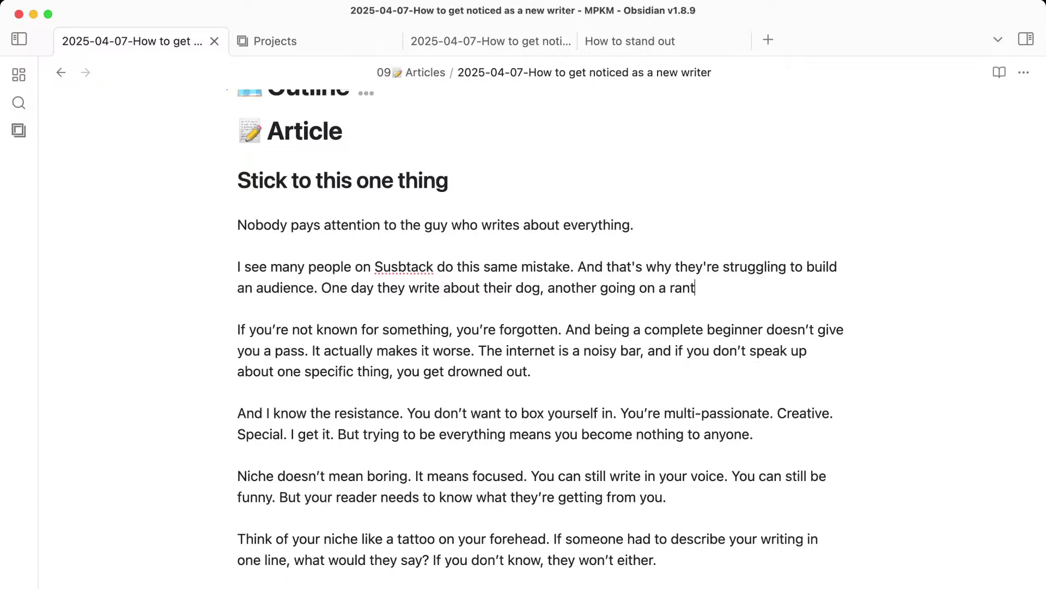
pyautogui.write(' about politics.')
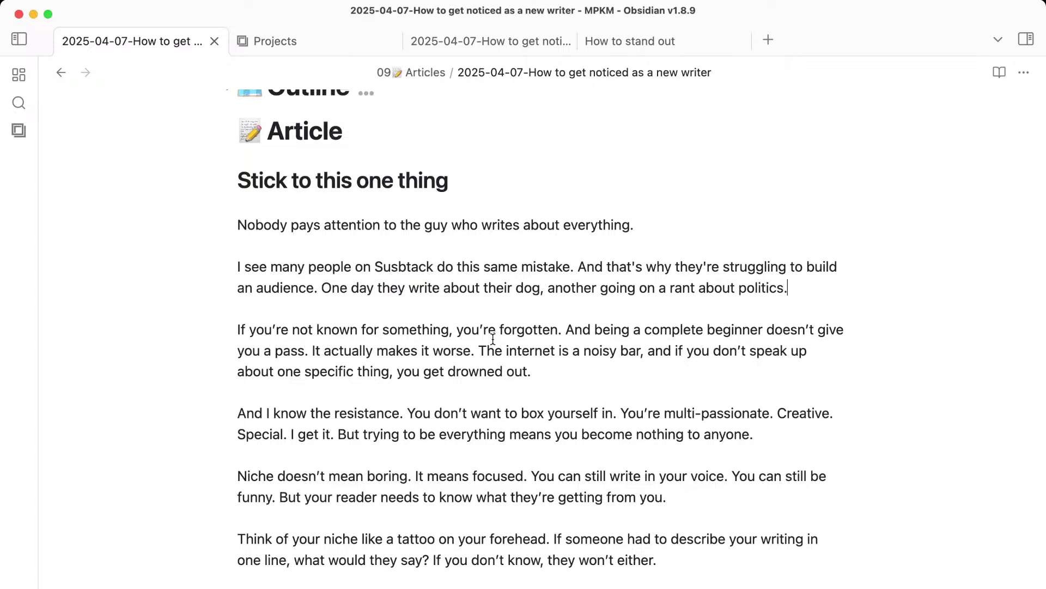
# Split the paragraph after "And I know the resistance." so that sentence stands on its own.
pyautogui.click(522, 371)
pyautogui.moveTo(575, 330); pyautogui.dragTo(596, 364)
pyautogui.click(596, 364)
pyautogui.scroll(-3, 596, 364)
pyautogui.moveTo(368, 305); pyautogui.dragTo(423, 390)
pyautogui.click(419, 388)
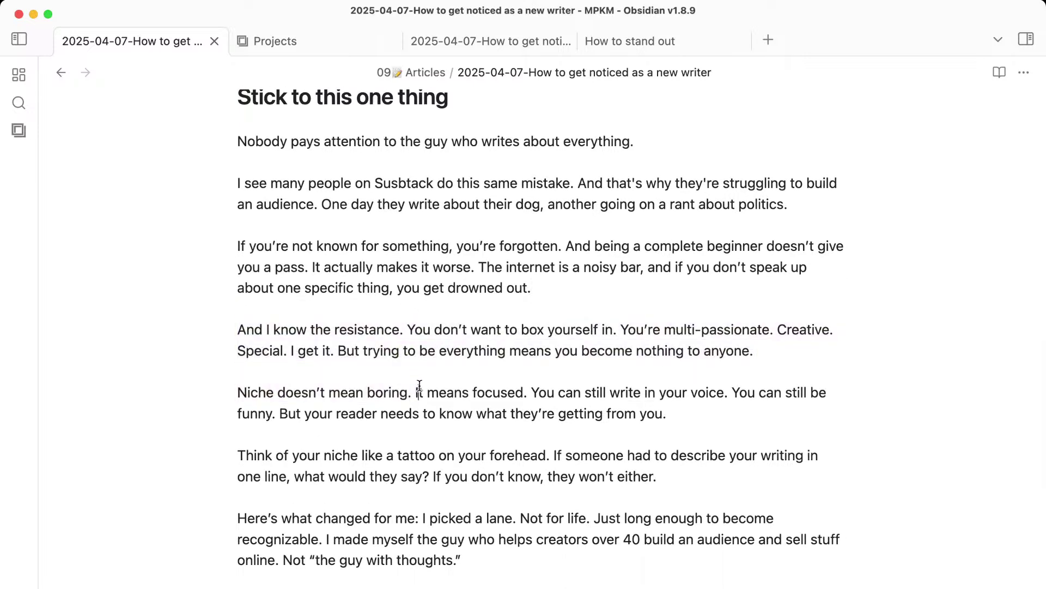
pyautogui.click(408, 330)
pyautogui.press('Return')
pyautogui.press('Return')
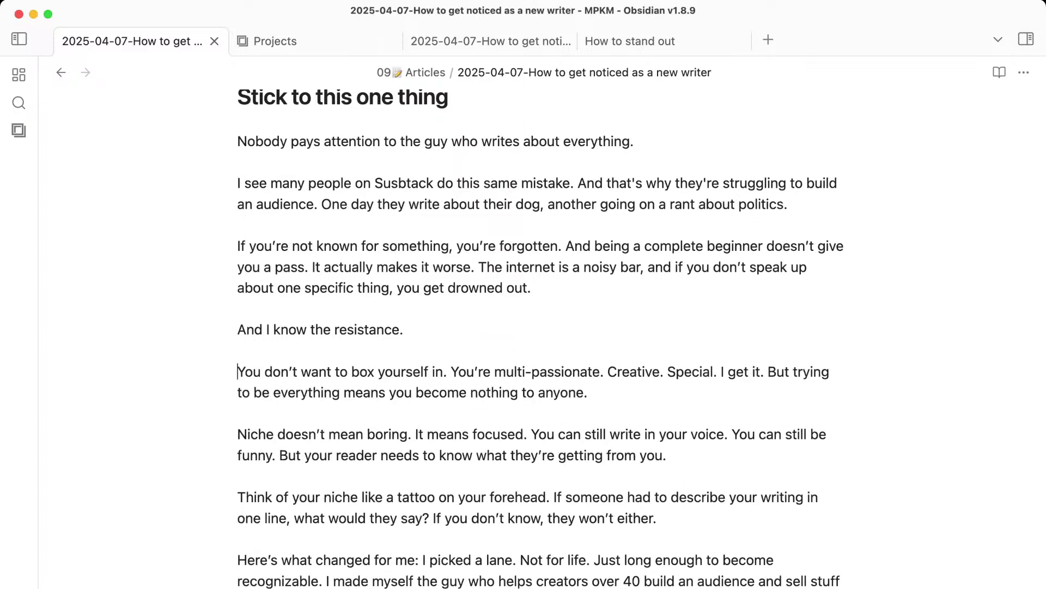
# Dictate "You can still weave in personal stories." before "But your reader needs to know" in the niche paragraph.
pyautogui.moveTo(663, 354); pyautogui.dragTo(701, 407)
pyautogui.click(702, 407)
pyautogui.scroll(-2, 702, 407)
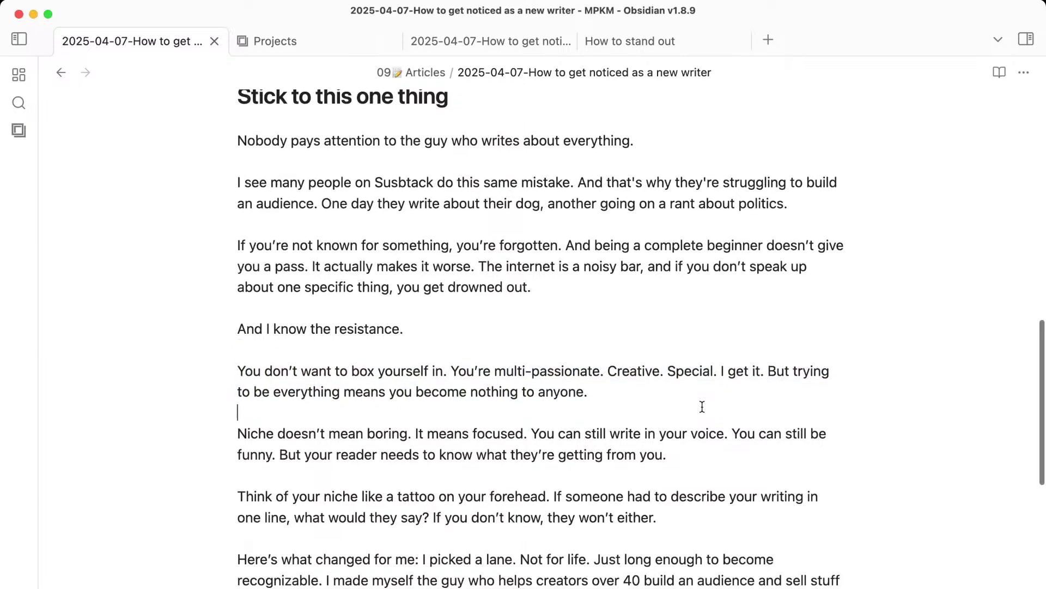
pyautogui.moveTo(422, 330); pyautogui.dragTo(541, 443)
pyautogui.click(541, 442)
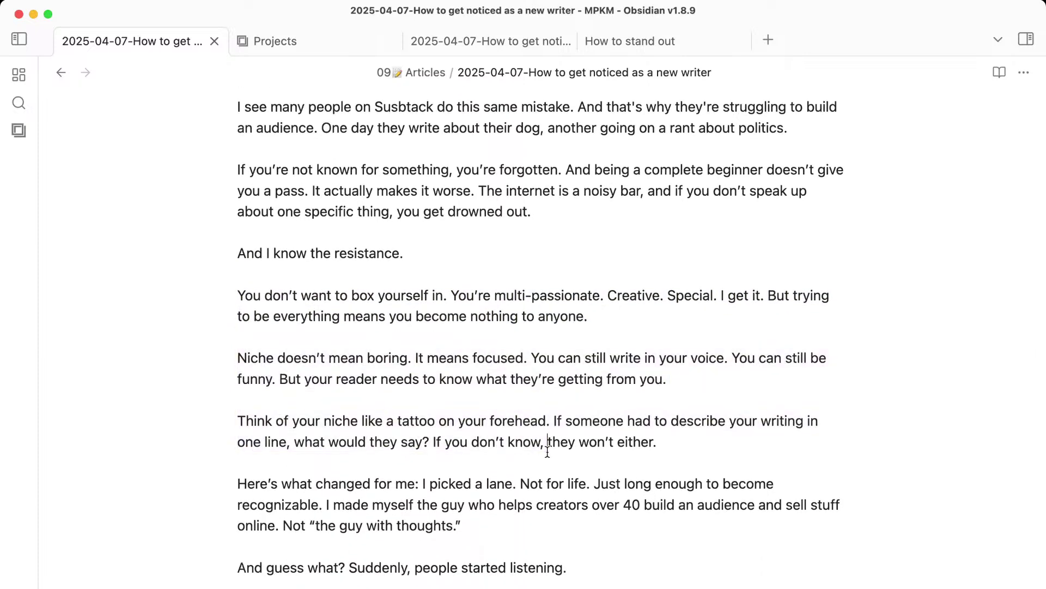
pyautogui.scroll(-1, 547, 448)
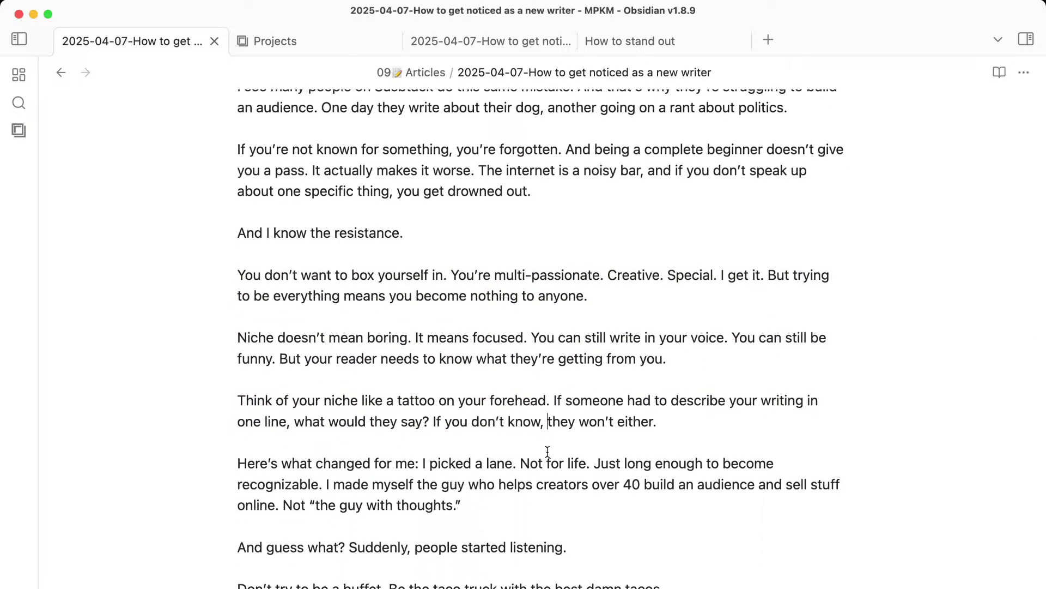
pyautogui.scroll(-1, 547, 452)
pyautogui.click(668, 355)
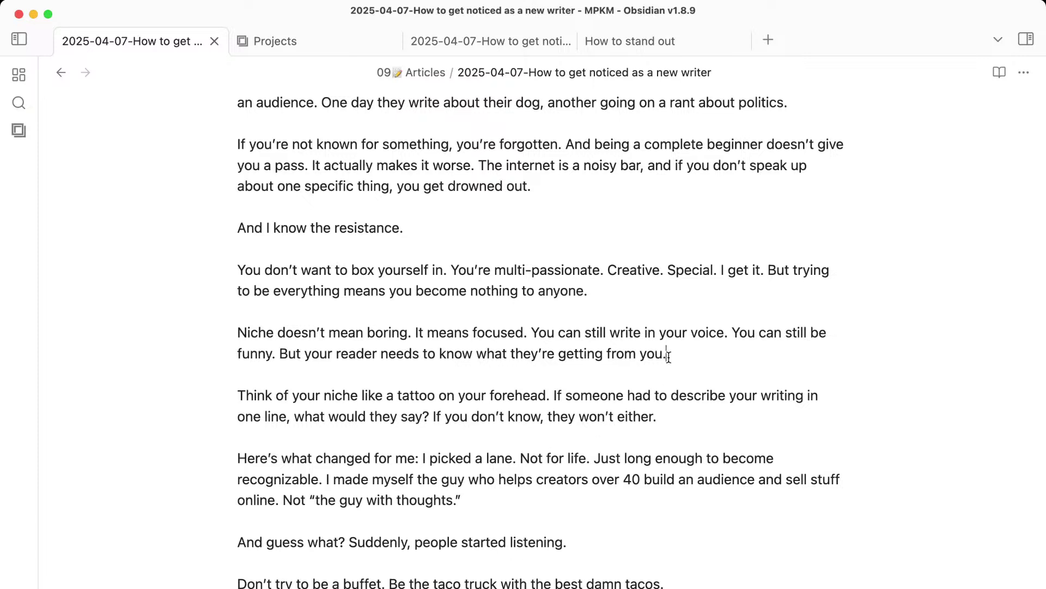
pyautogui.click(280, 352)
pyautogui.hotkey('alt', 'space')
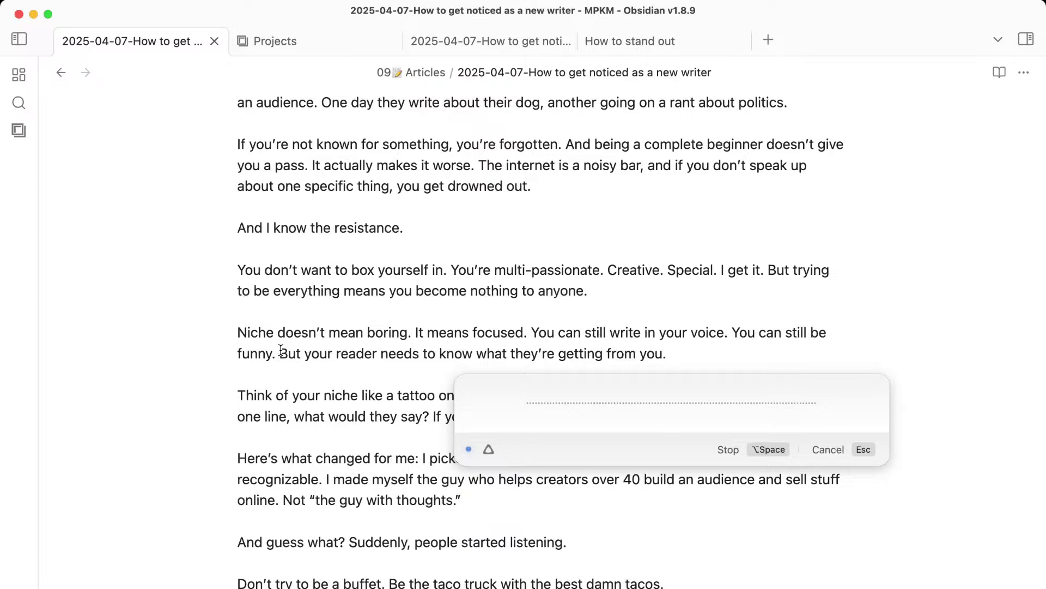
pyautogui.hotkey('alt', 'space')
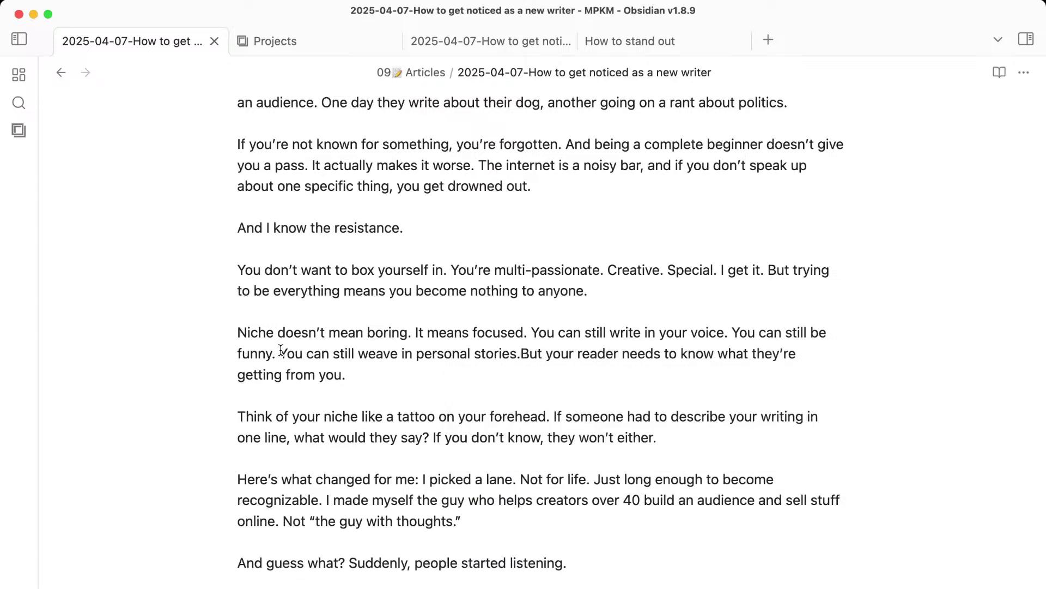
# Delete everything from "Think of your niche like a tattoo" to the section's end and write "Find your niche." as the closing line.
pyautogui.scroll(-3, 405, 394)
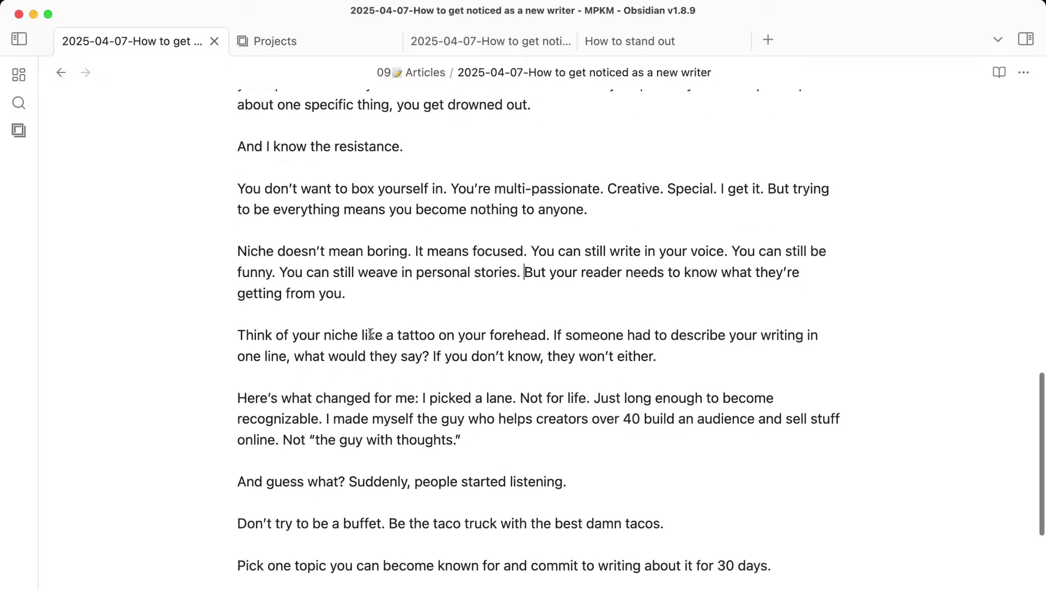
pyautogui.moveTo(370, 314); pyautogui.dragTo(447, 377)
pyautogui.click(479, 417)
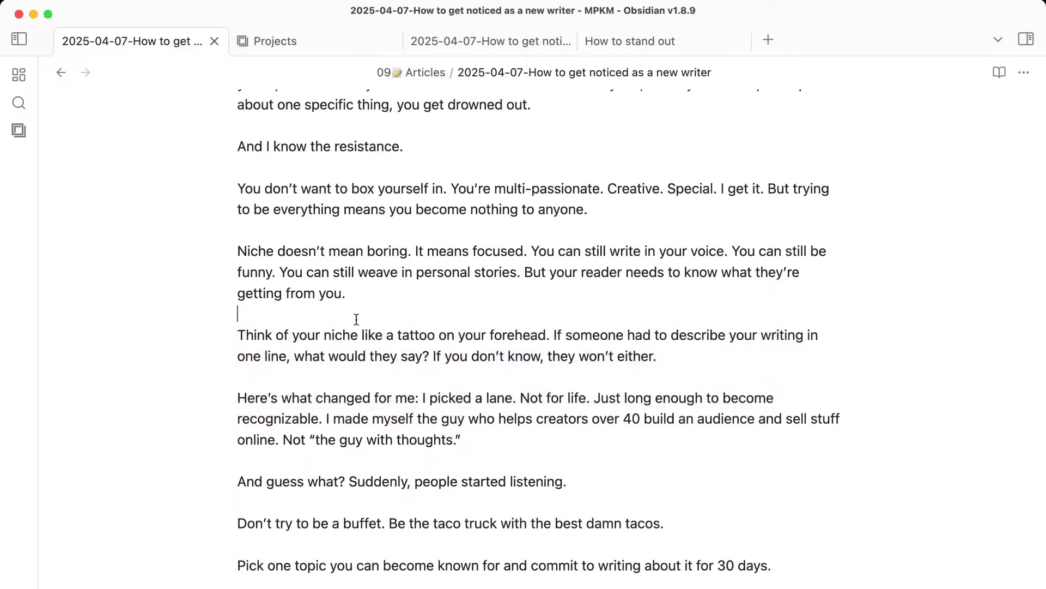
pyautogui.moveTo(357, 318); pyautogui.dragTo(755, 545)
pyautogui.press('BackSpace')
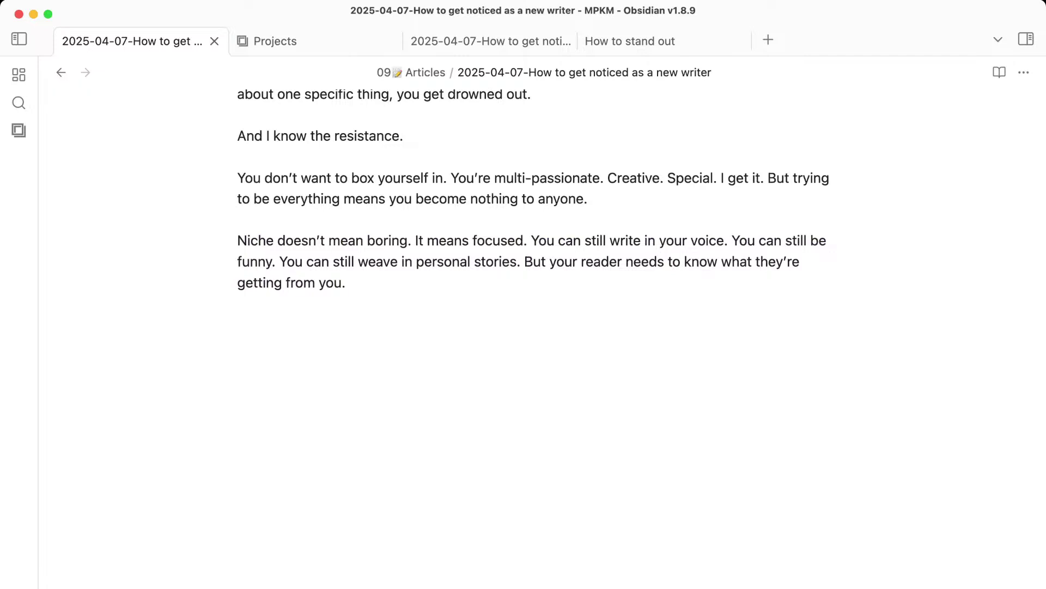
pyautogui.write('Find your niche.')
pyautogui.scroll(6, 540, 327)
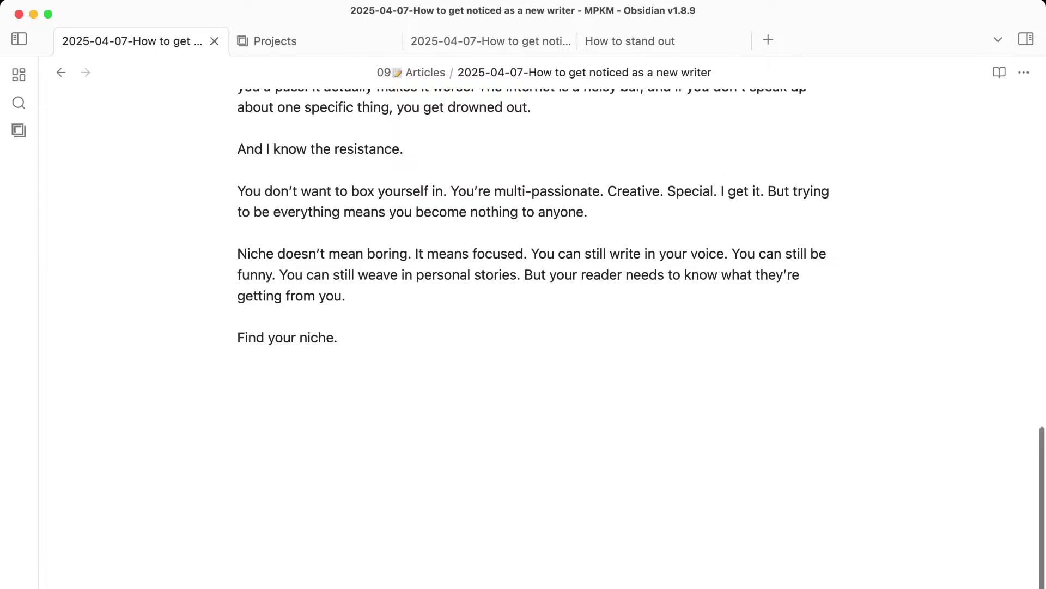
pyautogui.scroll(-6, 684, 554)
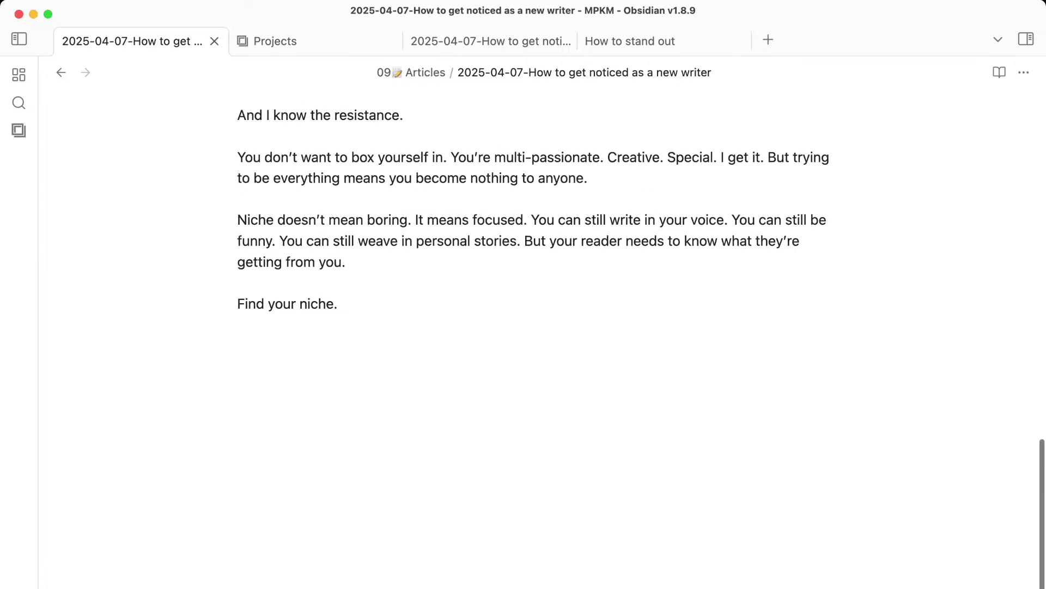
pyautogui.click(684, 553)
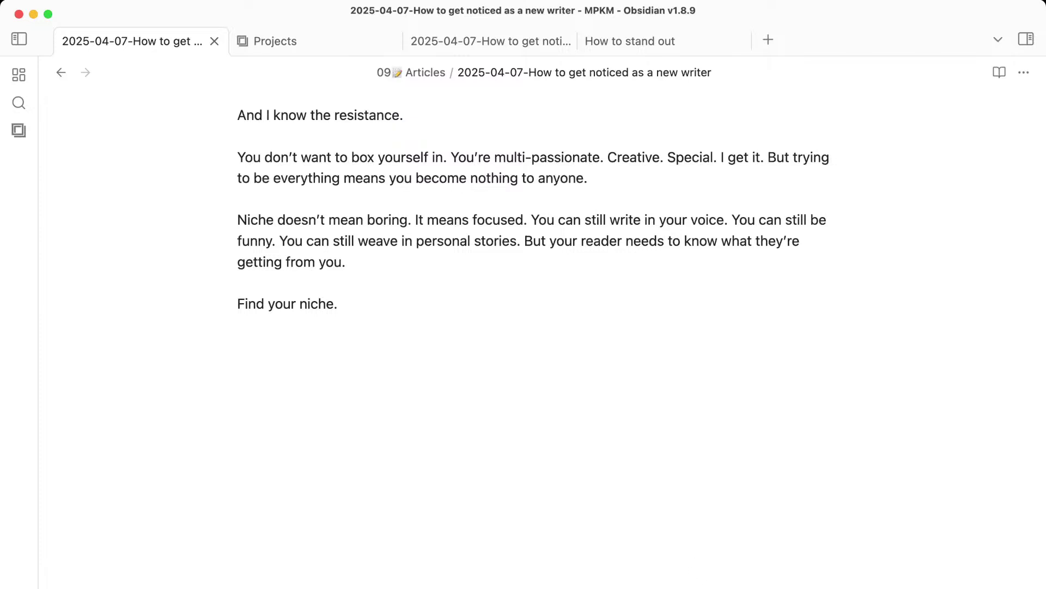
# Switch to ChatGPT, replace the unsent draft message with "next" and send it.
pyautogui.press('super+Tab')
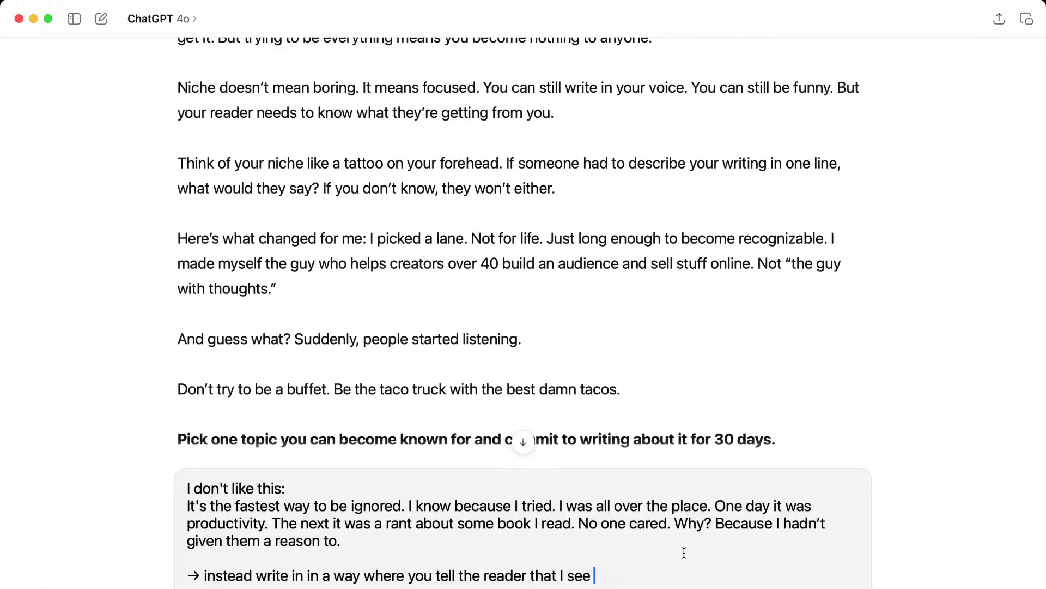
pyautogui.press('super+a')
pyautogui.press('BackSpace')
pyautogui.write('next')
pyautogui.press('Return')
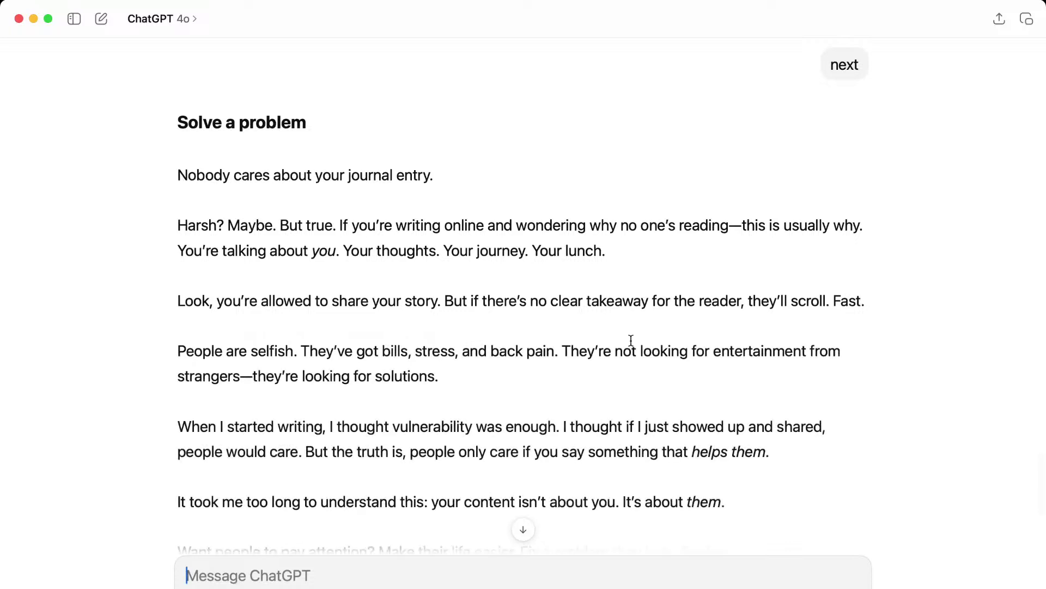
# Copy ChatGPT's new "Solve a problem" section and paste it as plain text below "Find your niche." in Obsidian.
pyautogui.scroll(-3, 359, 284)
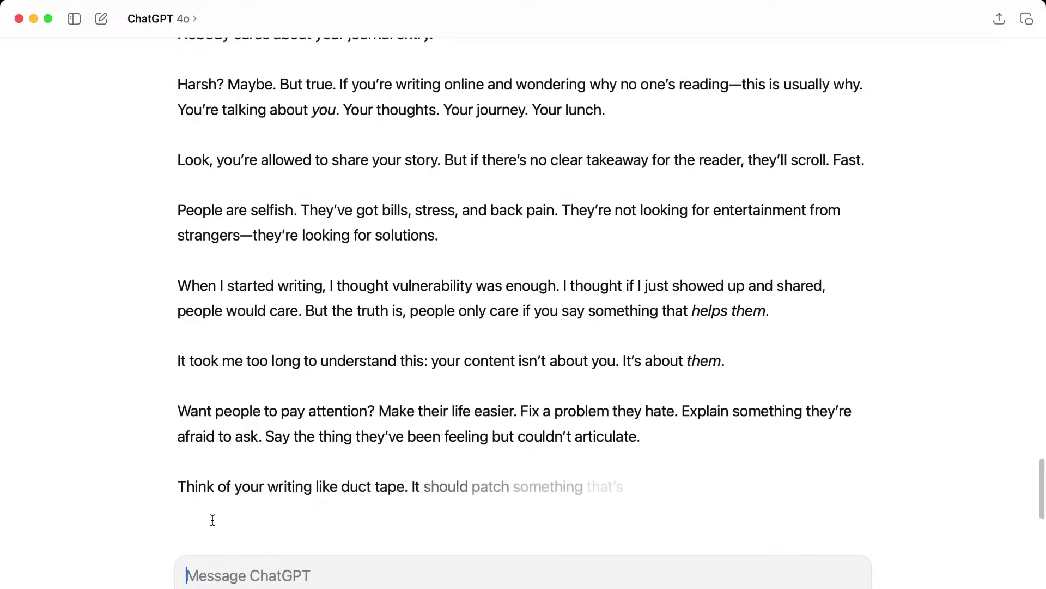
pyautogui.scroll(-3, 213, 520)
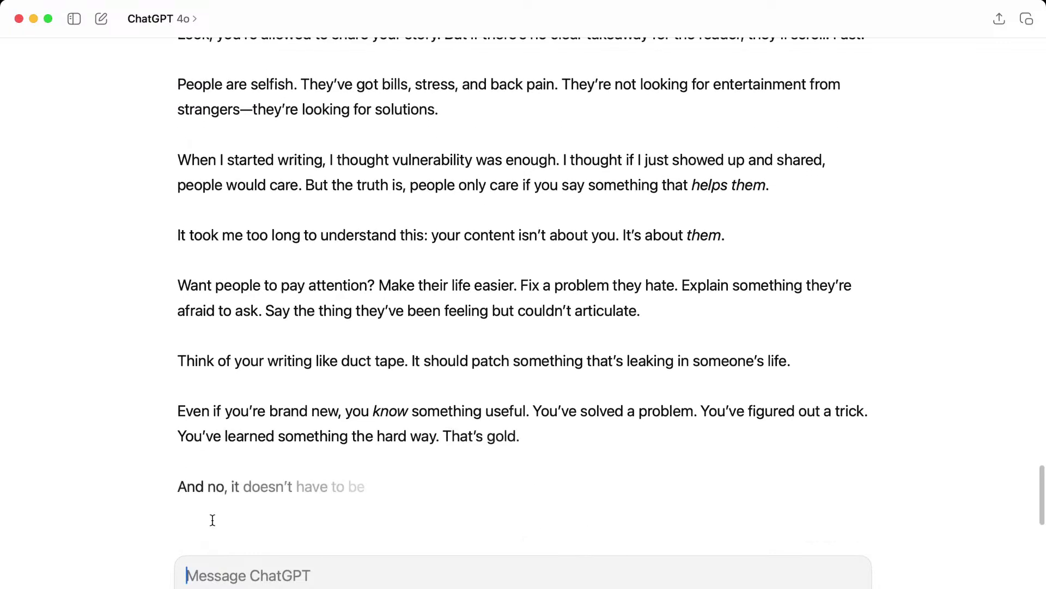
pyautogui.scroll(-2, 212, 519)
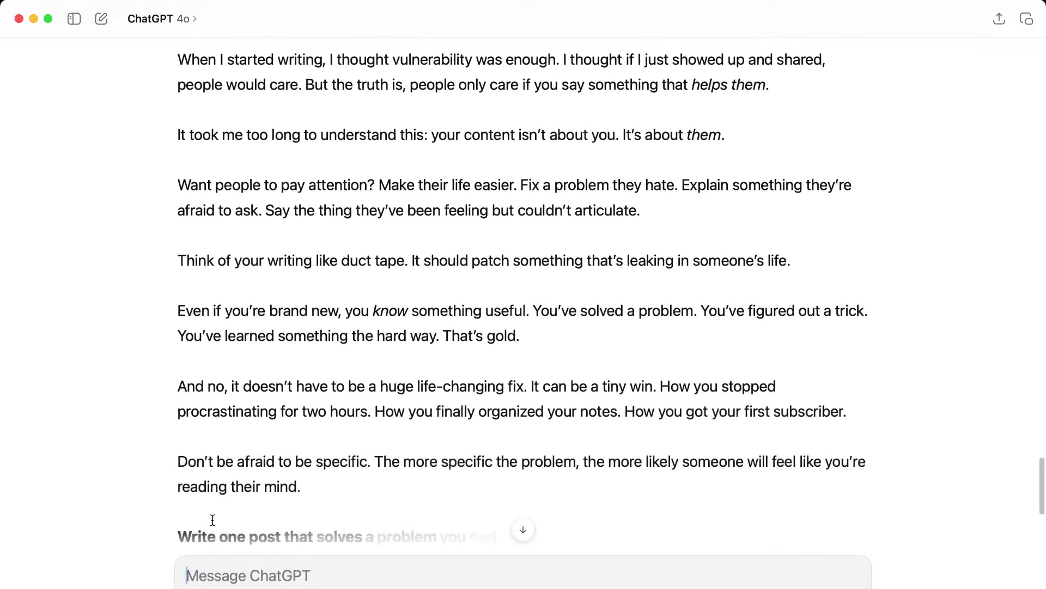
pyautogui.scroll(-3, 212, 519)
pyautogui.click(184, 517)
pyautogui.press('super+Tab')
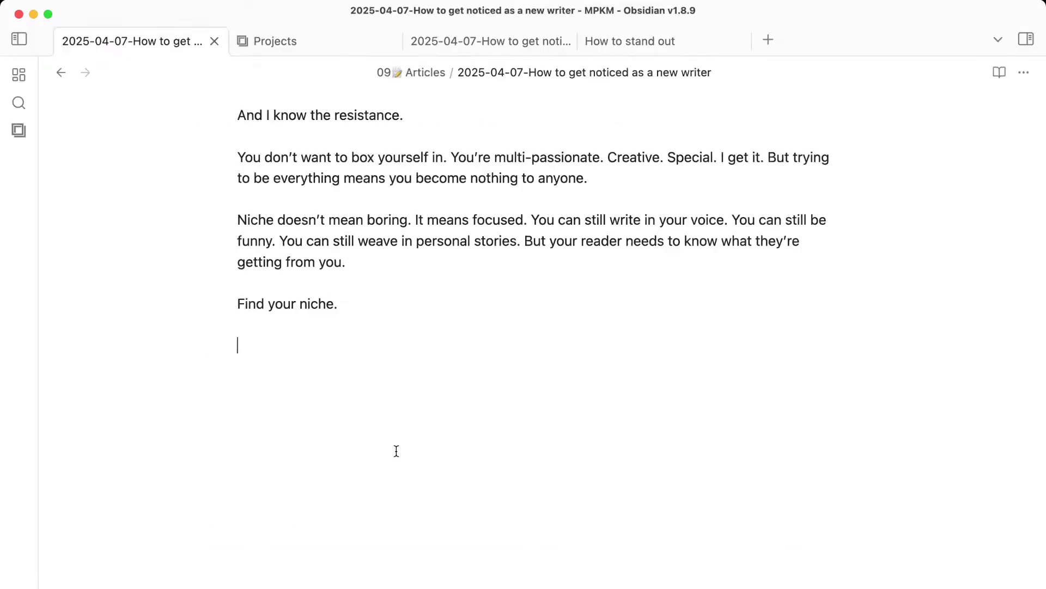
pyautogui.press('super+v')
pyautogui.press('super+z')
pyautogui.press('super+shift+v')
# Turn the "Solve a problem" line into a level-2 heading and reword it as "Write about this".
pyautogui.scroll(2, 393, 452)
pyautogui.scroll(8, 393, 452)
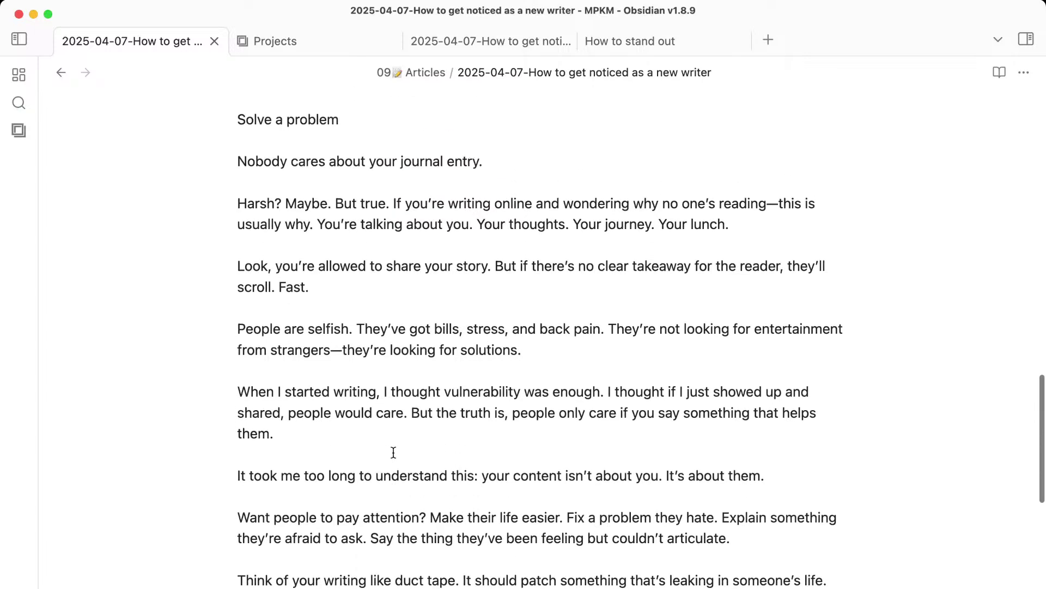
pyautogui.scroll(8, 392, 453)
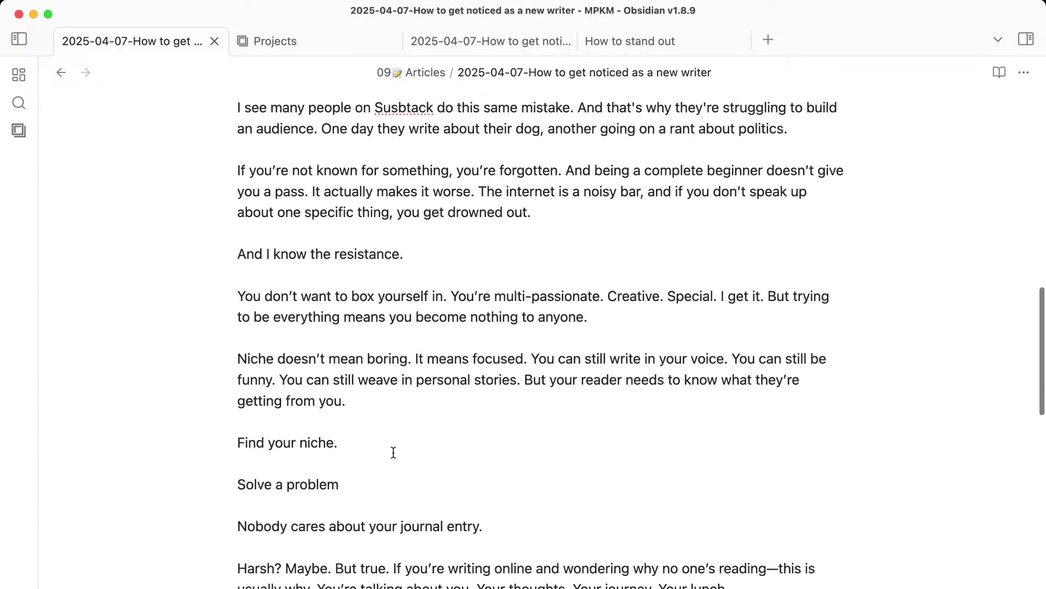
pyautogui.scroll(-4, 393, 453)
pyautogui.scroll(-10, 393, 453)
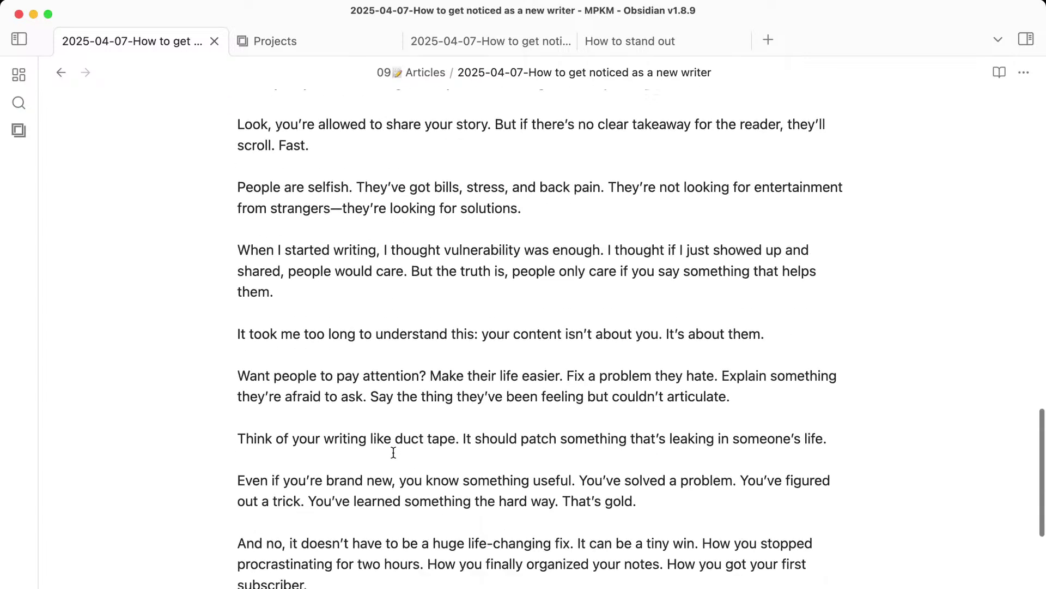
pyautogui.scroll(3, 393, 452)
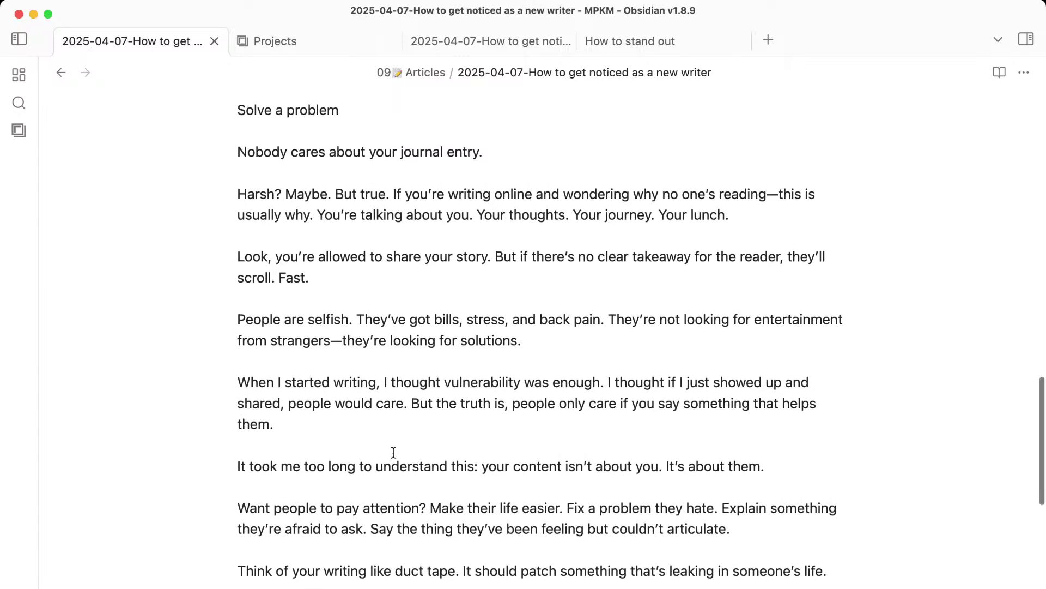
pyautogui.scroll(3, 392, 454)
pyautogui.click(237, 220)
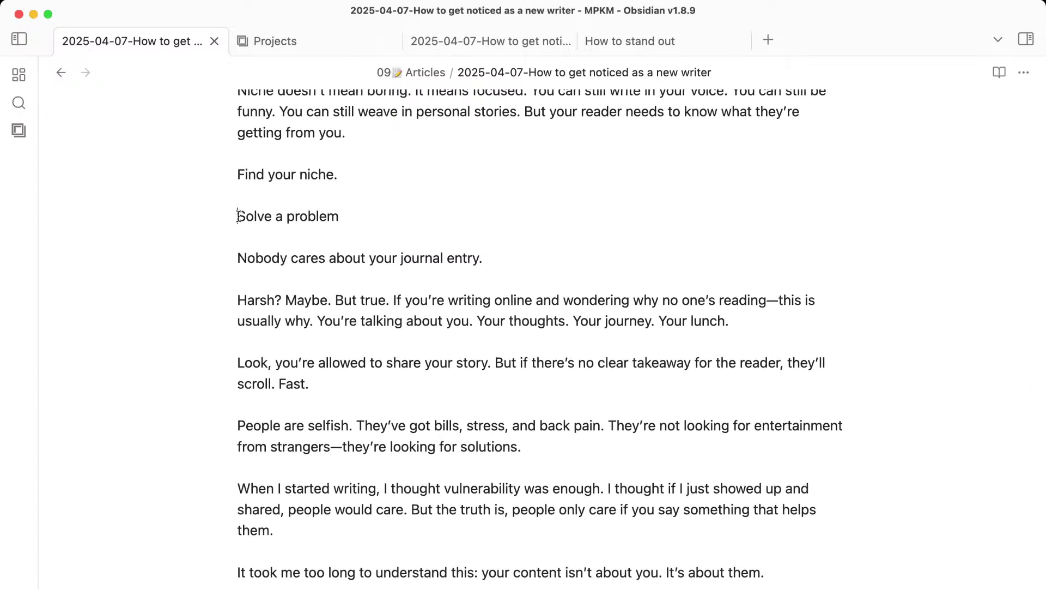
pyautogui.write('##')
pyautogui.press('super+shift+Right')
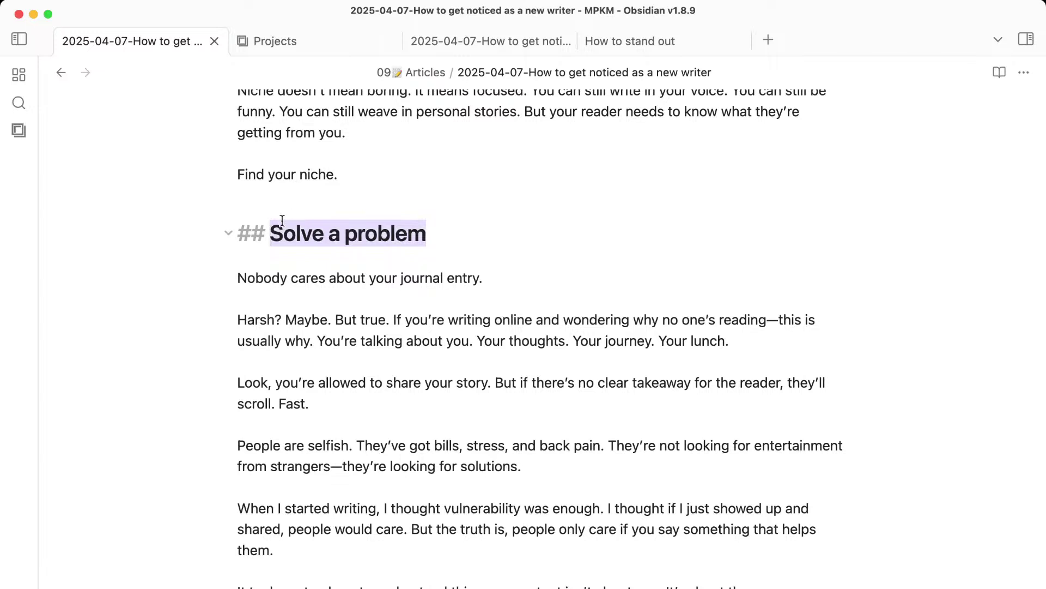
pyautogui.write('Write about this')
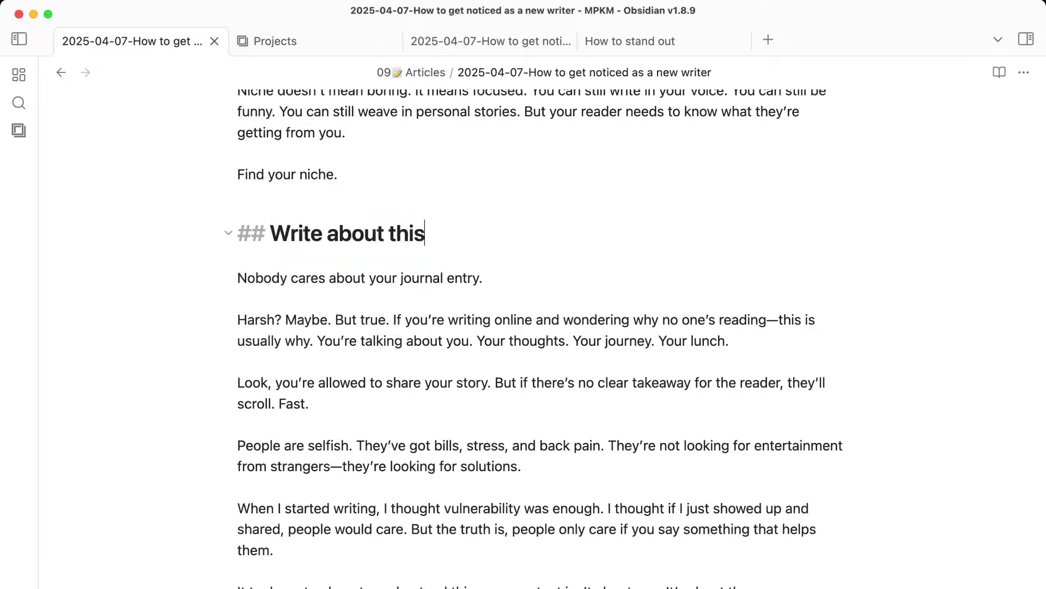
pyautogui.click(337, 398)
pyautogui.scroll(-1, 338, 395)
pyautogui.click(327, 277)
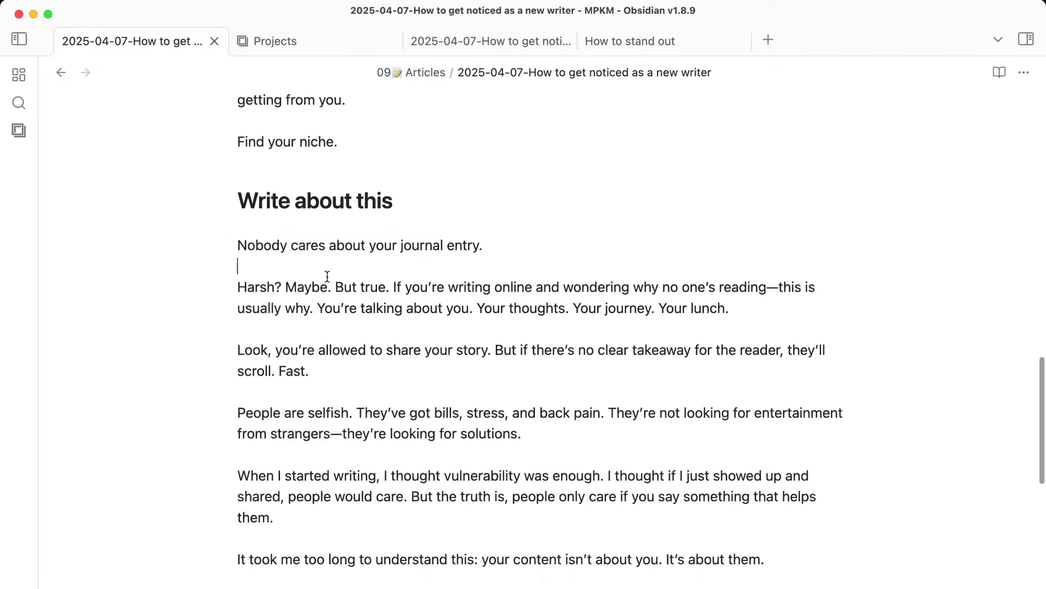
pyautogui.click(382, 350)
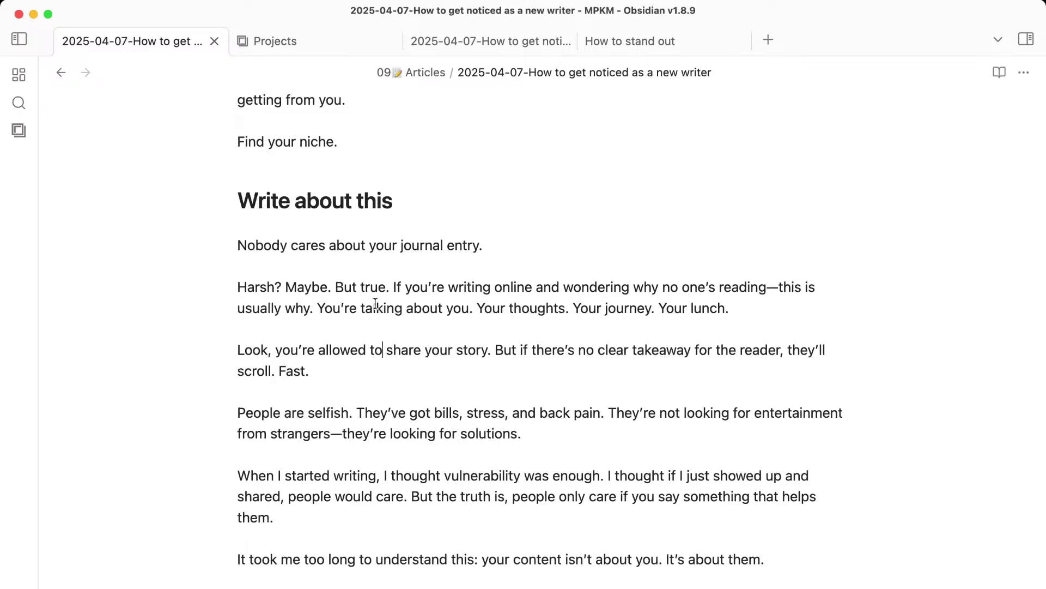
pyautogui.moveTo(391, 288); pyautogui.dragTo(195, 291)
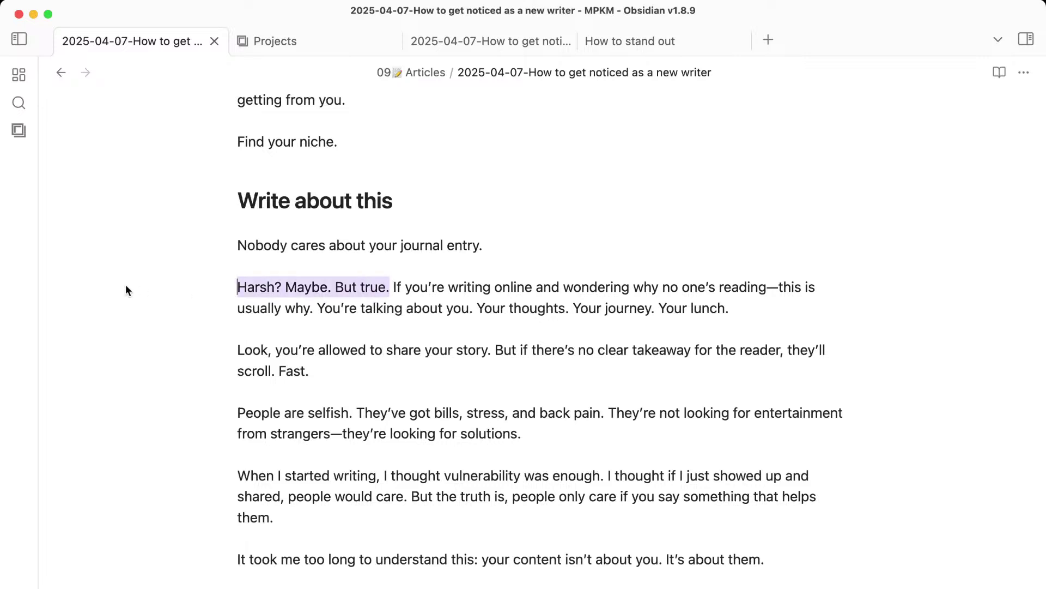
pyautogui.press('BackSpace')
pyautogui.press('super+z')
pyautogui.click(325, 364)
pyautogui.moveTo(393, 288); pyautogui.dragTo(411, 325)
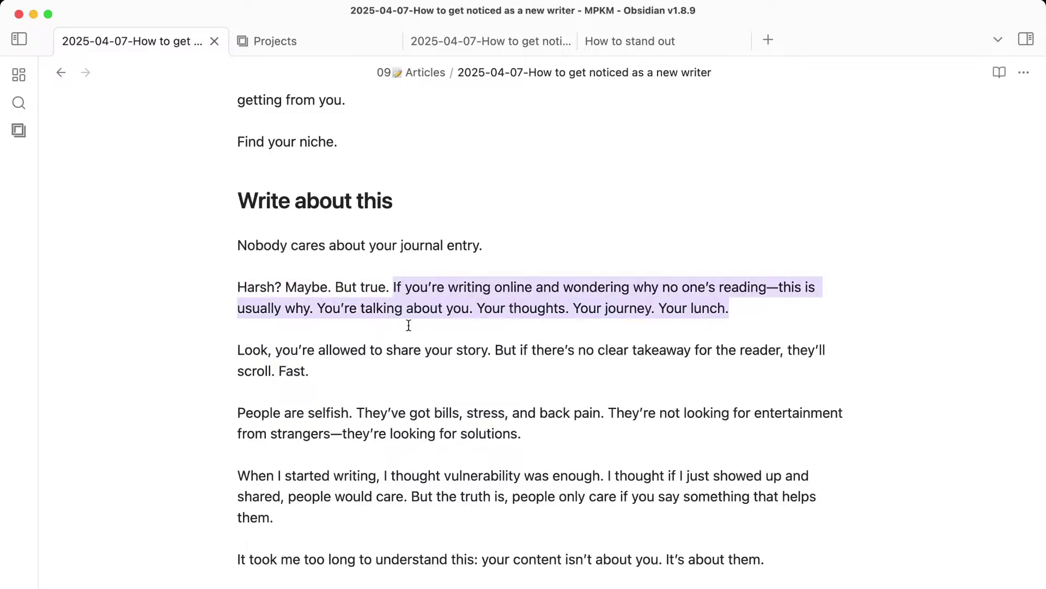
pyautogui.click(412, 327)
pyautogui.scroll(-1, 414, 335)
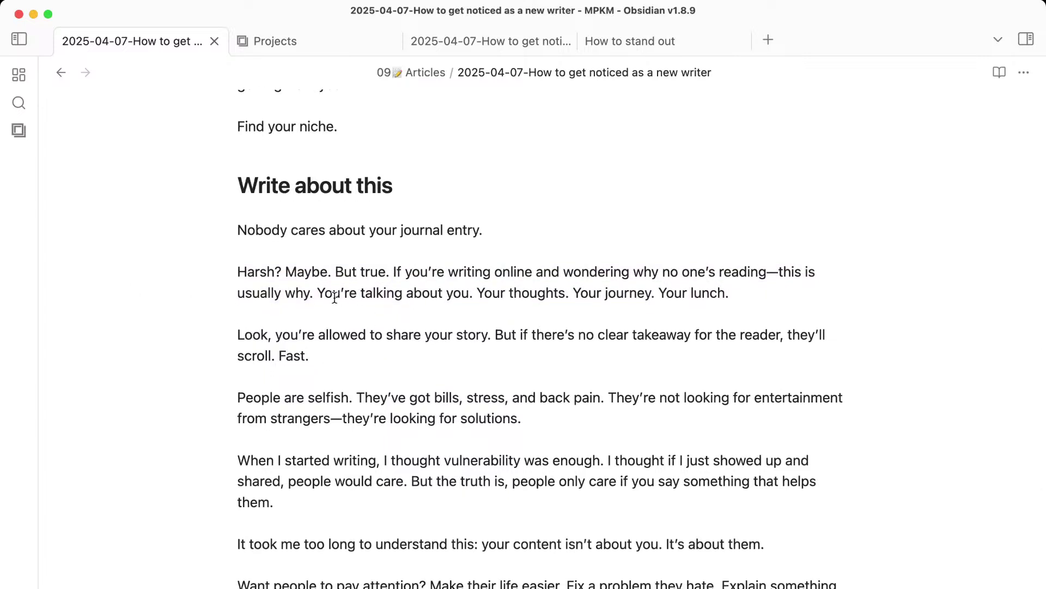
pyautogui.click(314, 293)
pyautogui.press('BackSpace')
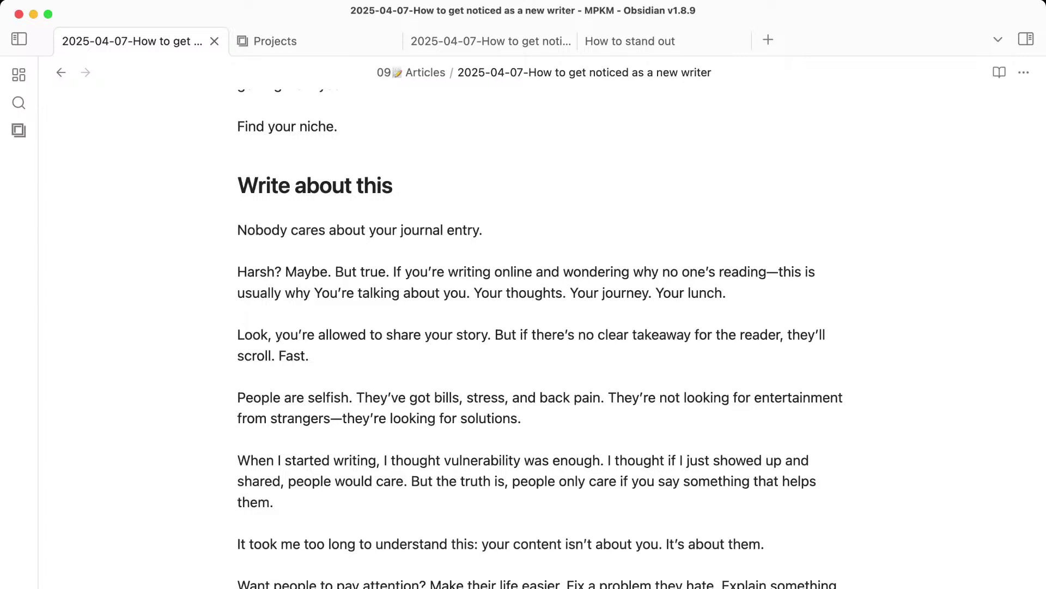
pyautogui.write('.')
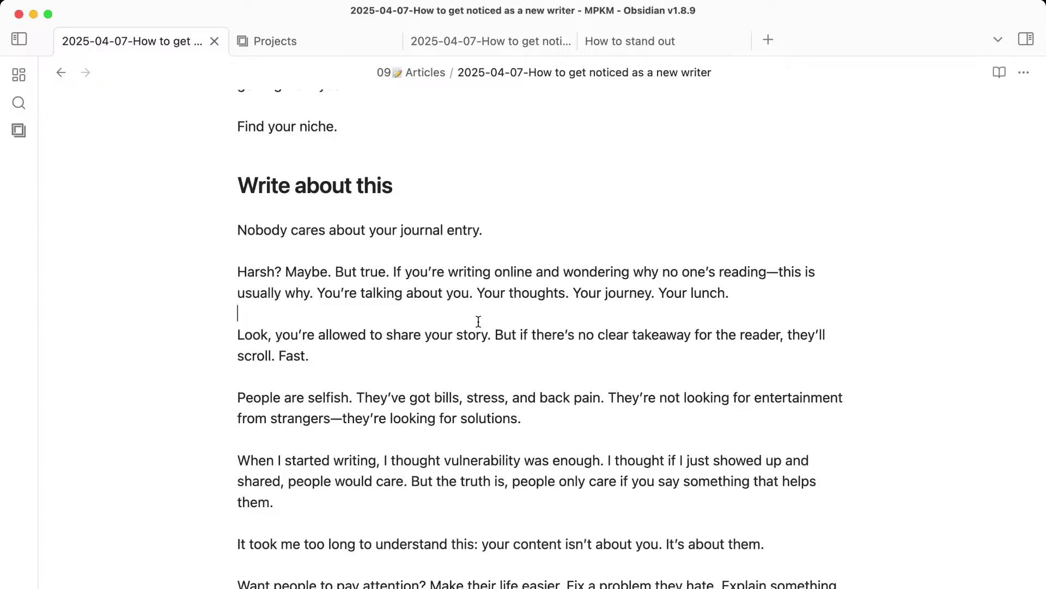
# Start a new paragraph after the one ending "Your lunch." with the sentence "I don't know who you are.".
pyautogui.press('Return')
pyautogui.write('Wel')
pyautogui.press('BackSpace')
pyautogui.press('BackSpace')
pyautogui.press('BackSpace')
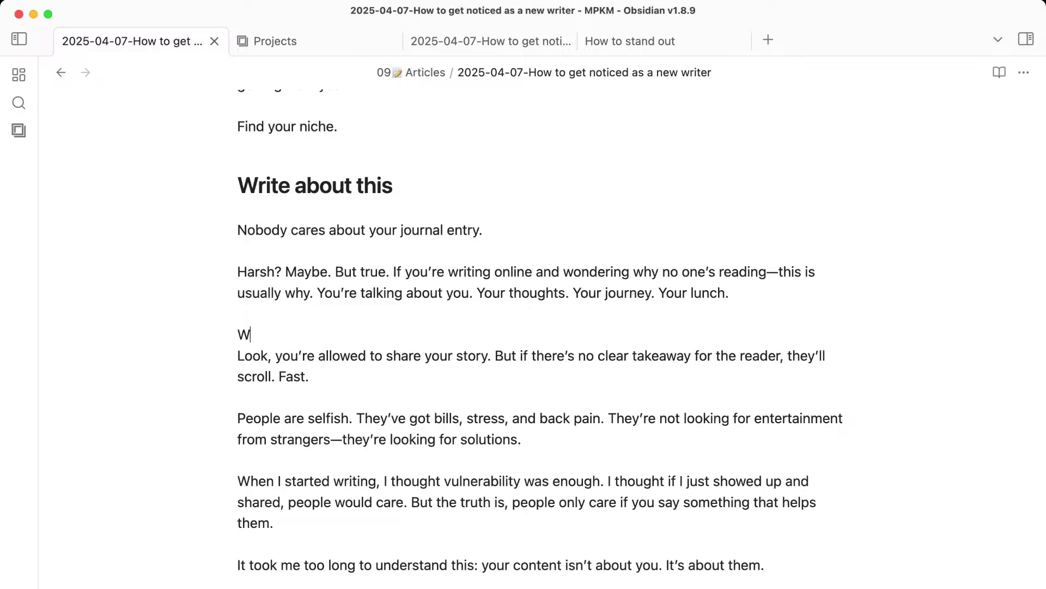
pyautogui.write("I don't ")
pyautogui.write('nkn')
pyautogui.press('BackSpace')
pyautogui.press('BackSpace')
pyautogui.press('BackSpace')
pyautogui.write('know h')
pyautogui.press('BackSpace')
pyautogui.write('w')
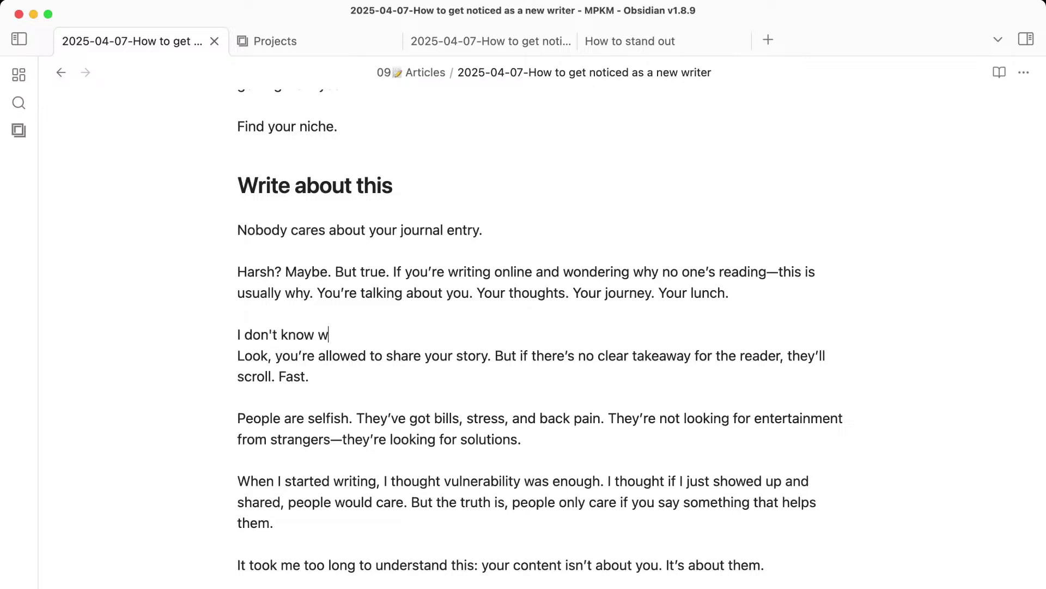
pyautogui.write('ho you are.')
pyautogui.write(' I di')
# Continue that paragraph with "And I really don't give a damn about all that personal content until YOU give me a good reason to.".
pyautogui.write('And I really')
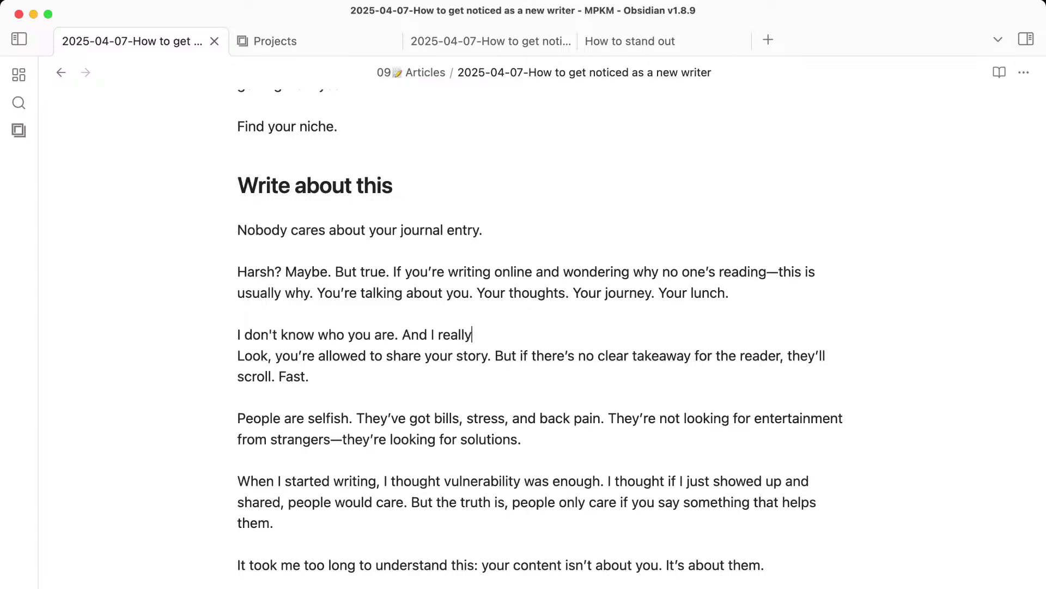
pyautogui.write(" don't give a damn a")
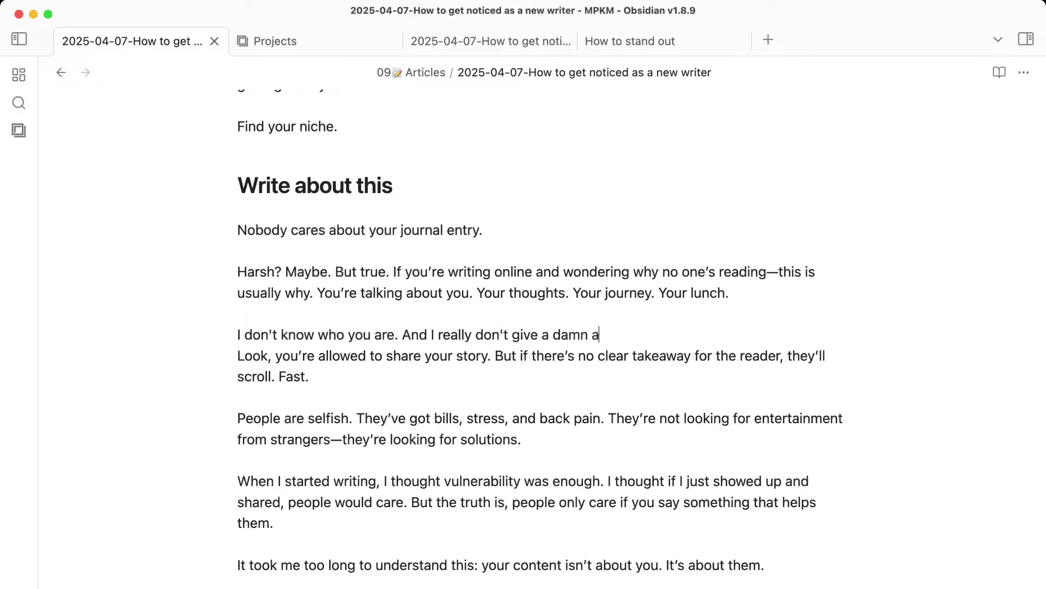
pyautogui.write('bout all that pers')
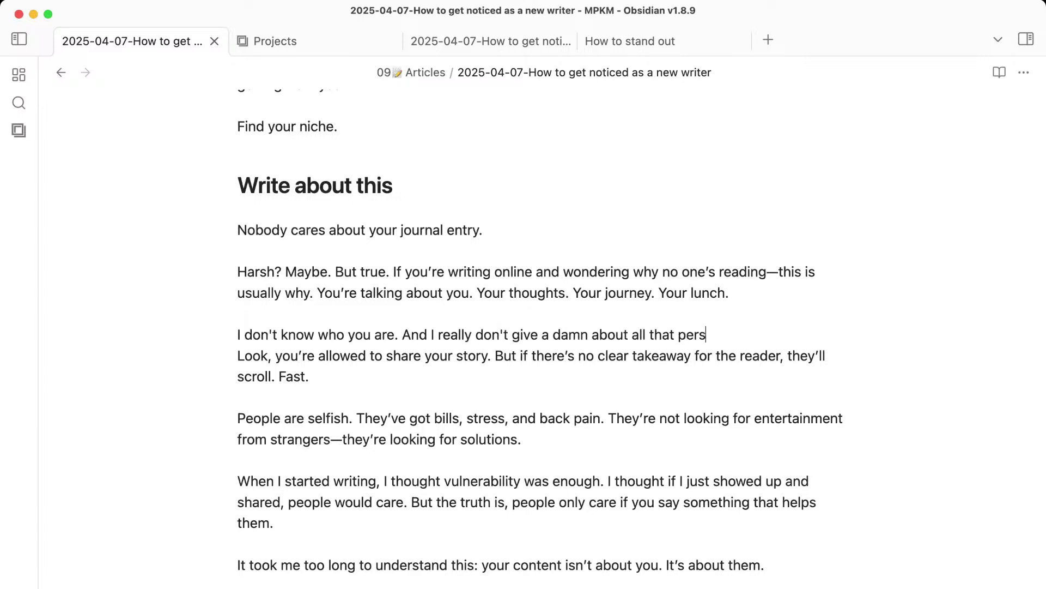
pyautogui.write('onal content until you')
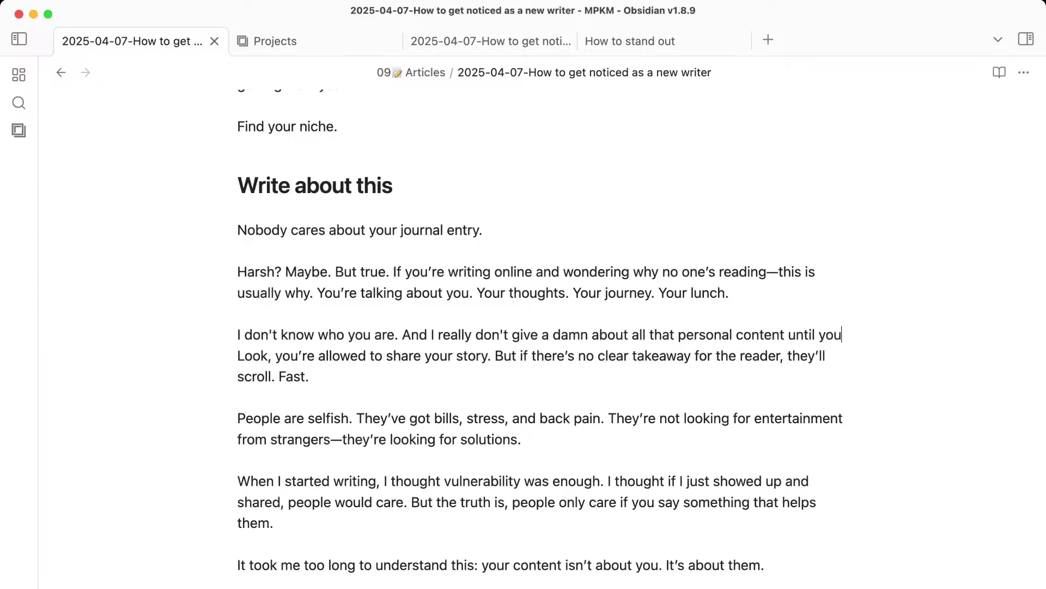
pyautogui.write(' gi')
pyautogui.press('BackSpace')
pyautogui.press('BackSpace')
pyautogui.press('BackSpace')
pyautogui.press('BackSpace')
pyautogui.press('BackSpace')
pyautogui.press('BackSpace')
pyautogui.write('YOU gie')
pyautogui.press('BackSpace')
pyautogui.press('BackSpace')
pyautogui.press('BackSpace')
pyautogui.write('ive me agood')
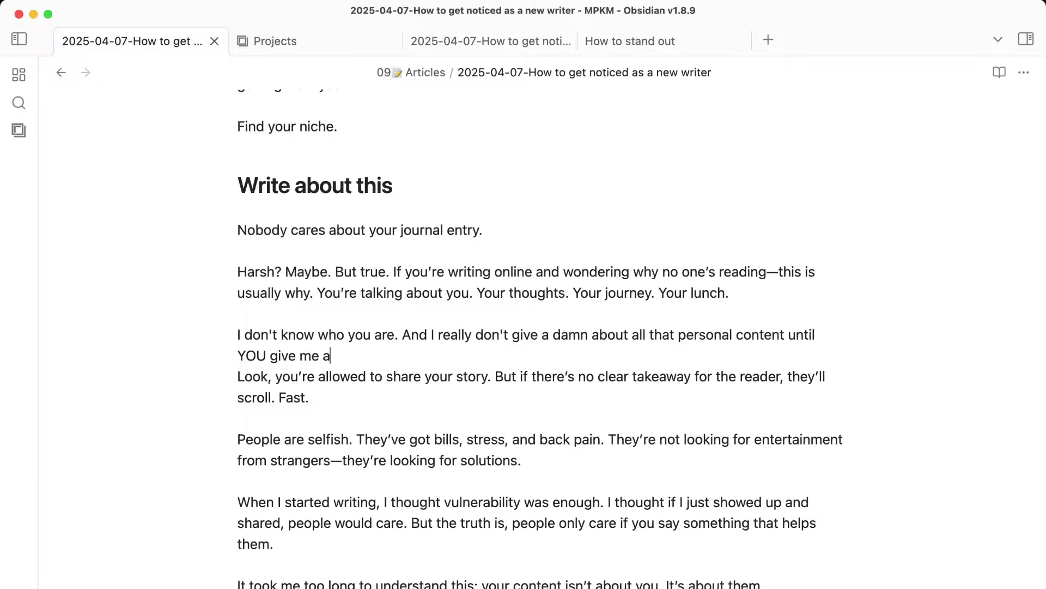
pyautogui.press('BackSpace')
pyautogui.press('BackSpace')
pyautogui.press('BackSpace')
pyautogui.press('BackSpace')
pyautogui.write('good reason to')
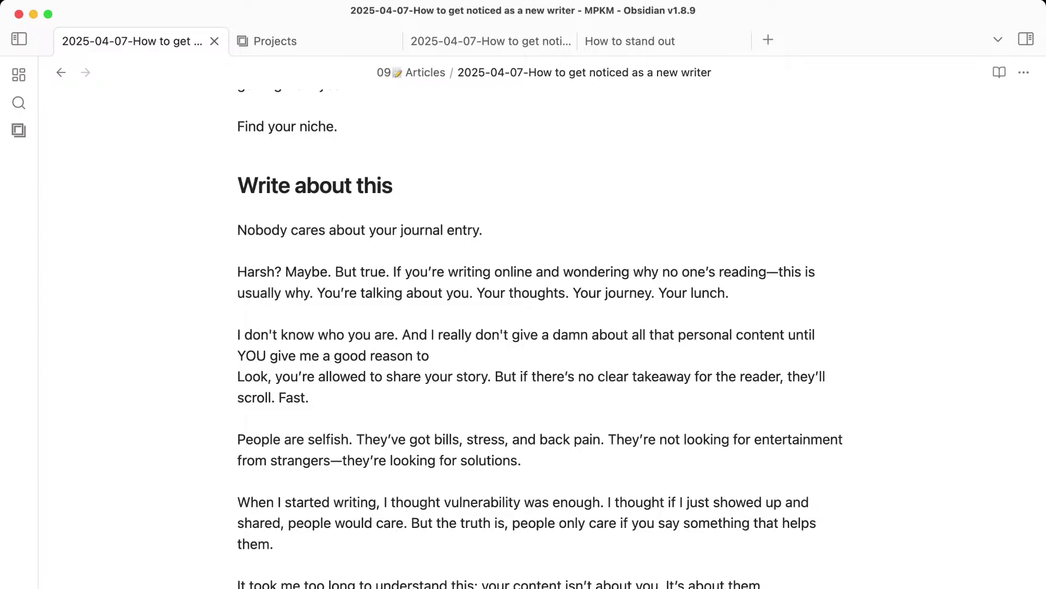
pyautogui.write('.')
pyautogui.press('Return')
# Split the "Look, you're allowed to share your story." paragraph so that "But if there's no clear takeaway" begins its own paragraph.
pyautogui.scroll(-3, 382, 444)
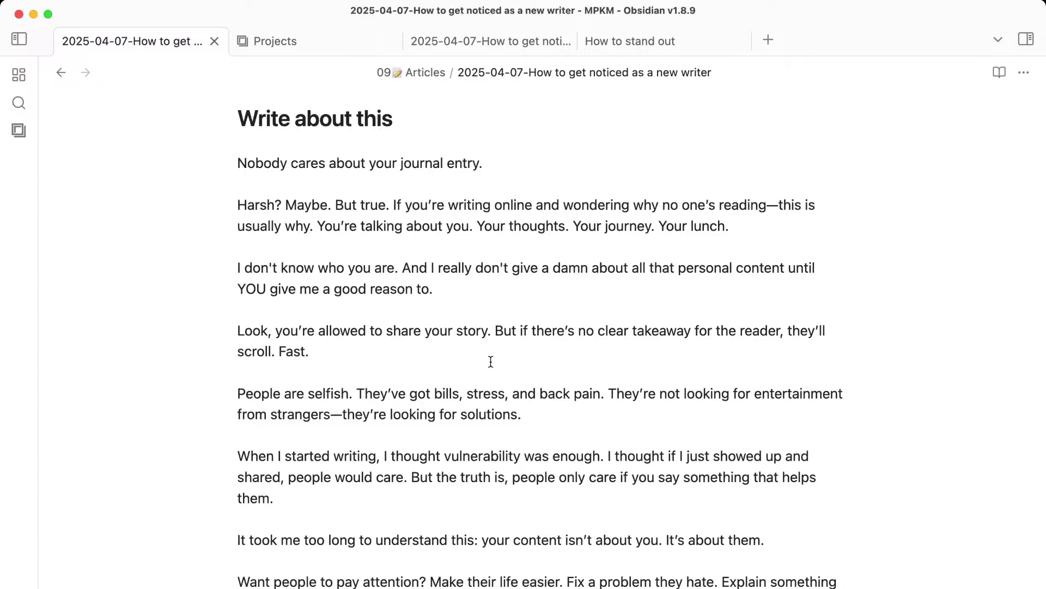
pyautogui.click(495, 331)
pyautogui.press('Return')
pyautogui.press('Return')
pyautogui.moveTo(645, 373); pyautogui.dragTo(527, 372)
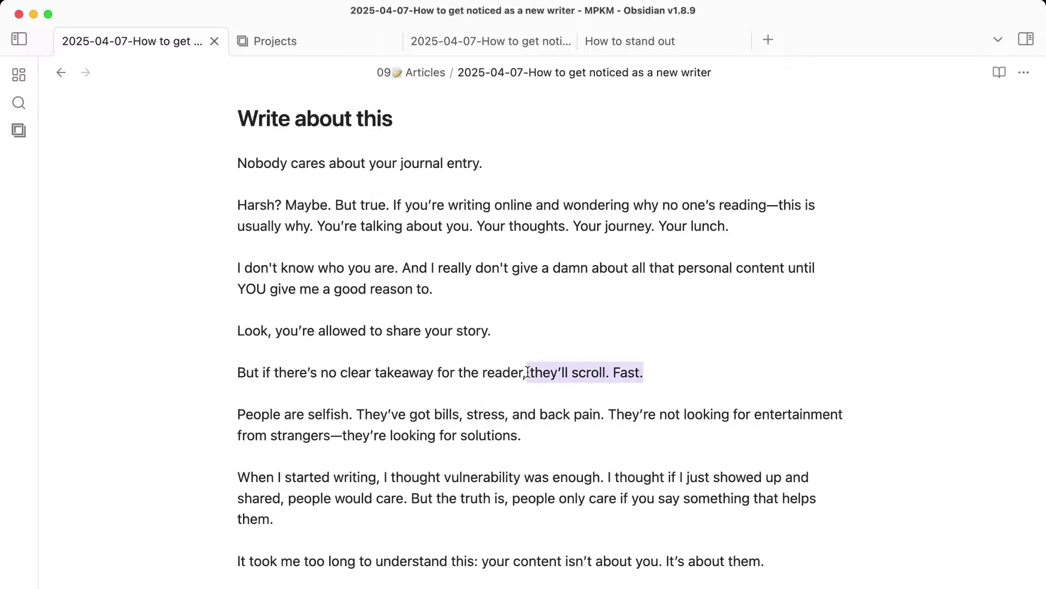
pyautogui.click(527, 372)
pyautogui.click(643, 374)
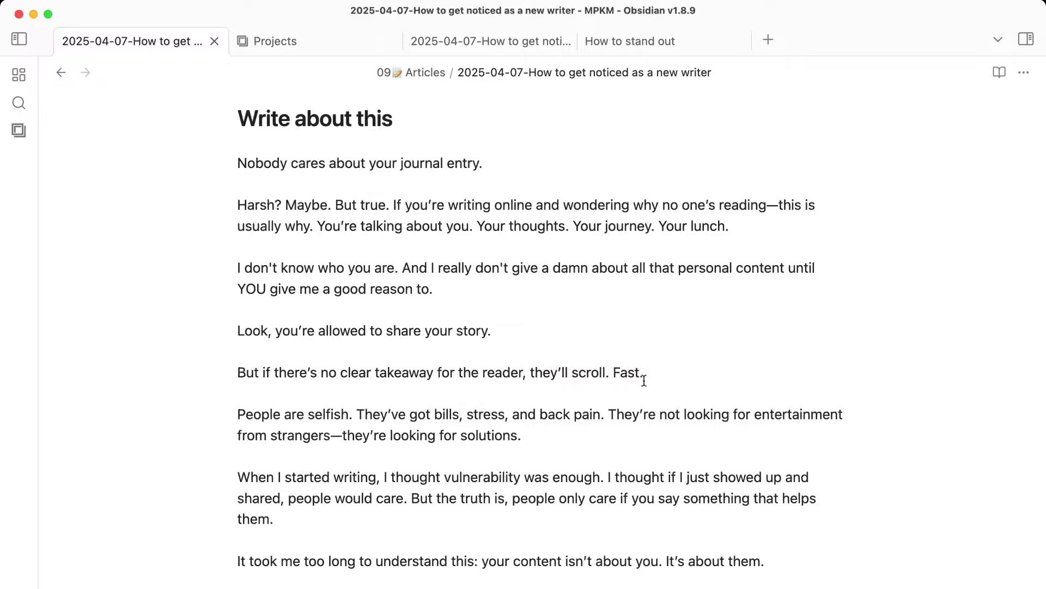
pyautogui.scroll(-1, 658, 432)
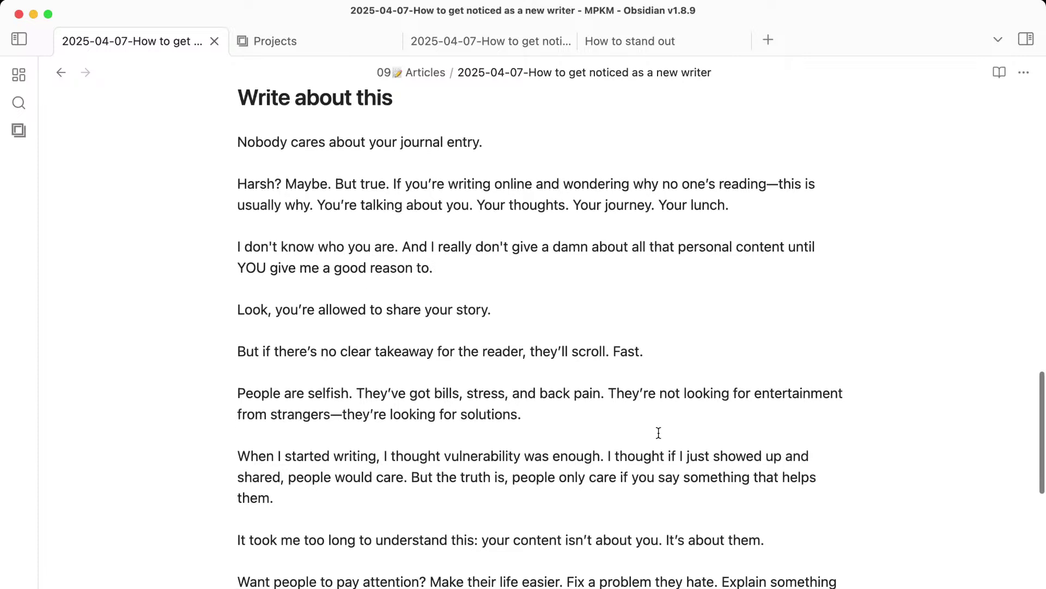
pyautogui.scroll(-3, 659, 432)
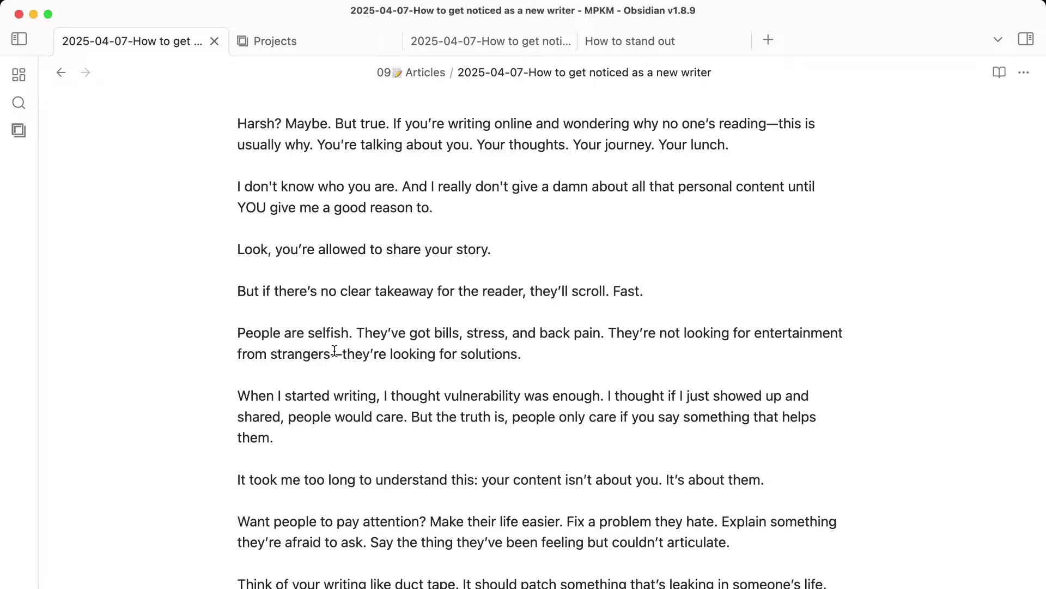
pyautogui.moveTo(561, 354); pyautogui.dragTo(603, 341)
pyautogui.click(604, 342)
pyautogui.moveTo(343, 354); pyautogui.dragTo(549, 353)
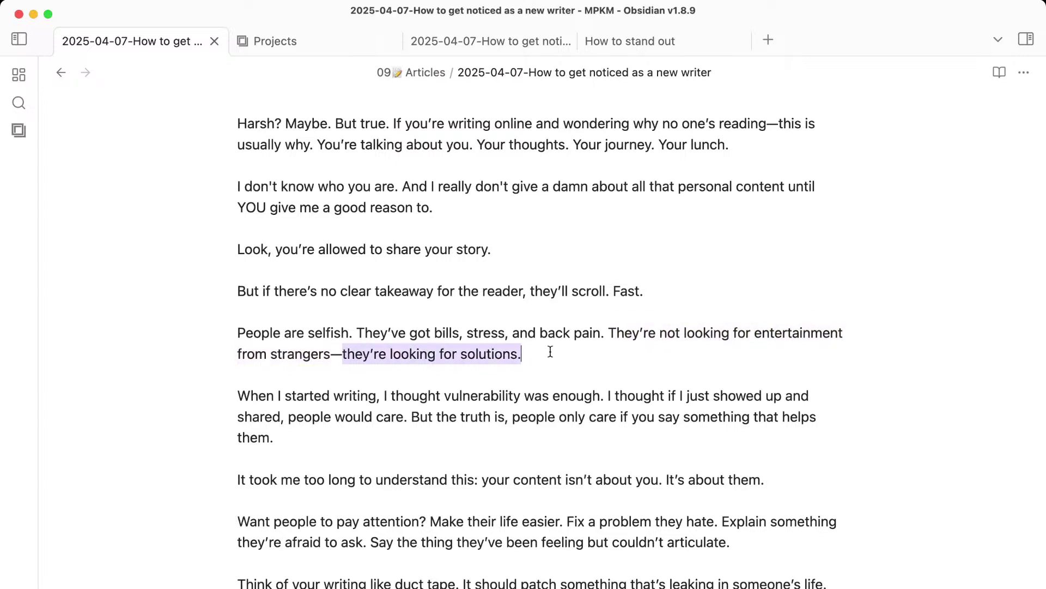
pyautogui.click(601, 347)
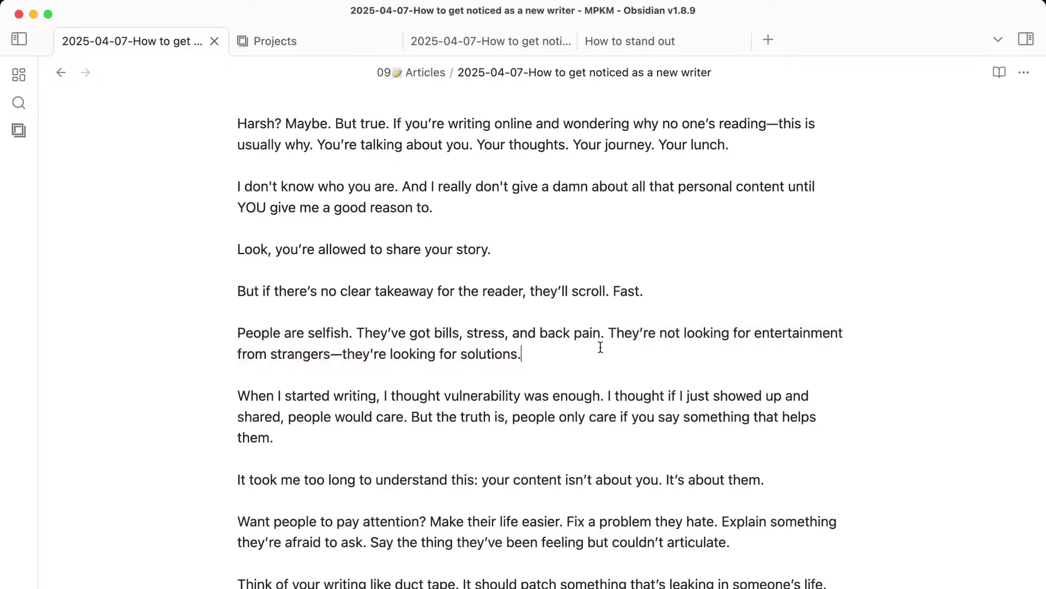
pyautogui.keyDown('shift'); pyautogui.click(662, 341); pyautogui.keyUp('shift')
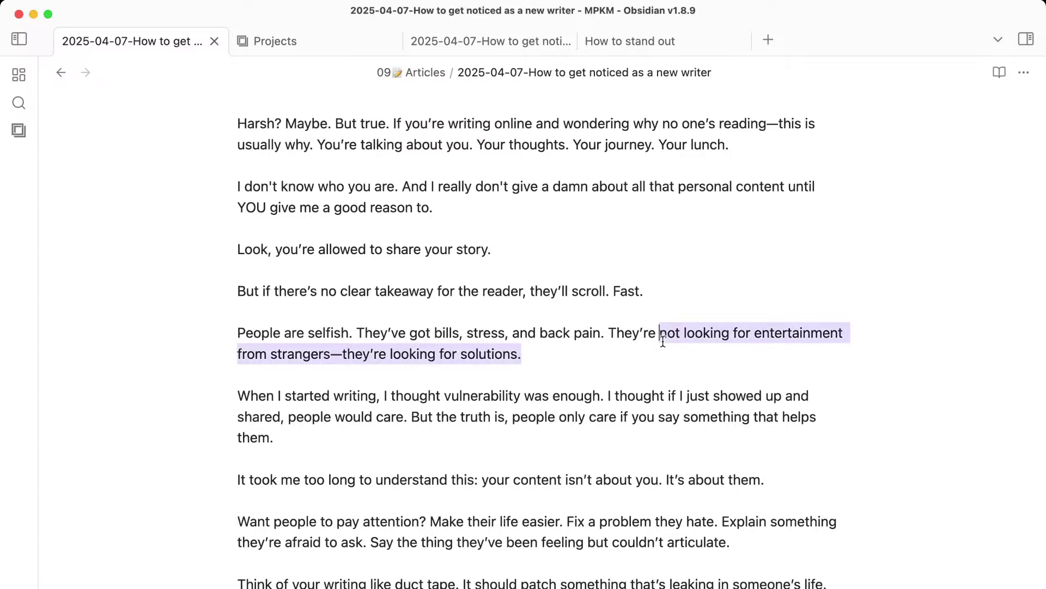
pyautogui.click(662, 341)
pyautogui.moveTo(344, 354); pyautogui.dragTo(656, 344)
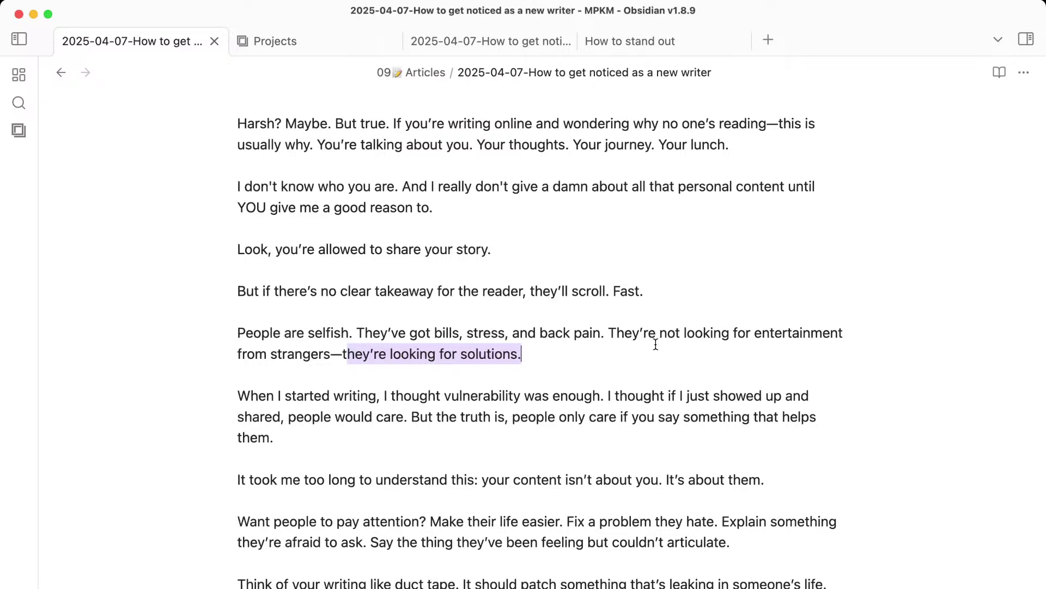
pyautogui.press('Right')
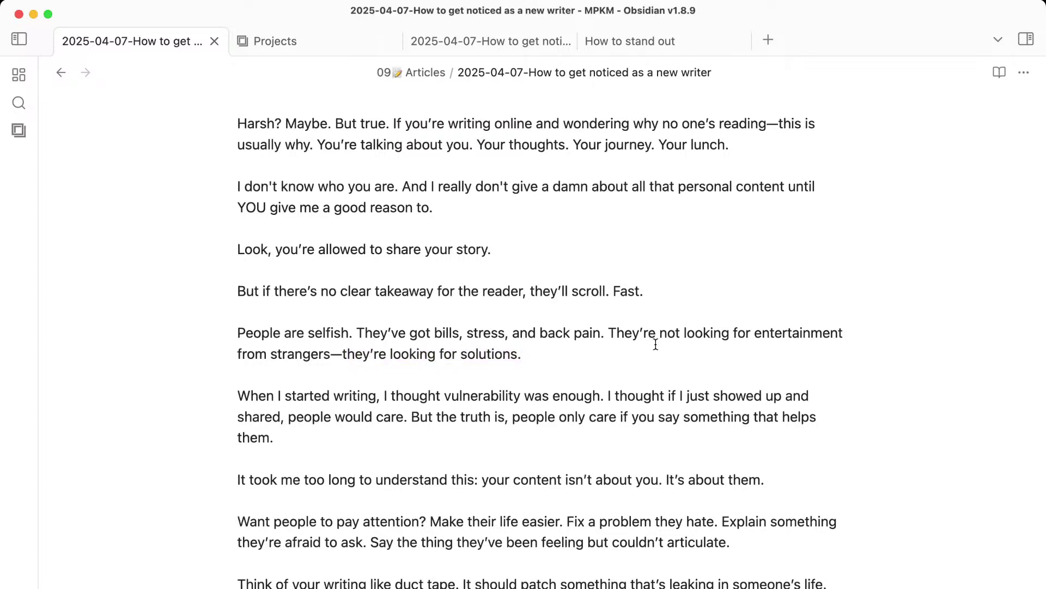
# Delete the sentence "They're not looking for entertainment from strangers—they're looking for solutions." from the "People are selfish" paragraph.
pyautogui.scroll(-2, 656, 344)
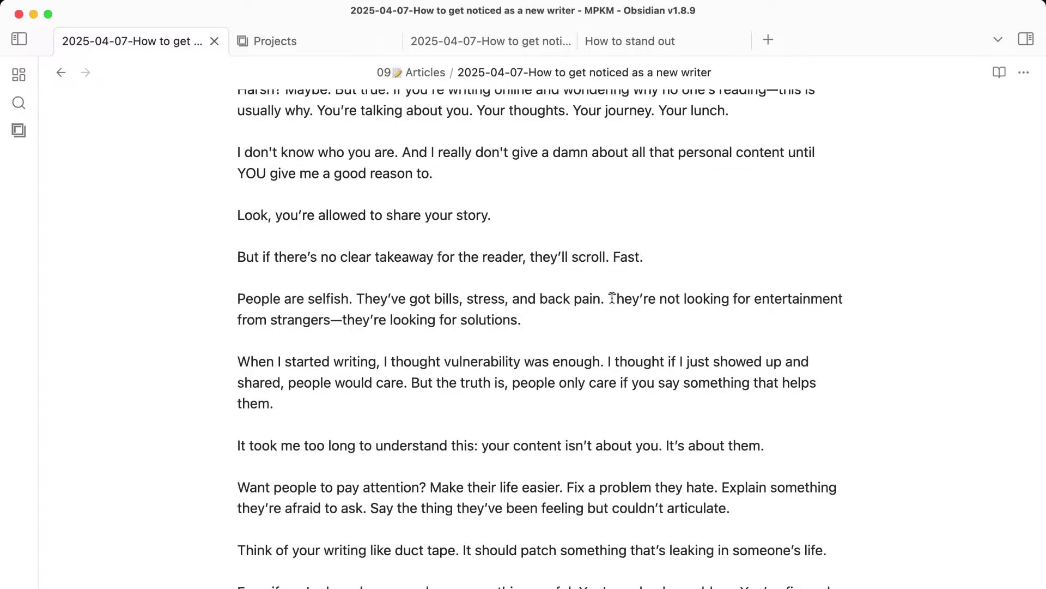
pyautogui.moveTo(608, 298); pyautogui.dragTo(522, 319)
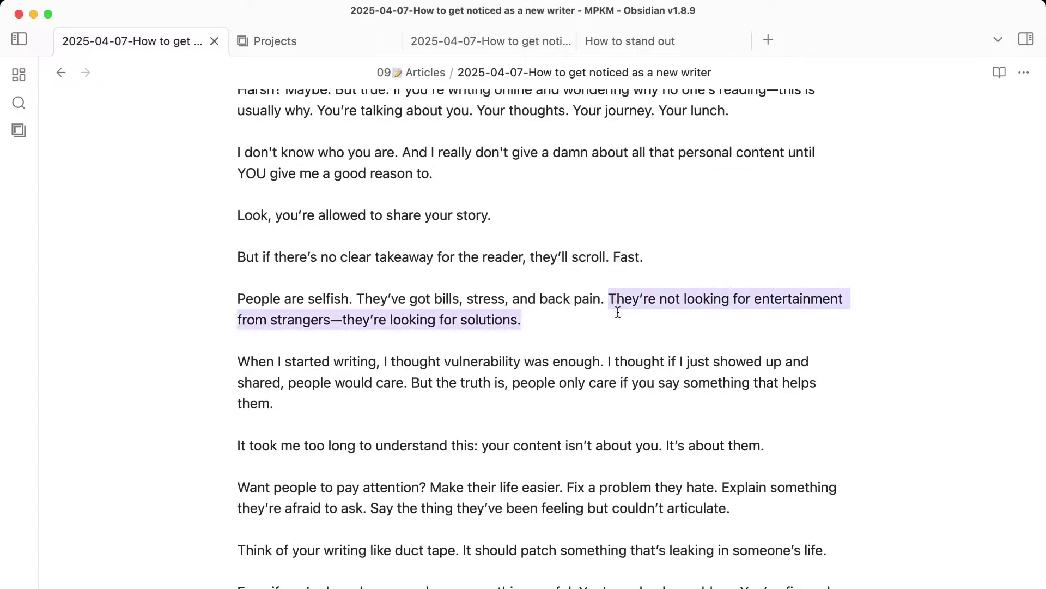
pyautogui.press('BackSpace')
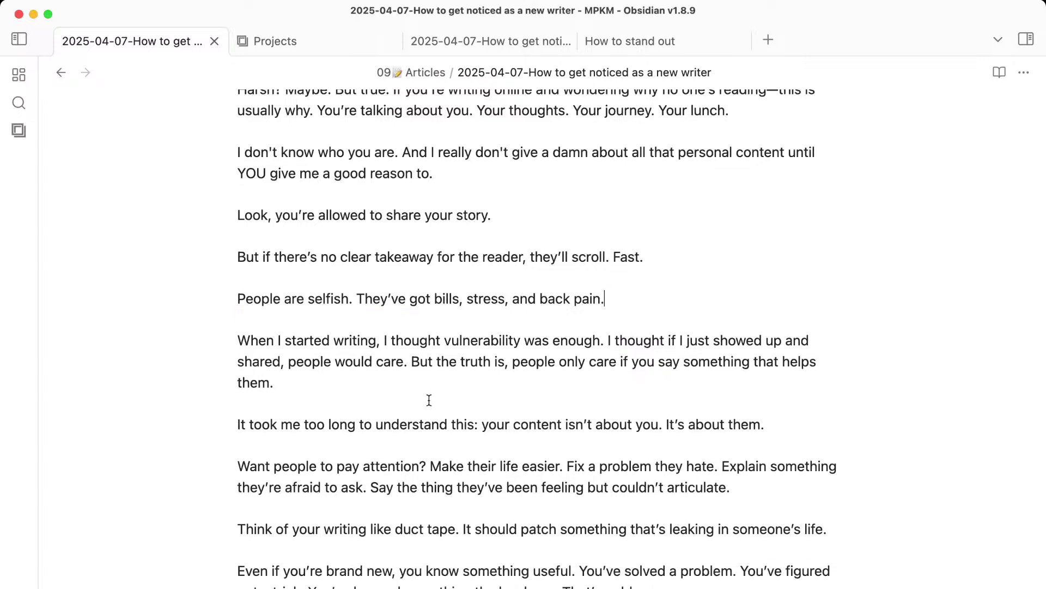
# Delete the text from "When I started writing" through "people would care." so the paragraph begins with "But the truth is".
pyautogui.scroll(-1, 491, 392)
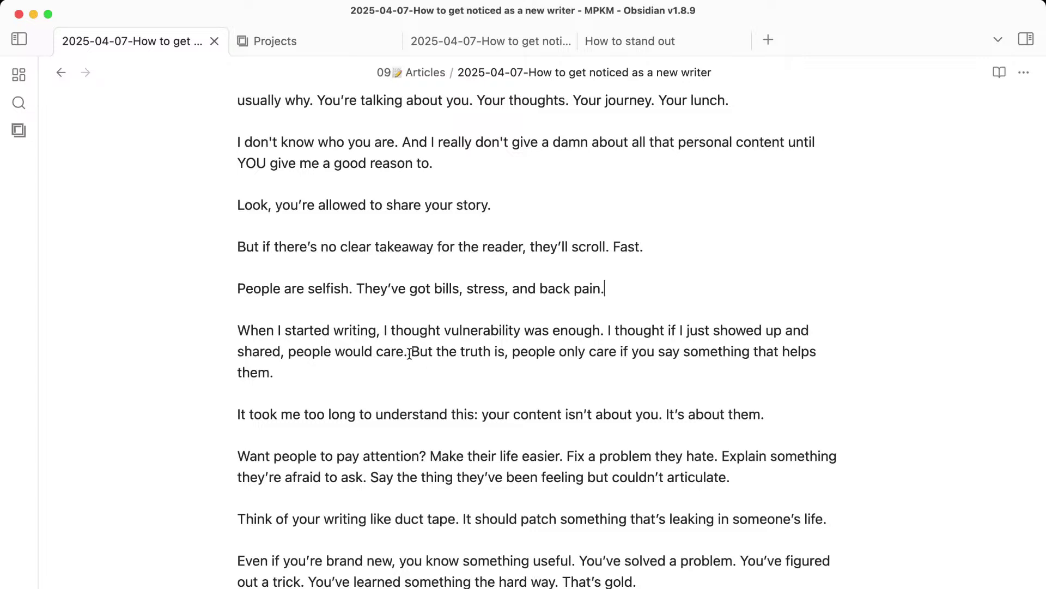
pyautogui.moveTo(410, 353); pyautogui.dragTo(224, 334)
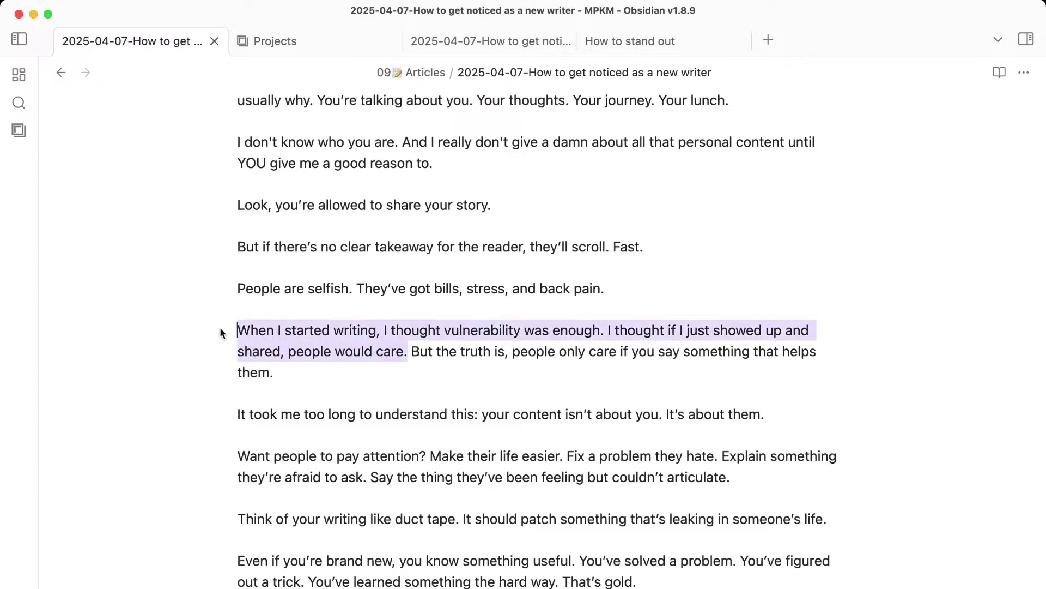
pyautogui.press('BackSpace')
pyautogui.press('Delete')
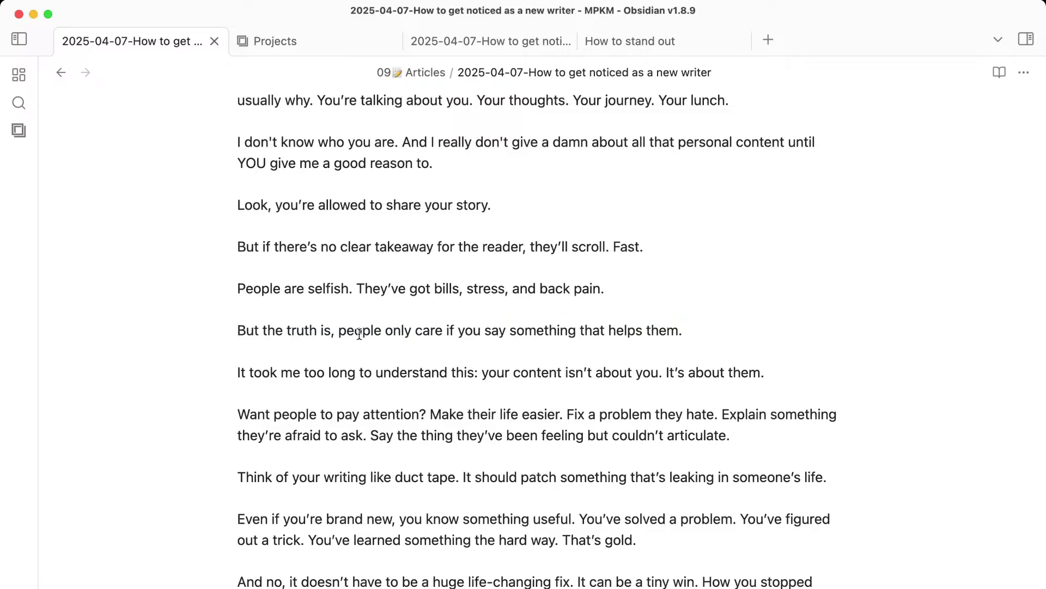
# Replace "But the truth is, people only" with "They'll only" and join that sentence to the "People are selfish" paragraph.
pyautogui.moveTo(387, 329); pyautogui.dragTo(703, 323)
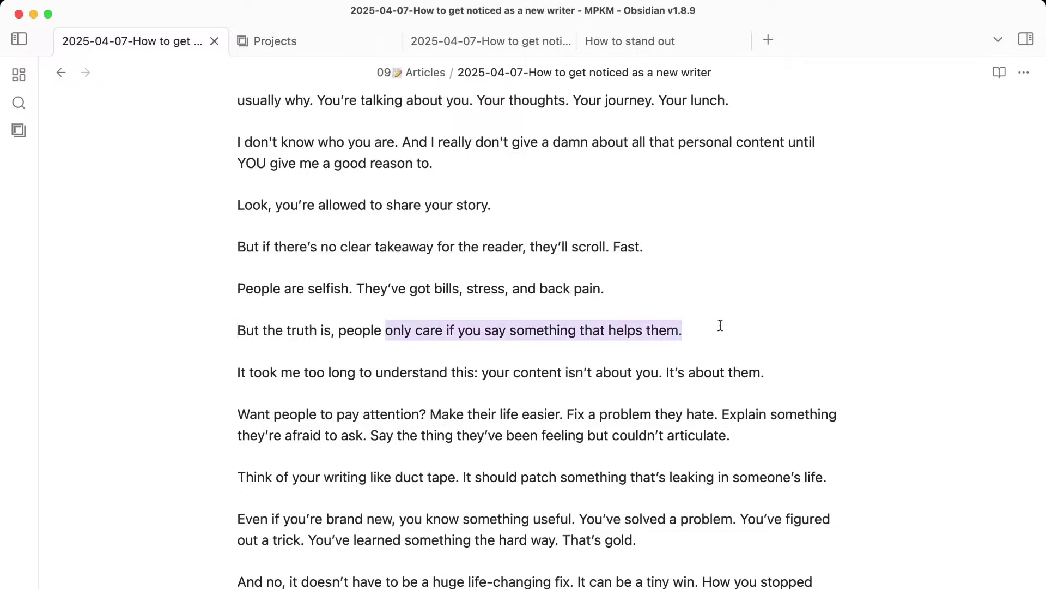
pyautogui.click(387, 334)
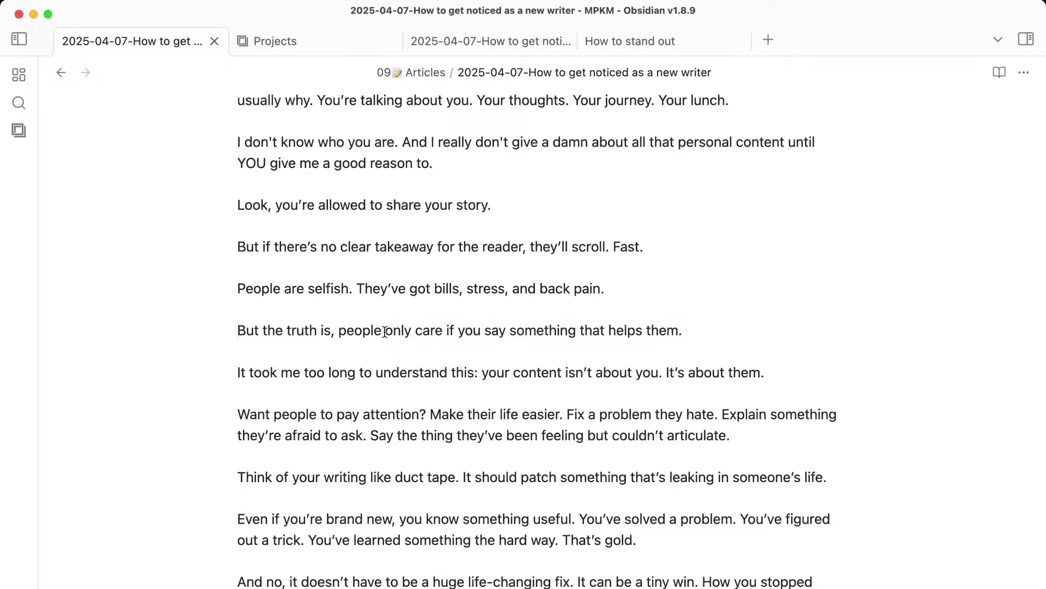
pyautogui.moveTo(410, 334); pyautogui.dragTo(81, 340)
pyautogui.write('They')
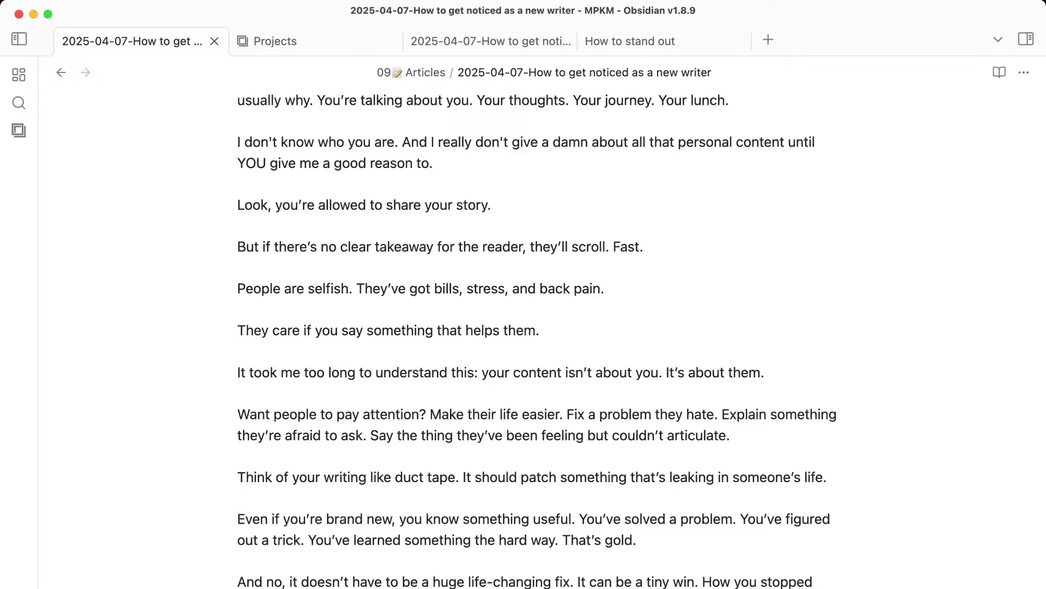
pyautogui.write("'ll only")
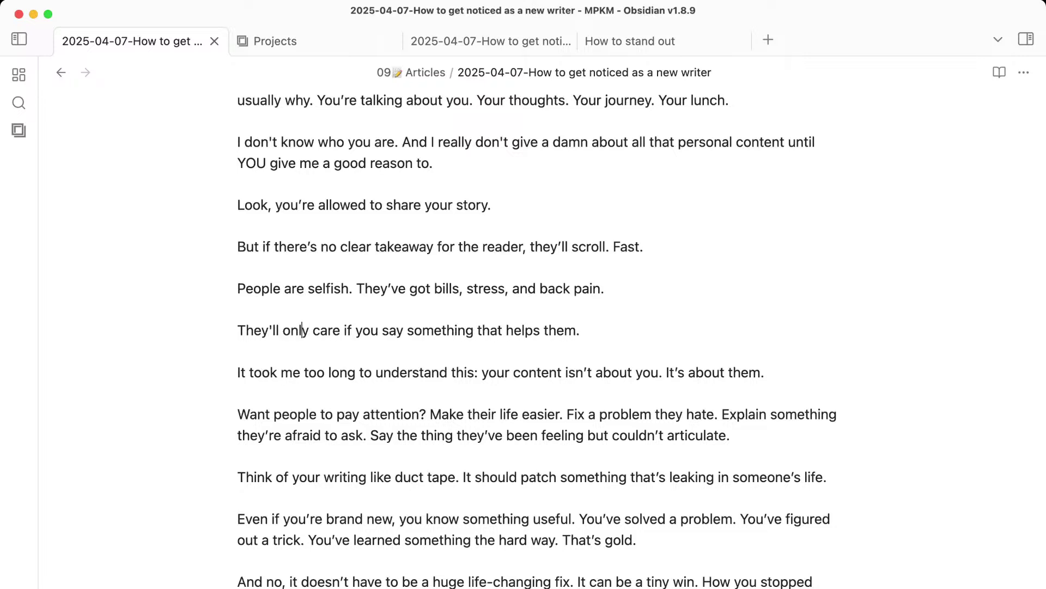
pyautogui.press('super+Left')
pyautogui.press('BackSpace')
pyautogui.press('BackSpace')
pyautogui.scroll(-2, 349, 362)
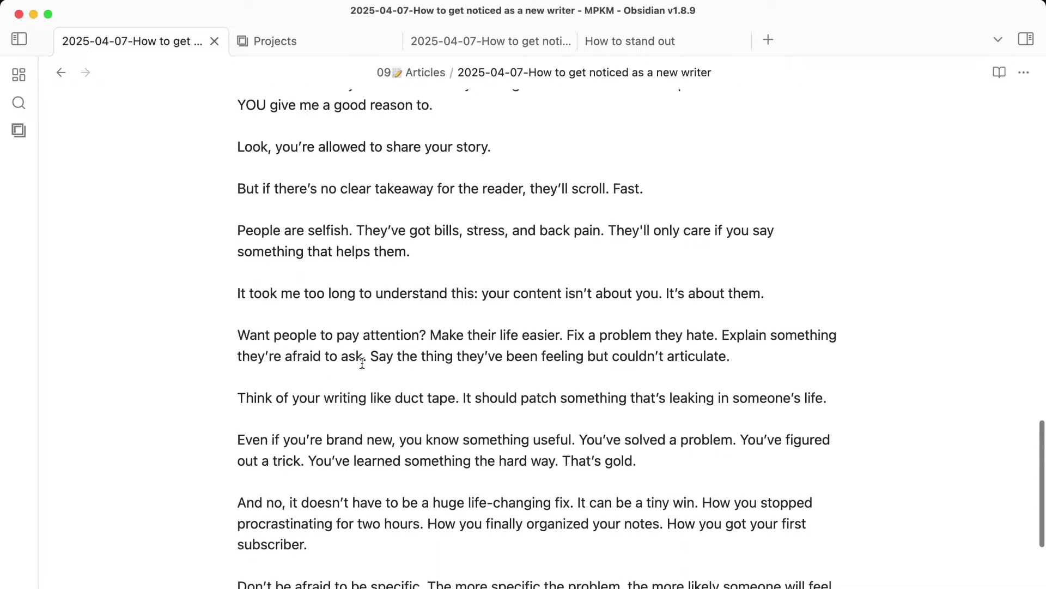
pyautogui.click(364, 334)
pyautogui.scroll(-1, 363, 333)
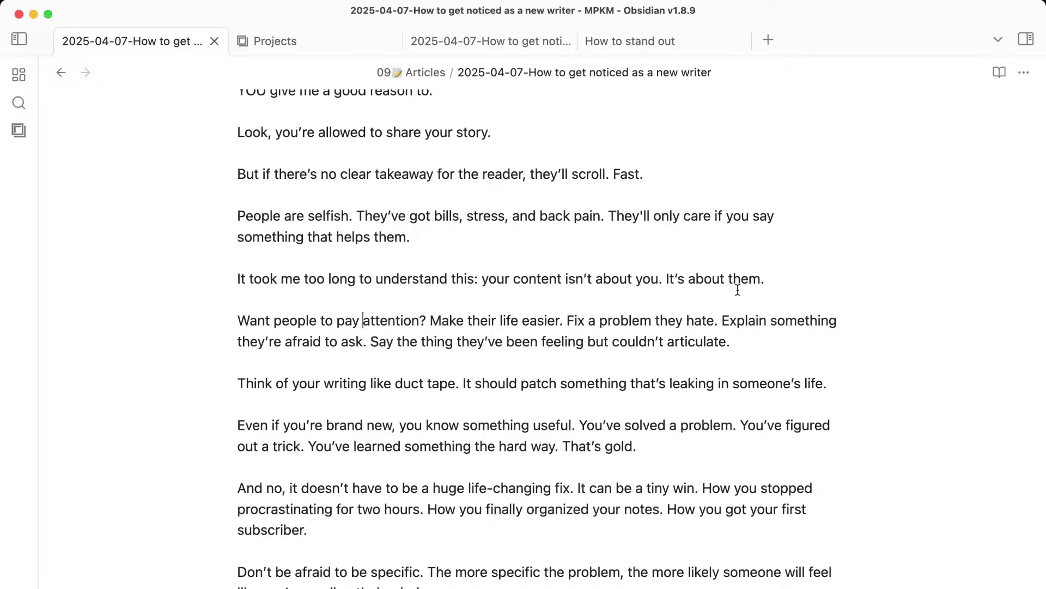
# Delete the "It took me too long to understand this" paragraph and the sentence "Explain something they're afraid to ask.".
pyautogui.tripleClick(722, 278)
pyautogui.press('BackSpace')
pyautogui.press('BackSpace')
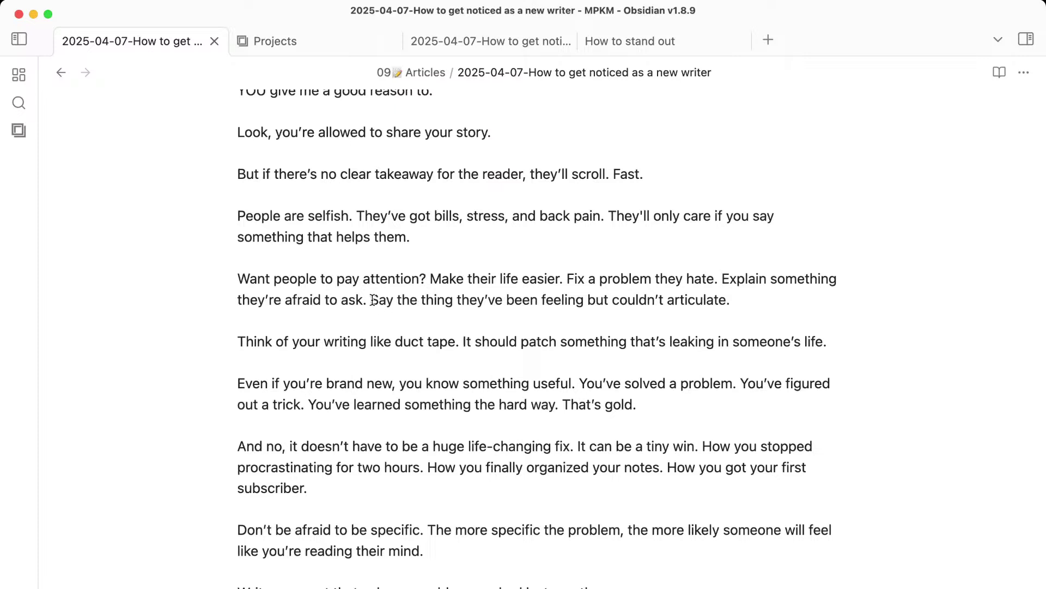
pyautogui.moveTo(372, 300); pyautogui.dragTo(722, 278)
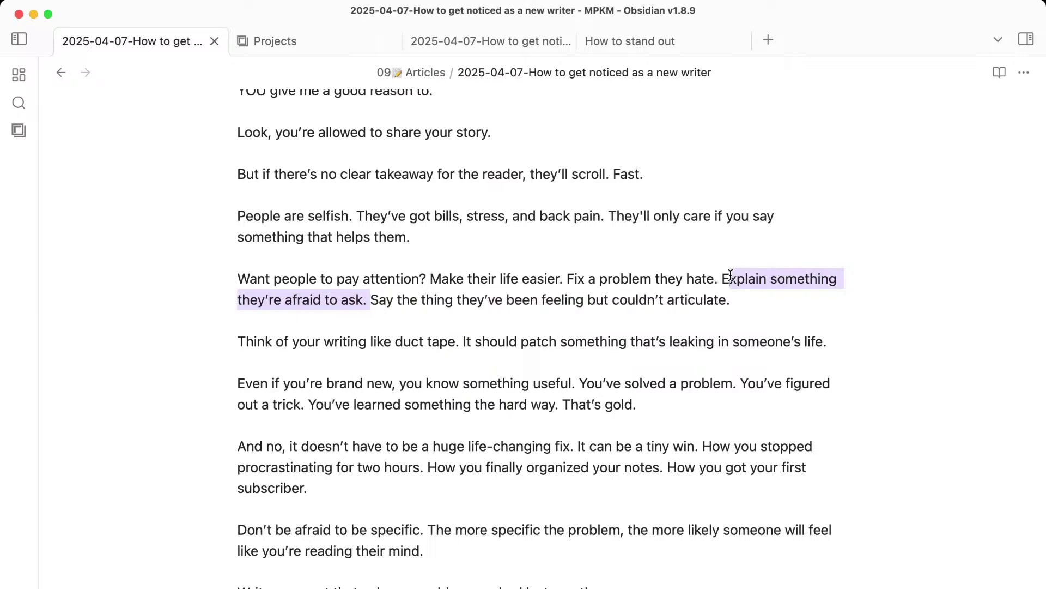
pyautogui.press('BackSpace')
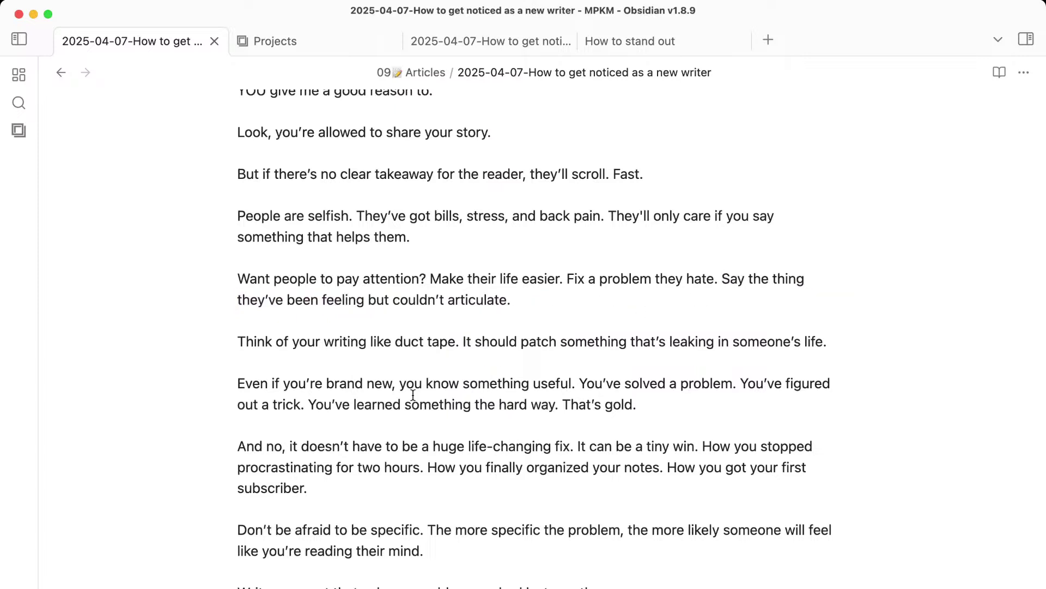
# Change "That's gold." to "That's the stuff you want to lead with." in the "Even if you're brand new" paragraph.
pyautogui.scroll(-3, 413, 395)
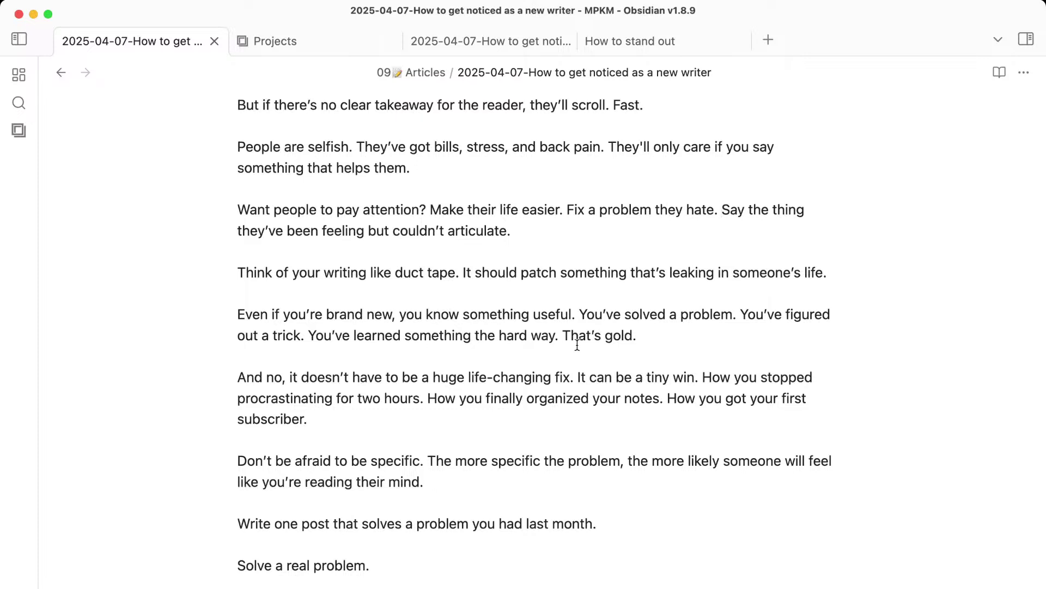
pyautogui.scroll(-1, 577, 345)
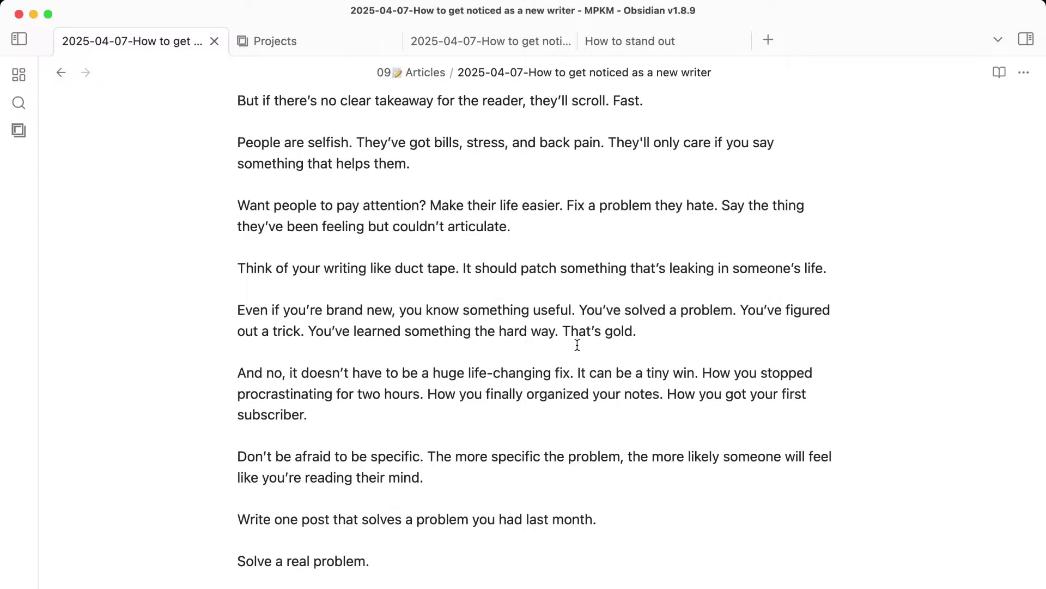
pyautogui.doubleClick(617, 331)
pyautogui.write('the stuff you want to lead with.')
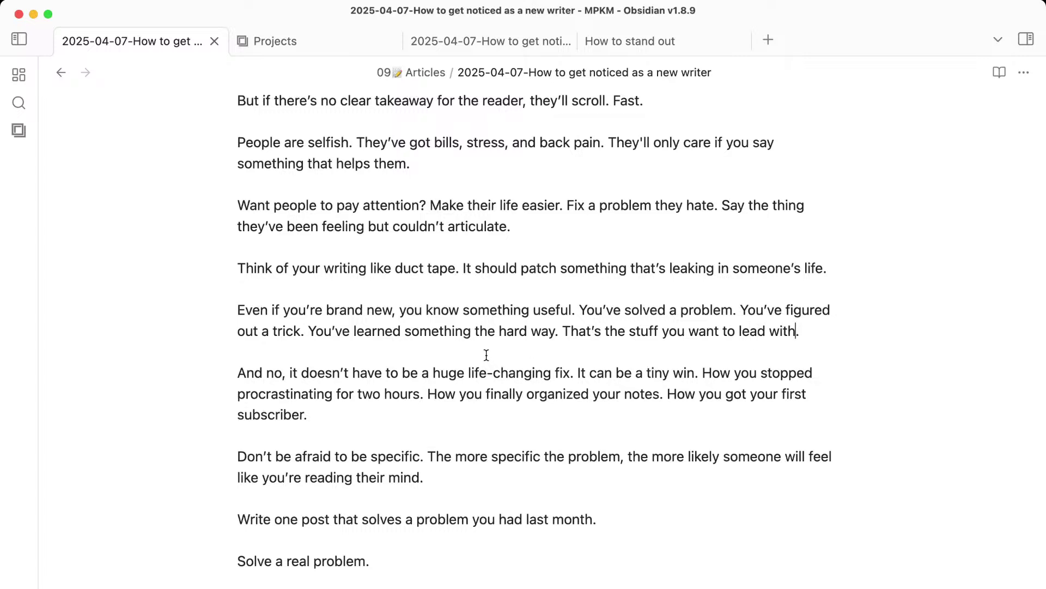
# Replace "And no, it" with "It" at the start of the "doesn't have to be a huge life-changing fix" paragraph.
pyautogui.moveTo(487, 354); pyautogui.dragTo(550, 431)
pyautogui.click(548, 428)
pyautogui.moveTo(298, 373); pyautogui.dragTo(184, 376)
pyautogui.write('It')
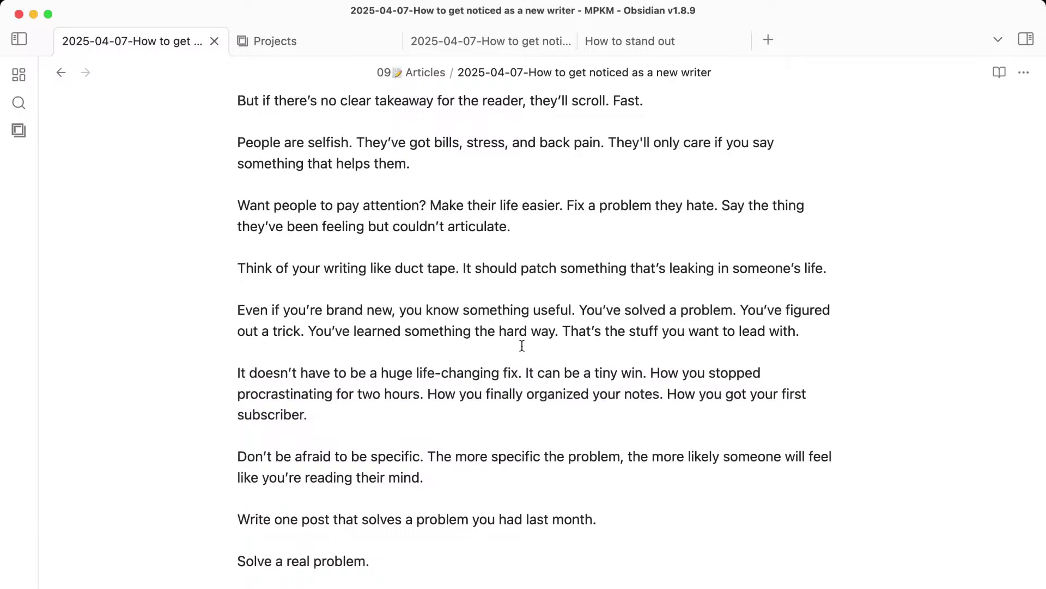
# Move the sentence "That's the stuff you want to lead with." into its own paragraph.
pyautogui.click(563, 332)
pyautogui.press('Return')
pyautogui.press('Return')
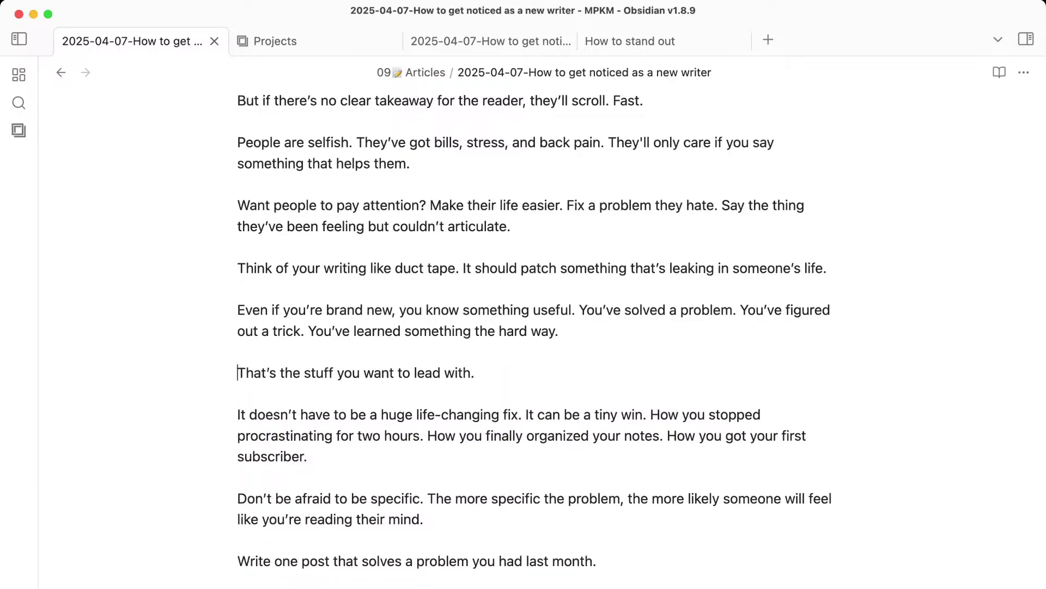
# Select the three "How you" example sentences after "It can be a tiny win." and switch to ChatGPT.
pyautogui.scroll(-3, 523, 443)
pyautogui.click(436, 384)
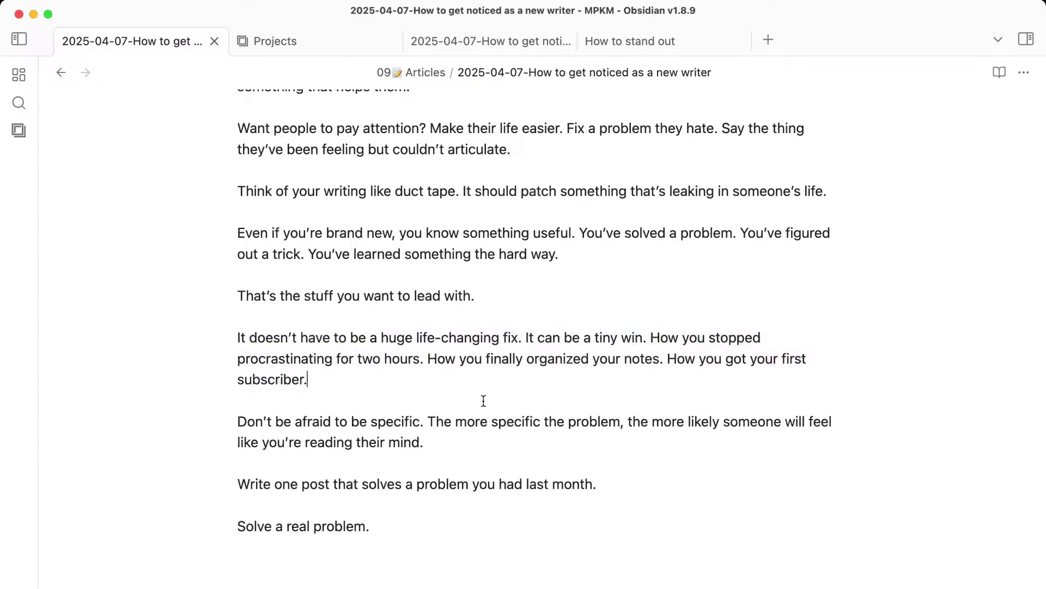
pyautogui.moveTo(670, 362); pyautogui.dragTo(648, 338)
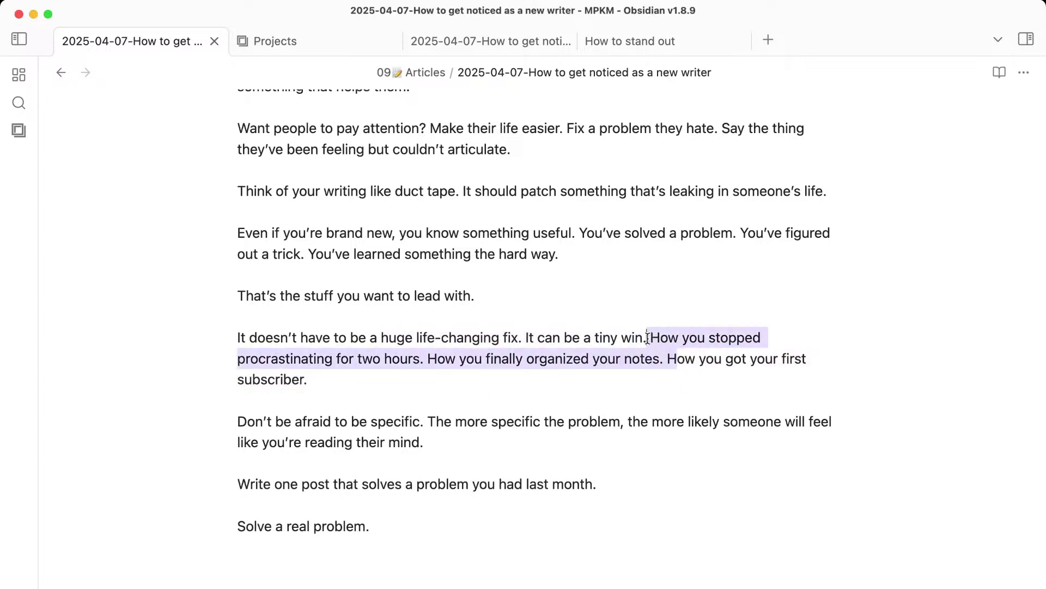
pyautogui.click(648, 338)
pyautogui.moveTo(425, 381); pyautogui.dragTo(238, 334)
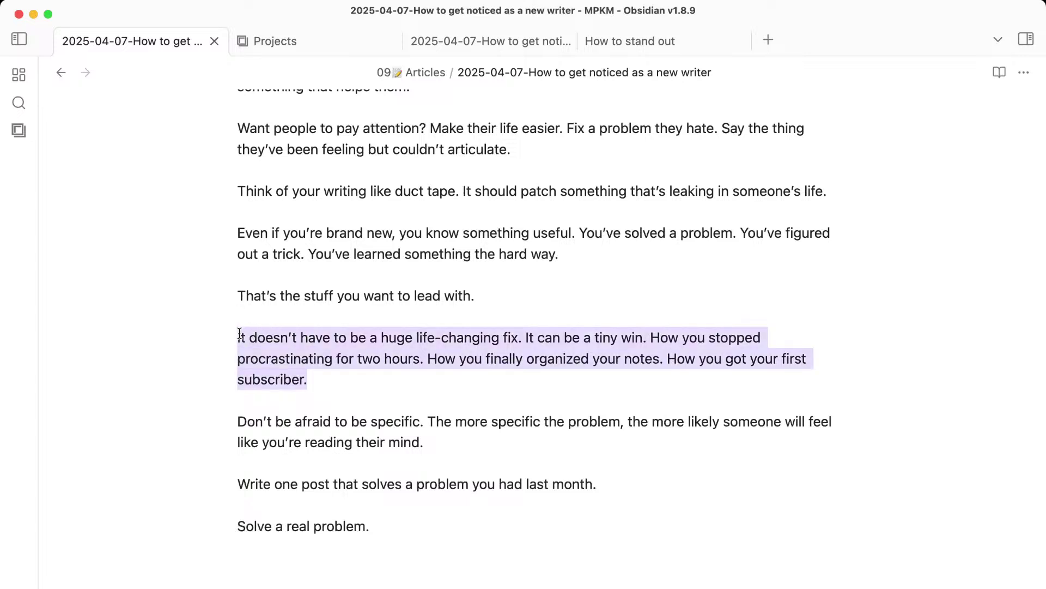
pyautogui.click(455, 385)
pyautogui.moveTo(455, 385); pyautogui.dragTo(652, 339)
pyautogui.press('super+Tab')
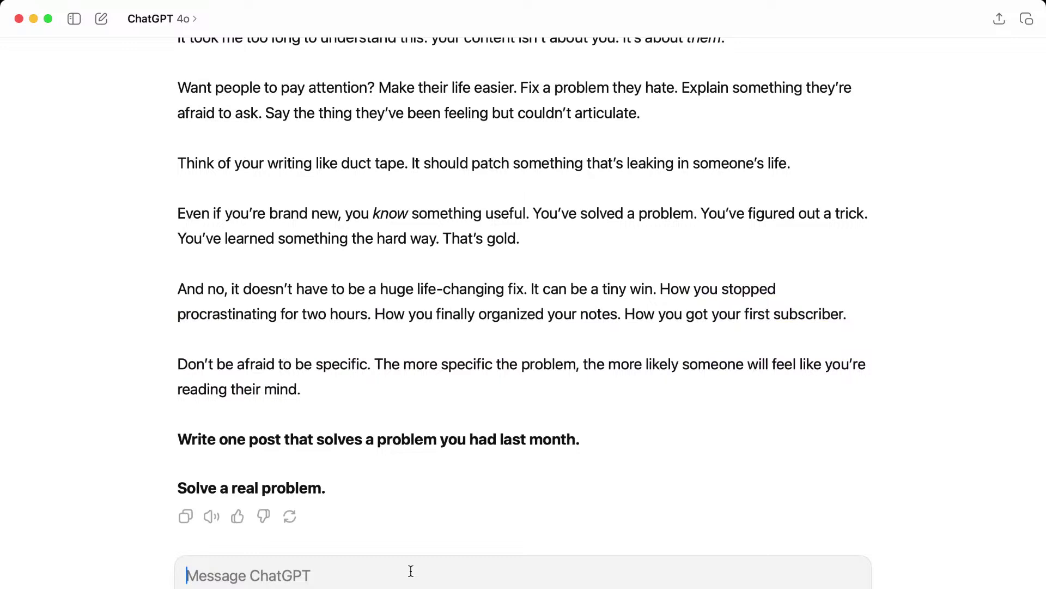
pyautogui.write('Make this a')
pyautogui.press('BackSpace')
pyautogui.write('in ')
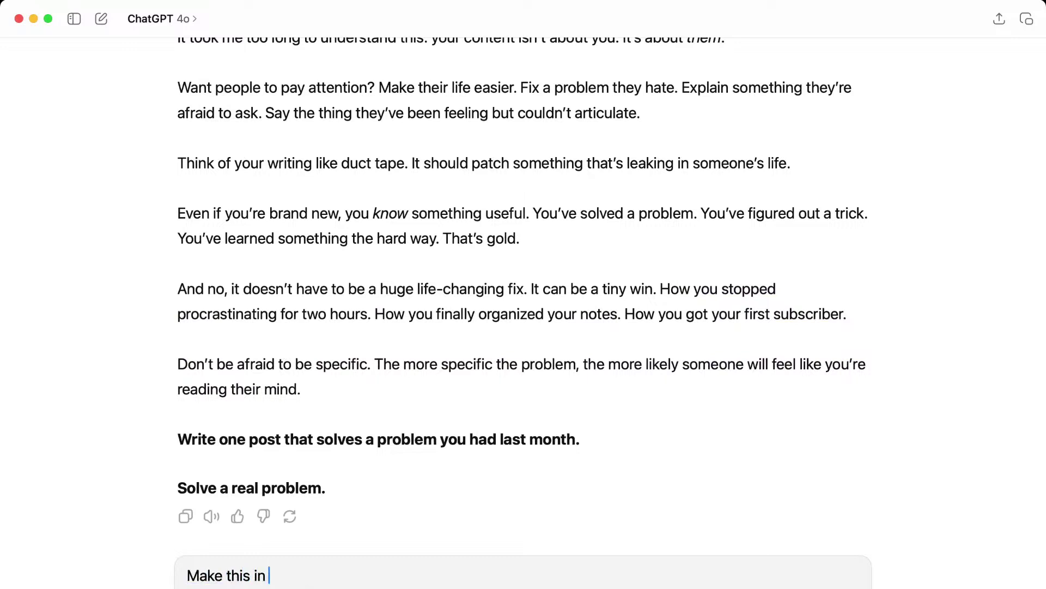
pyautogui.write('a variety of ')
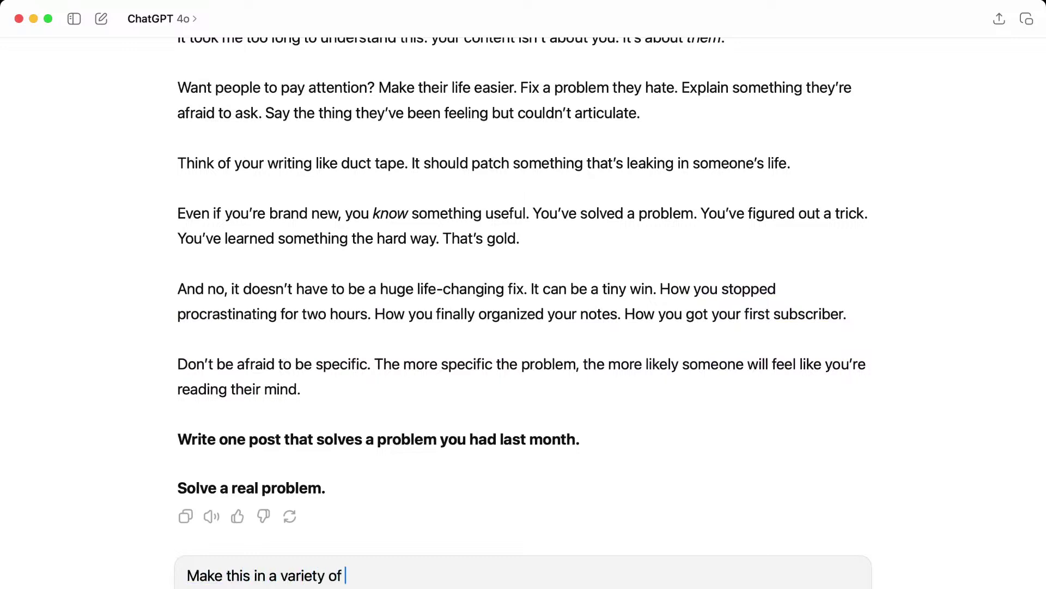
pyautogui.write('niches')
pyautogui.press('super+a')
pyautogui.write('chan')
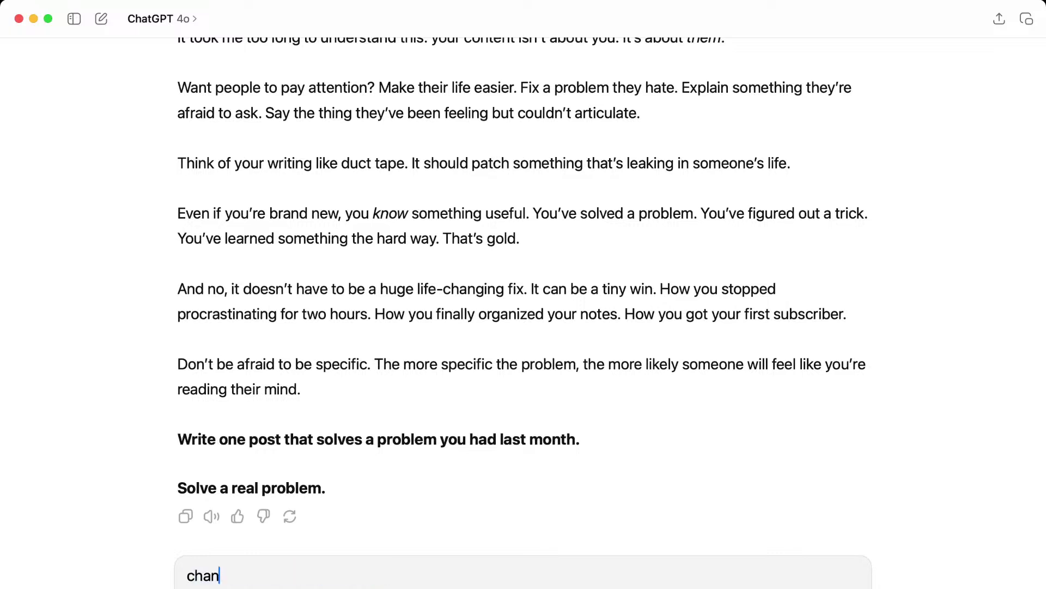
pyautogui.press('BackSpace')
pyautogui.press('BackSpace')
pyautogui.press('BackSpace')
pyautogui.press('BackSpace')
# Send ChatGPT the prompt "Change these examples to a variety of different niches.".
pyautogui.hotkey('alt', 'space')
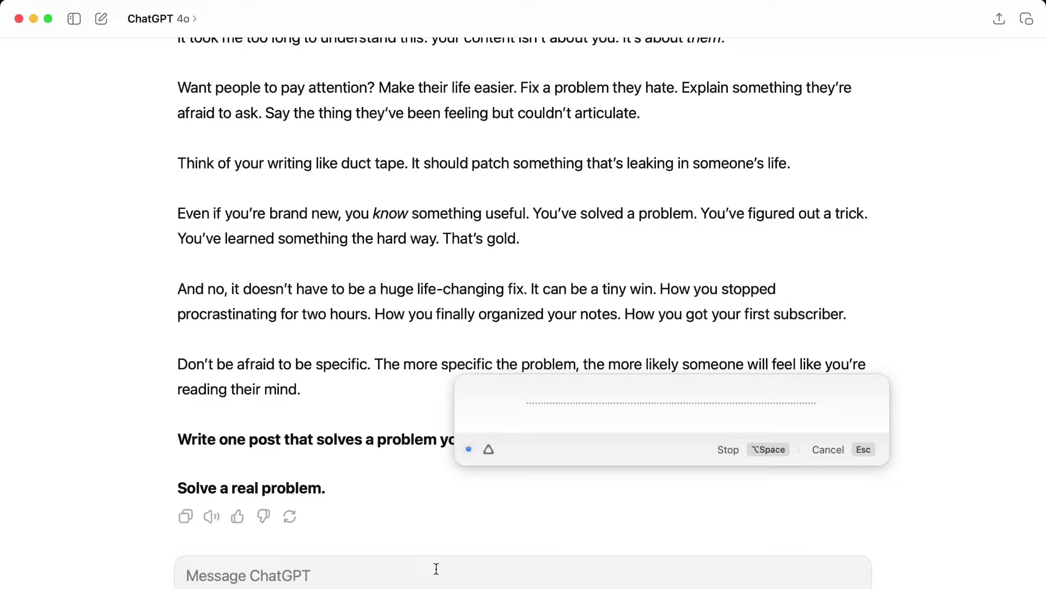
pyautogui.hotkey('alt', 'space')
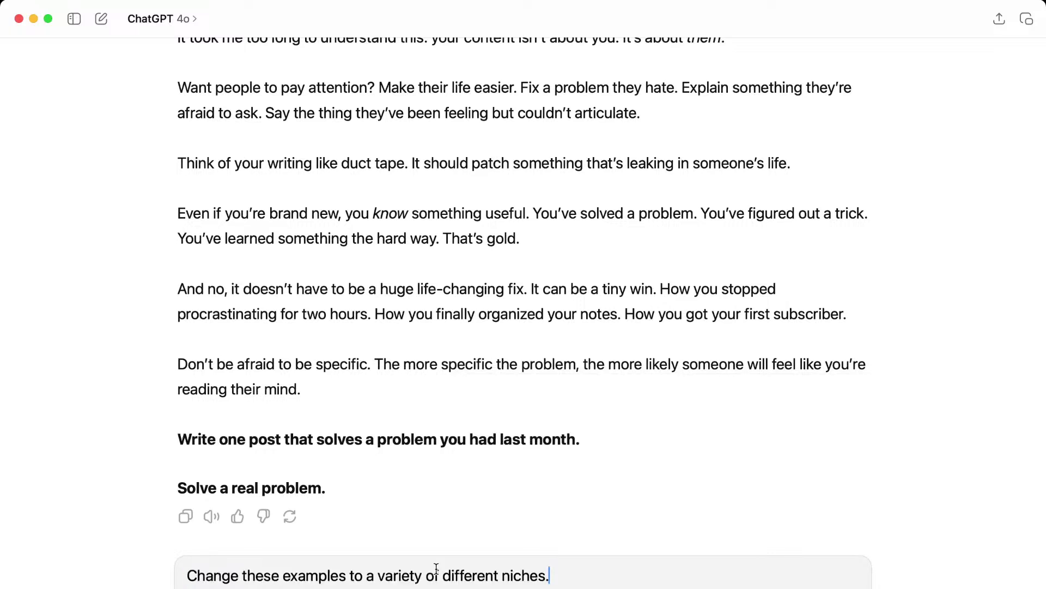
pyautogui.press('Return')
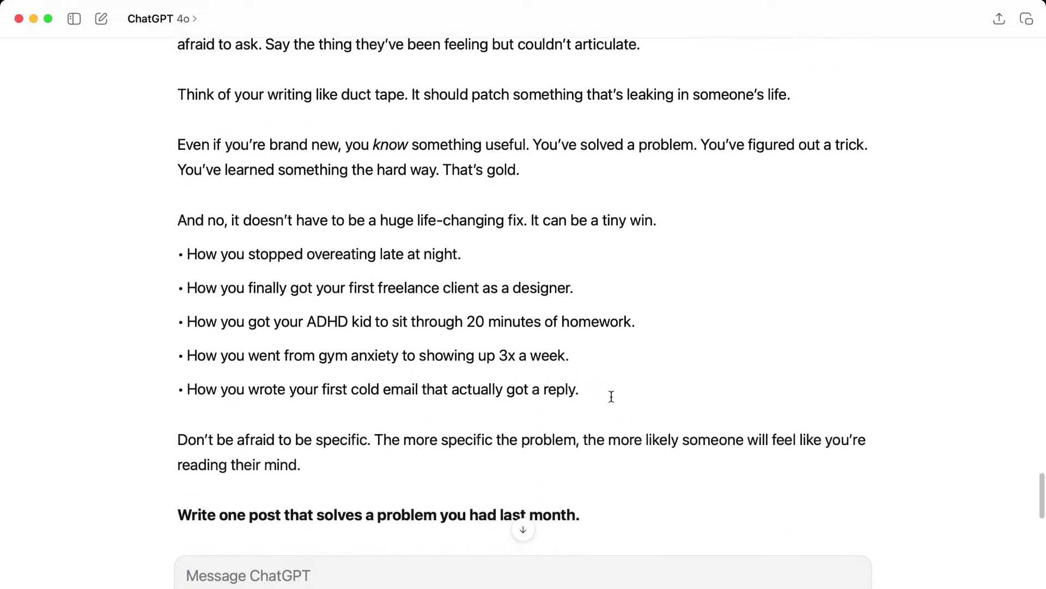
# Copy ChatGPT's five-bullet example list and paste it in Obsidian in place of the three "How you" sentences after "It can be a tiny win.".
pyautogui.moveTo(611, 397); pyautogui.dragTo(131, 234)
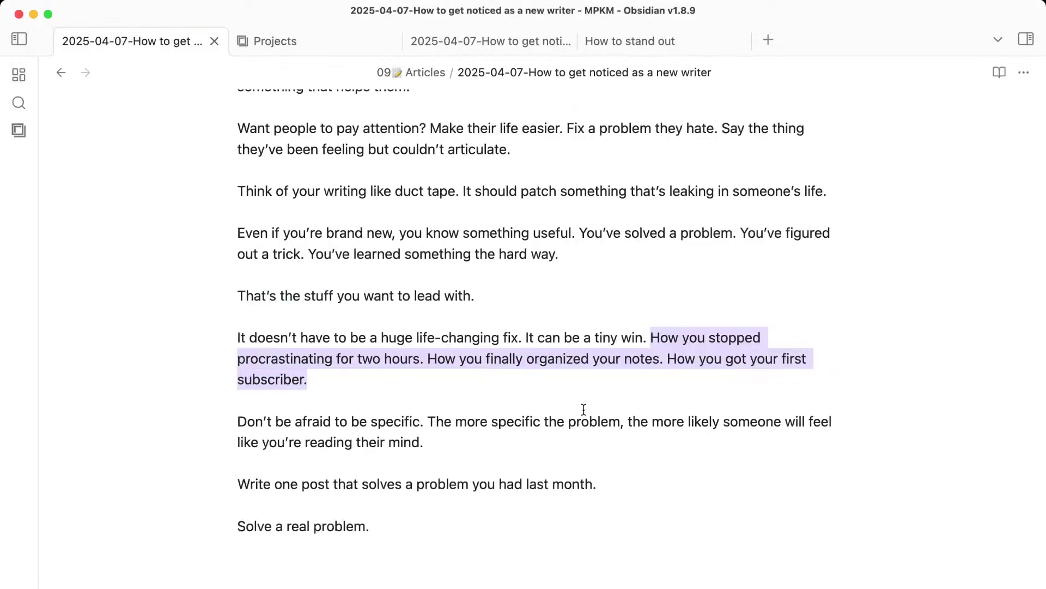
pyautogui.click(510, 408)
pyautogui.moveTo(767, 392); pyautogui.dragTo(647, 336)
pyautogui.write('- How you stopped overeating late at night.  - How you finally got your first freelance client as a designer.  - How you got your ADHD kid to sit through 20 minutes of homework.  - How you went from gym anxiety to showing up 3x a week.  - How you wrote your first cold email that actually got a reply.')
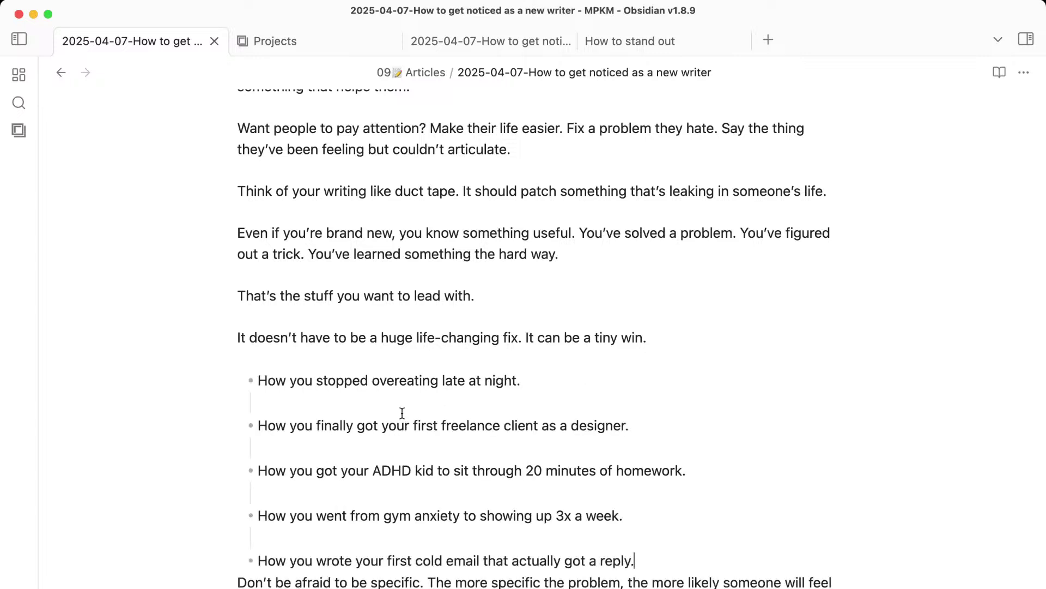
# Remove the blank lines between the five "How you" bullets.
pyautogui.click(300, 401)
pyautogui.press('BackSpace')
pyautogui.press('Down')
pyautogui.press('Down')
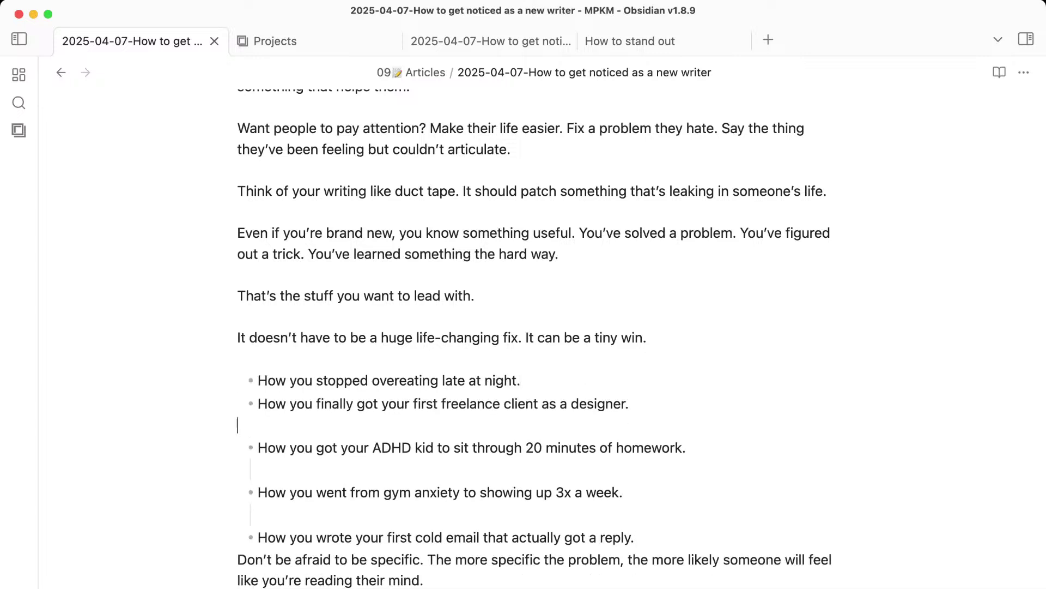
pyautogui.press('BackSpace')
pyautogui.press('Down')
pyautogui.press('Down')
pyautogui.press('BackSpace')
pyautogui.press('Down')
pyautogui.press('Down')
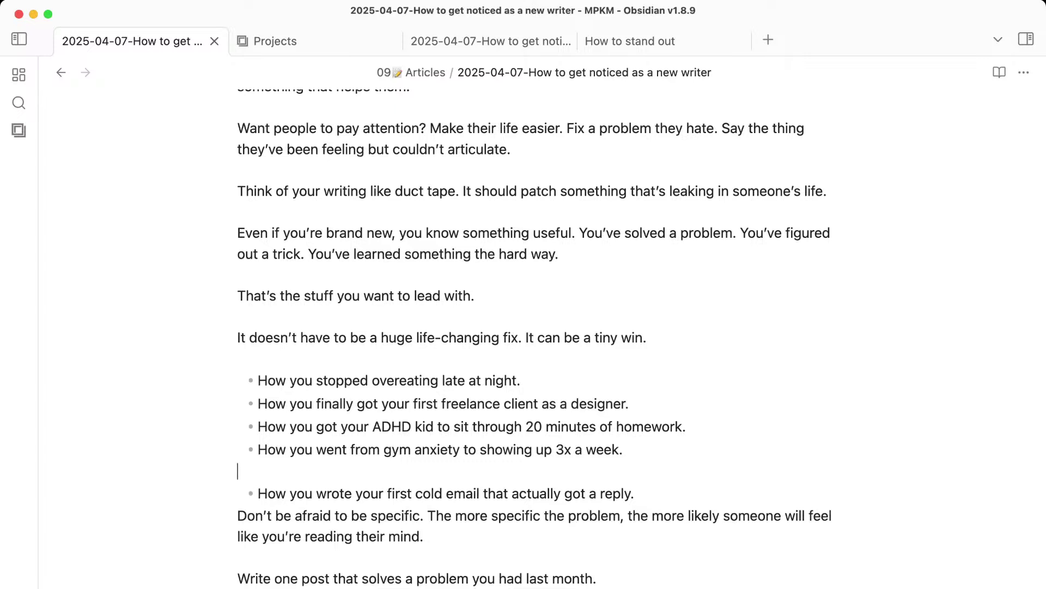
pyautogui.press('BackSpace')
# Reorder the bullets so the gym anxiety item is second and the cold email item sits just above the ADHD homework item.
pyautogui.hotkey('alt', 'Up')
pyautogui.hotkey('alt', 'Up')
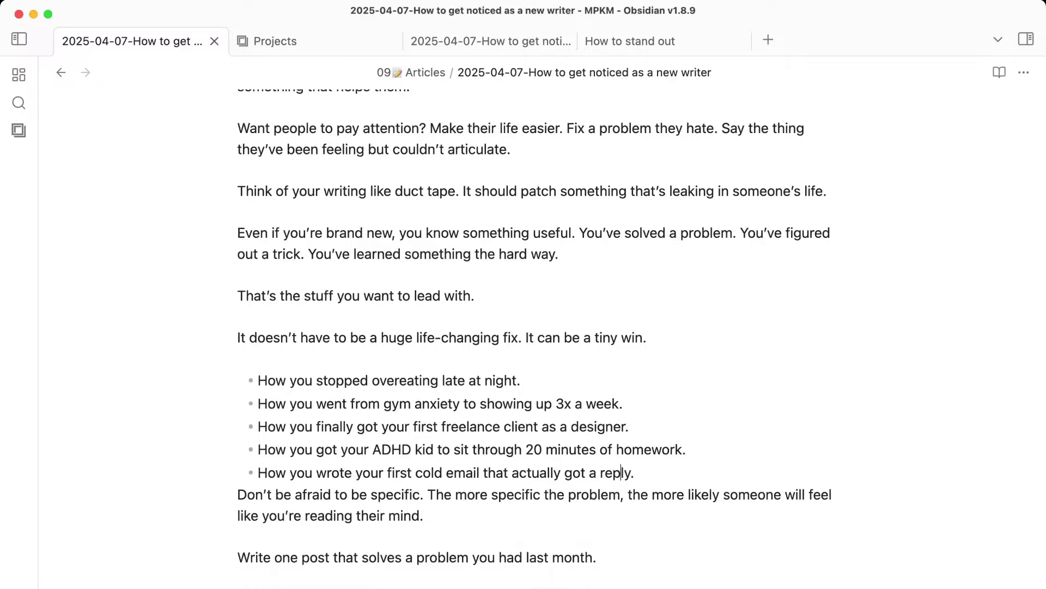
pyautogui.hotkey('alt', 'Up')
pyautogui.hotkey('alt', 'Up')
pyautogui.hotkey('alt', 'Down')
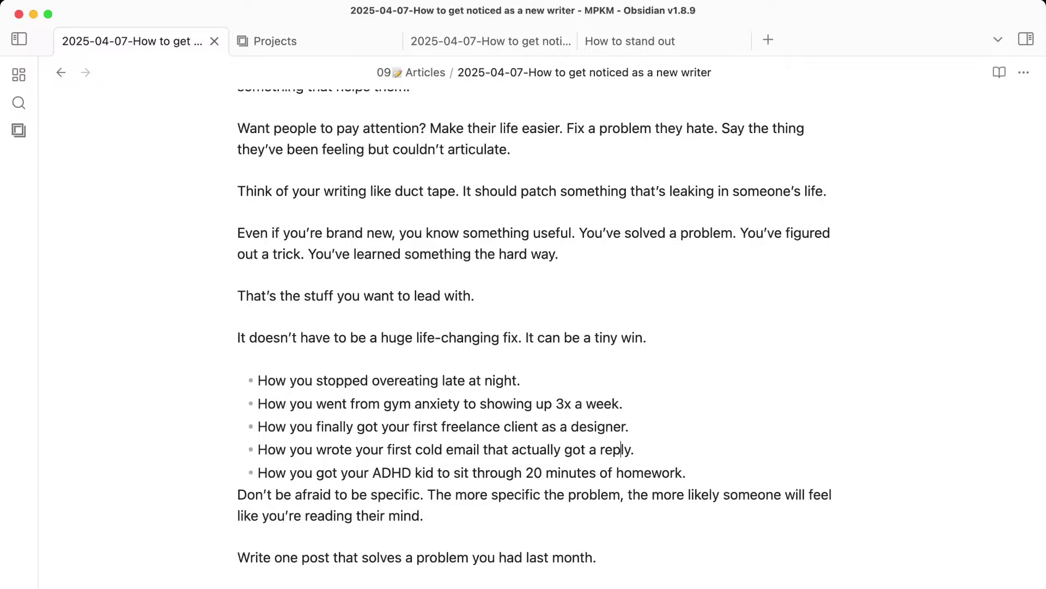
# Insert a blank line between the ADHD homework bullet and the "Don't be afraid to be specific" paragraph.
pyautogui.press('Up')
pyautogui.press('shift+super+Right')
pyautogui.press('Right')
pyautogui.press('Return')
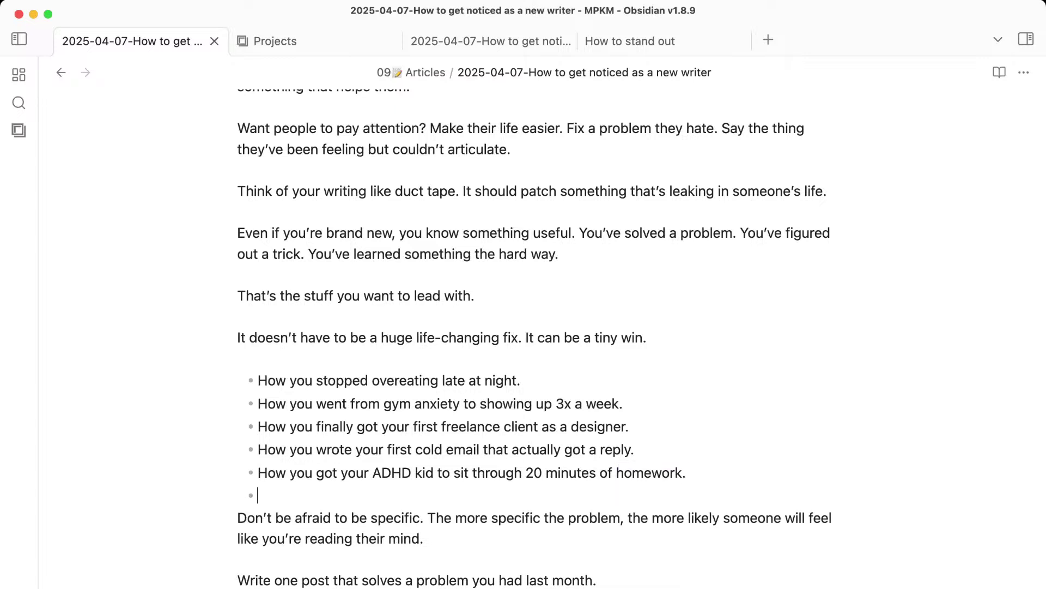
pyautogui.press('BackSpace')
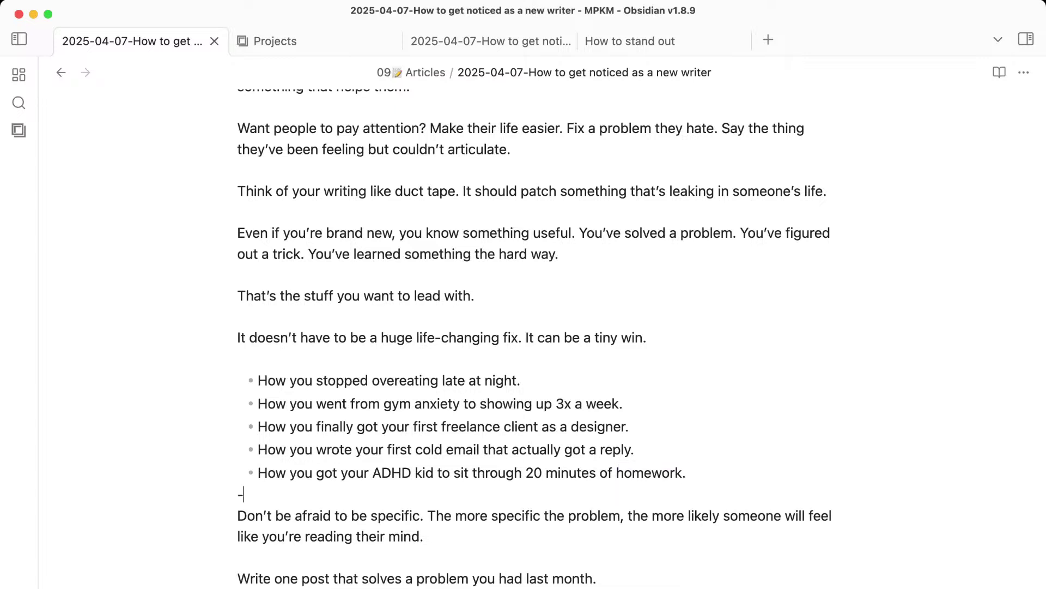
pyautogui.press('BackSpace')
# Cut the closing lines "Write one post that solves a problem you had last month." and "Solve a real problem.".
pyautogui.scroll(-2, 262, 475)
pyautogui.click(299, 505)
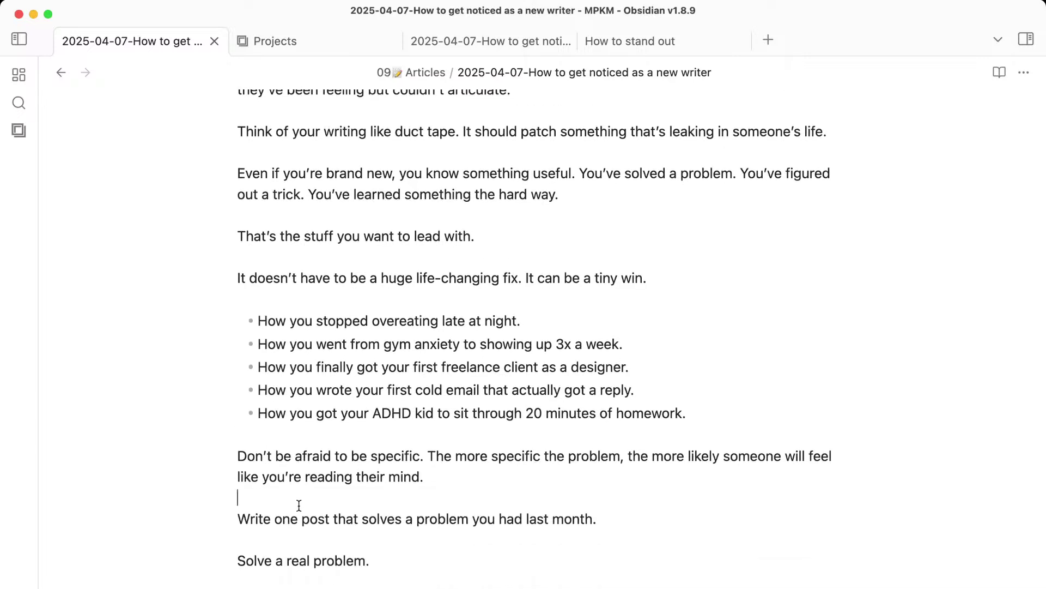
pyautogui.moveTo(298, 505); pyautogui.dragTo(479, 577)
pyautogui.press('super+x')
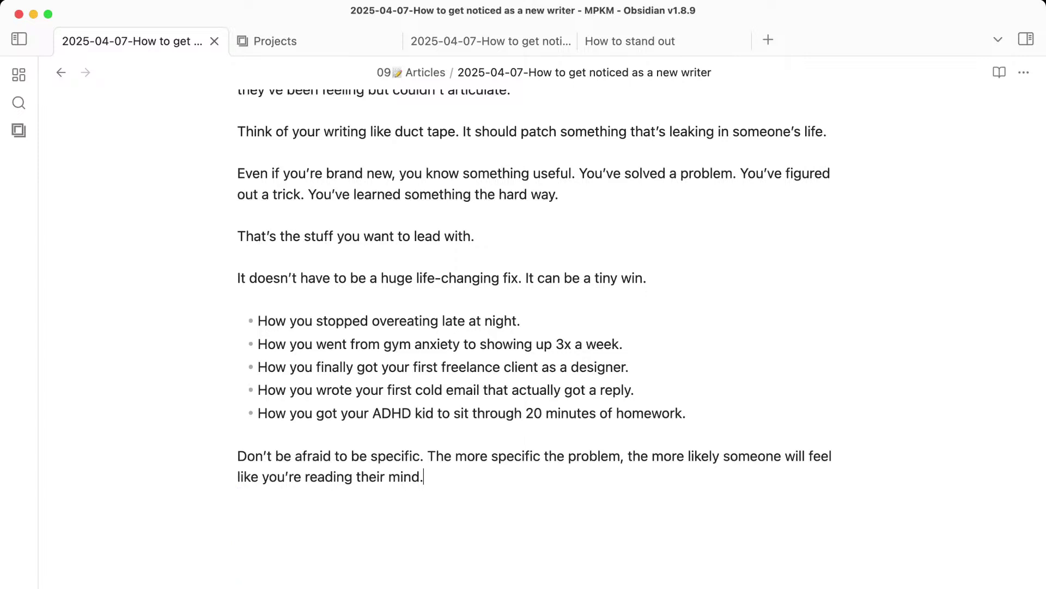
# Switch to ChatGPT and request the following section with the message "next".
pyautogui.press('super+Tab')
pyautogui.write('next')
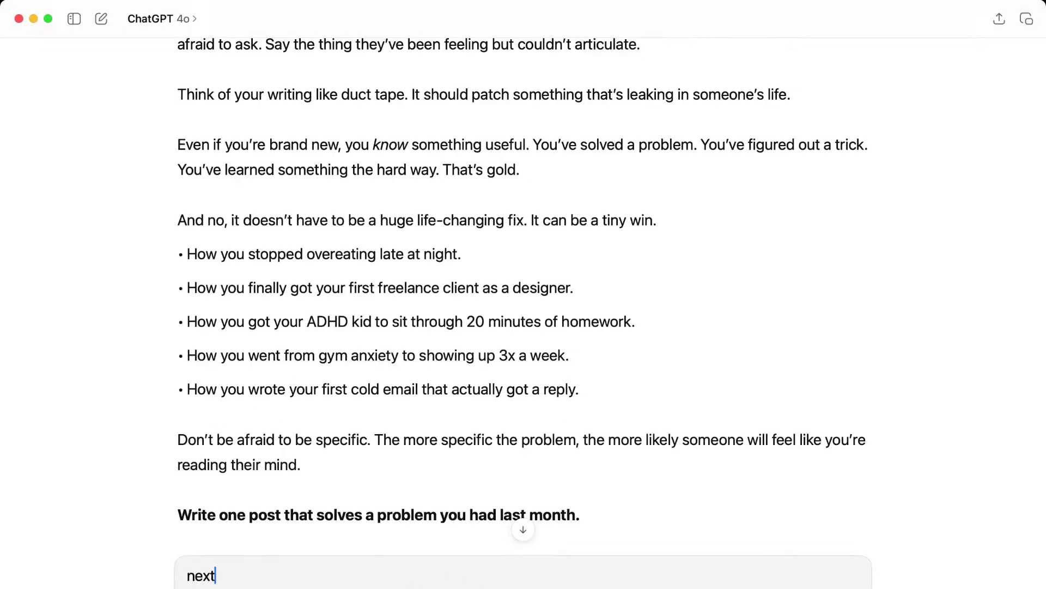
pyautogui.press('Return')
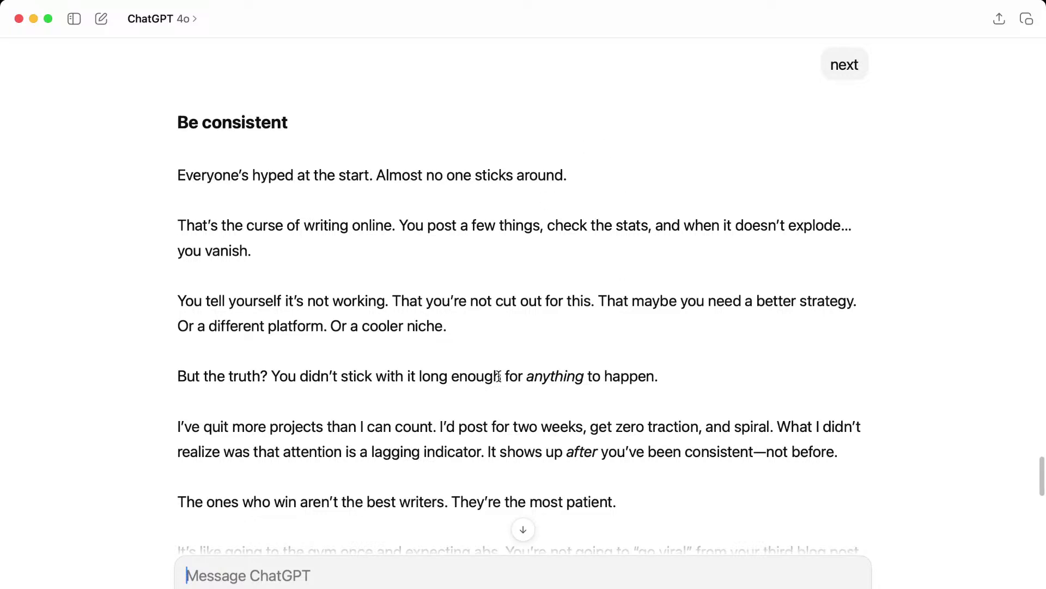
# Copy ChatGPT's "Be consistent" section and paste it at the end of the Obsidian article, with its title as a heading.
pyautogui.scroll(-10, 498, 376)
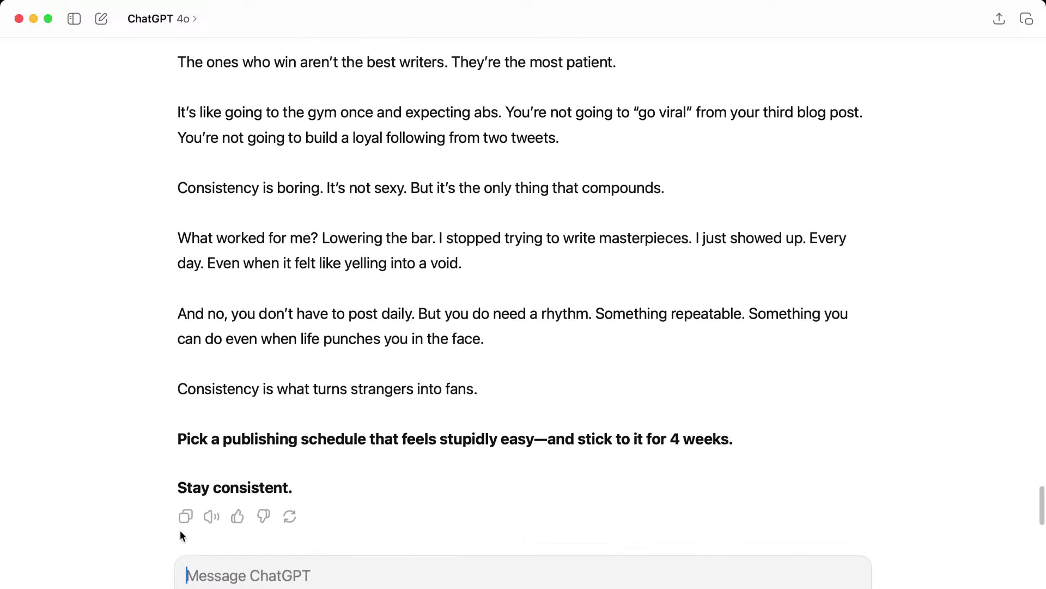
pyautogui.press('super+Tab')
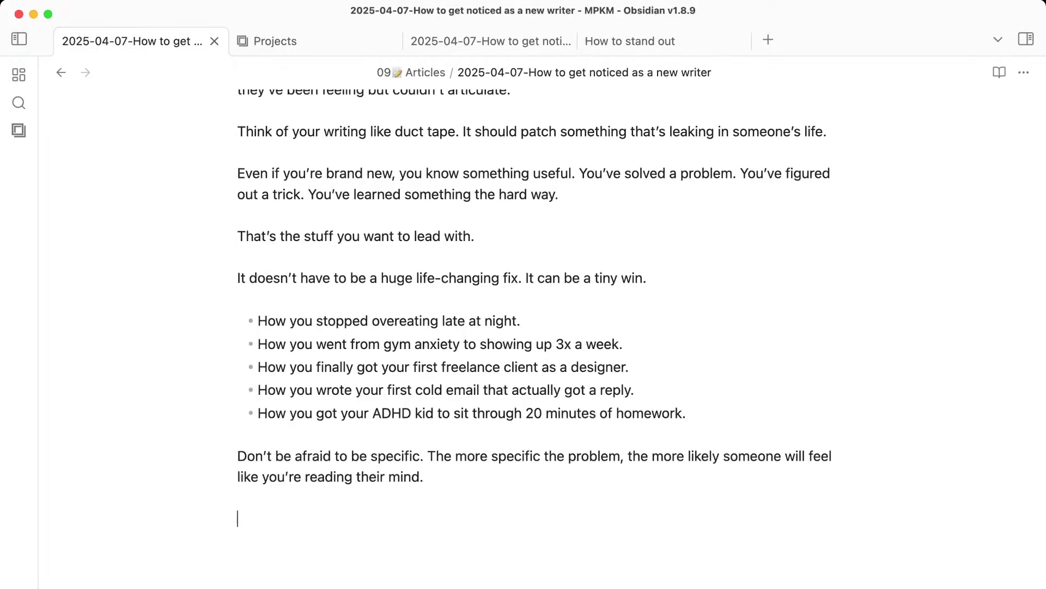
pyautogui.click(474, 499)
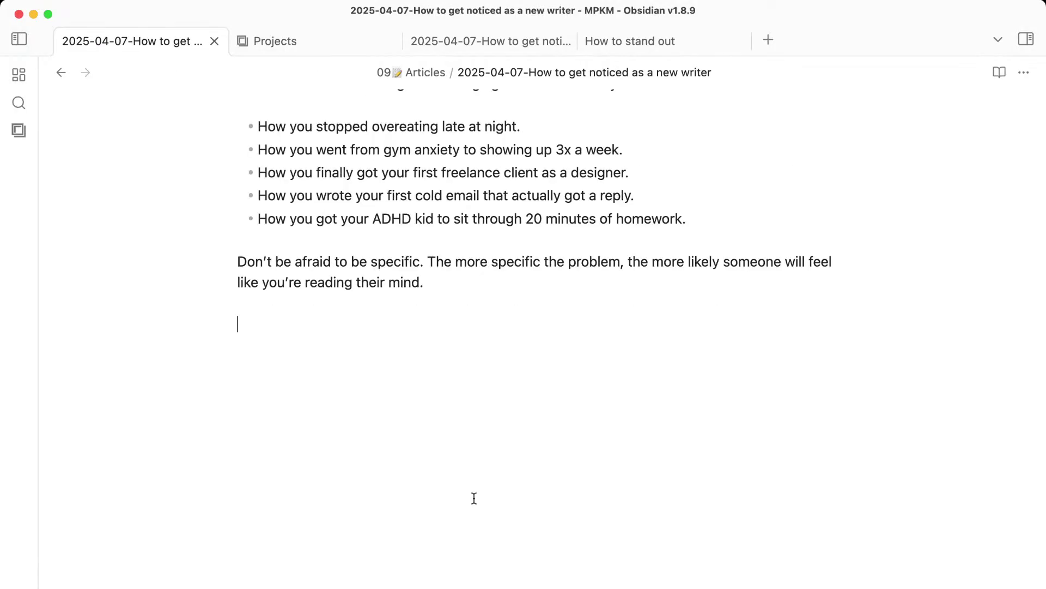
pyautogui.write('##')
pyautogui.press('super+v')
# Replace the second sentence of the "Be consistent" section's opening line with "But 99% don't stick around".
pyautogui.scroll(10, 348, 393)
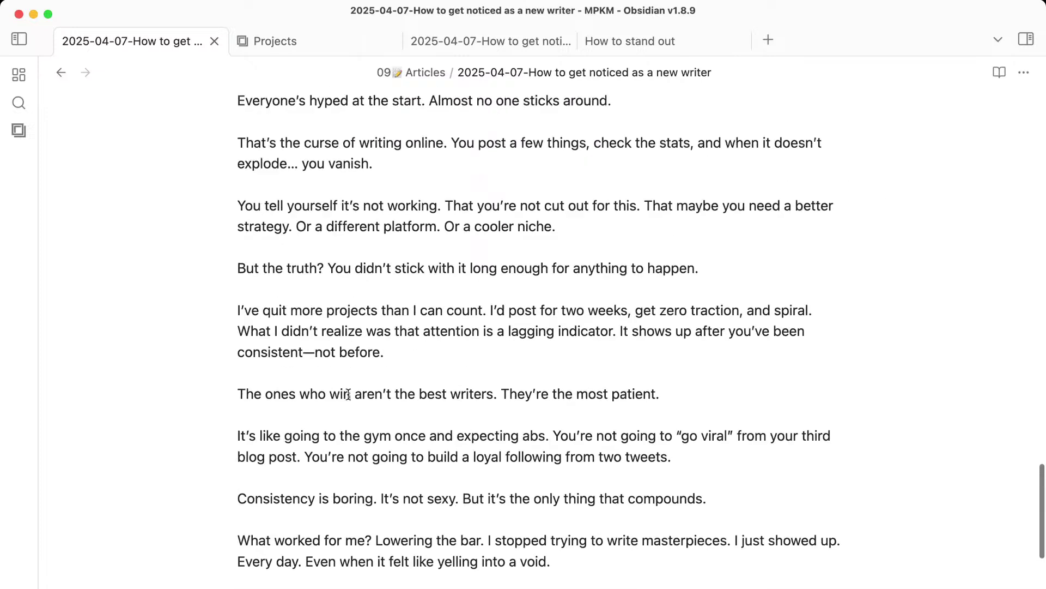
pyautogui.scroll(-5, 348, 393)
pyautogui.moveTo(360, 327); pyautogui.dragTo(416, 383)
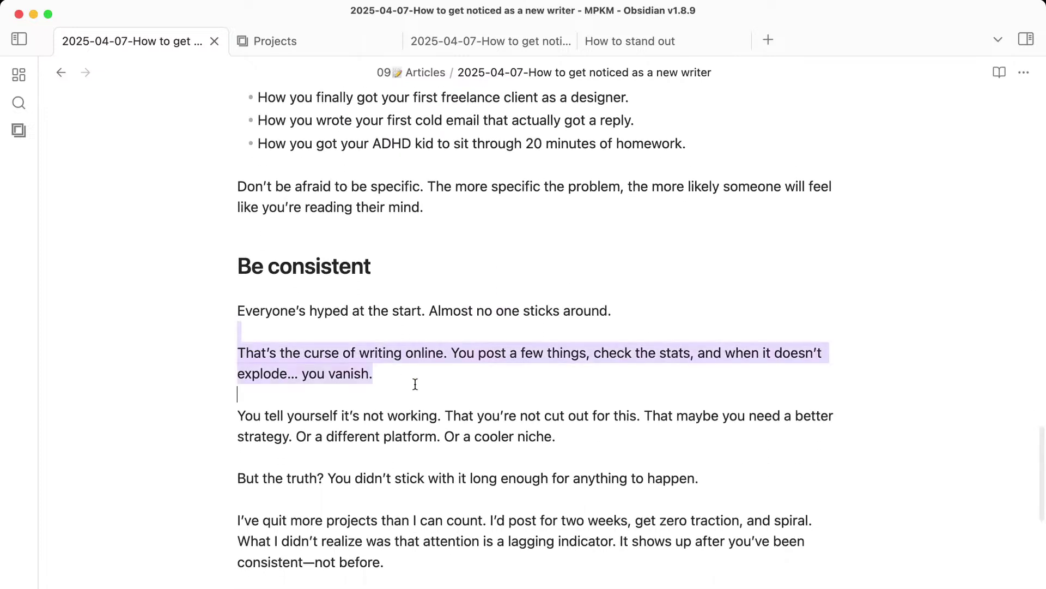
pyautogui.click(415, 384)
pyautogui.moveTo(430, 311); pyautogui.dragTo(474, 309)
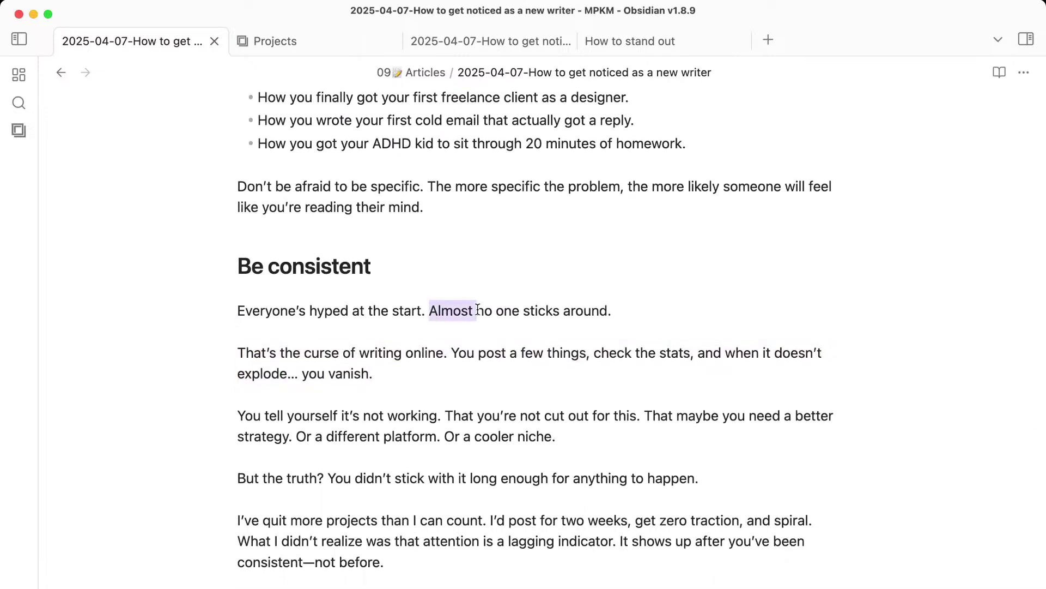
pyautogui.write('But 99%')
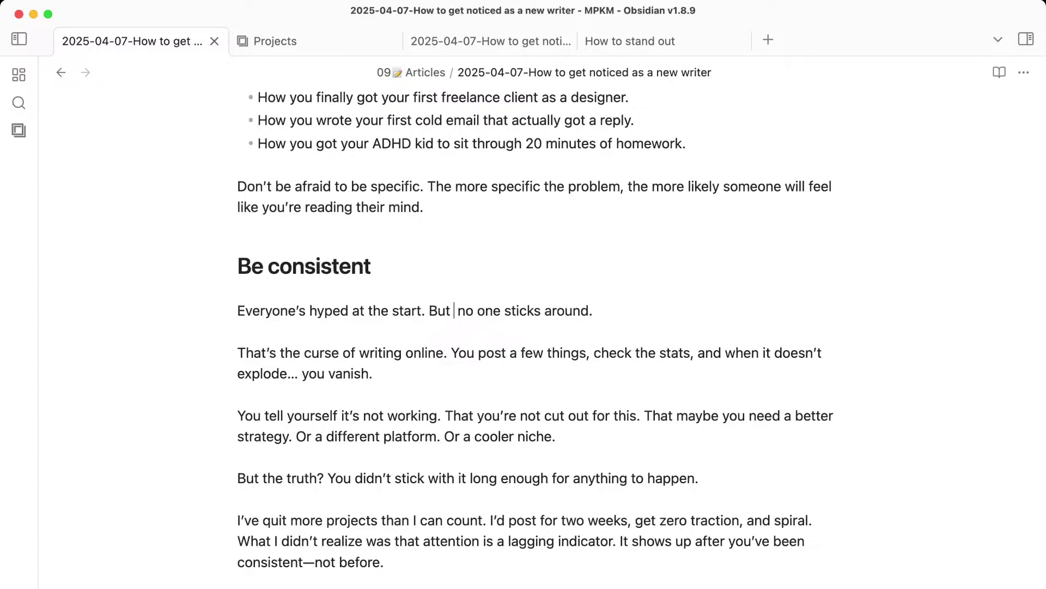
pyautogui.press('super+shift+Right')
pyautogui.press('BackSpace')
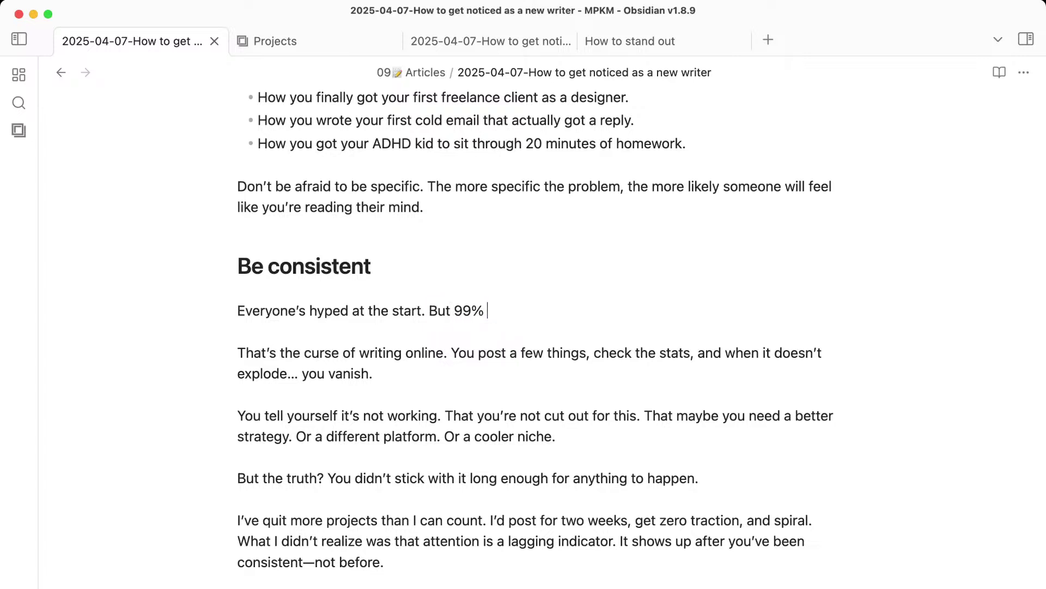
pyautogui.write("don't stick around.")
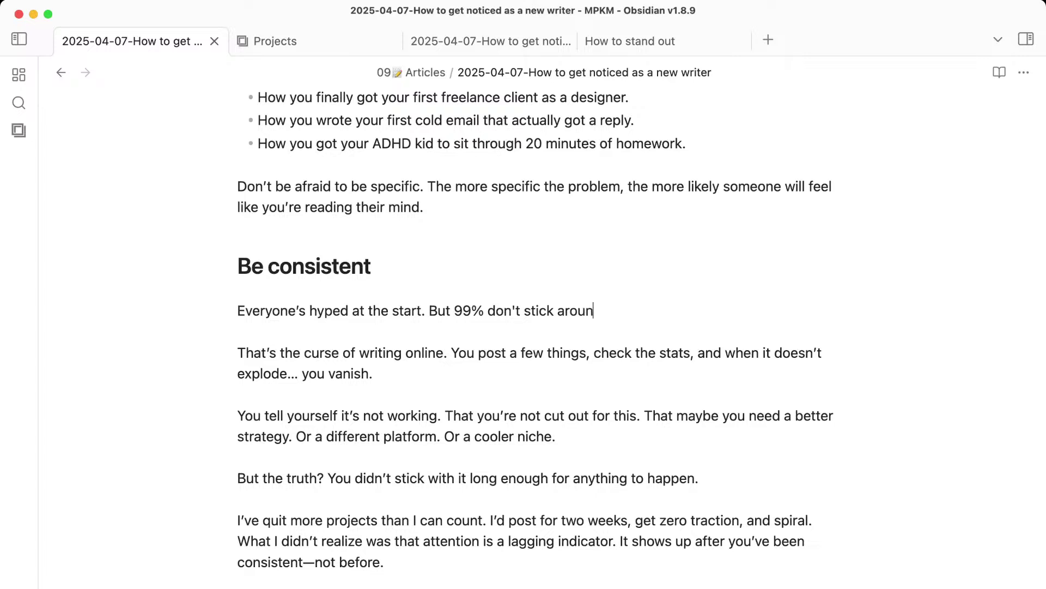
# Retitle the "Be consistent" heading as "Stop relying on motivation".
pyautogui.moveTo(397, 269); pyautogui.dragTo(273, 270)
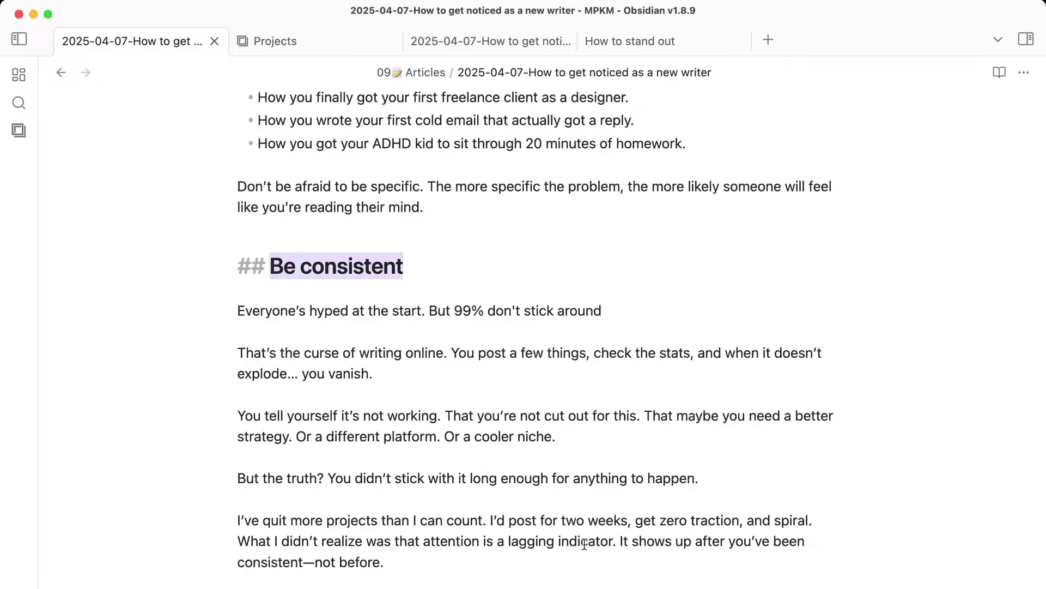
pyautogui.write('Stop reli')
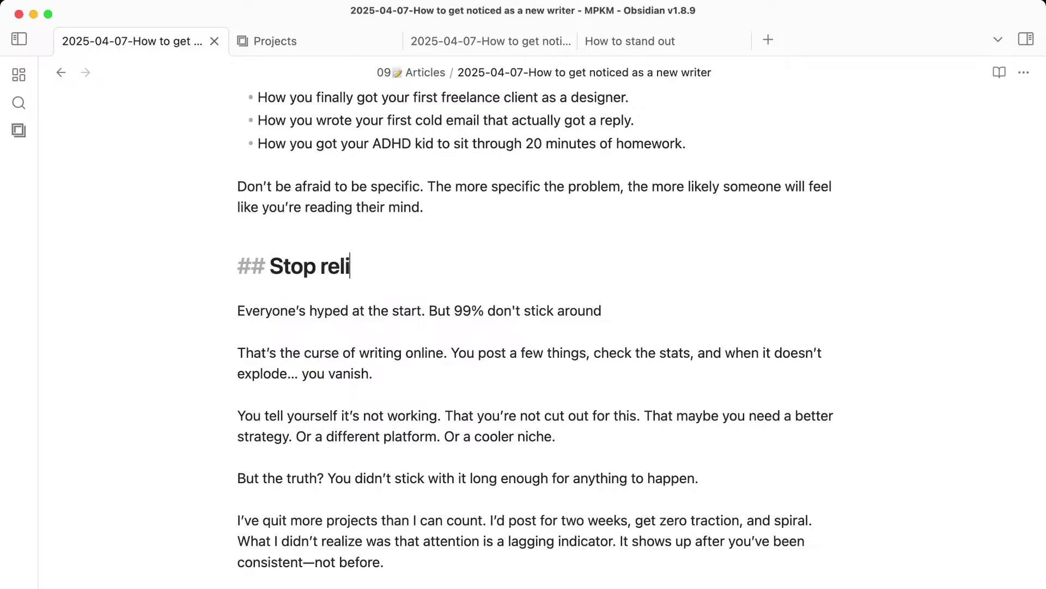
pyautogui.press('BackSpace')
pyautogui.write('ying on mo')
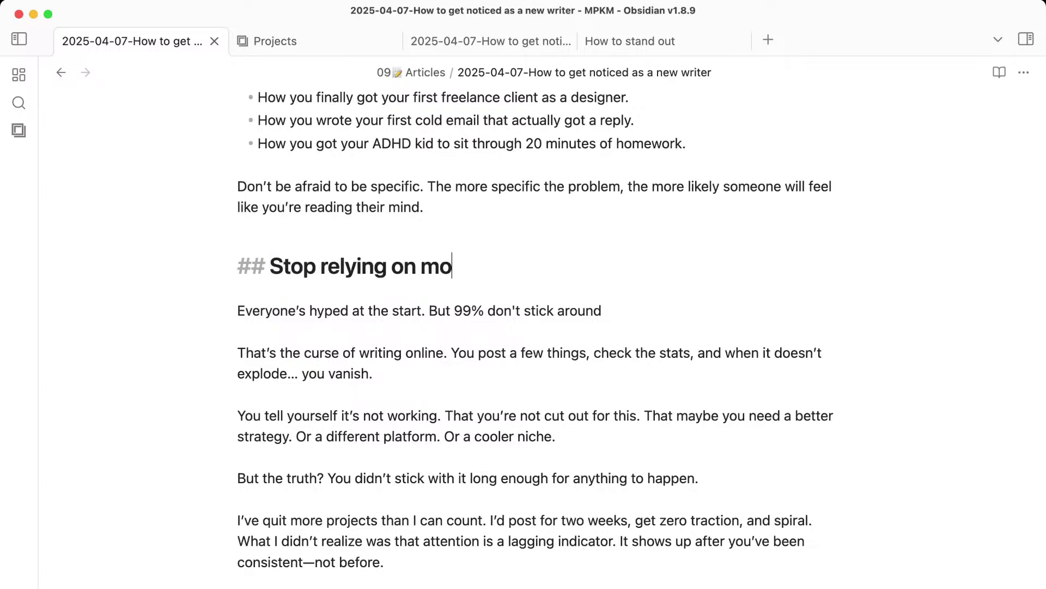
pyautogui.write('tivation')
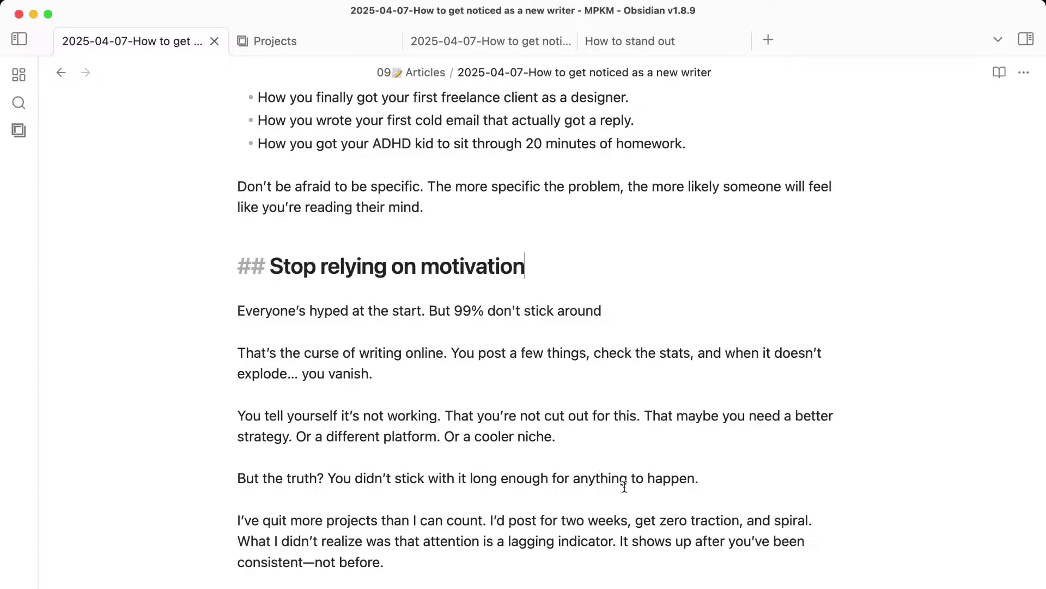
# Change the ending of the "curse of writing online" paragraph from "vanish" to "give it the finger.".
pyautogui.click(537, 400)
pyautogui.scroll(-2, 537, 401)
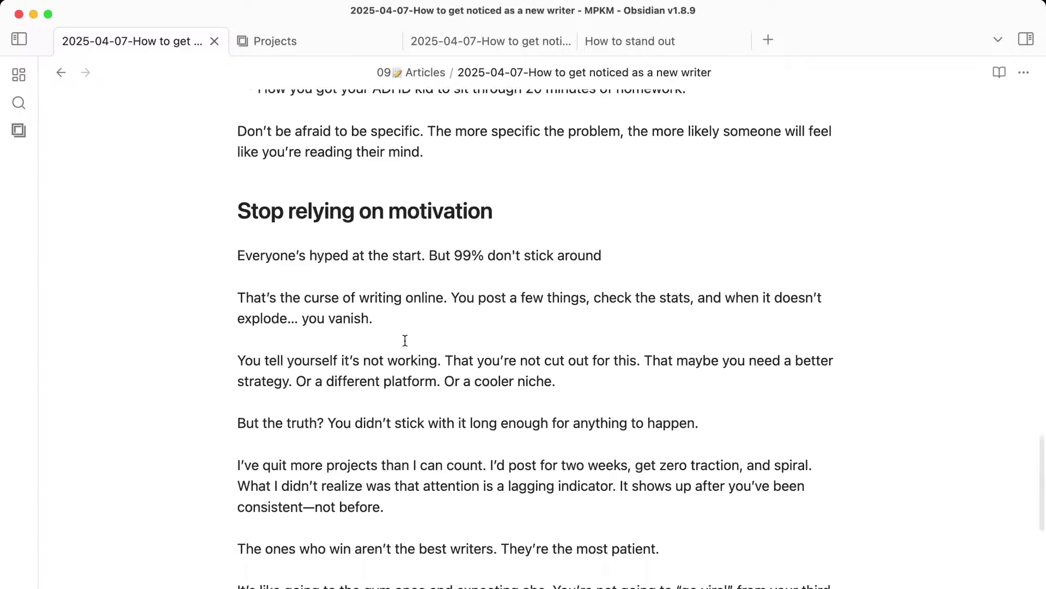
pyautogui.moveTo(301, 320); pyautogui.dragTo(330, 320)
pyautogui.write('give it th')
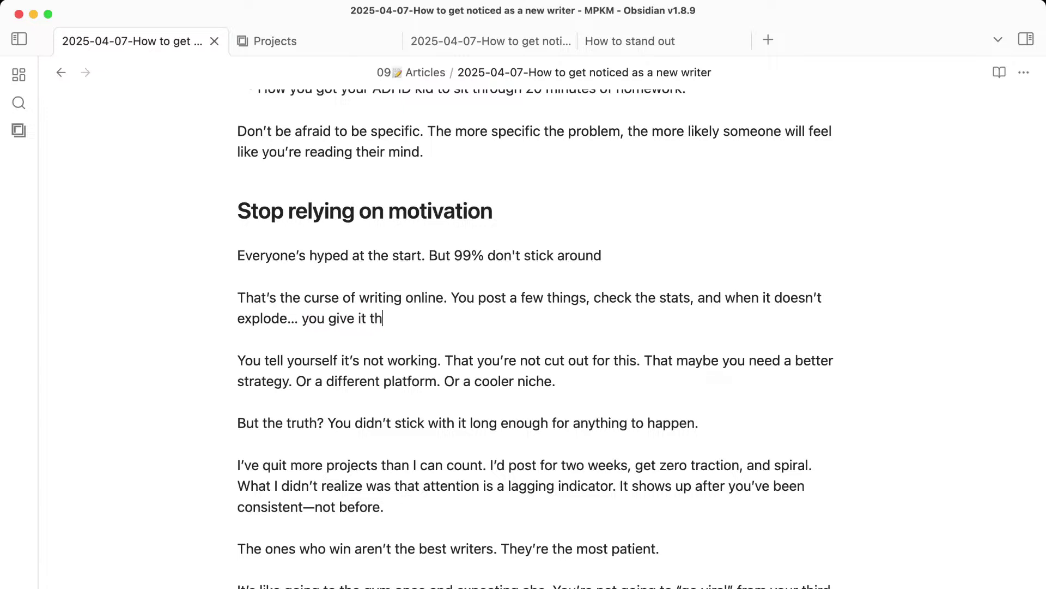
pyautogui.write('e finger.')
# Expand the question "But the truth?" into "But the truth you don't want to hear?".
pyautogui.scroll(-3, 486, 415)
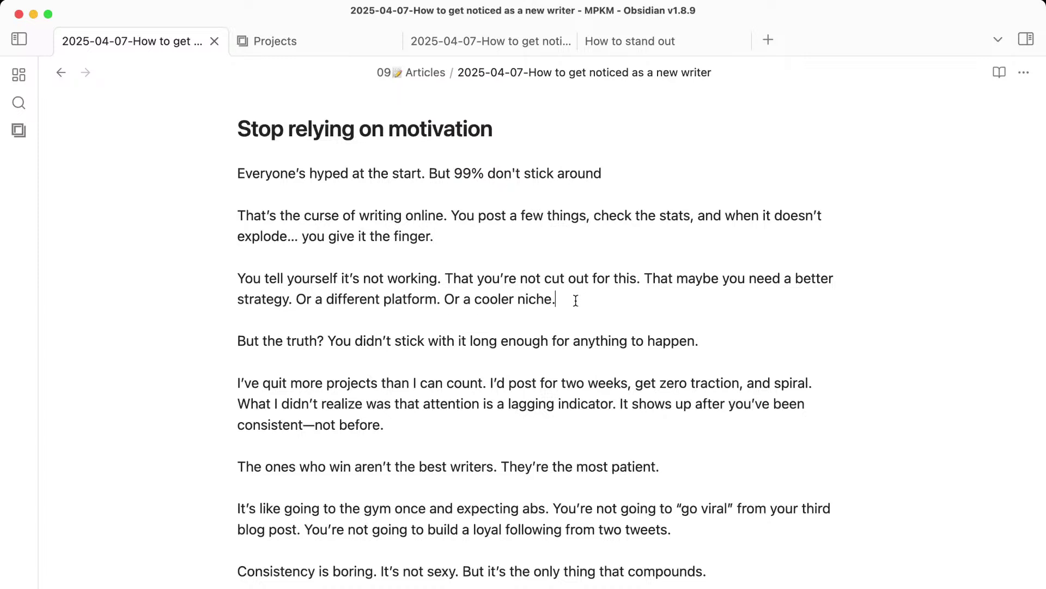
pyautogui.moveTo(324, 320); pyautogui.dragTo(368, 388)
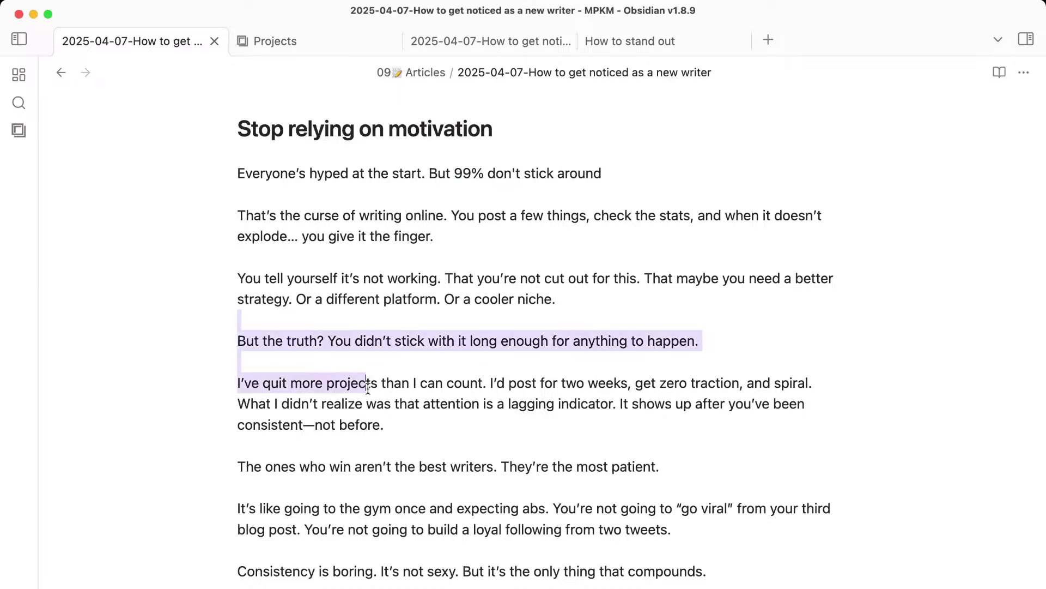
pyautogui.click(368, 388)
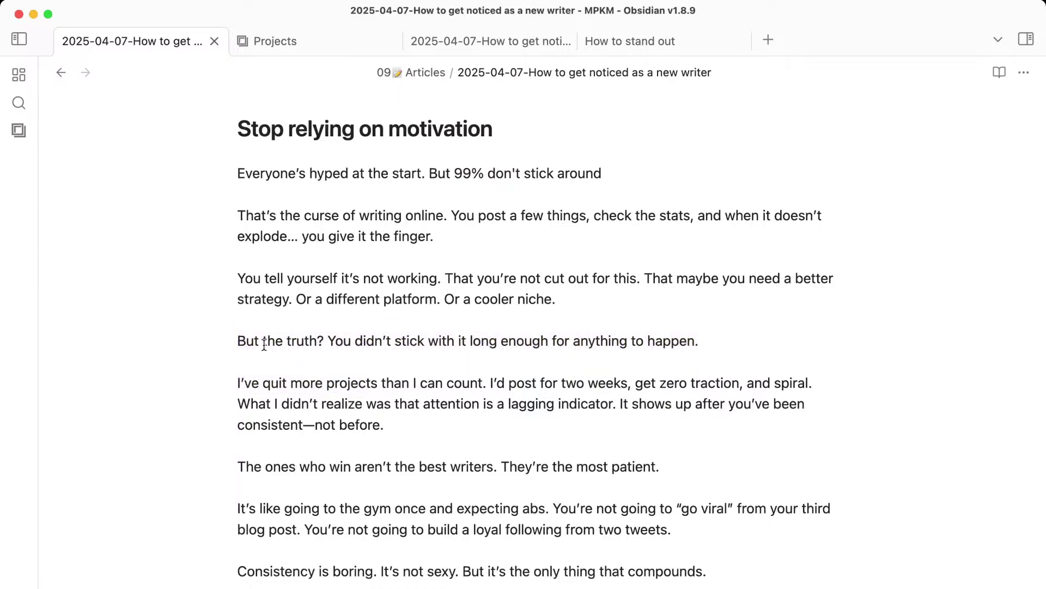
pyautogui.moveTo(263, 342); pyautogui.dragTo(366, 381)
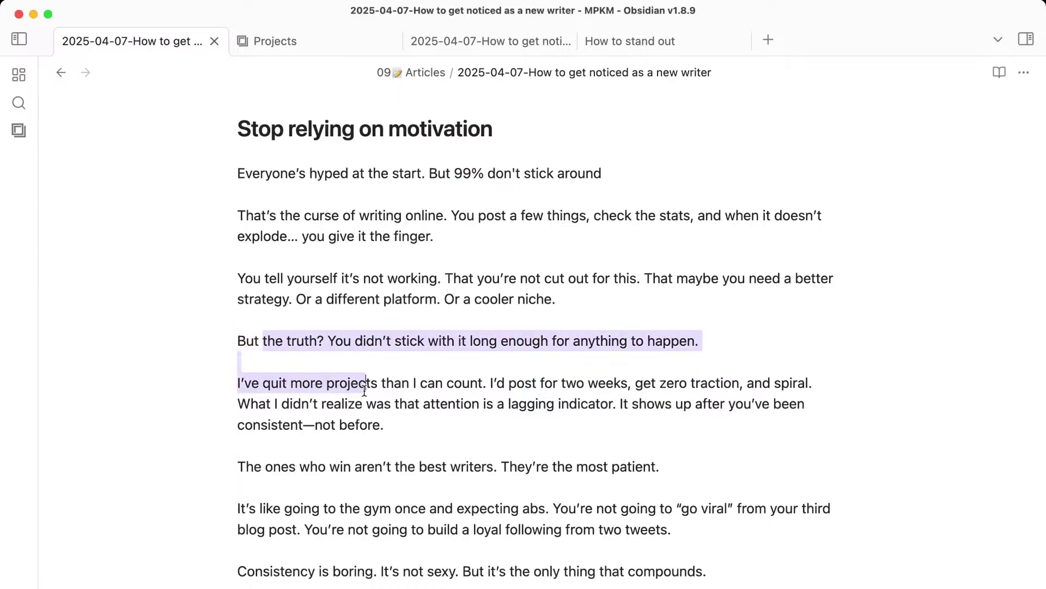
pyautogui.click(367, 384)
pyautogui.press('BackSpace')
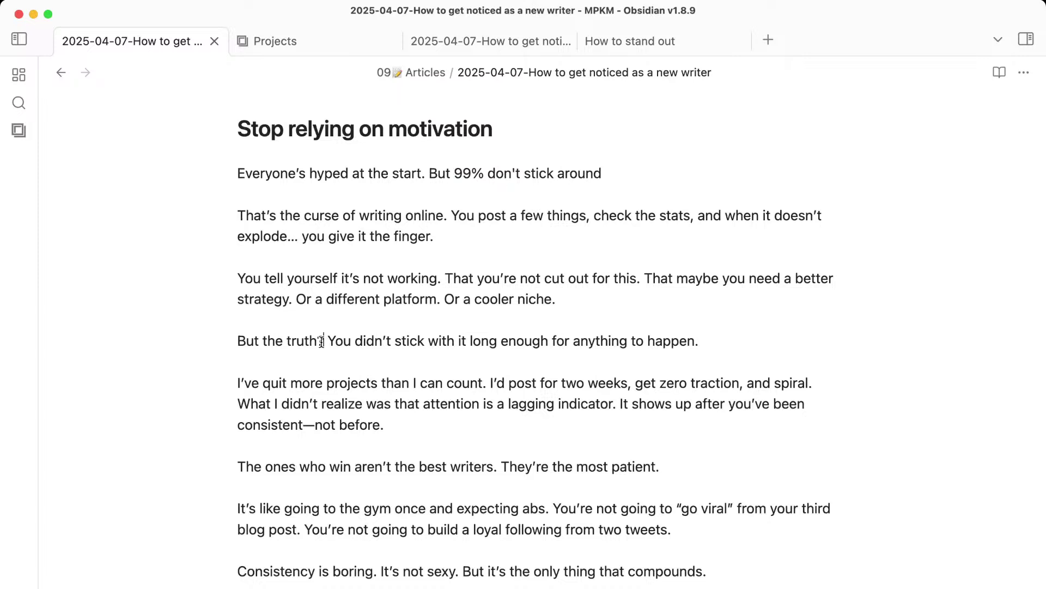
pyautogui.write('you')
pyautogui.write(" don't wan")
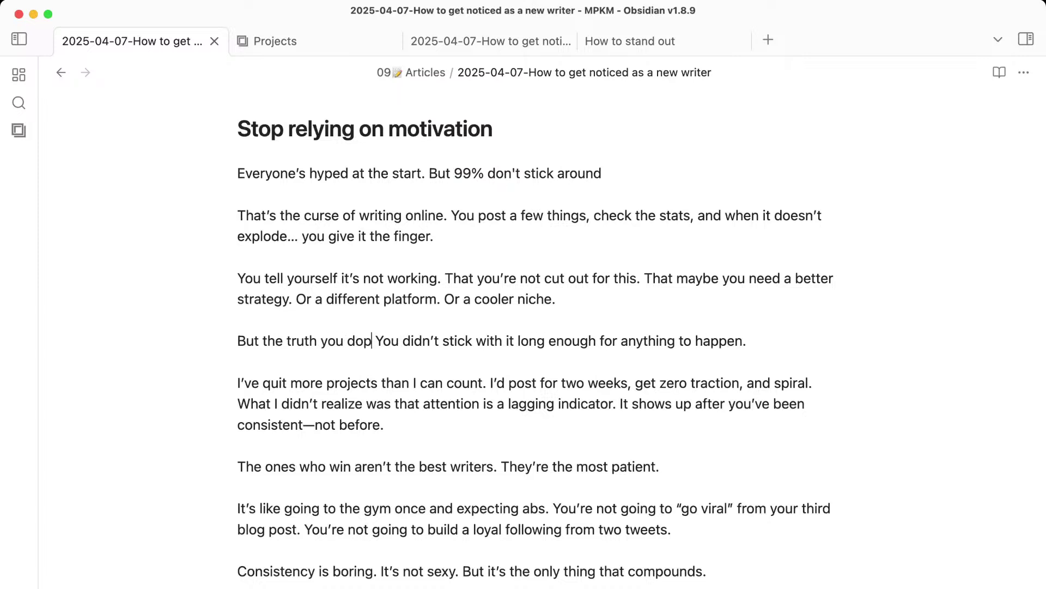
pyautogui.write('t to hear?')
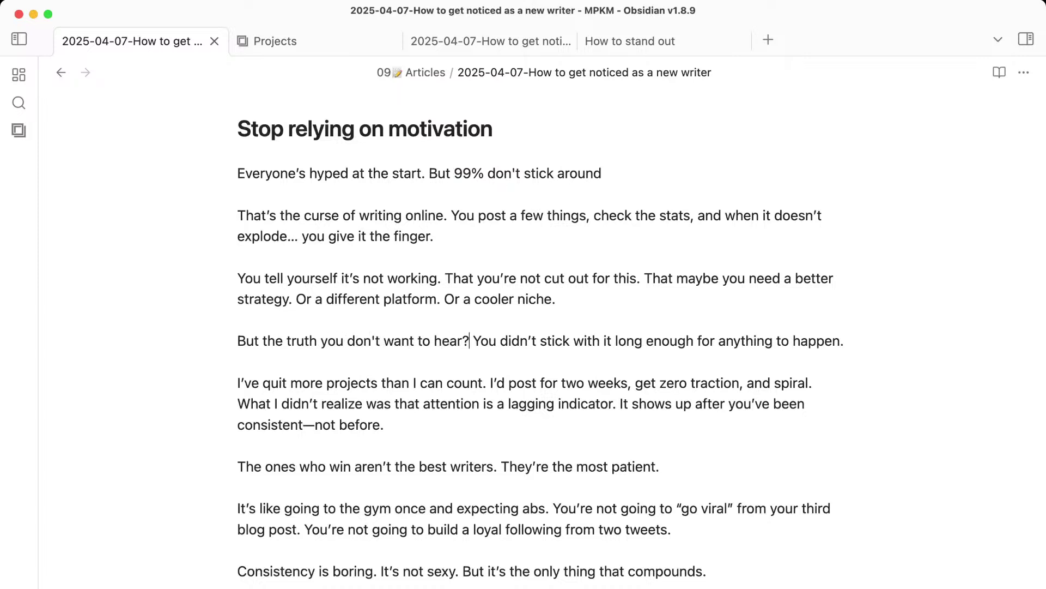
# Shorten the "I've quit more projects" paragraph to "Attention shows up after you've been consistent—not before.".
pyautogui.scroll(-2, 375, 413)
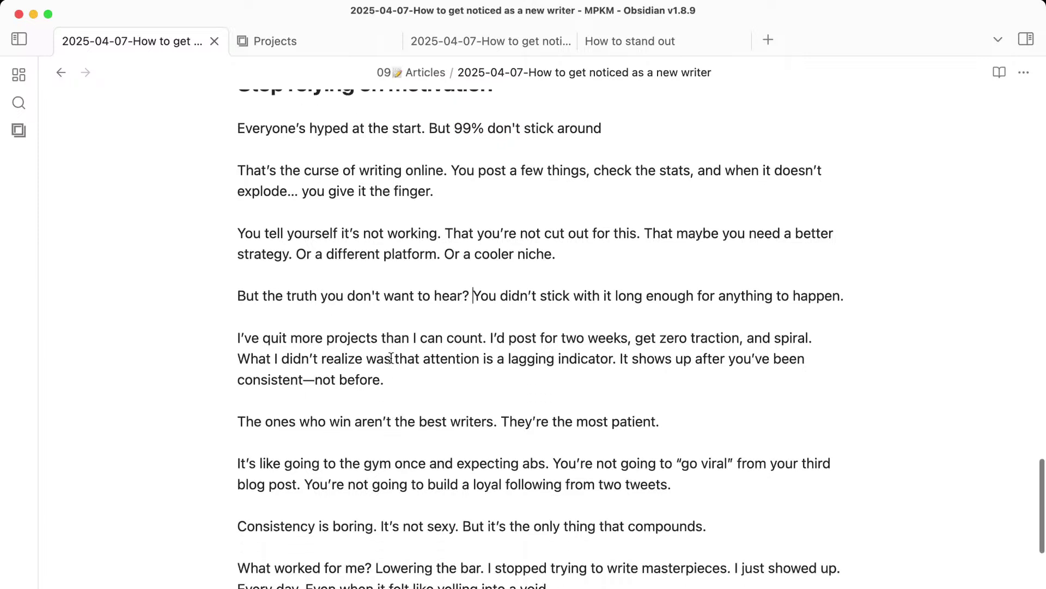
pyautogui.moveTo(386, 318); pyautogui.dragTo(529, 370)
pyautogui.click(460, 363)
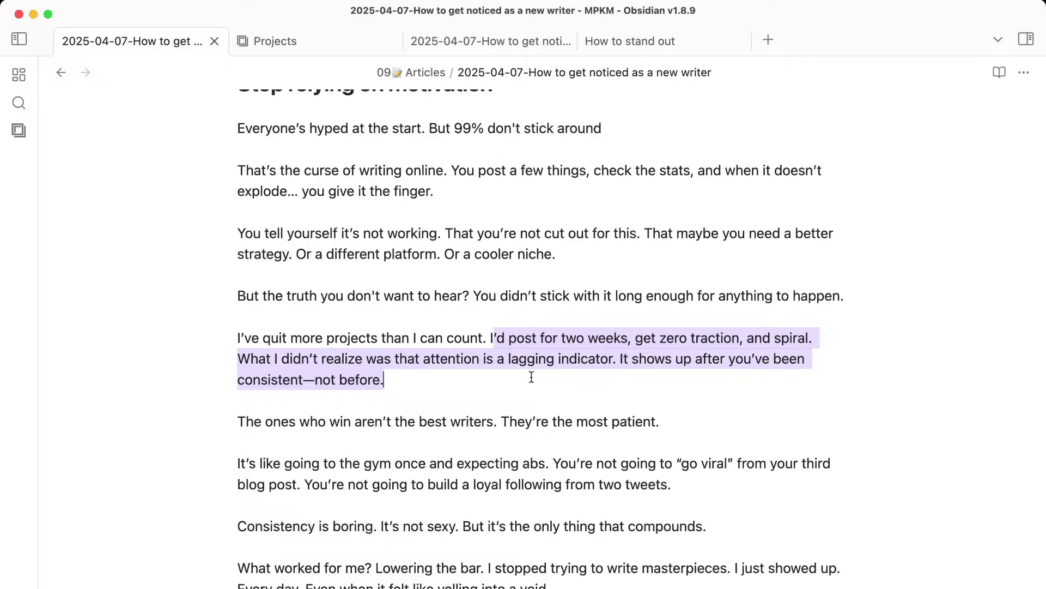
pyautogui.click(532, 377)
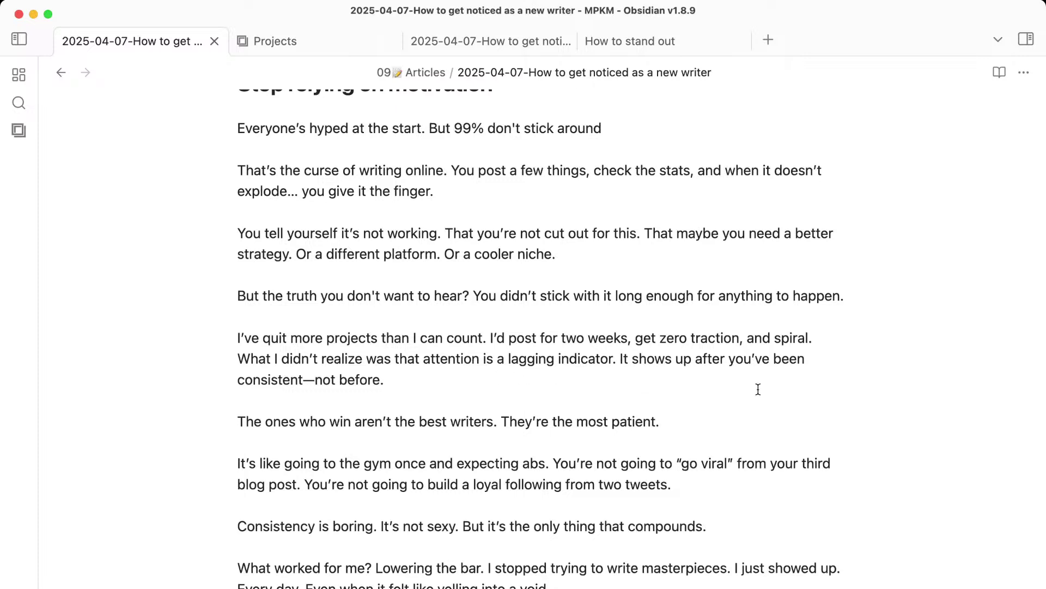
pyautogui.moveTo(683, 360); pyautogui.dragTo(240, 339)
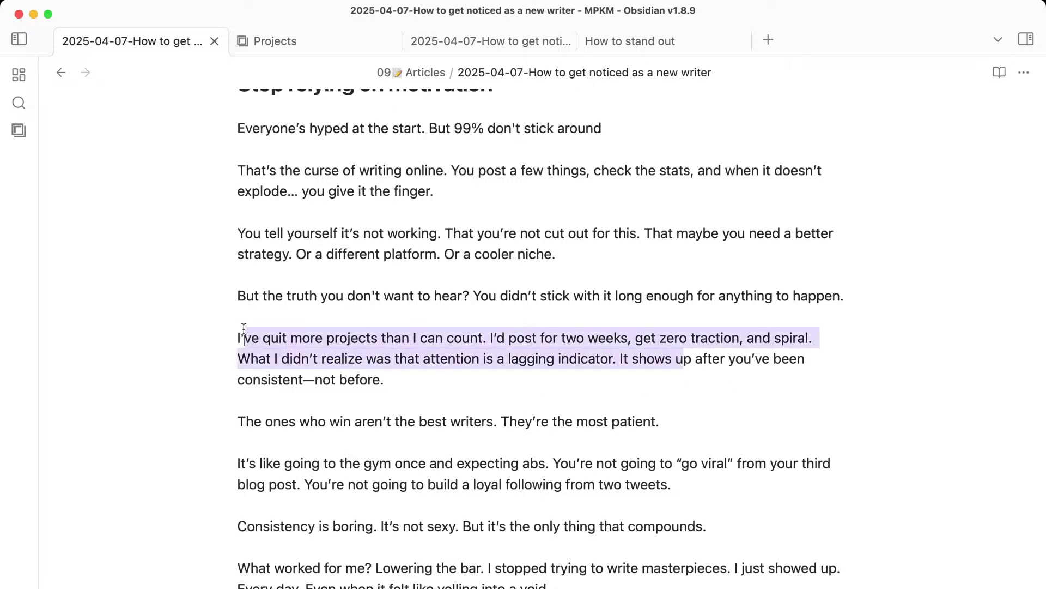
pyautogui.write('Attention ')
pyautogui.write('only shows up')
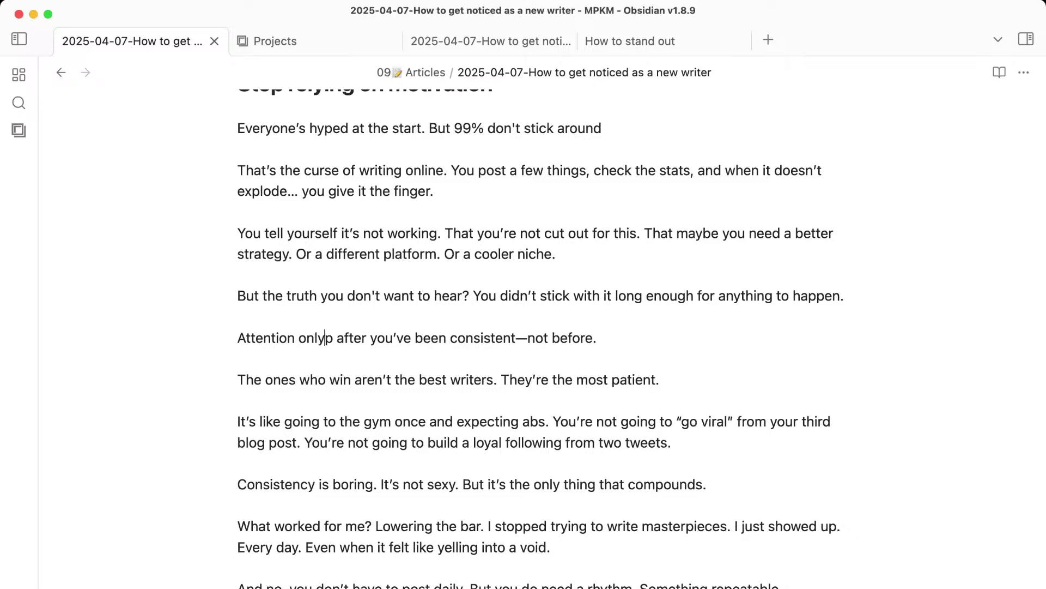
pyautogui.press('BackSpace')
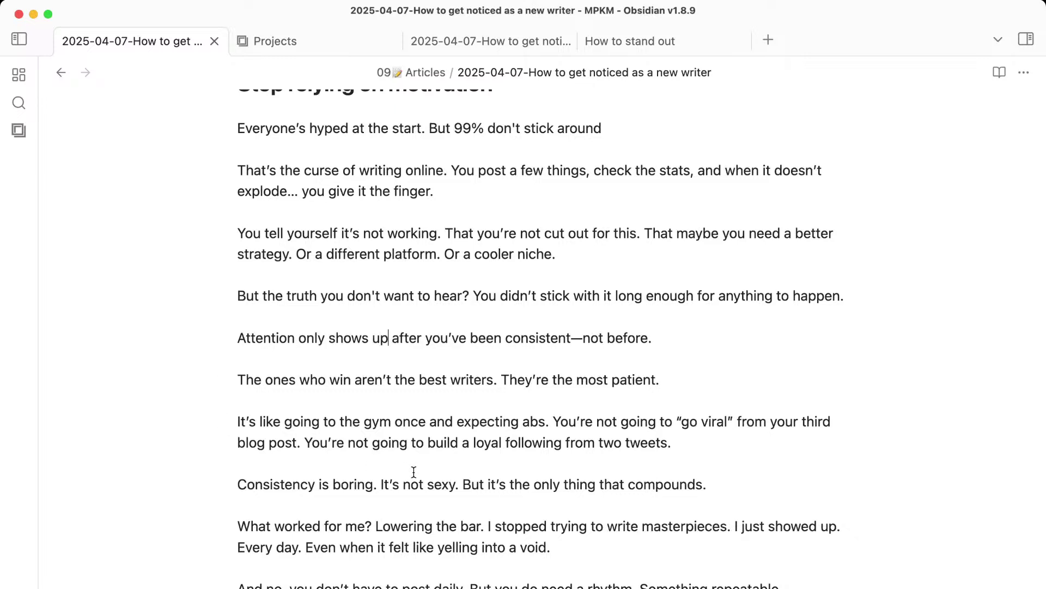
pyautogui.doubleClick(318, 338)
pyautogui.press('BackSpace')
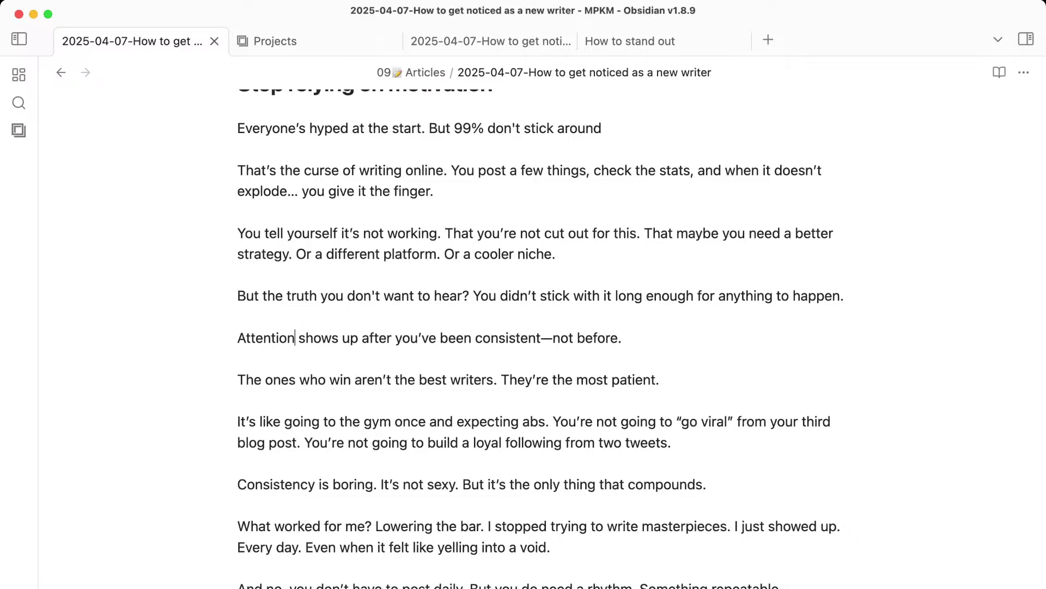
# Cut the line "The ones who win aren't the best writers. They're the most patient." and remove the leftover blank lines.
pyautogui.scroll(-1, 376, 477)
pyautogui.moveTo(433, 310); pyautogui.dragTo(480, 367)
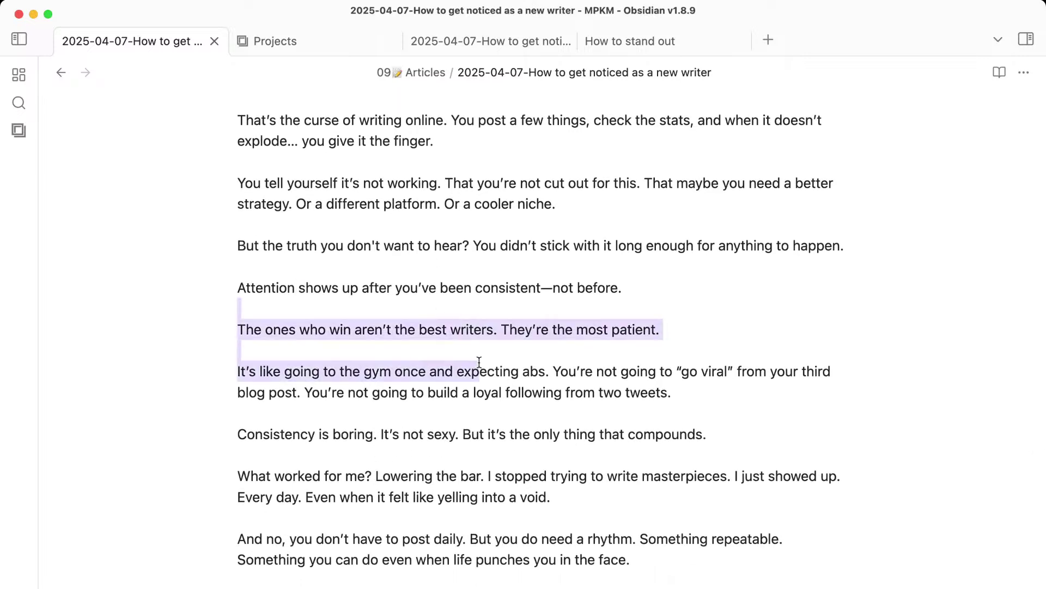
pyautogui.click(480, 366)
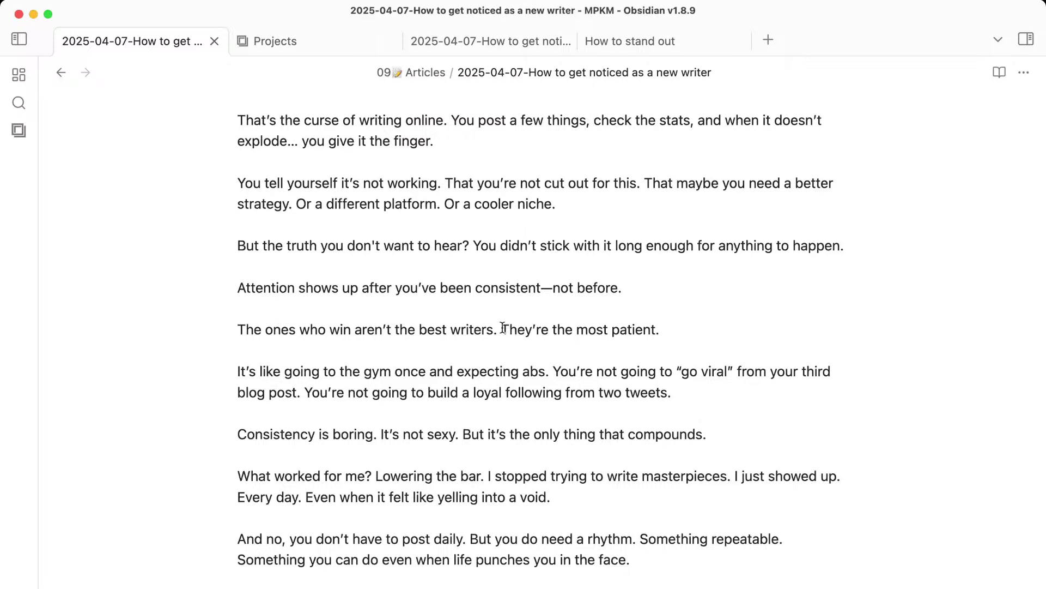
pyautogui.scroll(-1, 522, 375)
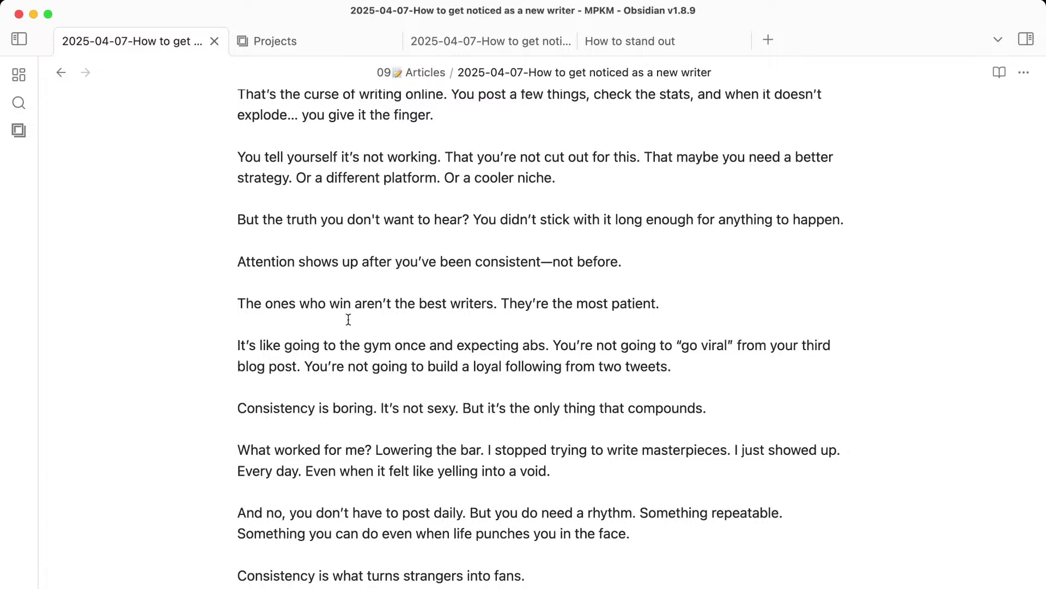
pyautogui.moveTo(349, 320); pyautogui.dragTo(416, 399)
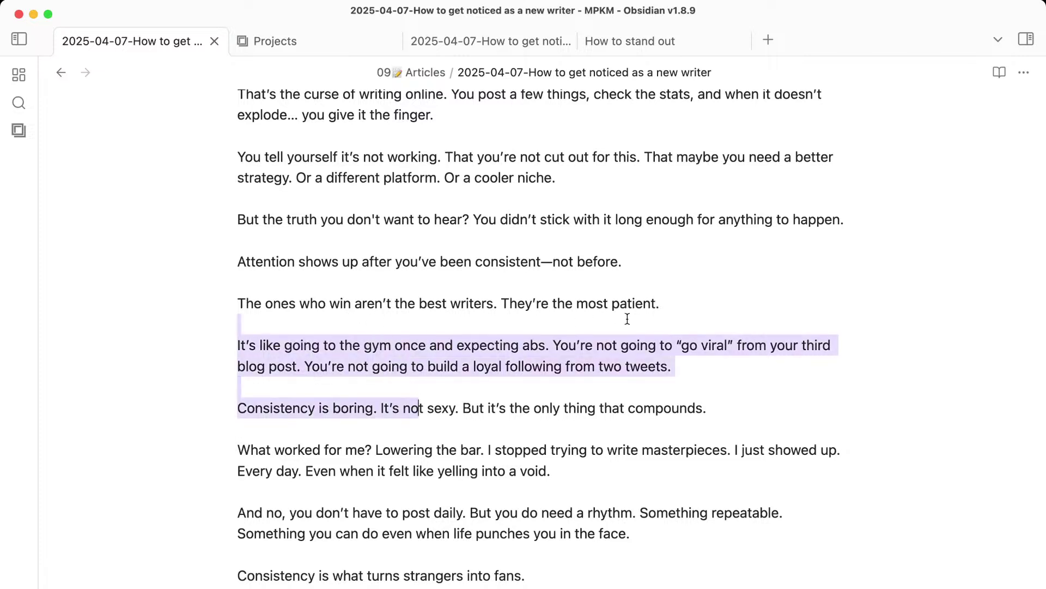
pyautogui.moveTo(682, 299); pyautogui.dragTo(135, 299)
pyautogui.write('a')
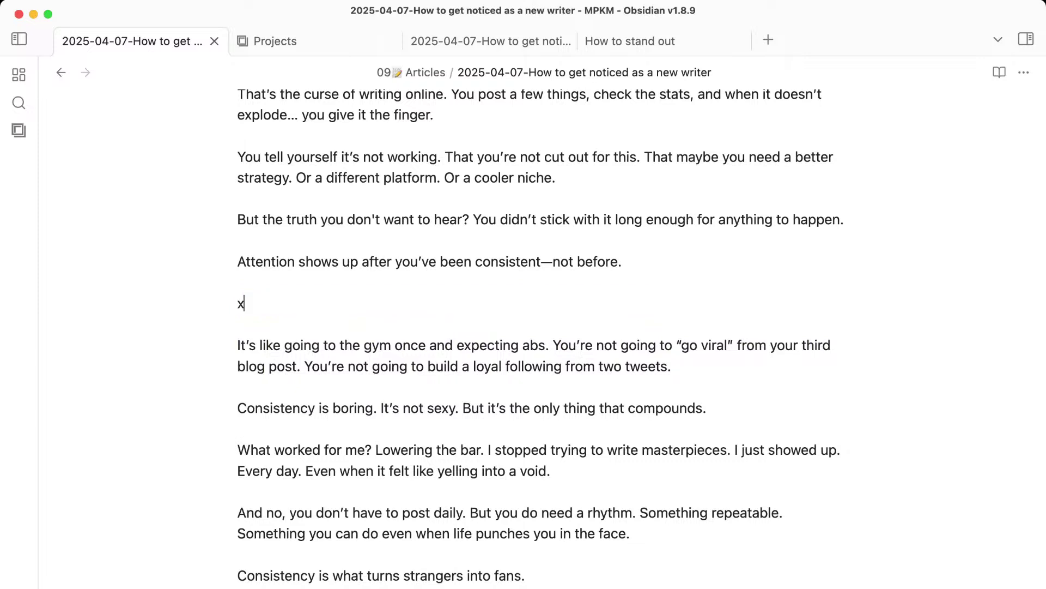
pyautogui.press('super+z')
pyautogui.press('BackSpace')
pyautogui.press('BackSpace')
pyautogui.press('BackSpace')
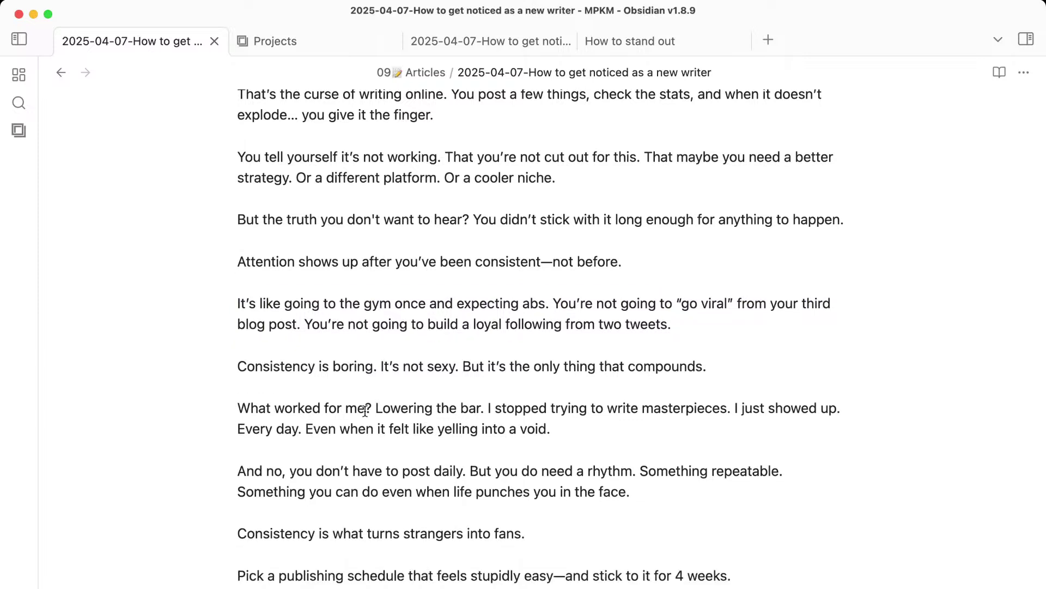
# Replace the closing line "Stay consistent." with the cut line "The ones who win aren't the best writers. They're the most patient.".
pyautogui.moveTo(412, 384); pyautogui.dragTo(555, 454)
pyautogui.click(556, 454)
pyautogui.click(773, 392)
pyautogui.moveTo(773, 392); pyautogui.dragTo(797, 434)
pyautogui.click(797, 434)
pyautogui.scroll(-3, 797, 436)
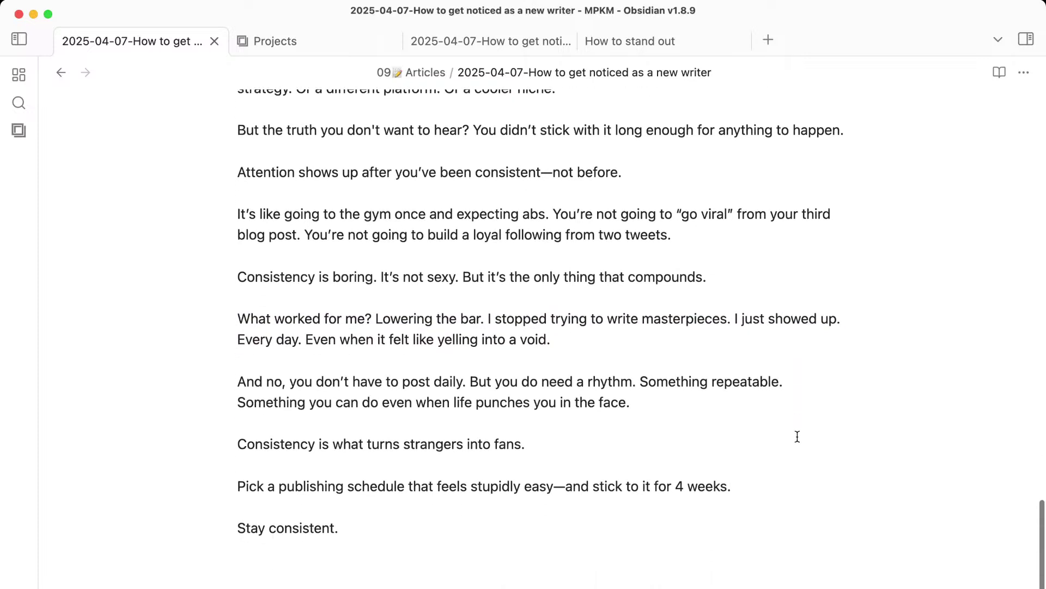
pyautogui.moveTo(447, 366); pyautogui.dragTo(561, 428)
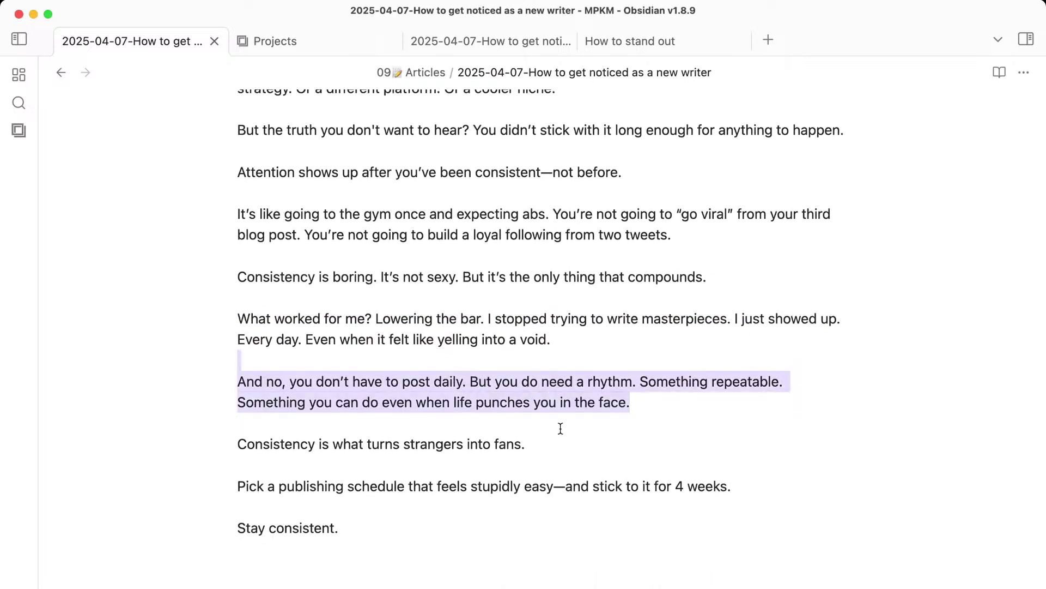
pyautogui.click(561, 428)
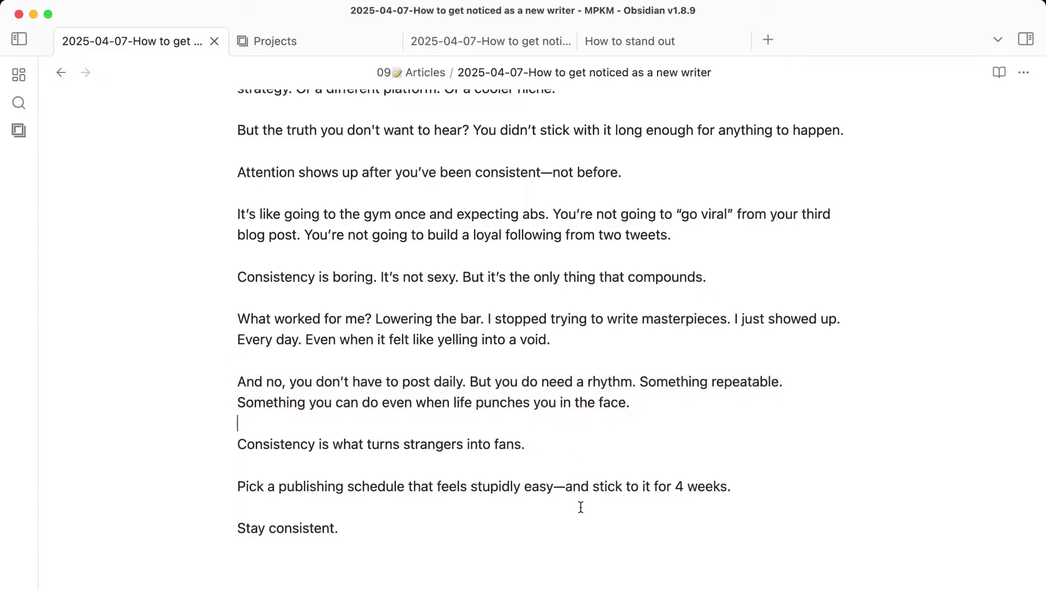
pyautogui.moveTo(539, 533); pyautogui.dragTo(113, 531)
pyautogui.write('The ones who win aren’t the best writers. They’re the most patient.')
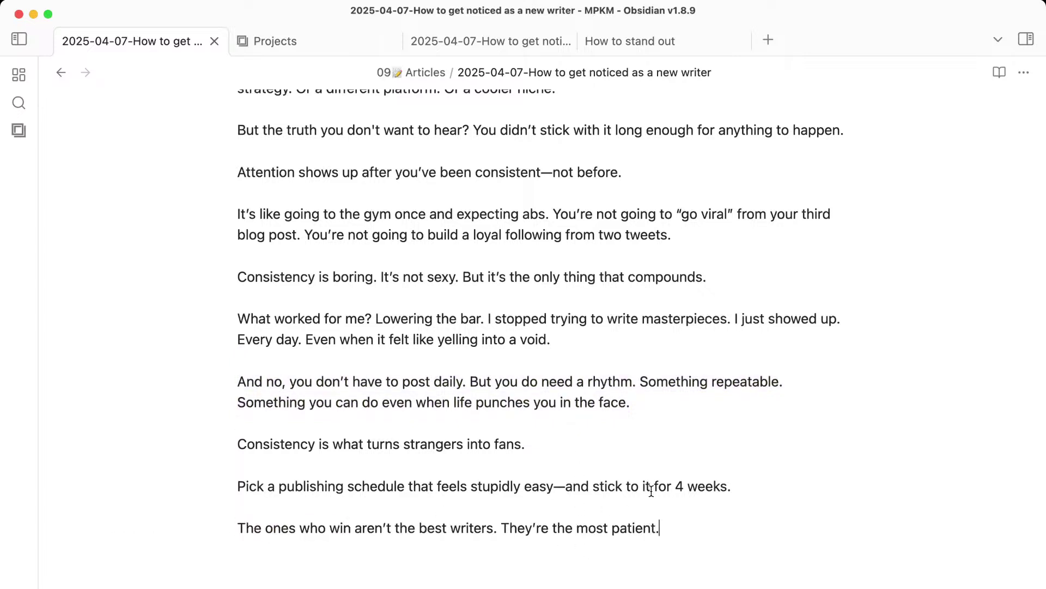
# Delete the "Pick a publishing schedule" line and the "Consistency is what turns strangers into fans." line, including their extra blank lines.
pyautogui.tripleClick(635, 486)
pyautogui.press('BackSpace')
pyautogui.press('BackSpace')
pyautogui.press('BackSpace')
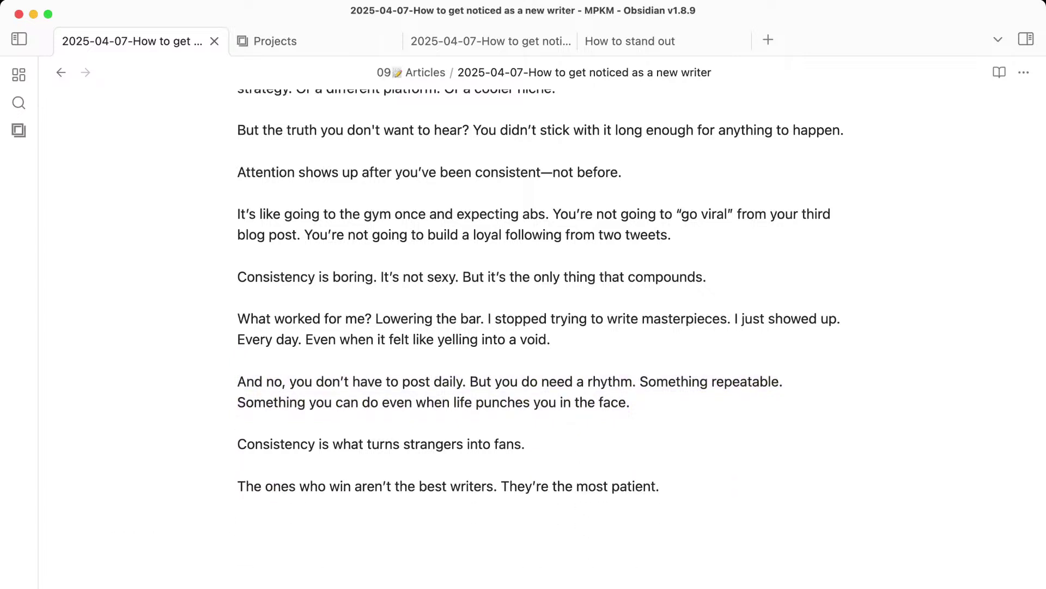
pyautogui.moveTo(572, 451); pyautogui.dragTo(172, 449)
pyautogui.press('BackSpace')
pyautogui.press('BackSpace')
pyautogui.press('BackSpace')
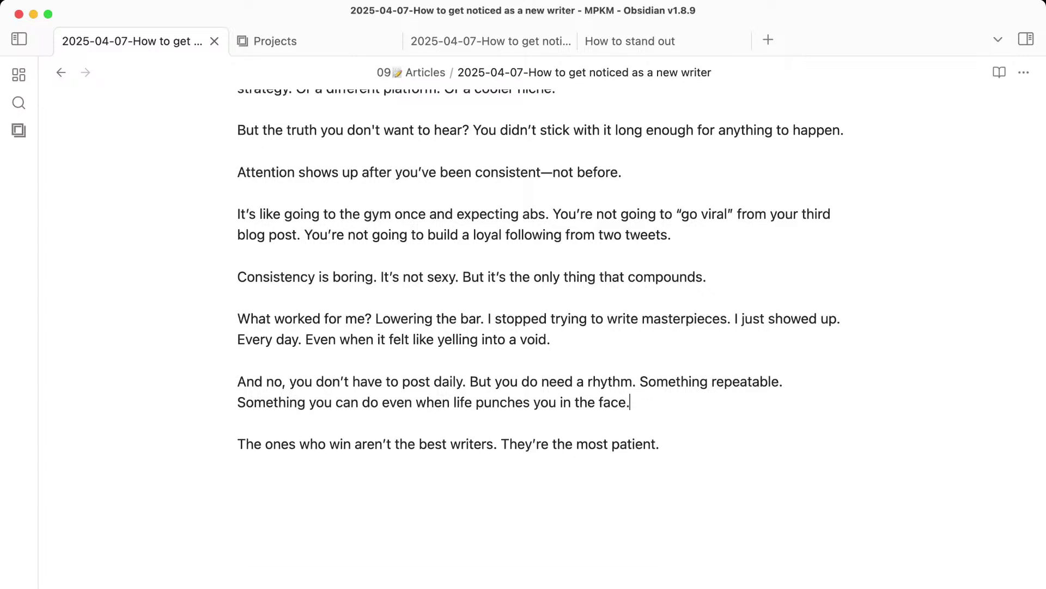
pyautogui.click(701, 458)
# Switch from Obsidian back to ChatGPT.
pyautogui.press('super+Tab')
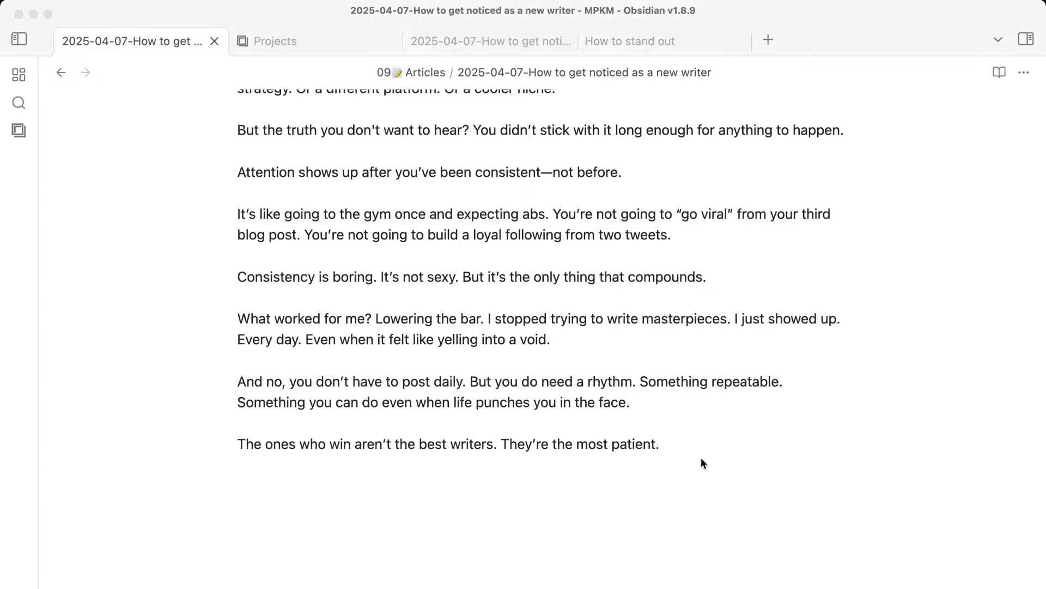
# Switch to ChatGPT, send "next" to get the following article section, and read through the "Be entertaining" draft.
pyautogui.write('next')
pyautogui.press('Return')
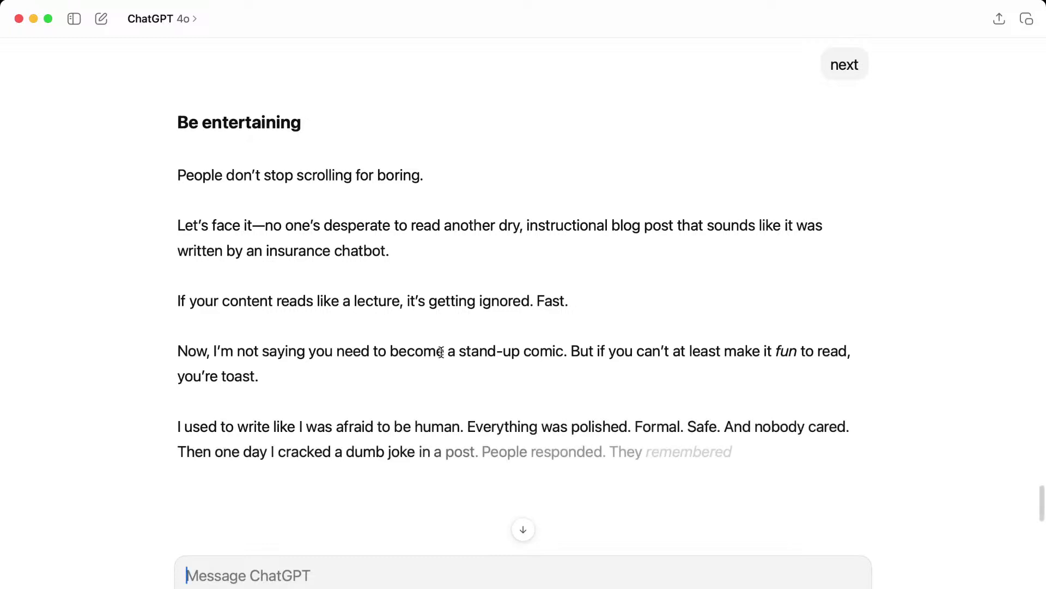
pyautogui.scroll(-3, 442, 351)
pyautogui.scroll(-4, 441, 352)
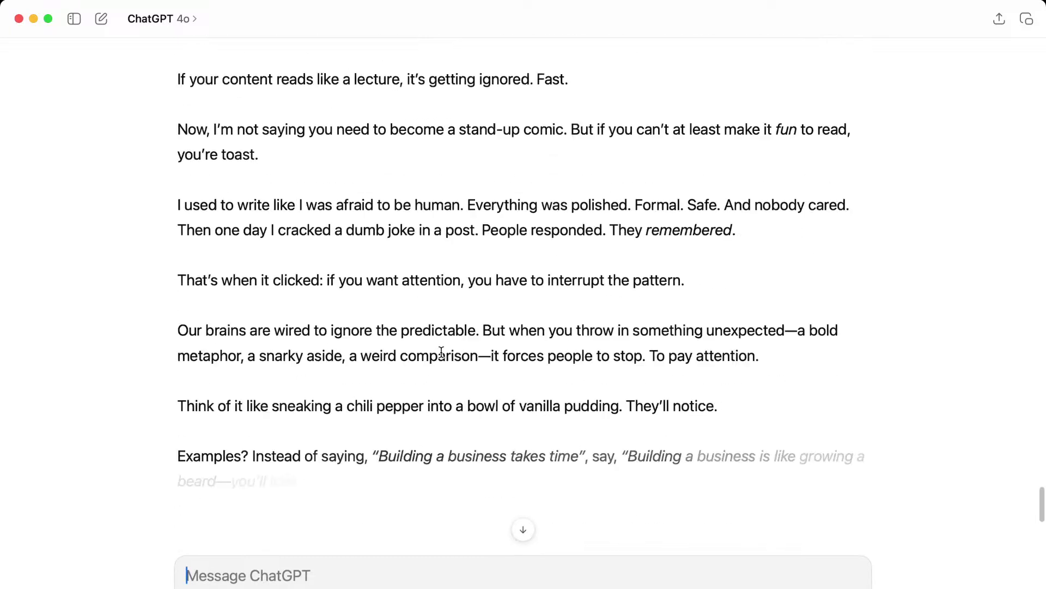
pyautogui.scroll(-1, 441, 352)
pyautogui.scroll(-3, 436, 351)
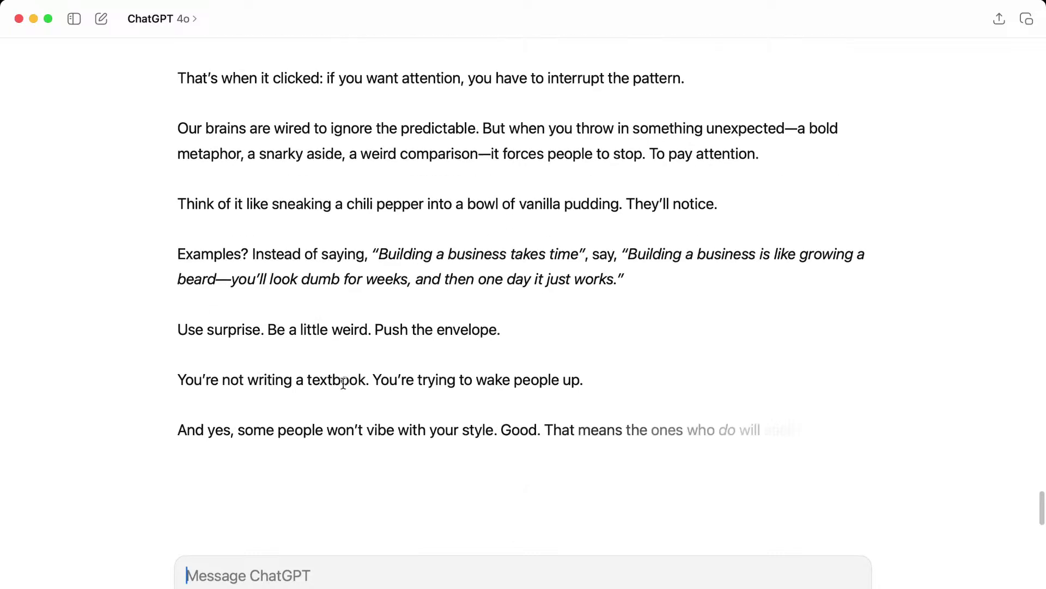
pyautogui.scroll(-1, 225, 504)
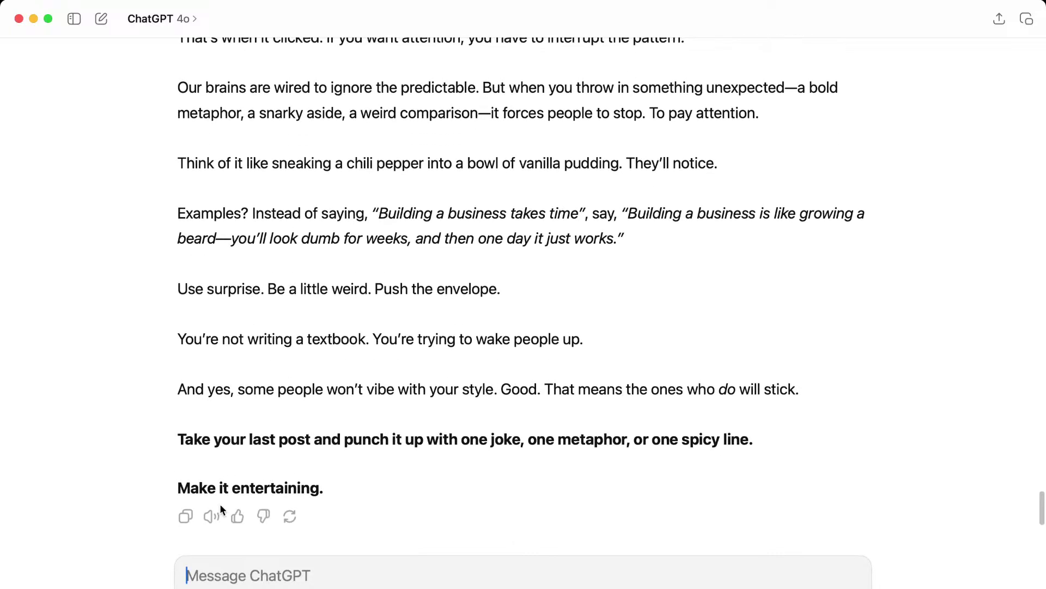
# Copy the "Be entertaining" response and paste it at the end of the article in Obsidian.
pyautogui.click(185, 515)
pyautogui.press('super+Tab')
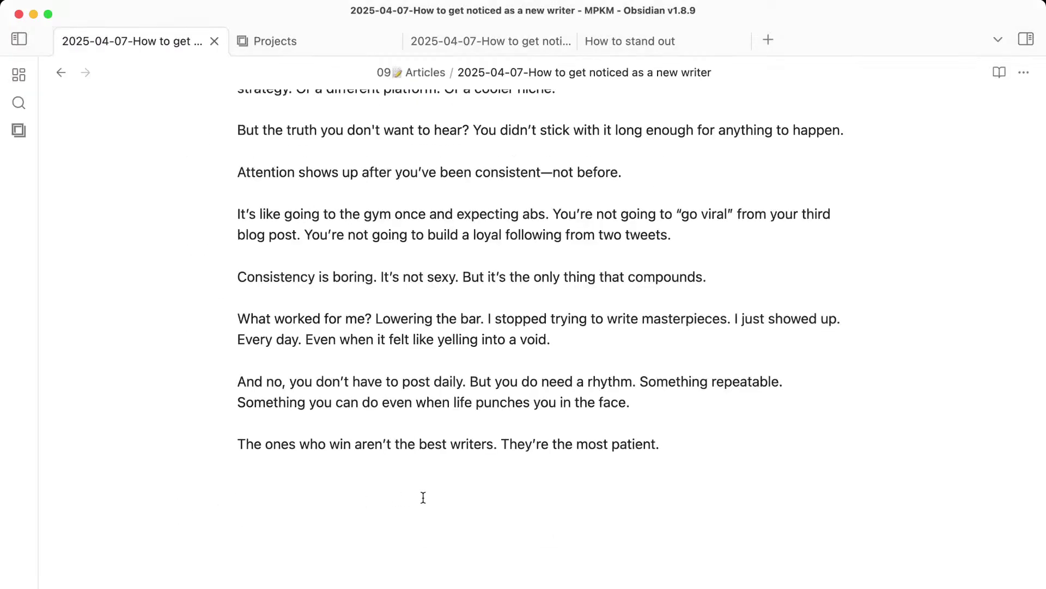
pyautogui.press('super+v')
pyautogui.scroll(6, 410, 380)
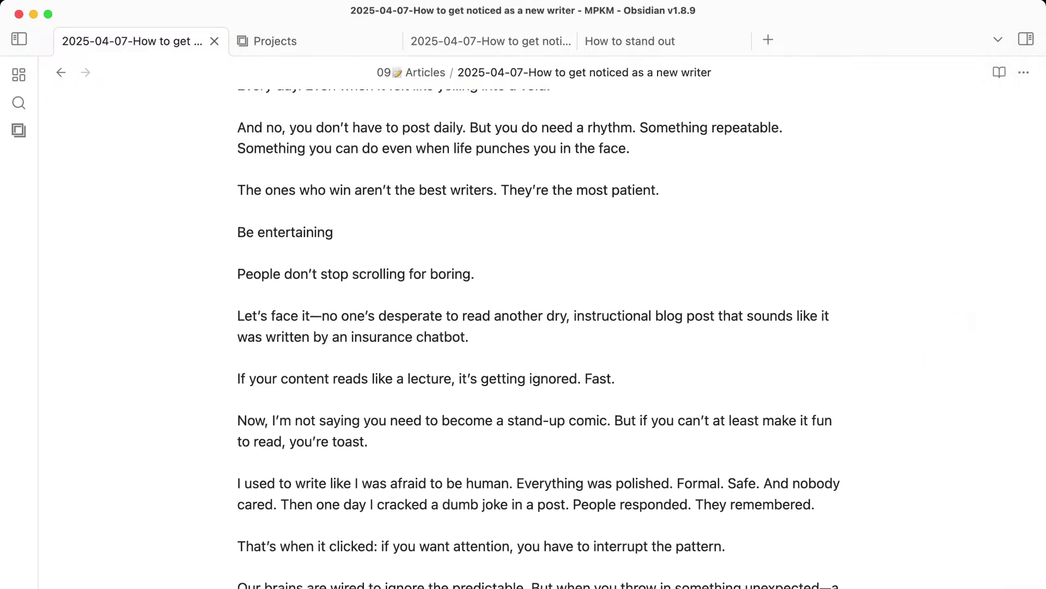
# Switch to the time tracker and fill the entry description with "How to get noticed & stand out (as a complete new writer)" from clipboard history.
pyautogui.moveTo(1023, 322)
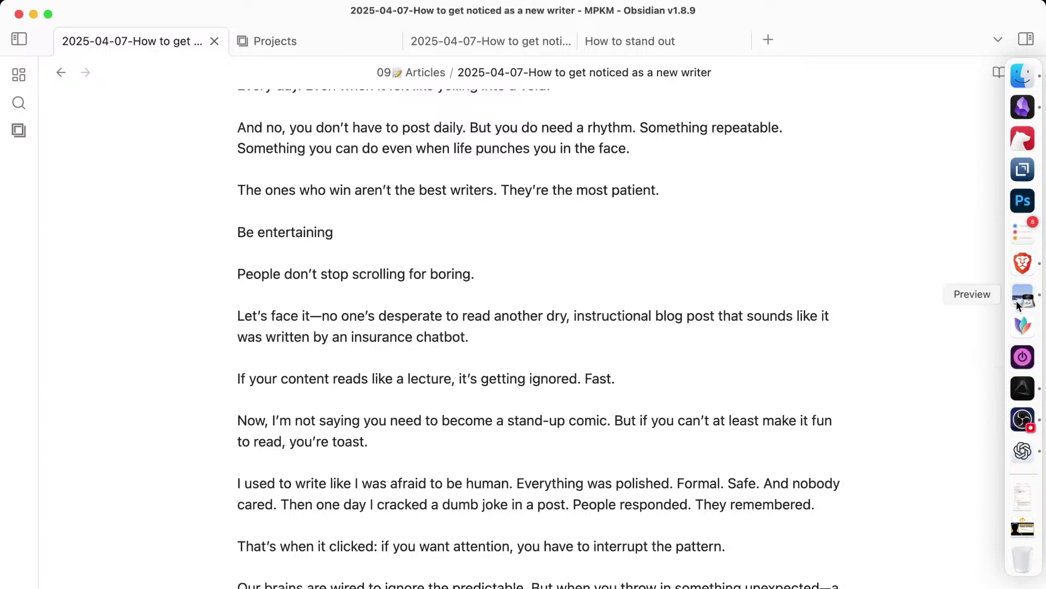
pyautogui.click(1022, 357)
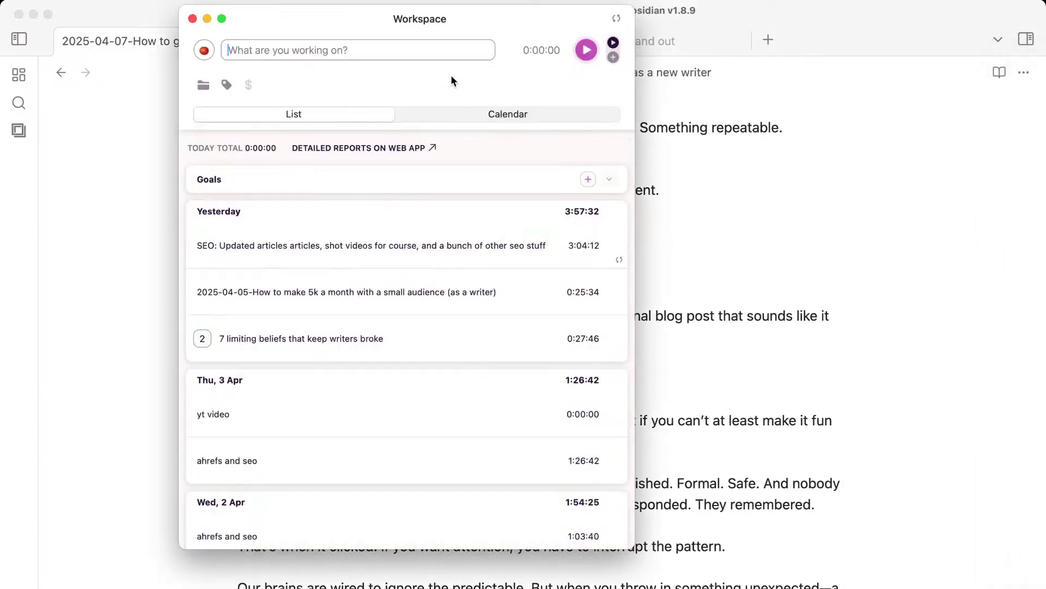
pyautogui.press('super+alt+c')
pyautogui.press('Down')
pyautogui.press('Down')
pyautogui.press('Down')
pyautogui.press('Down')
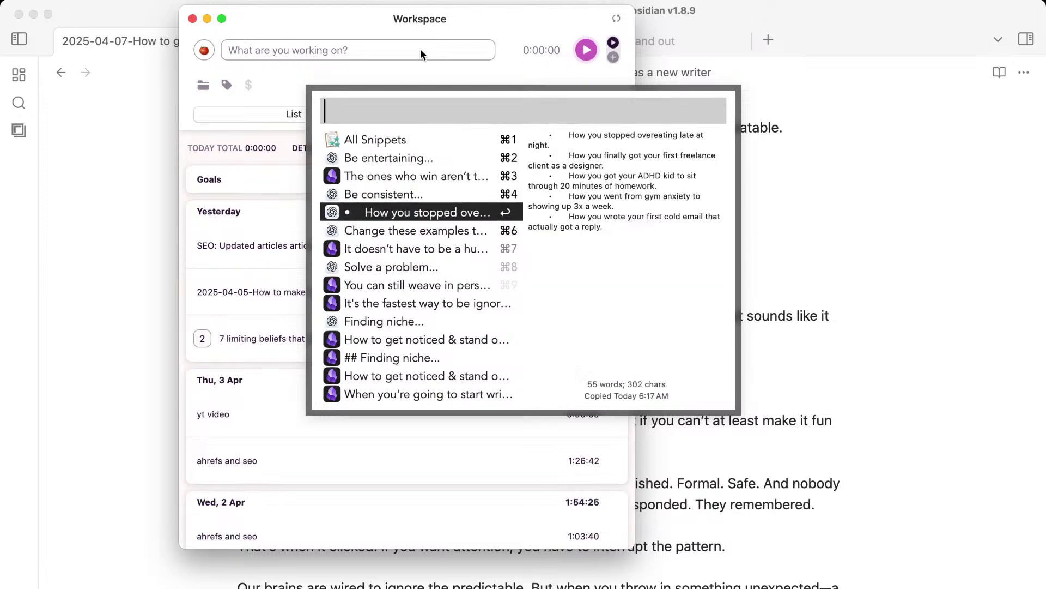
pyautogui.press('Down')
pyautogui.press('Down')
pyautogui.press('Down')
pyautogui.press('Down')
pyautogui.press('Down')
pyautogui.press('Down')
pyautogui.press('Down')
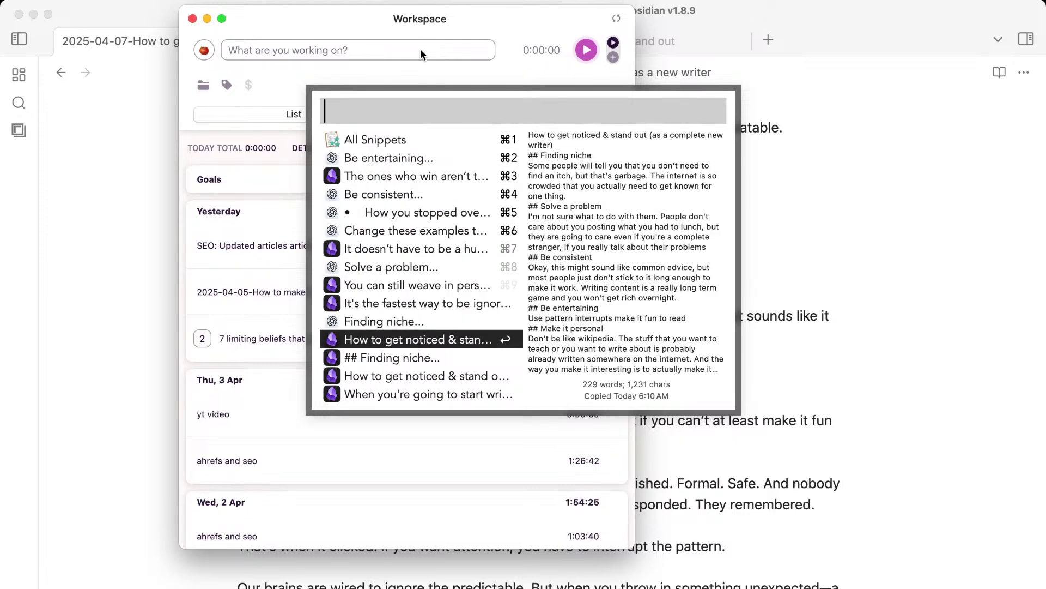
pyautogui.press('Down')
pyautogui.press('Down')
pyautogui.press('Return')
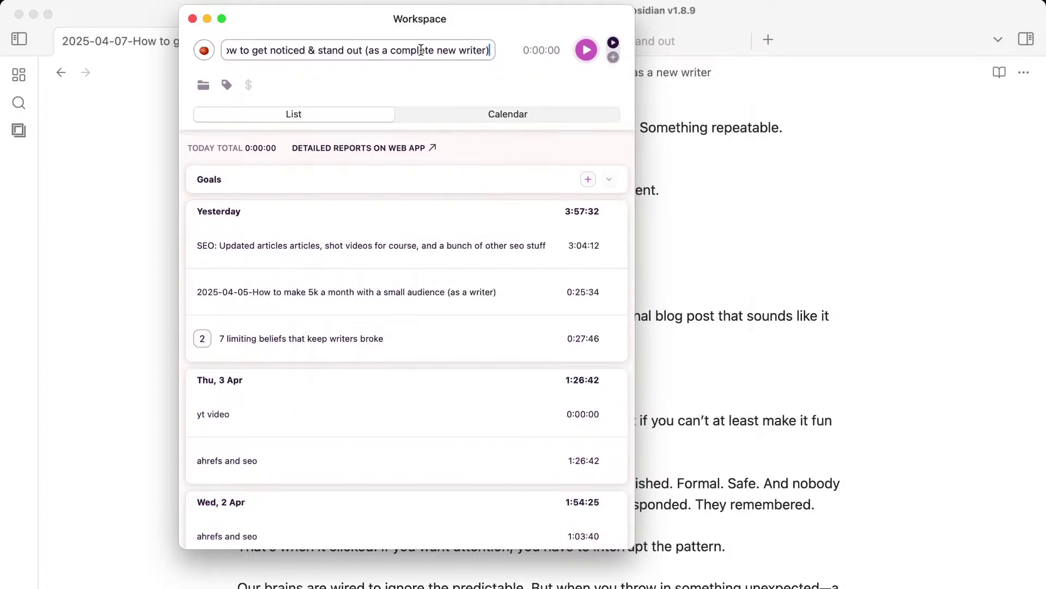
# Prefix the time entry's description with "Drafting: 2025-04-07".
pyautogui.press('super+Left')
pyautogui.write('2025-04-06-')
pyautogui.press('BackSpace')
pyautogui.press('BackSpace')
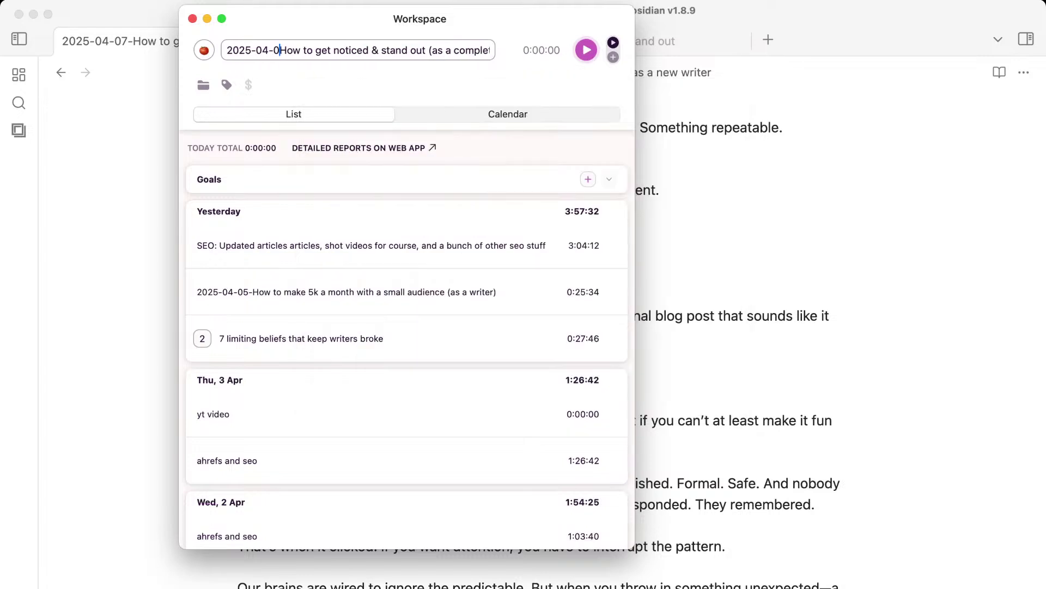
pyautogui.write('7')
pyautogui.write('Drafting:')
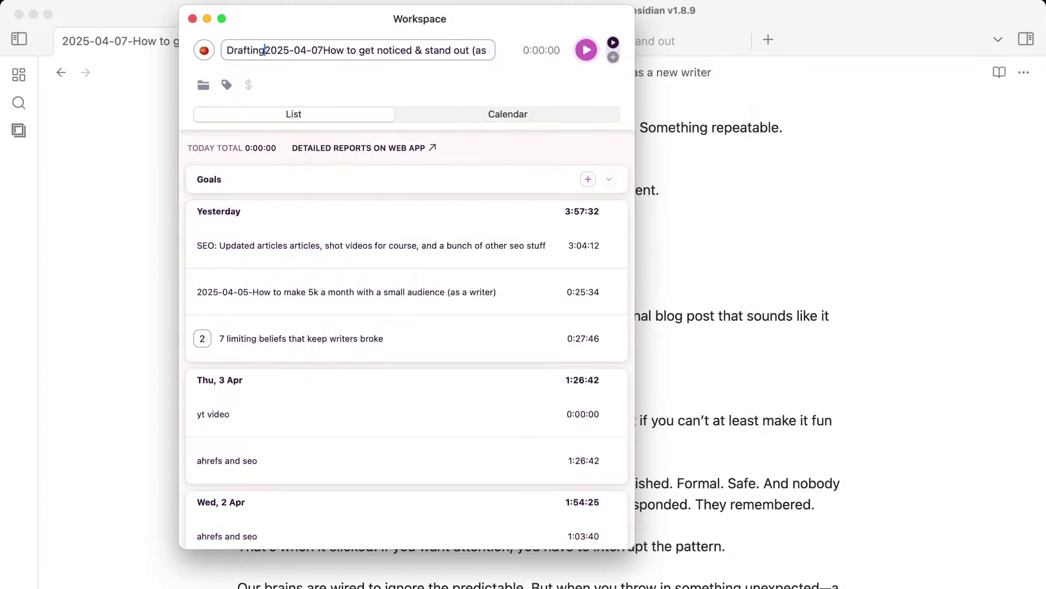
# Set the drafting entry's duration to 19 minutes, add it to today's list and continue its timer.
pyautogui.click(554, 50)
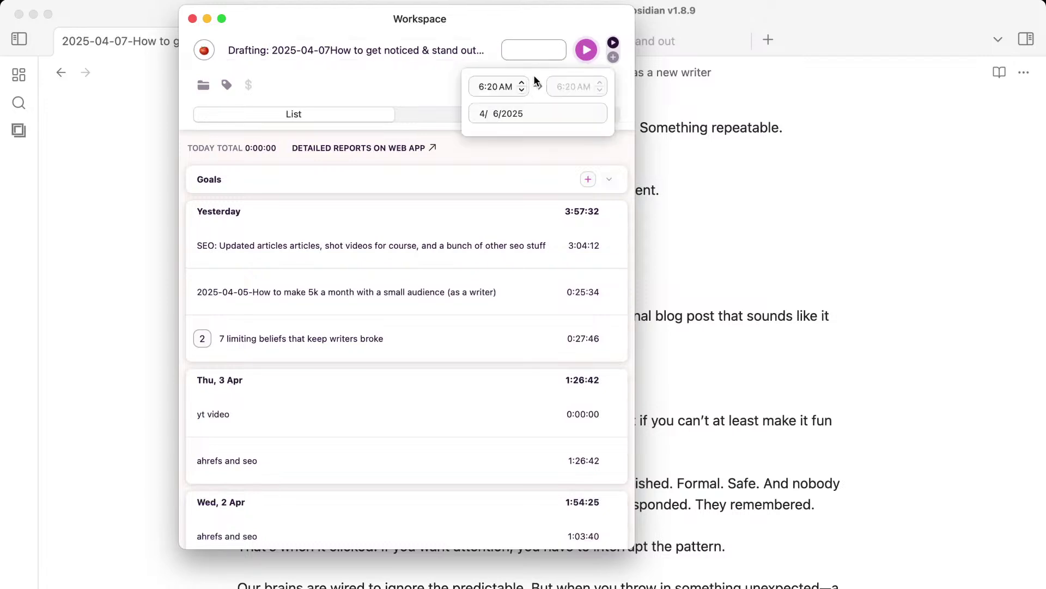
pyautogui.write('30:00')
pyautogui.doubleClick(541, 50)
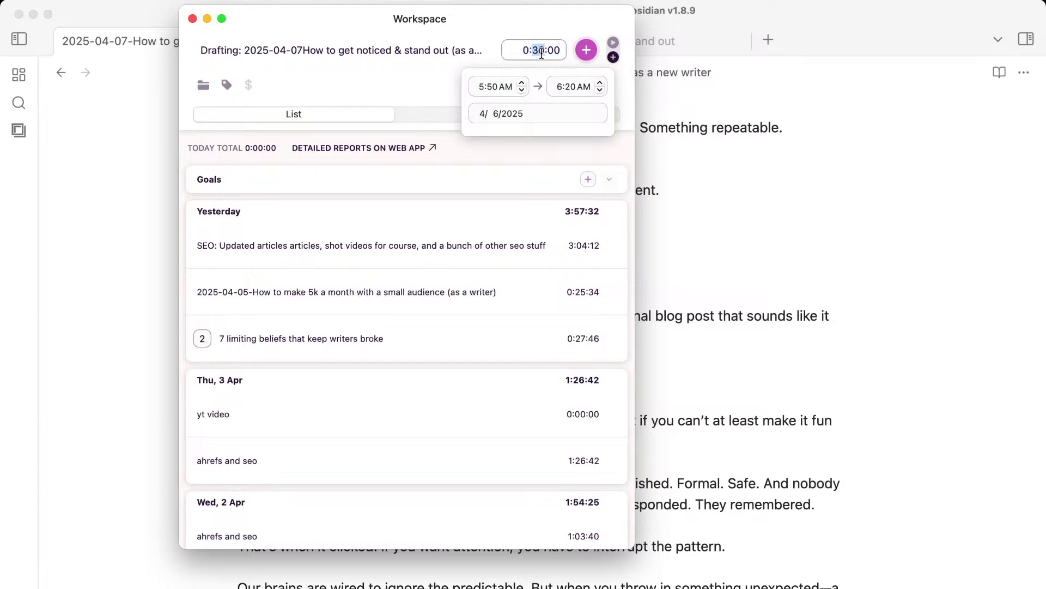
pyautogui.write('19')
pyautogui.click(587, 53)
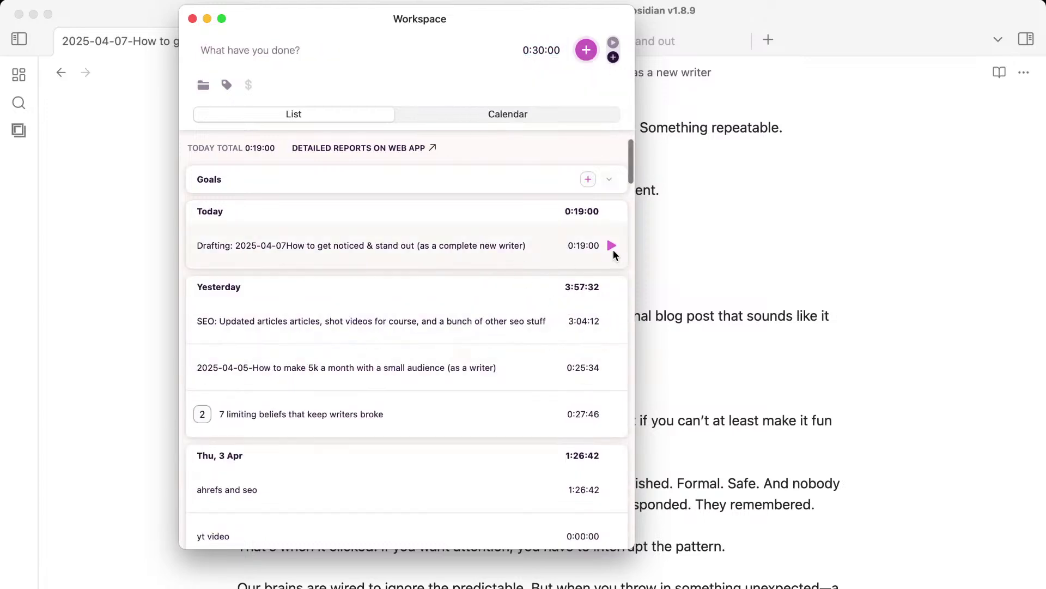
pyautogui.click(612, 246)
# Return to the Obsidian article and format the "Be entertaining" line as a level-2 heading.
pyautogui.click(702, 339)
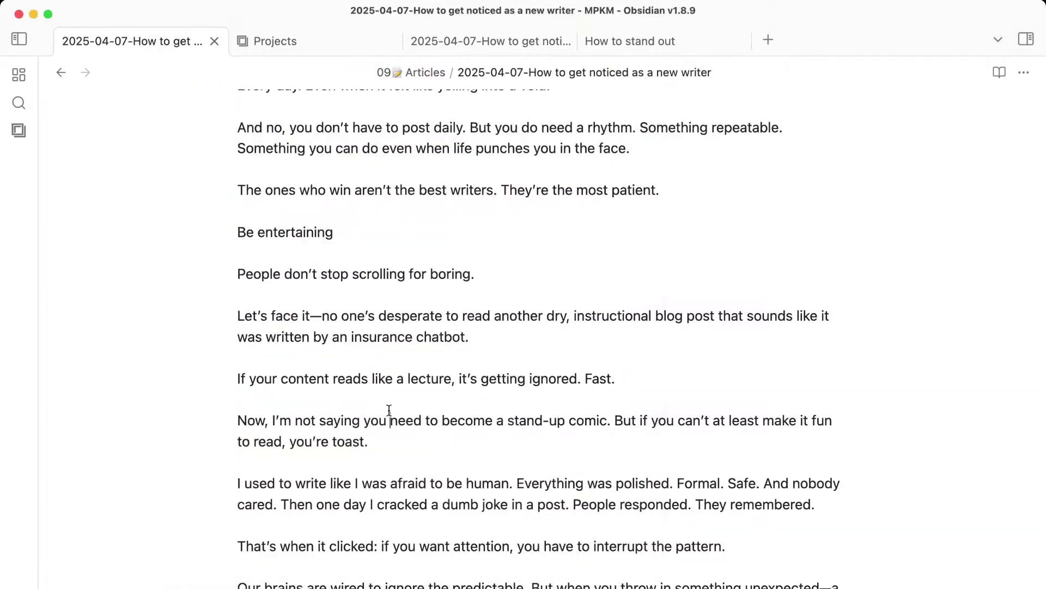
pyautogui.scroll(2, 389, 410)
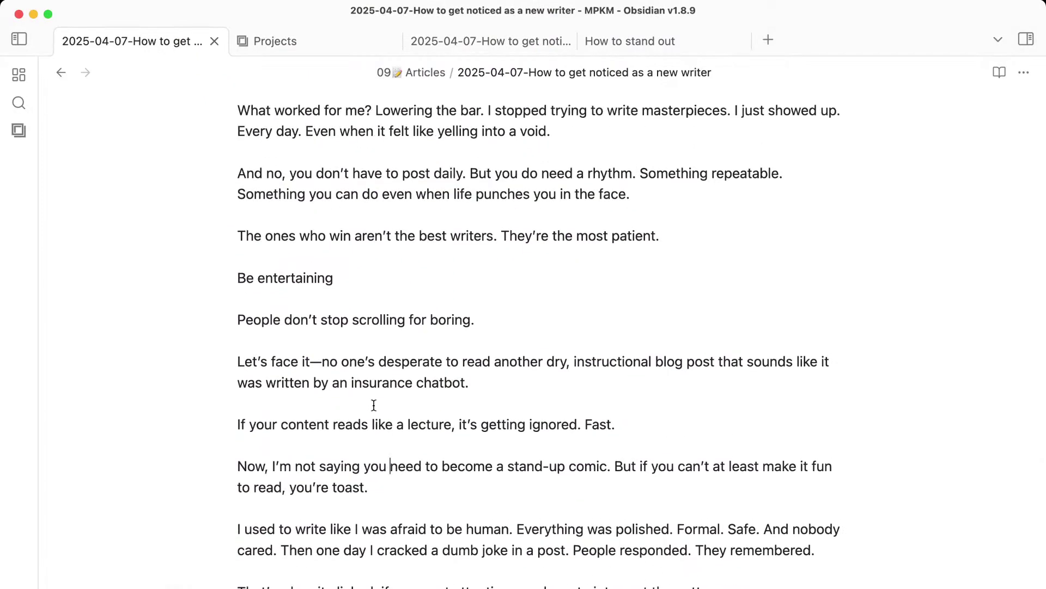
pyautogui.click(241, 278)
pyautogui.write('##')
pyautogui.press('super+Right')
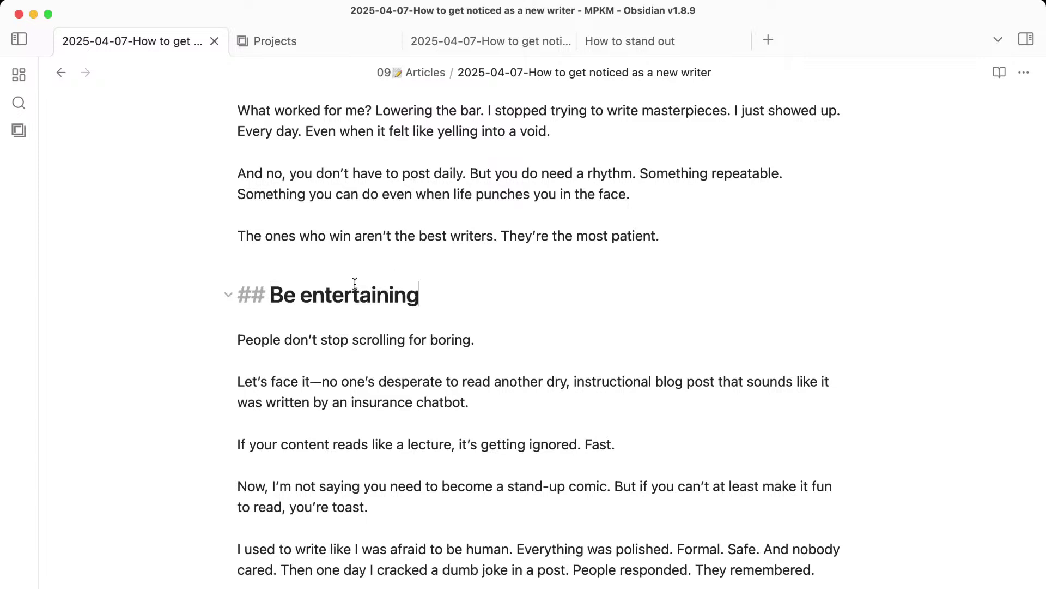
pyautogui.moveTo(299, 285)
pyautogui.mouseDown()
pyautogui.moveTo(454, 292)
pyautogui.moveTo(300, 295)
pyautogui.mouseUp()
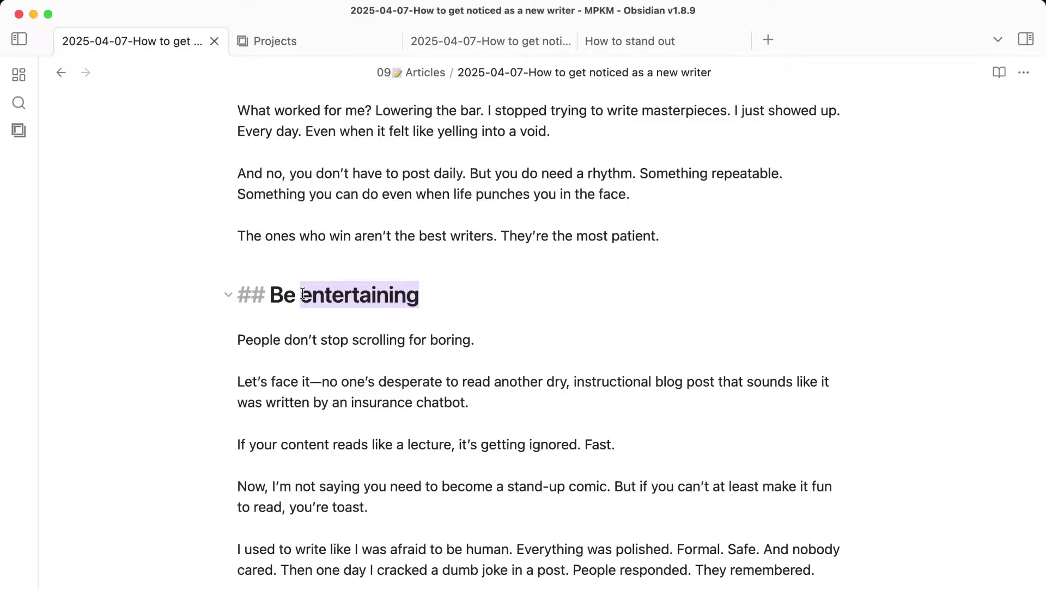
# In the section's second paragraph, replace "Let's face it—no" with "No" and insert "Wikipedia-type" before "blog post".
pyautogui.moveTo(334, 386); pyautogui.dragTo(207, 381)
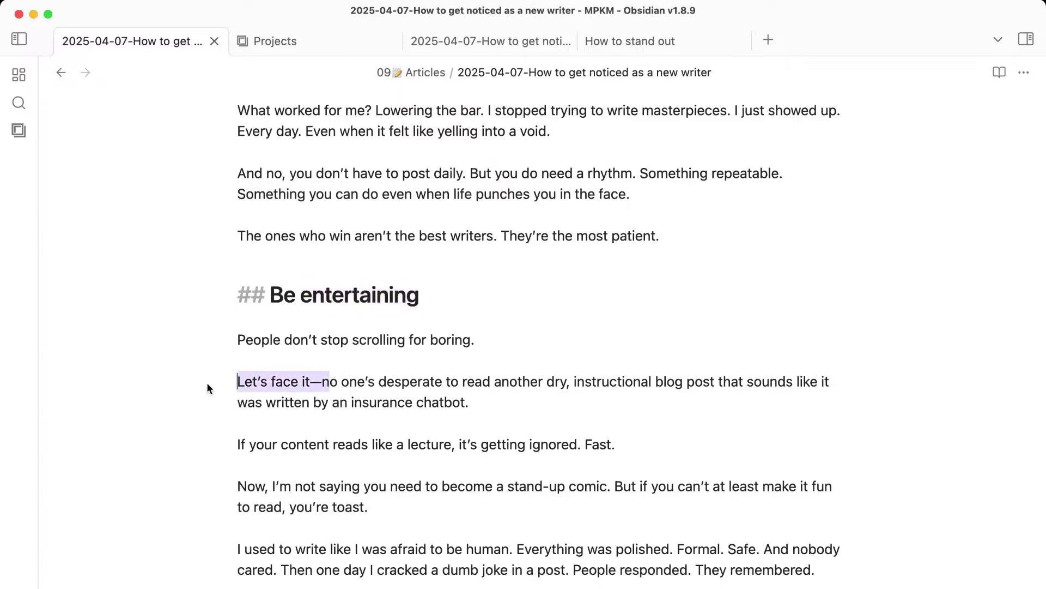
pyautogui.write('N')
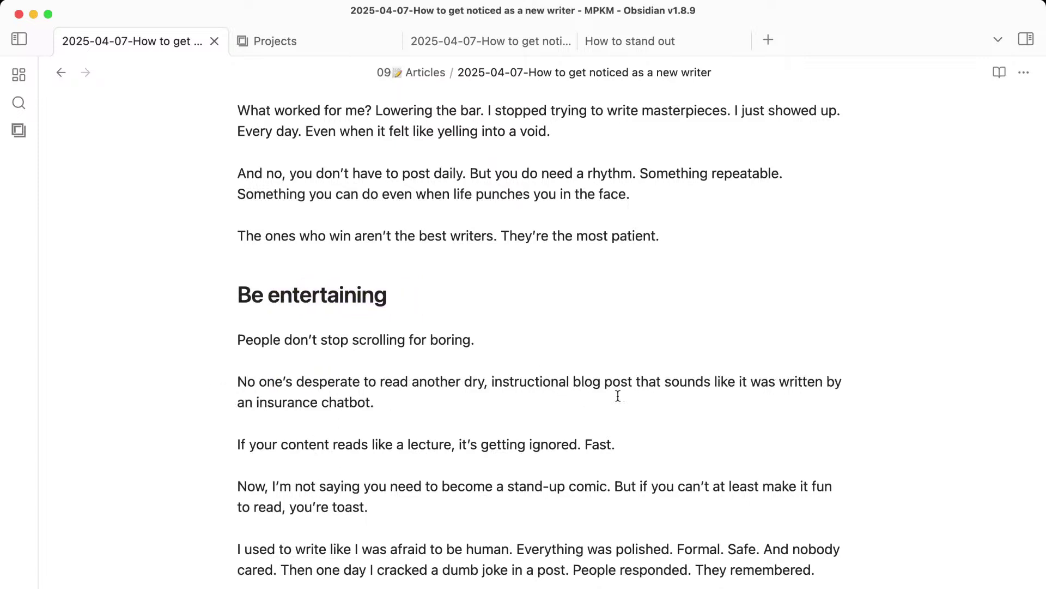
pyautogui.write('Wikipied')
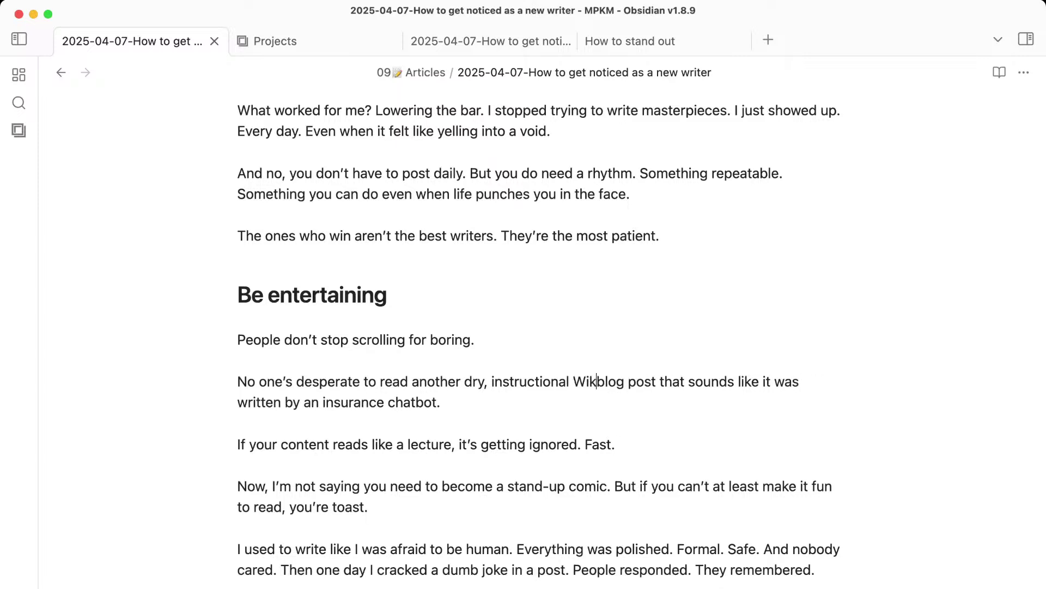
pyautogui.press('BackSpace')
pyautogui.press('BackSpace')
pyautogui.press('BackSpace')
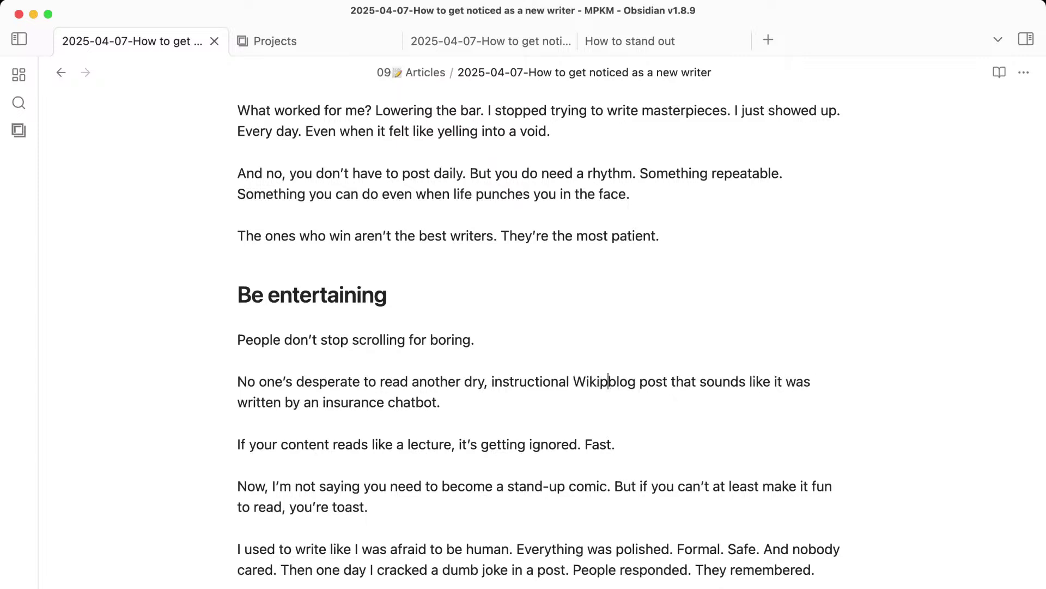
pyautogui.write('edia-type')
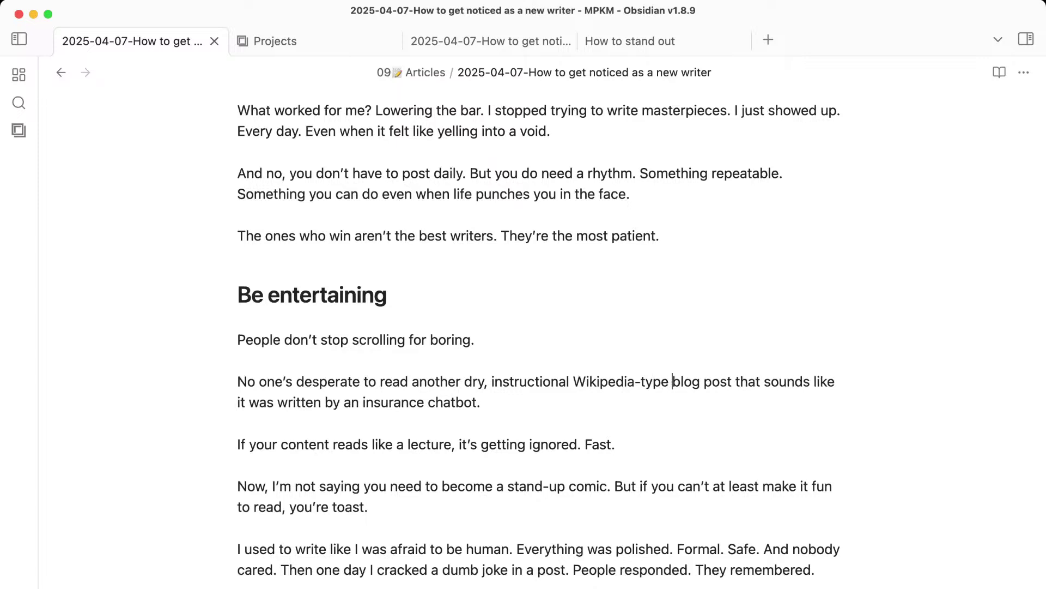
# Change "an insurance chatbot" to "a chatbot" at the end of the second paragraph.
pyautogui.moveTo(464, 381); pyautogui.dragTo(480, 404)
pyautogui.click(480, 404)
pyautogui.moveTo(466, 342); pyautogui.dragTo(485, 358)
pyautogui.click(526, 405)
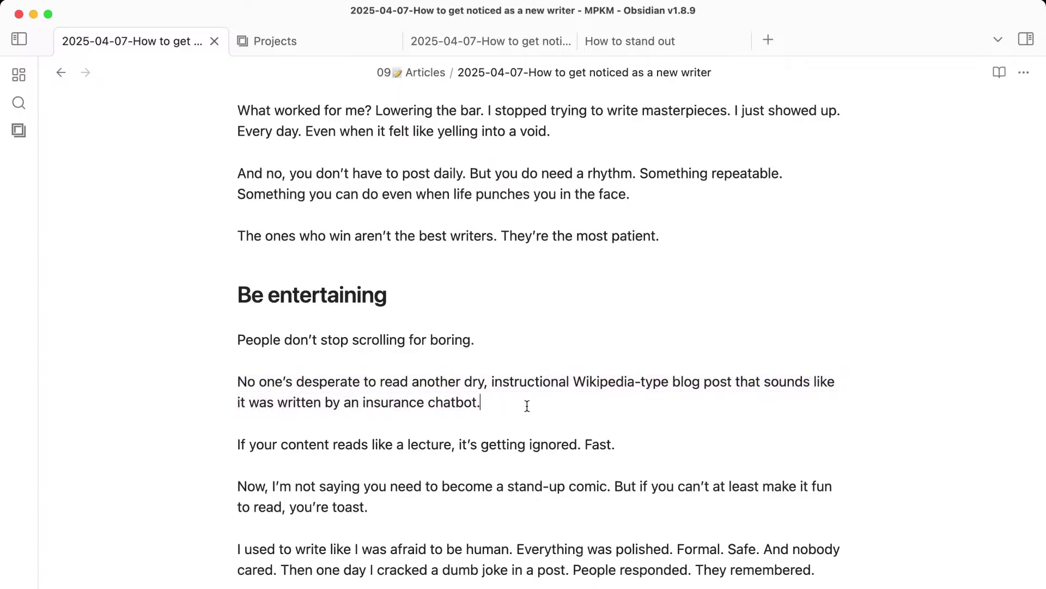
pyautogui.doubleClick(394, 402)
pyautogui.press('BackSpace')
pyautogui.press('BackSpace')
pyautogui.press('BackSpace')
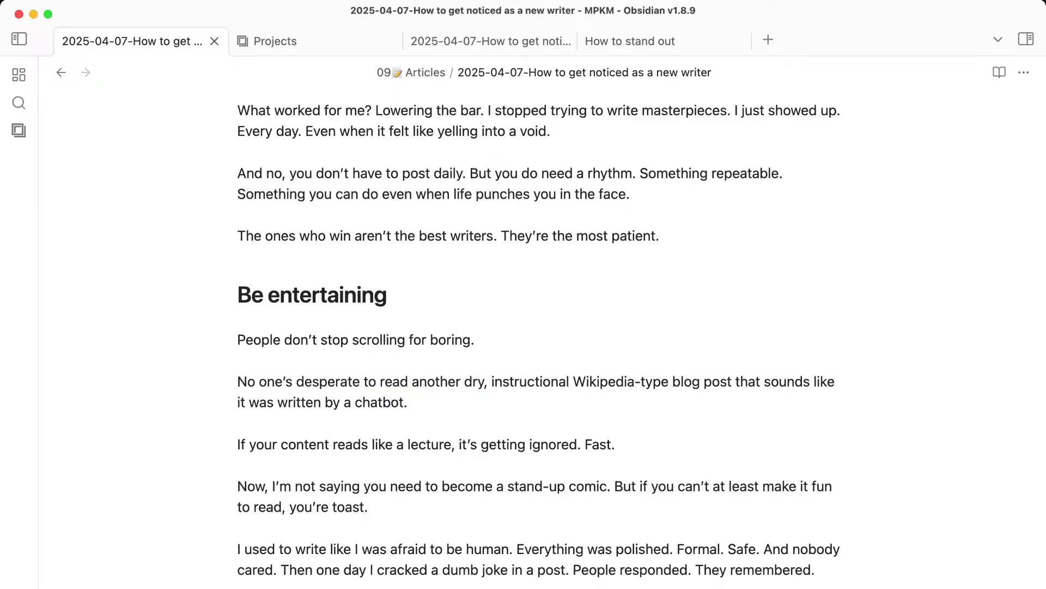
# Replace the "Be entertaining" heading text with "Get rid of your boring writing style".
pyautogui.moveTo(346, 339); pyautogui.dragTo(407, 416)
pyautogui.click(407, 415)
pyautogui.moveTo(490, 349); pyautogui.dragTo(236, 344)
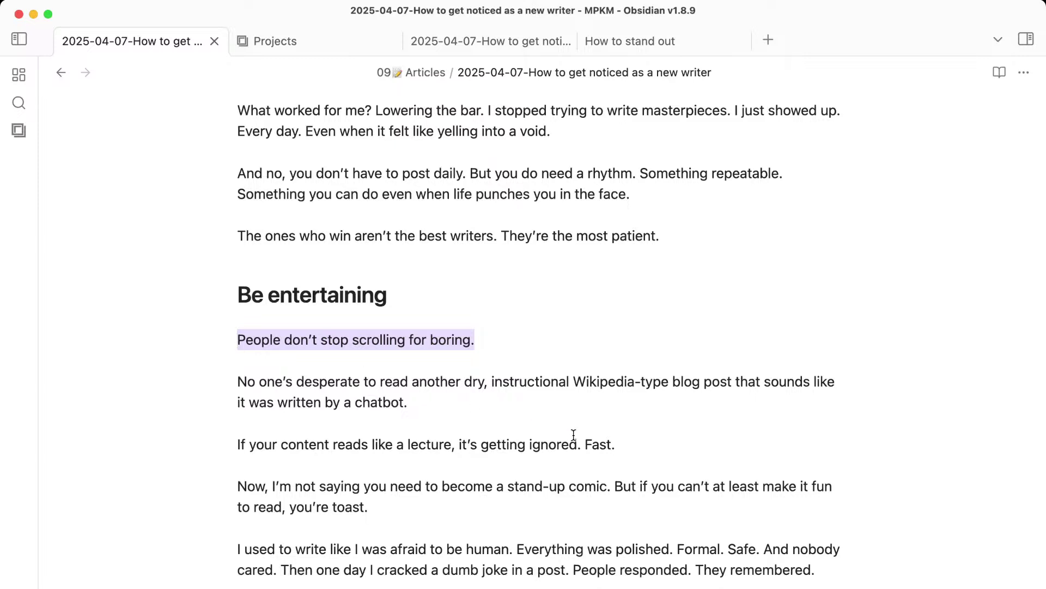
pyautogui.moveTo(419, 295); pyautogui.dragTo(271, 289)
pyautogui.write('Get ')
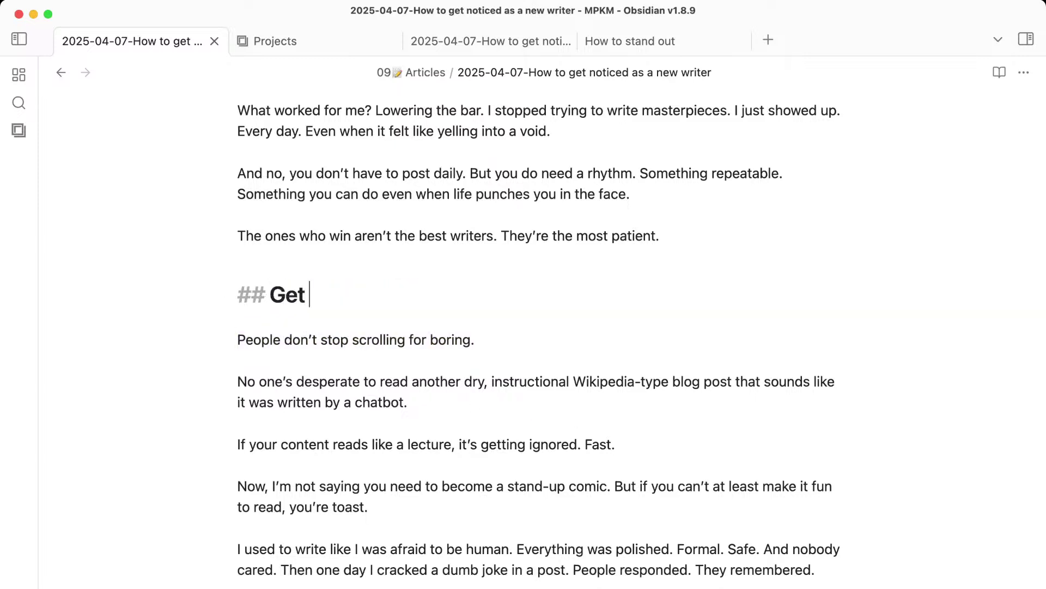
pyautogui.write('rid of your boring writing ')
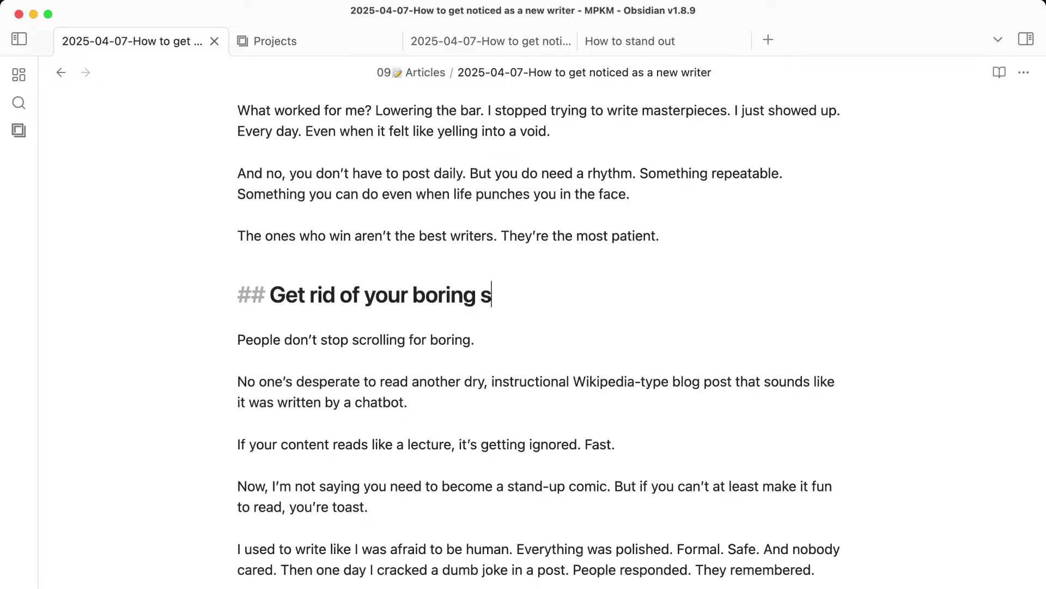
pyautogui.write('style')
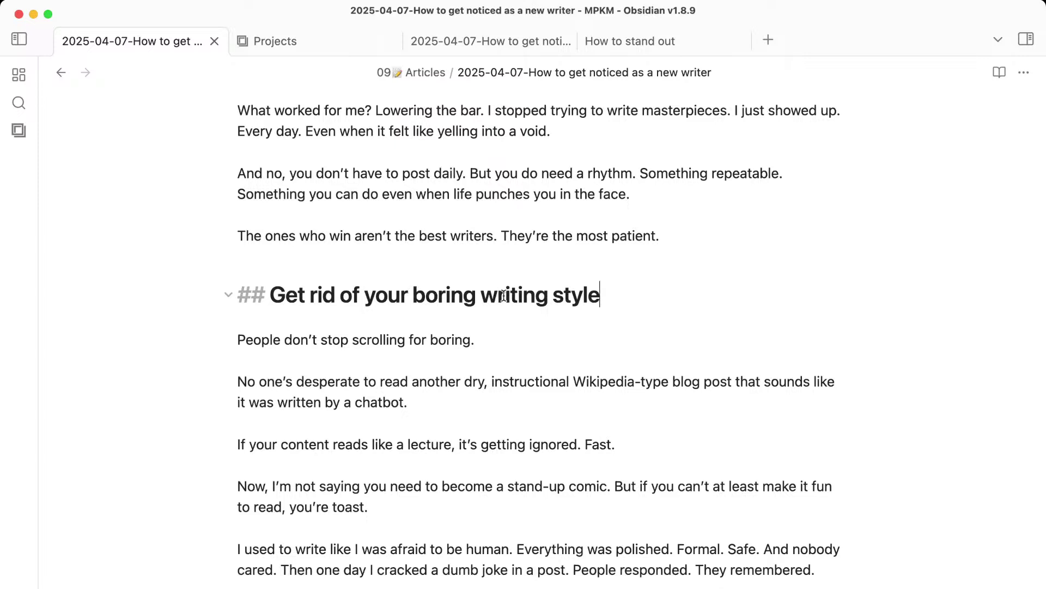
# Insert "academic" before "writing style" in the section heading.
pyautogui.click(481, 295)
pyautogui.write('academ')
pyautogui.press('BackSpace')
pyautogui.press('BackSpace')
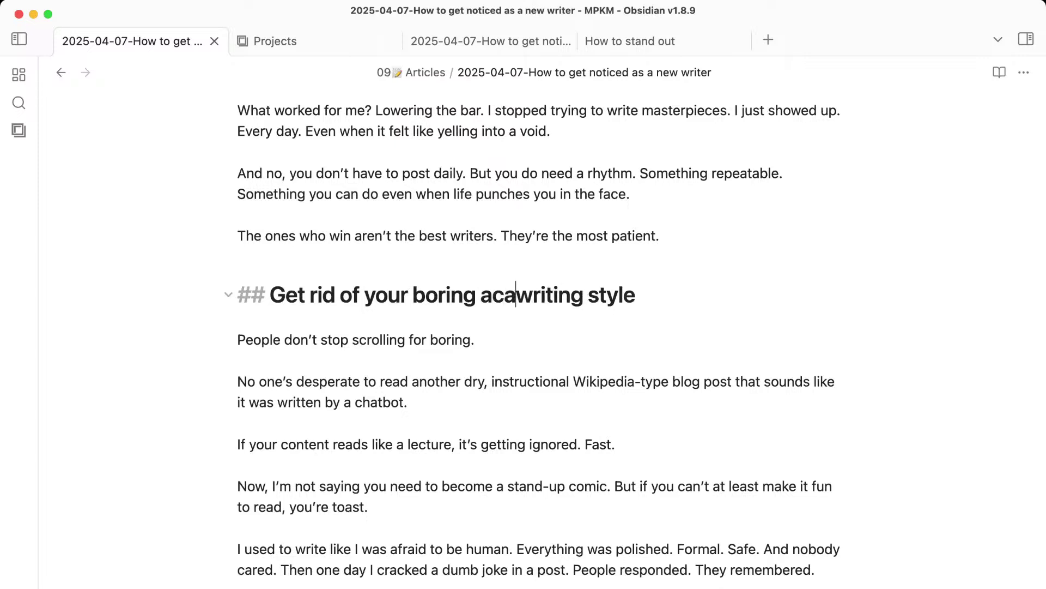
pyautogui.write('demic')
pyautogui.scroll(-2, 475, 435)
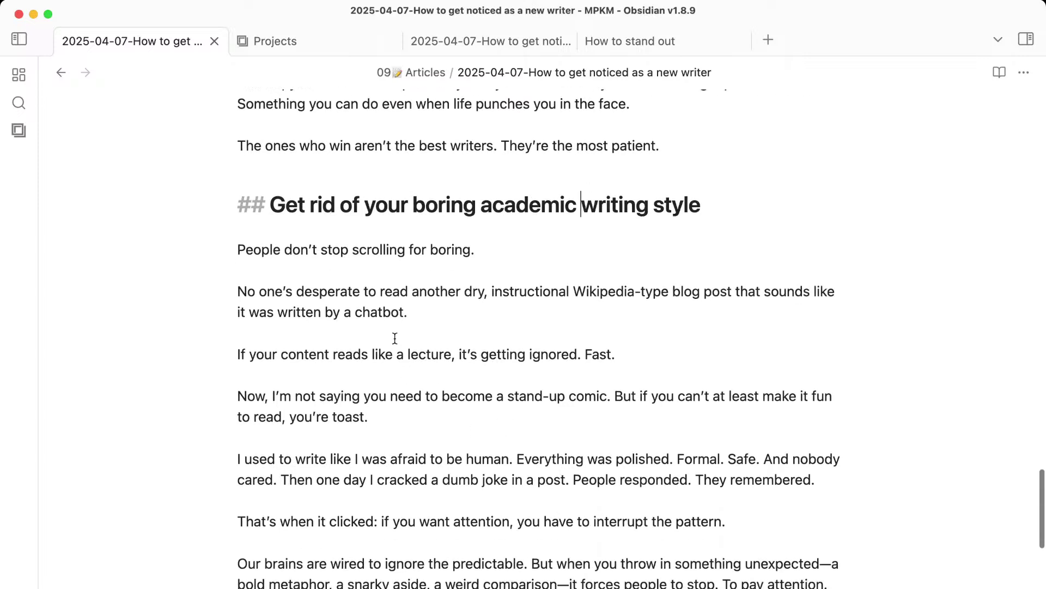
pyautogui.click(449, 392)
pyautogui.scroll(-4, 449, 390)
pyautogui.scroll(-1, 450, 389)
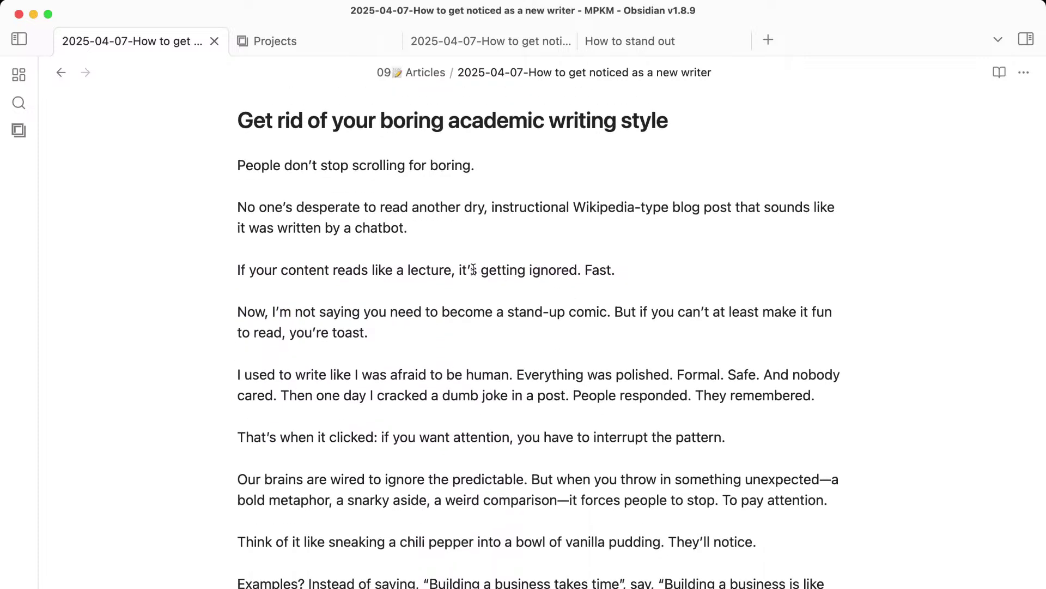
pyautogui.scroll(-1, 561, 341)
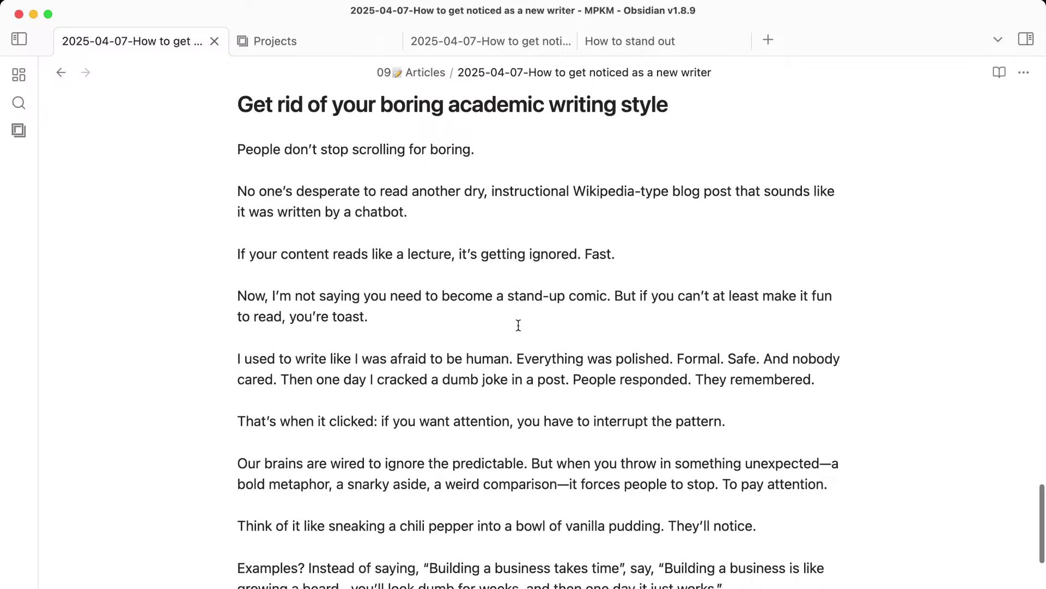
# Replace "fun" with "interesting" in the section's stand-up comic paragraph.
pyautogui.scroll(-2, 518, 326)
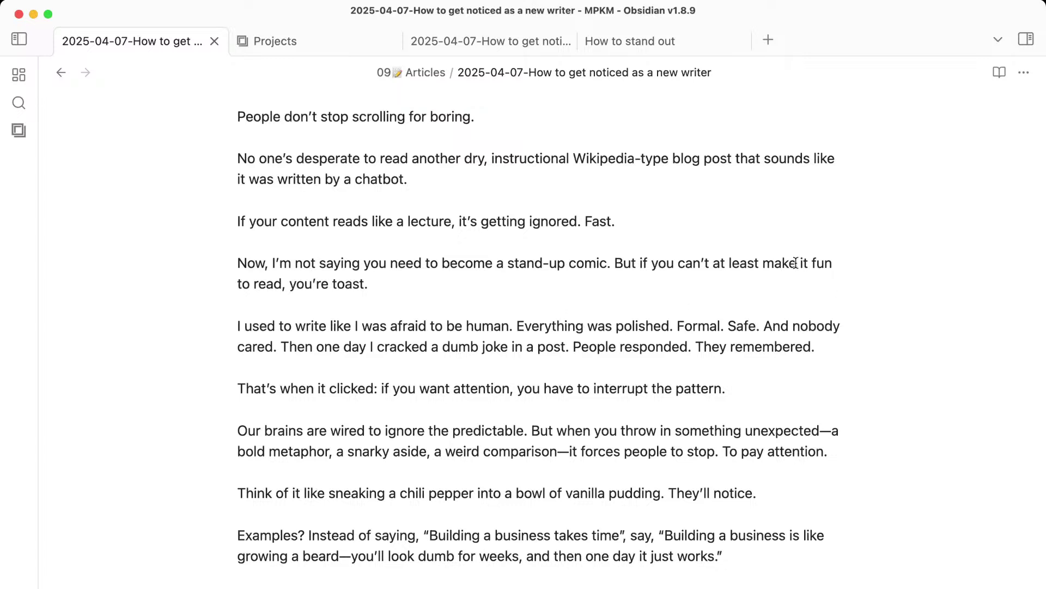
pyautogui.doubleClick(823, 262)
pyautogui.write('interesting')
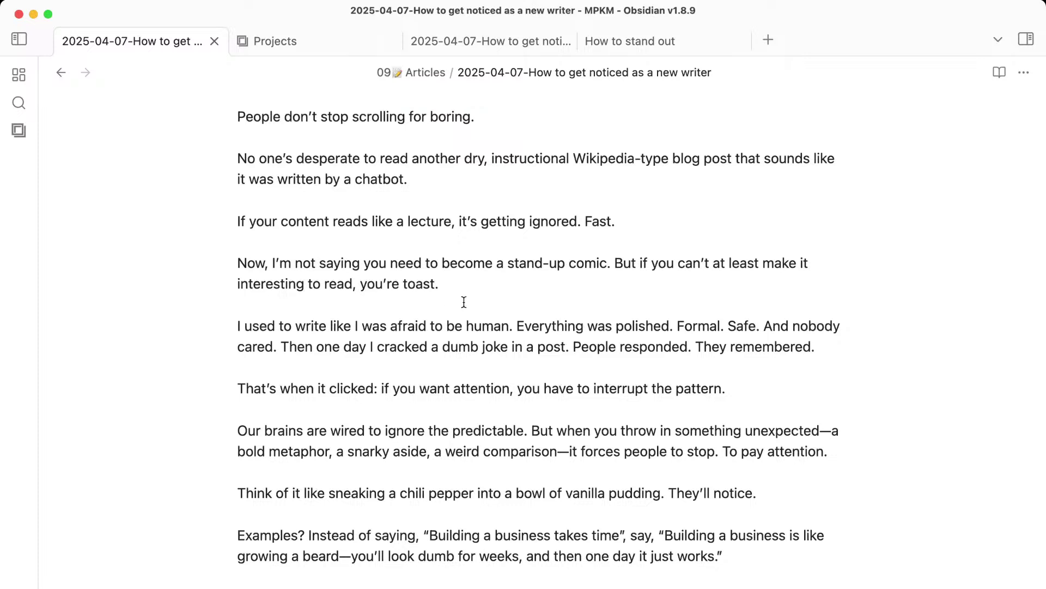
# Dictate a paragraph above "I used to write": "The best way I found to be entertaining without having to morph into someone you are not is to simply amplify your weird traits.".
pyautogui.moveTo(464, 305); pyautogui.dragTo(488, 367)
pyautogui.click(488, 367)
pyautogui.scroll(-1, 488, 366)
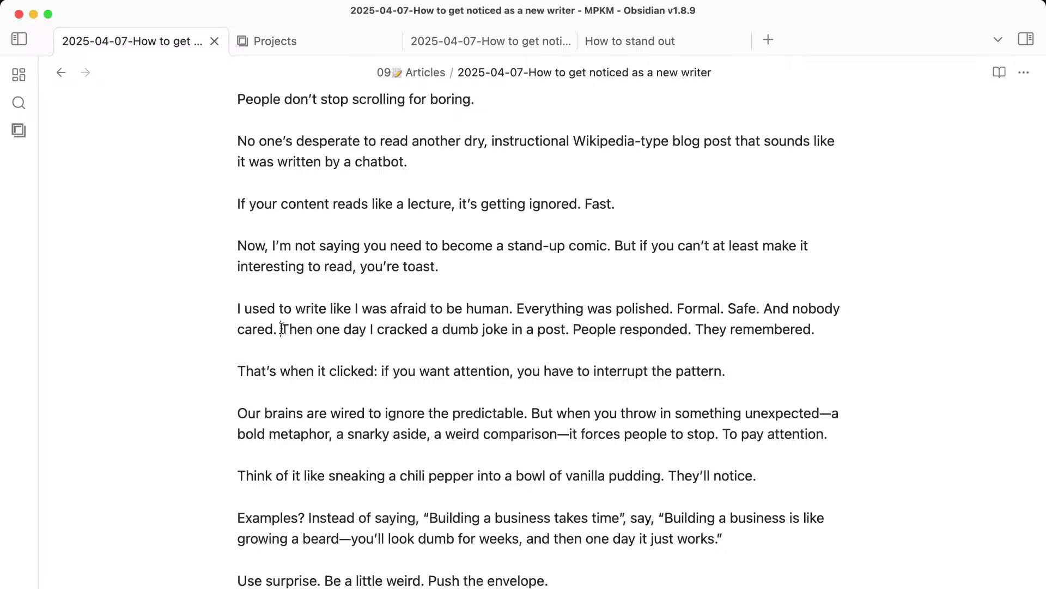
pyautogui.moveTo(281, 328); pyautogui.dragTo(551, 328)
pyautogui.click(550, 328)
pyautogui.moveTo(278, 326); pyautogui.dragTo(672, 283)
pyautogui.click(672, 282)
pyautogui.press('Return')
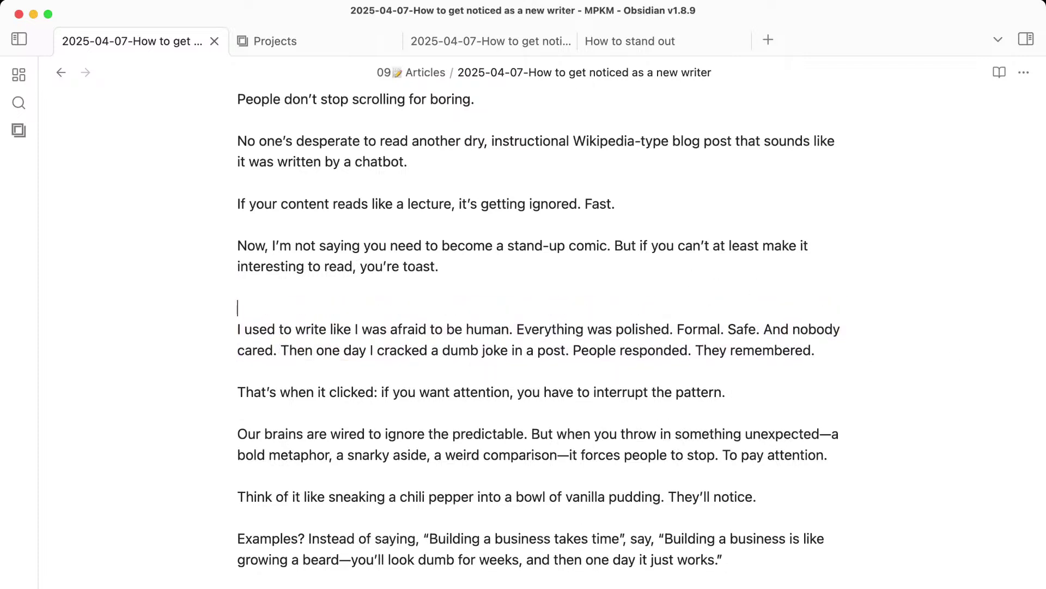
pyautogui.hotkey('alt', 'space')
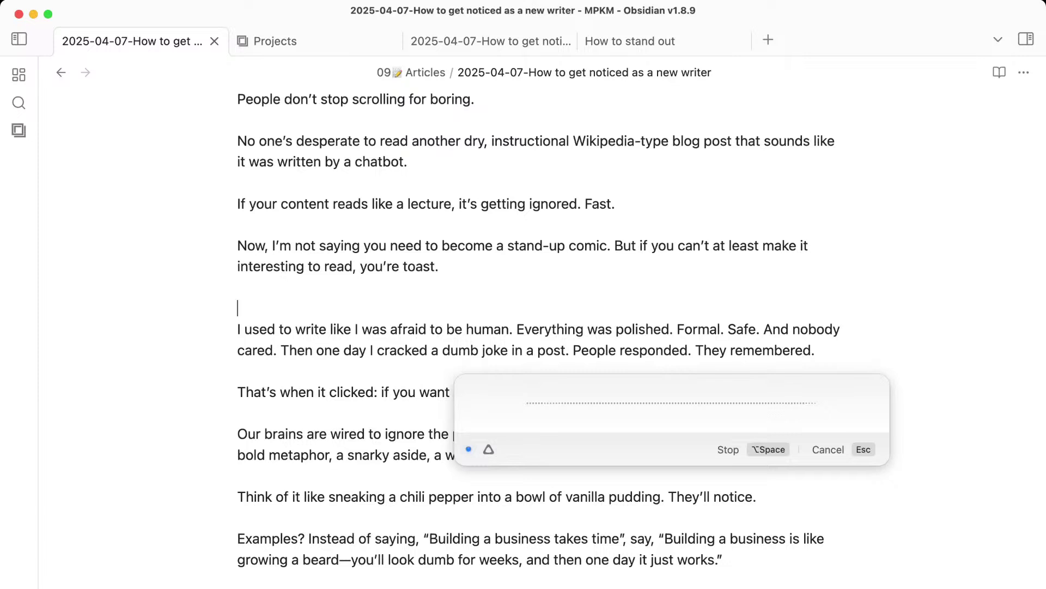
pyautogui.hotkey('alt', 'space')
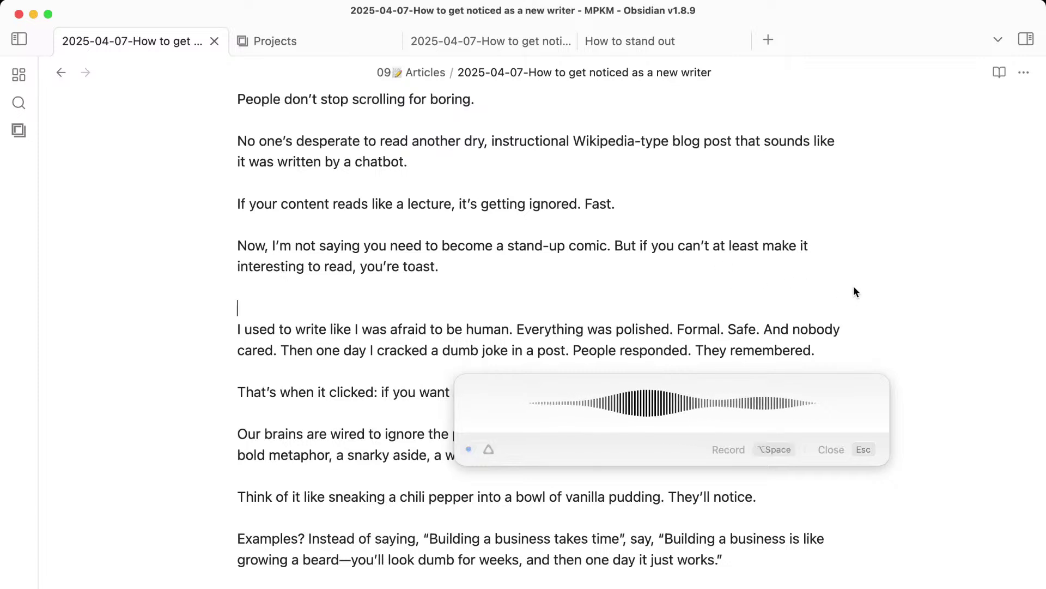
pyautogui.press('Return')
# Write the next paragraph: "I like sarcasm. I like to be direct and frank. So that's how I try to write.".
pyautogui.write('I')
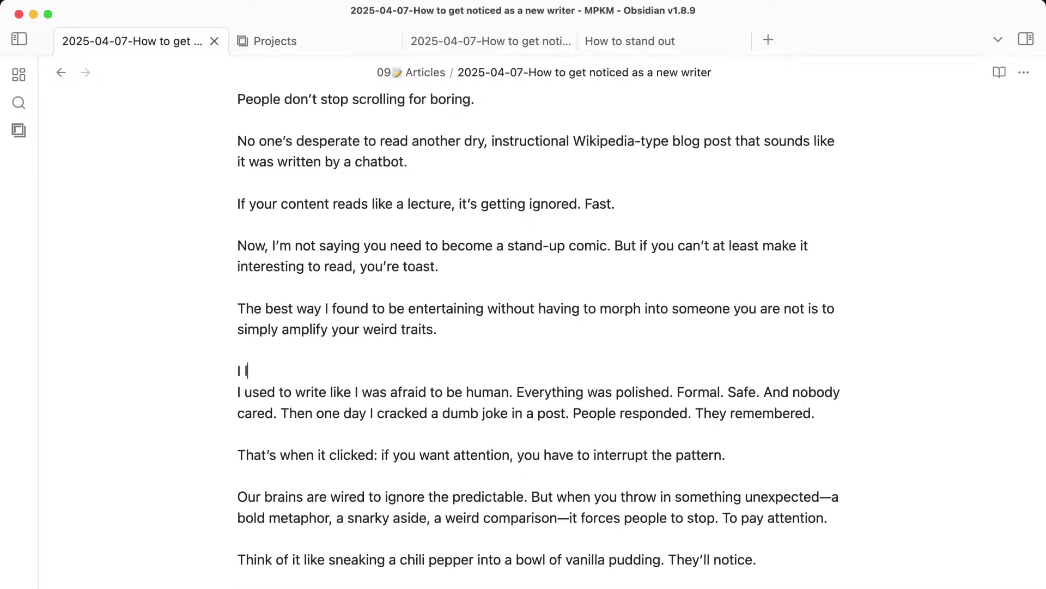
pyautogui.write(' like')
pyautogui.press('BackSpace')
pyautogui.press('BackSpace')
pyautogui.write('ike sarcasm. I l')
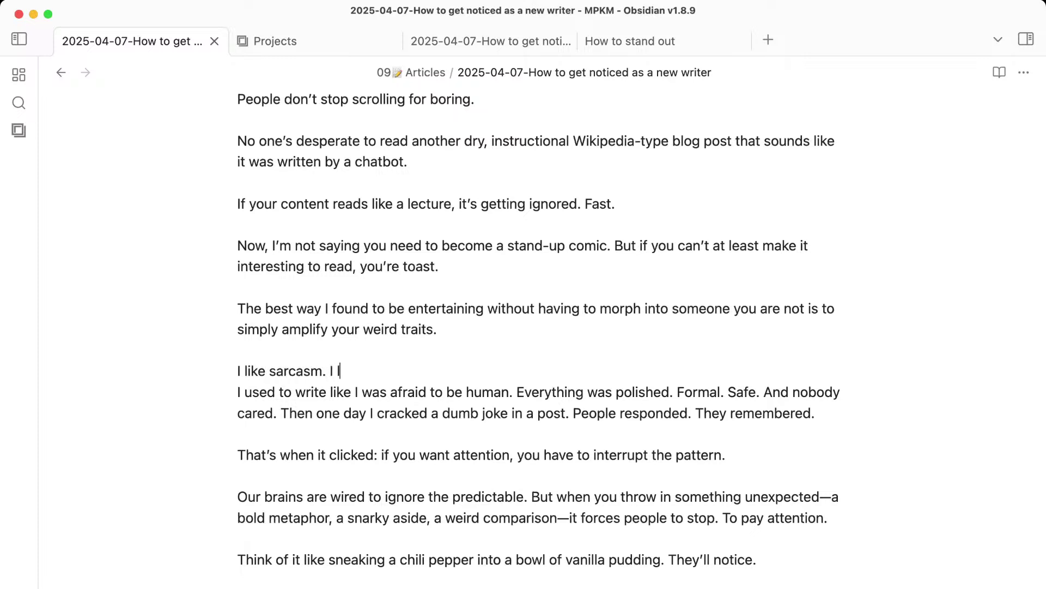
pyautogui.write('ike to be direct and frank')
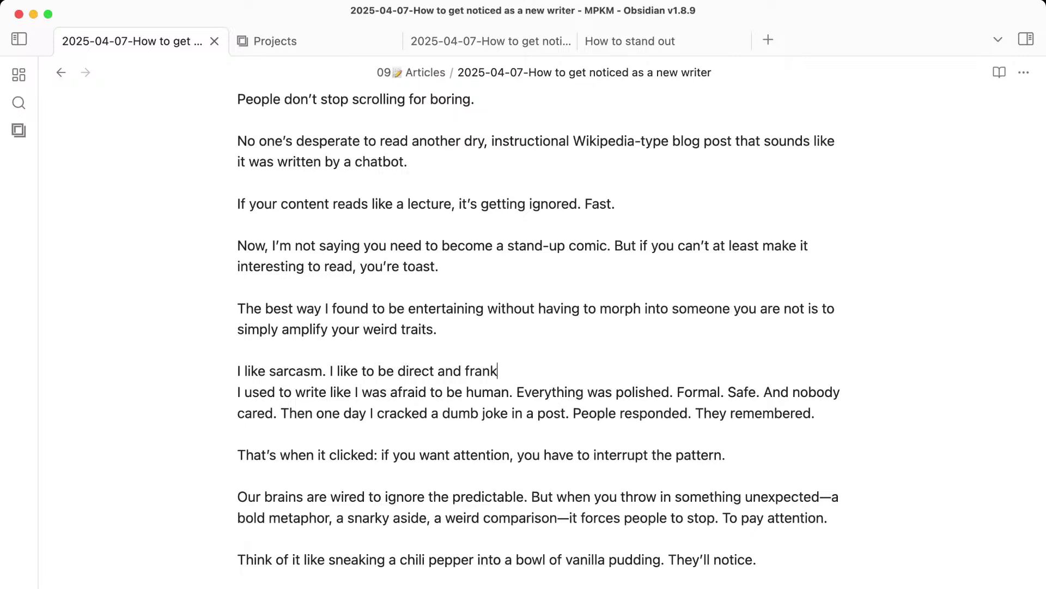
pyautogui.write('. S')
pyautogui.press('BackSpace')
pyautogui.write('I also')
pyautogui.press('BackSpace')
pyautogui.press('BackSpace')
pyautogui.press('BackSpace')
pyautogui.press('BackSpace')
pyautogui.press('BackSpace')
pyautogui.press('BackSpace')
pyautogui.press('BackSpace')
pyautogui.write("So that's how I try to")
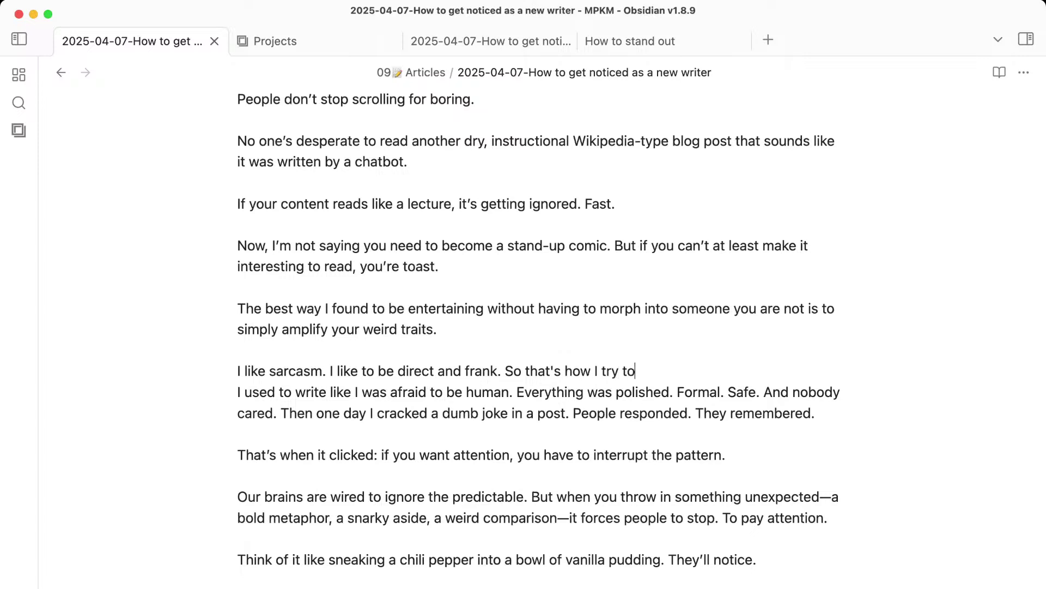
pyautogui.write(' write.')
pyautogui.press('Return')
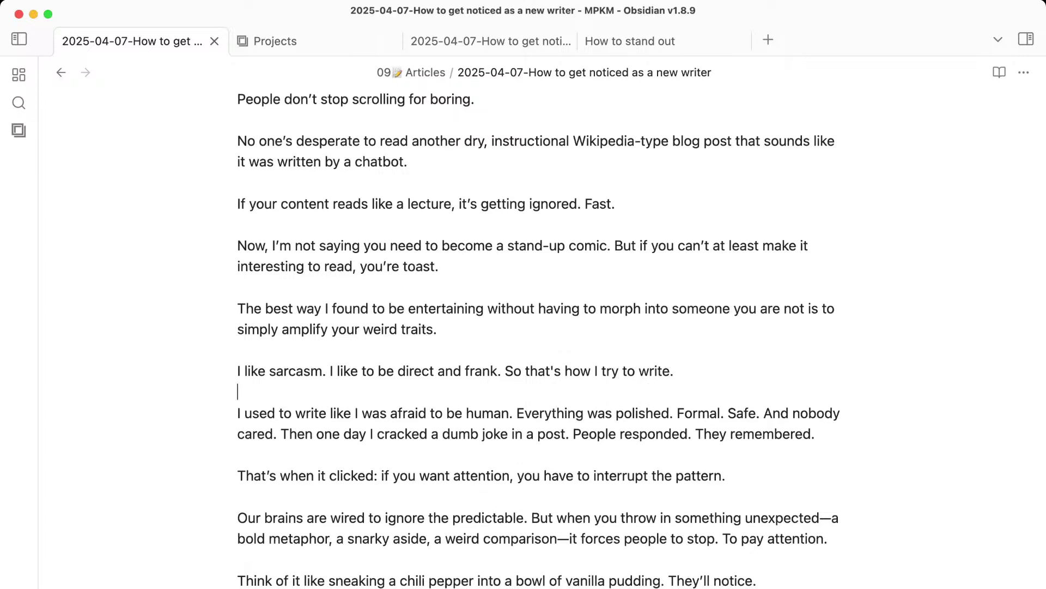
# Remove the "I used to write" paragraph and the words "That's when it clicked:", starting the remaining sentence with a capital "If".
pyautogui.tripleClick(515, 434)
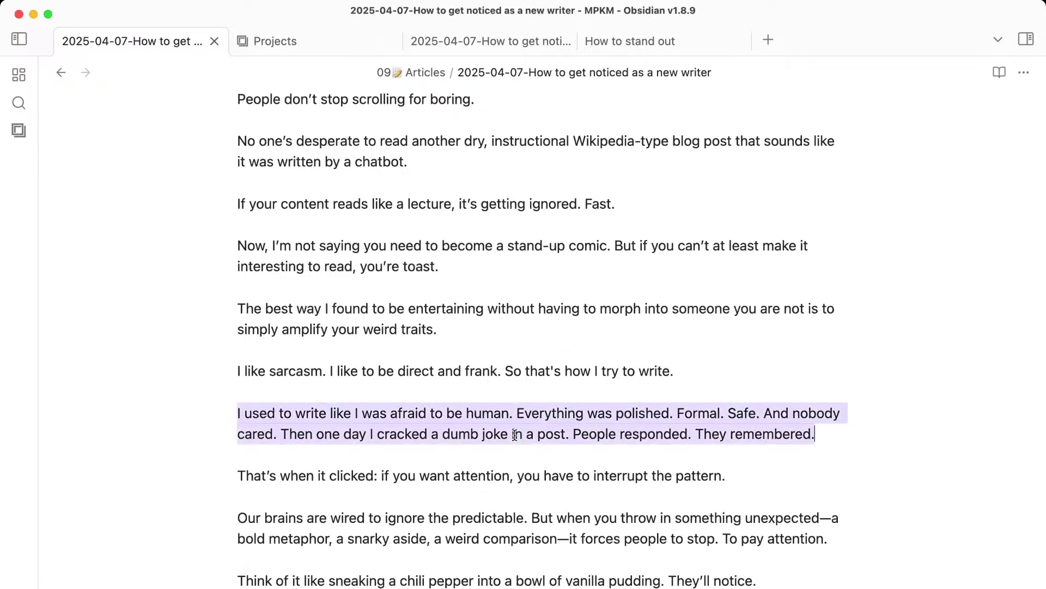
pyautogui.keyDown('shift'); pyautogui.click(385, 476); pyautogui.keyUp('shift')
pyautogui.write('I')
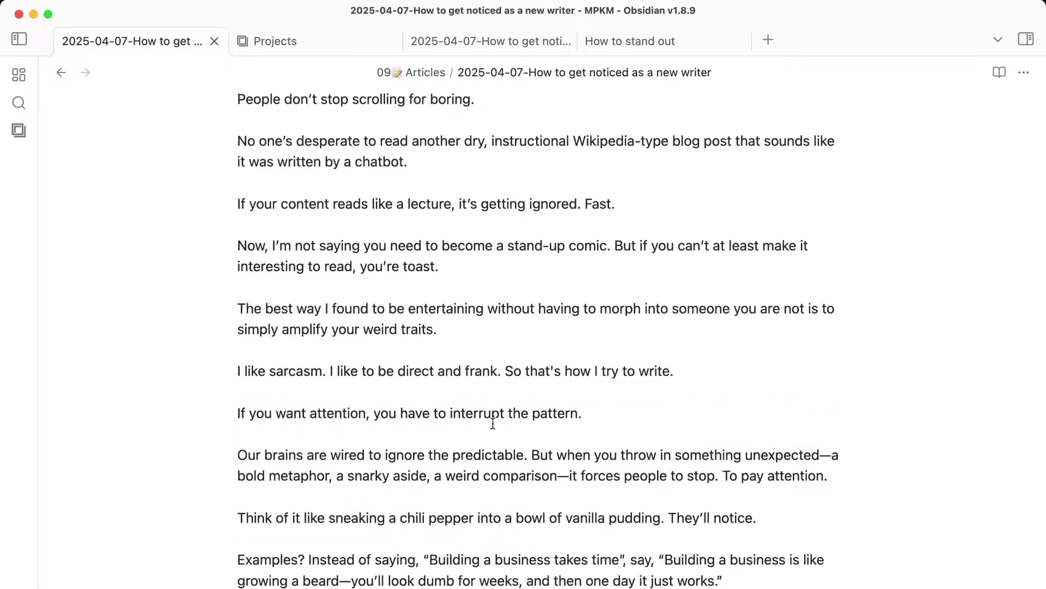
# Delete the "Think of it like sneaking a chili pepper" paragraph together with its blank line.
pyautogui.scroll(-3, 493, 420)
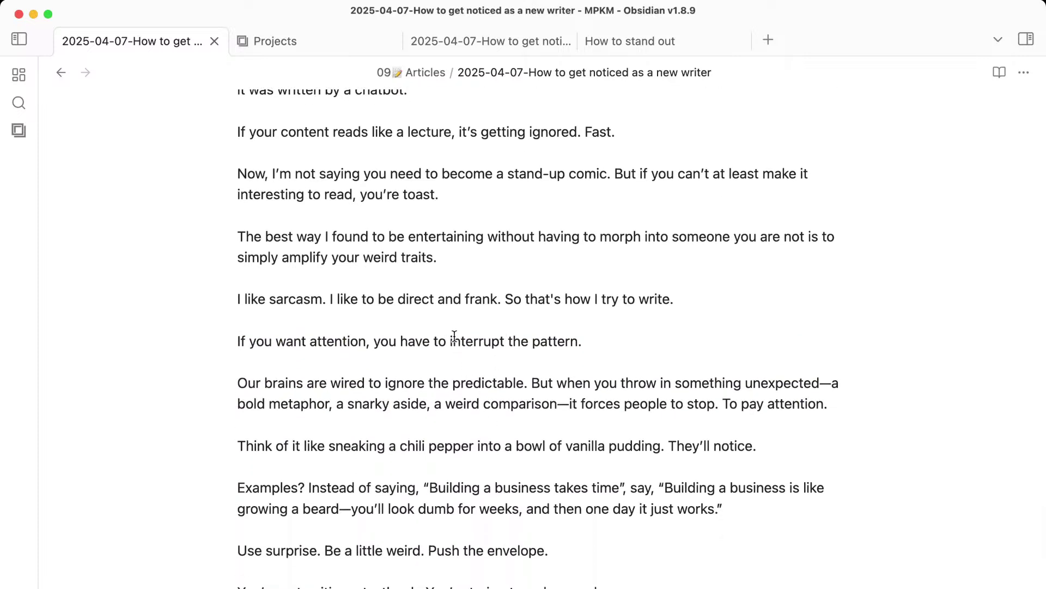
pyautogui.moveTo(454, 362); pyautogui.dragTo(491, 424)
pyautogui.click(494, 426)
pyautogui.scroll(-2, 494, 426)
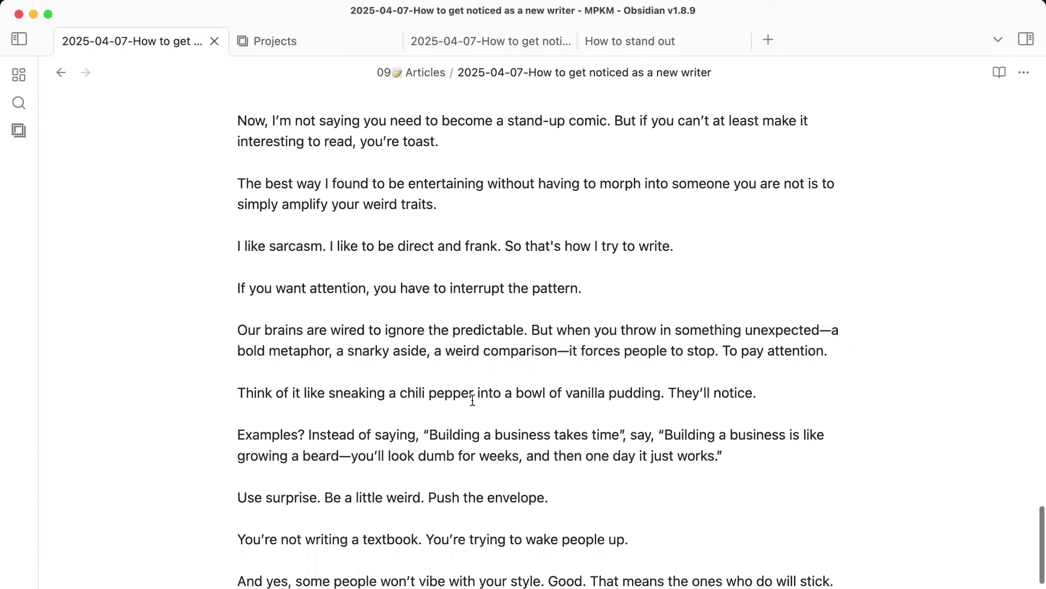
pyautogui.scroll(-3, 472, 401)
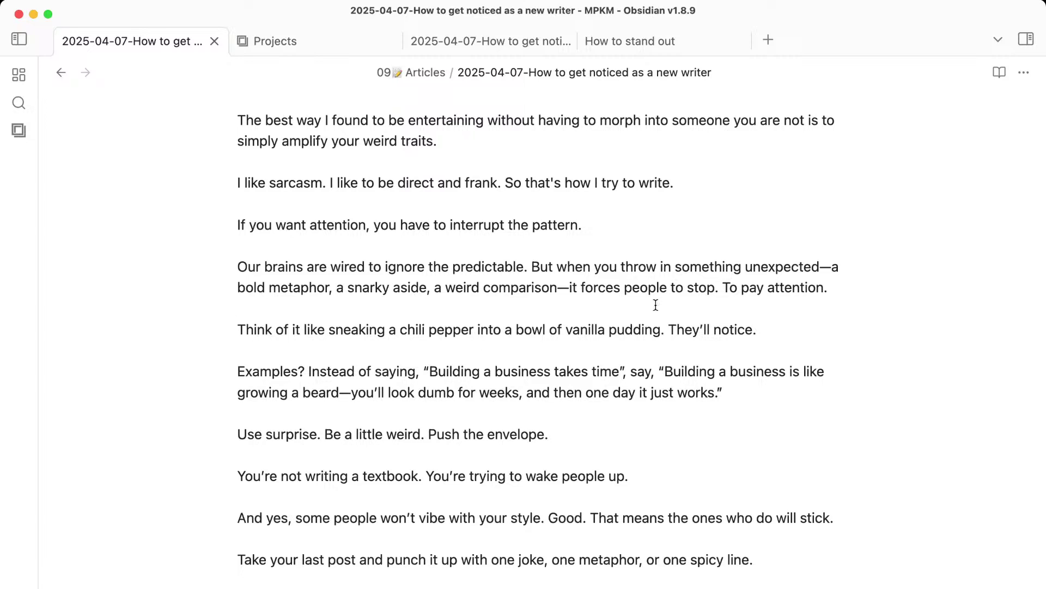
pyautogui.moveTo(438, 315); pyautogui.dragTo(549, 416)
pyautogui.click(550, 416)
pyautogui.click(781, 330)
pyautogui.keyDown('shift'); pyautogui.click(113, 327); pyautogui.keyUp('shift')
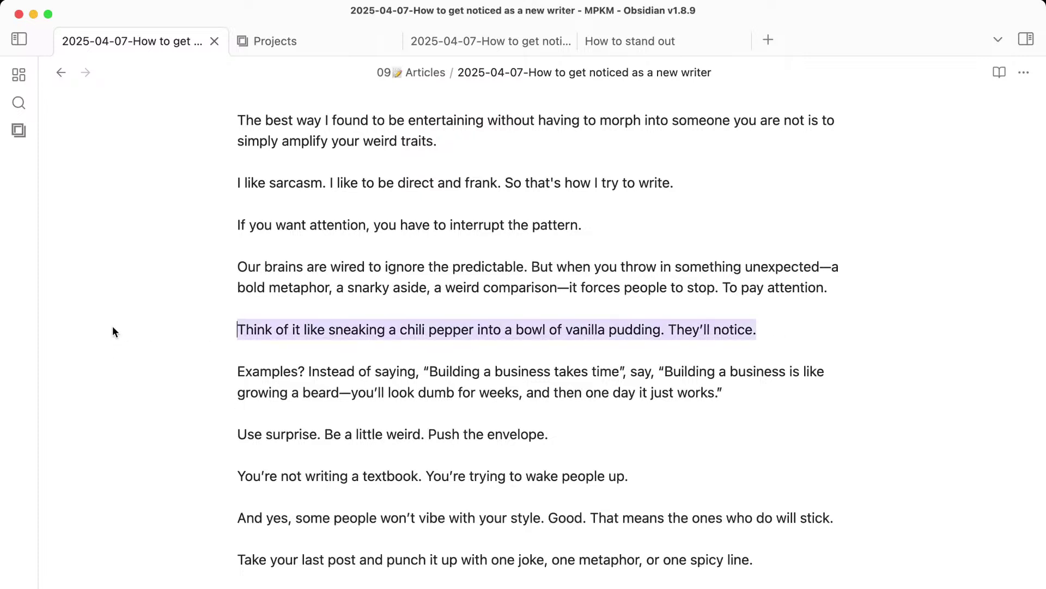
pyautogui.press('BackSpace')
pyautogui.press('BackSpace')
pyautogui.press('BackSpace')
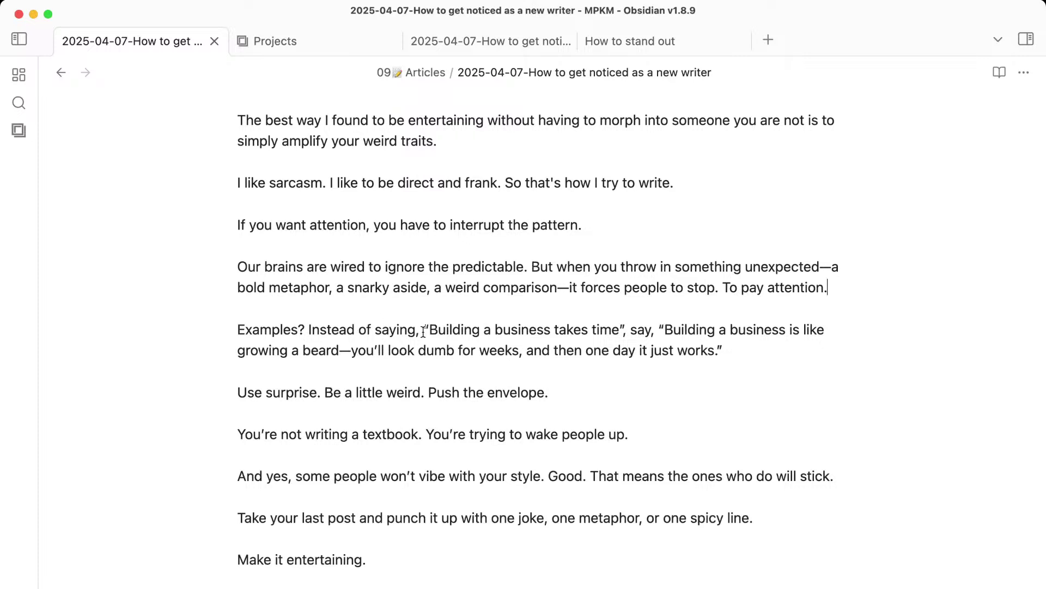
# Delete the "Take your last post and punch it up" line near the section's end, closing the gap it leaves.
pyautogui.moveTo(420, 331); pyautogui.dragTo(221, 342)
pyautogui.click(222, 342)
pyautogui.scroll(-2, 303, 330)
pyautogui.moveTo(261, 310); pyautogui.dragTo(481, 495)
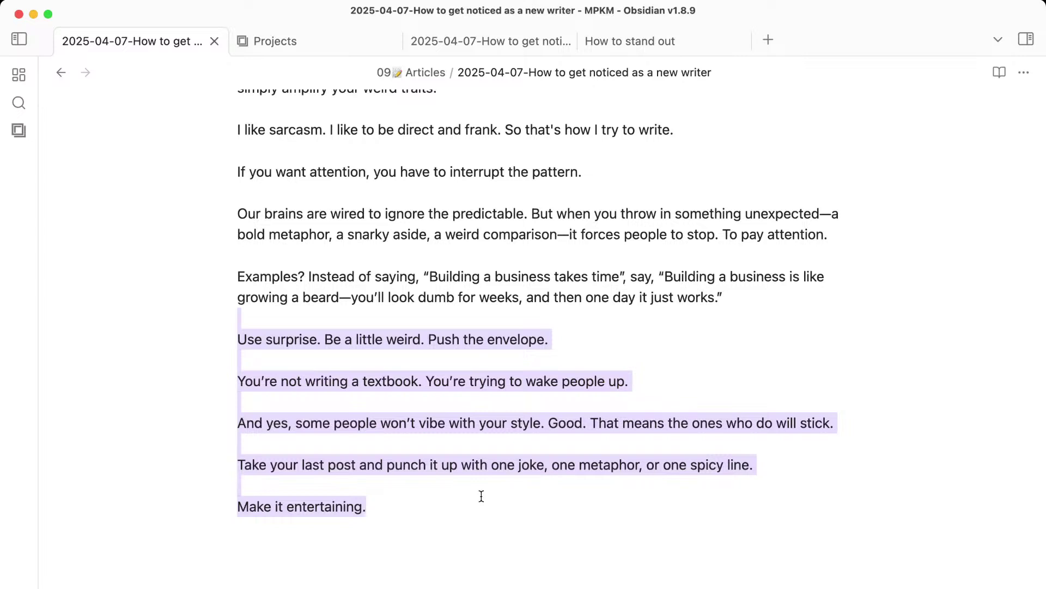
pyautogui.click(481, 495)
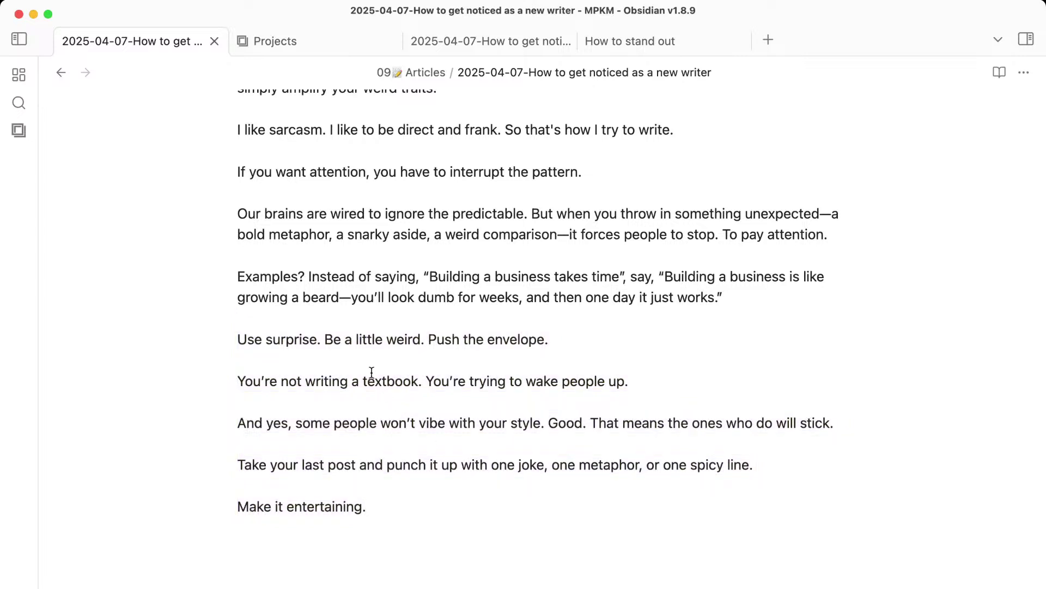
pyautogui.doubleClick(371, 372)
pyautogui.click(372, 372)
pyautogui.tripleClick(412, 472)
pyautogui.press('BackSpace')
pyautogui.press('BackSpace')
pyautogui.press('Right')
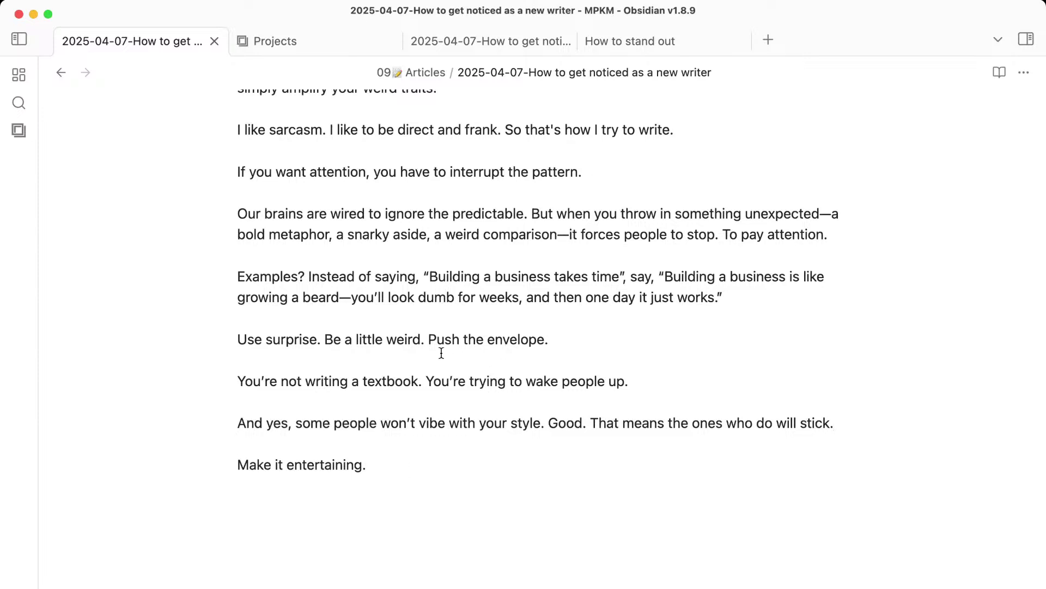
# Reread the edited section on boring academic writing style from its heading to its closing line.
pyautogui.scroll(1, 465, 456)
pyautogui.scroll(10, 465, 456)
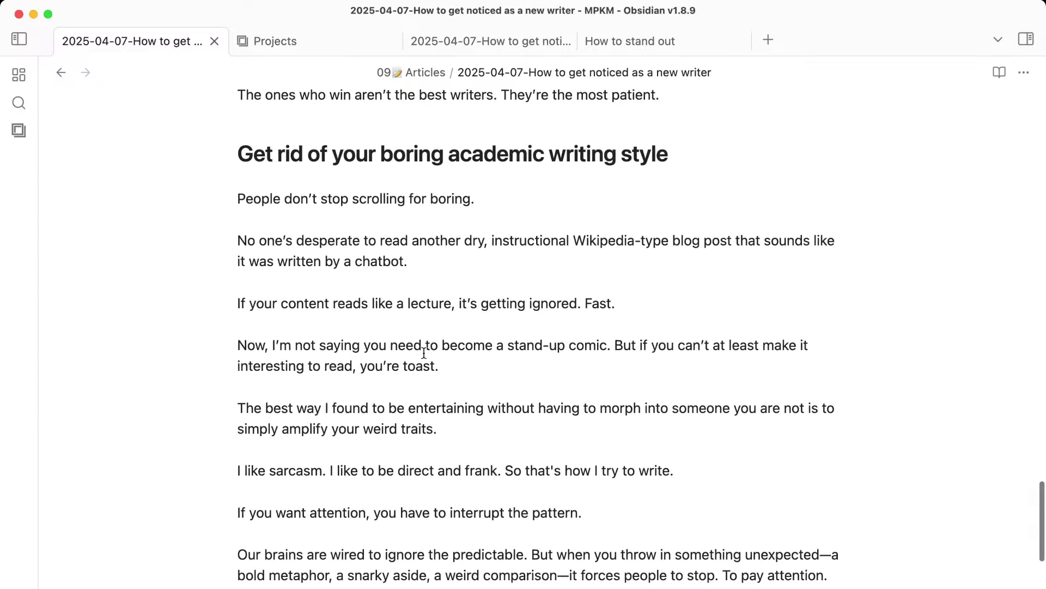
pyautogui.moveTo(237, 240); pyautogui.dragTo(479, 444)
pyautogui.click(481, 446)
pyautogui.moveTo(439, 407); pyautogui.dragTo(454, 434)
pyautogui.click(466, 452)
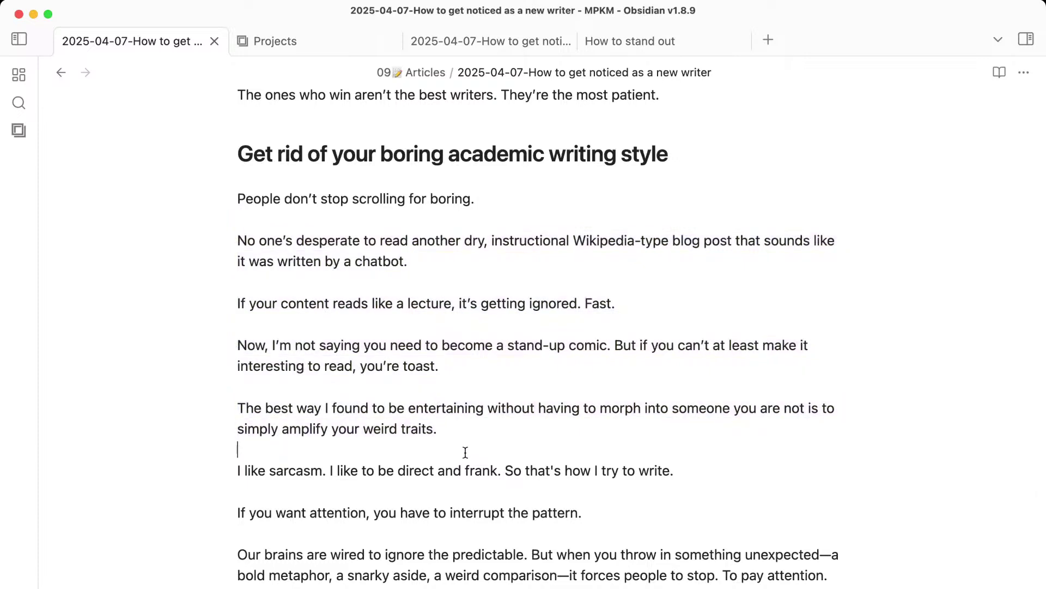
pyautogui.scroll(-6, 465, 452)
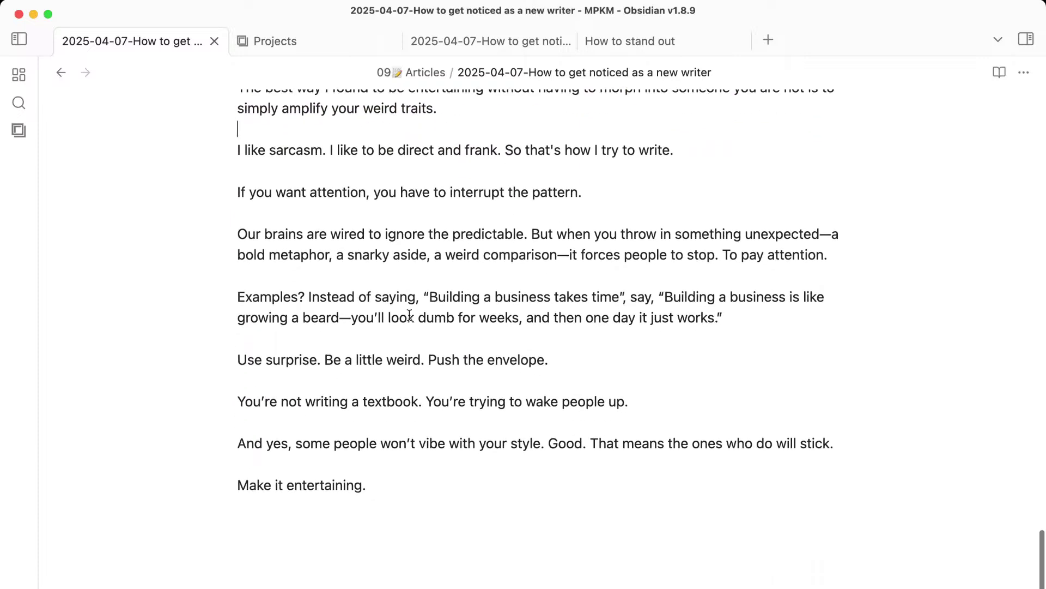
pyautogui.moveTo(238, 275); pyautogui.dragTo(548, 521)
pyautogui.click(547, 522)
# Switch to ChatGPT and request the following section with the message "next".
pyautogui.press('super+Tab')
pyautogui.press('super+Tab')
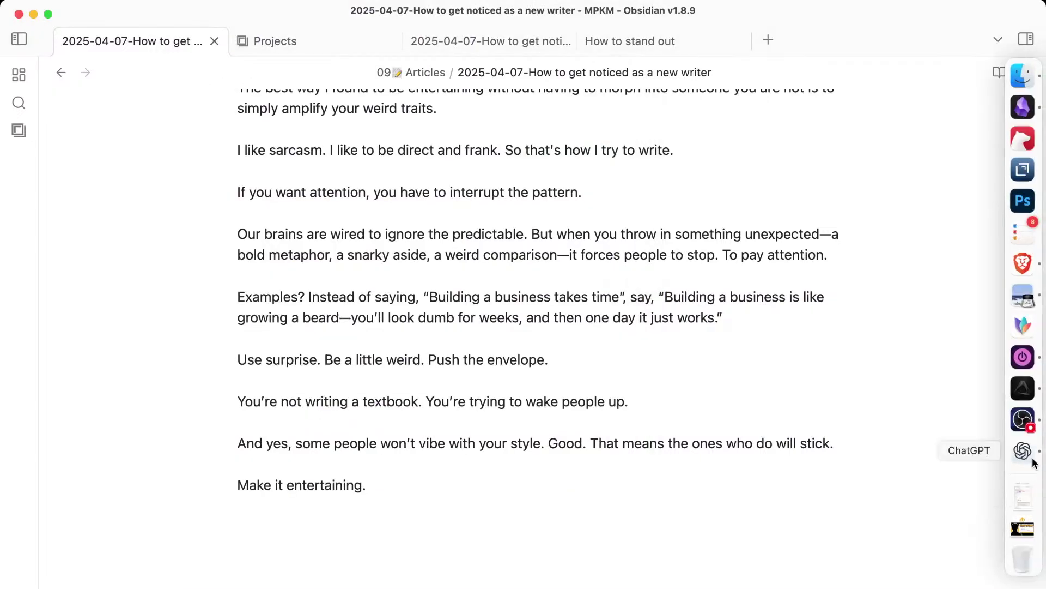
pyautogui.click(1032, 461)
pyautogui.click(439, 568)
pyautogui.write('next')
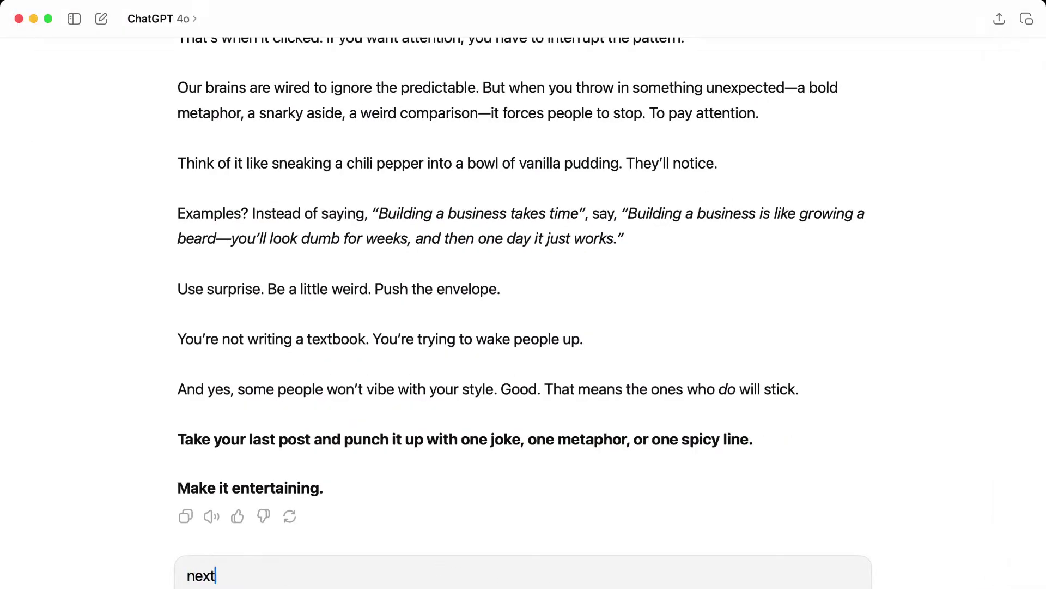
pyautogui.press('Return')
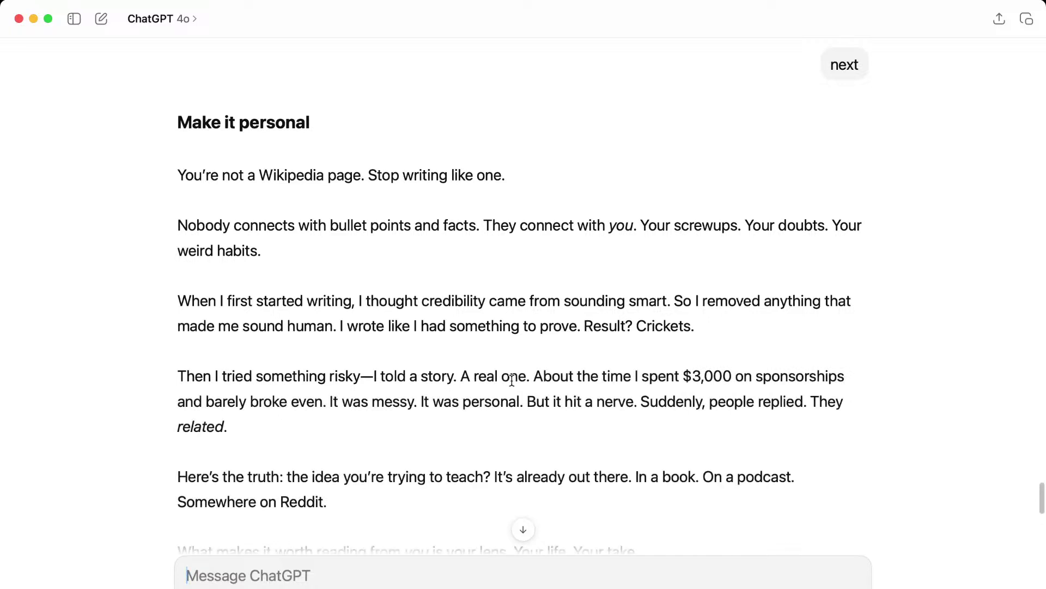
# Copy the complete "Make it personal" response and paste it at the end of the article in Obsidian.
pyautogui.scroll(-3, 451, 357)
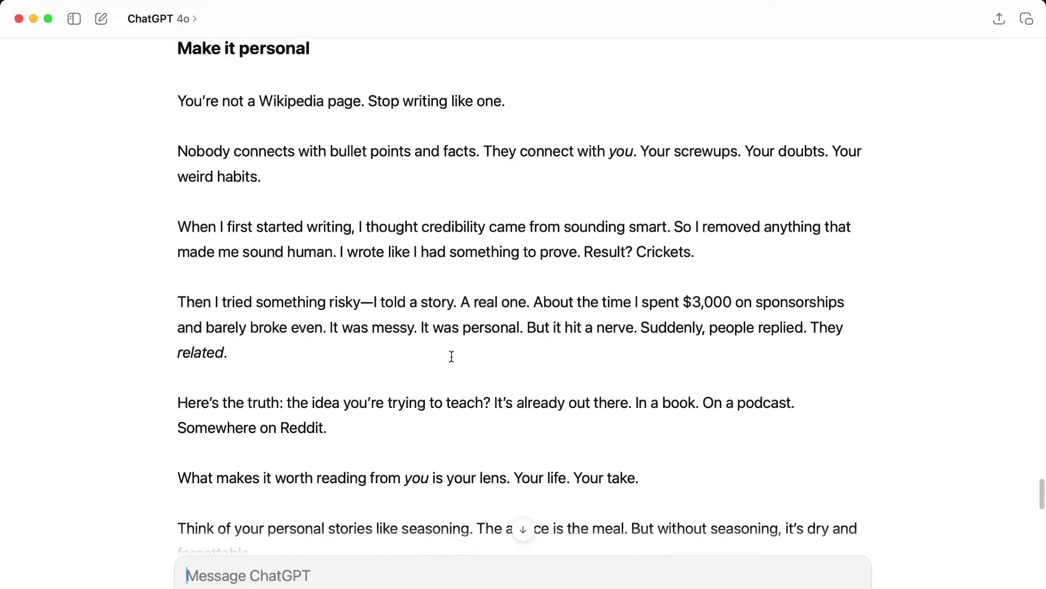
pyautogui.scroll(-10, 451, 356)
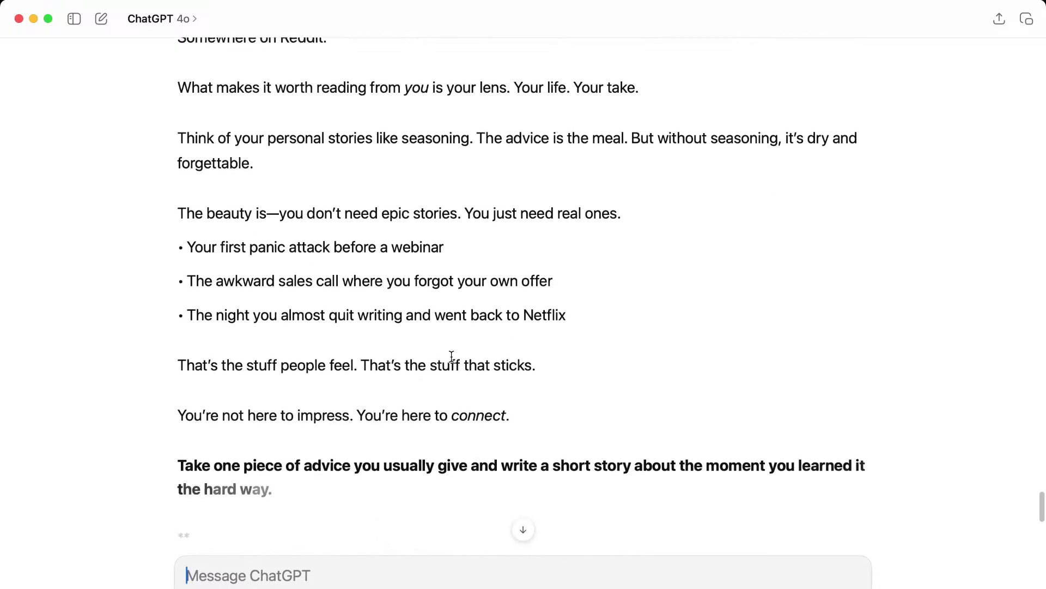
pyautogui.scroll(-3, 451, 356)
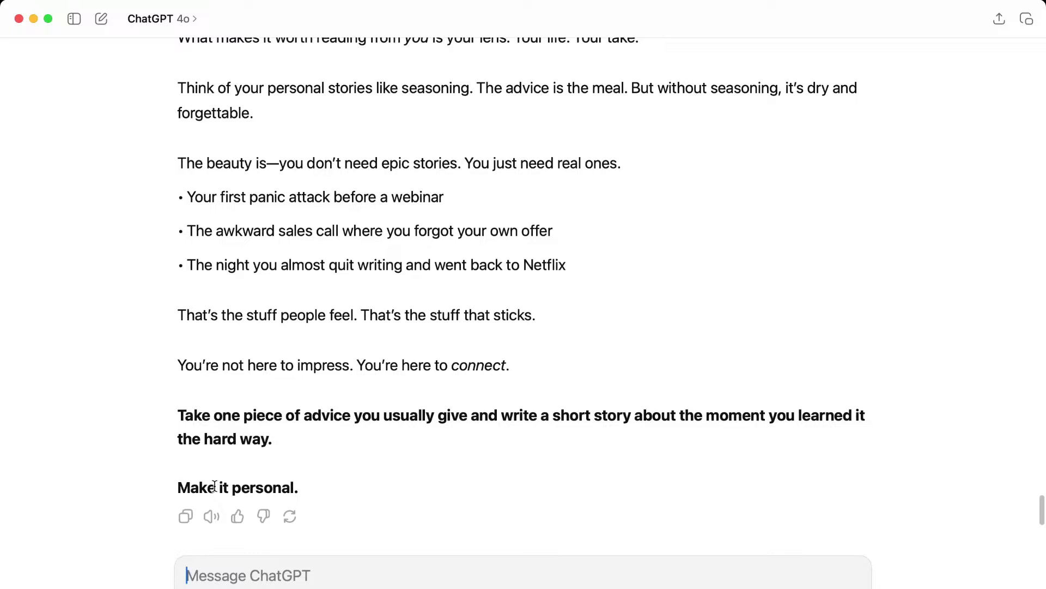
pyautogui.click(183, 518)
pyautogui.press('super+Tab')
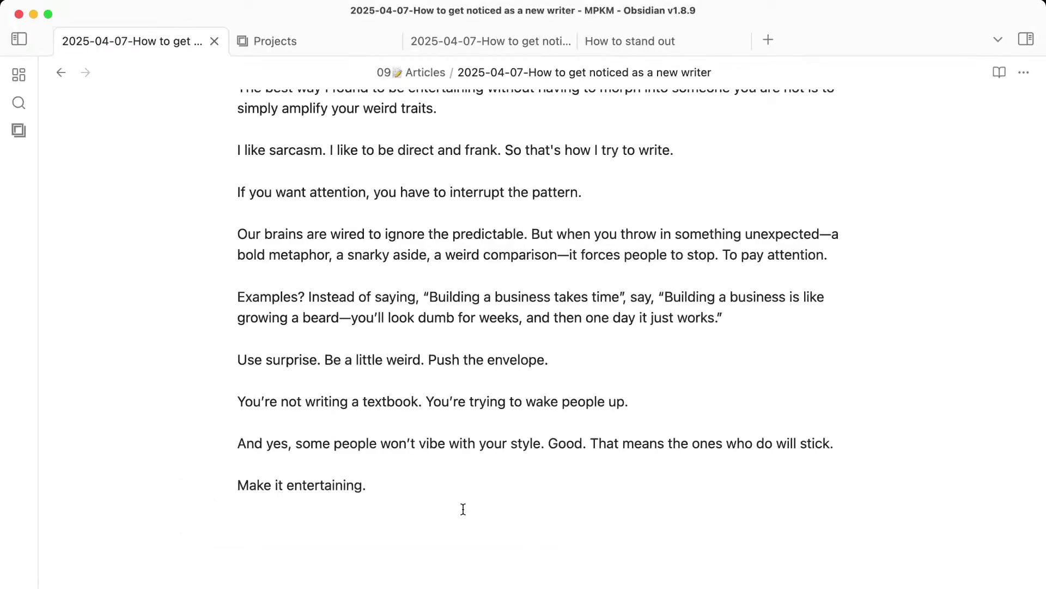
pyautogui.press('super+v')
# Format the pasted section's title "Make it personal" as a level-two heading.
pyautogui.scroll(10, 296, 374)
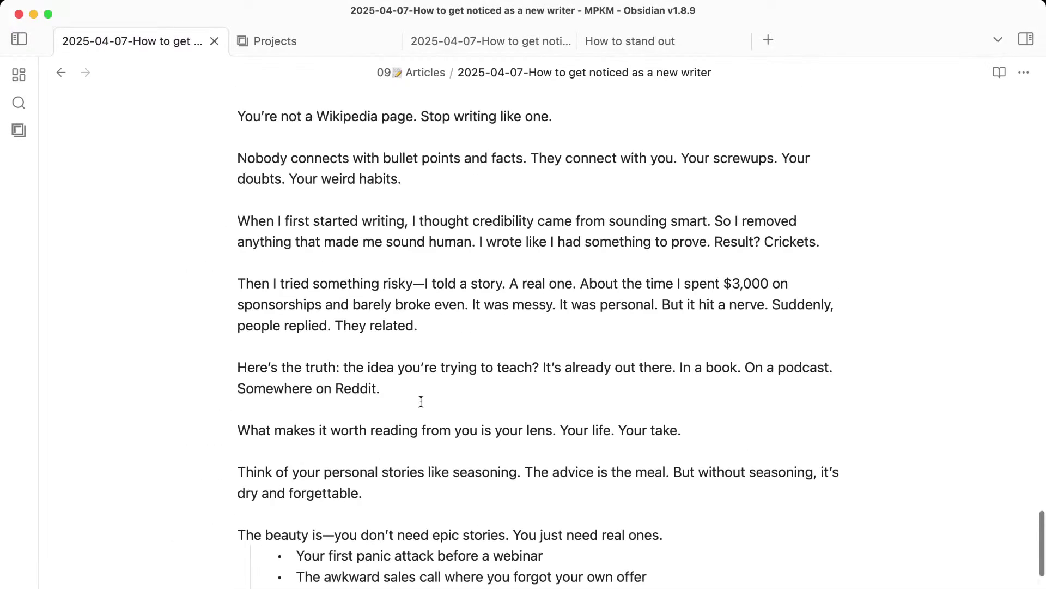
pyautogui.click(240, 353)
pyautogui.write('## Make it personal')
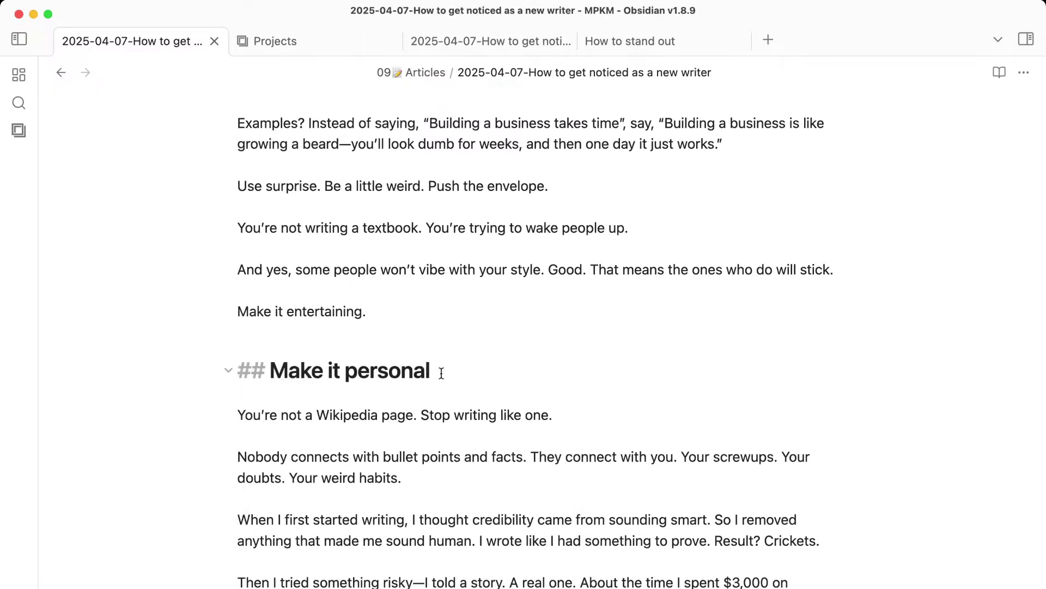
# Change the pasted section's heading to "Make it sound like a Human".
pyautogui.moveTo(442, 373); pyautogui.dragTo(349, 377)
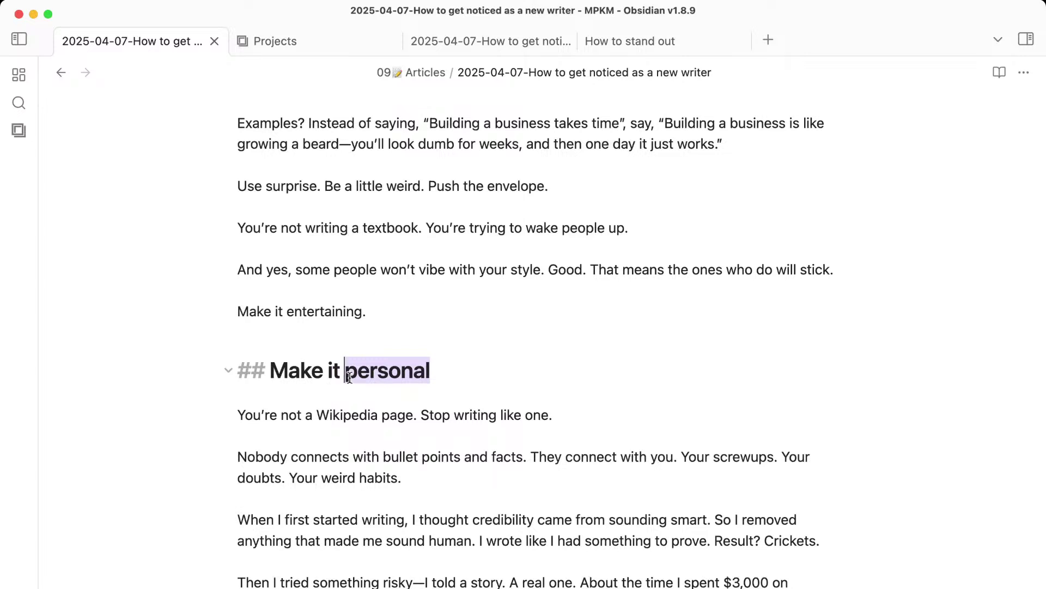
pyautogui.write('spu')
pyautogui.press('BackSpace')
pyautogui.press('BackSpace')
pyautogui.write('ound like a h')
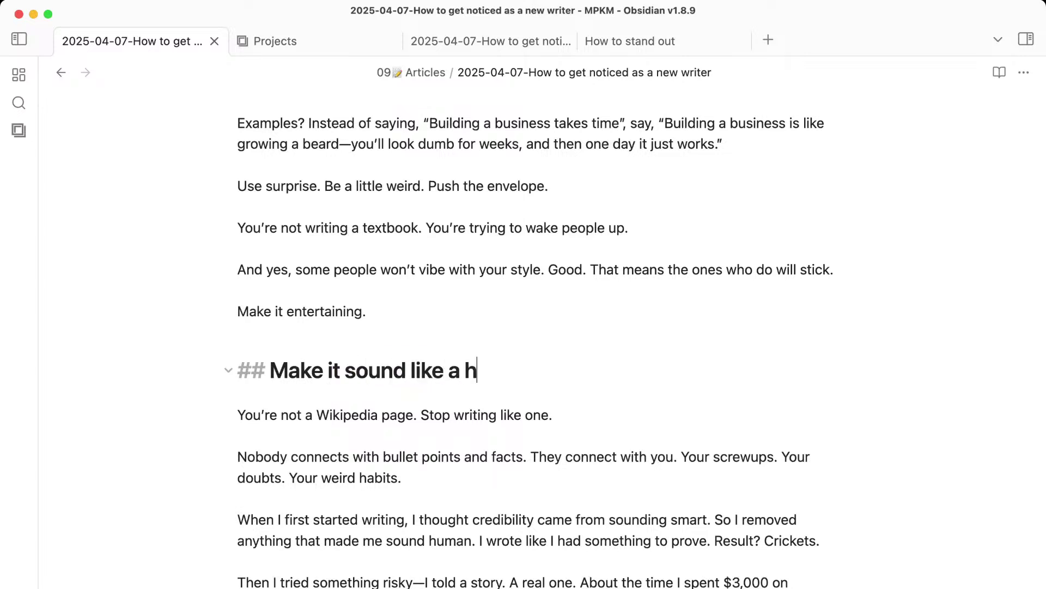
pyautogui.press('BackSpace')
pyautogui.write('Human.')
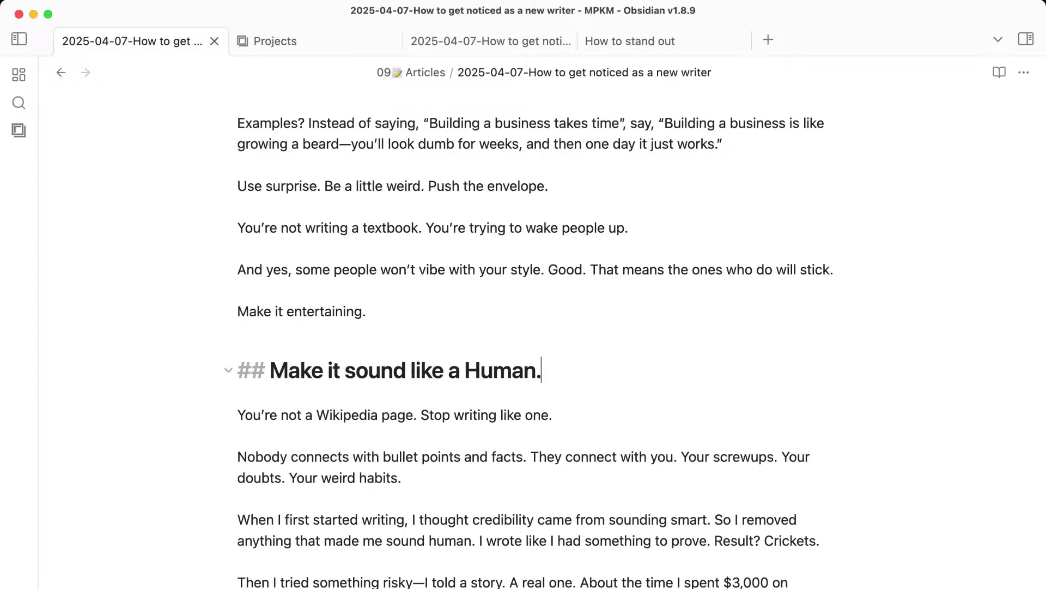
pyautogui.press('BackSpace')
# Delete the opening line "You're not a Wikipedia page. Stop writing like one." and remove the empty gap it leaves under the heading.
pyautogui.scroll(-3, 373, 498)
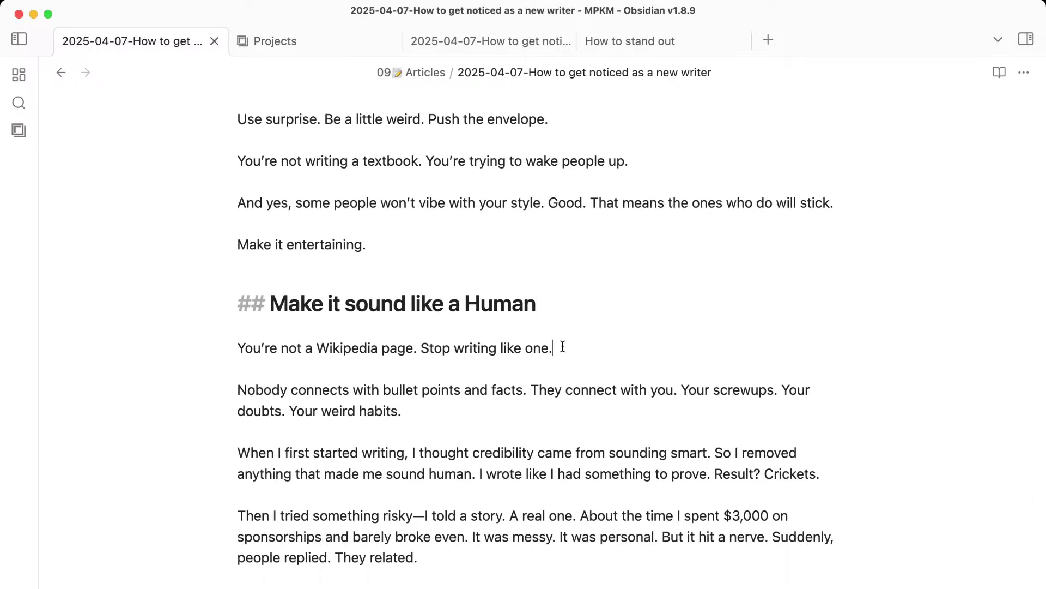
pyautogui.moveTo(561, 347); pyautogui.dragTo(154, 351)
pyautogui.press('BackSpace')
pyautogui.click(238, 390)
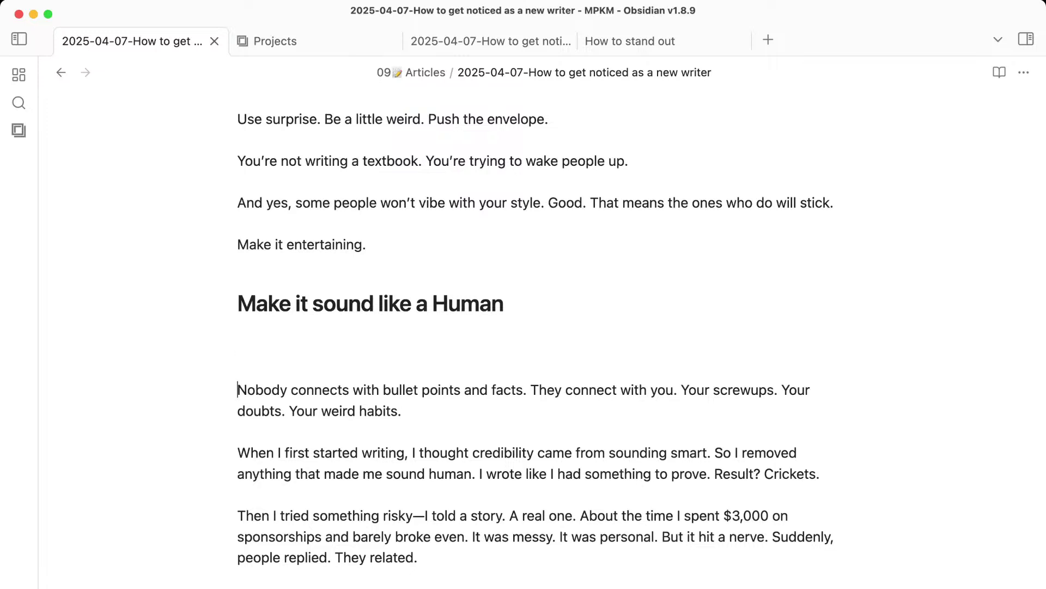
pyautogui.press('BackSpace')
pyautogui.press('BackSpace')
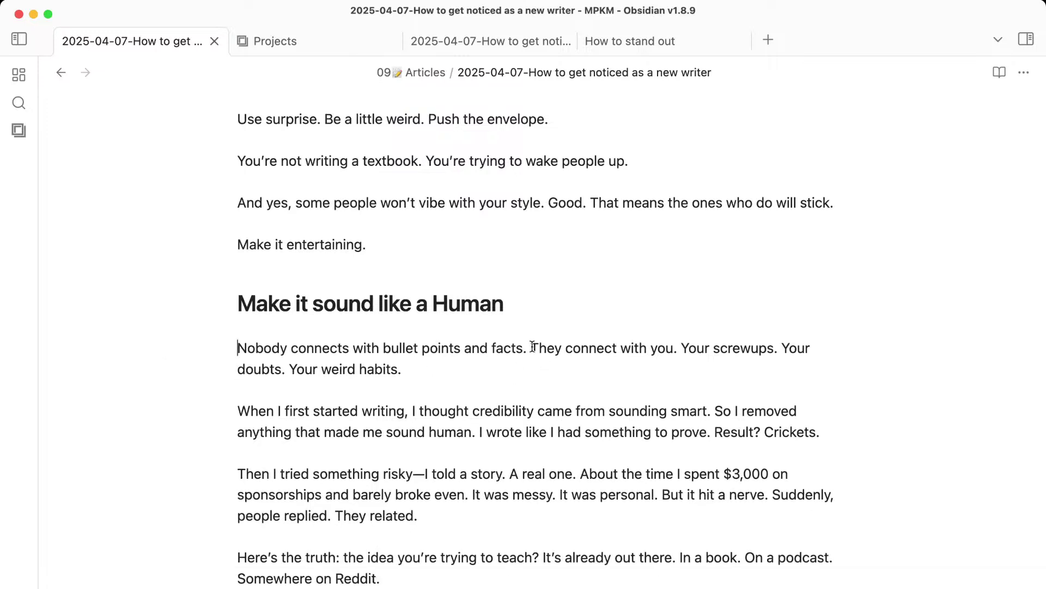
pyautogui.click(408, 332)
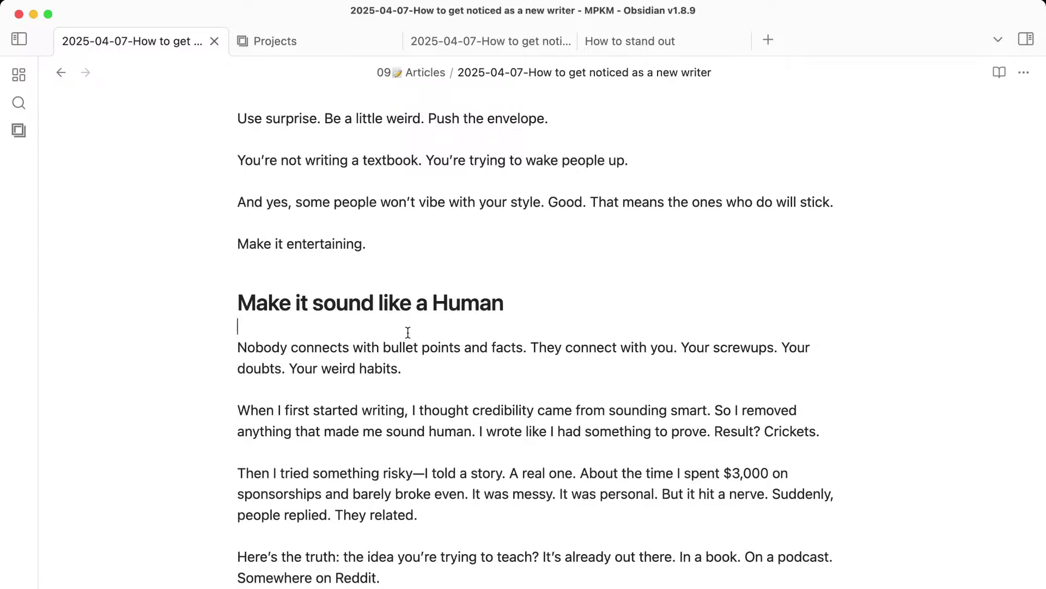
# Review the preceding "Get rid of your boring academic writing style" section through to the new heading to compare their content.
pyautogui.scroll(-3, 553, 470)
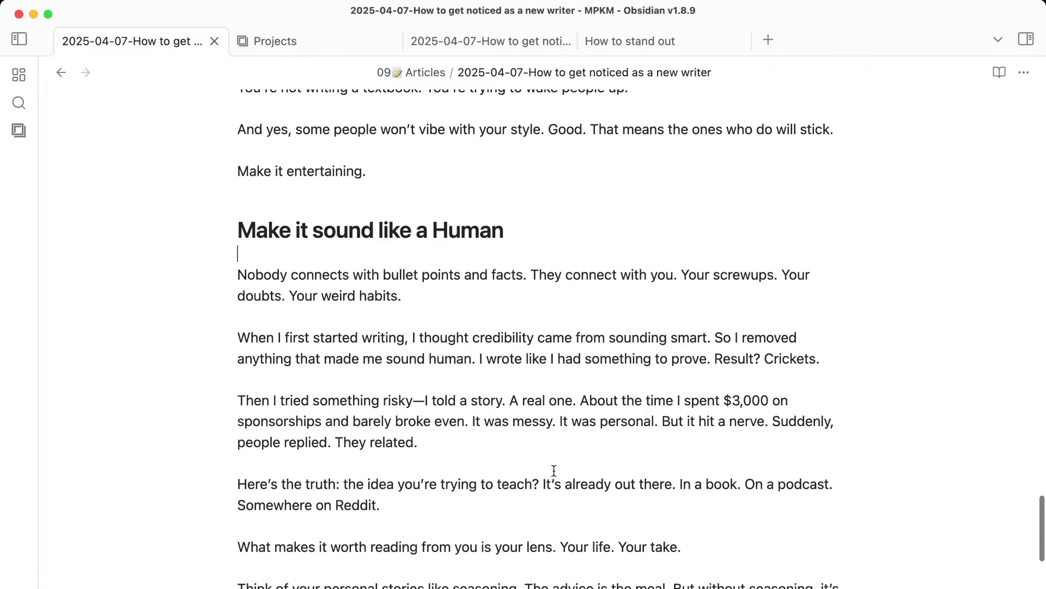
pyautogui.moveTo(429, 339); pyautogui.dragTo(516, 451)
pyautogui.click(517, 452)
pyautogui.tripleClick(483, 425)
pyautogui.click(513, 472)
pyautogui.scroll(15, 514, 472)
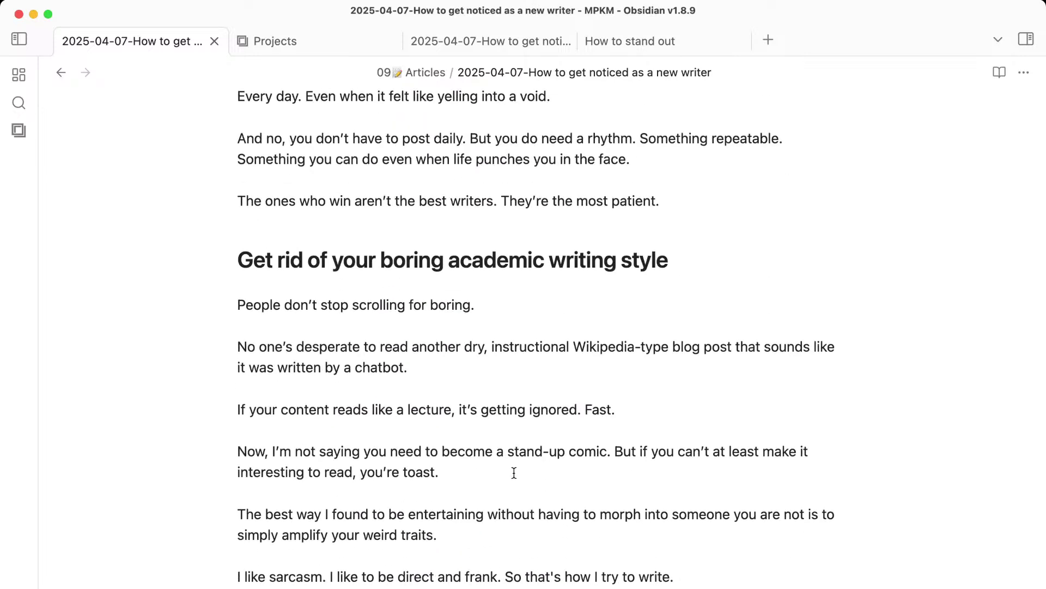
pyautogui.scroll(-1, 514, 472)
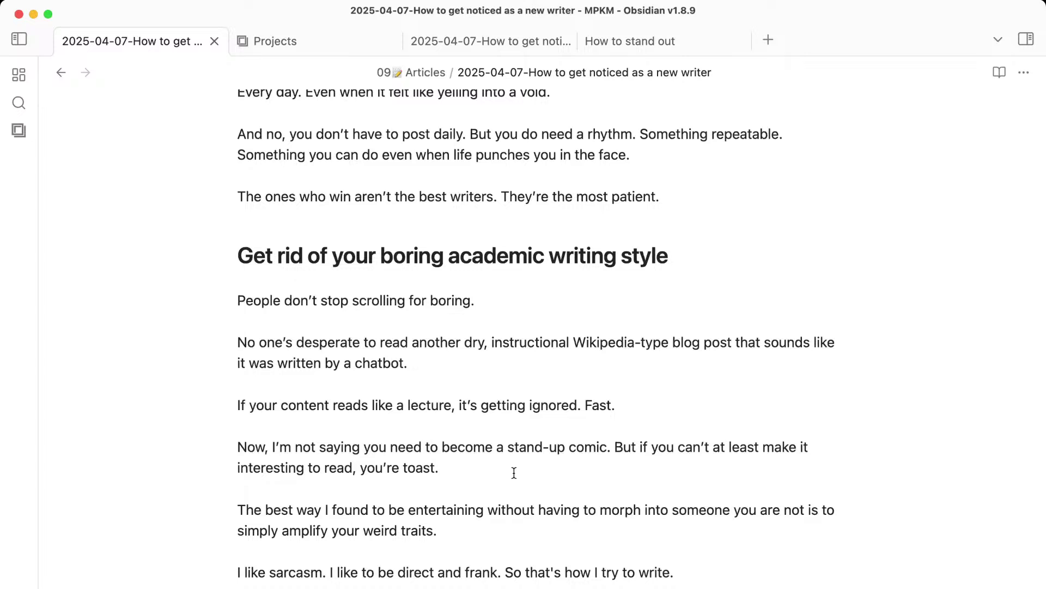
pyautogui.tripleClick(377, 254)
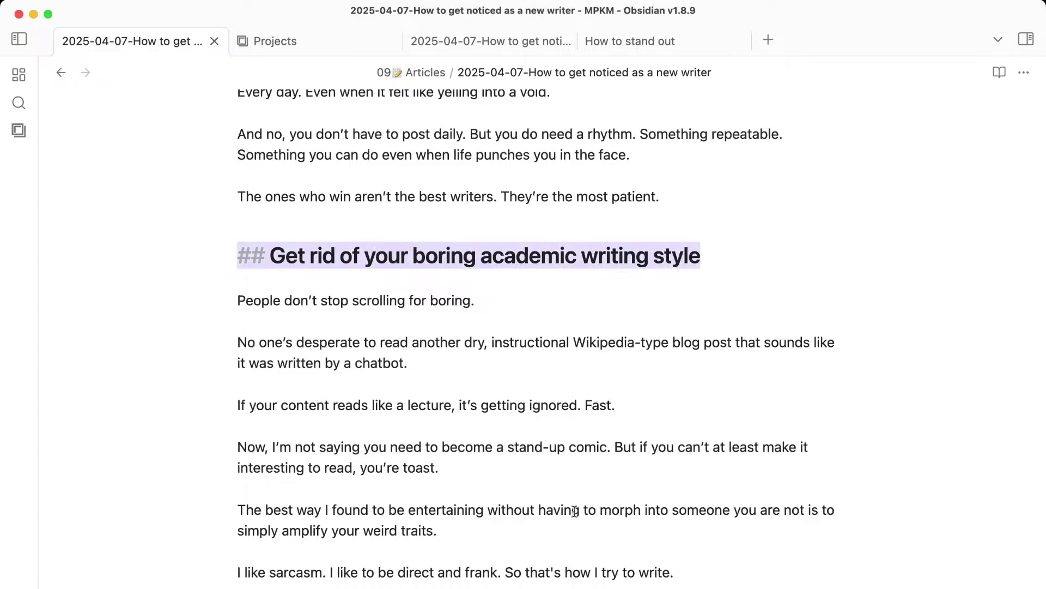
pyautogui.scroll(-5, 575, 511)
pyautogui.scroll(-3, 574, 511)
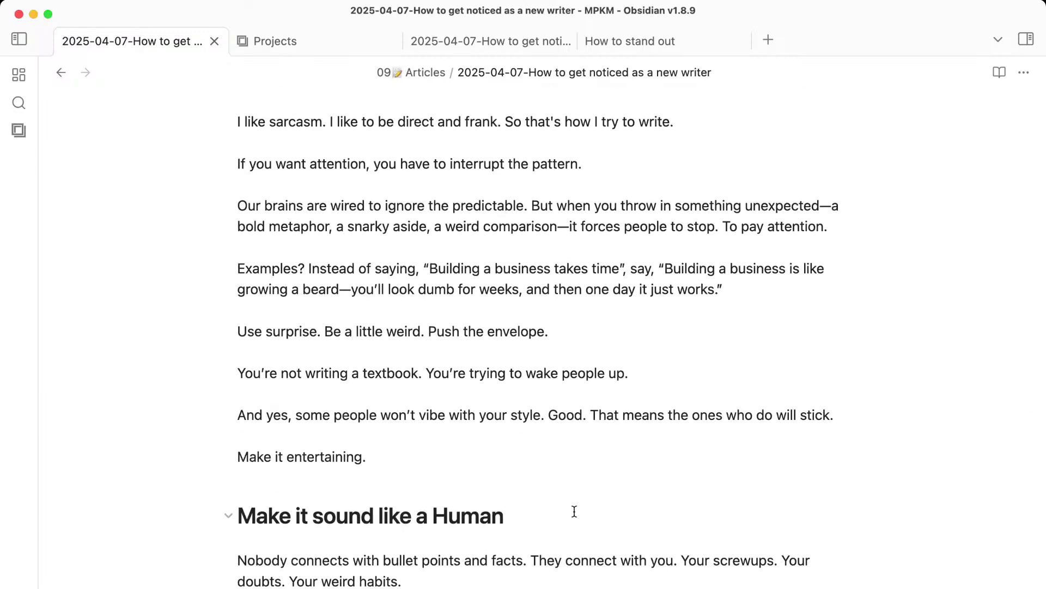
pyautogui.scroll(-3, 575, 511)
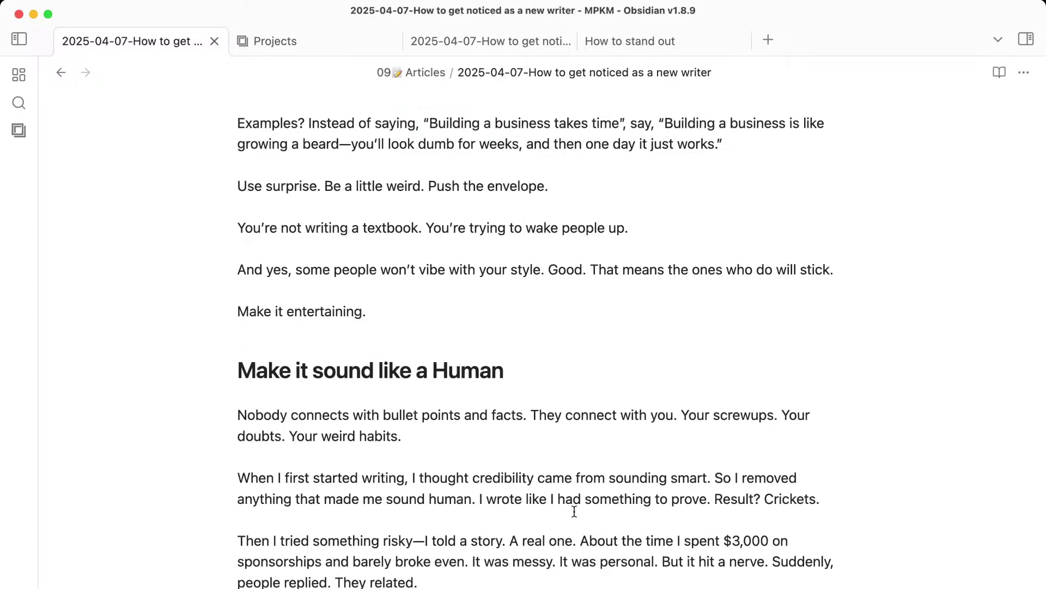
pyautogui.scroll(-6, 575, 512)
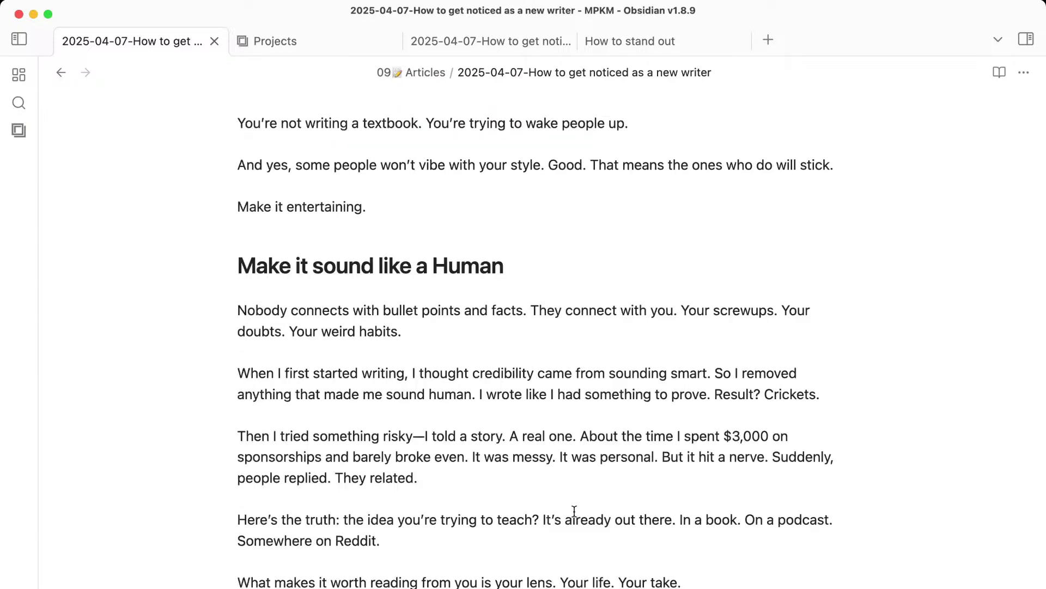
# Examine the "Make it sound like a Human" section, including the sponsorship anecdote and the paragraphs around it, for text to cut.
pyautogui.click(511, 229)
pyautogui.moveTo(511, 230); pyautogui.dragTo(633, 400)
pyautogui.click(636, 420)
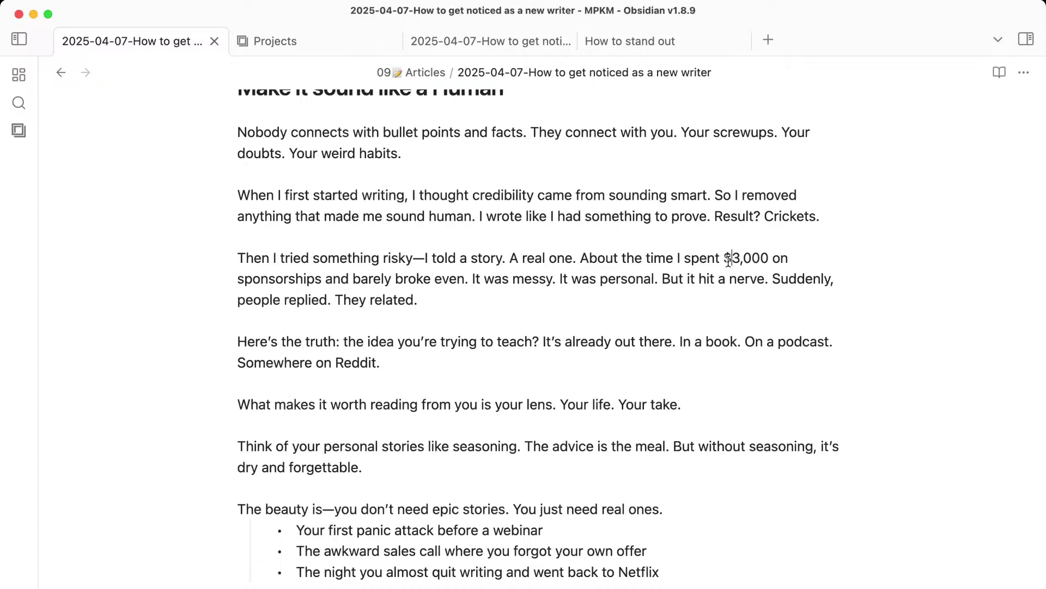
pyautogui.moveTo(726, 258); pyautogui.dragTo(323, 284)
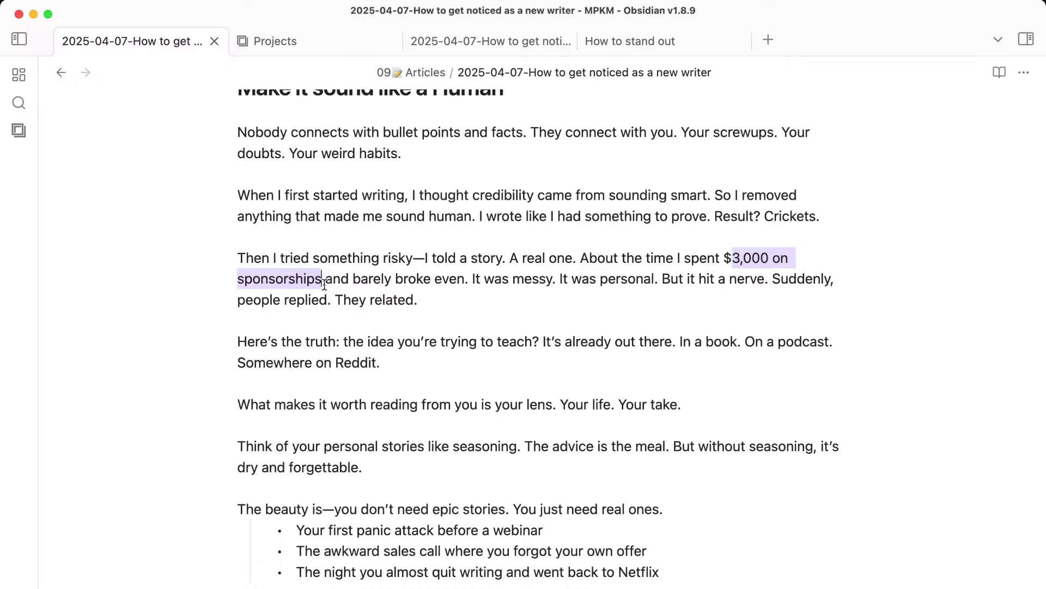
pyautogui.click(324, 284)
pyautogui.scroll(-3, 519, 462)
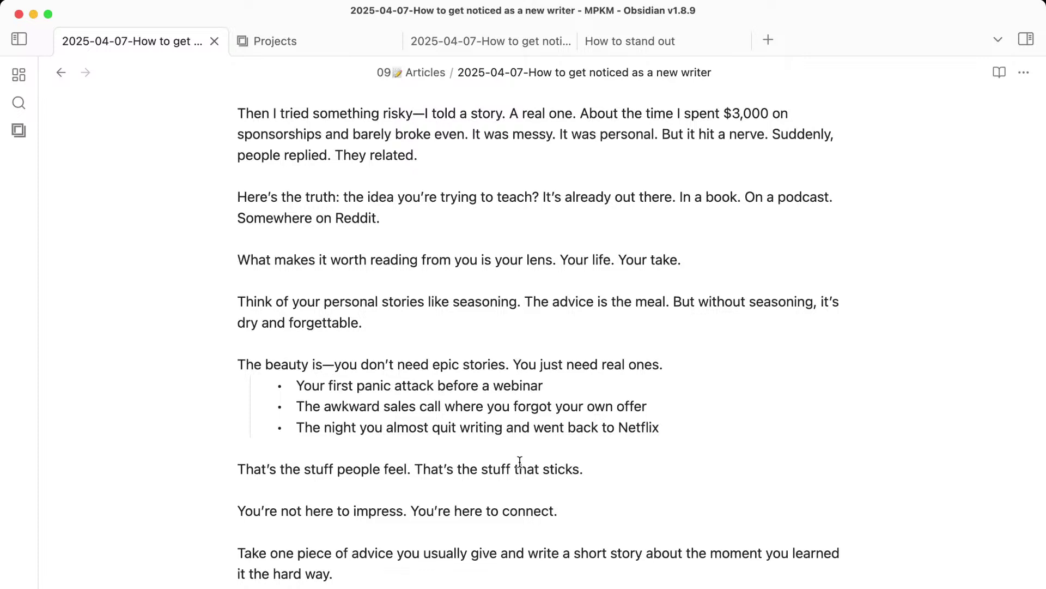
pyautogui.scroll(5, 519, 462)
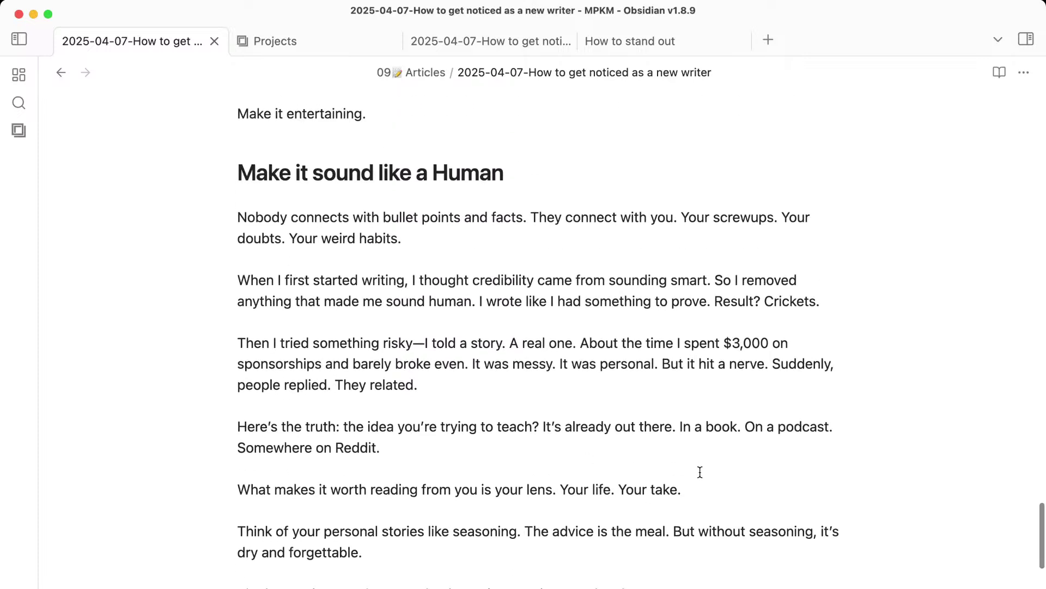
pyautogui.moveTo(703, 502); pyautogui.dragTo(237, 212)
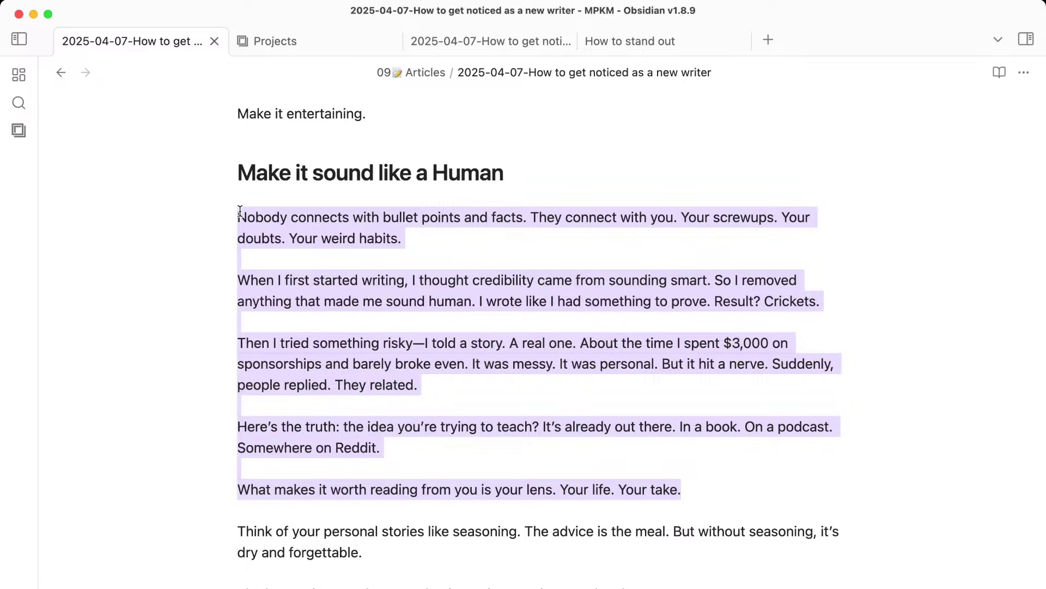
pyautogui.click(240, 212)
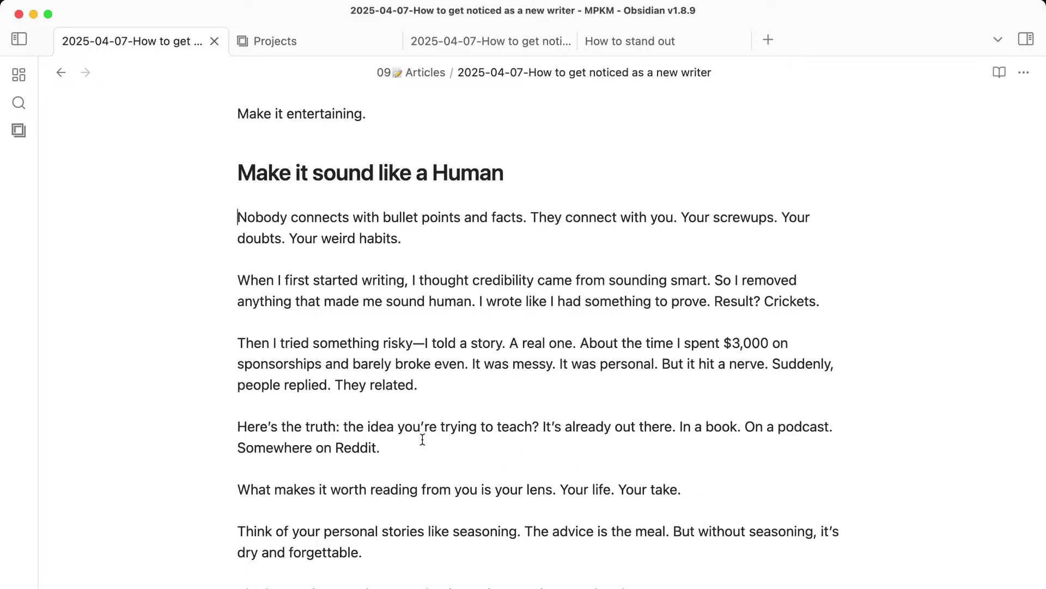
# Delete the text from "When I first started writing" through "Here's the truth:" and capitalize the remaining paragraph's opening as "The idea".
pyautogui.moveTo(420, 447); pyautogui.dragTo(220, 284)
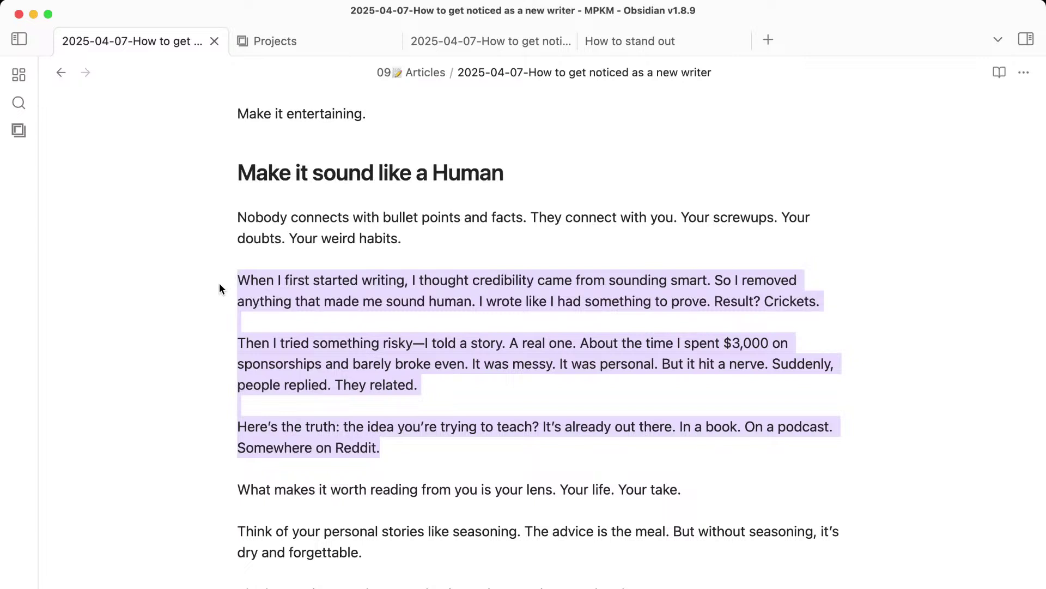
pyautogui.click(219, 282)
pyautogui.click(344, 428)
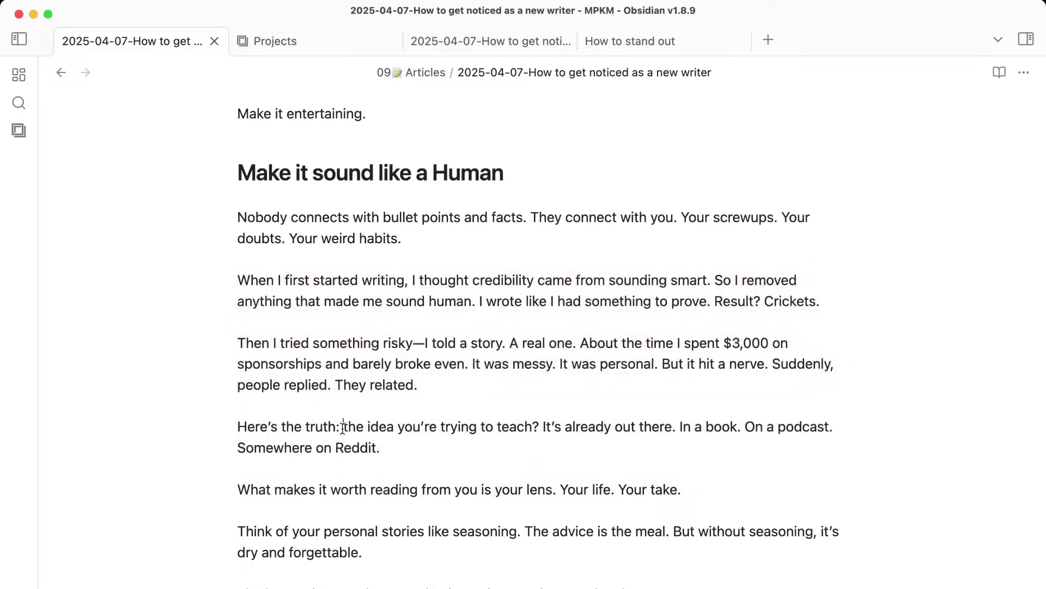
pyautogui.keyDown('shift'); pyautogui.click(238, 300); pyautogui.keyUp('shift')
pyautogui.keyDown('shift'); pyautogui.click(238, 280); pyautogui.keyUp('shift')
pyautogui.press('BackSpace')
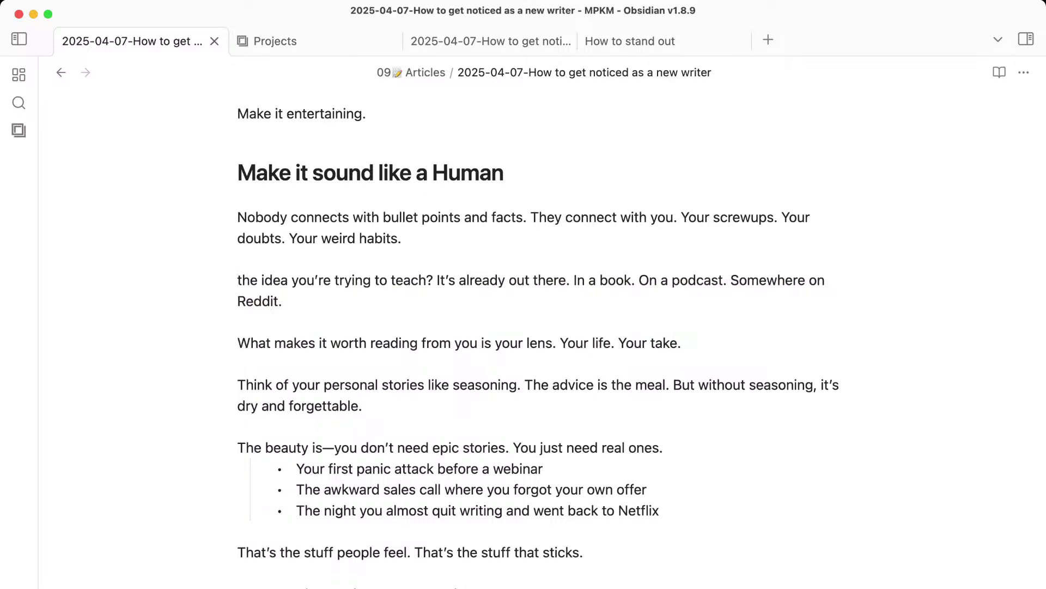
pyautogui.press('BackSpace')
pyautogui.write('T')
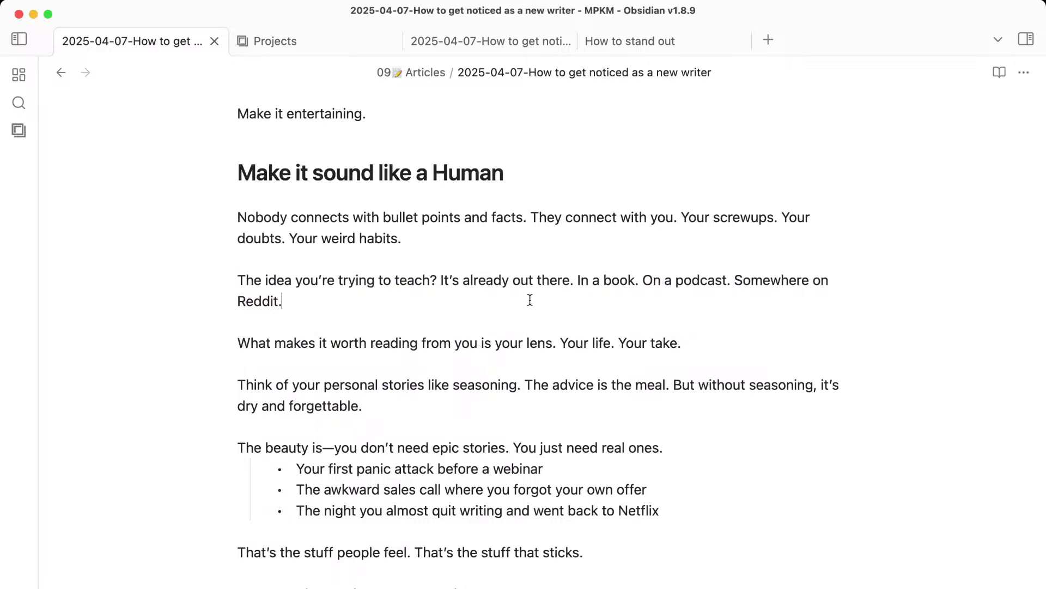
# Replace the period after "You just need real ones" with a colon to introduce the bulleted examples.
pyautogui.doubleClick(269, 300)
pyautogui.scroll(-1, 415, 268)
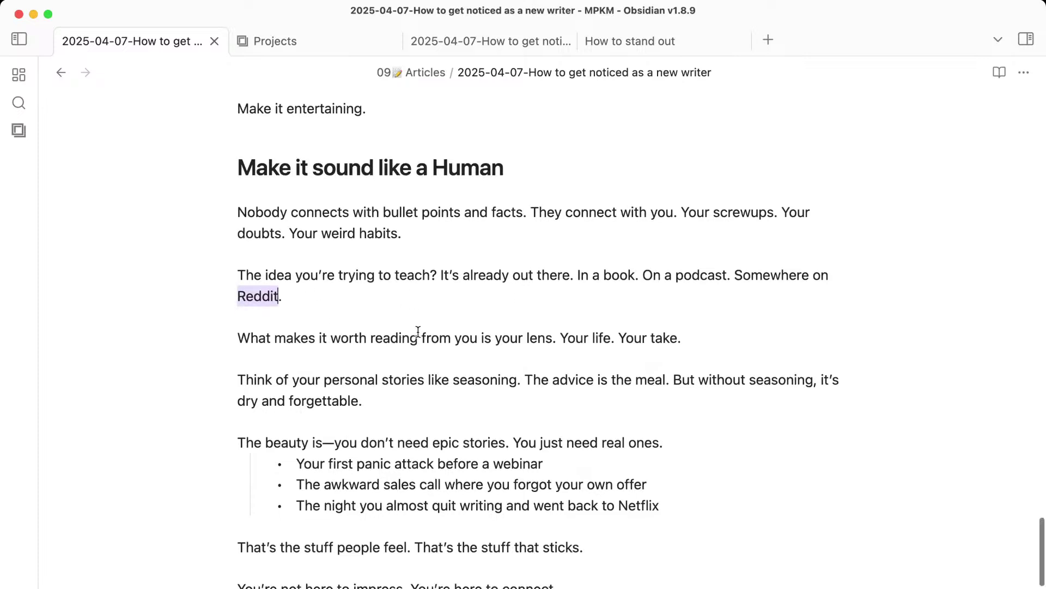
pyautogui.click(374, 348)
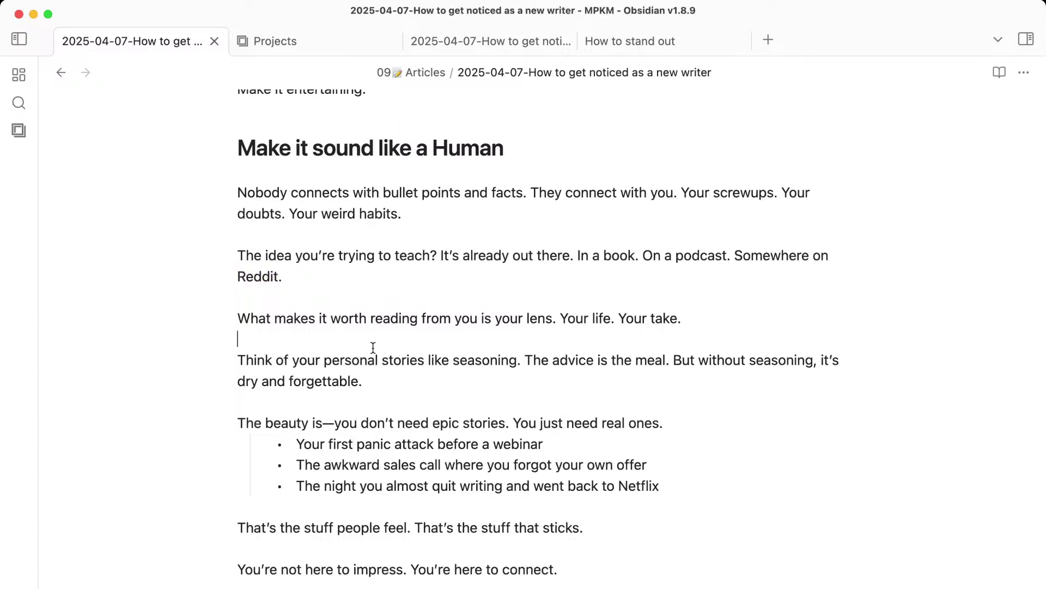
pyautogui.click(440, 423)
pyautogui.scroll(-2, 440, 423)
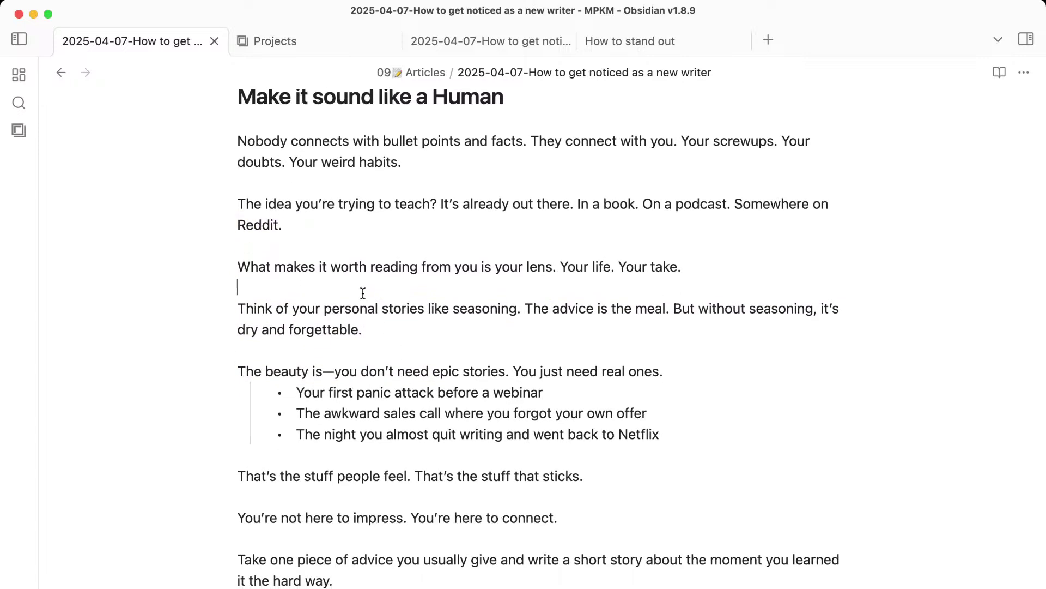
pyautogui.click(490, 323)
pyautogui.scroll(-1, 530, 371)
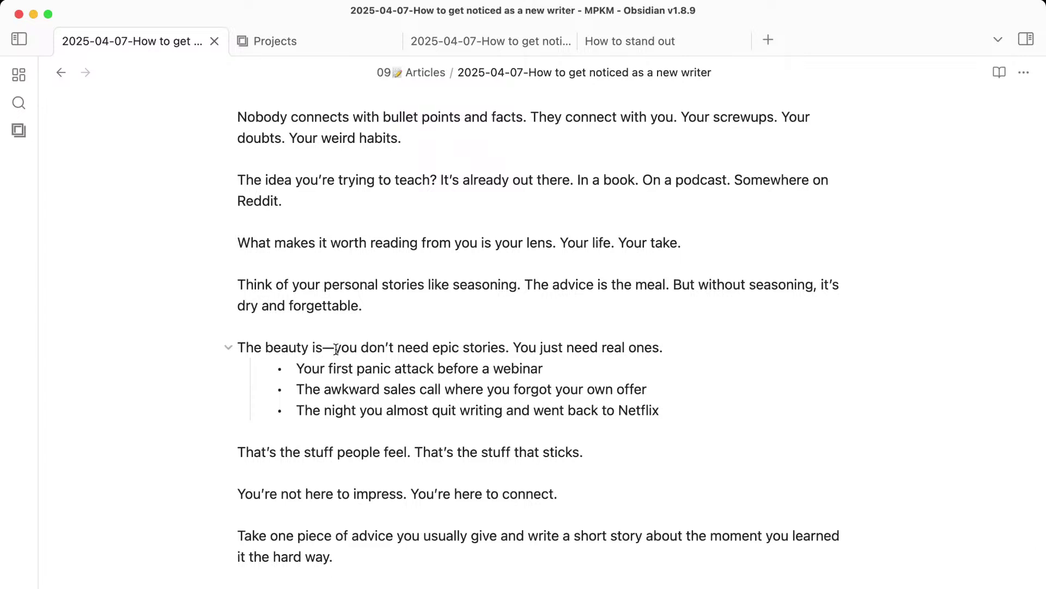
pyautogui.click(675, 349)
pyautogui.press('BackSpace')
pyautogui.write(':')
# Copy the three bulleted story examples, from the panic attack to the Netflix night.
pyautogui.moveTo(379, 374); pyautogui.dragTo(397, 411)
pyautogui.click(402, 420)
pyautogui.moveTo(660, 411); pyautogui.dragTo(182, 377)
pyautogui.press('super+c')
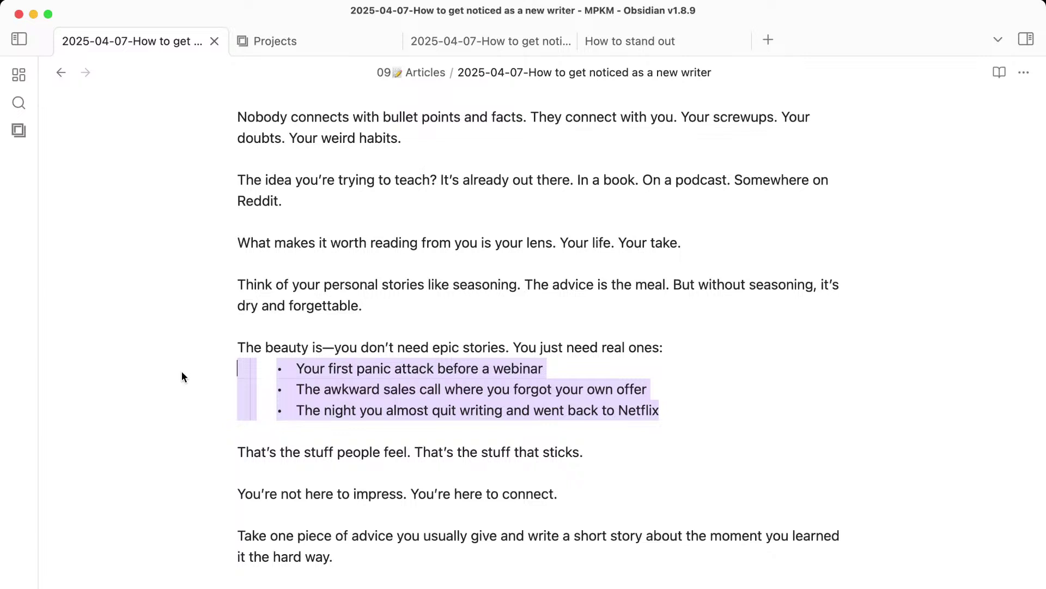
# Switch to ChatGPT and send "Make these example different for other niches:" followed by the copied bullets on a new line.
pyautogui.press('super+Tab')
pyautogui.write('Make thi')
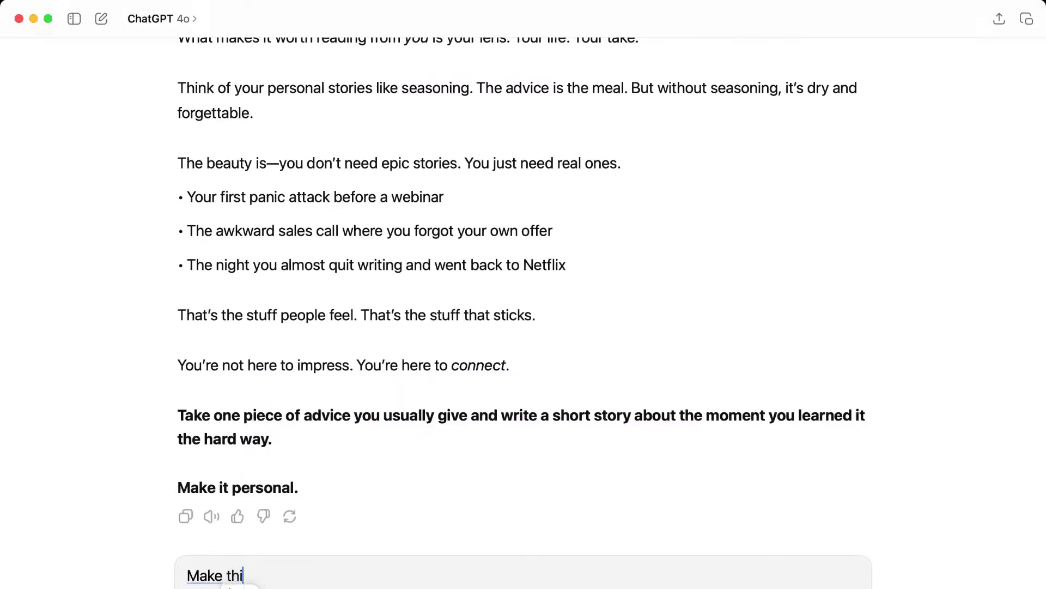
pyautogui.press('BackSpace')
pyautogui.write('ese example di')
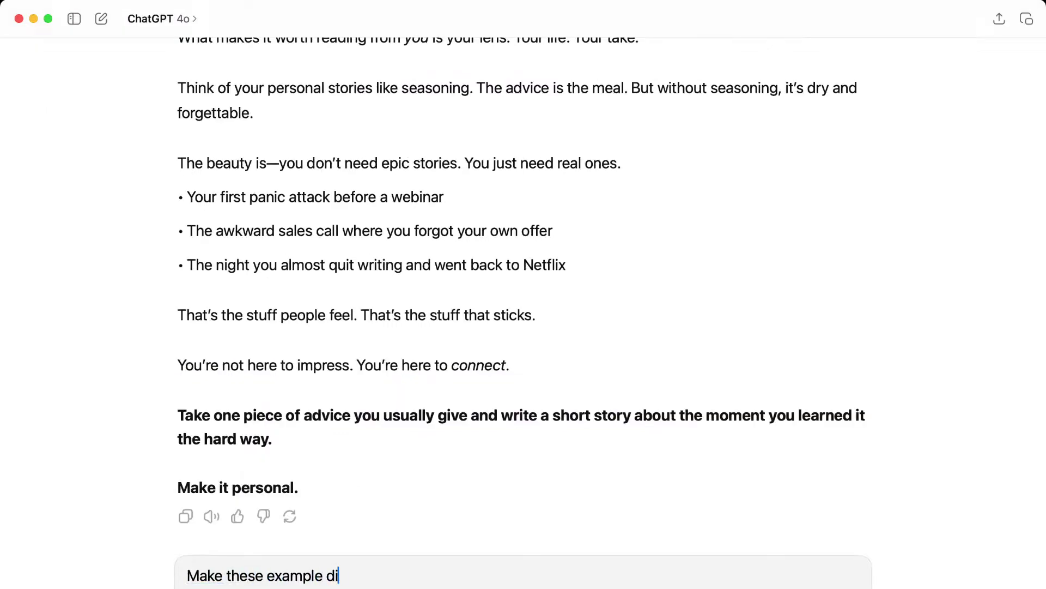
pyautogui.write('fferent for ot')
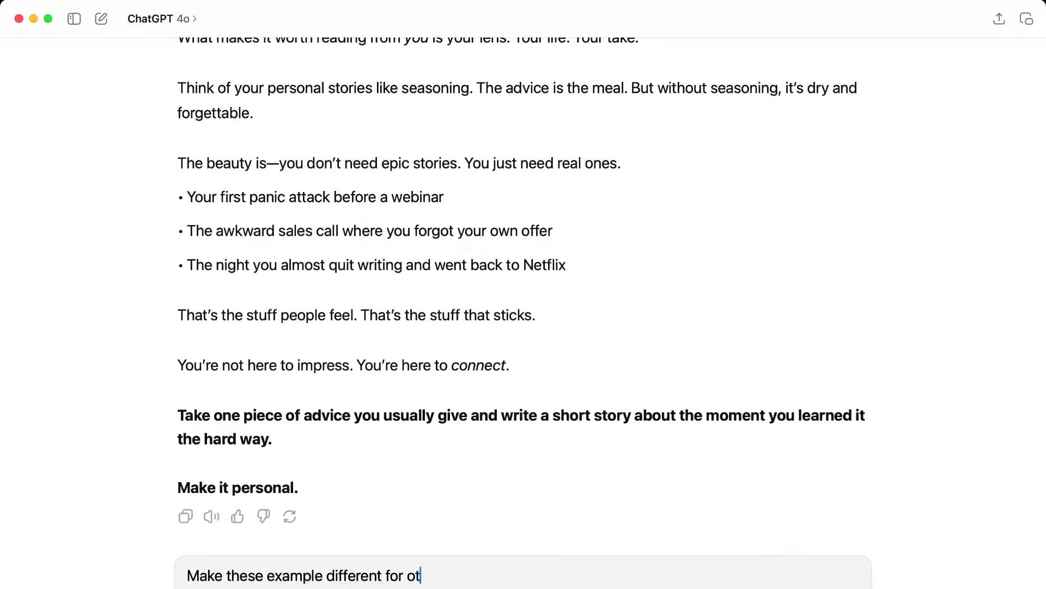
pyautogui.write('her niches:')
pyautogui.hotkey('shift', 'Return')
pyautogui.press('super+v')
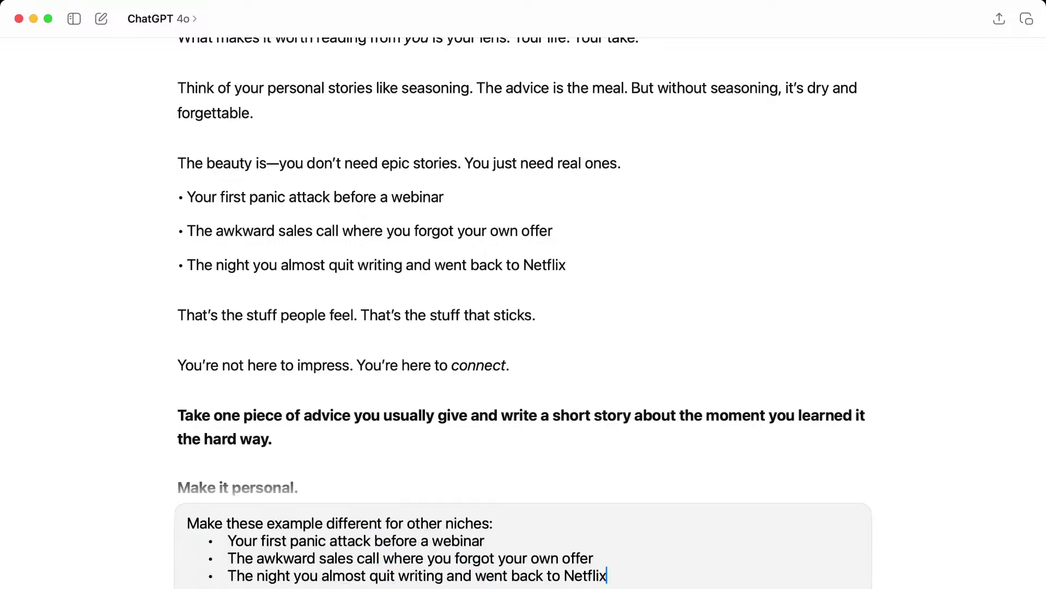
pyautogui.press('Return')
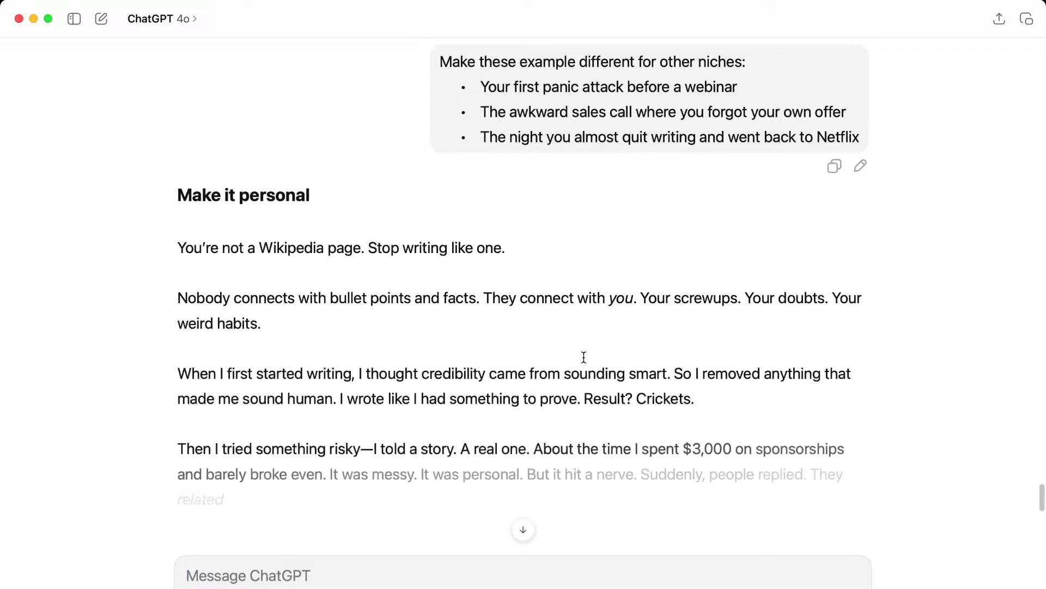
pyautogui.scroll(-3, 584, 357)
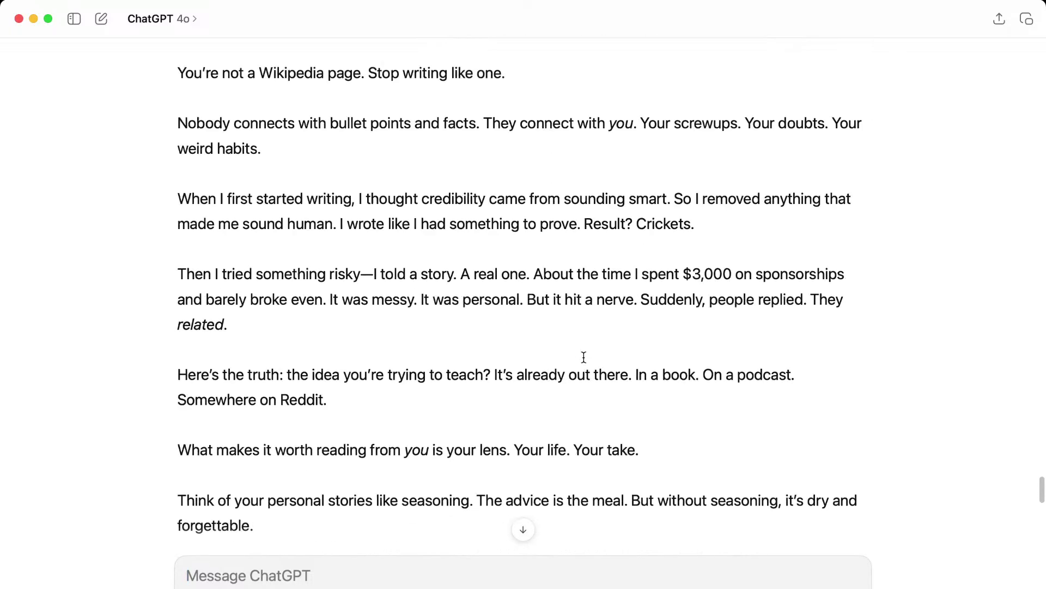
# Copy the three bulleted examples, from the panic attack to the Netflix night, from the previously sent prompt.
pyautogui.scroll(6, 584, 357)
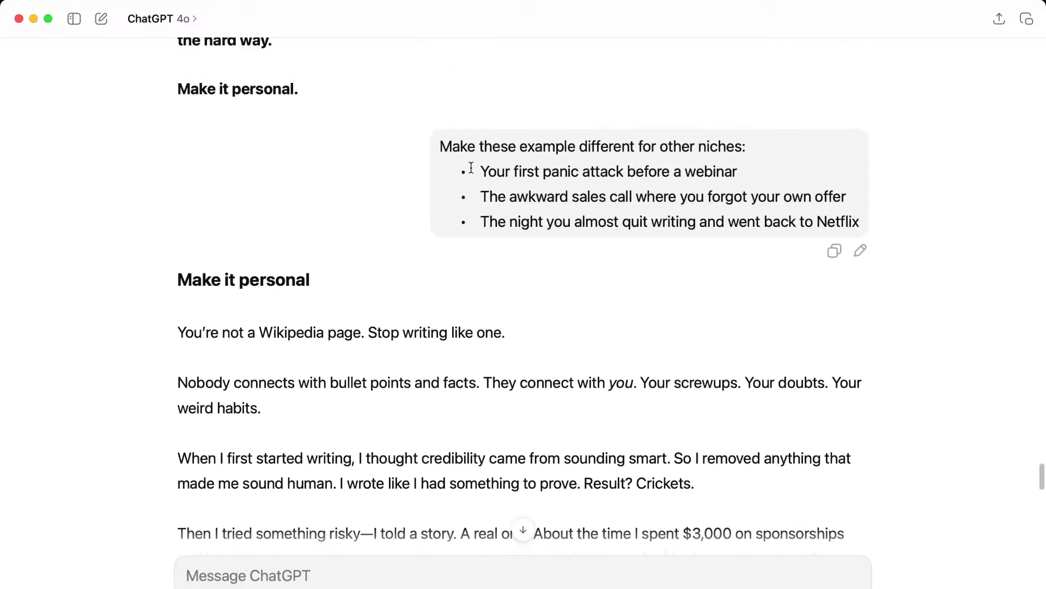
pyautogui.moveTo(461, 171); pyautogui.dragTo(889, 226)
pyautogui.press('super+c')
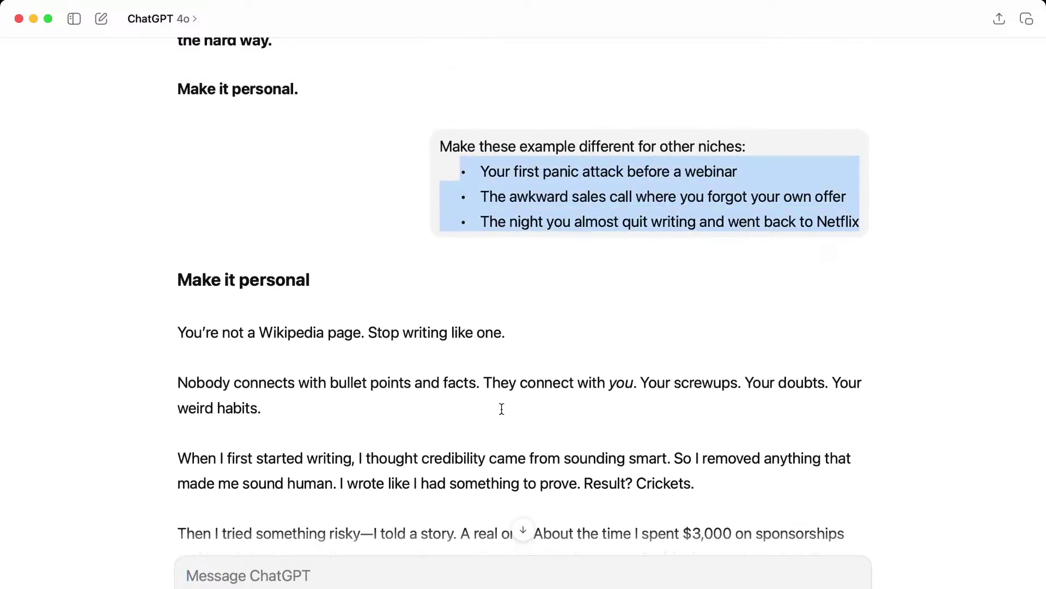
# Send the prompt "Output 10 different examples" followed by the three copied bullets on a new line.
pyautogui.scroll(-12, 511, 446)
pyautogui.scroll(-2, 513, 446)
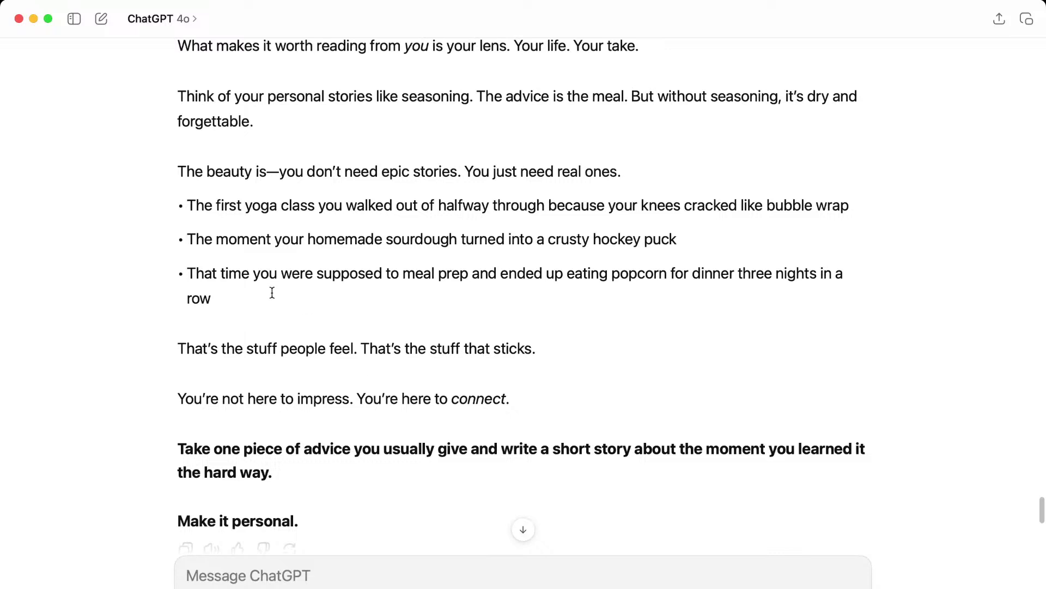
pyautogui.moveTo(256, 301); pyautogui.dragTo(126, 193)
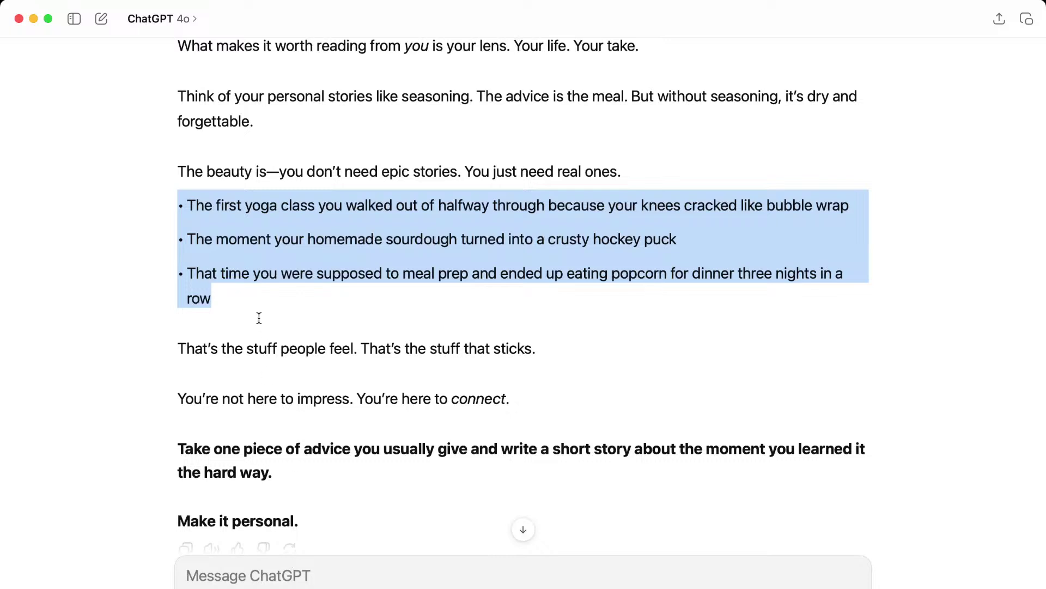
pyautogui.click(290, 571)
pyautogui.write('Only outpu')
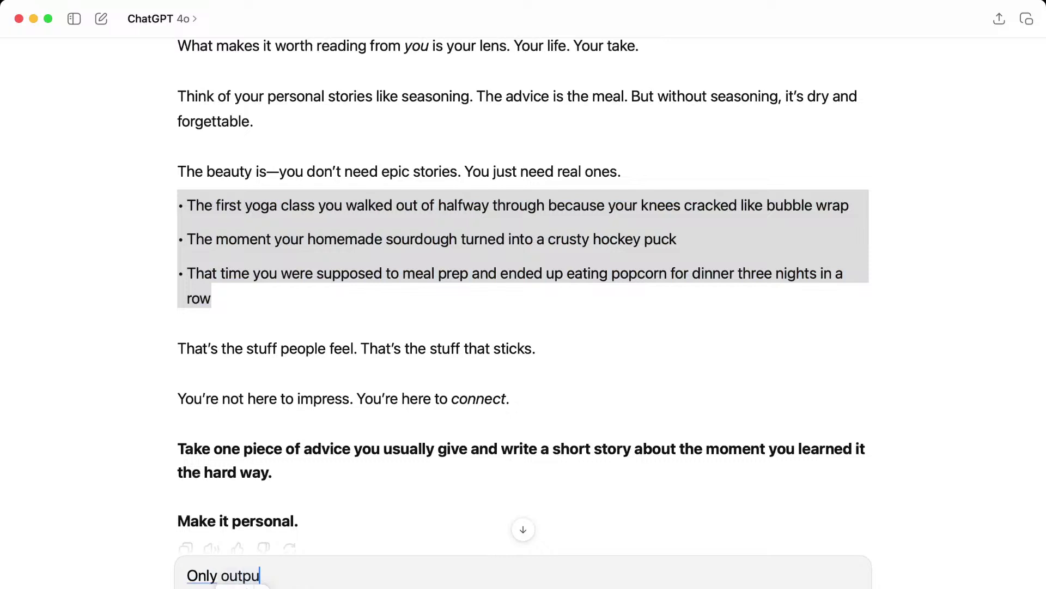
pyautogui.write('to')
pyautogui.press('super+a')
pyautogui.write('output')
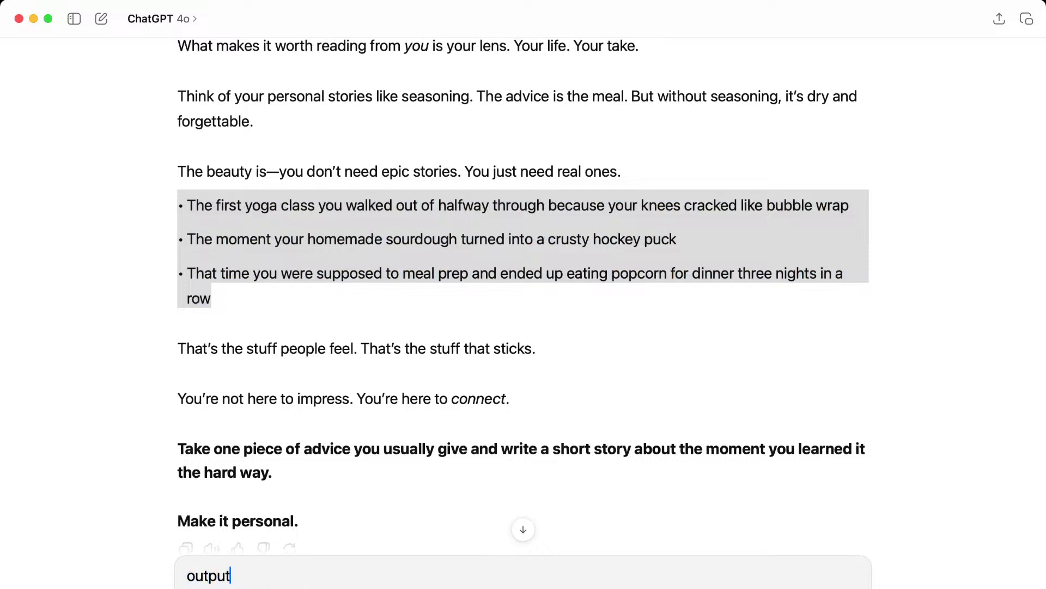
pyautogui.write(' 10 differe')
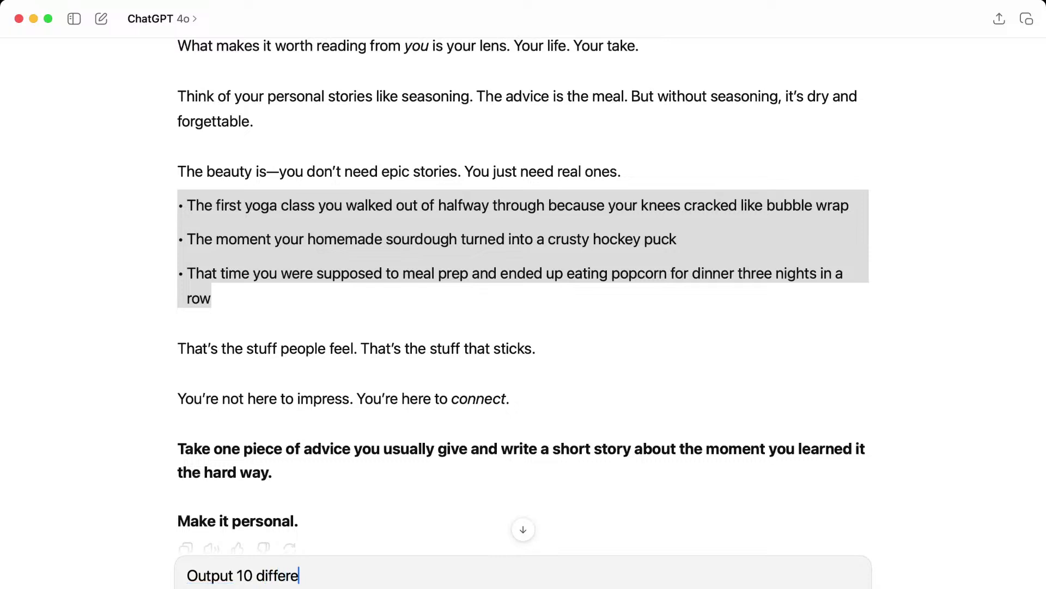
pyautogui.write('nt examples')
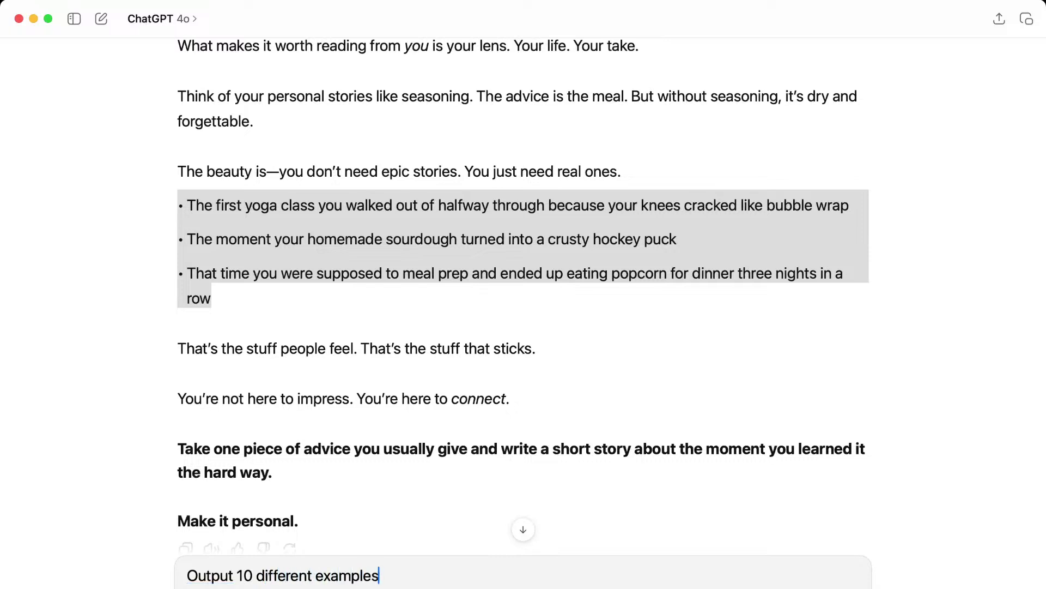
pyautogui.hotkey('shift', 'Return')
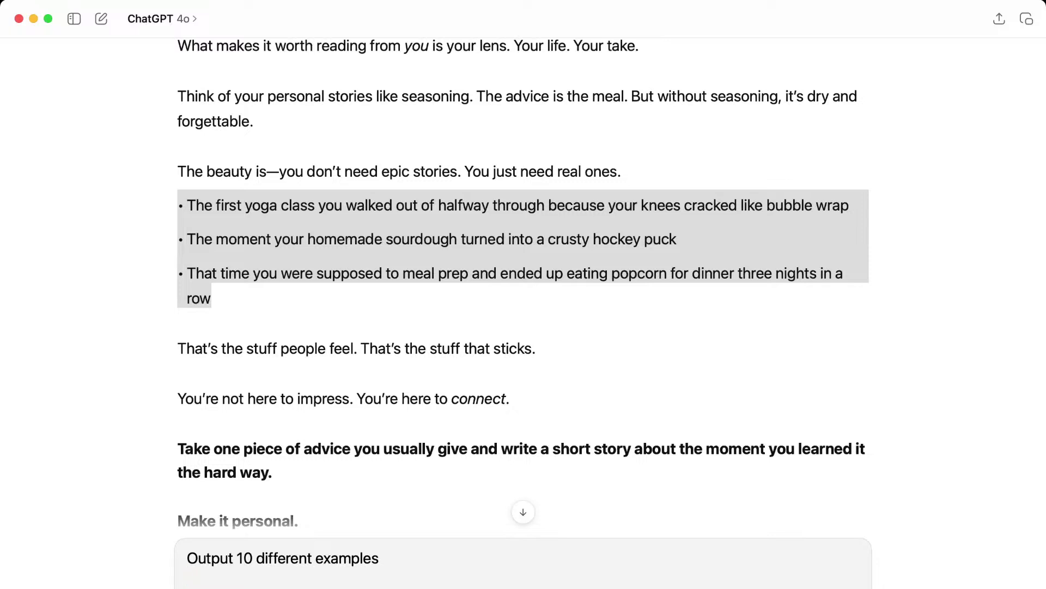
pyautogui.press('super+v')
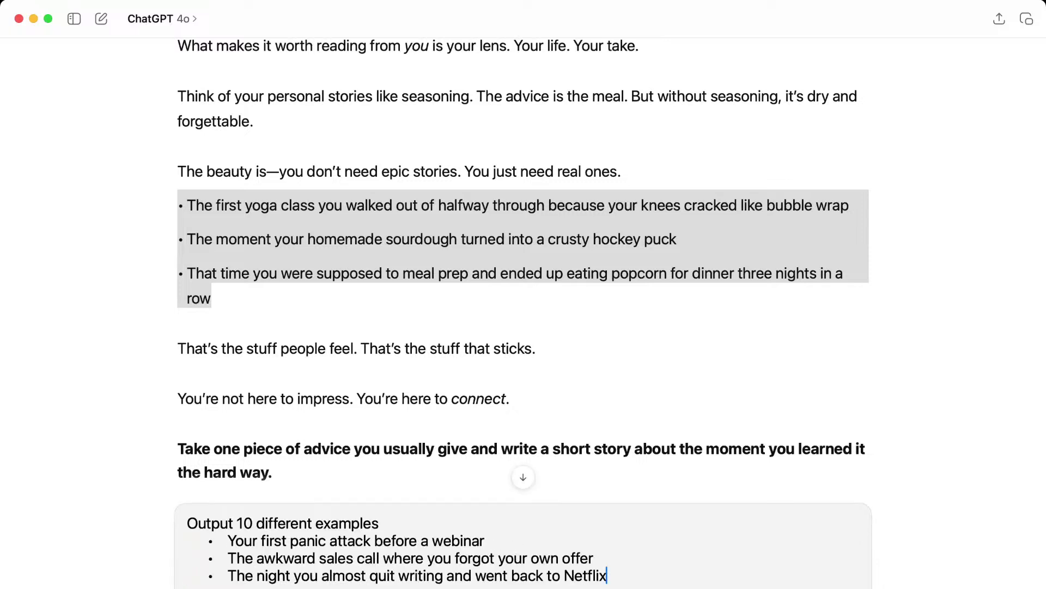
pyautogui.press('Return')
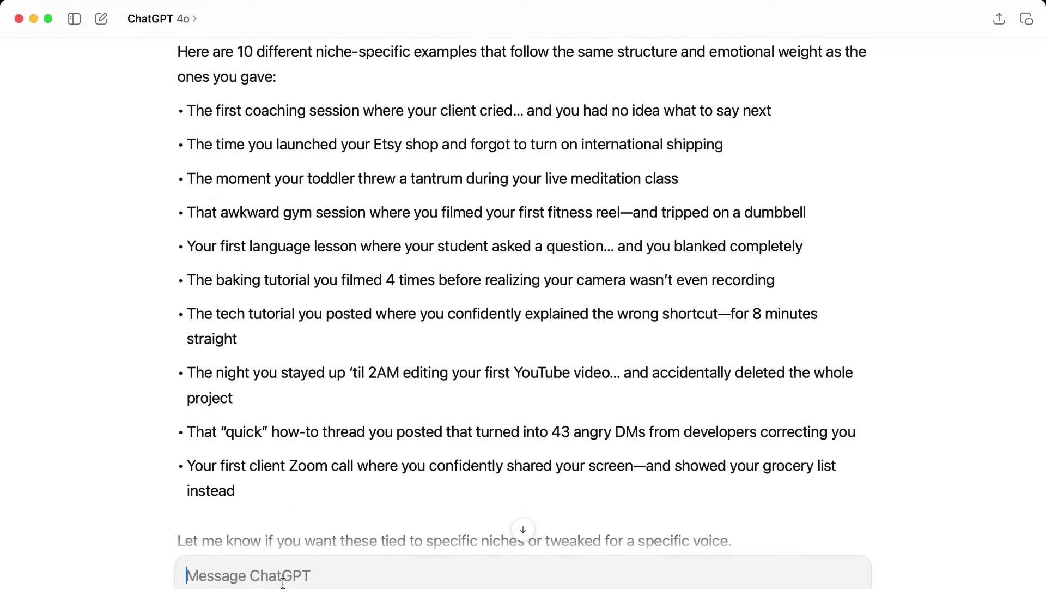
# Send the follow-up prompt "Different niches. Easy to understand".
pyautogui.write('differnt niches. e')
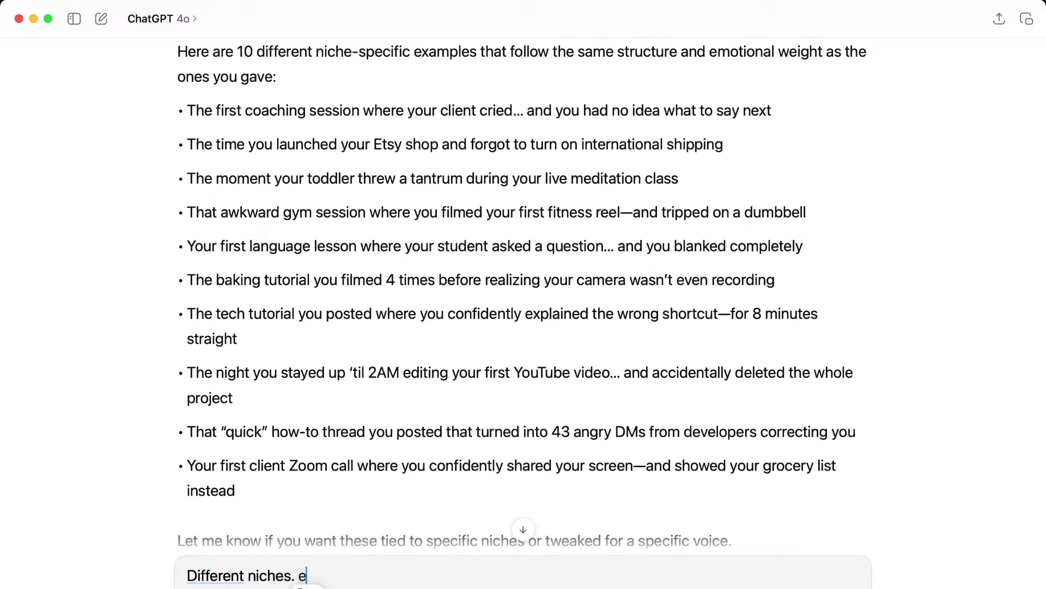
pyautogui.write('asy to understand')
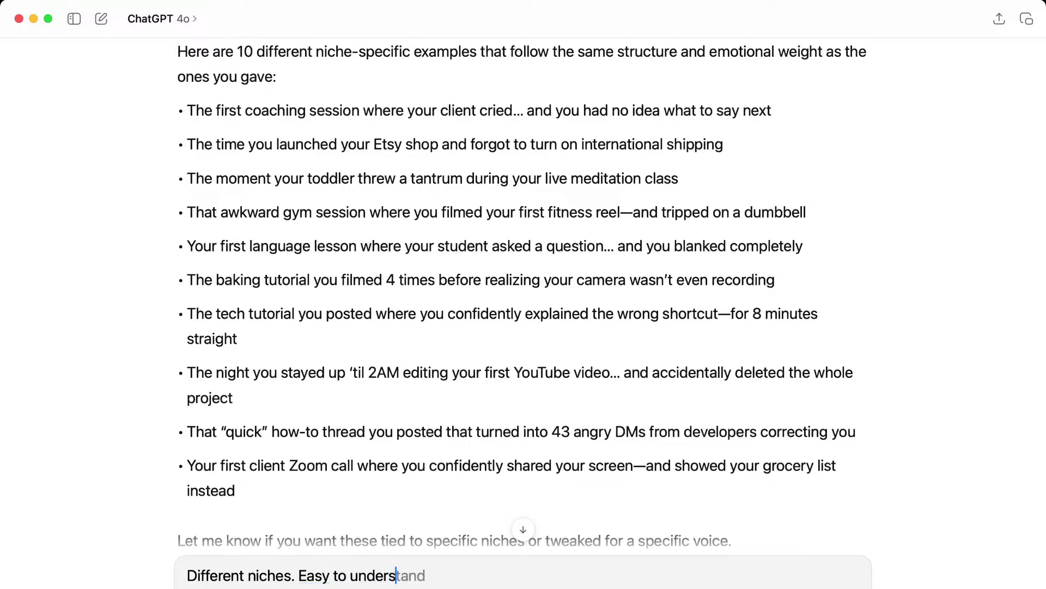
pyautogui.press('Return')
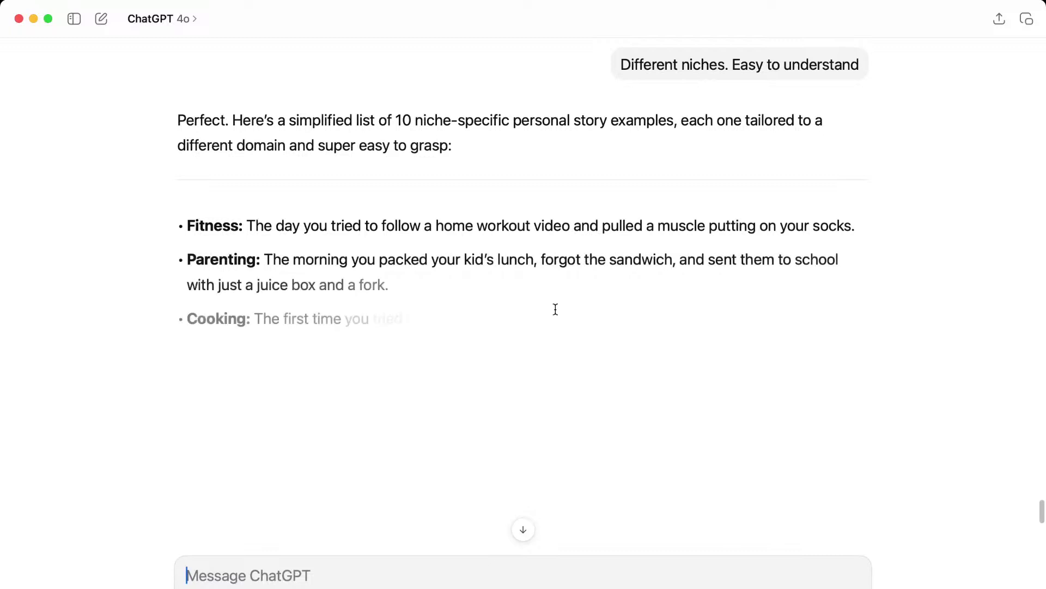
# Replace the panic attack bullet's text in the Obsidian article with ChatGPT's cooking example about the viral recipe, preceded by a dash.
pyautogui.moveTo(872, 223); pyautogui.dragTo(249, 216)
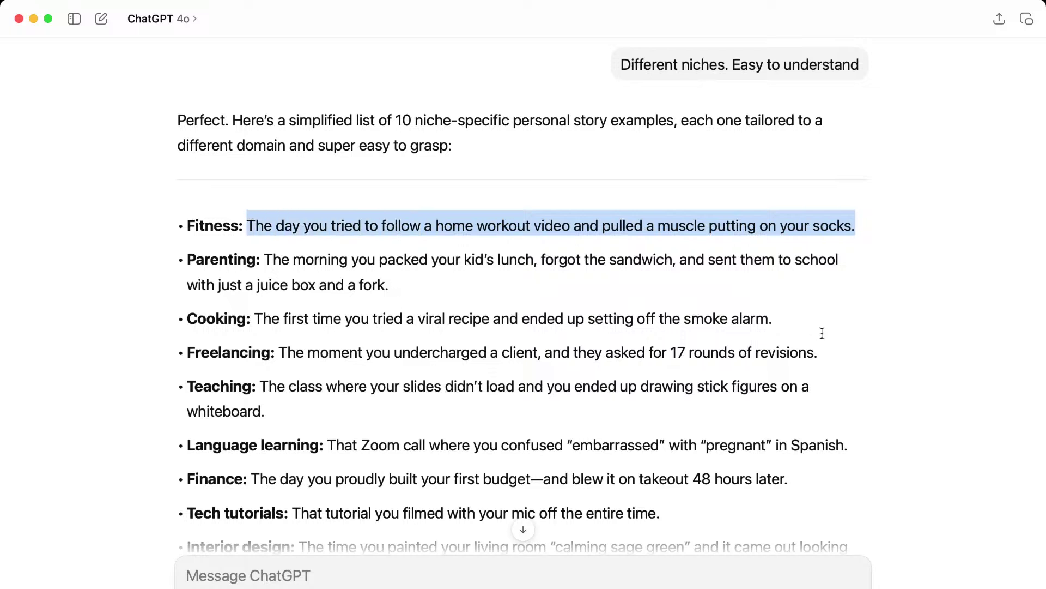
pyautogui.moveTo(776, 316); pyautogui.dragTo(254, 318)
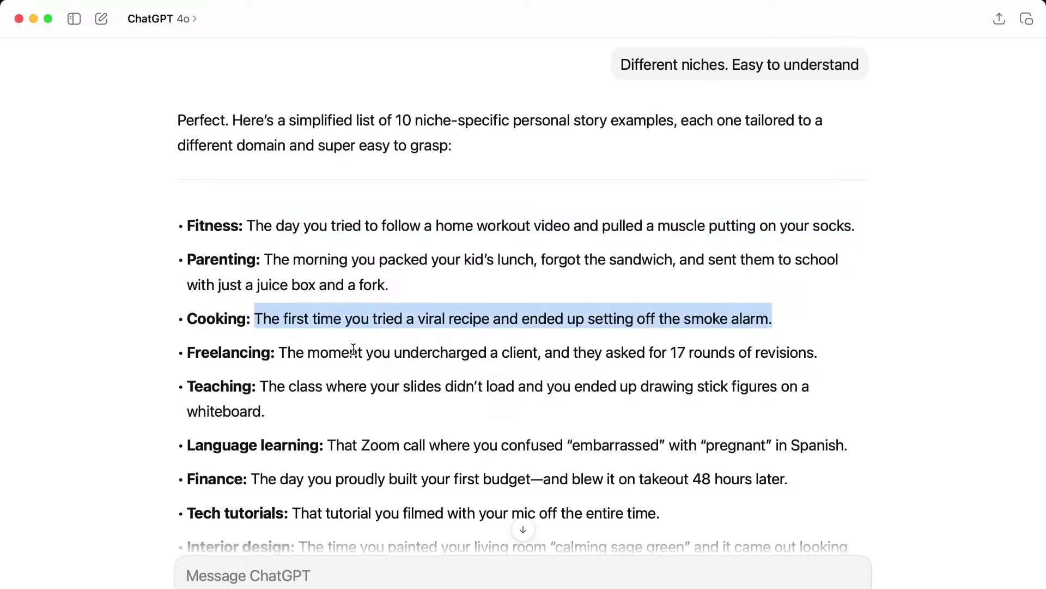
pyautogui.press('super+Tab')
pyautogui.moveTo(294, 369); pyautogui.dragTo(646, 371)
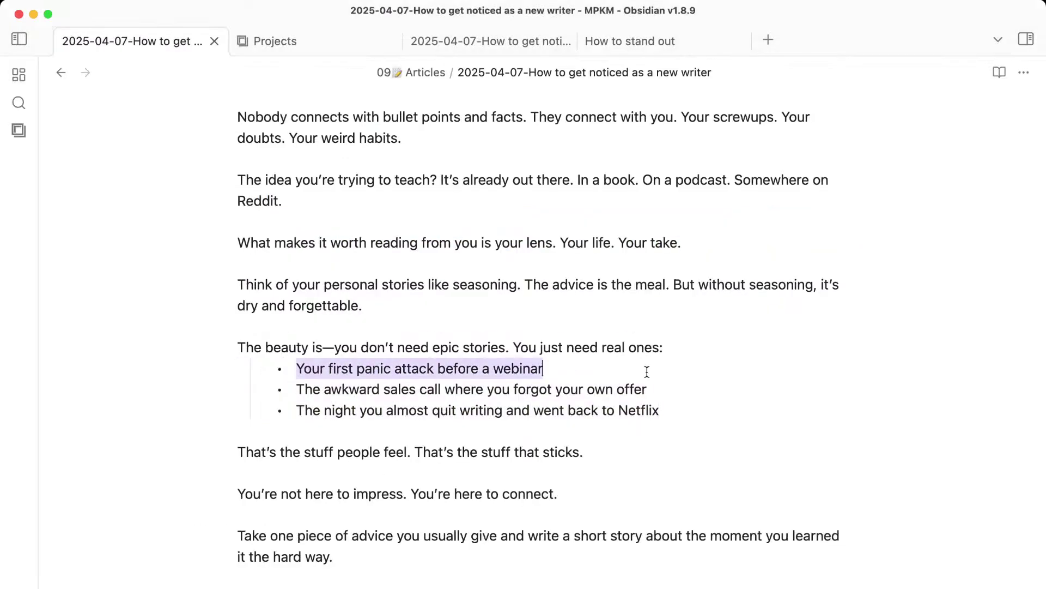
pyautogui.write('- The first time you tried a viral recipe and ended up setting off the smoke alarm.')
# Remove the old indentation and bullet mark before the dash so the viral recipe example becomes a top-level list item.
pyautogui.click(273, 369)
pyautogui.moveTo(298, 369); pyautogui.dragTo(201, 372)
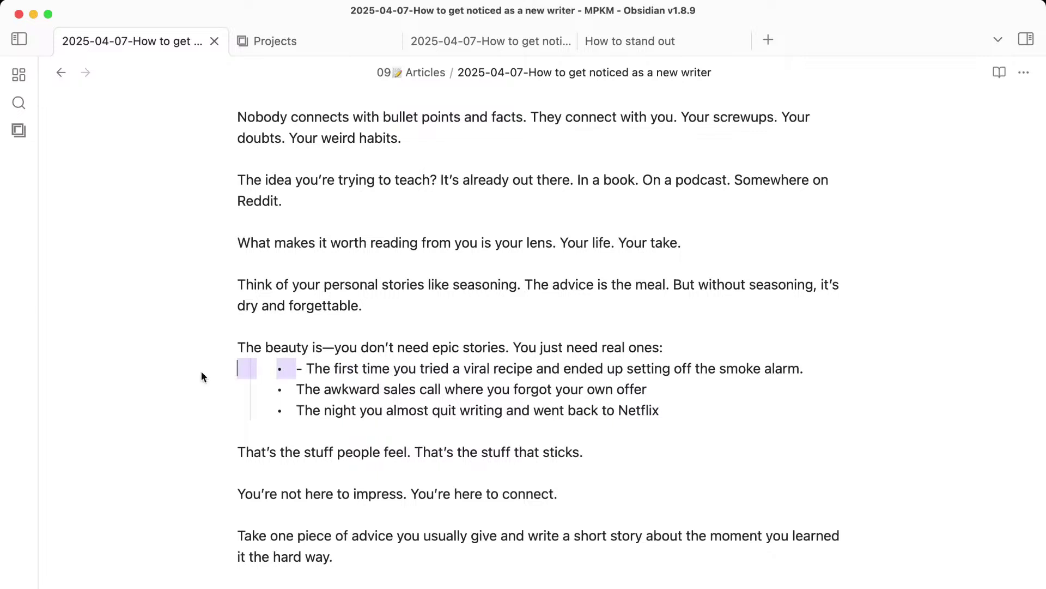
pyautogui.press('BackSpace')
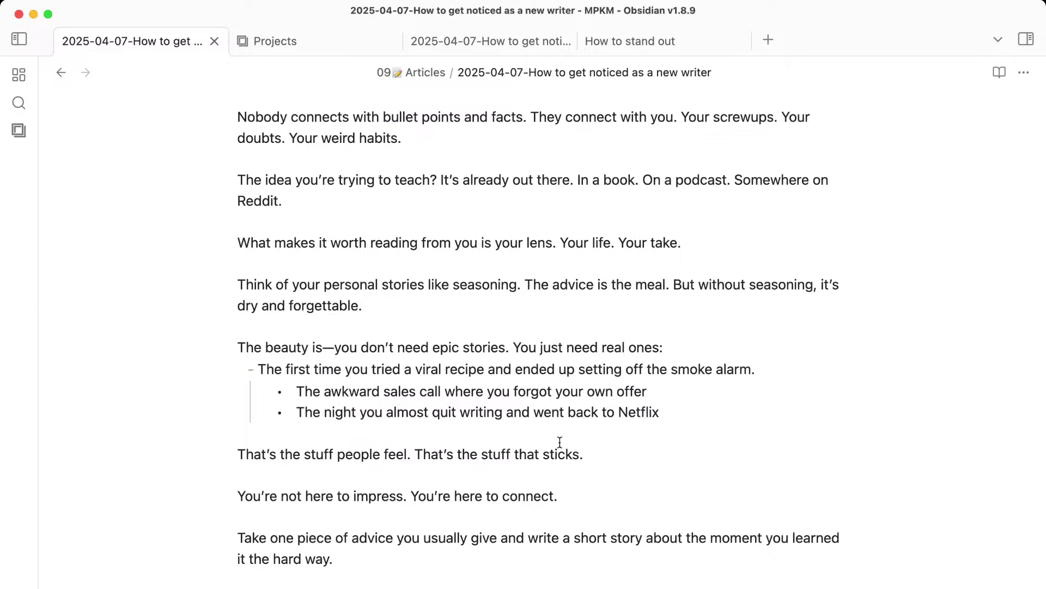
# Switch to ChatGPT and copy the mindfulness example about spending 20 minutes of meditation thinking about tacos.
pyautogui.press('super+Tab')
pyautogui.moveTo(286, 352); pyautogui.dragTo(821, 347)
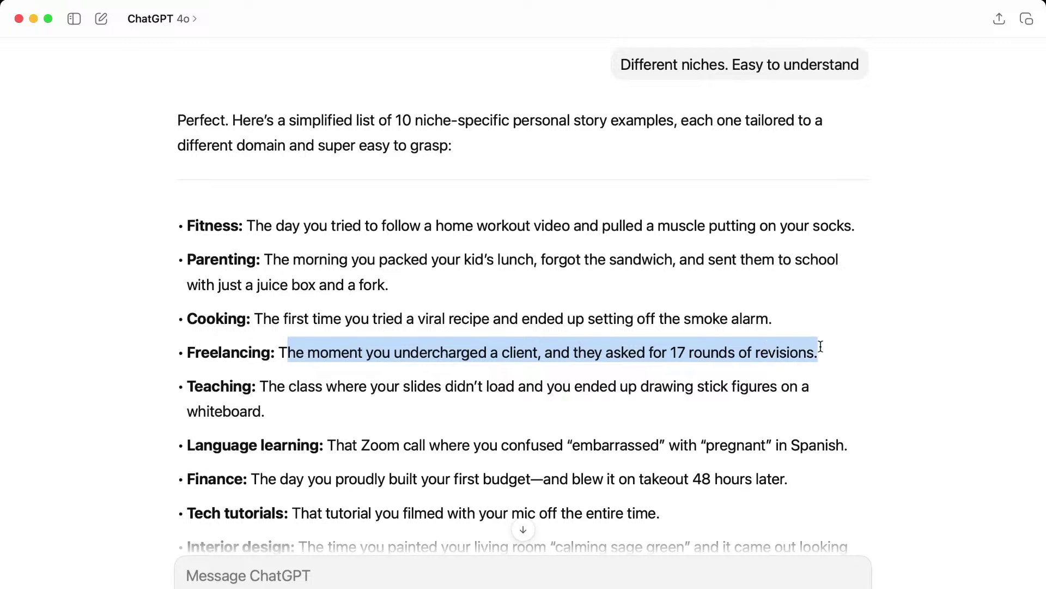
pyautogui.click(821, 347)
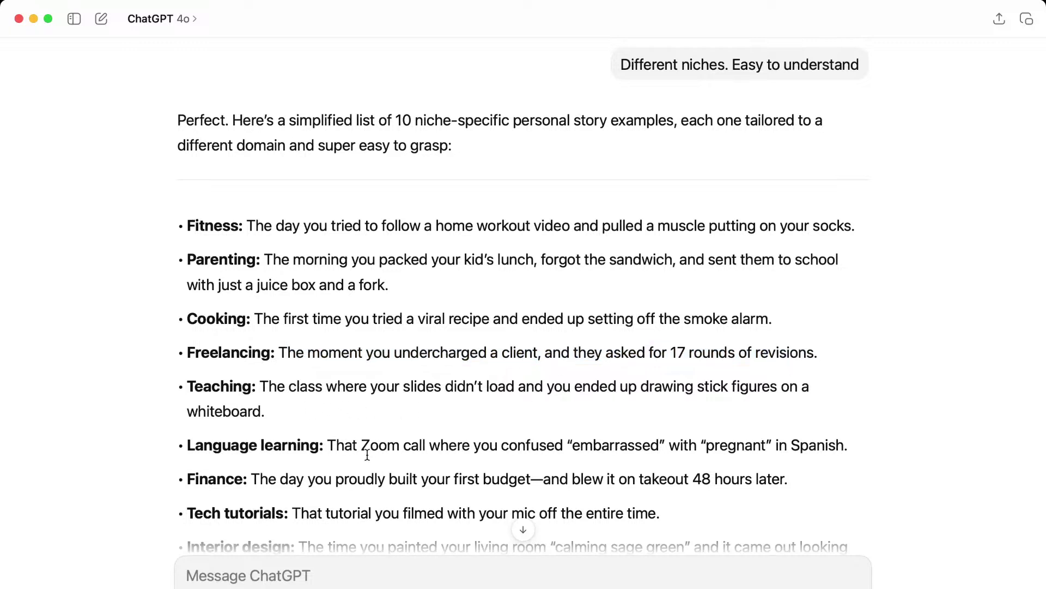
pyautogui.moveTo(327, 445); pyautogui.dragTo(854, 435)
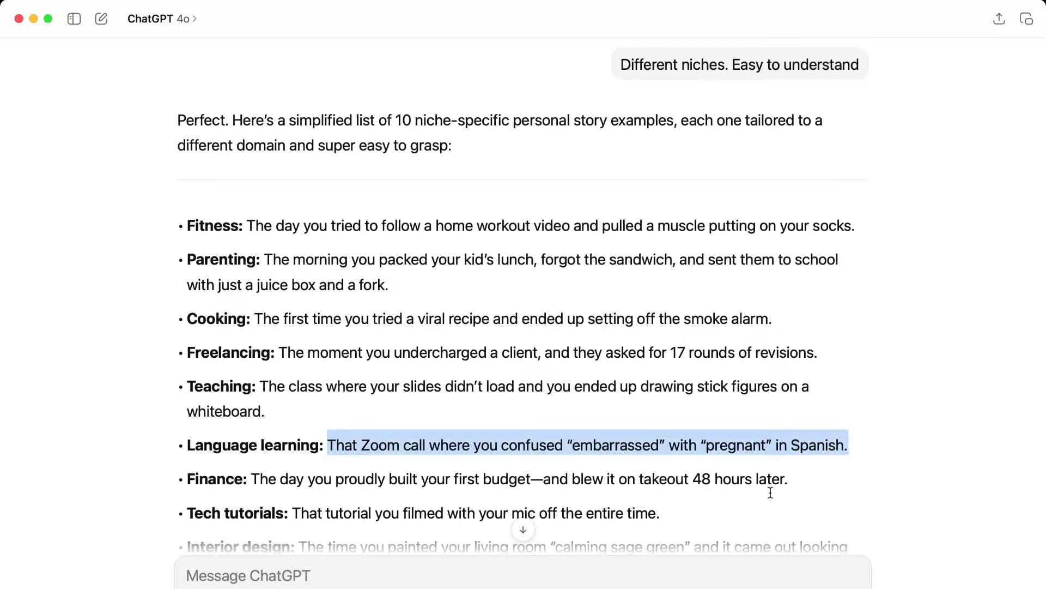
pyautogui.scroll(-3, 770, 492)
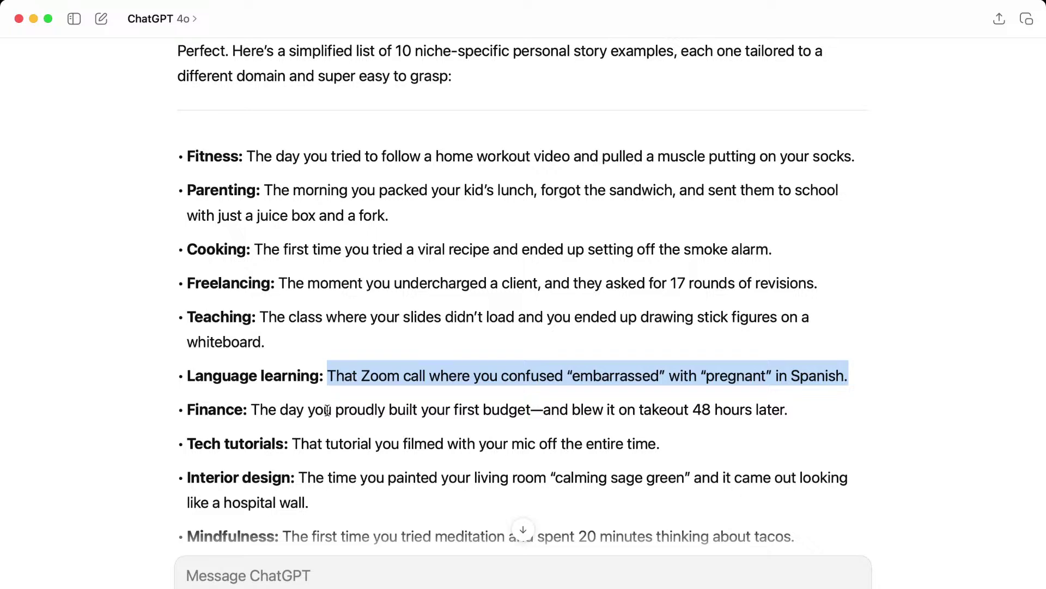
pyautogui.scroll(-1, 327, 410)
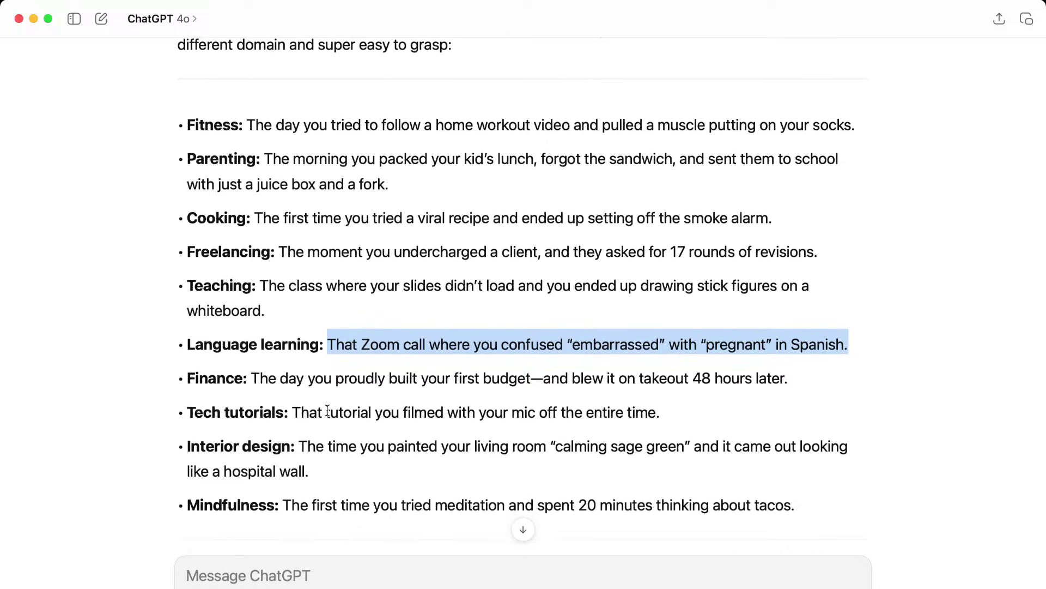
pyautogui.scroll(-1, 327, 412)
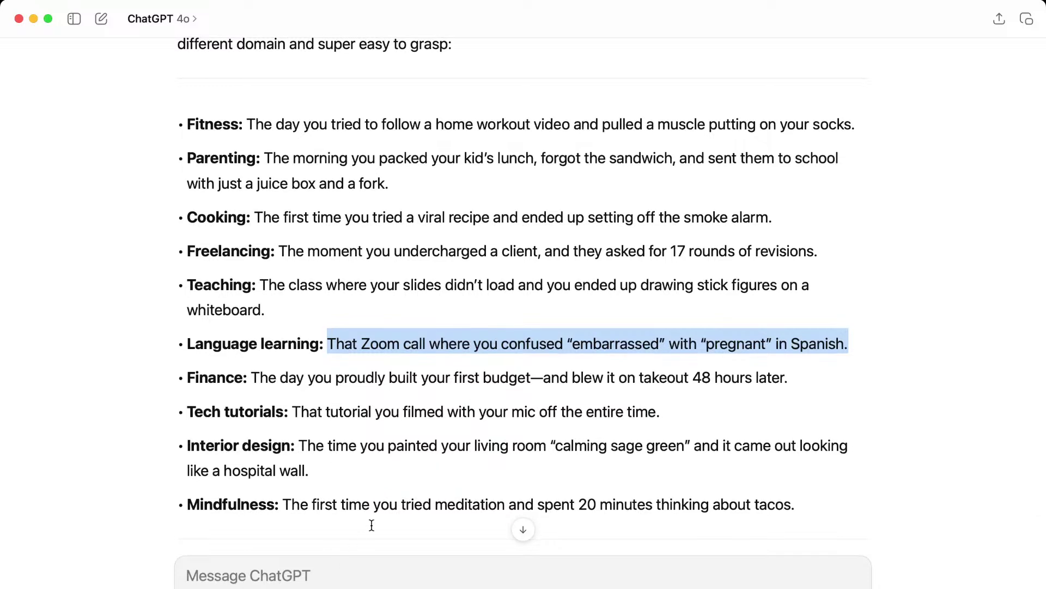
pyautogui.scroll(-1, 371, 525)
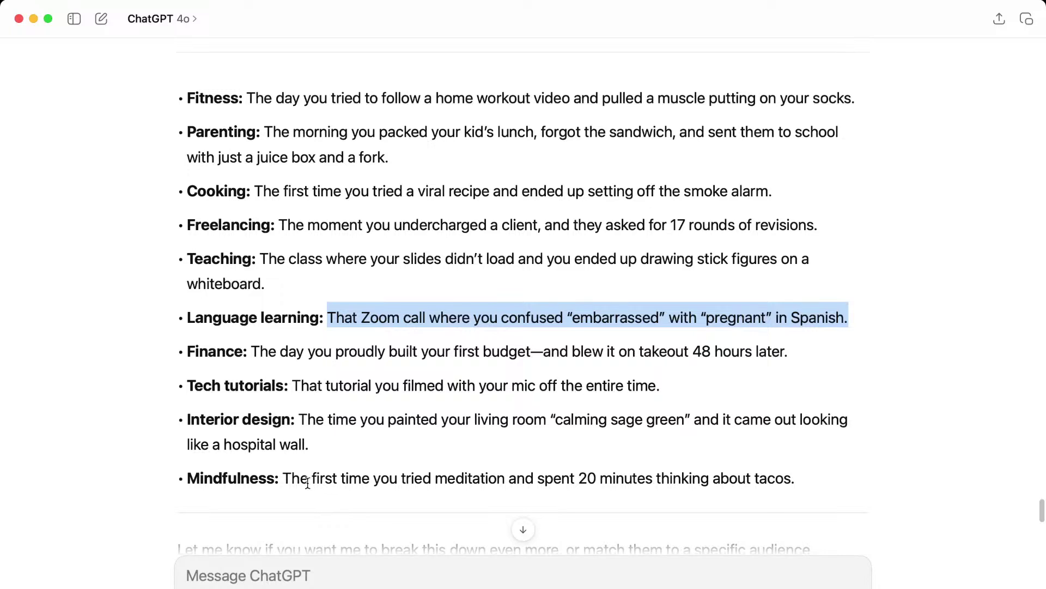
pyautogui.moveTo(283, 478); pyautogui.dragTo(821, 467)
pyautogui.press('super+c')
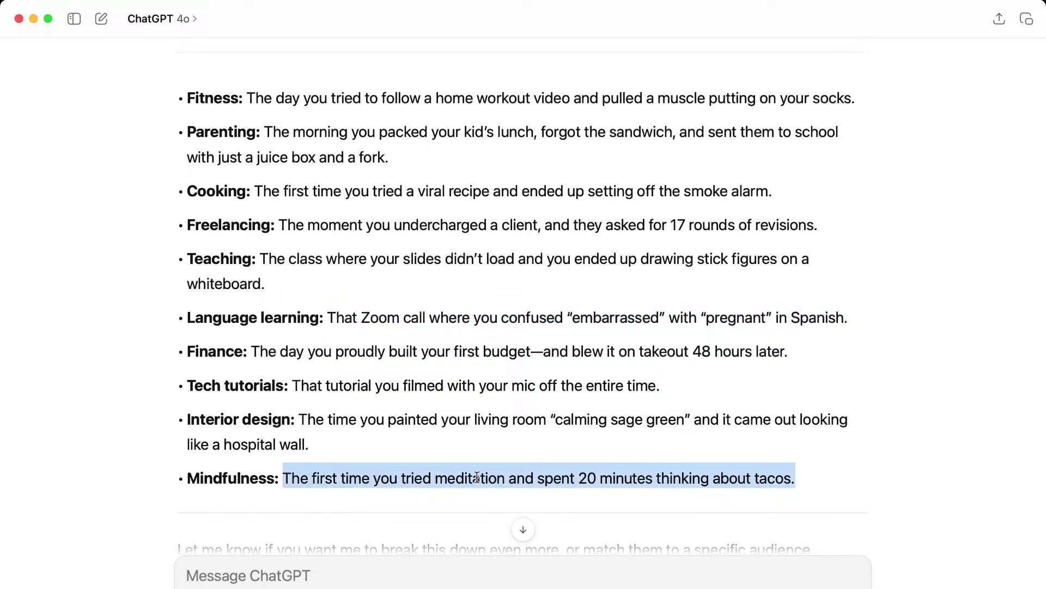
# Switch to Obsidian and delete the sales call and Netflix bullets plus the period ending the smoke alarm example.
pyautogui.press('super+Tab')
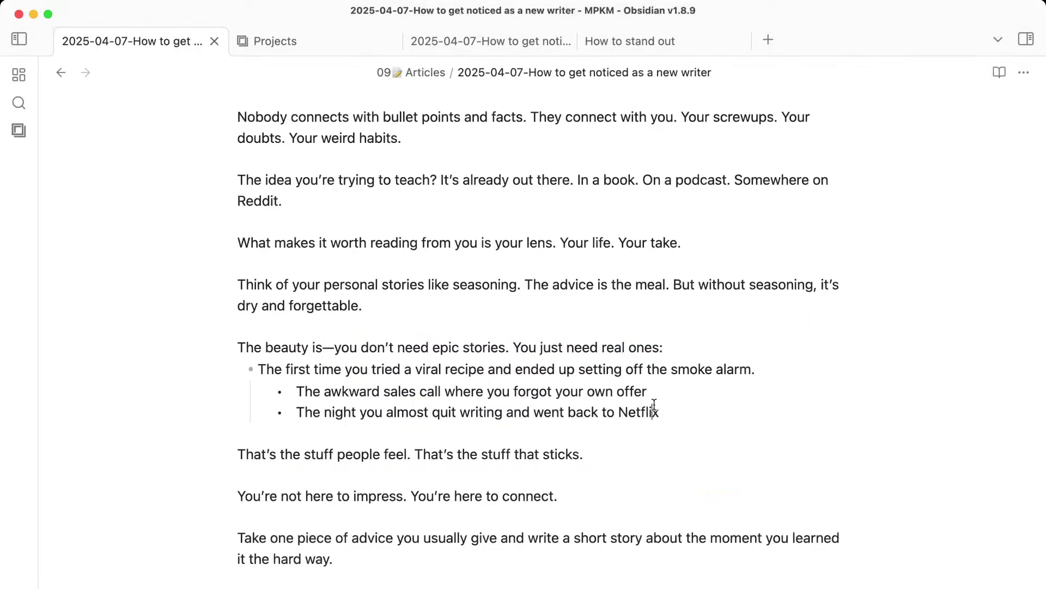
pyautogui.moveTo(658, 411); pyautogui.dragTo(229, 393)
pyautogui.press('BackSpace')
pyautogui.press('BackSpace')
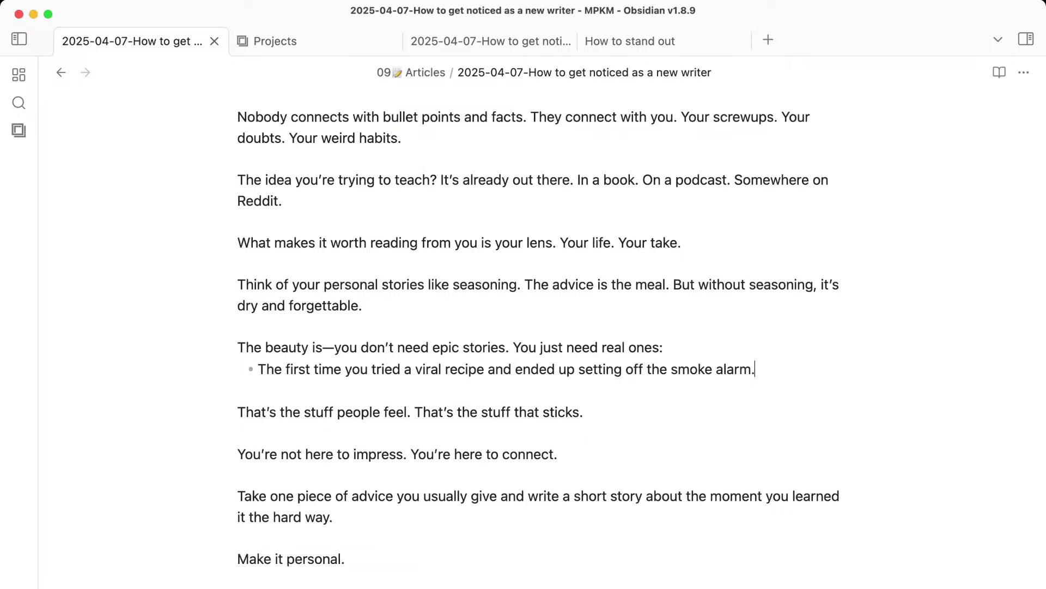
pyautogui.press('BackSpace')
# Add the copied meditation and tacos example as a second bullet and remove its extra dash.
pyautogui.press('Return')
pyautogui.write('- The first time you tried meditation and spent 20 minutes thinking about tacos.')
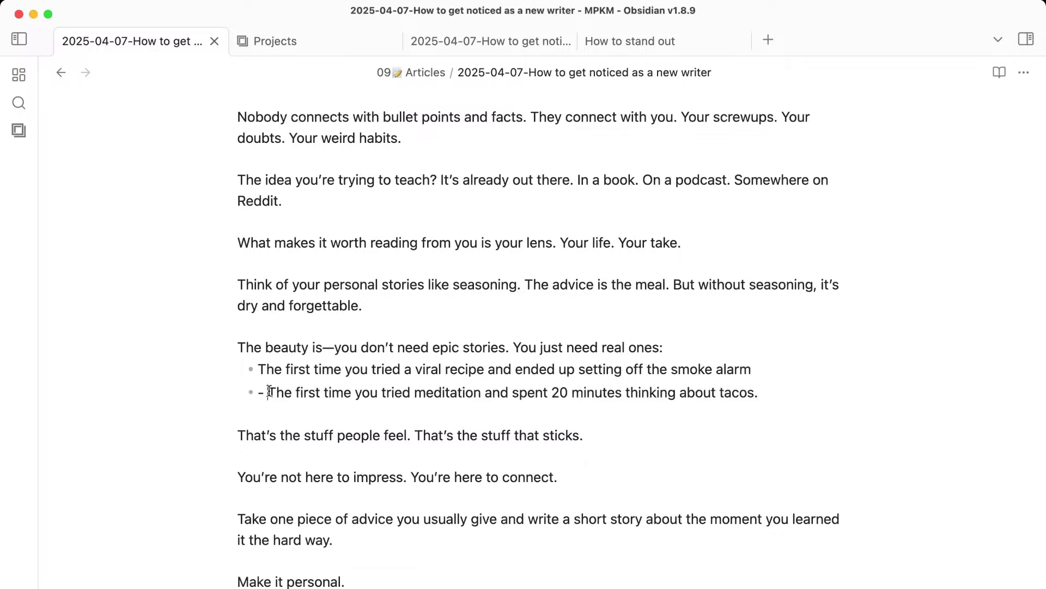
pyautogui.press('BackSpace')
pyautogui.press('BackSpace')
# Switch to ChatGPT and send "More funny BUT SO TRUE like this one:" followed by the copied meditation example on a new line.
pyautogui.press('super+Tab')
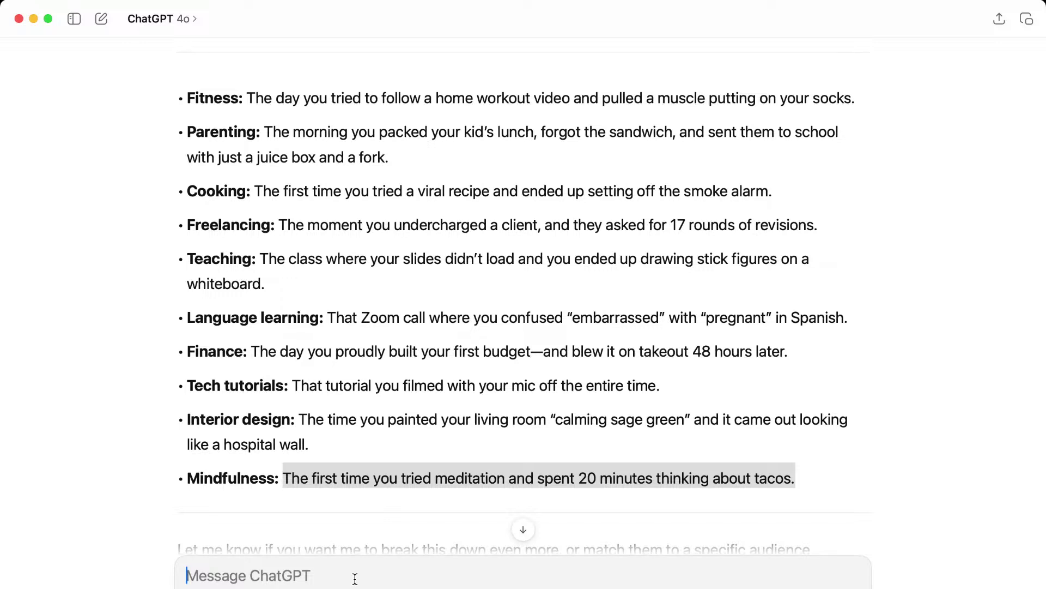
pyautogui.write('mo')
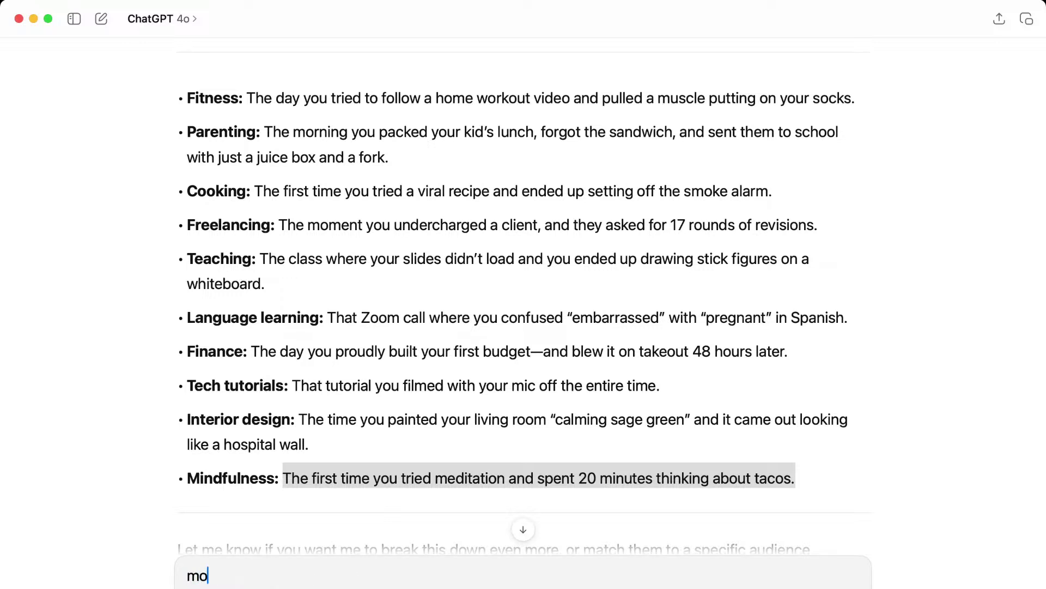
pyautogui.write('re funny like this one')
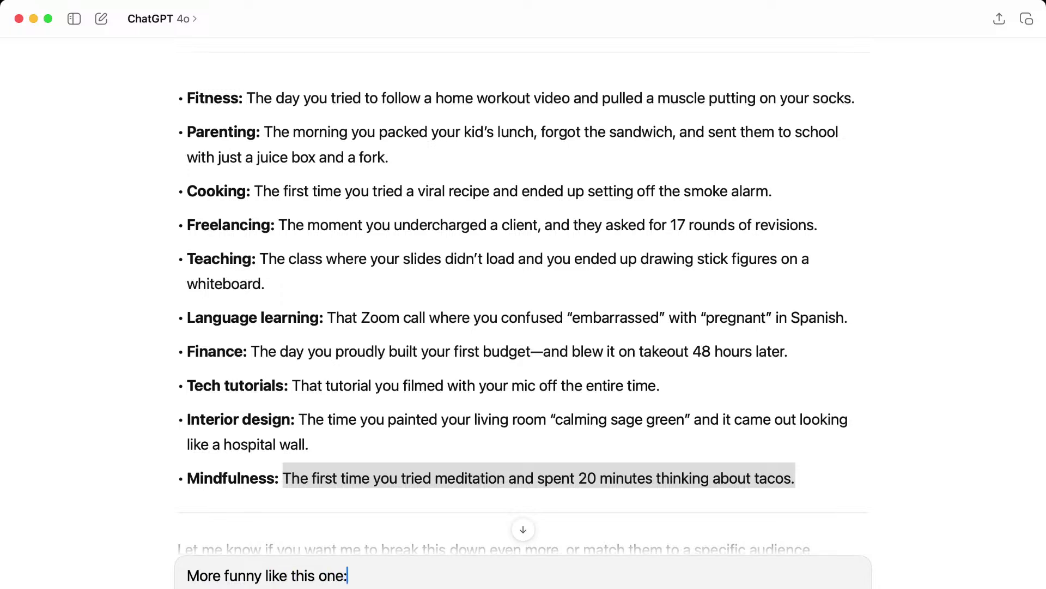
pyautogui.write(':')
pyautogui.hotkey('shift', 'Return')
pyautogui.press('super+v')
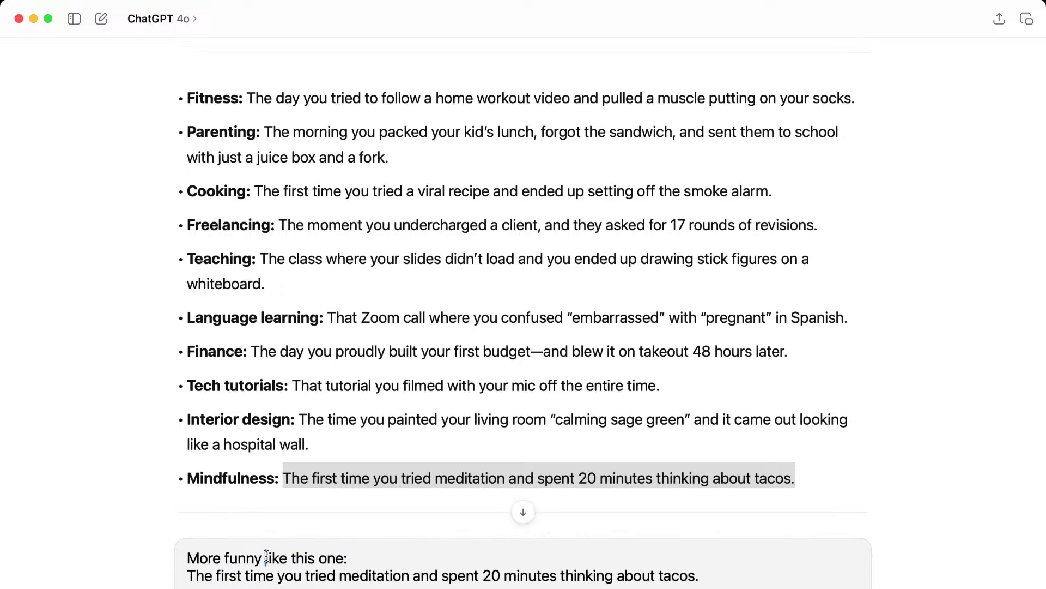
pyautogui.write('BUT SO TRUE')
pyautogui.press('Return')
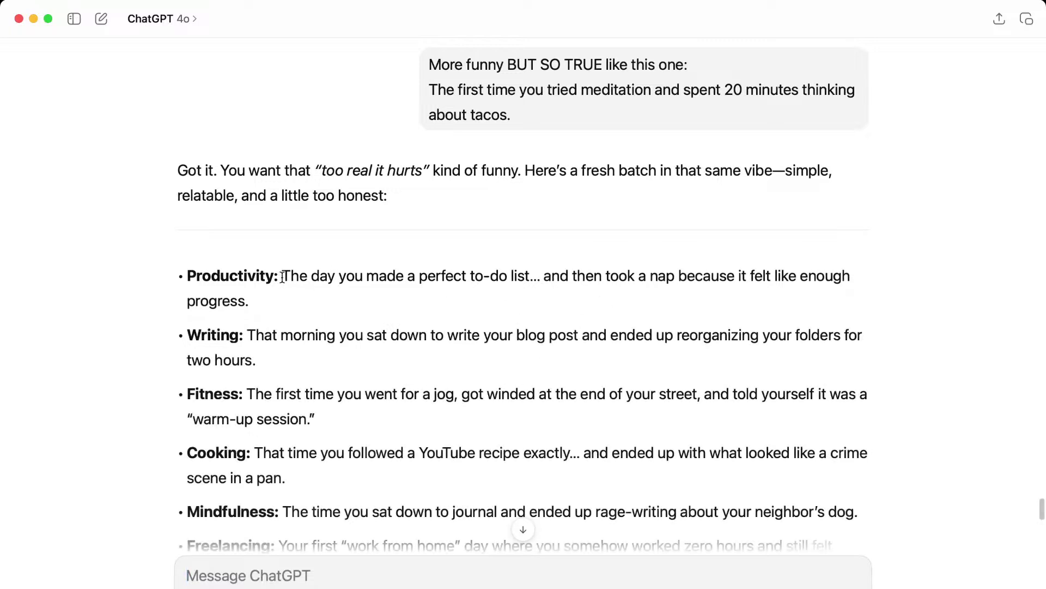
# Read through the new batch of funny examples, from productivity down to teaching, for one that suits the article.
pyautogui.moveTo(283, 276); pyautogui.dragTo(298, 299)
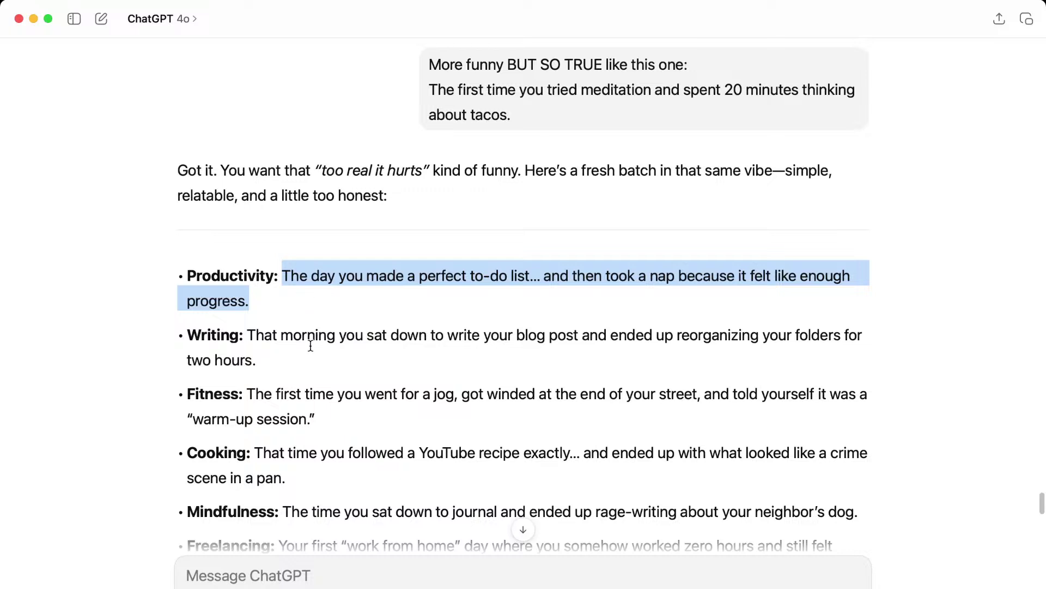
pyautogui.click(341, 418)
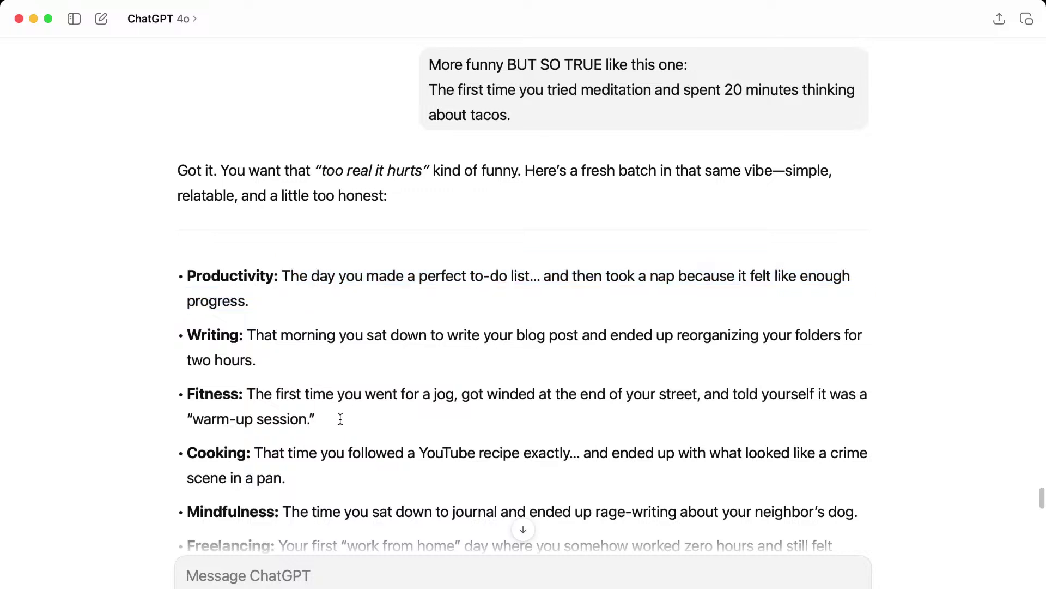
pyautogui.scroll(-3, 340, 419)
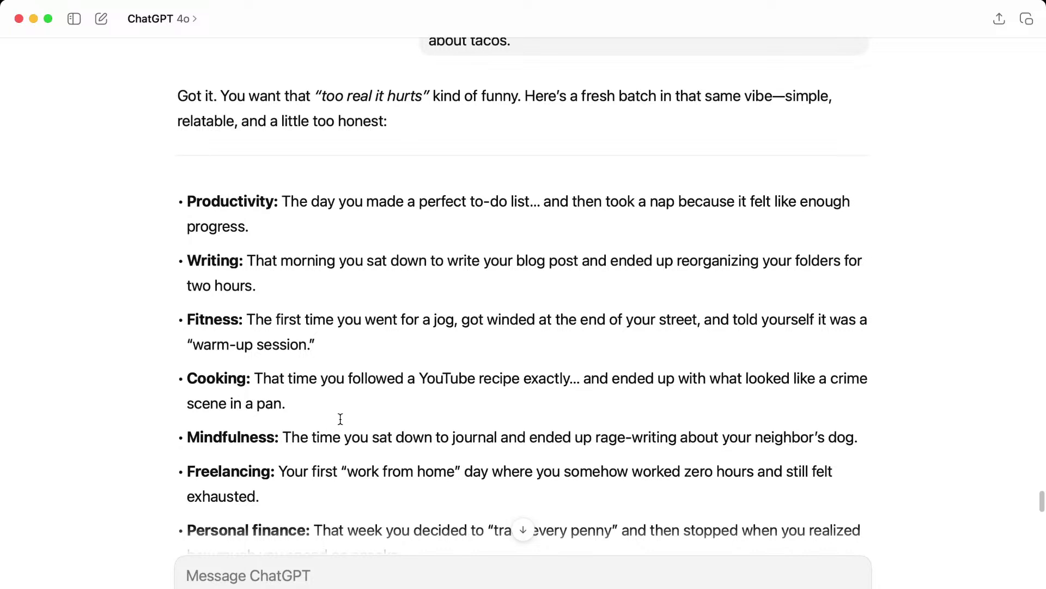
pyautogui.scroll(-2, 340, 419)
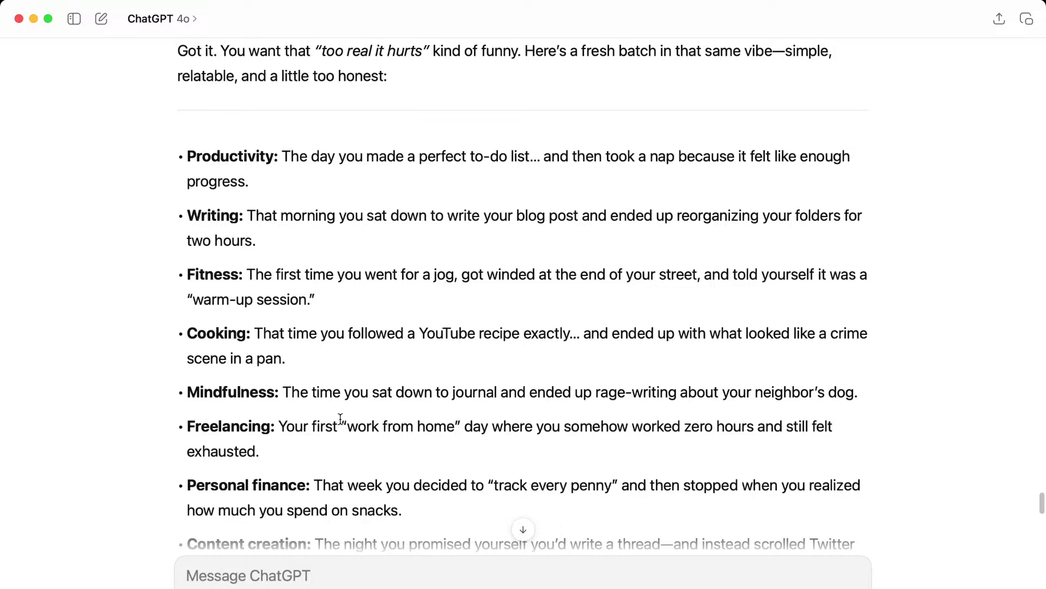
pyautogui.scroll(-2, 340, 418)
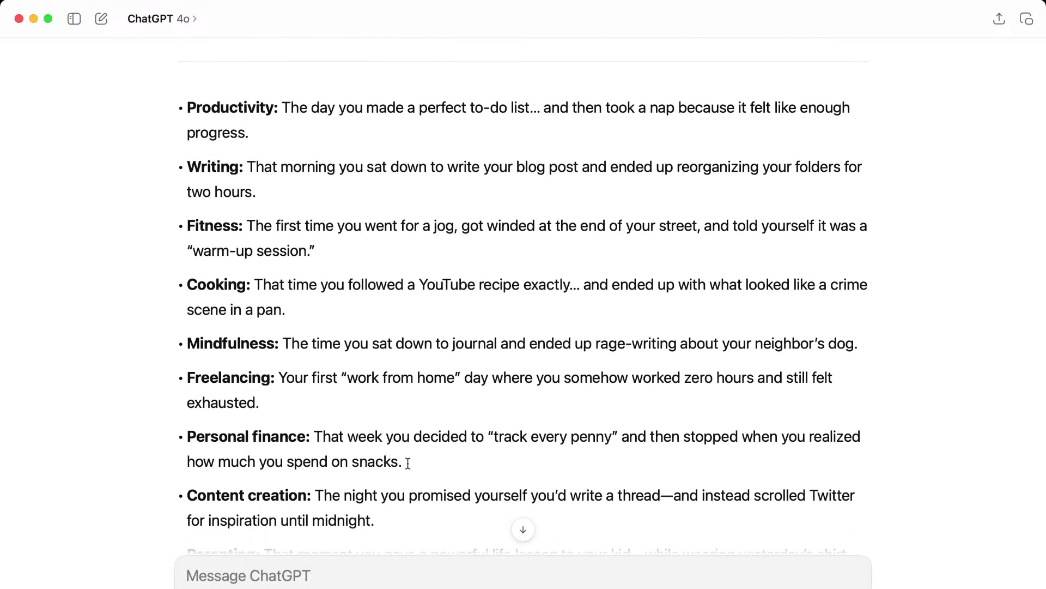
pyautogui.scroll(-2, 408, 463)
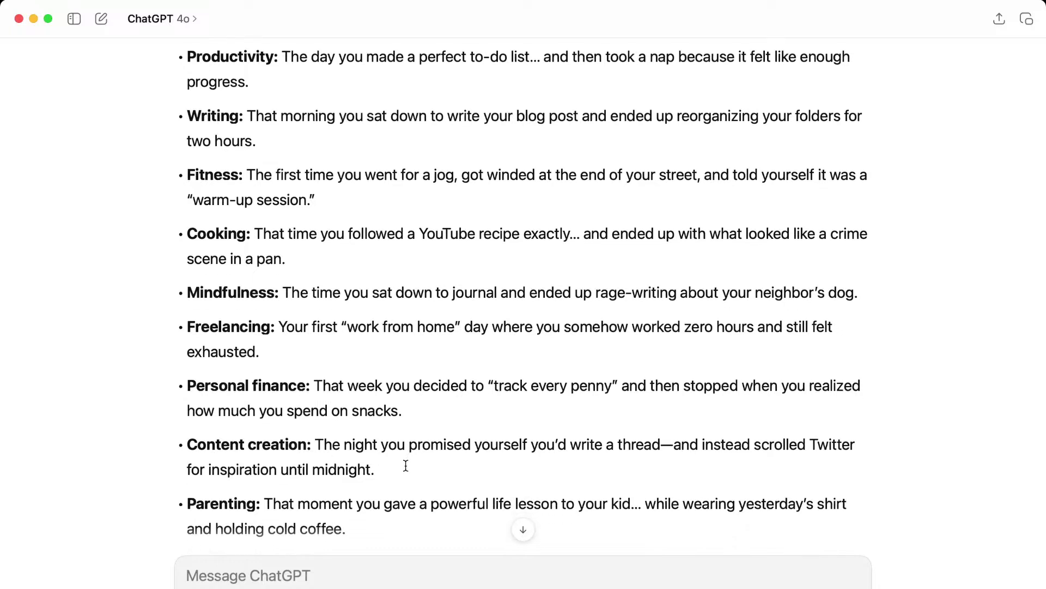
pyautogui.scroll(-2, 401, 507)
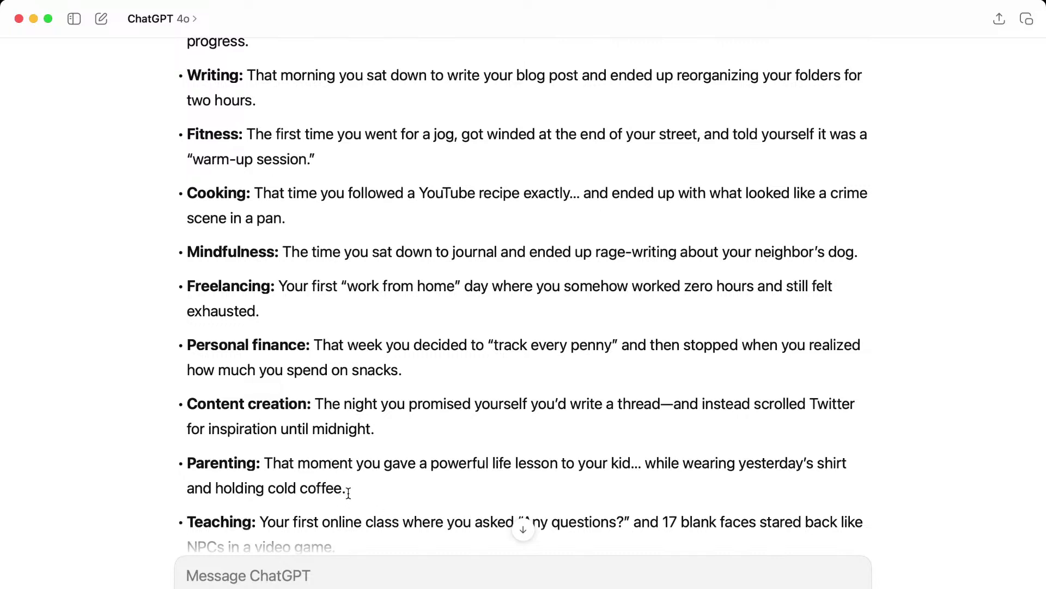
pyautogui.scroll(-2, 349, 493)
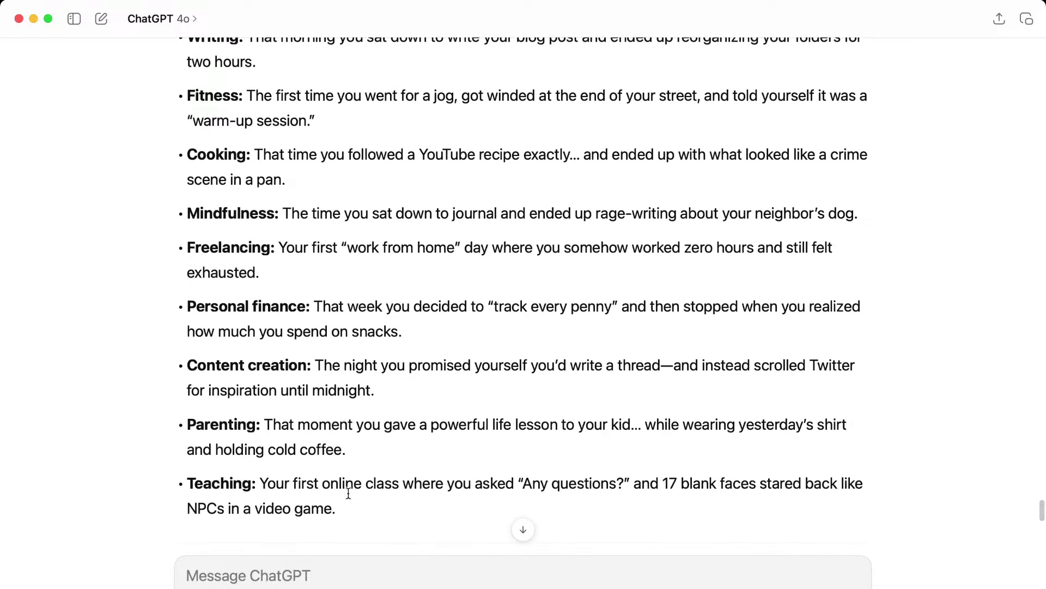
pyautogui.scroll(-1, 349, 493)
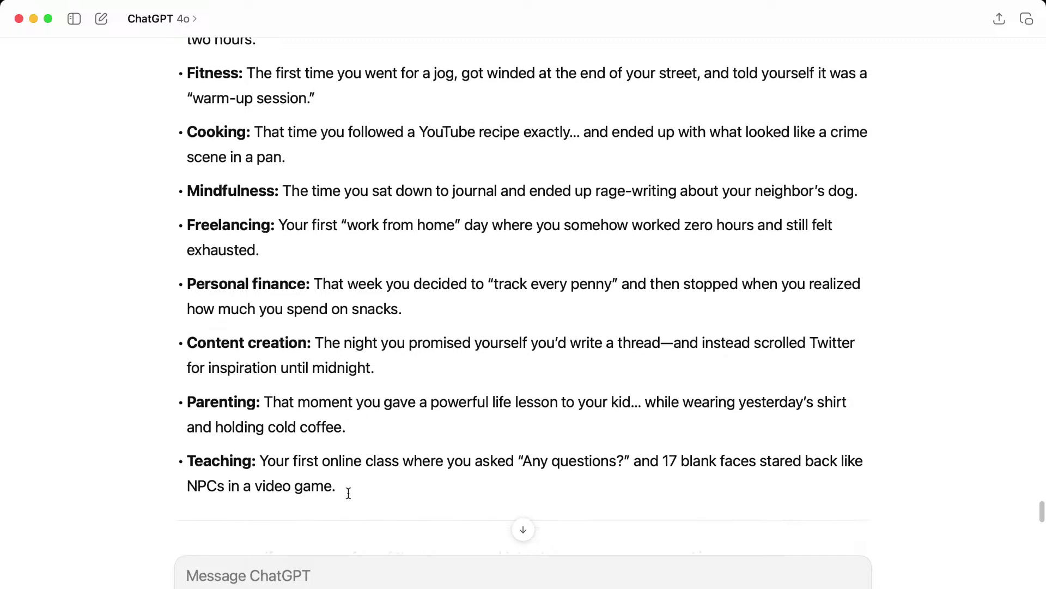
# Send ChatGPT the follow-up request "More funny about parenting".
pyautogui.click(276, 570)
pyautogui.write('More funn')
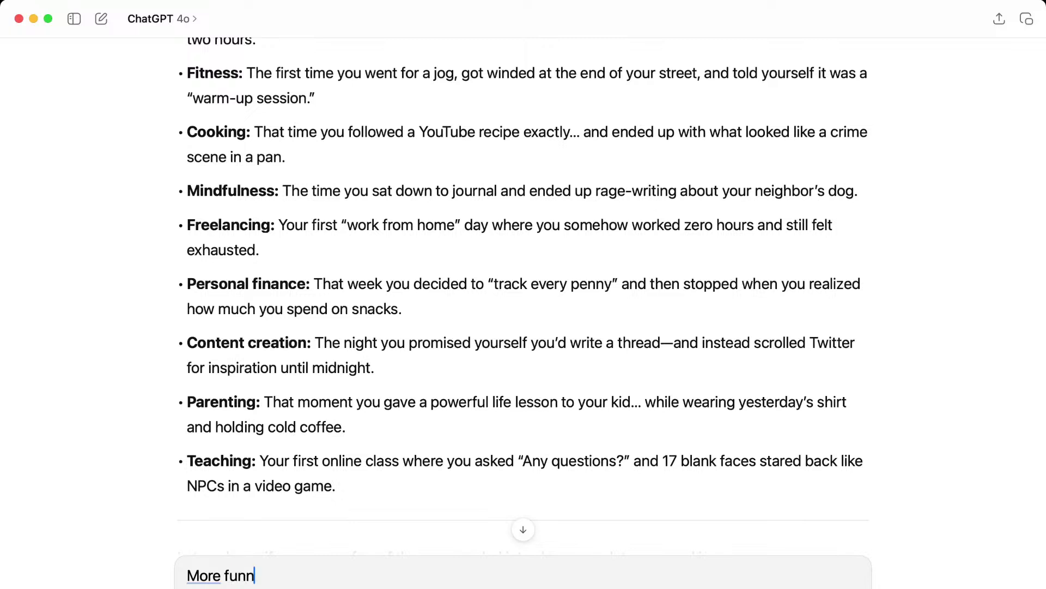
pyautogui.write('y about parenting')
pyautogui.press('Return')
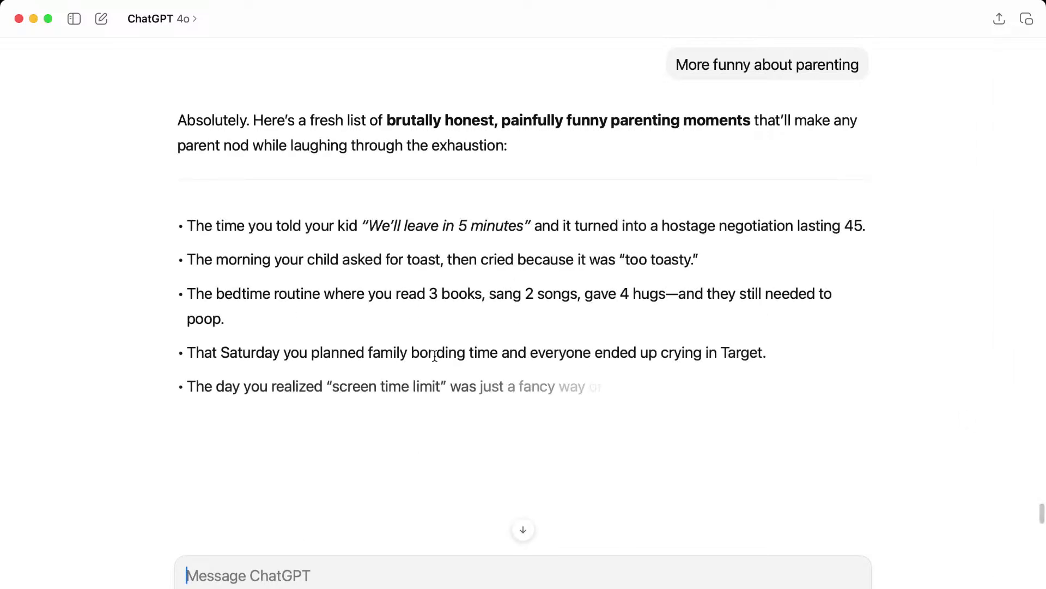
# Review the parenting examples and copy the one about the bedtime routine with 3 books, 2 songs and 4 hugs.
pyautogui.scroll(-1, 437, 361)
pyautogui.scroll(-1, 438, 361)
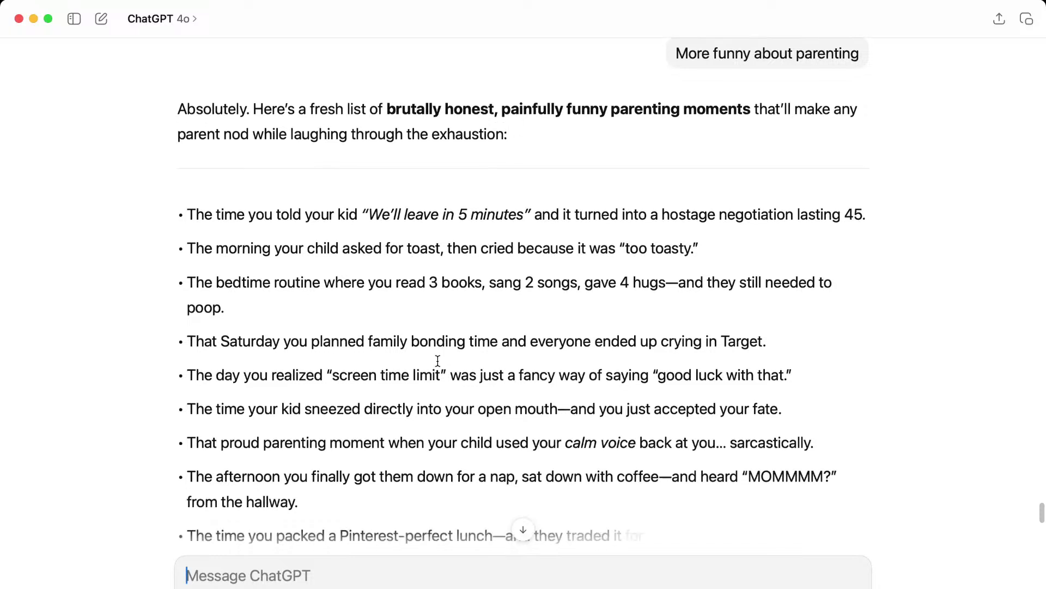
pyautogui.scroll(-2, 438, 361)
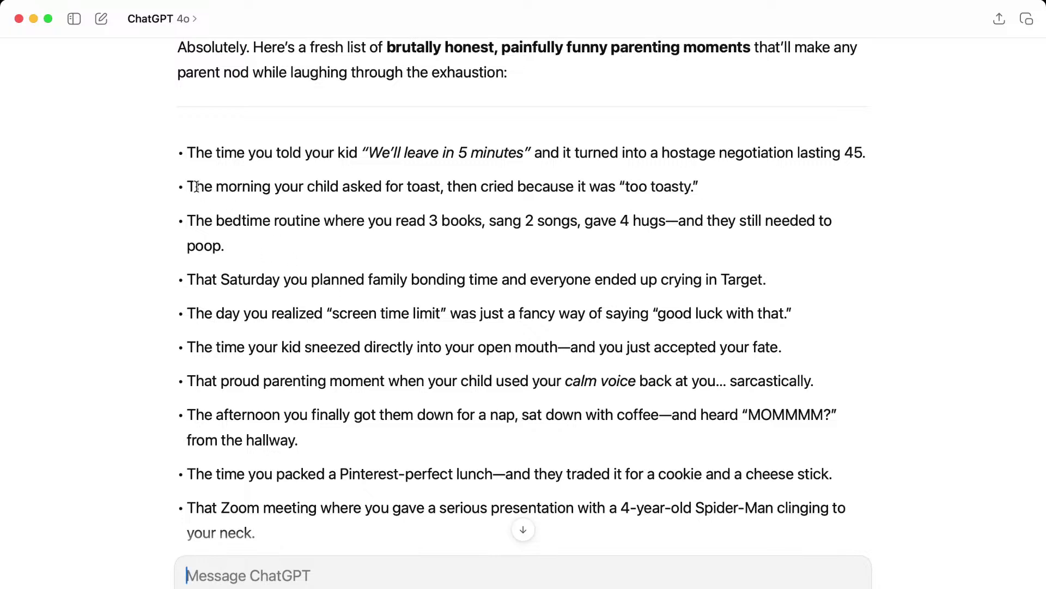
pyautogui.moveTo(191, 152); pyautogui.dragTo(884, 129)
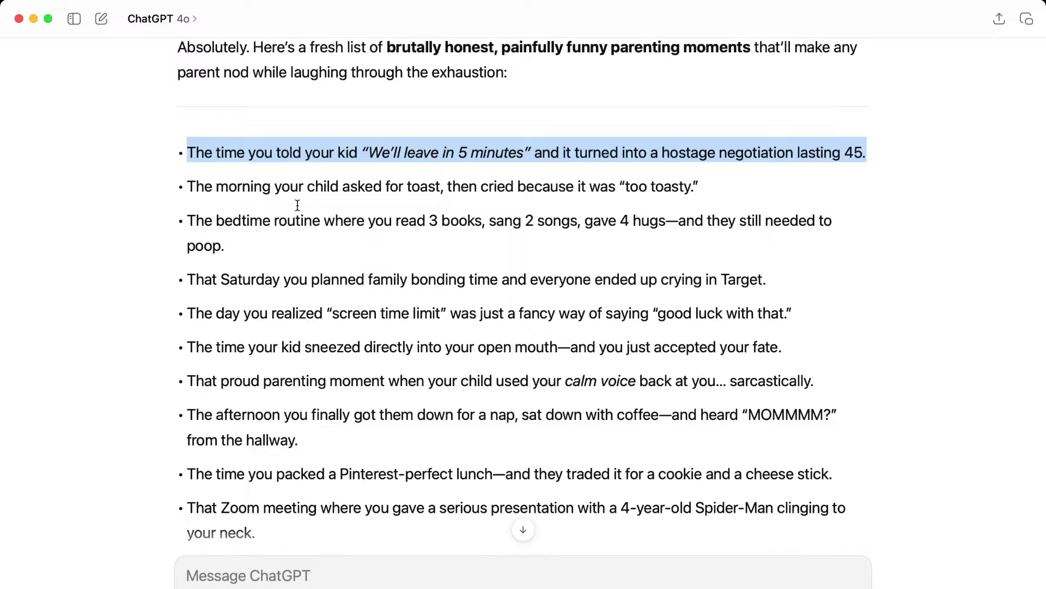
pyautogui.click(201, 246)
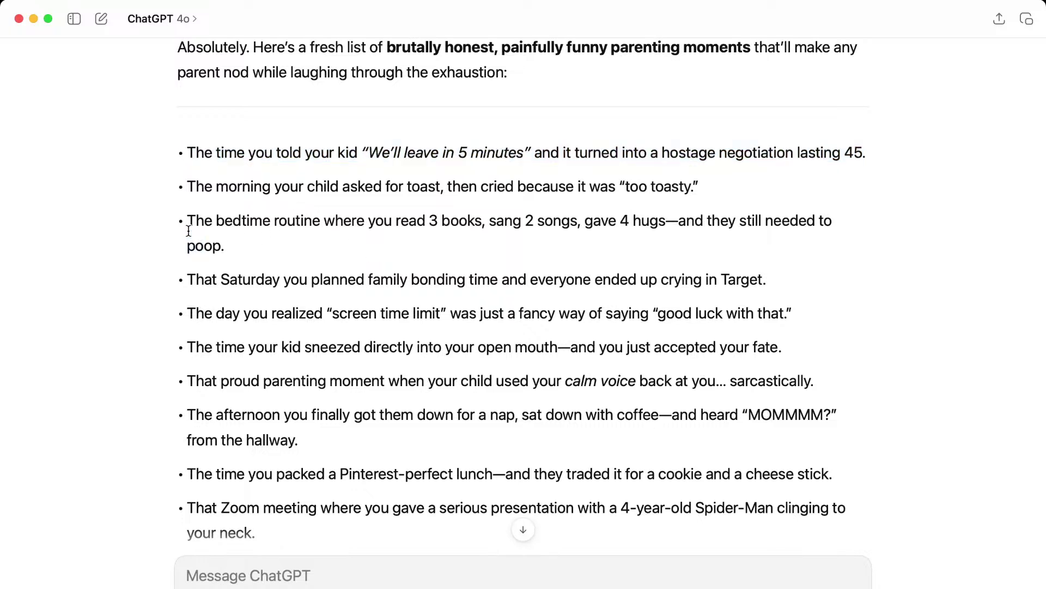
pyautogui.moveTo(188, 220); pyautogui.dragTo(240, 252)
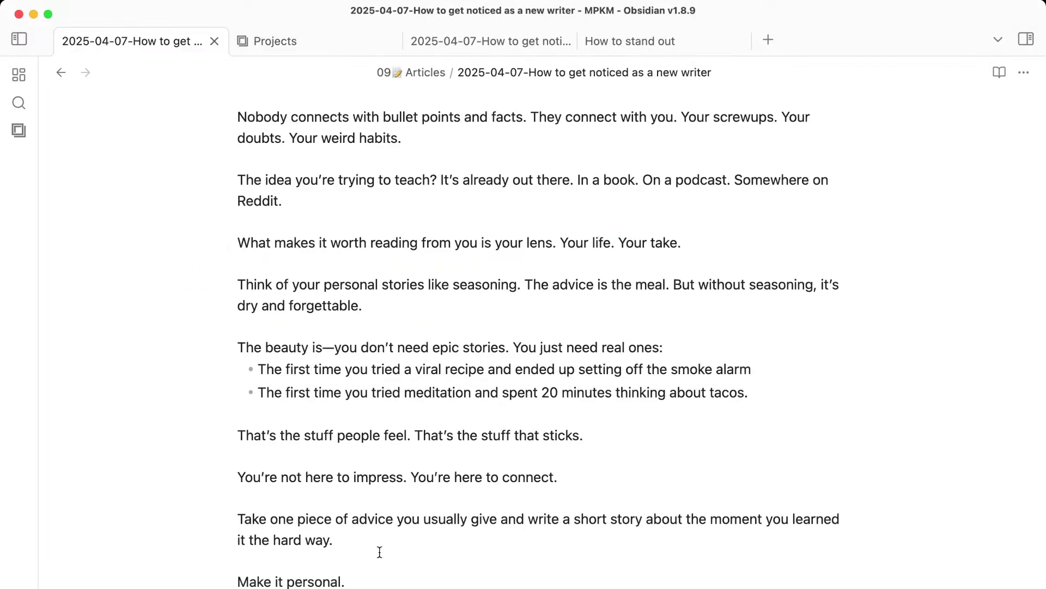
# Switch to Obsidian, add the copied bedtime example as the third bullet without its extra dash, and move the meditation bullet above the smoke alarm one.
pyautogui.click(766, 395)
pyautogui.press('Return')
pyautogui.write('- The bedtime routine where you read 3 books, sang 2 songs, gave 4 hugs—and they still needed to poop.')
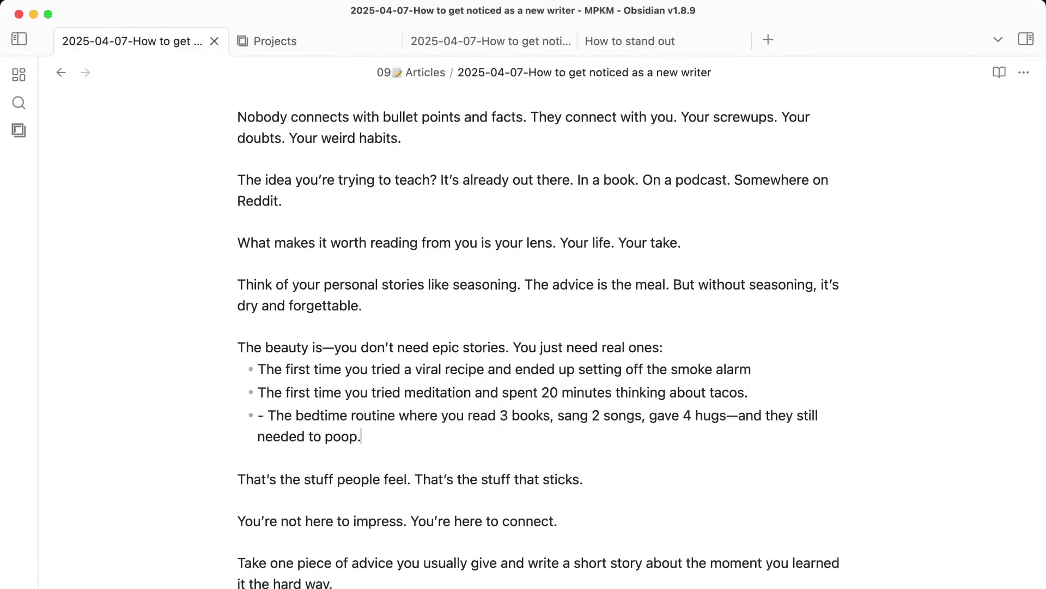
pyautogui.press('BackSpace')
pyautogui.press('BackSpace')
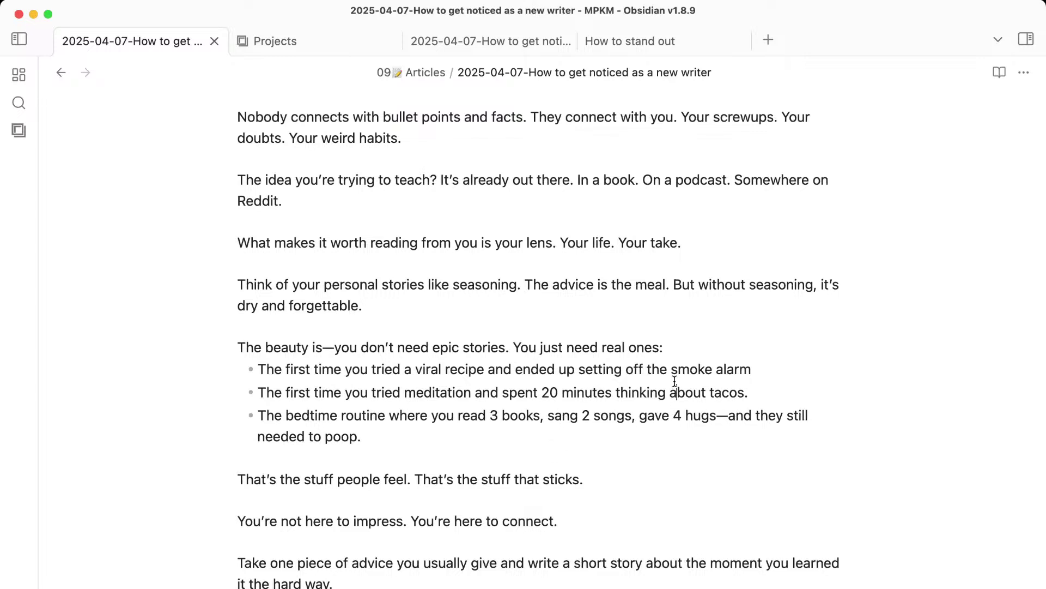
pyautogui.hotkey('alt', 'Up')
pyautogui.click(585, 505)
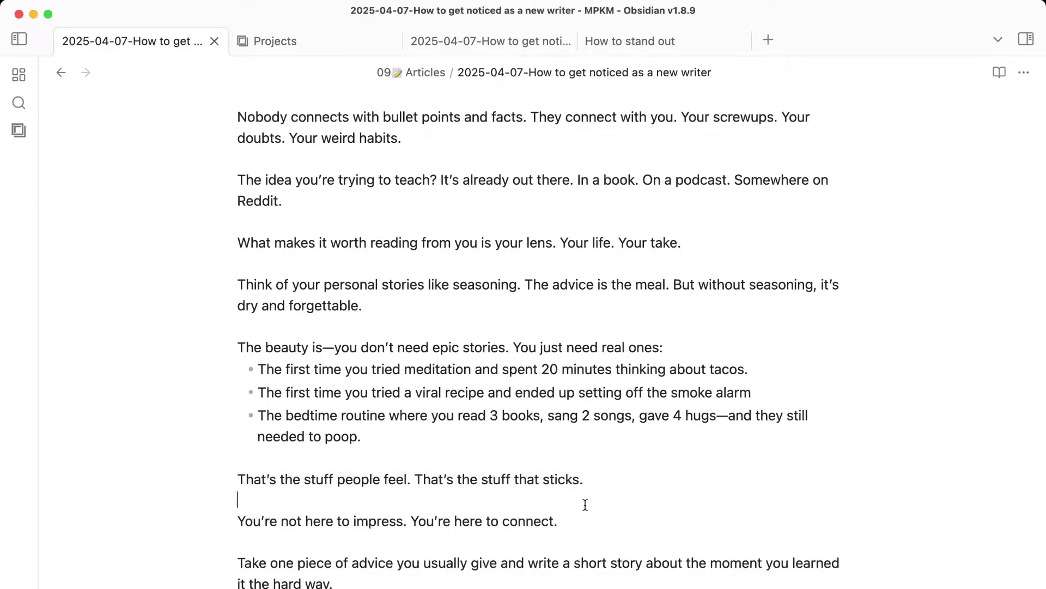
# Delete the "You're not here to impress" and "Take one piece of advice" paragraphs, keeping one blank line before "Make it personal.".
pyautogui.scroll(-3, 646, 584)
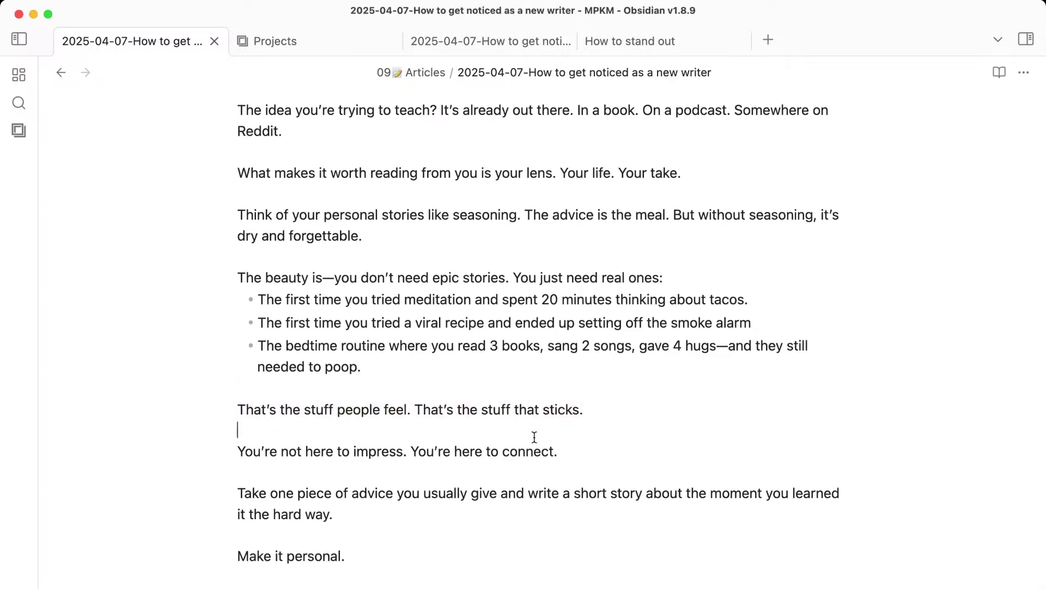
pyautogui.moveTo(414, 409); pyautogui.dragTo(513, 515)
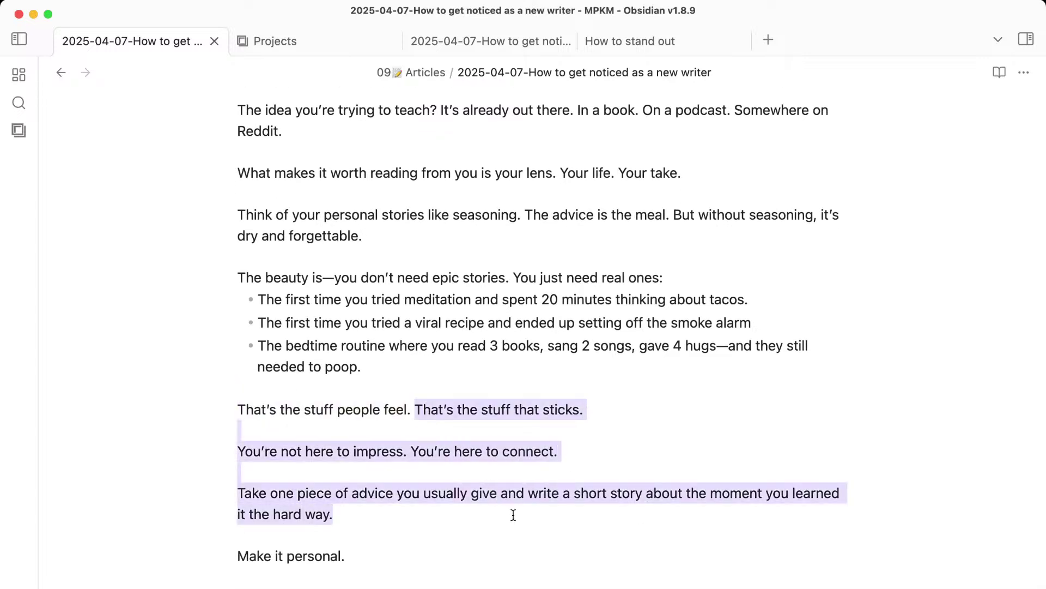
pyautogui.click(451, 436)
pyautogui.tripleClick(452, 448)
pyautogui.press('BackSpace')
pyautogui.press('BackSpace')
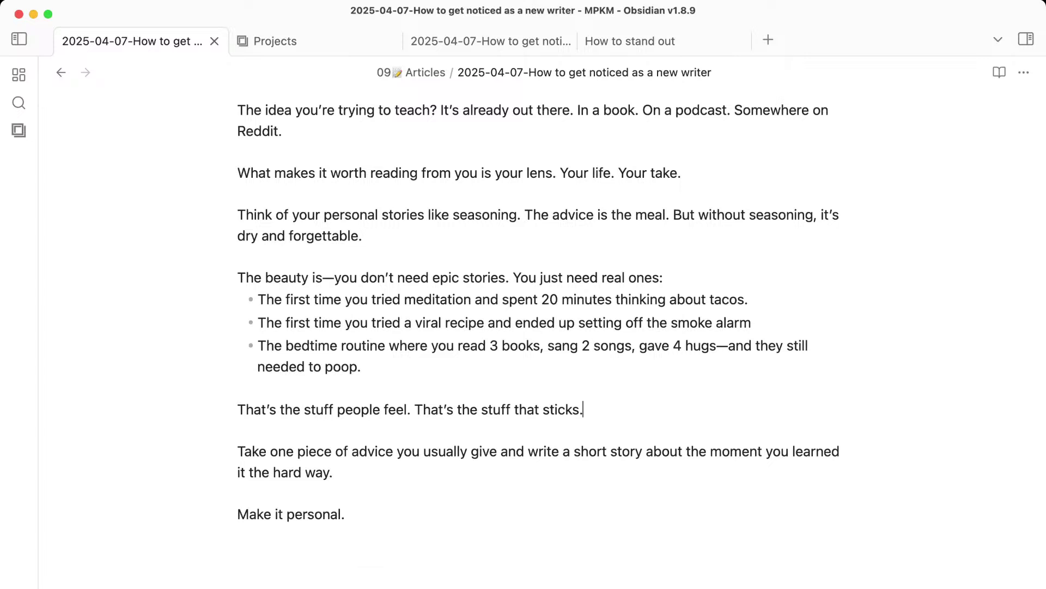
pyautogui.moveTo(353, 489); pyautogui.dragTo(227, 452)
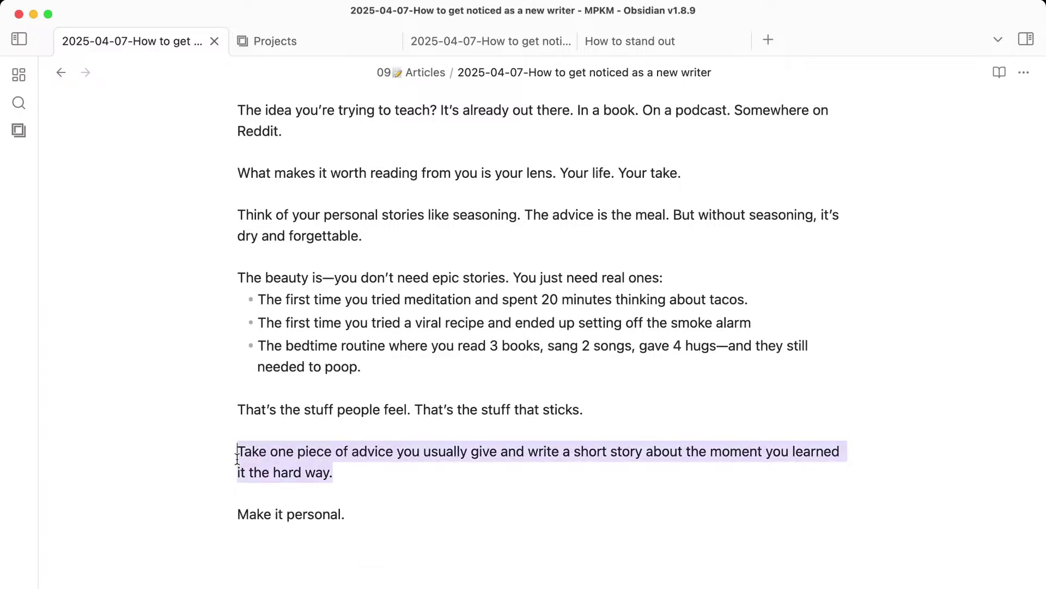
pyautogui.press('BackSpace')
pyautogui.press('BackSpace')
pyautogui.press('BackSpace')
pyautogui.press('Return')
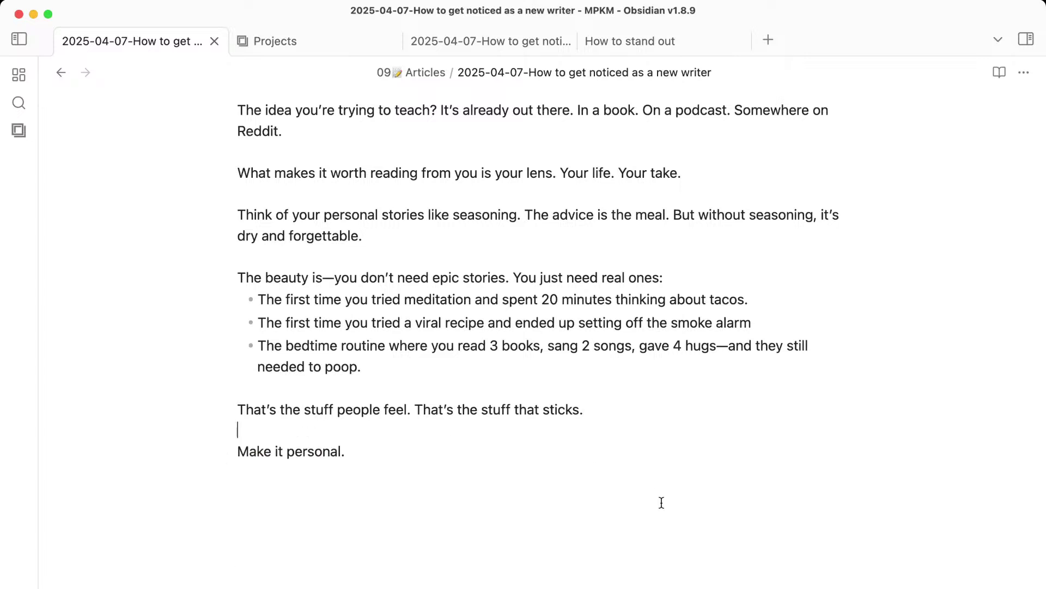
# Reword the closing line to "Make your writing personal." and italicize the word "personal".
pyautogui.doubleClick(280, 452)
pyautogui.write('your writing')
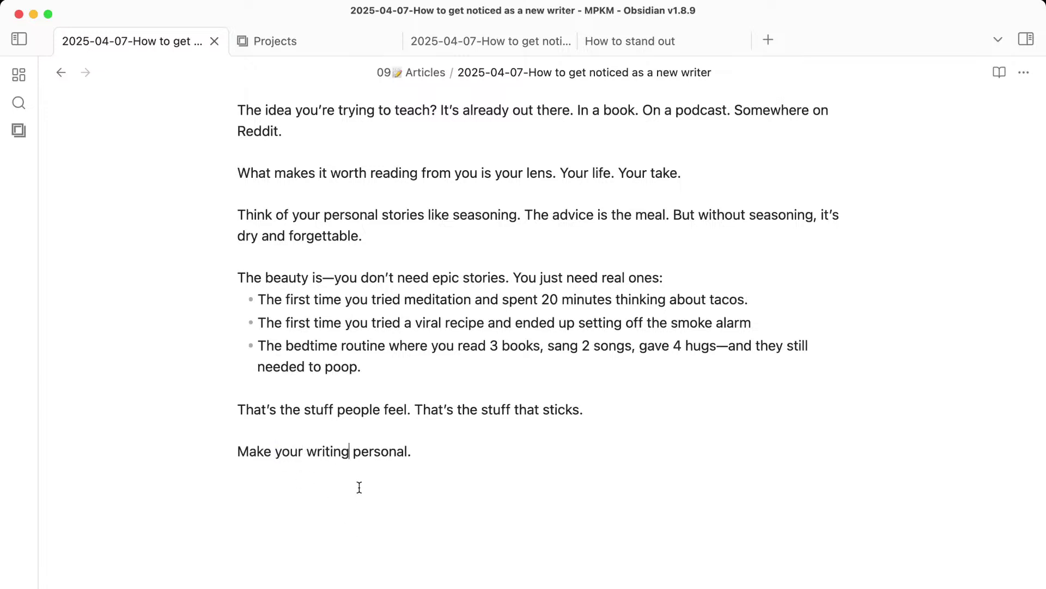
pyautogui.doubleClick(372, 452)
pyautogui.press('super+i')
pyautogui.click(443, 463)
# Unfold the Outline section near the start of the note and check which topic follows "Make it personal".
pyautogui.press('super+Tab')
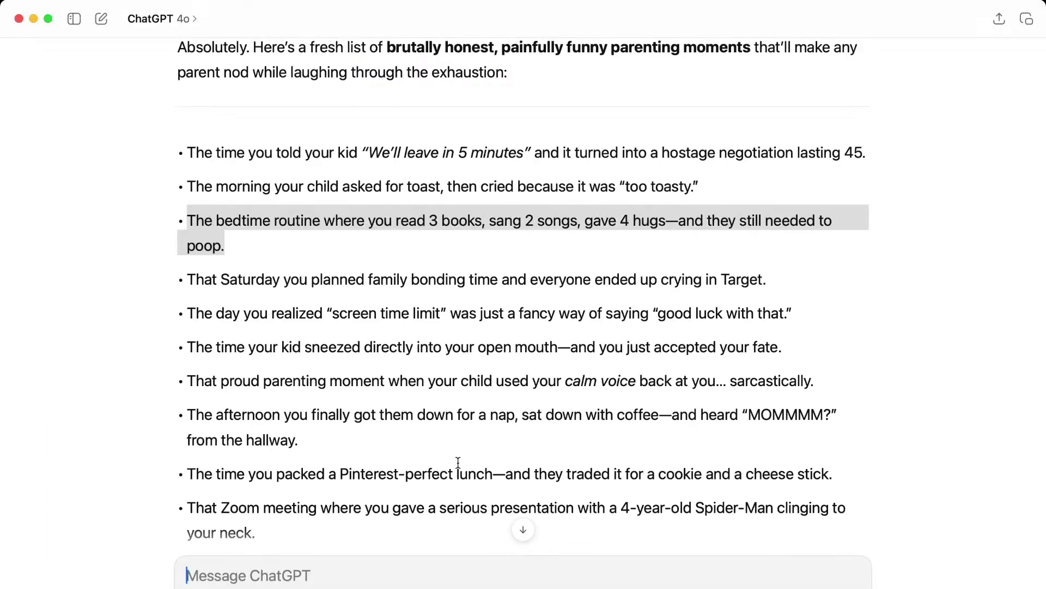
pyautogui.press('super+Tab')
pyautogui.scroll(15, 452, 462)
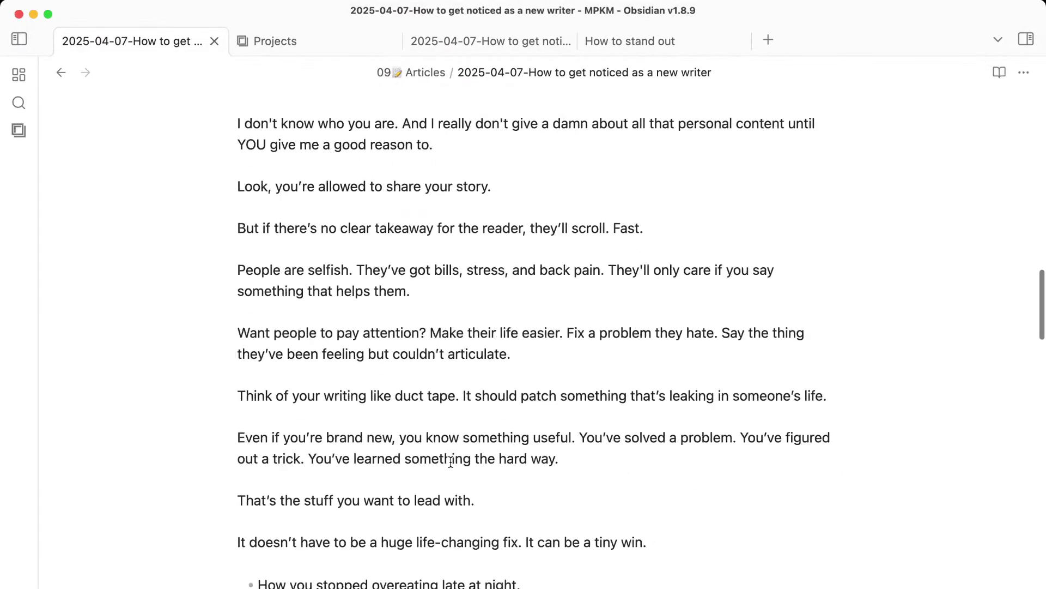
pyautogui.scroll(15, 451, 462)
pyautogui.scroll(-8, 450, 463)
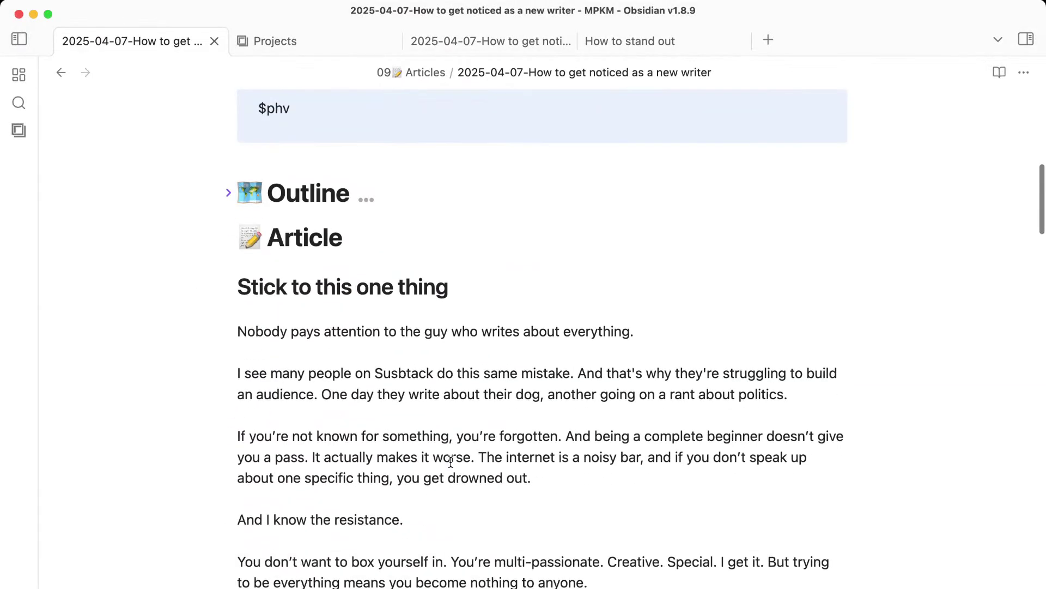
pyautogui.click(228, 191)
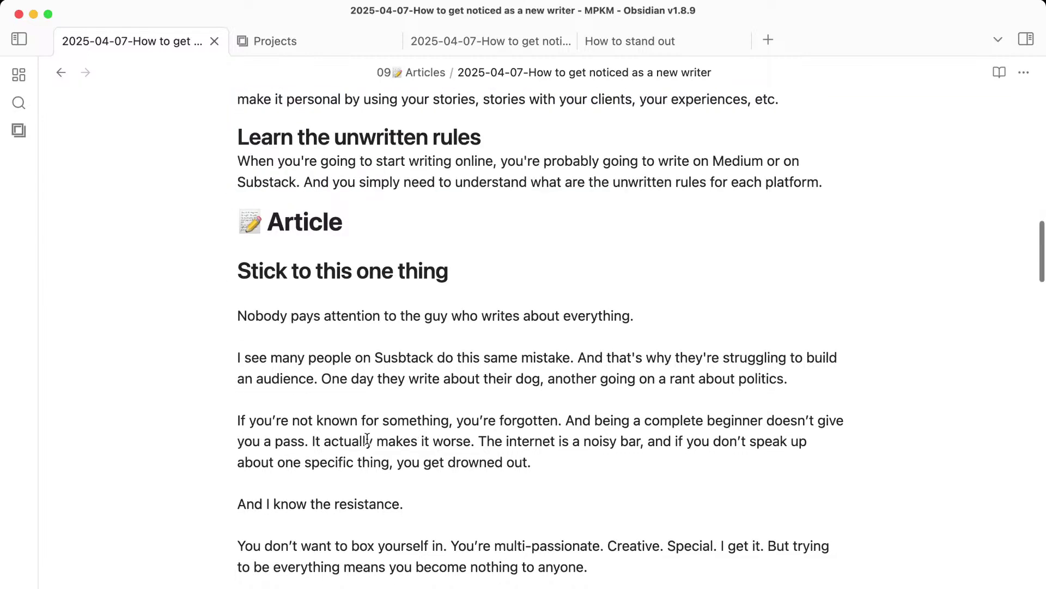
pyautogui.scroll(5, 368, 438)
# Switch to ChatGPT and send "next" to generate the following article section.
pyautogui.press('super+Tab')
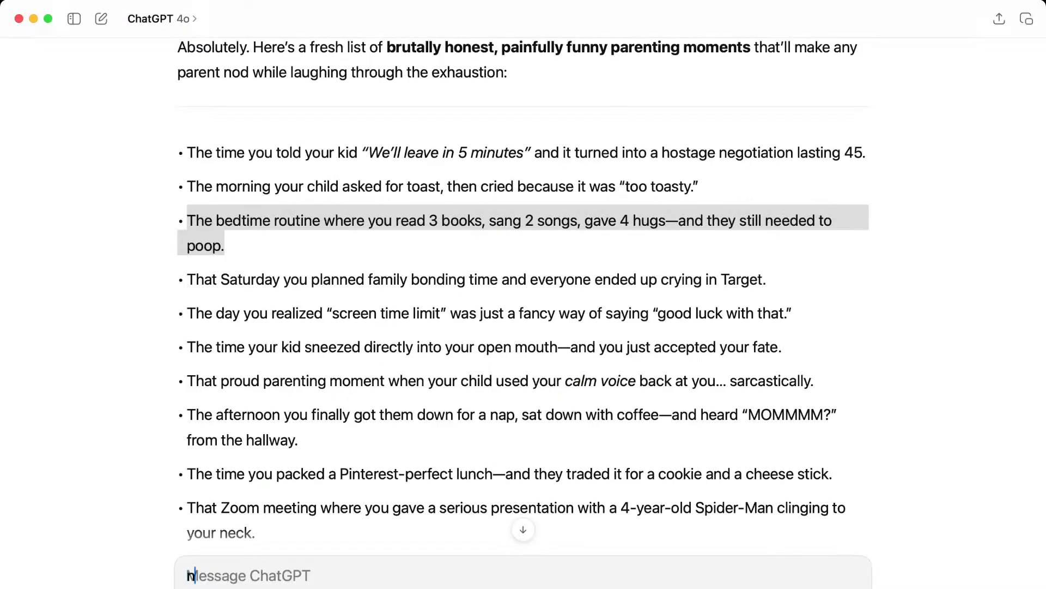
pyautogui.write('next')
pyautogui.press('Return')
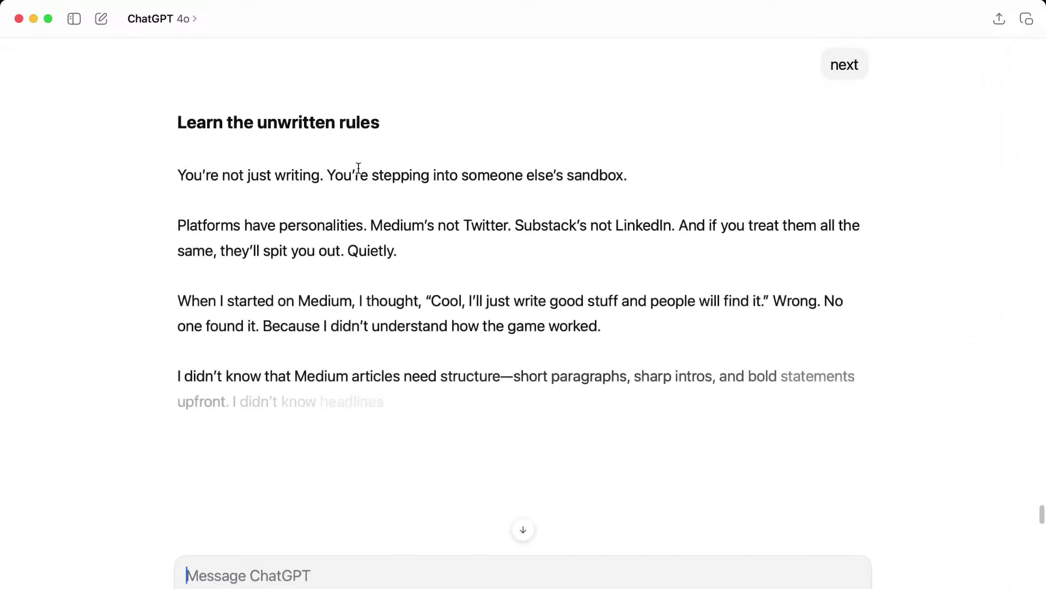
# Read through the generated "Learn the unwritten rules" section.
pyautogui.moveTo(358, 168); pyautogui.dragTo(445, 323)
pyautogui.click(444, 320)
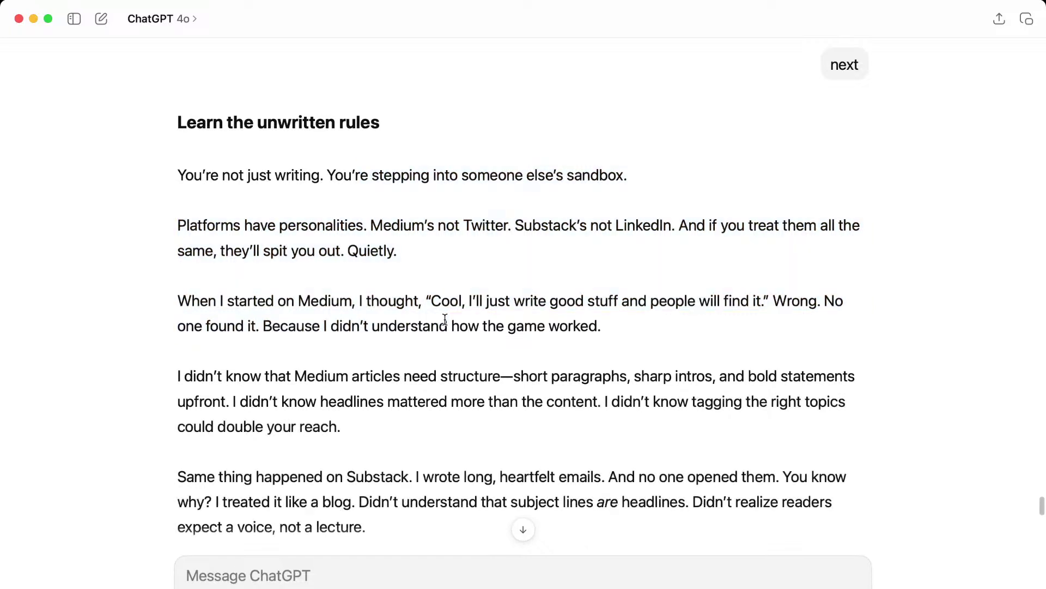
pyautogui.scroll(-10, 445, 321)
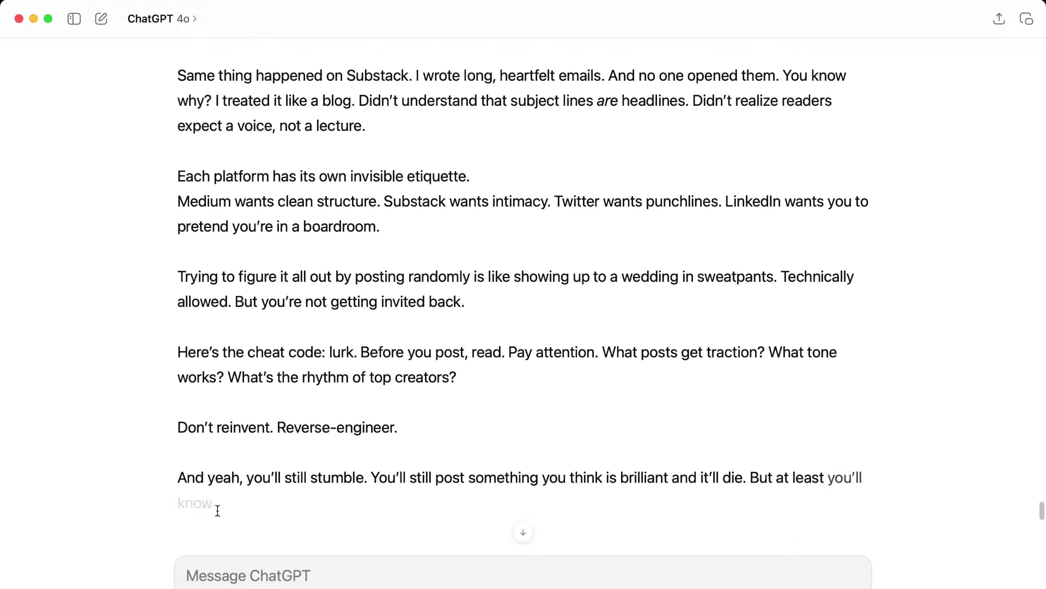
pyautogui.click(185, 515)
# Switch to Obsidian and paste the generated "Learn the unwritten rules" section as a second-level heading section after "Make your writing personal.".
pyautogui.press('super+Tab')
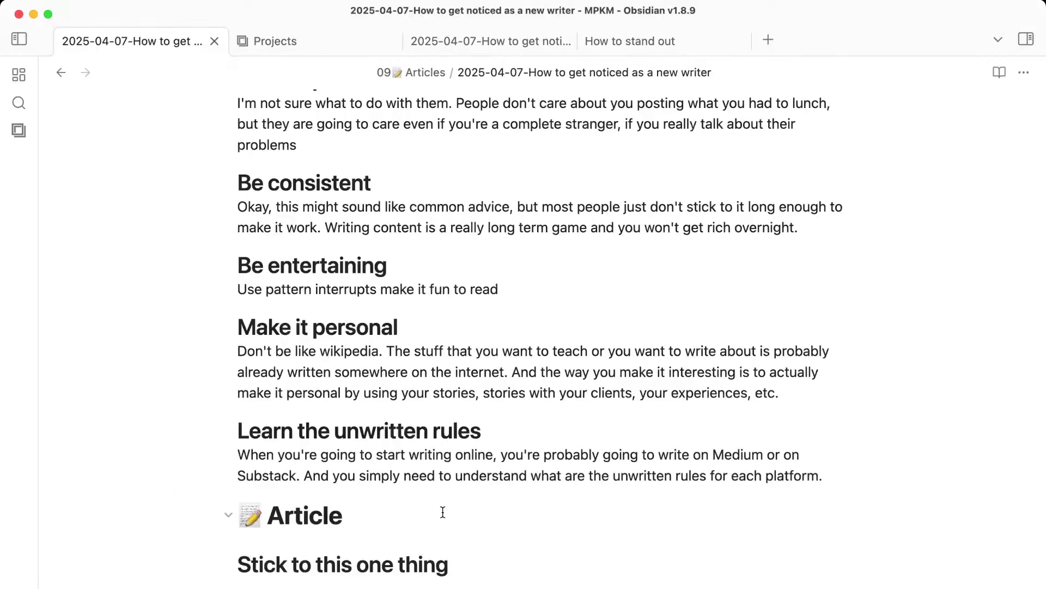
pyautogui.scroll(-20, 600, 578)
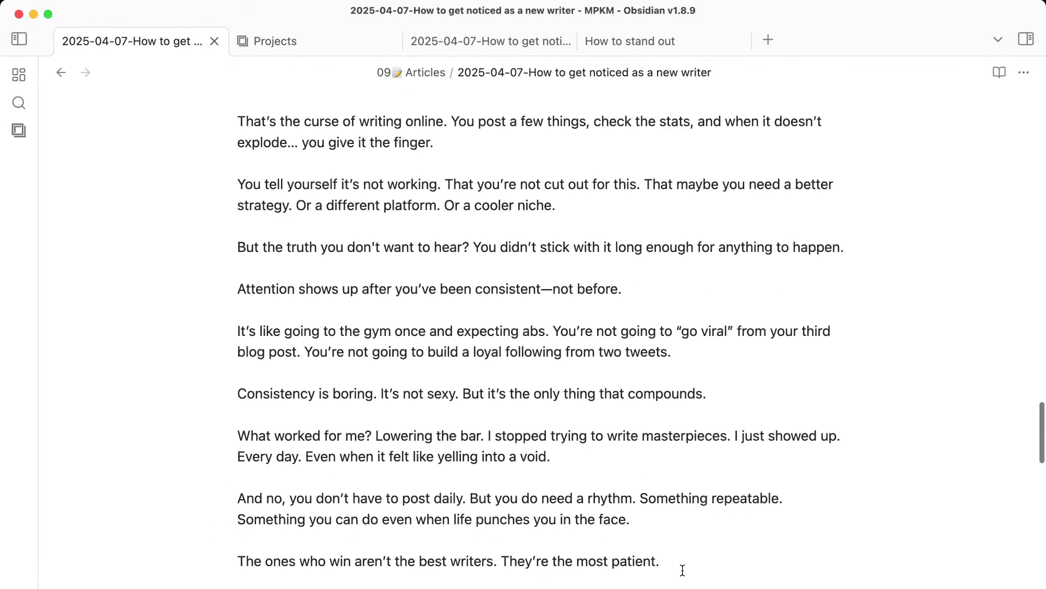
pyautogui.press('Return')
pyautogui.press('Return')
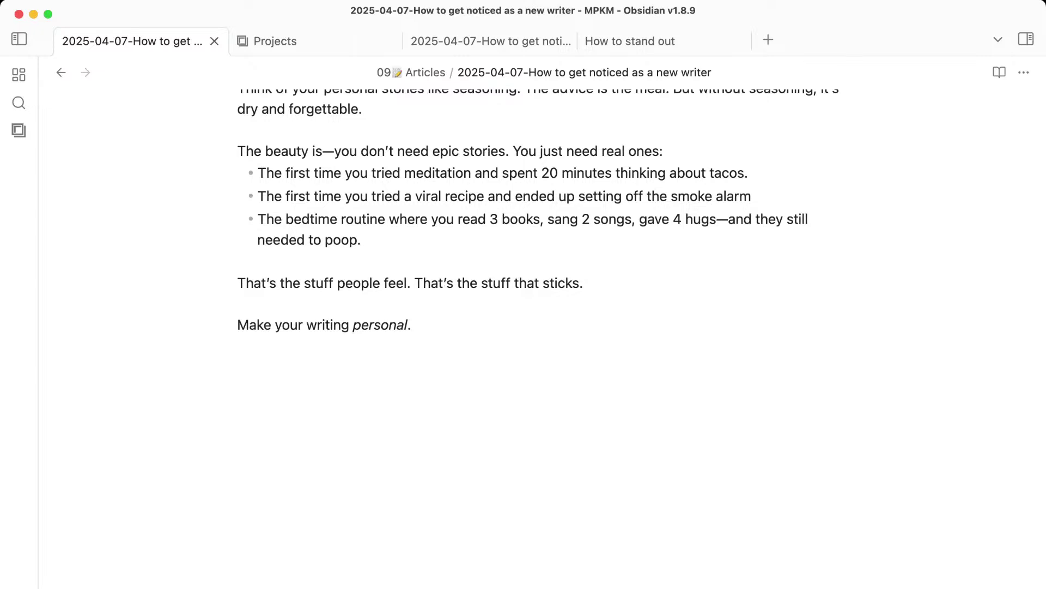
pyautogui.write('##')
pyautogui.press('super+v')
pyautogui.press('super+z')
pyautogui.press('super+v')
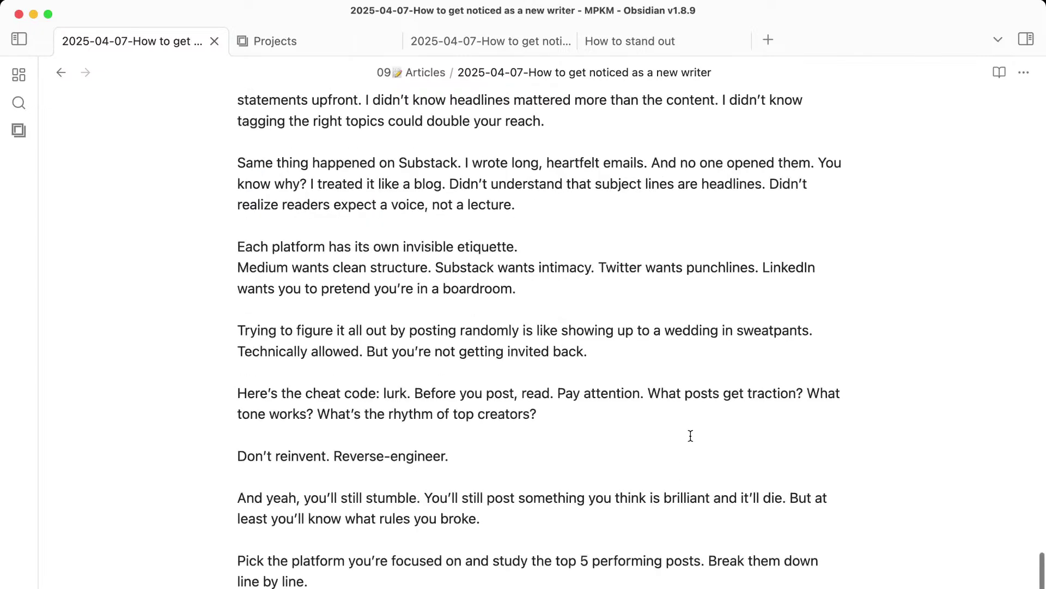
# Open the "Learn the unwritten rules" section with its own paragraph: "The fastest way to get noticed is to post copntent on platforms.".
pyautogui.scroll(10, 689, 430)
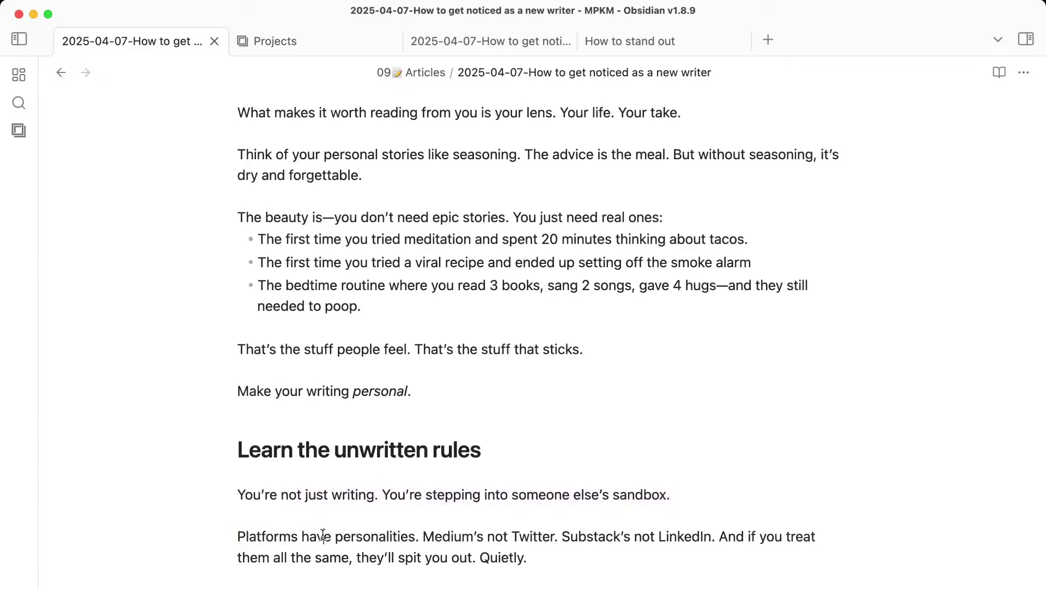
pyautogui.scroll(-3, 322, 504)
pyautogui.scroll(-2, 324, 507)
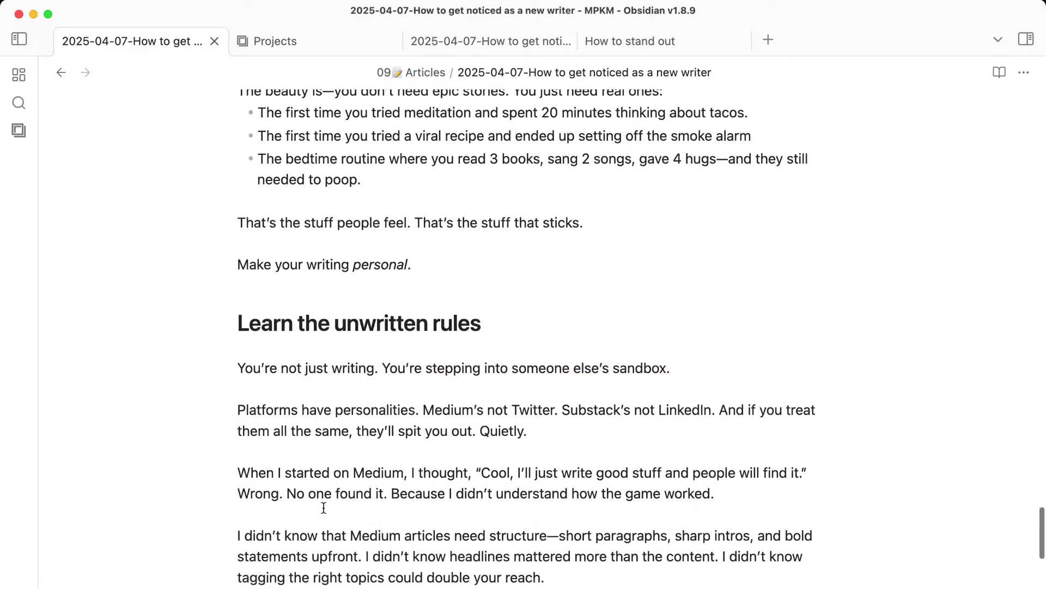
pyautogui.click(238, 366)
pyautogui.write('The fastest wa')
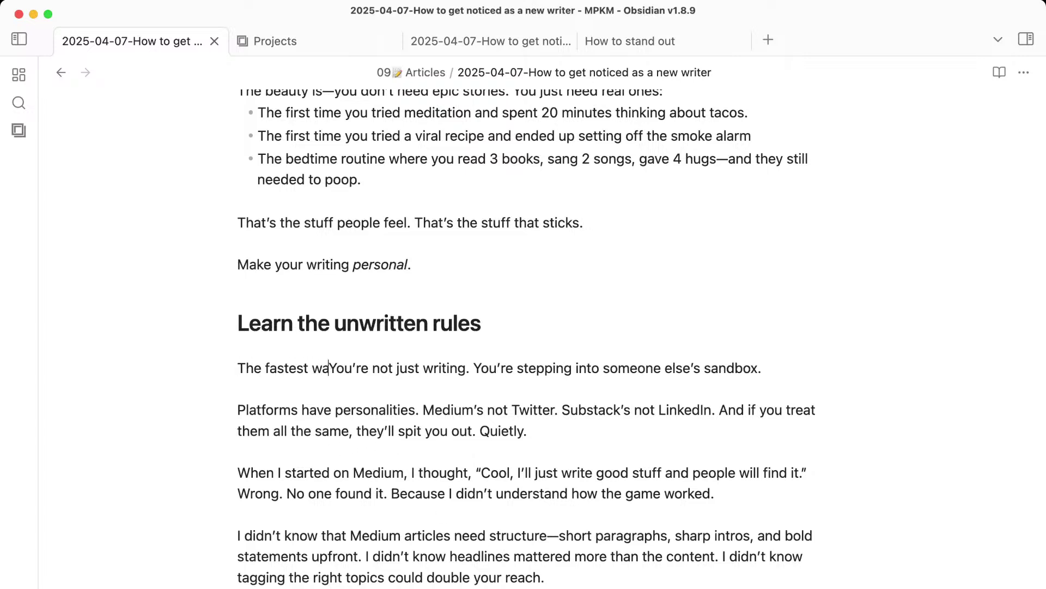
pyautogui.write('y to get noticed i')
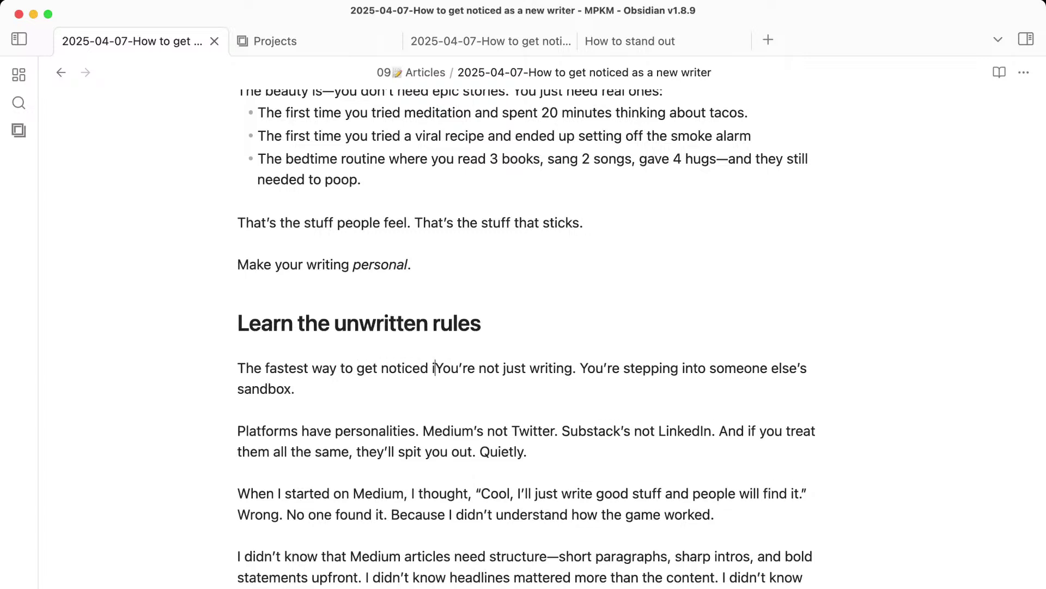
pyautogui.write('s to post ')
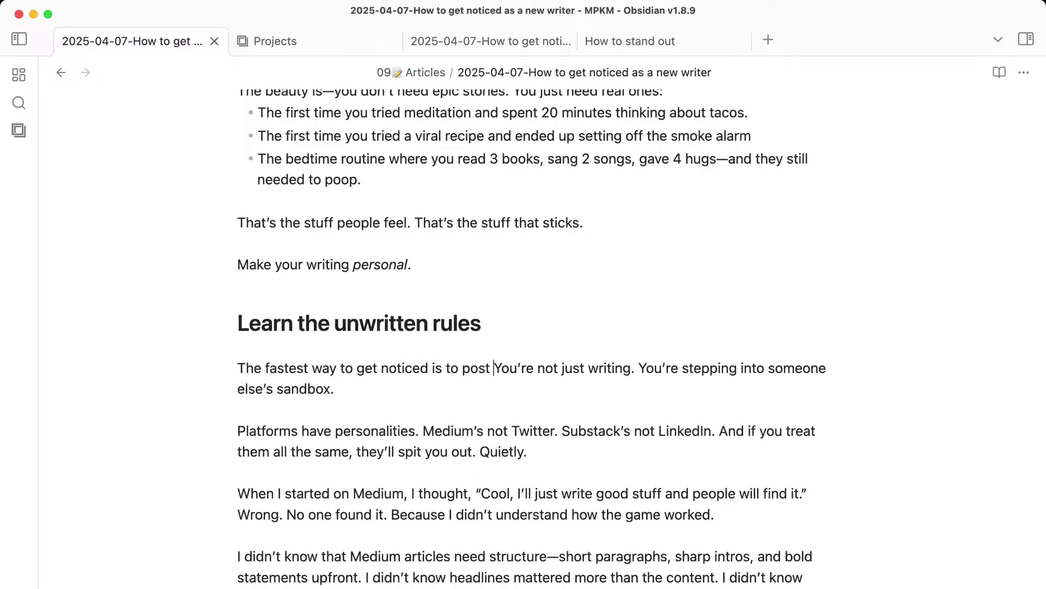
pyautogui.write('copntent on platforms')
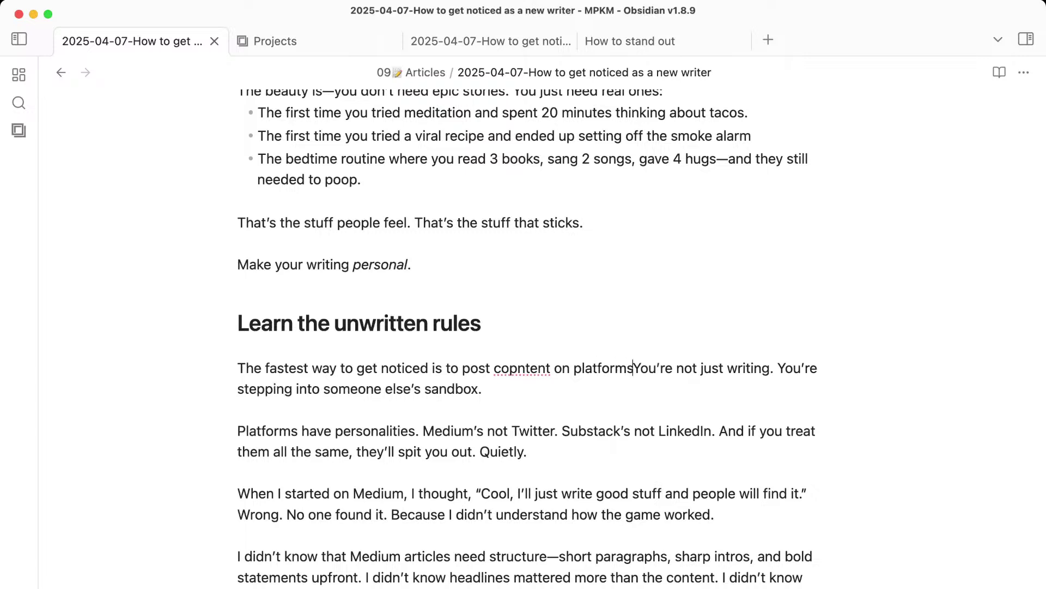
pyautogui.write('.')
pyautogui.press('Return')
pyautogui.press('Return')
# Add the sentence "why? becuase that's where your audience already hangs out." below the section's opening line.
pyautogui.write('why?')
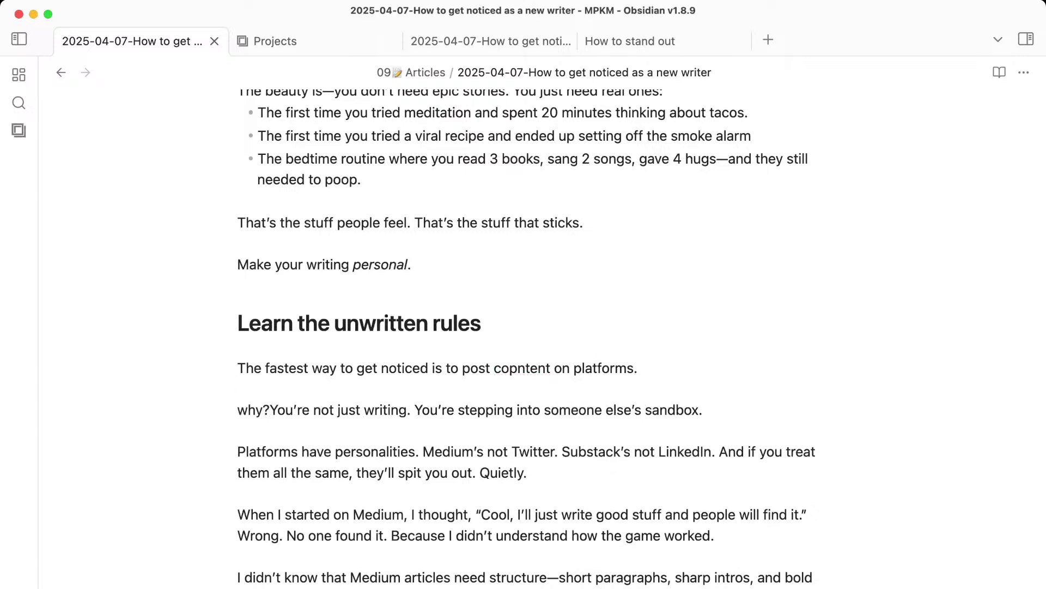
pyautogui.write(" becuase tht's")
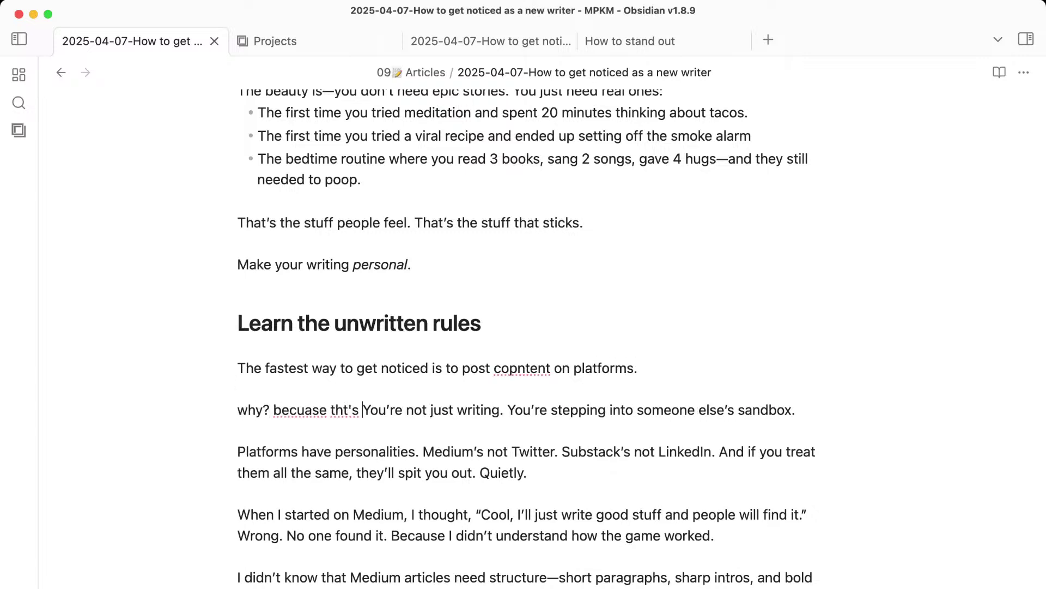
pyautogui.press('BackSpace')
pyautogui.press('BackSpace')
pyautogui.press('BackSpace')
pyautogui.press('BackSpace')
pyautogui.write("at's the")
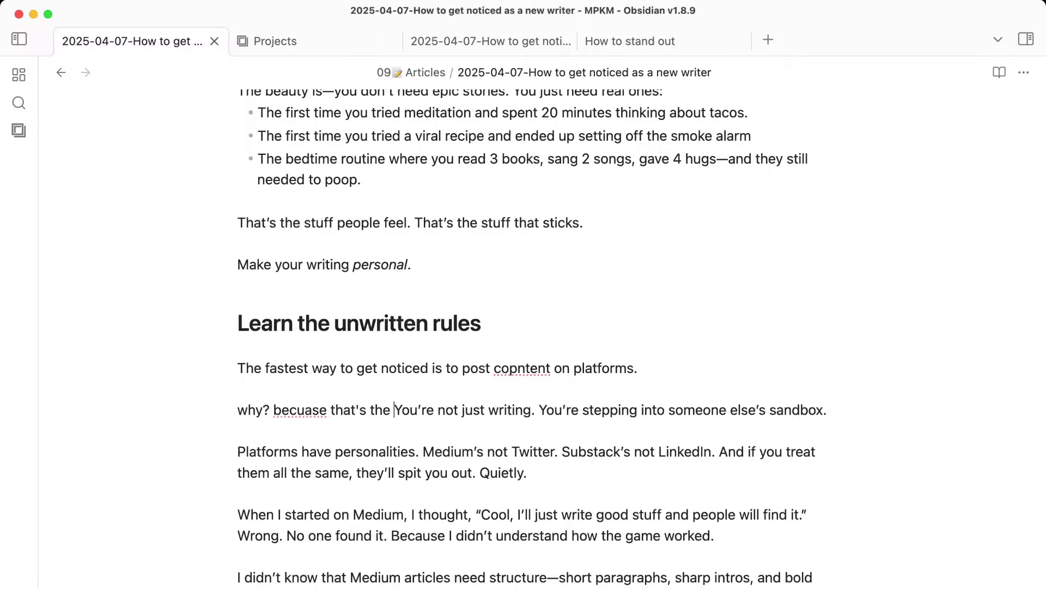
pyautogui.press('BackSpace')
pyautogui.press('BackSpace')
pyautogui.press('BackSpace')
pyautogui.write('here your ua')
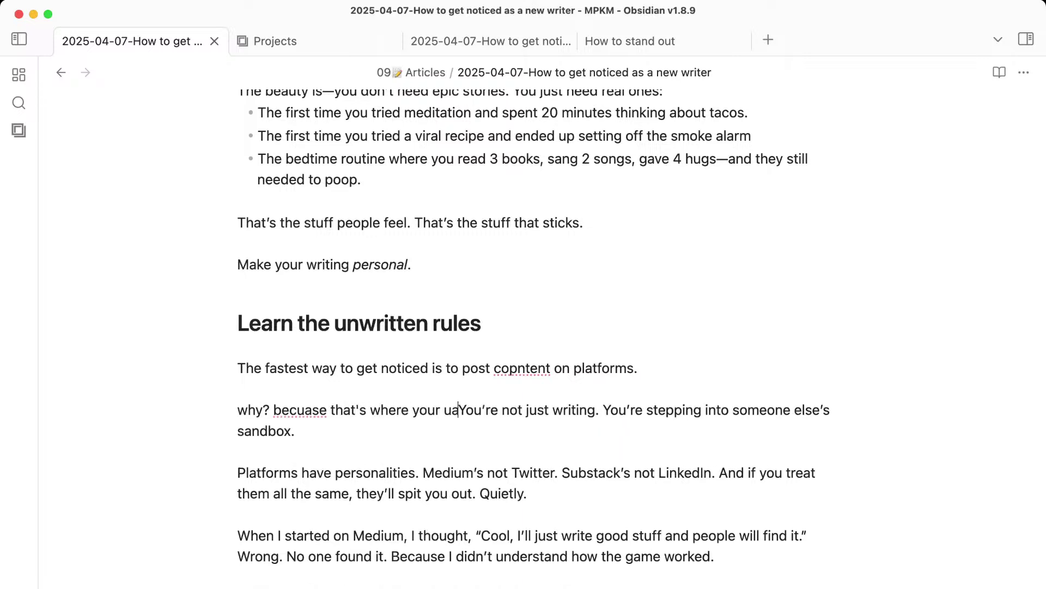
pyautogui.press('BackSpace')
pyautogui.press('BackSpace')
pyautogui.write('audience already hea')
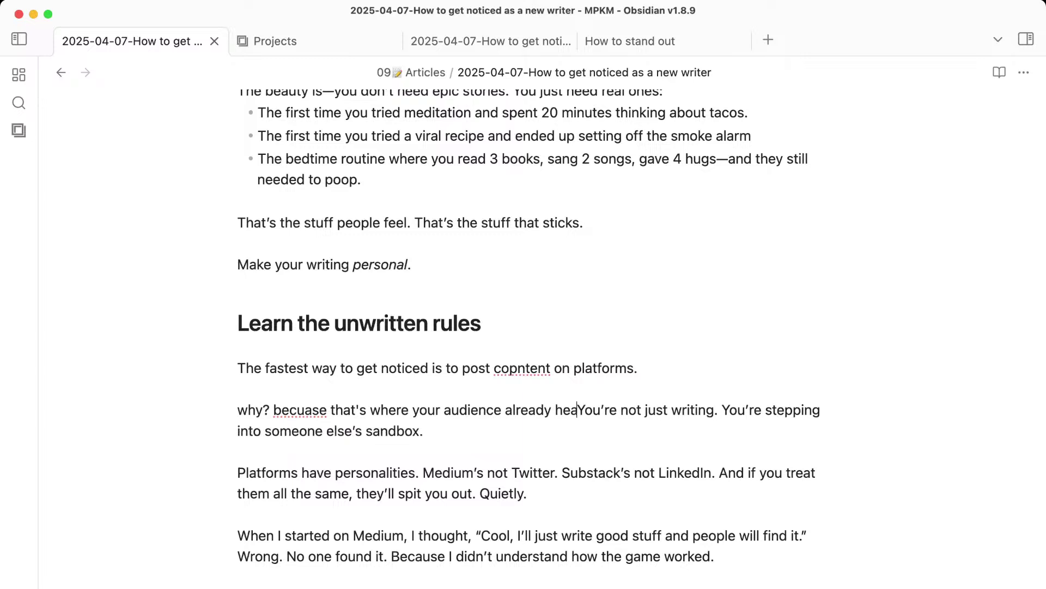
pyautogui.write('rd')
pyautogui.press('BackSpace')
pyautogui.press('BackSpace')
pyautogui.press('BackSpace')
pyautogui.press('BackSpace')
pyautogui.write('angs ')
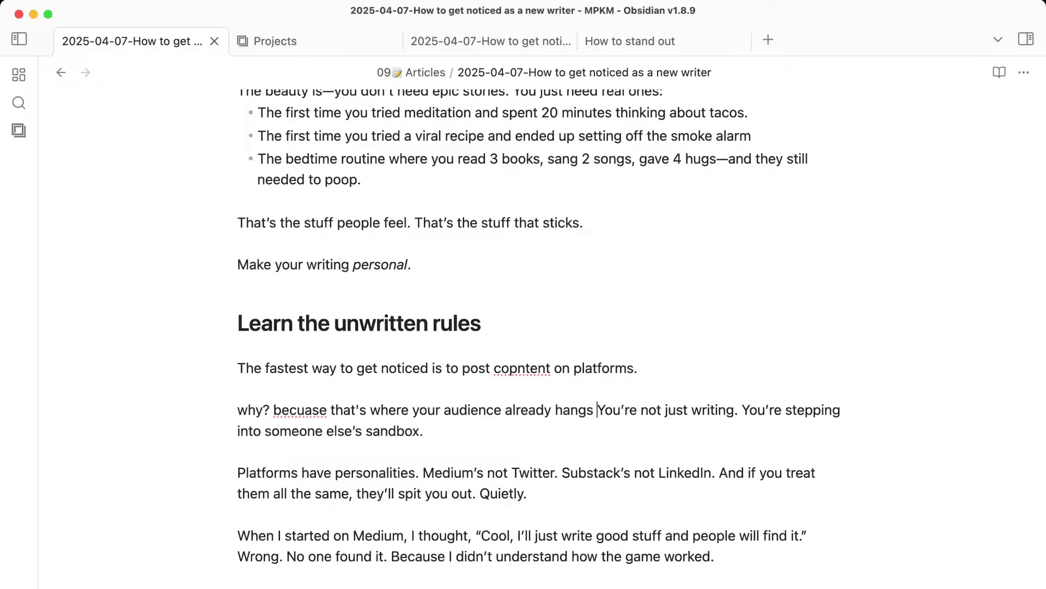
pyautogui.write('out.')
# Delete the pasted line "You're not just writing. You're stepping into someone else's sandbox.".
pyautogui.press('Return')
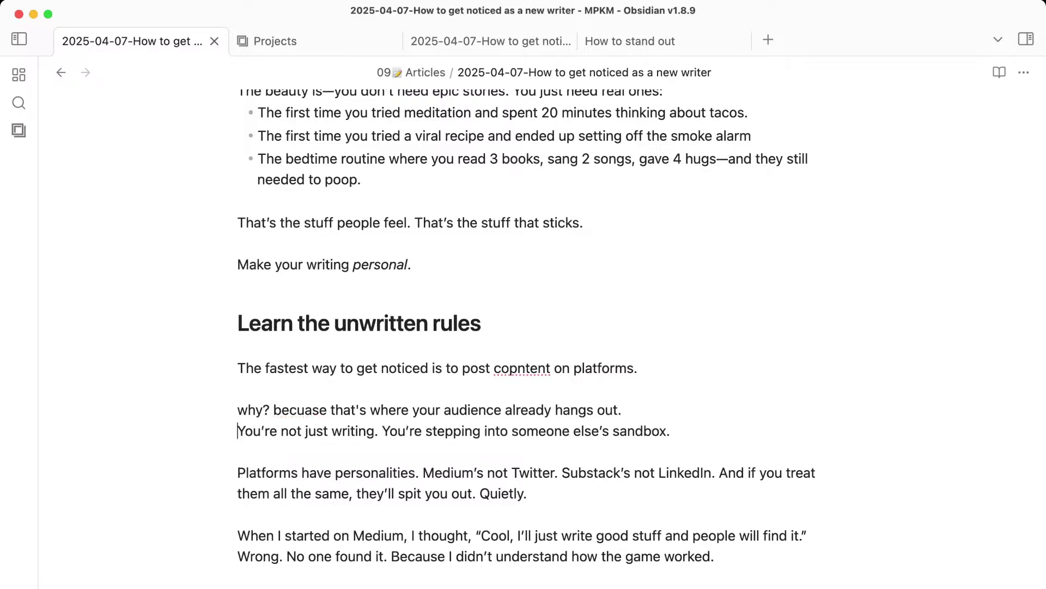
pyautogui.press('Return')
pyautogui.press('super+shift+Right')
pyautogui.press('BackSpace')
pyautogui.press('BackSpace')
pyautogui.press('BackSpace')
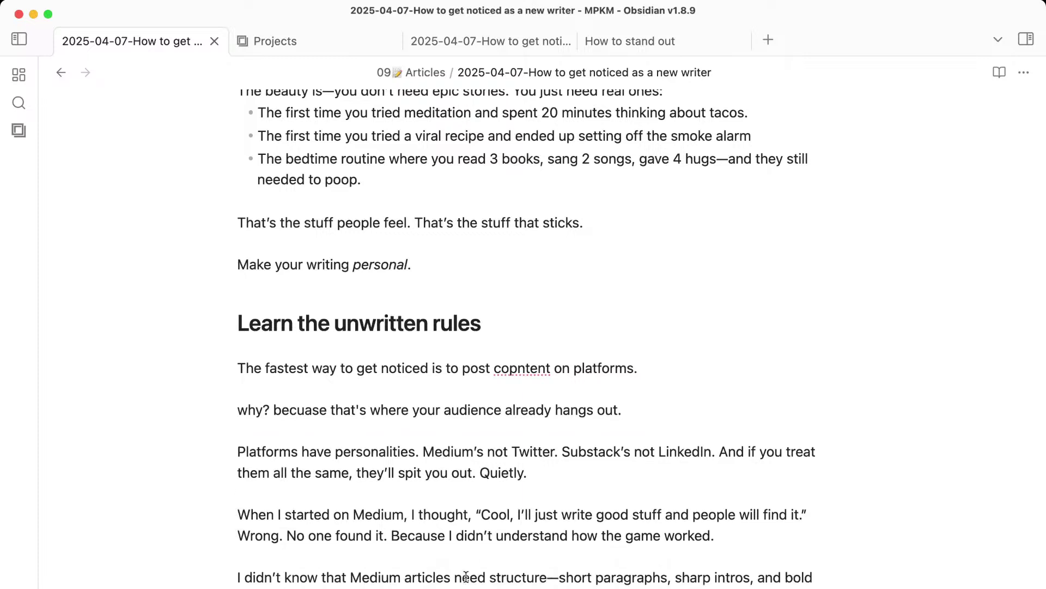
# Replace "Platforms have personalities" with "But plaforms are different" at the start of the Medium and Twitter paragraph.
pyautogui.moveTo(416, 446); pyautogui.dragTo(239, 451)
pyautogui.write('But p')
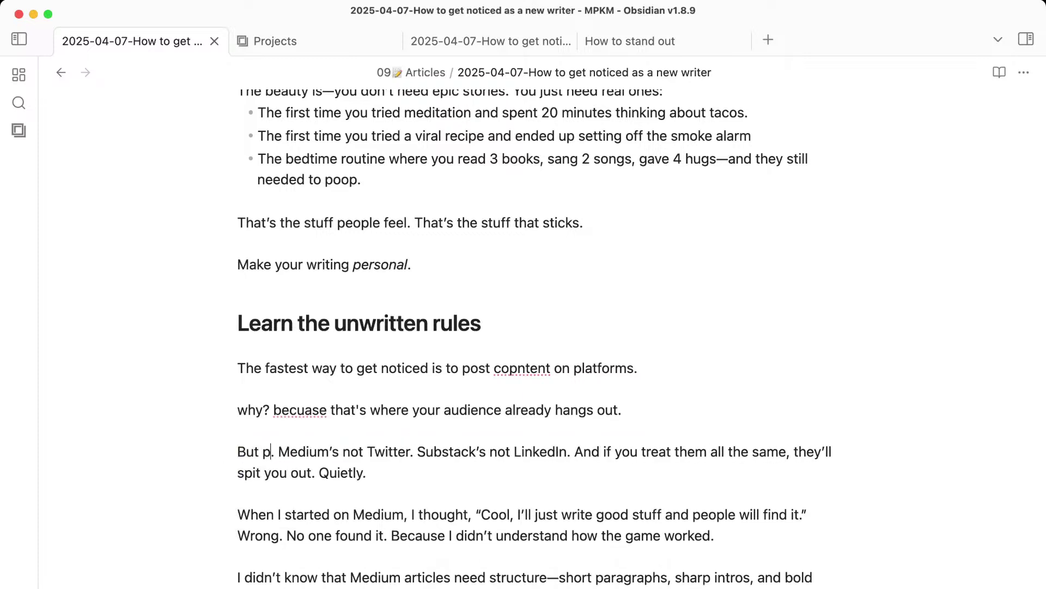
pyautogui.write('lafto')
pyautogui.press('BackSpace')
pyautogui.press('BackSpace')
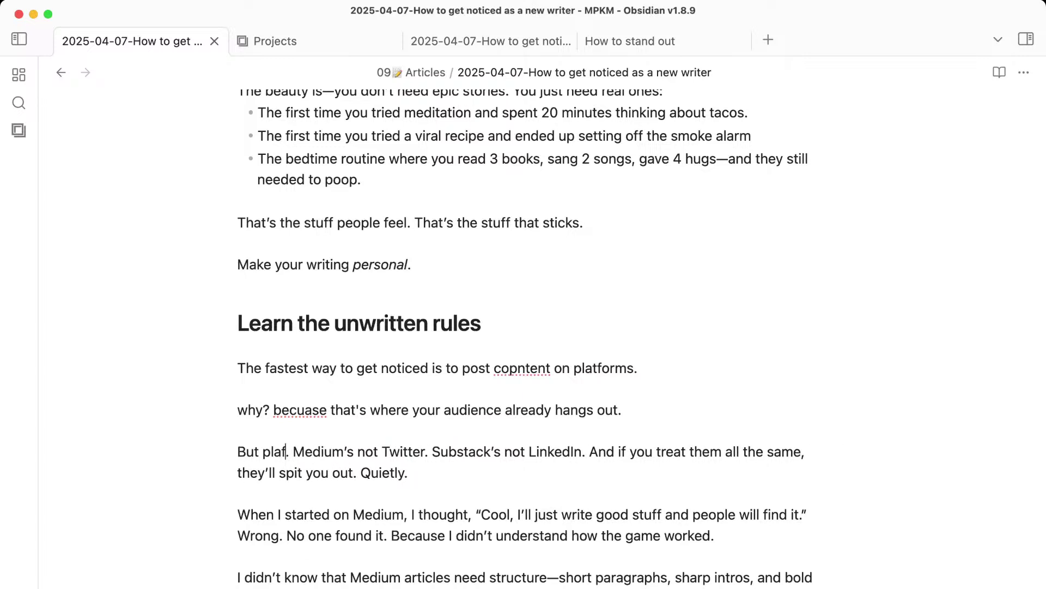
pyautogui.write('orms are ')
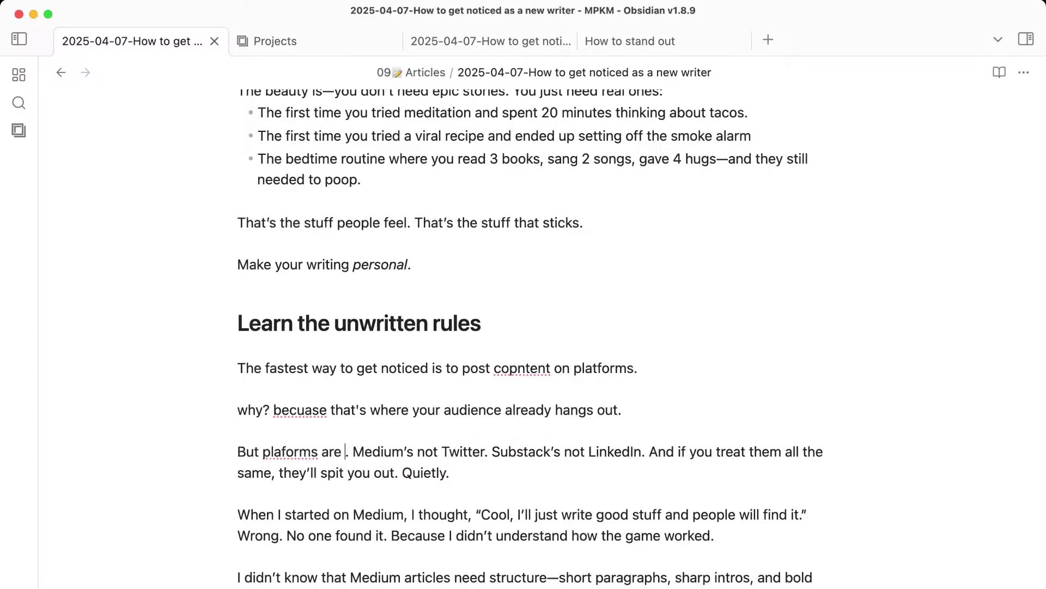
pyautogui.write('different')
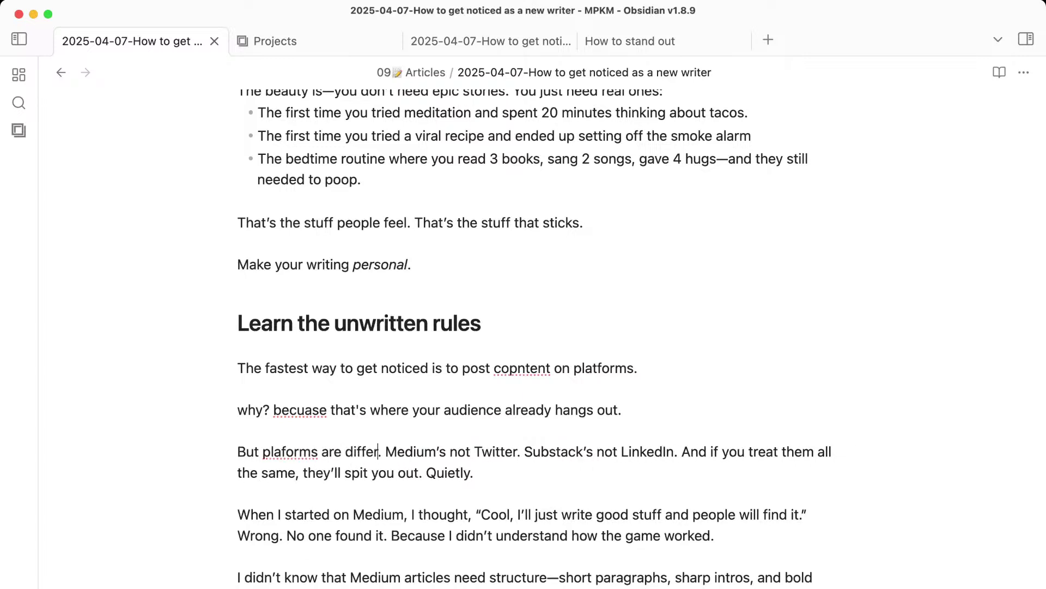
# Reword that paragraph's first sentence to the singular "But every platform is different.".
pyautogui.click(321, 452)
pyautogui.press('BackSpace')
pyautogui.press('BackSpace')
pyautogui.press('BackSpace')
pyautogui.press('BackSpace')
pyautogui.press('BackSpace')
pyautogui.press('BackSpace')
pyautogui.press('BackSpace')
pyautogui.press('BackSpace')
pyautogui.press('BackSpace')
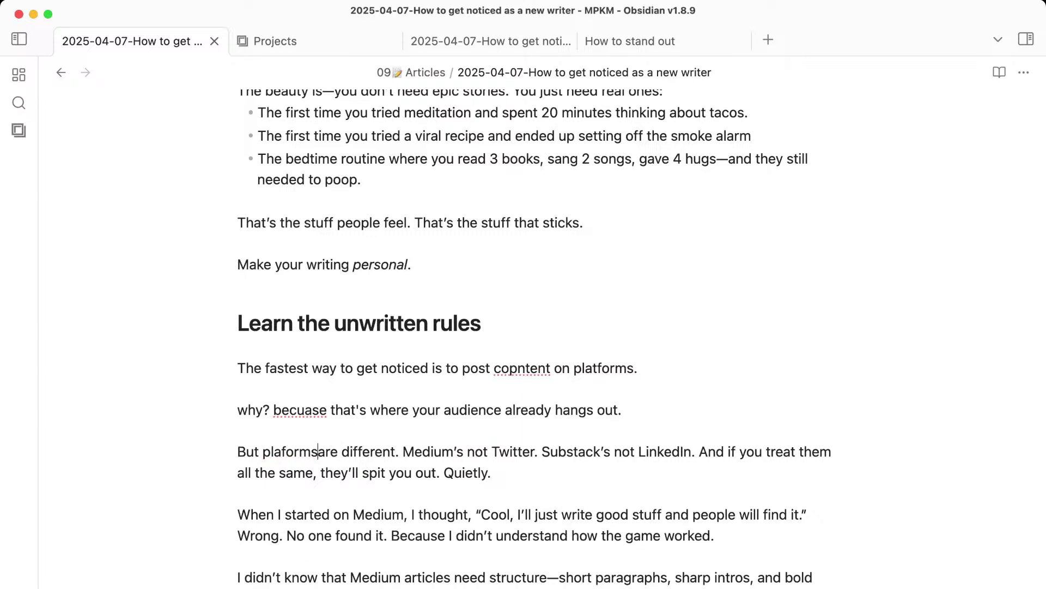
pyautogui.write('every platfom')
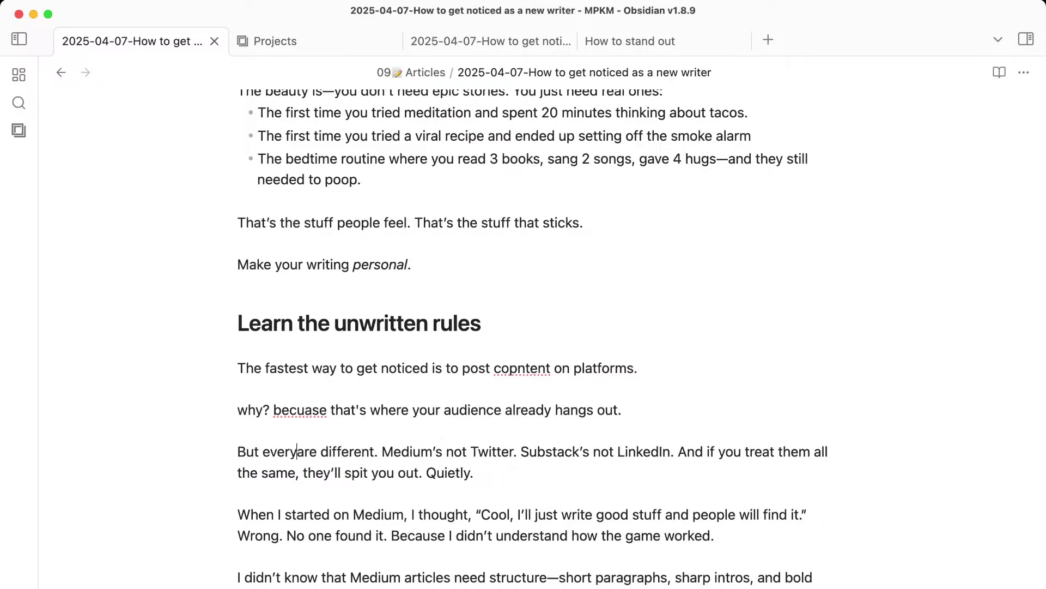
pyautogui.write('m is')
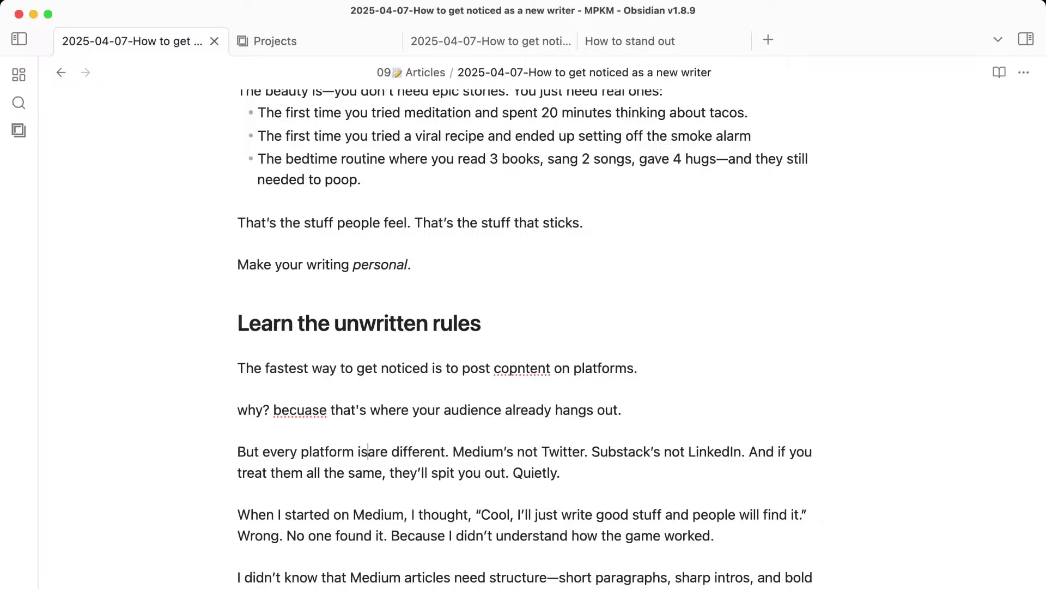
pyautogui.press('Delete')
pyautogui.press('Delete')
pyautogui.press('Delete')
pyautogui.press('Delete')
pyautogui.press('Delete')
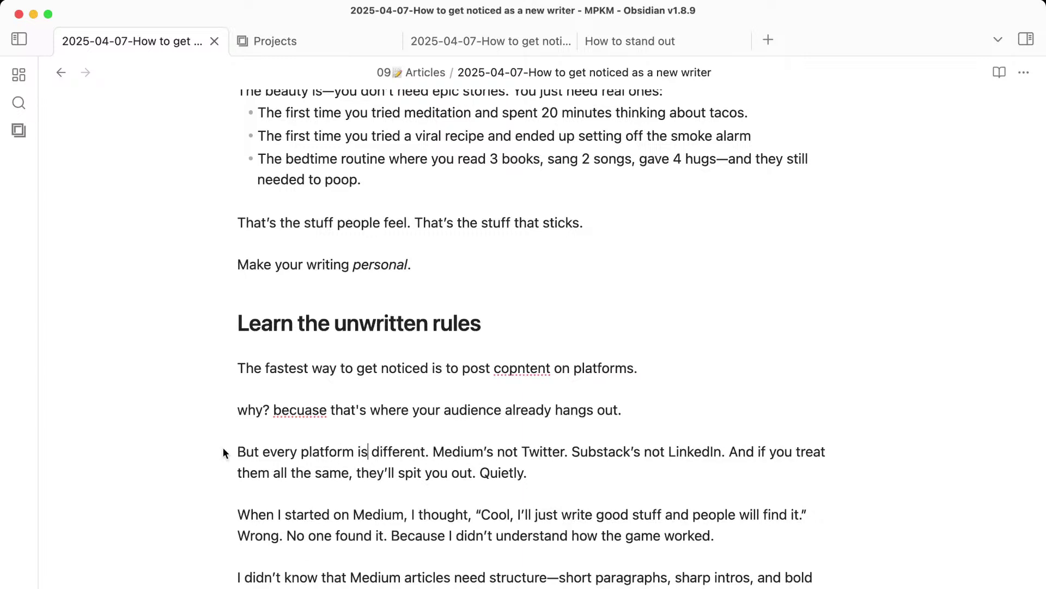
# Replace "Twitter" with "X" in the sentence comparing it with Medium.
pyautogui.click(552, 434)
pyautogui.click(543, 449)
pyautogui.doubleClick(544, 449)
pyautogui.write('X')
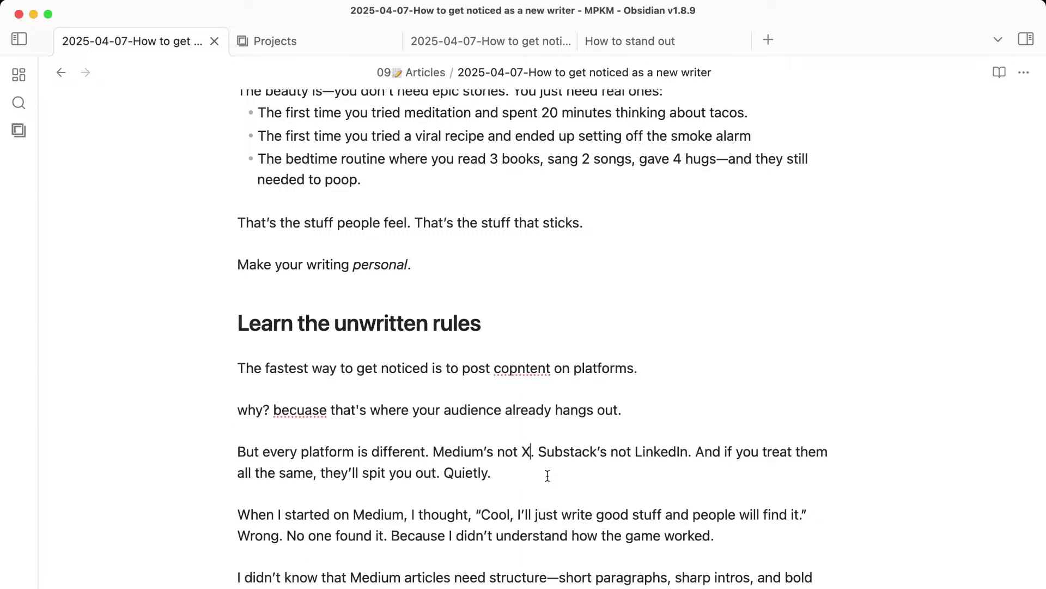
# Change the quoted thought in the "When I started on Medium" paragraph to "Cool, I'll just write like for SEO.".
pyautogui.scroll(-5, 423, 355)
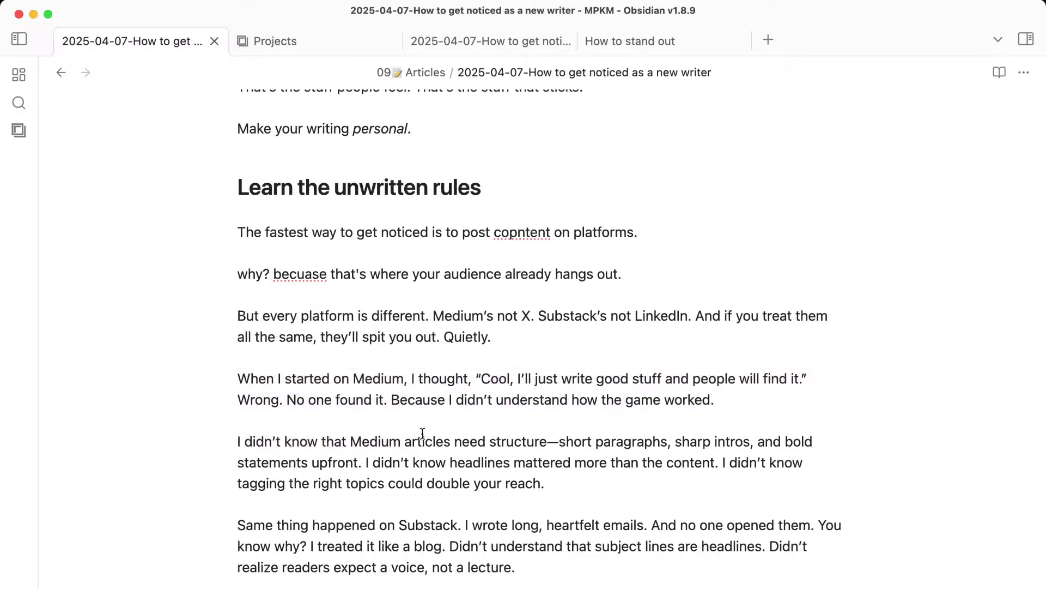
pyautogui.moveTo(369, 364); pyautogui.dragTo(464, 481)
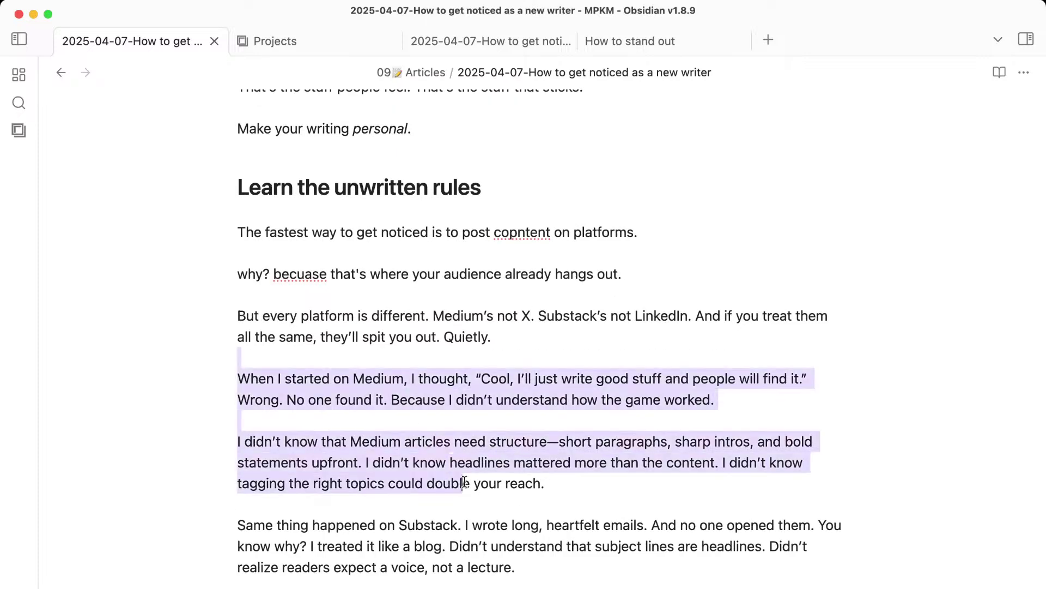
pyautogui.click(464, 482)
pyautogui.scroll(-3, 464, 481)
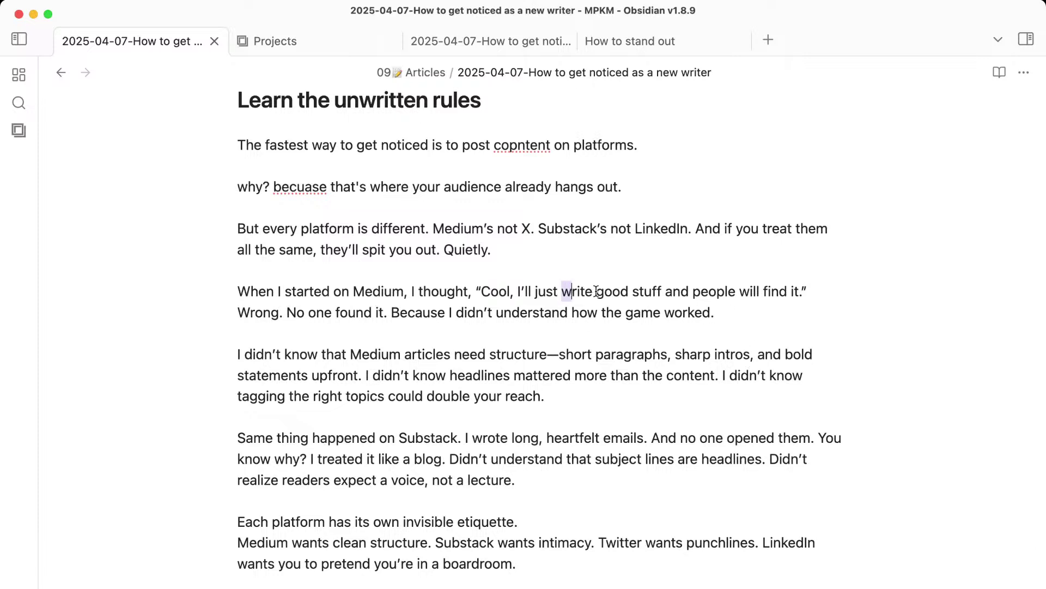
pyautogui.moveTo(597, 291); pyautogui.dragTo(799, 291)
pyautogui.write('like for SE')
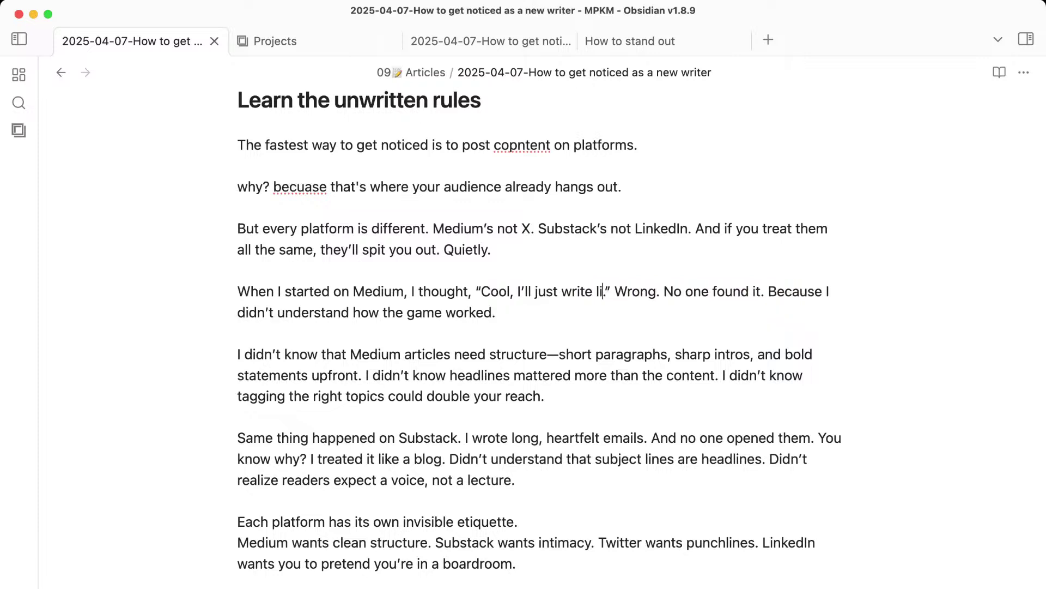
pyautogui.write('O')
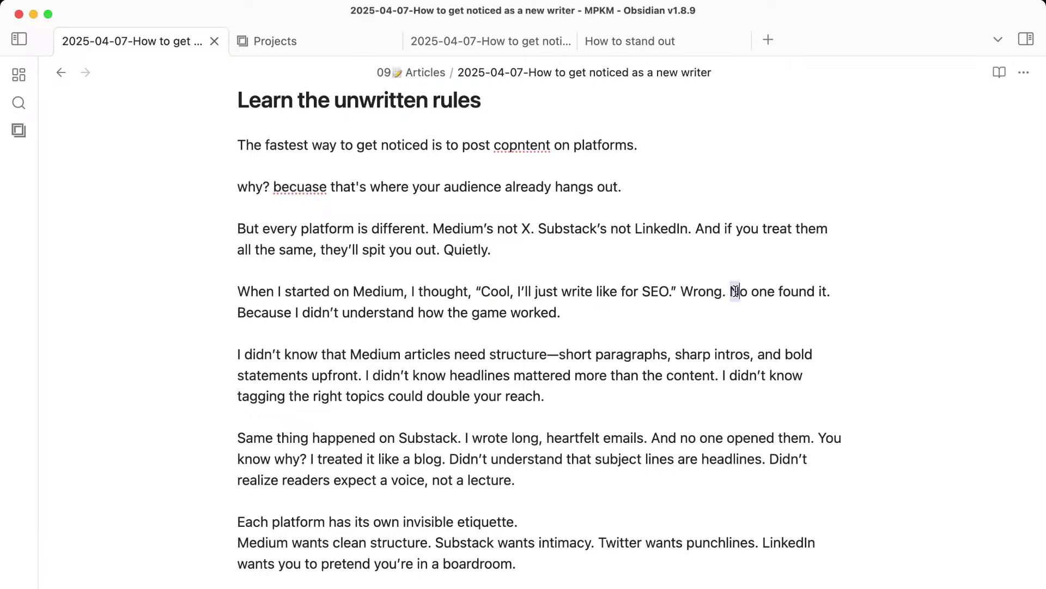
# Delete "No one found it. Because I didn't understand how the game worked." after "Wrong.".
pyautogui.moveTo(729, 291); pyautogui.dragTo(882, 292)
pyautogui.moveTo(788, 315); pyautogui.dragTo(727, 295)
pyautogui.press('BackSpace')
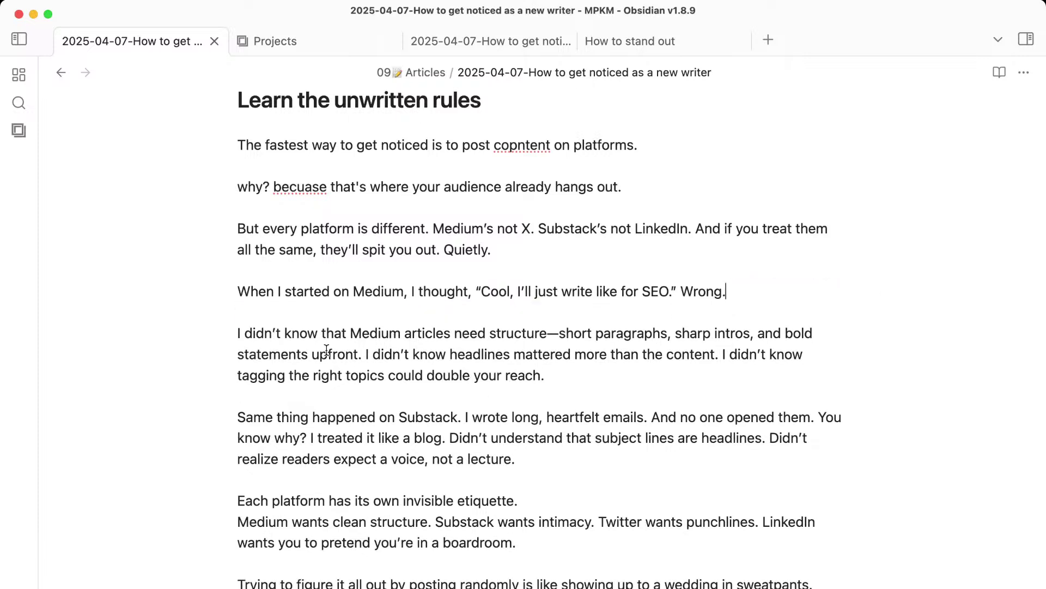
pyautogui.moveTo(501, 330); pyautogui.dragTo(584, 381)
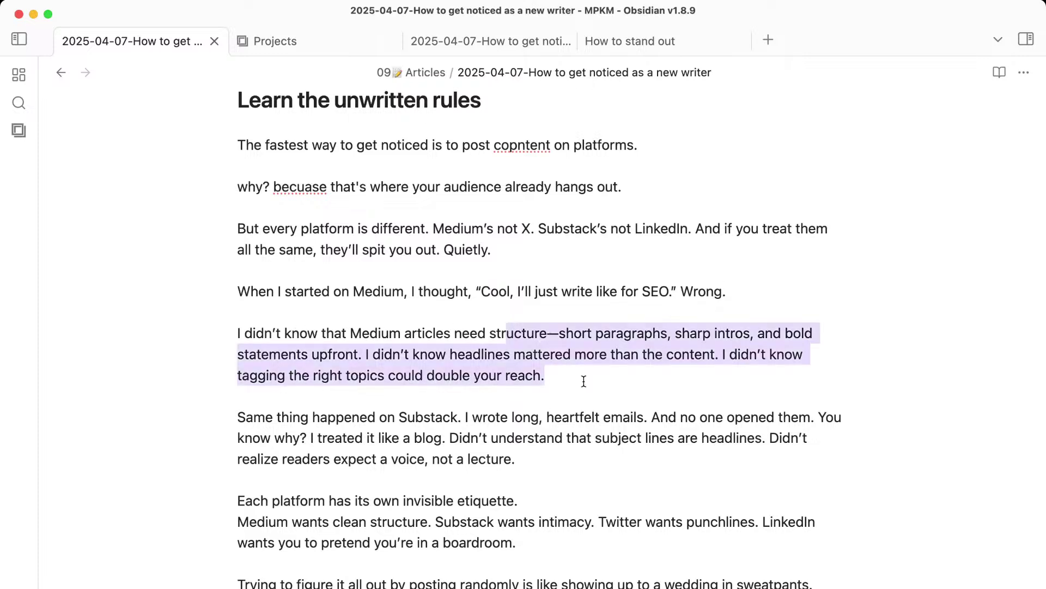
pyautogui.click(584, 381)
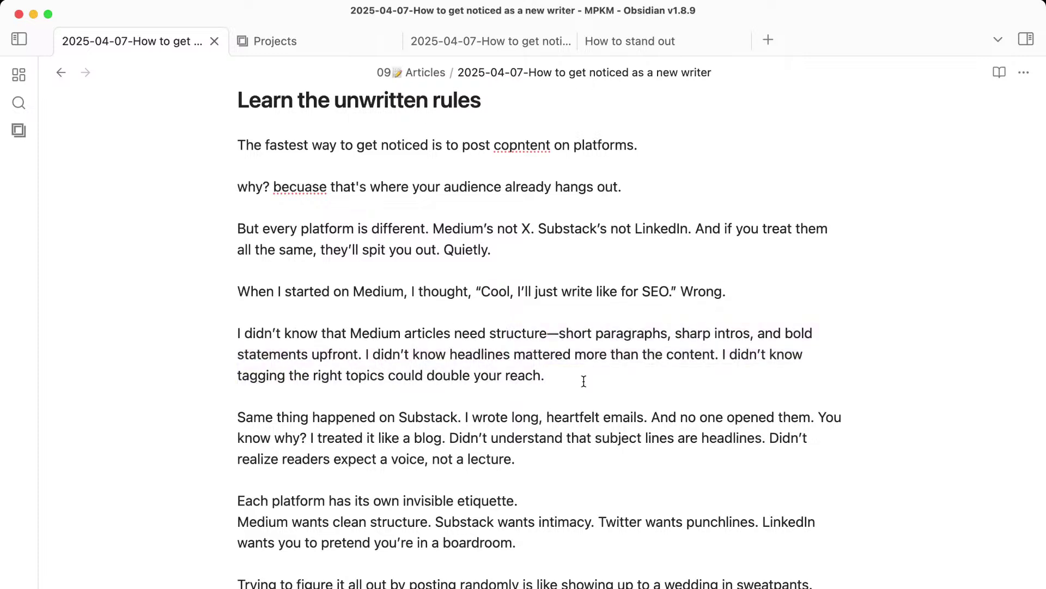
# Delete the paragraph beginning "Same thing happened on Substack" from the "Learn the unwritten rules" section.
pyautogui.moveTo(552, 352); pyautogui.dragTo(574, 369)
pyautogui.click(581, 377)
pyautogui.scroll(-1, 586, 382)
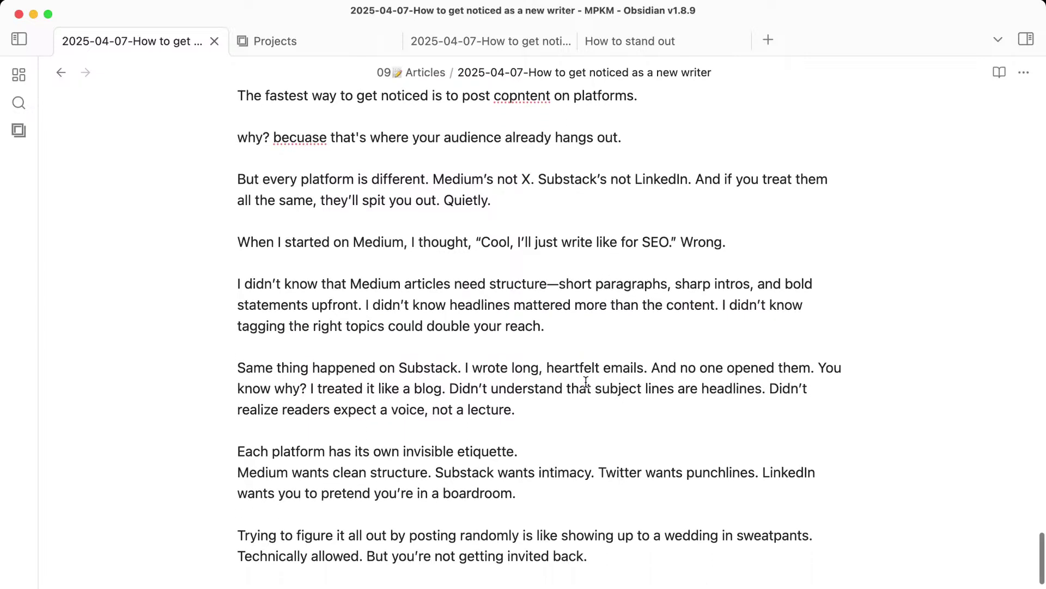
pyautogui.click(490, 342)
pyautogui.moveTo(491, 343); pyautogui.dragTo(579, 424)
pyautogui.click(579, 424)
pyautogui.scroll(-2, 579, 423)
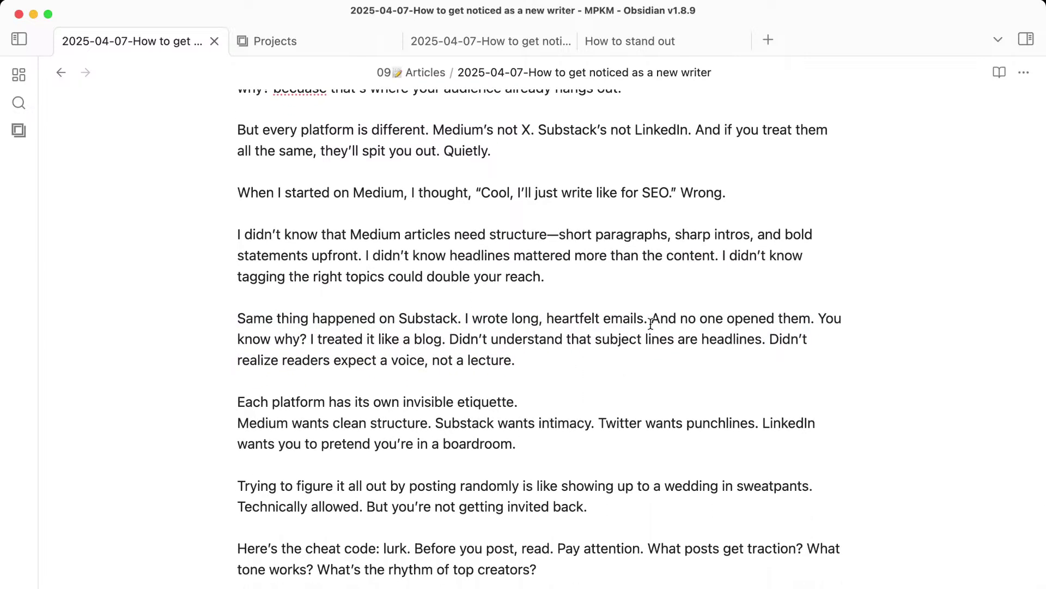
pyautogui.moveTo(591, 360); pyautogui.dragTo(238, 318)
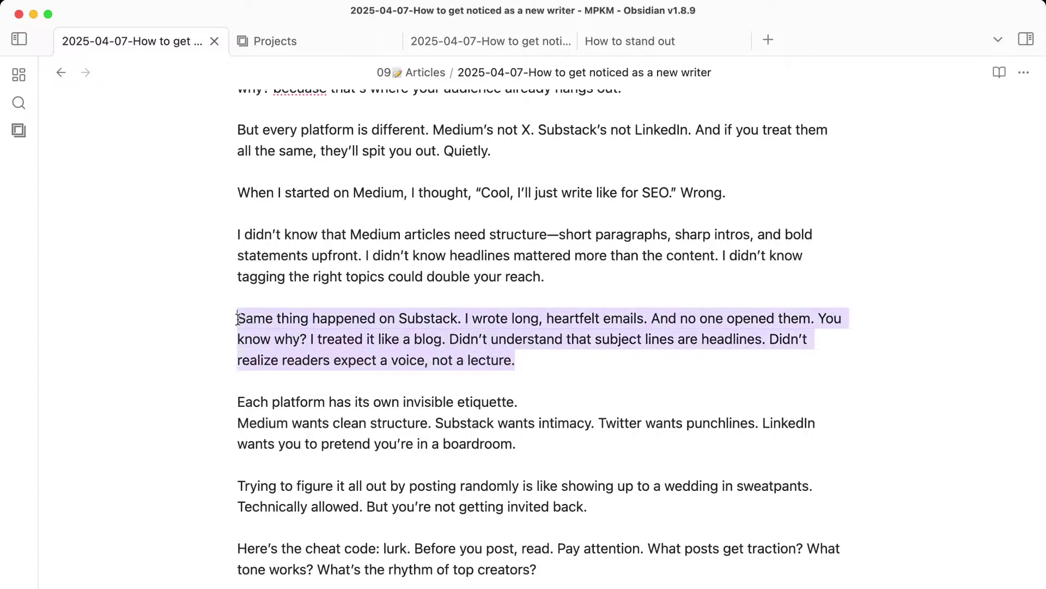
pyautogui.press('BackSpace')
pyautogui.press('BackSpace')
pyautogui.press('BackSpace')
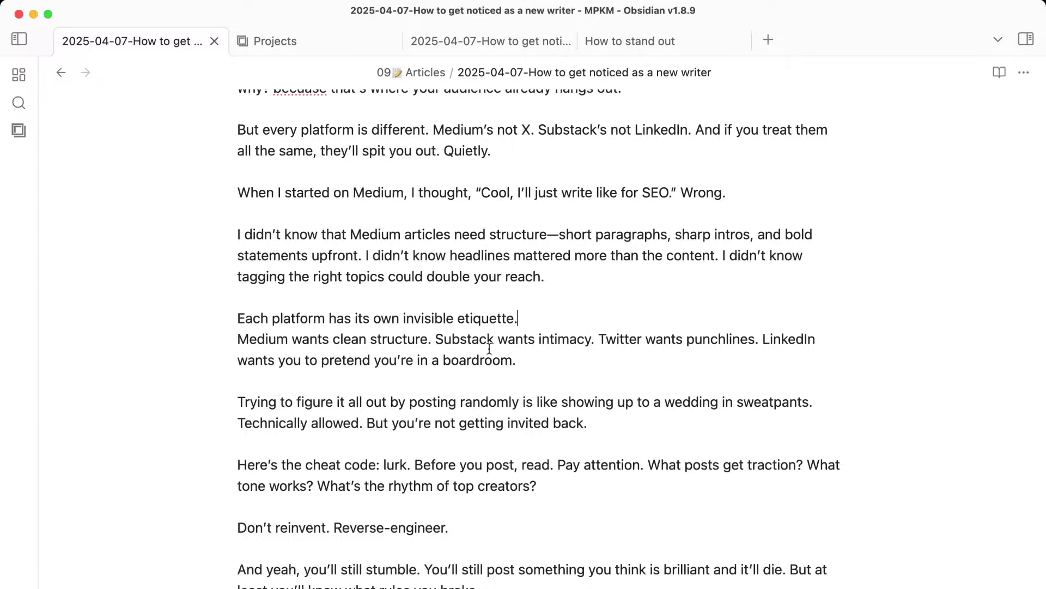
# Delete the paragraph from "Each platform has its own invisible etiquette." through "pretend you're in a boardroom.", keeping one blank line between the remaining paragraphs.
pyautogui.moveTo(242, 320); pyautogui.dragTo(528, 318)
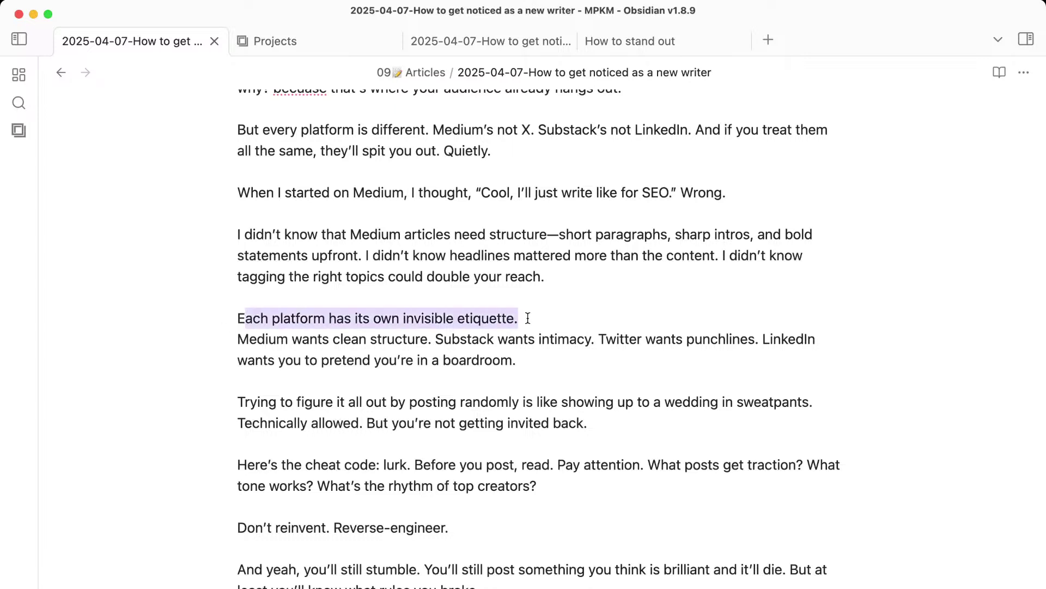
pyautogui.click(528, 318)
pyautogui.moveTo(538, 371); pyautogui.dragTo(195, 306)
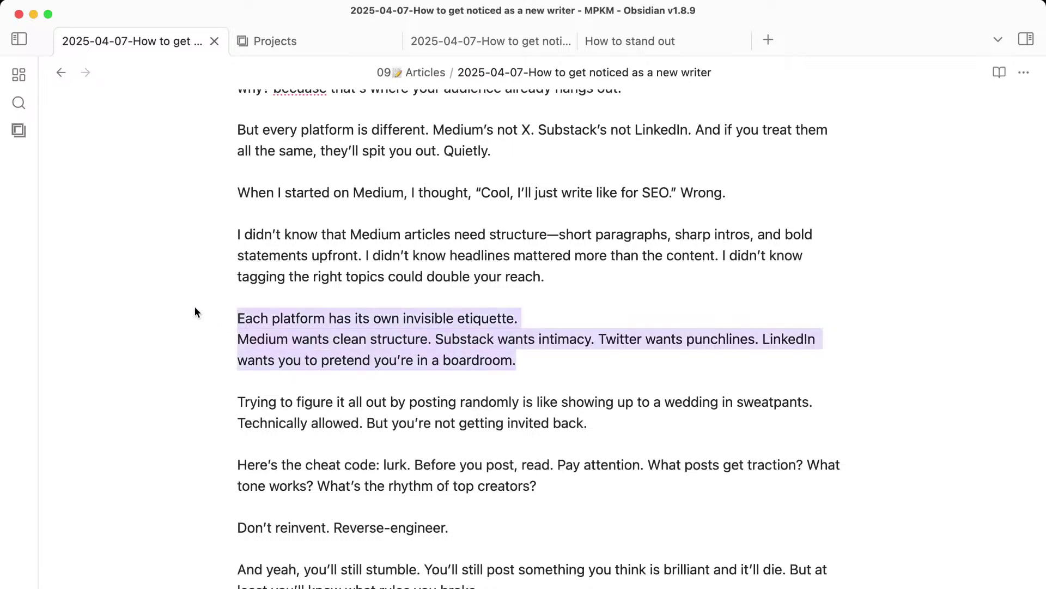
pyautogui.press('BackSpace')
pyautogui.press('BackSpace')
pyautogui.press('Return')
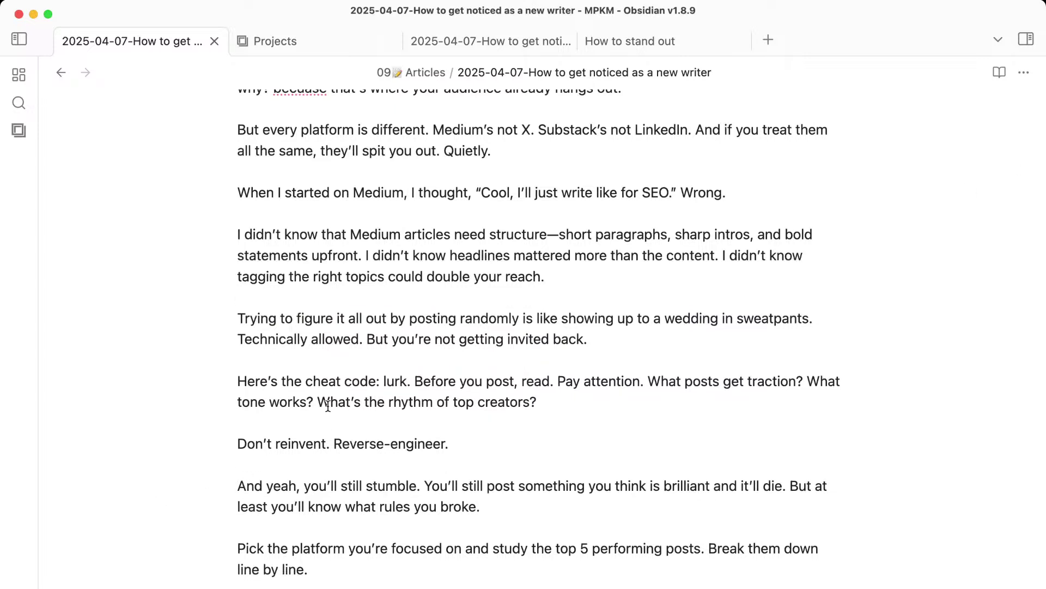
# Add the sentence "Then make it yours." after "Don't reinvent. Reverse-engineer.".
pyautogui.moveTo(303, 321); pyautogui.dragTo(363, 420)
pyautogui.click(363, 419)
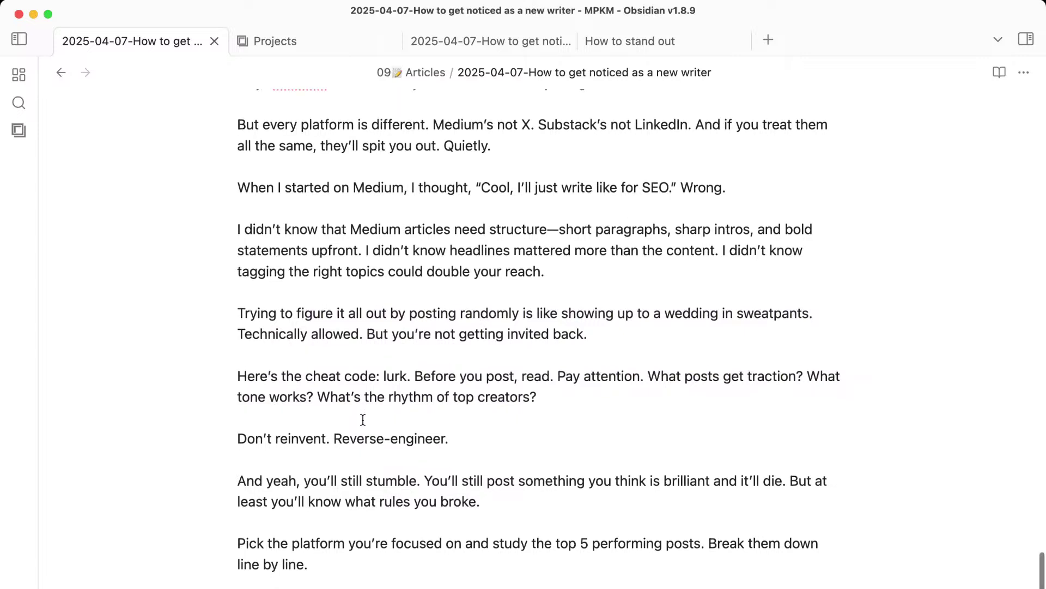
pyautogui.scroll(-2, 409, 420)
pyautogui.moveTo(304, 346); pyautogui.dragTo(336, 396)
pyautogui.click(336, 395)
pyautogui.moveTo(279, 335); pyautogui.dragTo(341, 401)
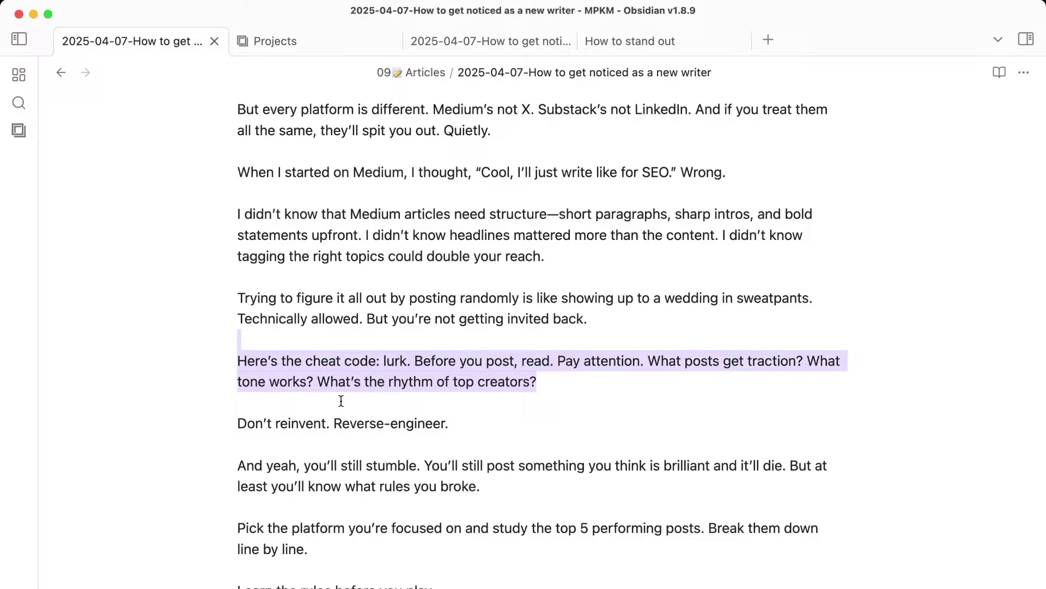
pyautogui.click(424, 360)
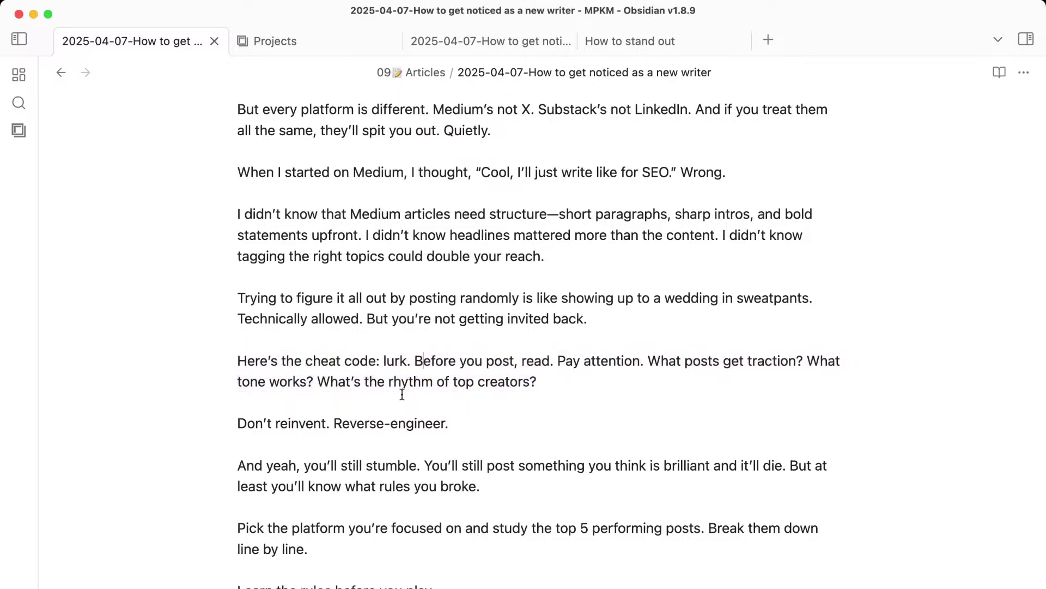
pyautogui.click(467, 436)
pyautogui.scroll(-3, 468, 433)
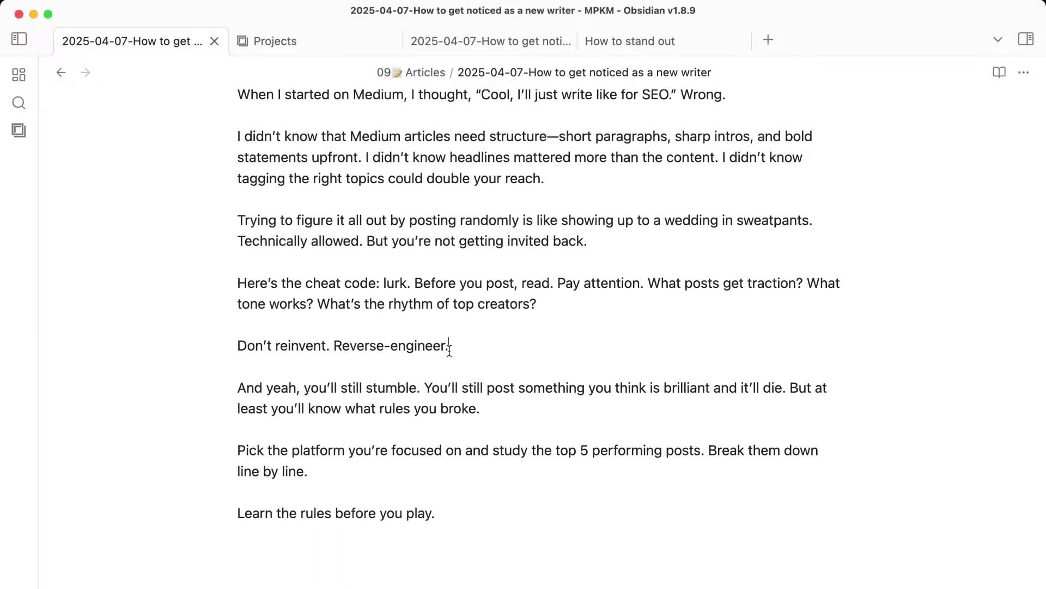
pyautogui.write('Then make it yours.')
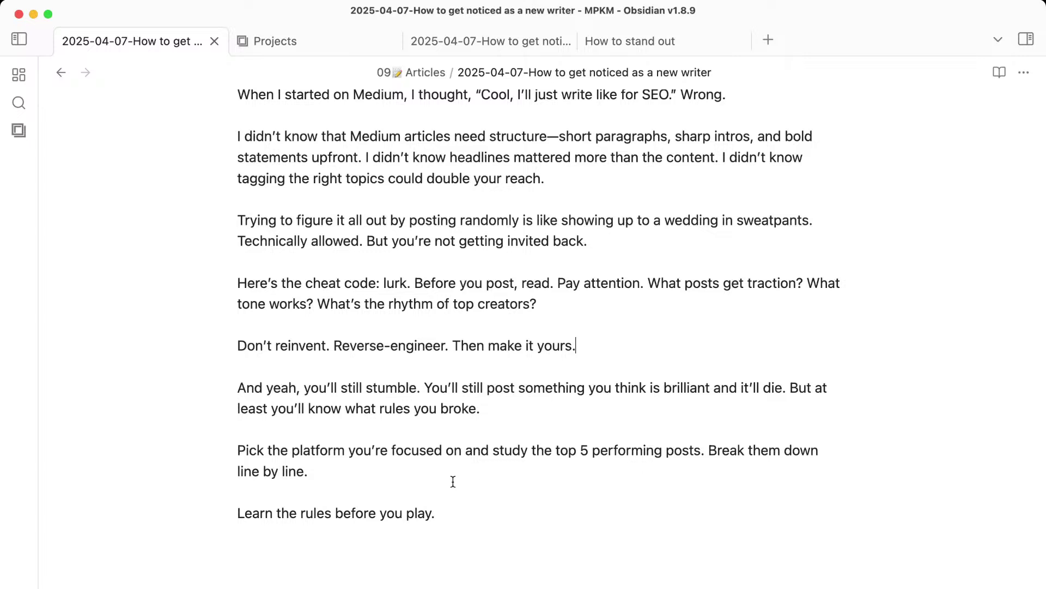
# Delete the paragraph beginning "Pick the platform you're focused on" above "Learn the rules before you play.".
pyautogui.moveTo(355, 472); pyautogui.dragTo(205, 434)
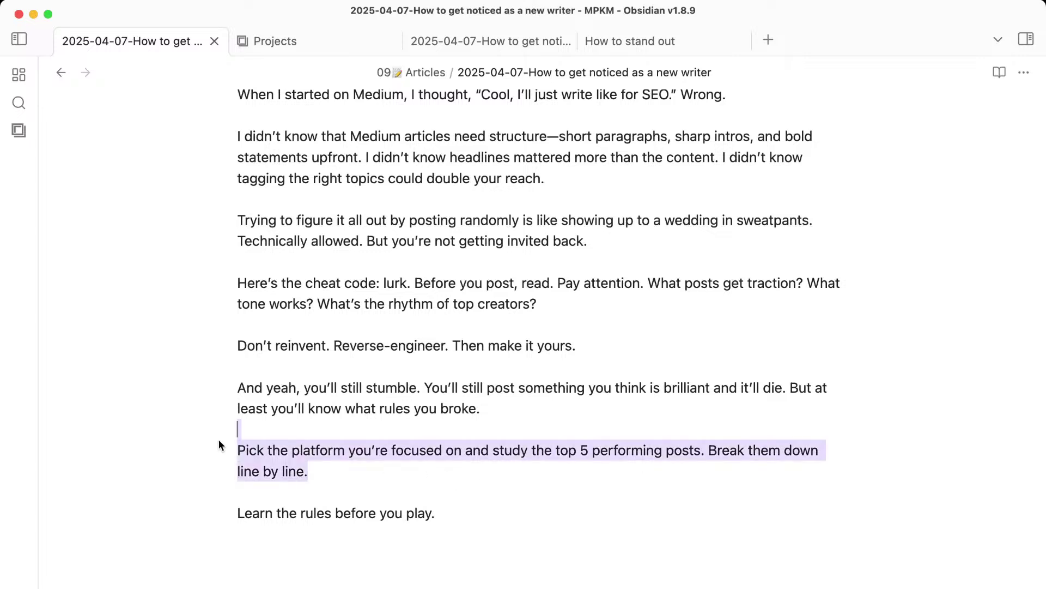
pyautogui.press('BackSpace')
pyautogui.press('BackSpace')
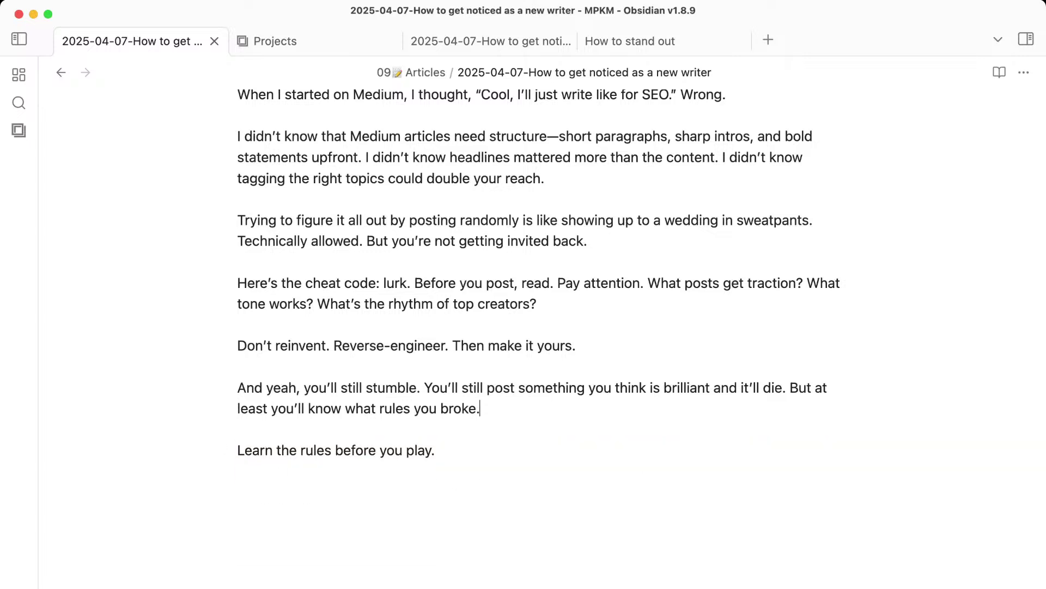
pyautogui.click(548, 468)
# Make an empty line for the intro under the "Article" heading, above "Stick to this one thing".
pyautogui.scroll(3, 548, 467)
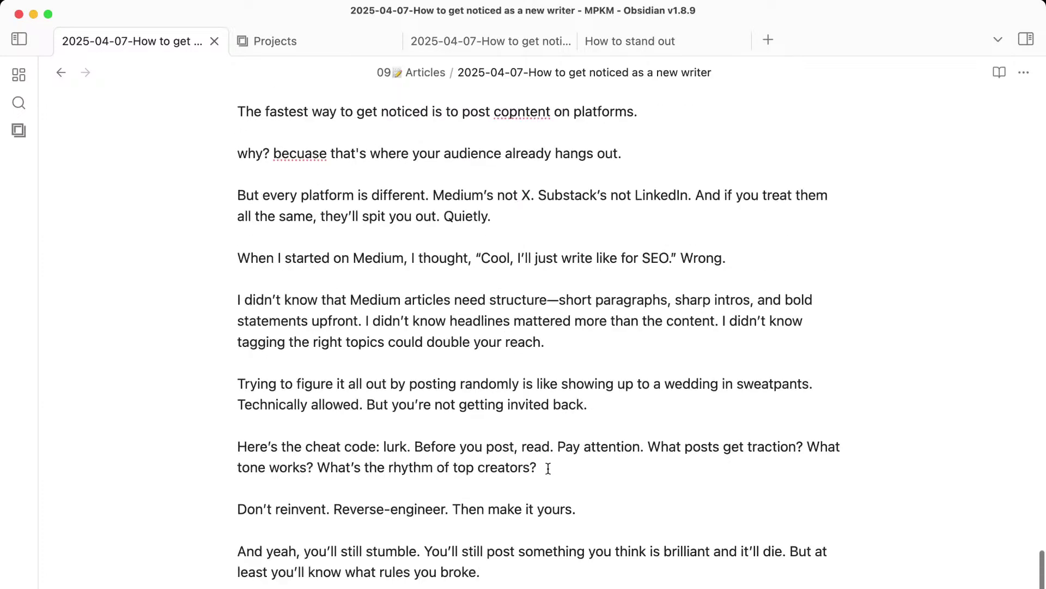
pyautogui.scroll(-20, 548, 467)
pyautogui.scroll(8, 547, 468)
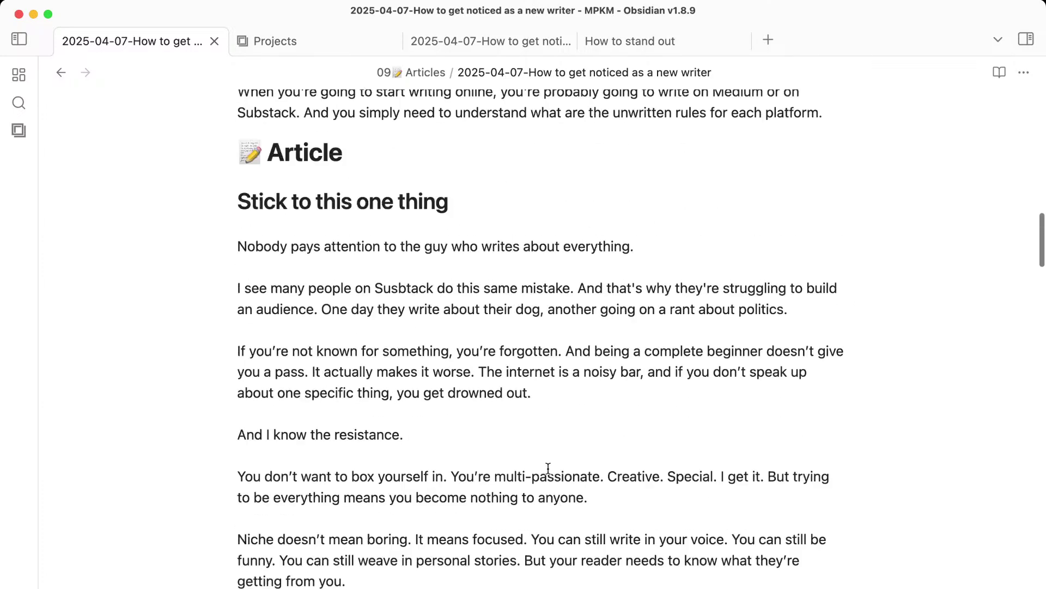
pyautogui.click(412, 474)
pyautogui.press('Return')
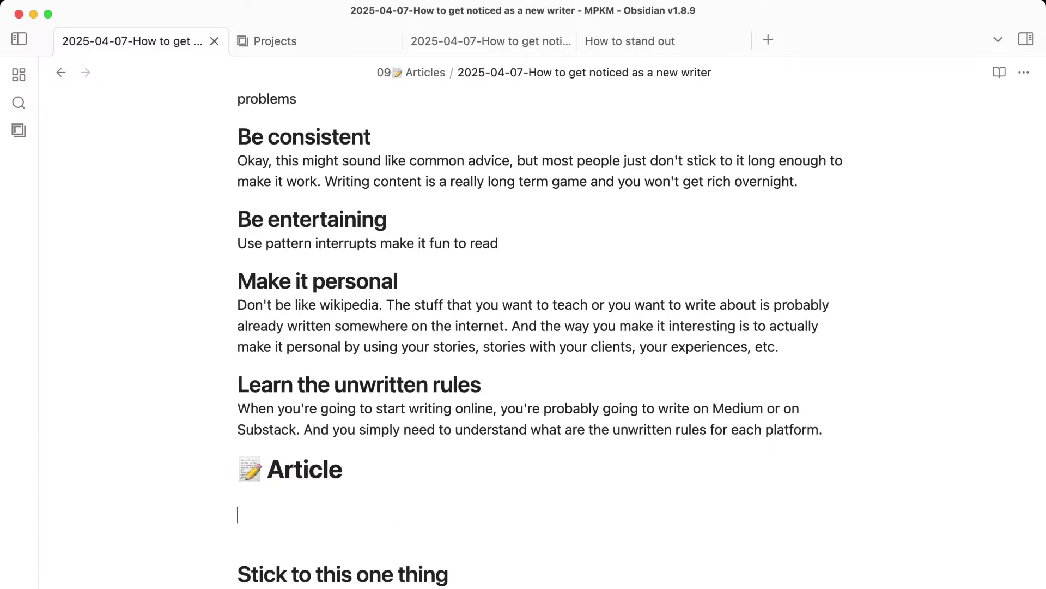
# Switch to ChatGPT, insert the saved intro-writing prompt with the "$pwi" snippet, remove its placeholder title line and send it.
pyautogui.press('super+Tab')
pyautogui.write('$p')
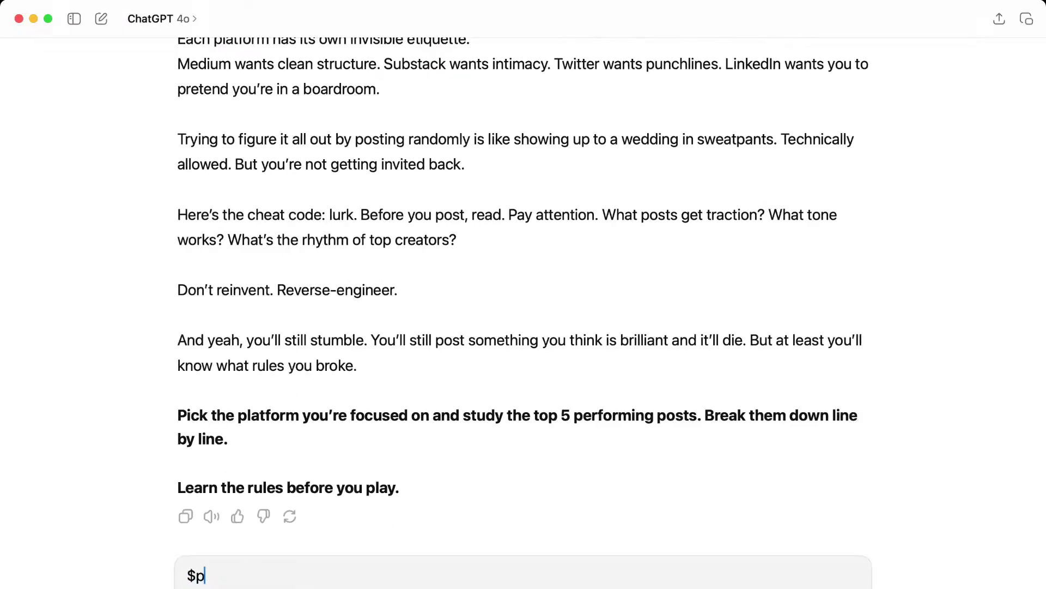
pyautogui.write('w')
pyautogui.write('i')
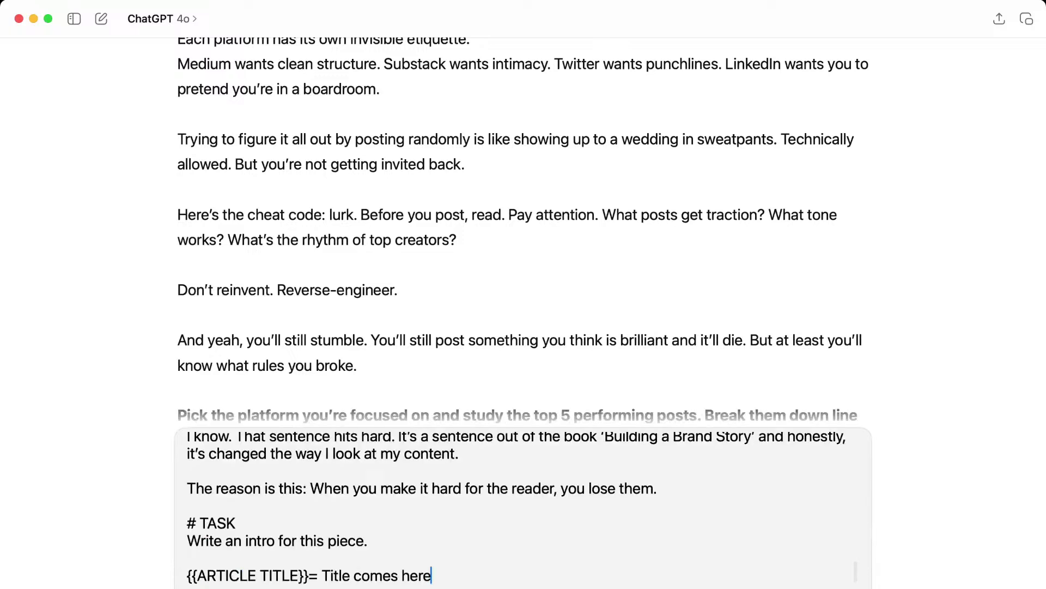
pyautogui.press('super+shift+Left')
pyautogui.press('BackSpace')
pyautogui.press('BackSpace')
pyautogui.press('Return')
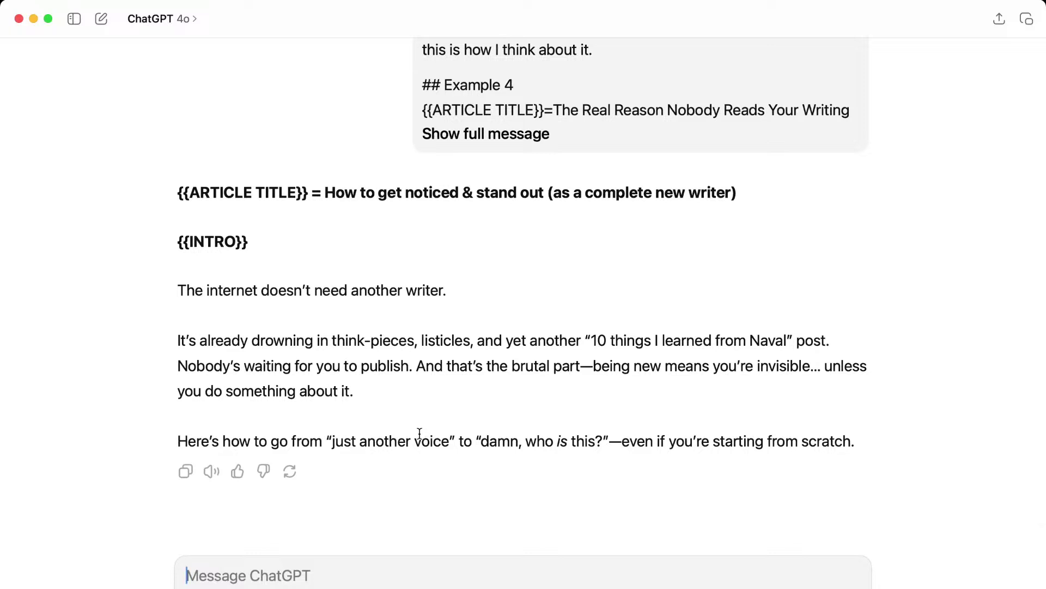
# Copy ChatGPT's generated intro and paste it into the Obsidian note under the "Article" heading.
pyautogui.moveTo(286, 320); pyautogui.dragTo(427, 402)
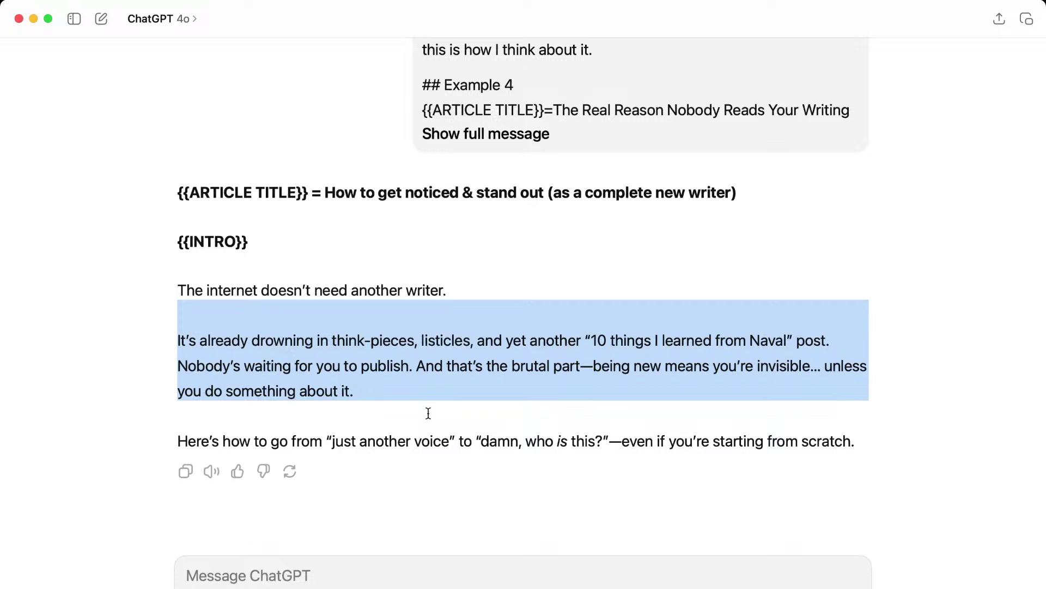
pyautogui.click(428, 413)
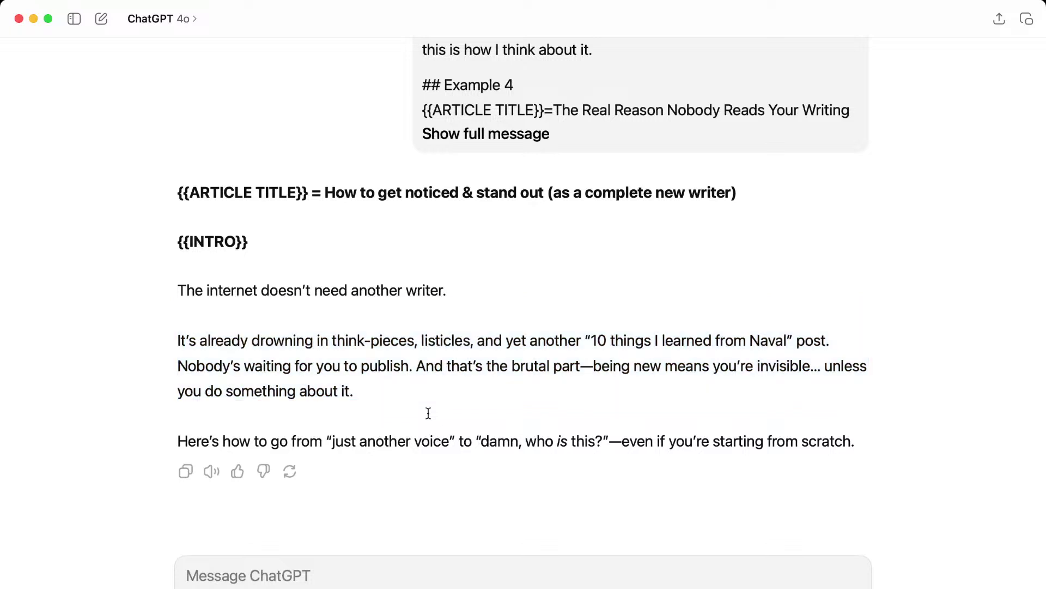
pyautogui.click(186, 472)
pyautogui.press('super+Tab')
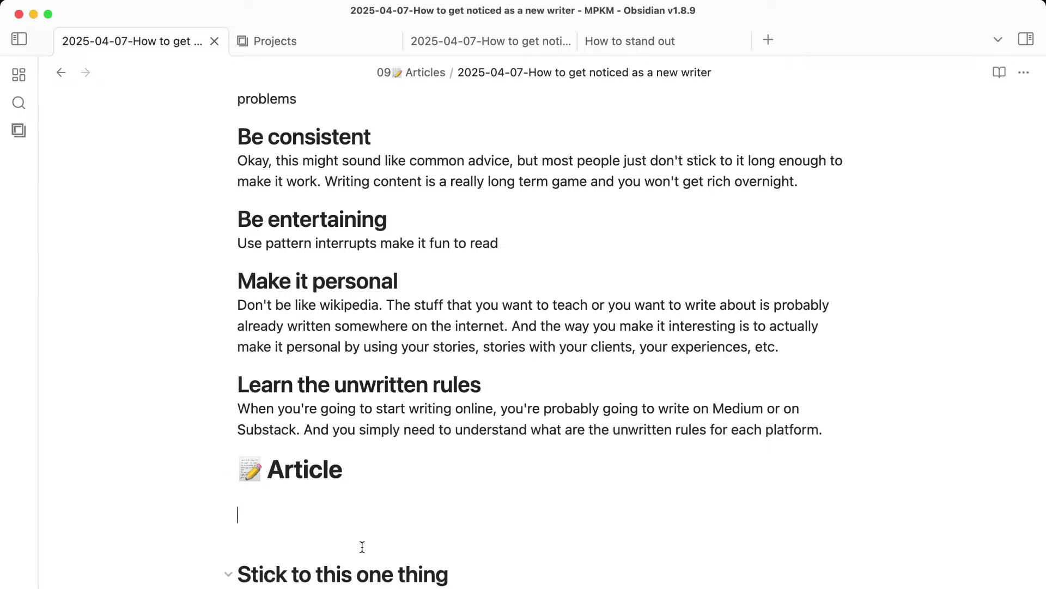
pyautogui.press('super+v')
pyautogui.scroll(-3, 403, 491)
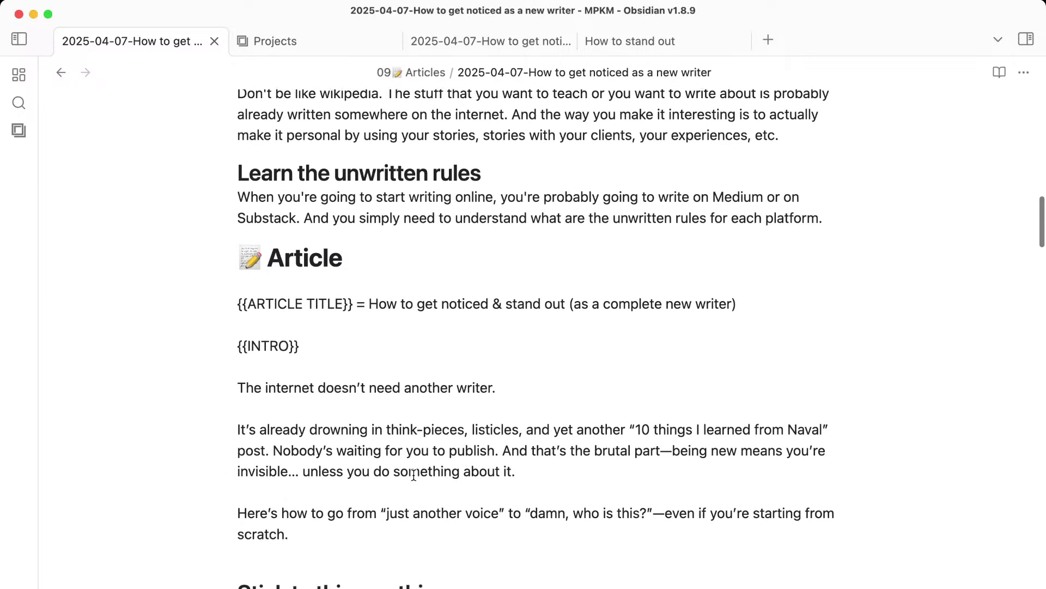
# Delete the "{{ARTICLE TITLE}}" and "{{INTRO}}" lines above "The internet doesn't need another writer.".
pyautogui.scroll(-1, 414, 476)
pyautogui.moveTo(339, 362); pyautogui.dragTo(217, 299)
pyautogui.press('BackSpace')
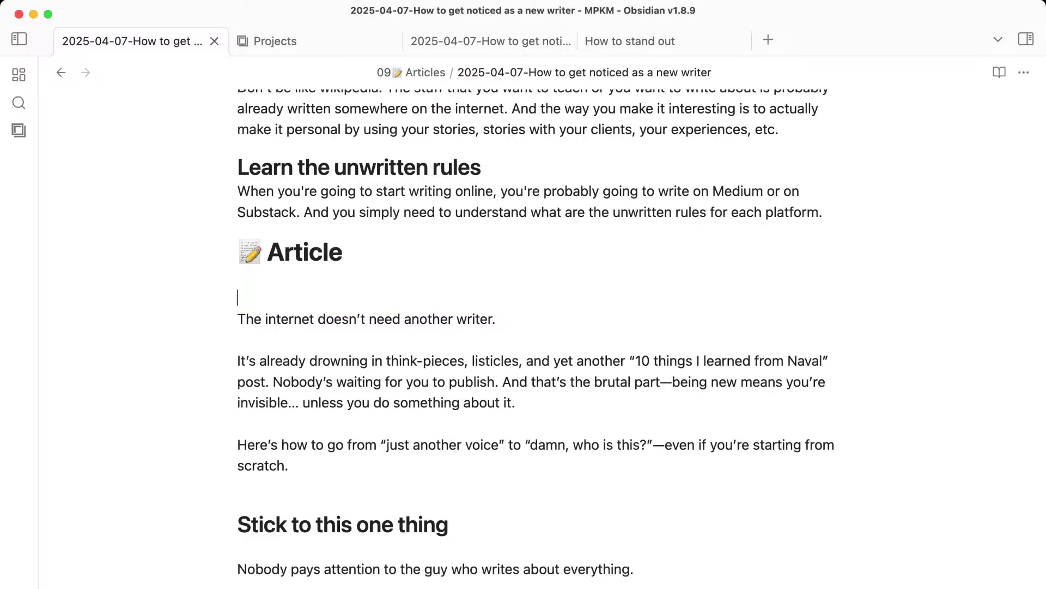
pyautogui.press('BackSpace')
# Replace "Naval" with "Warren Buffet" in the intro's "10 things I learned from" phrase.
pyautogui.moveTo(343, 326); pyautogui.dragTo(436, 408)
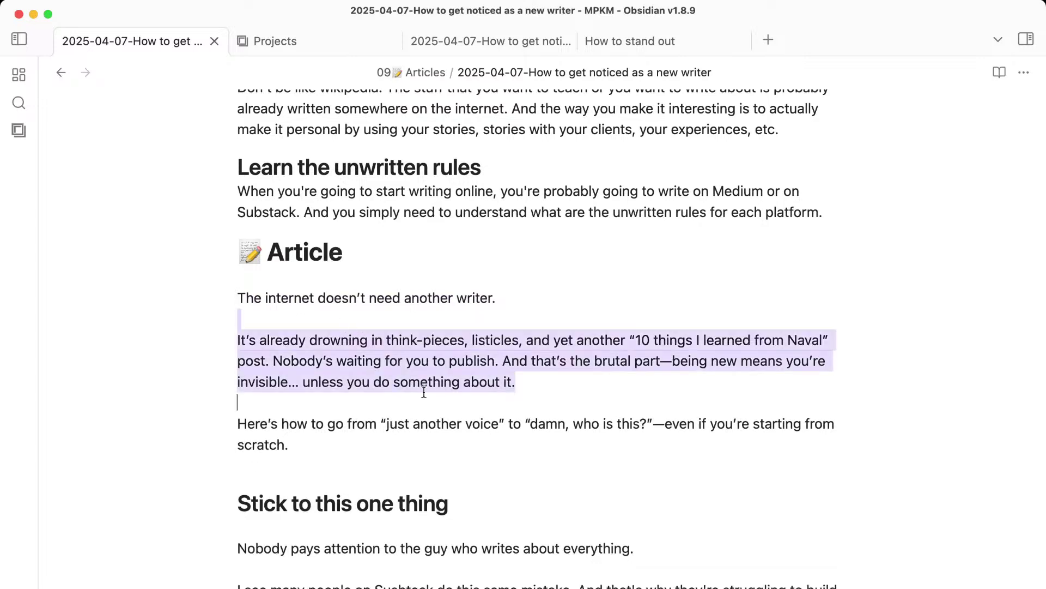
pyautogui.click(436, 407)
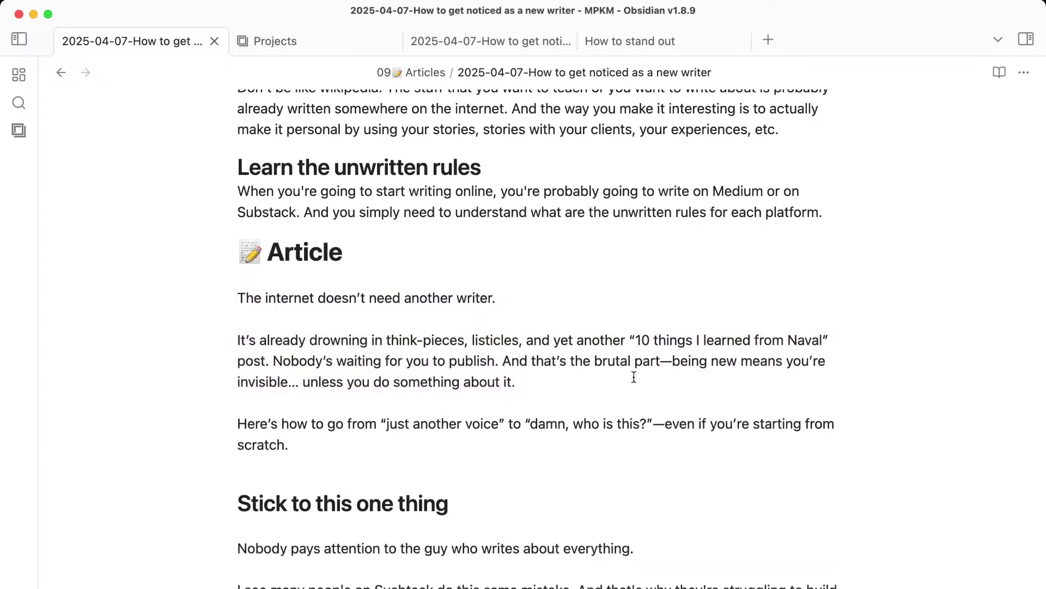
pyautogui.doubleClick(798, 340)
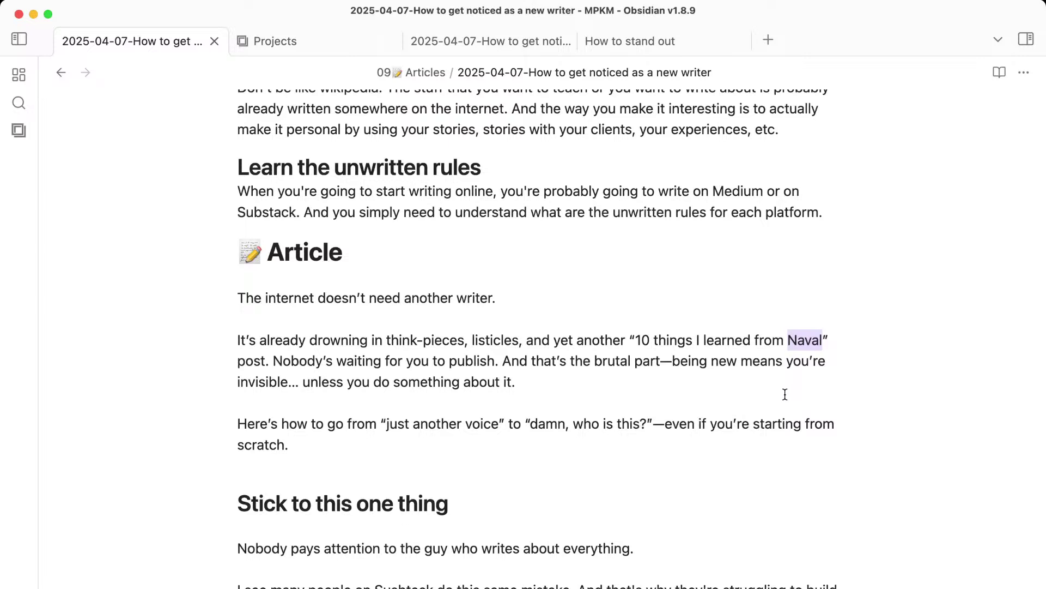
pyautogui.write('Warren Buffe')
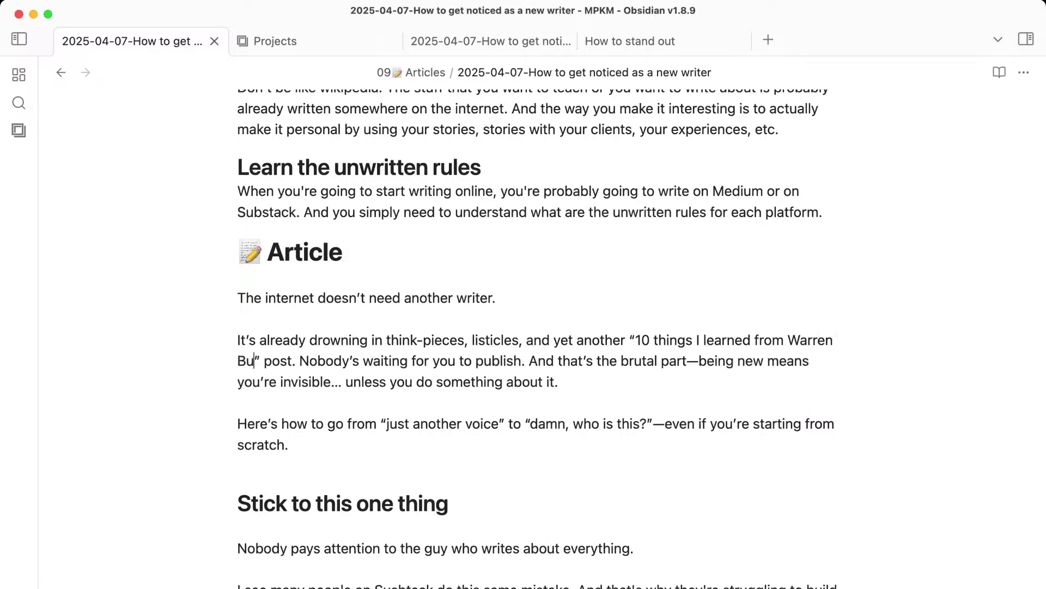
pyautogui.write('t')
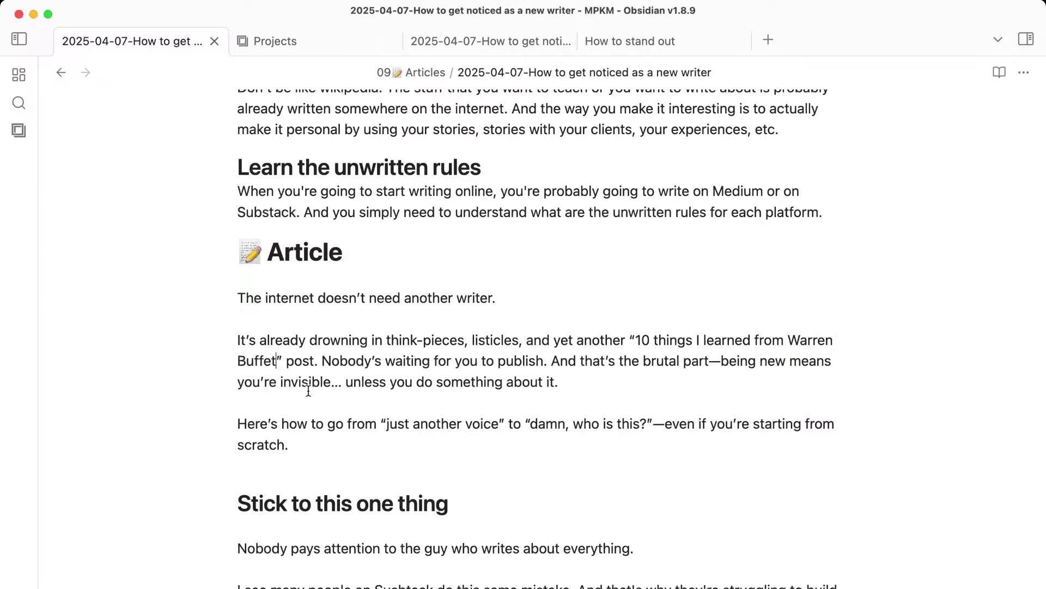
# Shorten the "And that's the brutal part" sentence to "New means you're invisible… unless you do something about it." and put it in its own paragraph.
pyautogui.click(323, 361)
pyautogui.moveTo(552, 361); pyautogui.dragTo(766, 366)
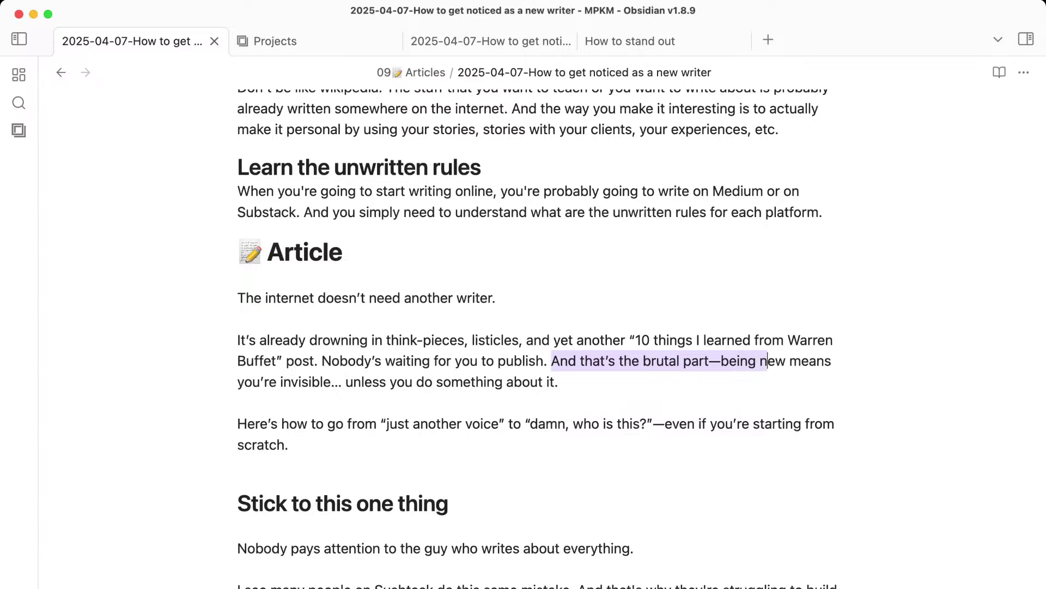
pyautogui.press('BackSpace')
pyautogui.write('And n')
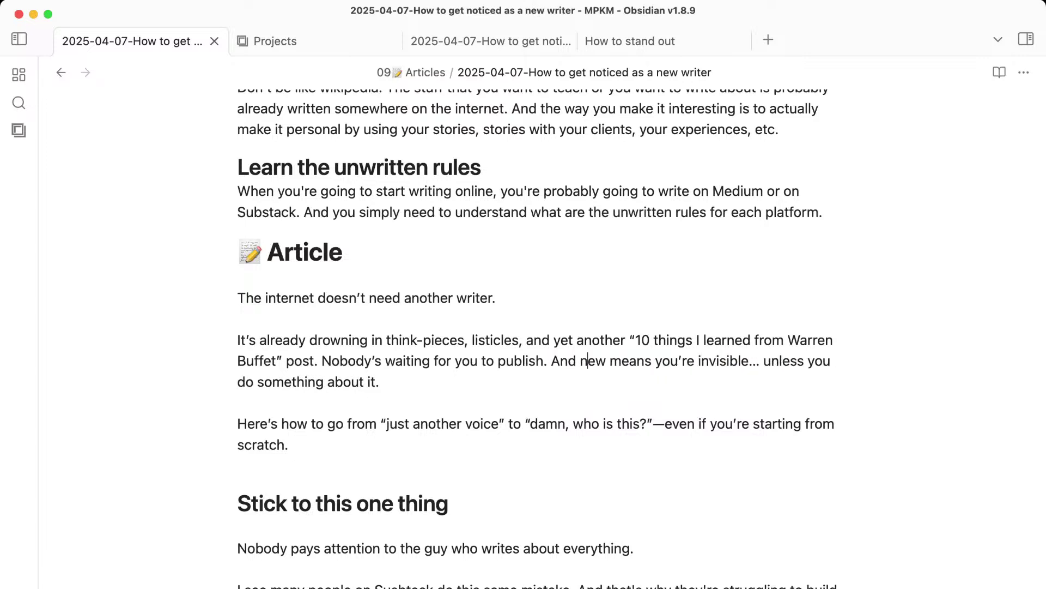
pyautogui.press('Left')
pyautogui.press('Return')
pyautogui.press('Return')
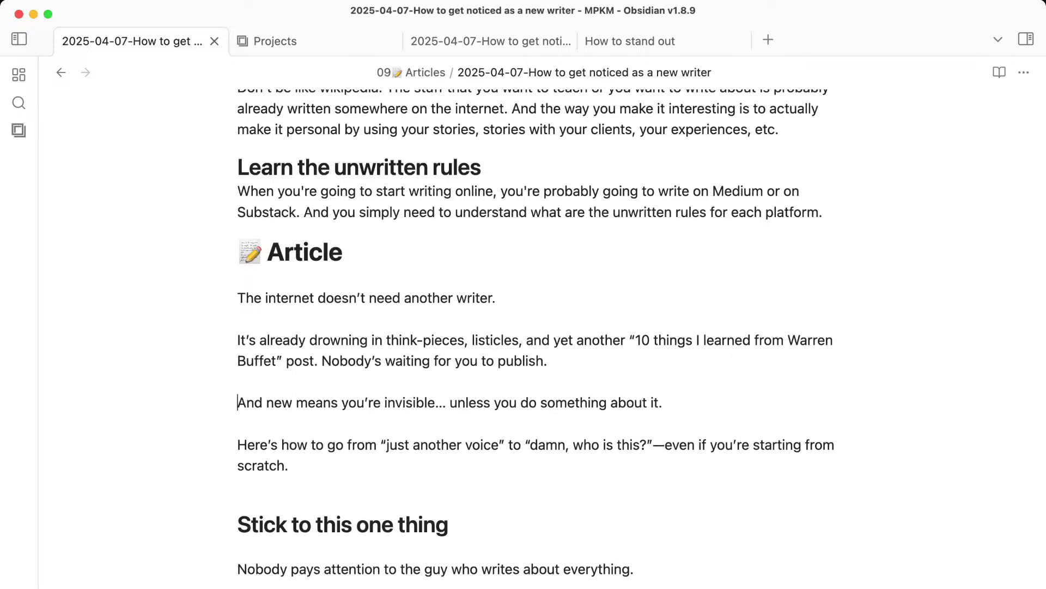
pyautogui.moveTo(272, 402); pyautogui.dragTo(191, 398)
pyautogui.write('N')
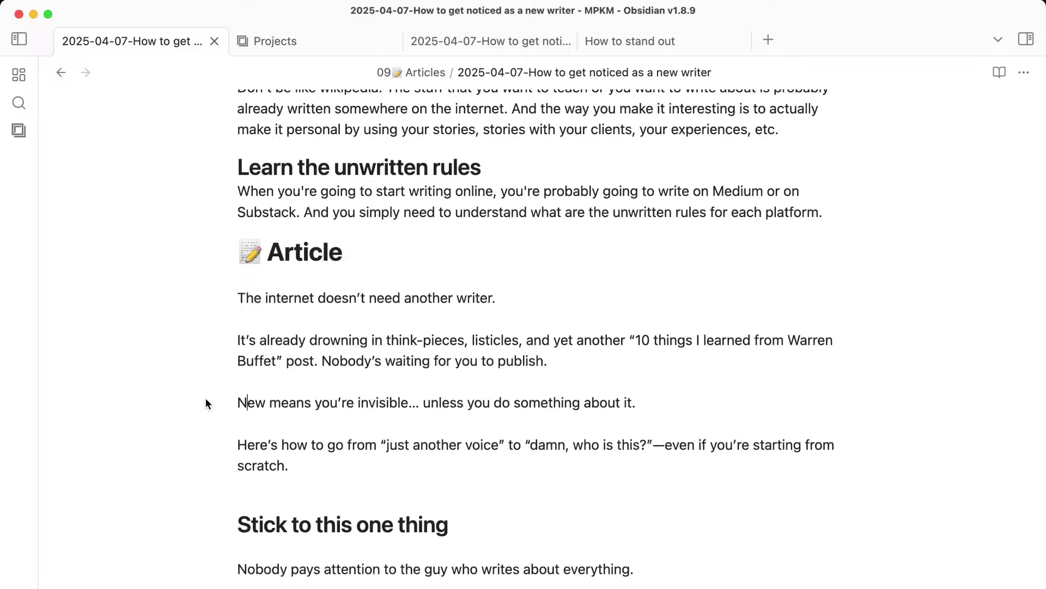
pyautogui.moveTo(384, 424); pyautogui.dragTo(466, 456)
pyautogui.click(431, 447)
pyautogui.click(467, 524)
pyautogui.click(470, 461)
pyautogui.scroll(-1, 470, 461)
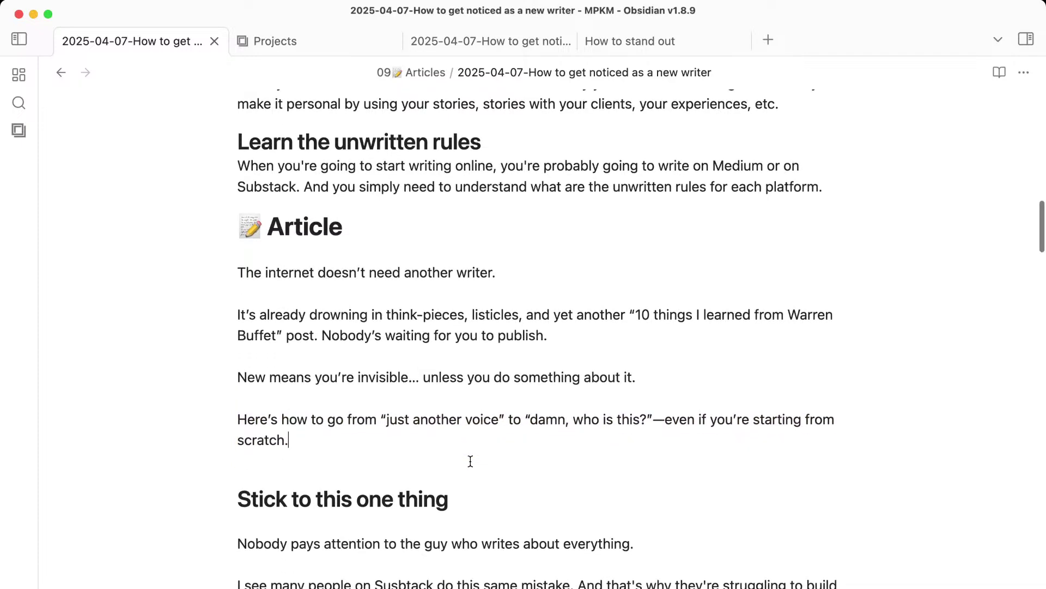
# Switch to ChatGPT and ask for a short, three-sentence conclusion that almost insults the reader into taking action and sparks some emotion.
pyautogui.scroll(-20, 471, 461)
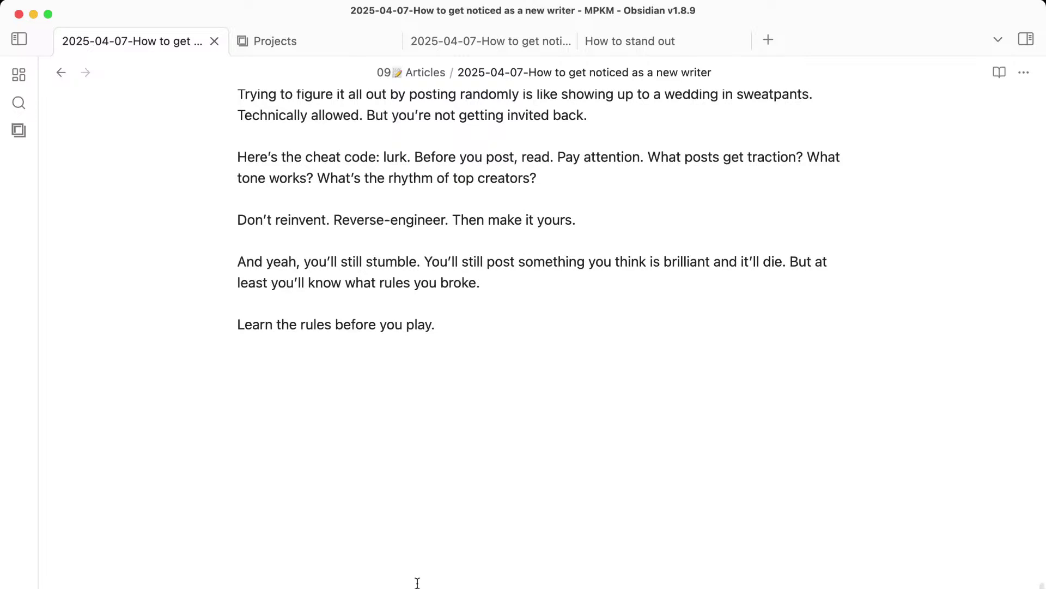
pyautogui.press('super+Tab')
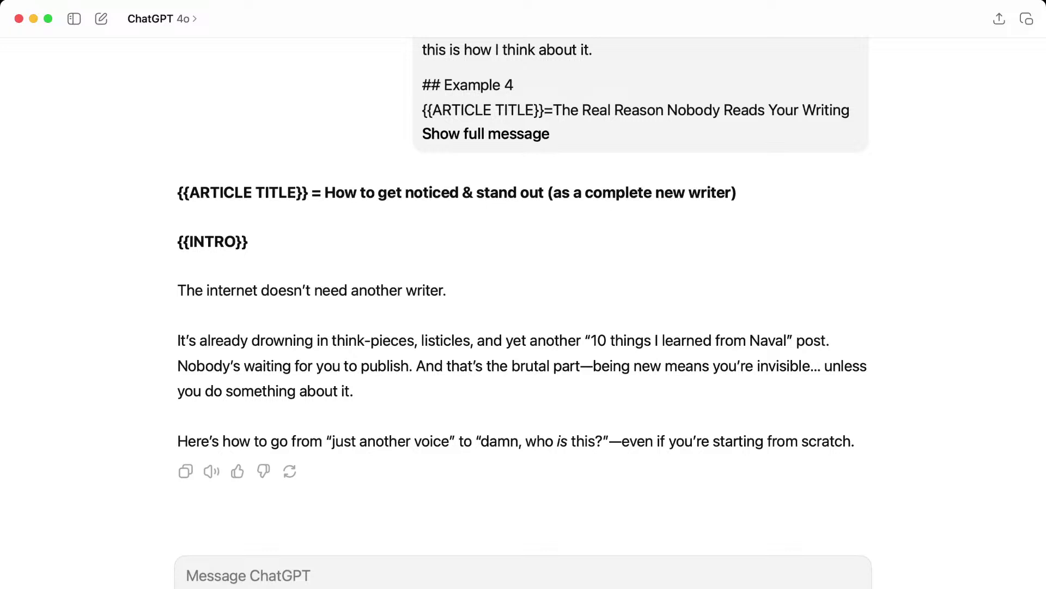
pyautogui.press('super+v')
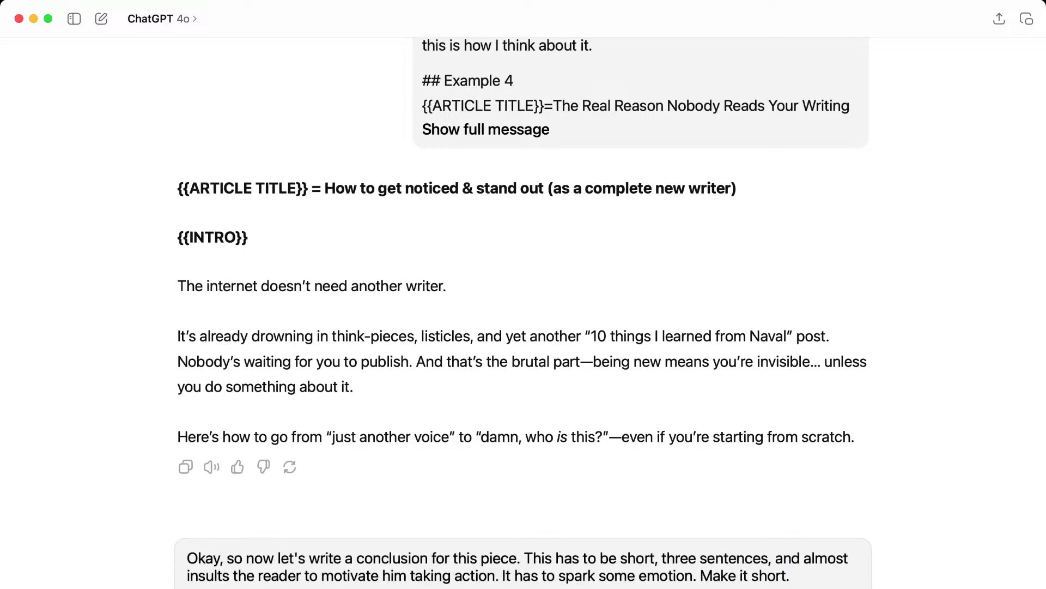
pyautogui.press('Return')
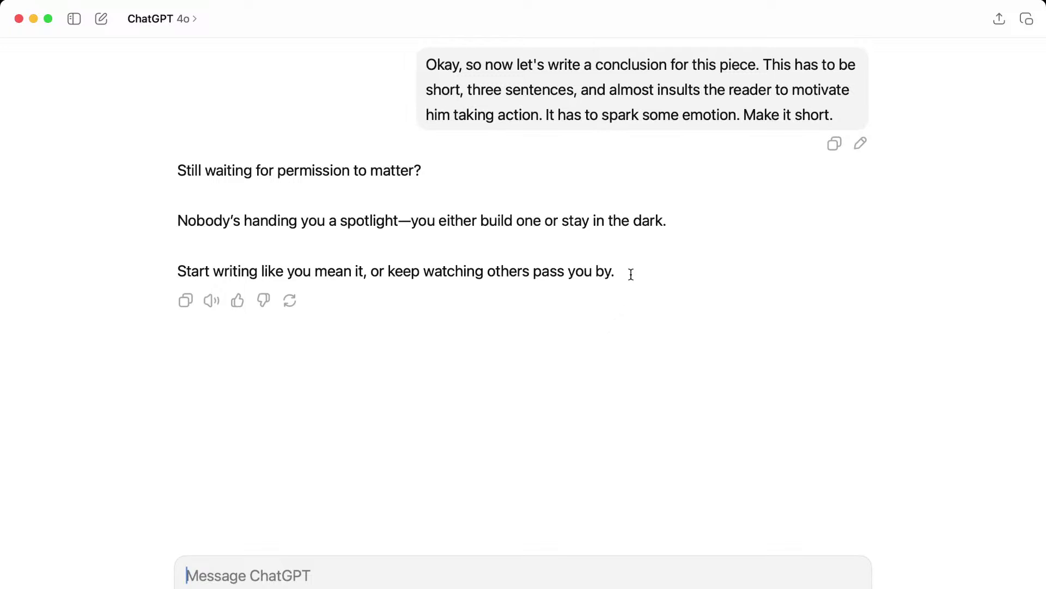
# Ask ChatGPT to "Output 3 radically different variations" of the conclusion.
pyautogui.moveTo(631, 274); pyautogui.dragTo(142, 171)
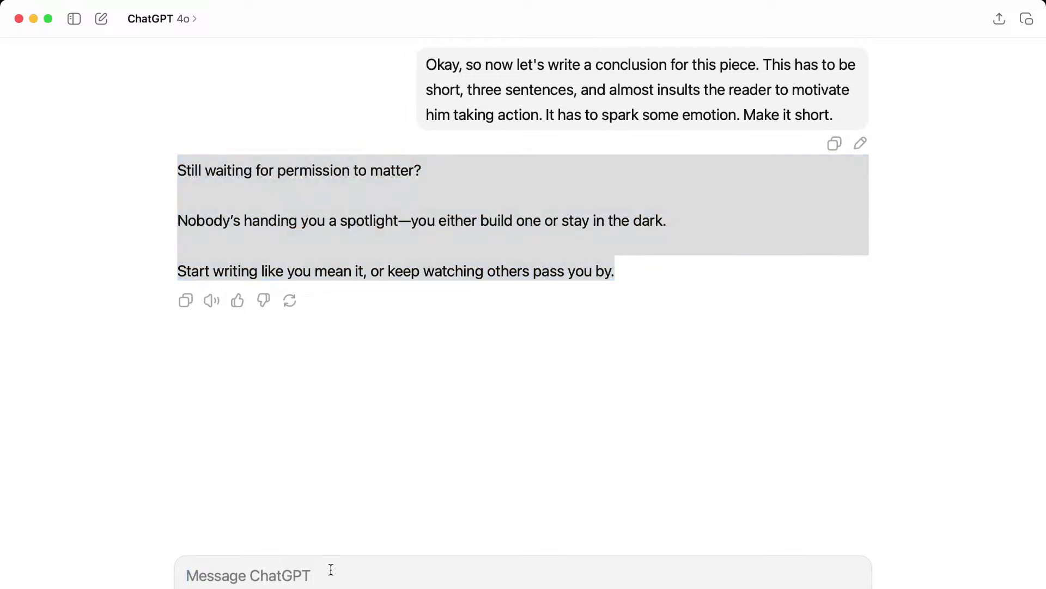
pyautogui.write('Output 3 diff')
pyautogui.press('BackSpace')
pyautogui.press('BackSpace')
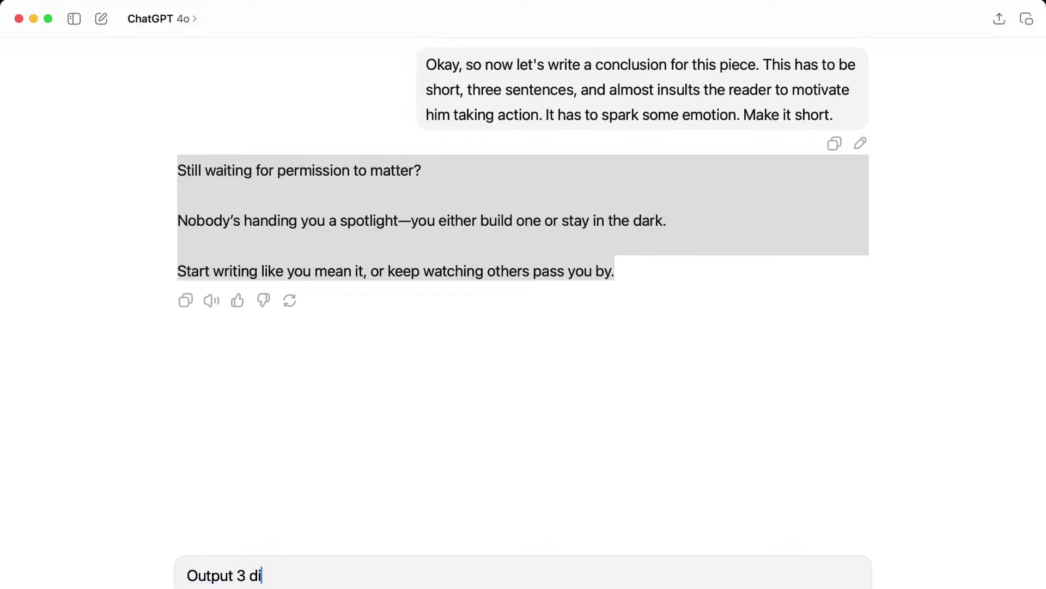
pyautogui.press('BackSpace')
pyautogui.press('BackSpace')
pyautogui.write('read')
pyautogui.press('BackSpace')
pyautogui.press('BackSpace')
pyautogui.press('BackSpace')
pyautogui.write('adillyc')
pyautogui.write('cally different va')
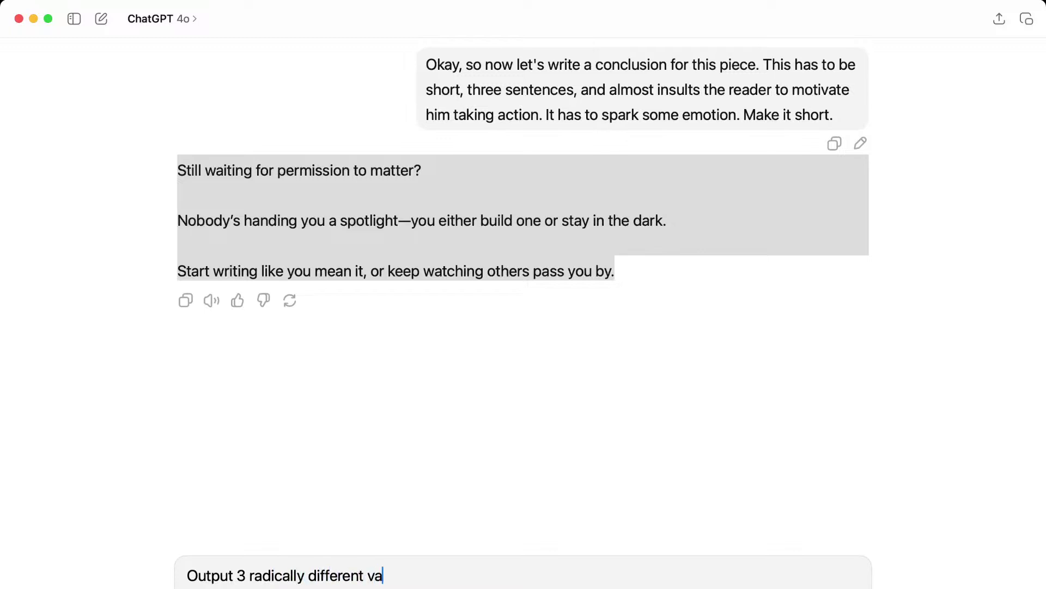
pyautogui.write('riat')
pyautogui.press('BackSpace')
pyautogui.write('ations')
pyautogui.press('Return')
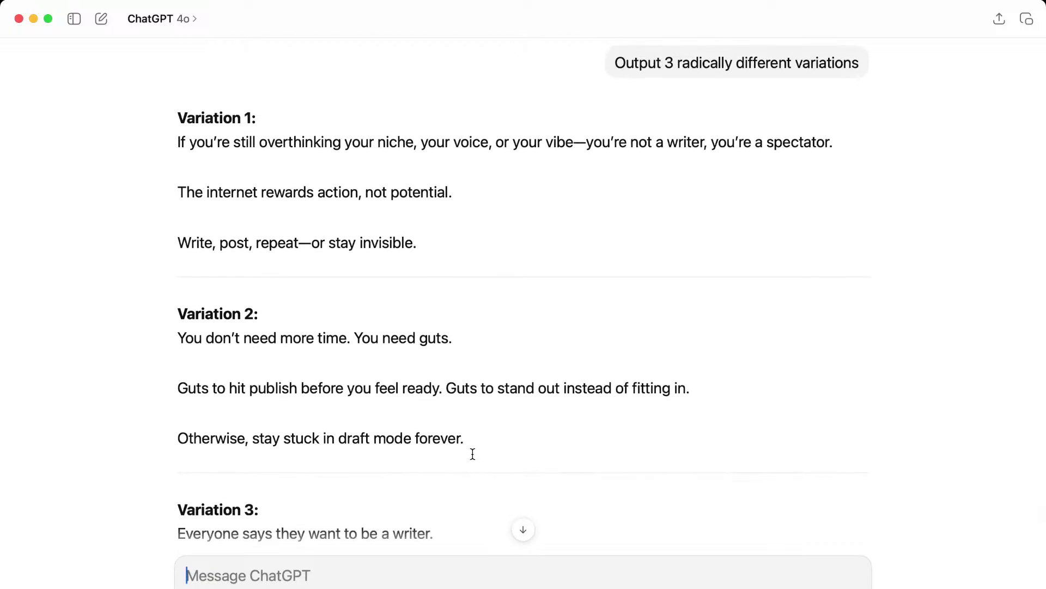
# Copy the Variation 3 conclusion text and switch back to the article note in Obsidian.
pyautogui.moveTo(475, 442); pyautogui.dragTo(165, 341)
pyautogui.scroll(-5, 466, 424)
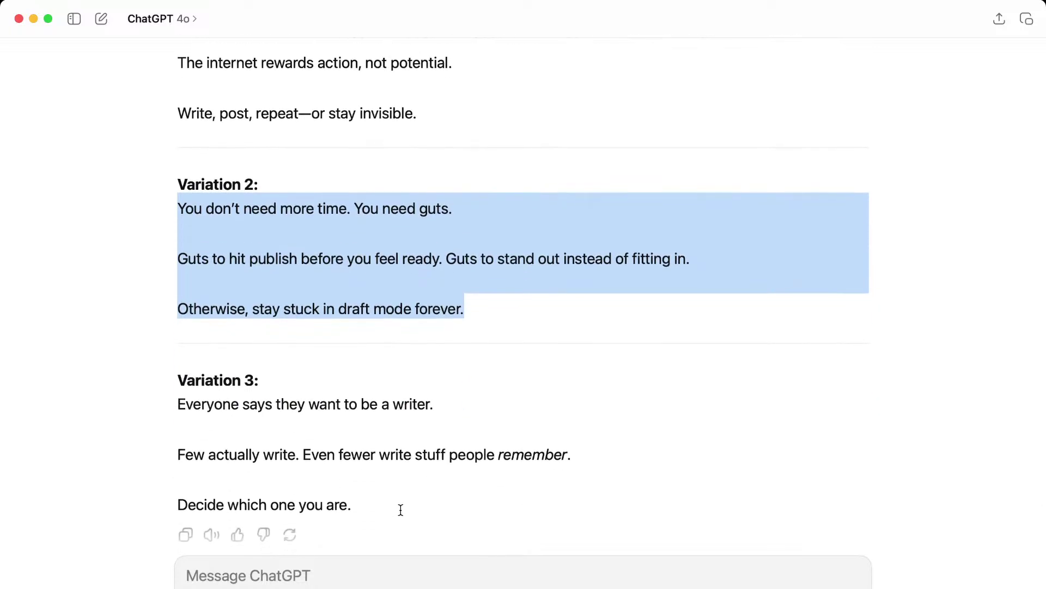
pyautogui.moveTo(400, 509); pyautogui.dragTo(148, 401)
pyautogui.press('super+c')
pyautogui.press('super+Tab')
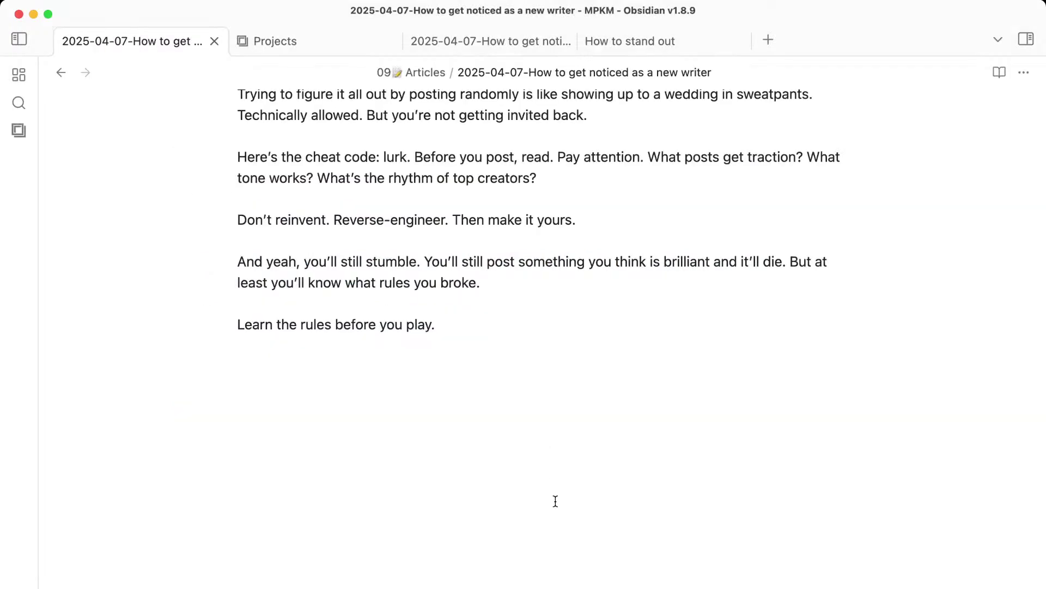
# Add a level-two heading "Final words" after "Learn the rules before you play." at the end of the article.
pyautogui.write('## Let')
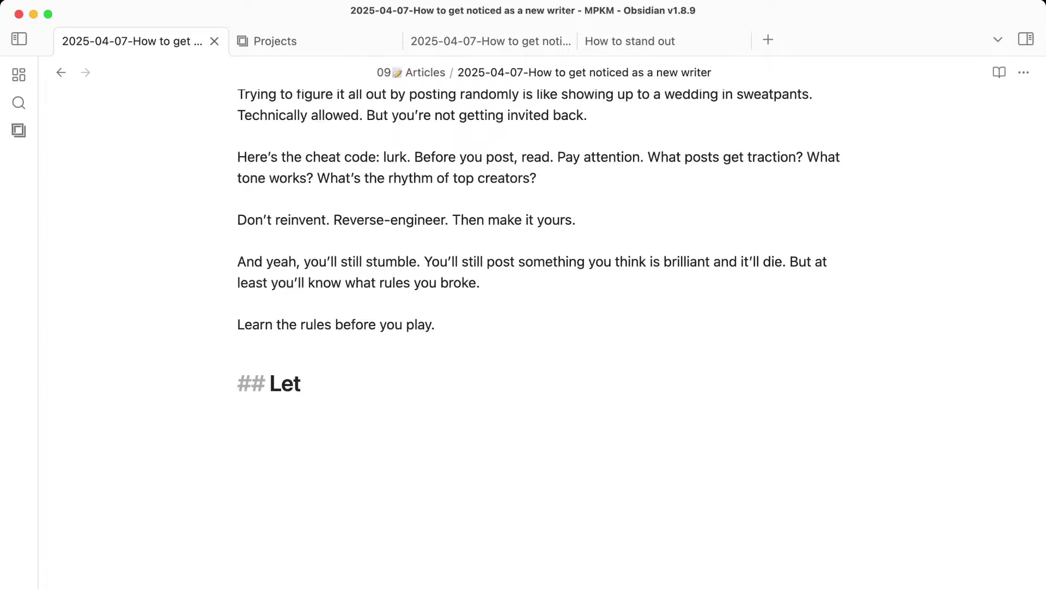
pyautogui.press('BackSpace')
pyautogui.press('BackSpace')
pyautogui.press('BackSpace')
pyautogui.write('Final words')
pyautogui.press('Return')
# Paste the conclusion as plain text under "Final words" and put "Even fewer write stuff people remember." in its own paragraph.
pyautogui.write('Everyone says they want to be a writer.    Few actually write. Even fewer write stuff people remember.')
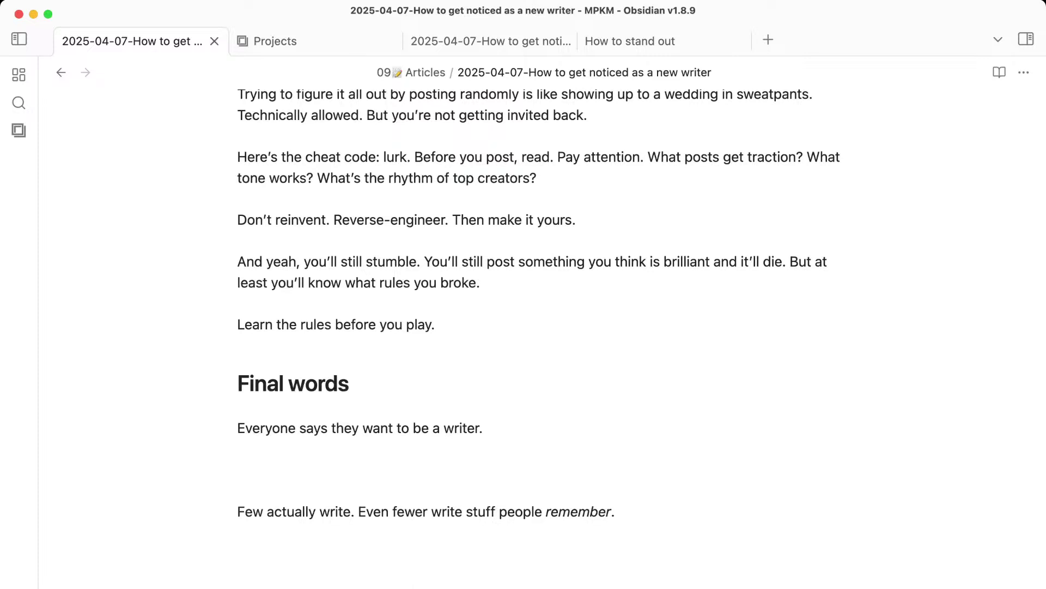
pyautogui.press('super+z')
pyautogui.press('super+shift+v')
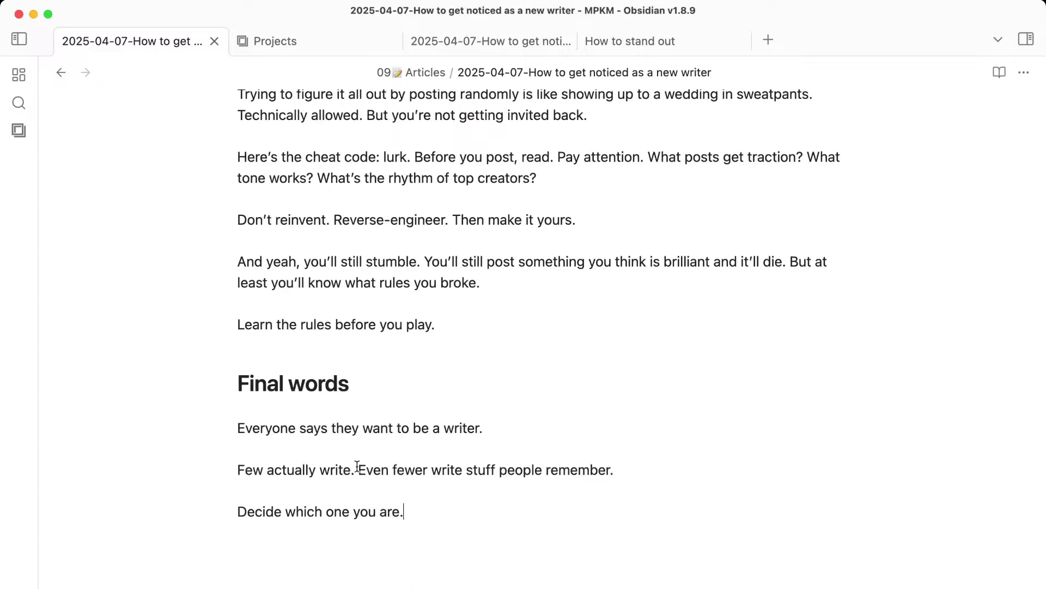
pyautogui.press('Return')
pyautogui.press('Return')
pyautogui.scroll(-3, 448, 459)
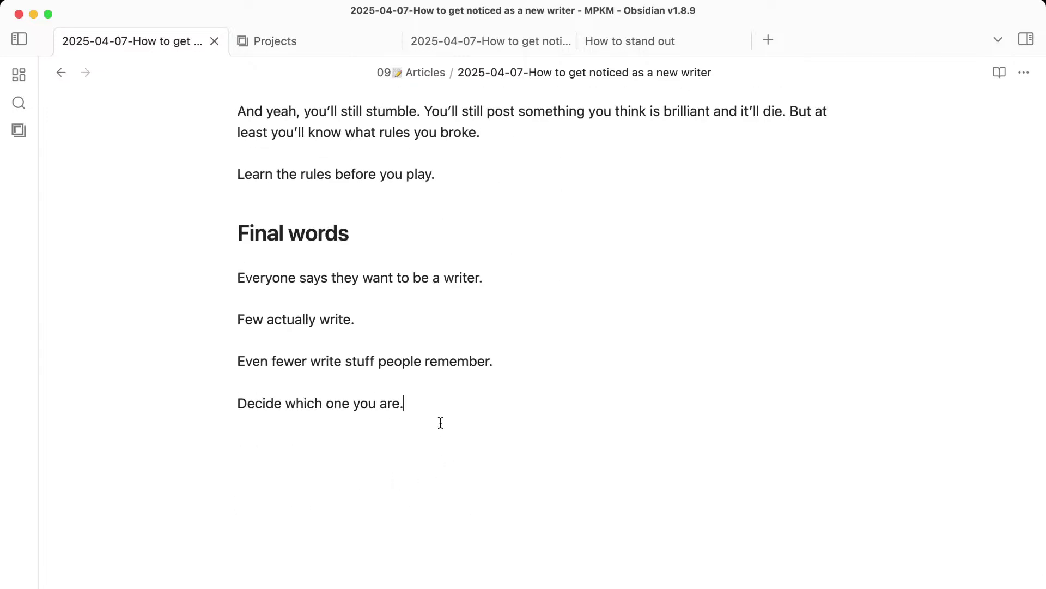
# Copy "How to get noticed as a new writer" from the note's title, without the date.
pyautogui.scroll(20, 436, 416)
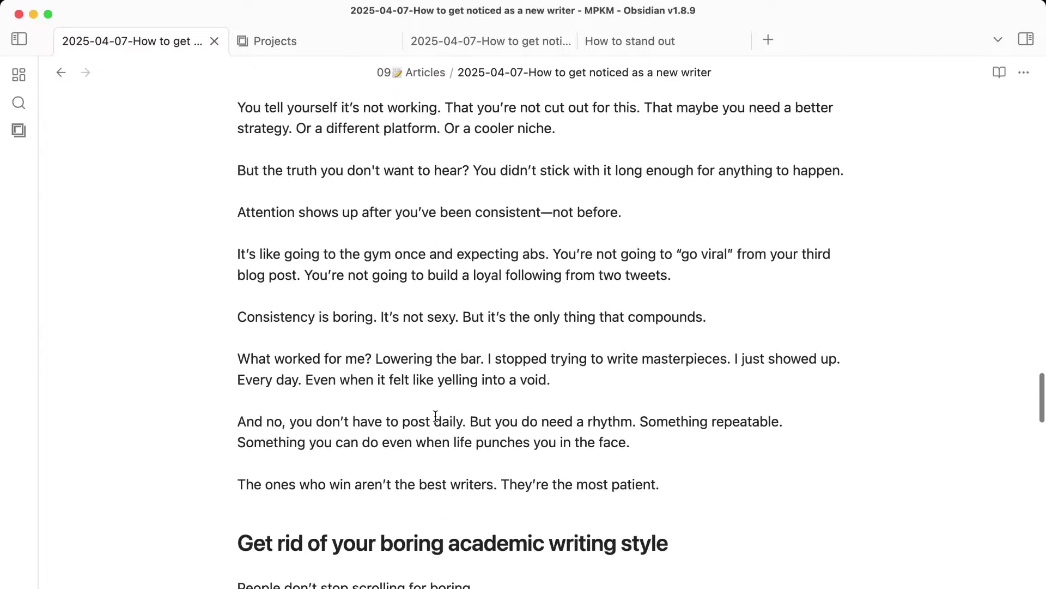
pyautogui.scroll(12, 435, 415)
pyautogui.scroll(-6, 436, 416)
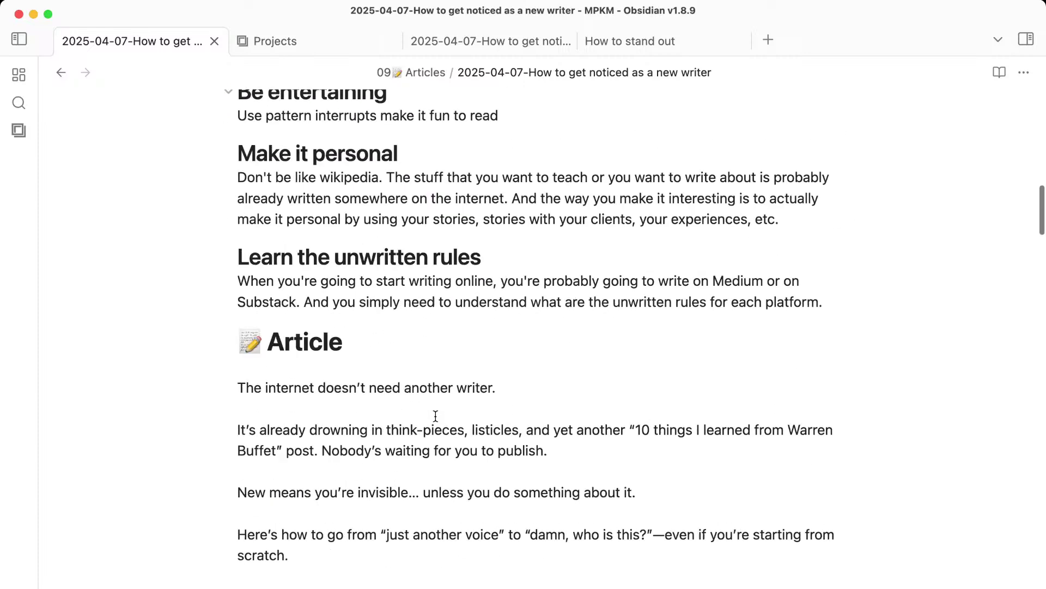
pyautogui.scroll(15, 280, 319)
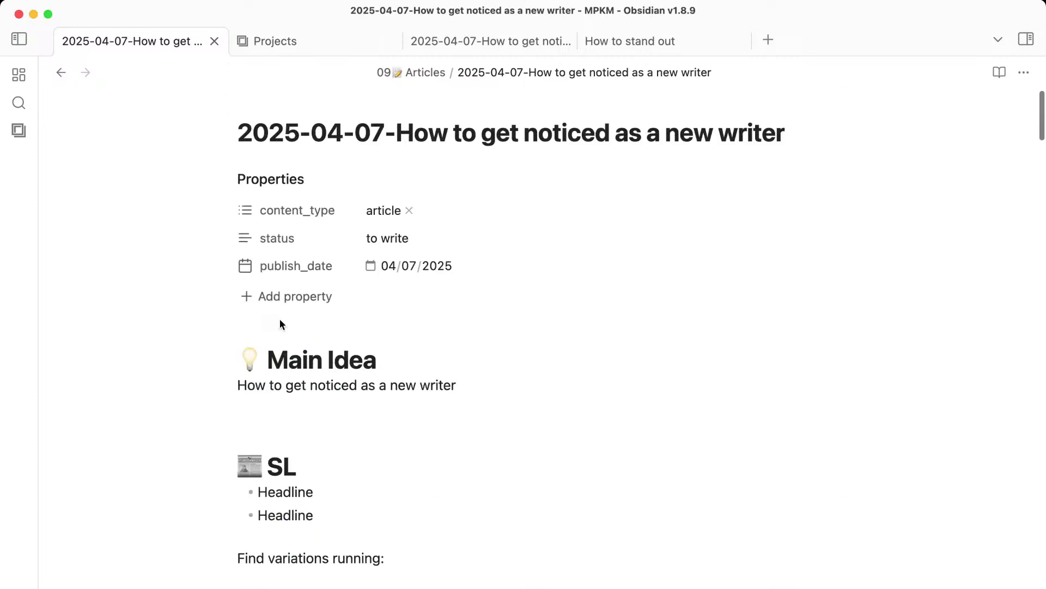
pyautogui.moveTo(396, 136); pyautogui.dragTo(820, 132)
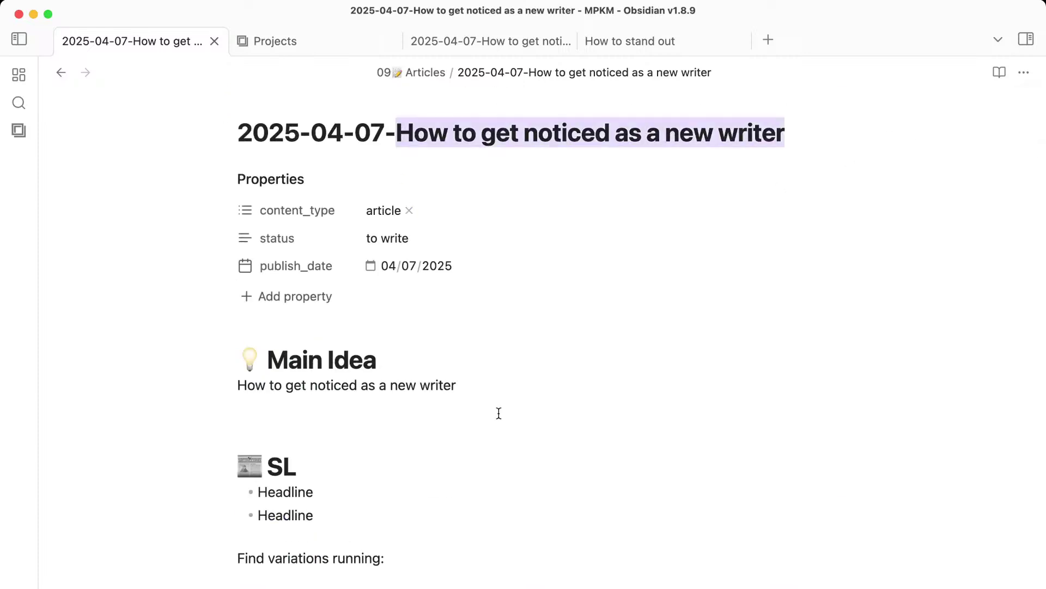
pyautogui.scroll(-4, 499, 413)
pyautogui.scroll(3, 599, 294)
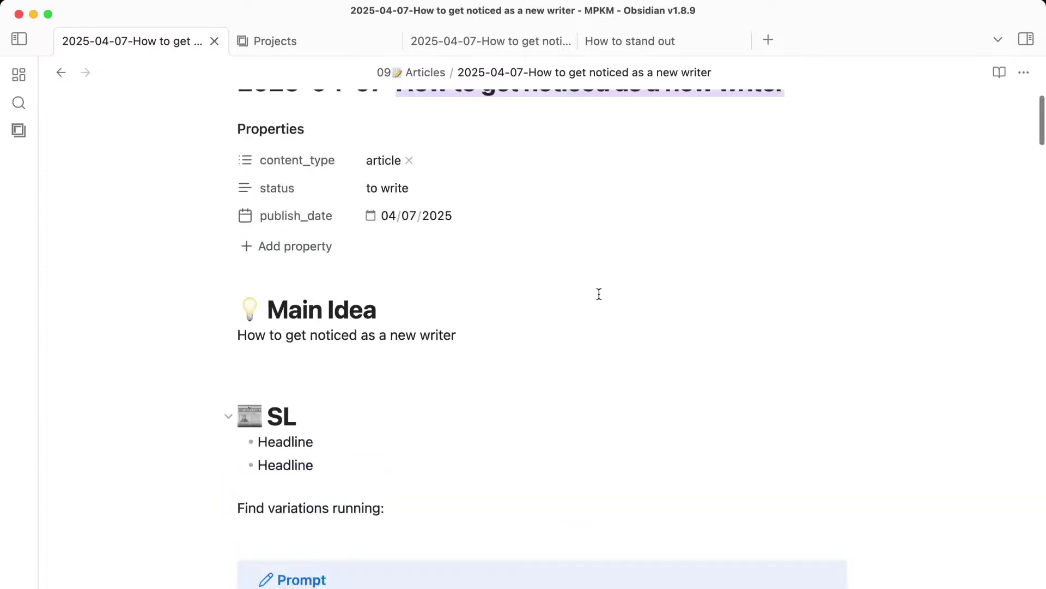
pyautogui.scroll(2, 599, 294)
# Ask ChatGPT for 10 variations below 60 characters of the headline "How to get noticed as a new writer" in direct & blunt style.
pyautogui.press('super+Tab')
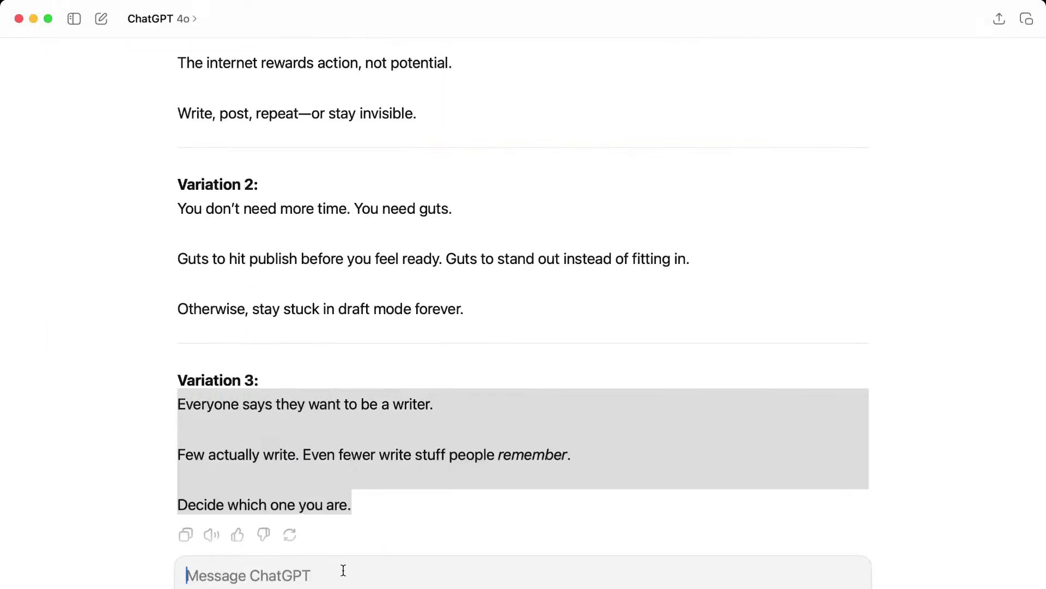
pyautogui.write('$p')
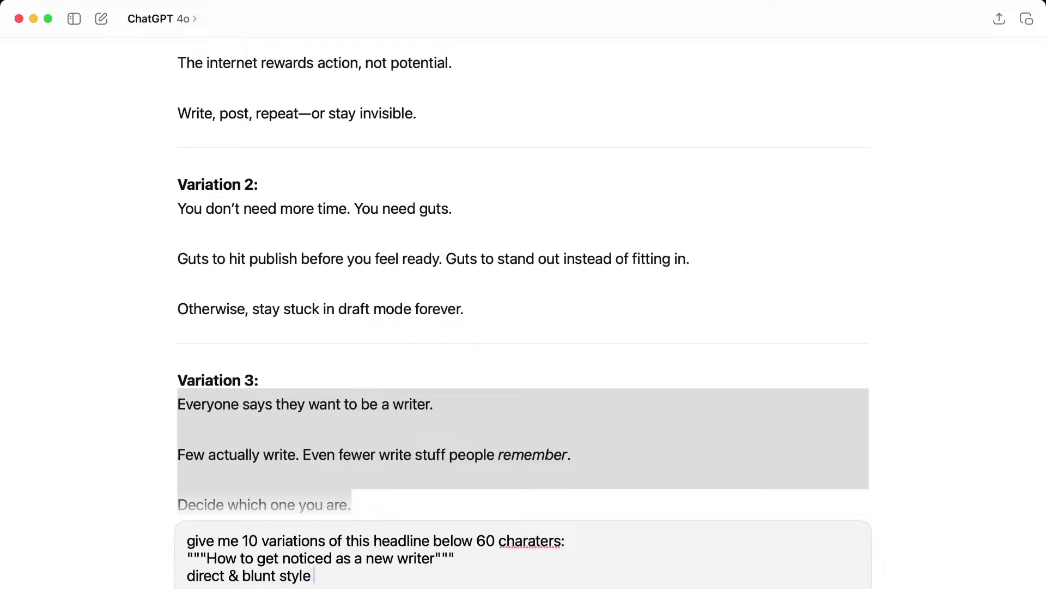
pyautogui.press('Return')
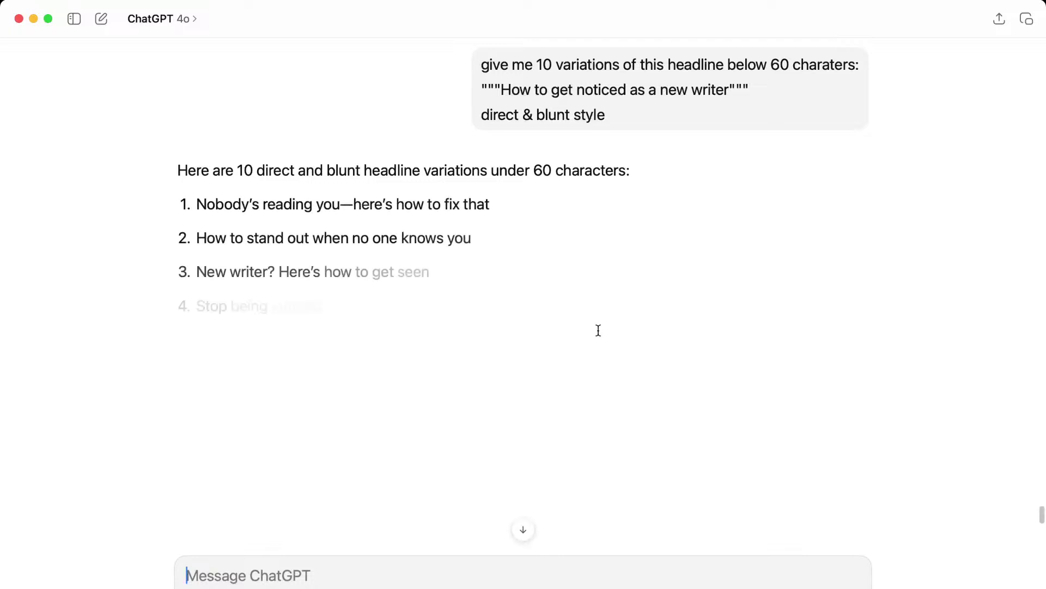
# Copy ChatGPT's third headline, "New writer? Here's how to get seen", over the first "Headline" placeholder under SL in Obsidian.
pyautogui.moveTo(193, 270); pyautogui.dragTo(499, 419)
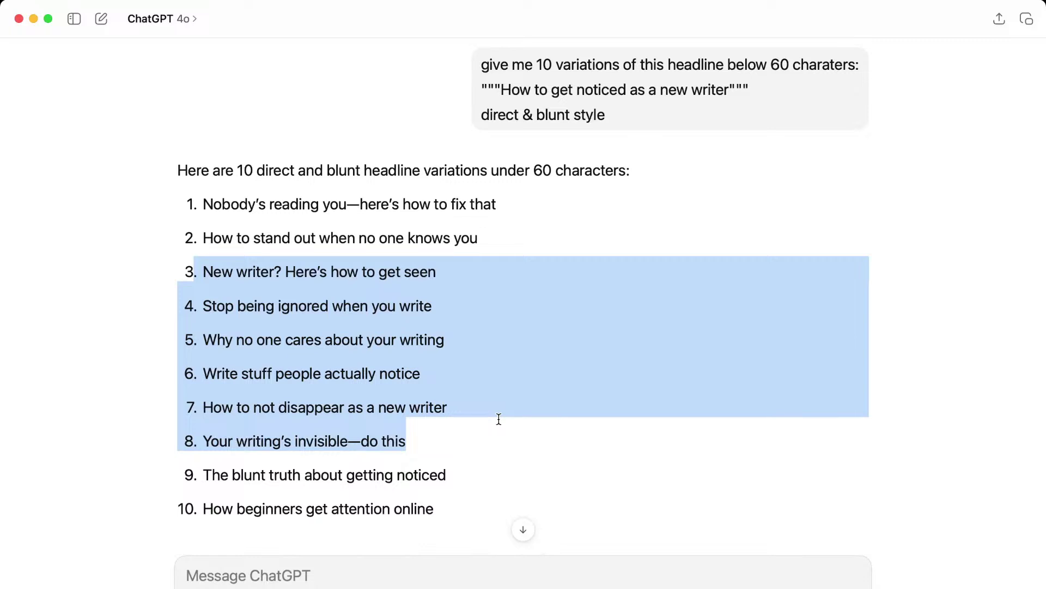
pyautogui.click(499, 418)
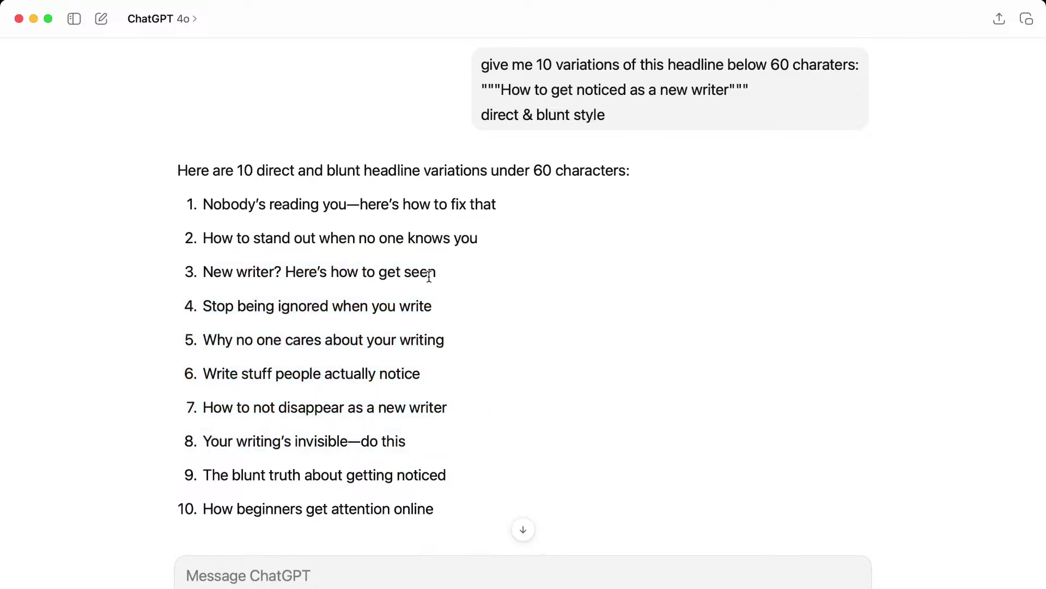
pyautogui.moveTo(441, 273); pyautogui.dragTo(206, 272)
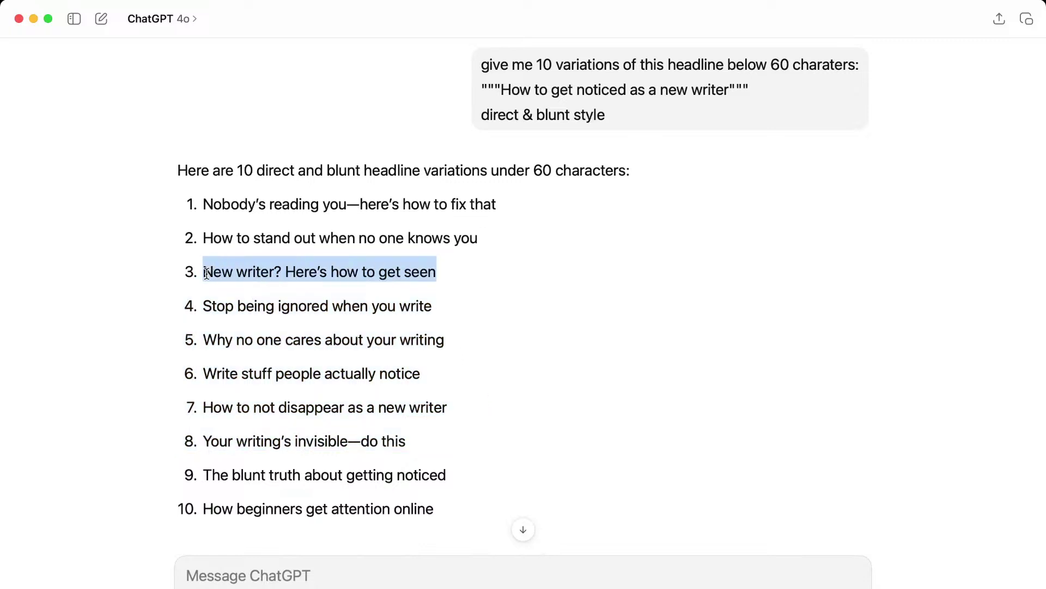
pyautogui.click(454, 520)
pyautogui.press('super+Tab')
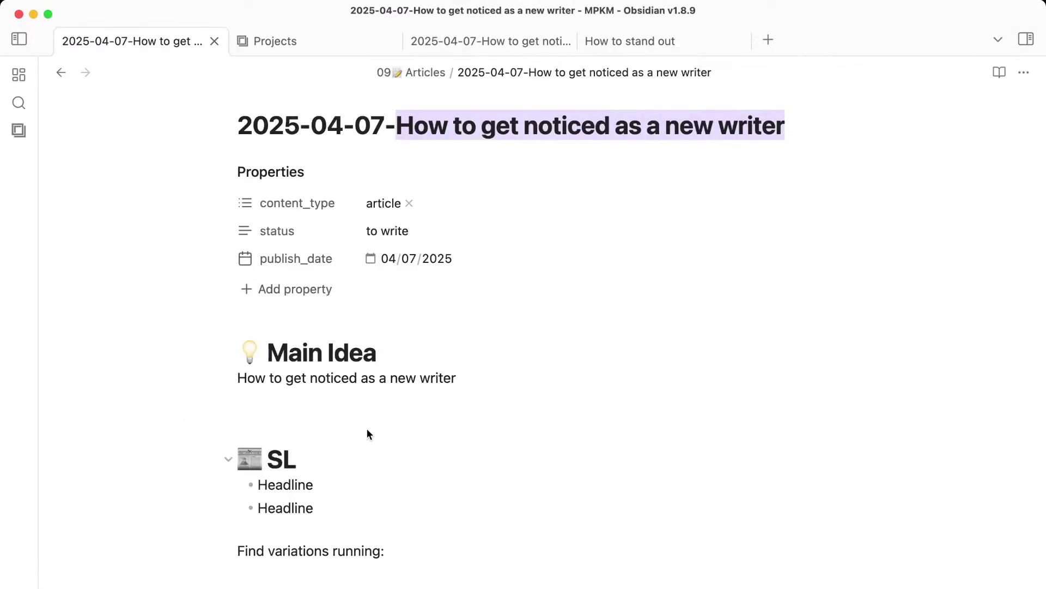
pyautogui.moveTo(314, 485); pyautogui.dragTo(257, 485)
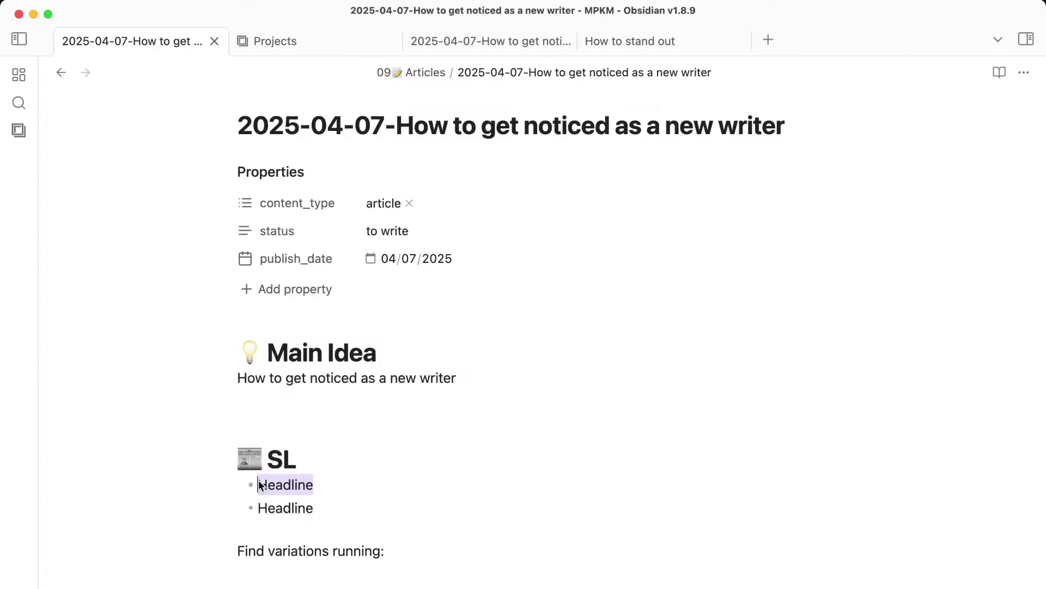
pyautogui.write('3. New writer? Here’s how to get seen')
# Copy ChatGPT's tenth headline, "How beginners get attention online", over the remaining "Headline" placeholder under SL in Obsidian.
pyautogui.press('super+Tab')
pyautogui.moveTo(442, 509); pyautogui.dragTo(201, 507)
pyautogui.press('super+Tab')
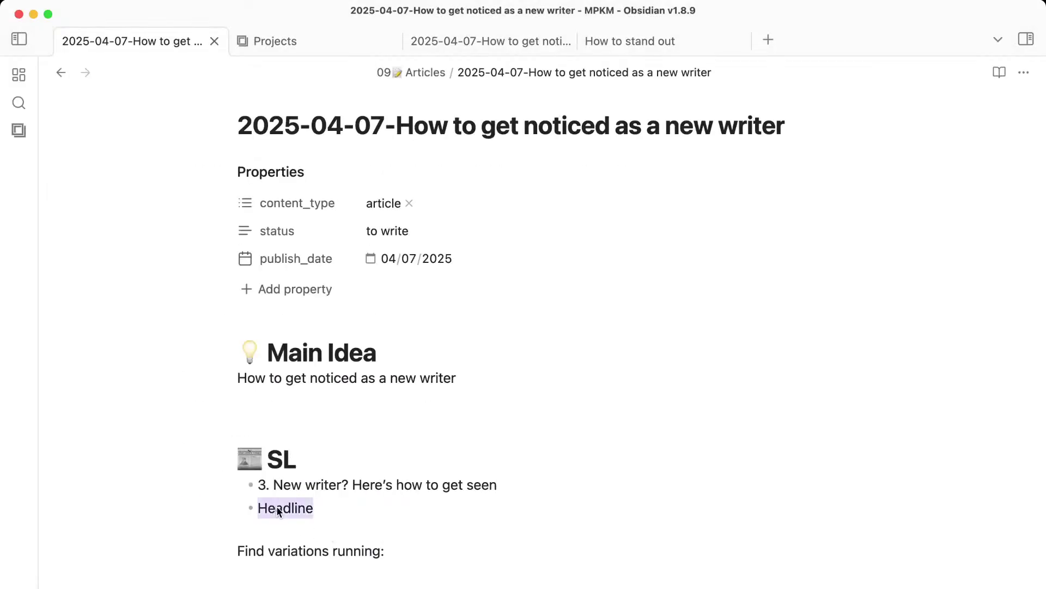
pyautogui.write('10. How beginners get attention online')
# Copy "How to get noticed & stand out (as a complete new writer)" from the Outline section into a third bullet under SL.
pyautogui.scroll(-12, 433, 521)
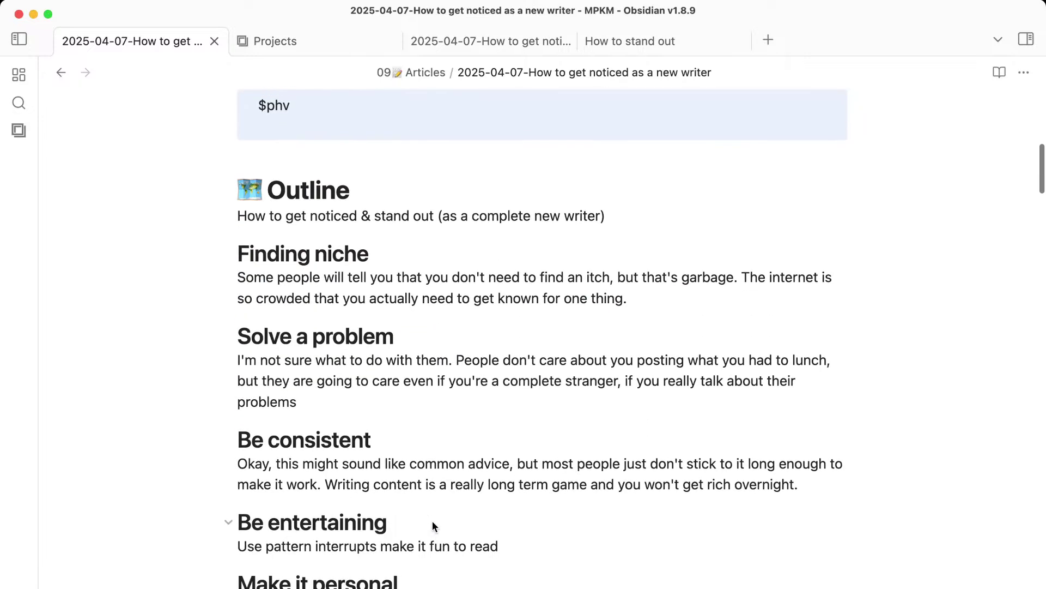
pyautogui.tripleClick(405, 206)
pyautogui.press('super+c')
pyautogui.scroll(5, 404, 229)
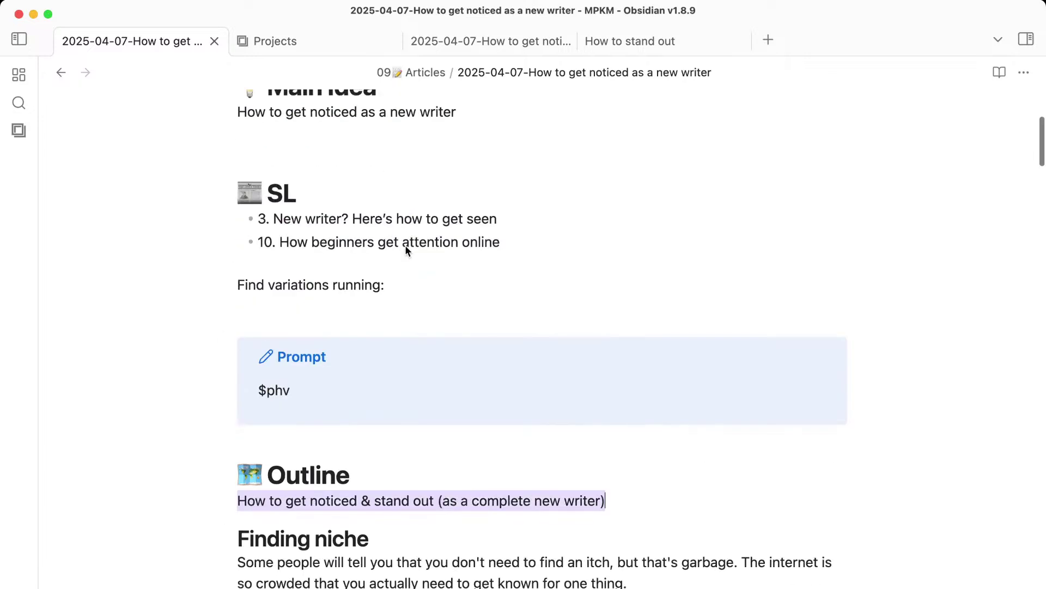
pyautogui.click(534, 235)
pyautogui.press('Return')
pyautogui.press('super+v')
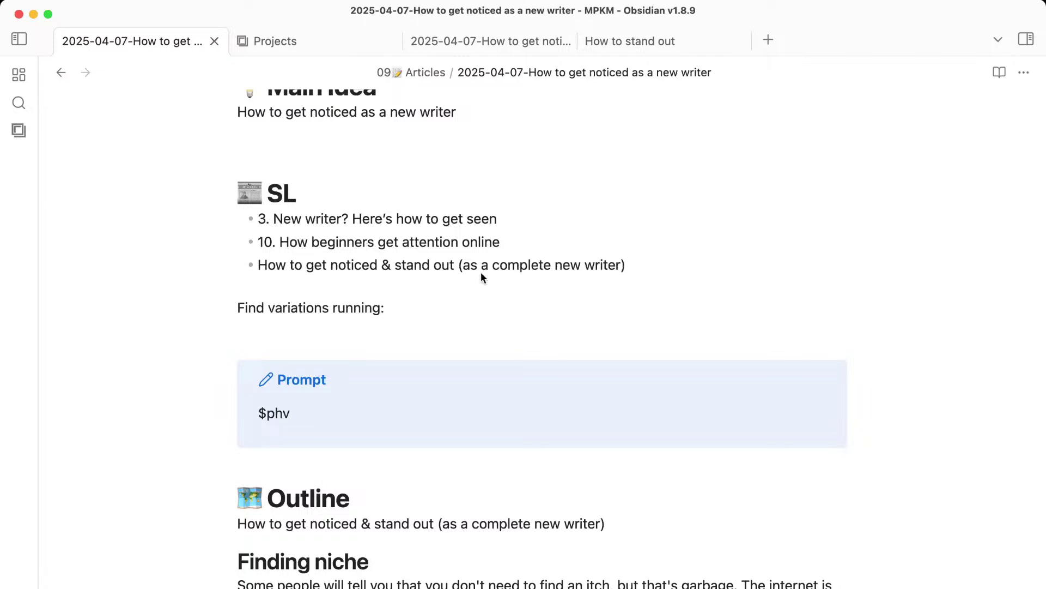
# Remove the "10." and "3." numbering from the first two headline bullets under SL.
pyautogui.click(280, 241)
pyautogui.press('BackSpace')
pyautogui.press('BackSpace')
pyautogui.press('BackSpace')
pyautogui.press('BackSpace')
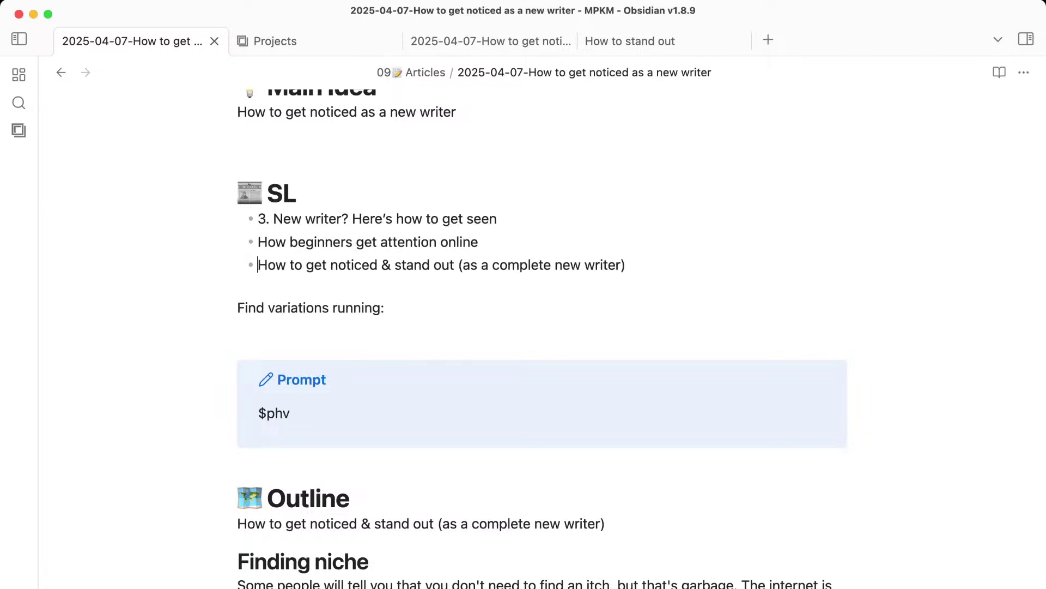
pyautogui.press('BackSpace')
pyautogui.press('BackSpace')
pyautogui.press('BackSpace')
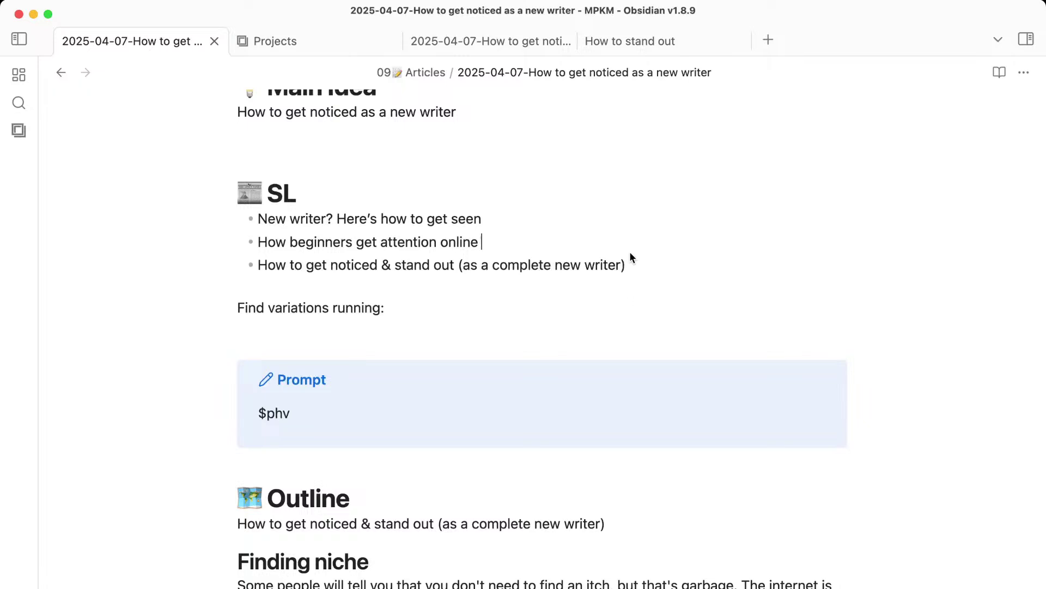
pyautogui.moveTo(258, 265); pyautogui.dragTo(419, 263)
pyautogui.click(419, 263)
pyautogui.moveTo(1042, 518)
pyautogui.scroll(5, 366, 319)
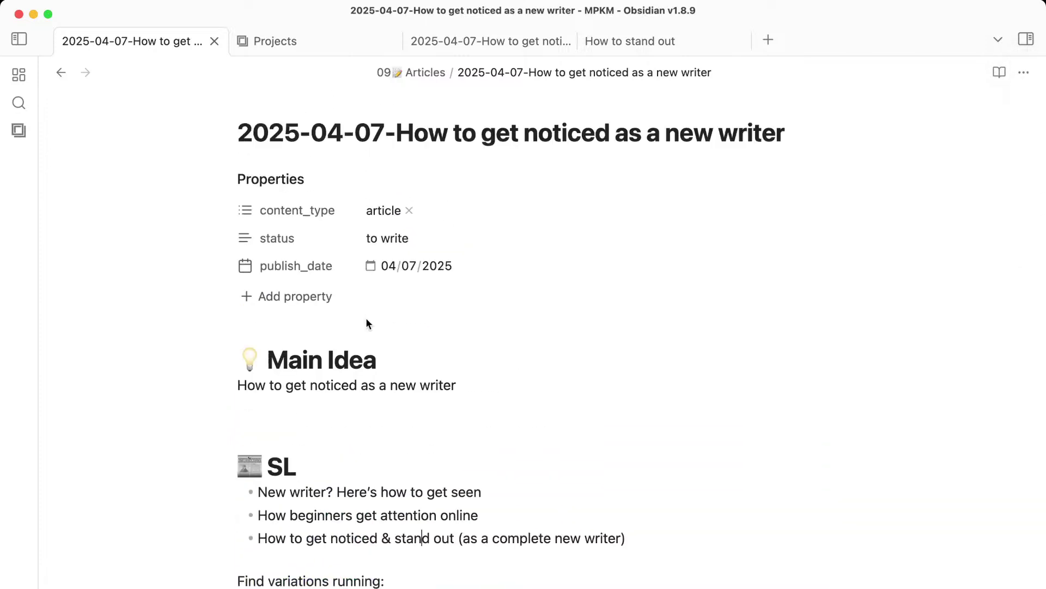
# Search the Noun Project for "stand out" icons in the web browser.
pyautogui.hotkey('alt', 'space')
pyautogui.write('noun')
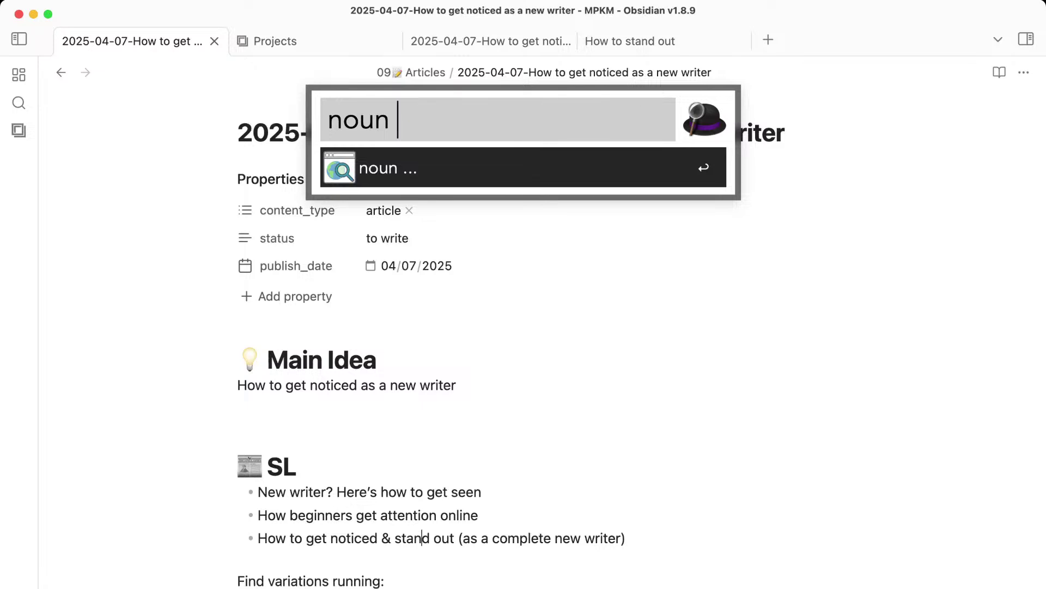
pyautogui.write('stand out')
pyautogui.press('Return')
# Find the thumbnail-articles.psd file and reveal it in the ARTICLE THUMBNAILS folder.
pyautogui.hotkey('alt', 'space')
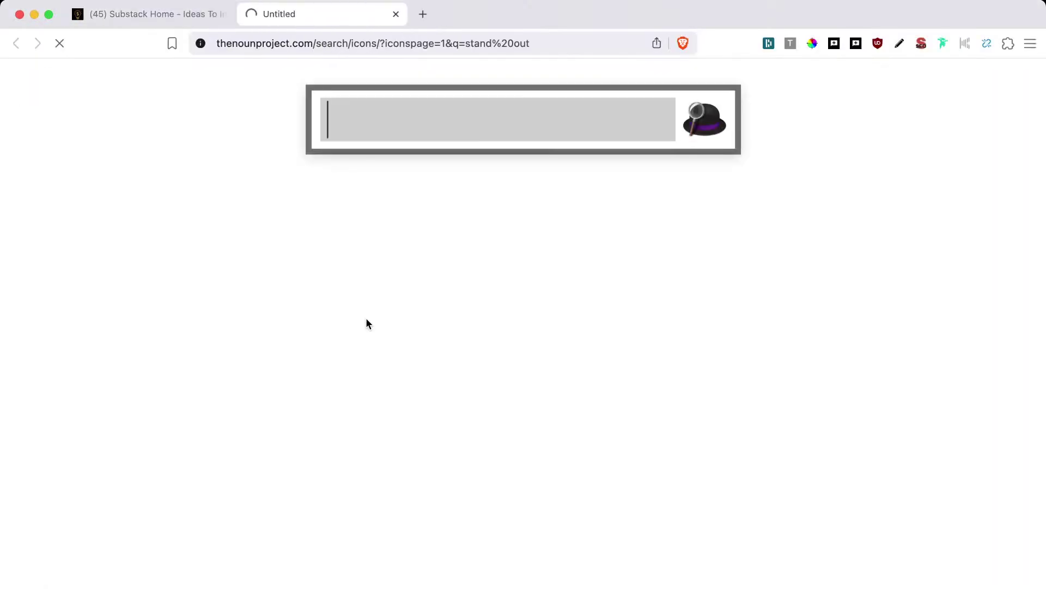
pyautogui.write('find ')
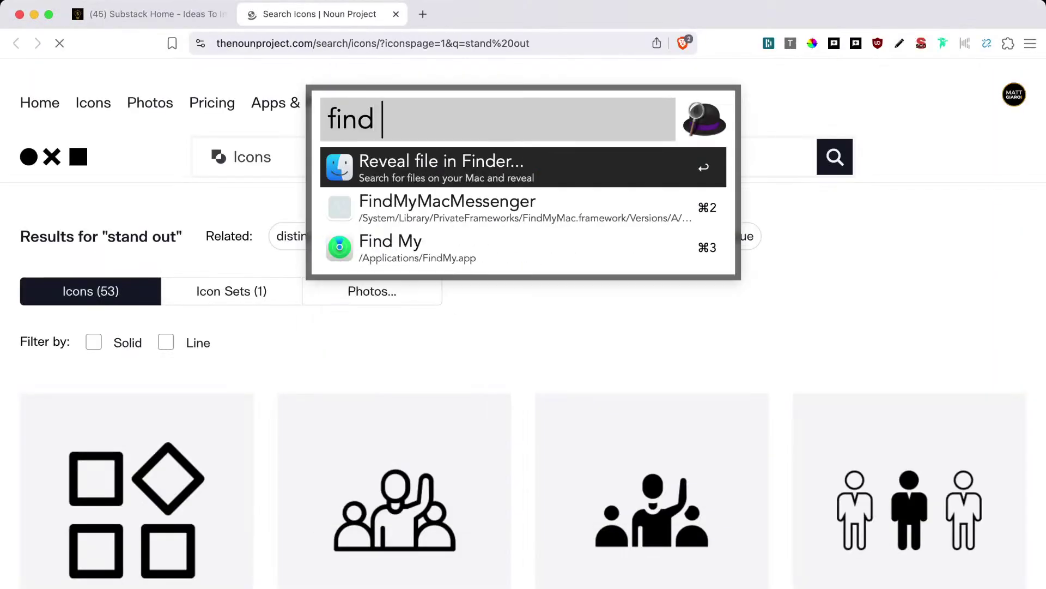
pyautogui.write('thumbnail arti')
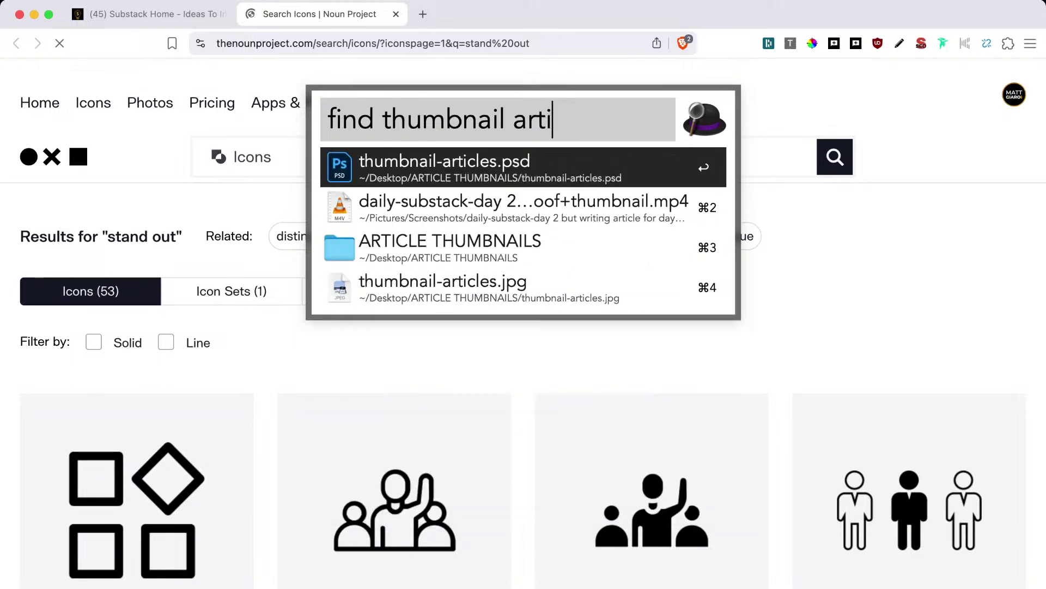
pyautogui.press('Return')
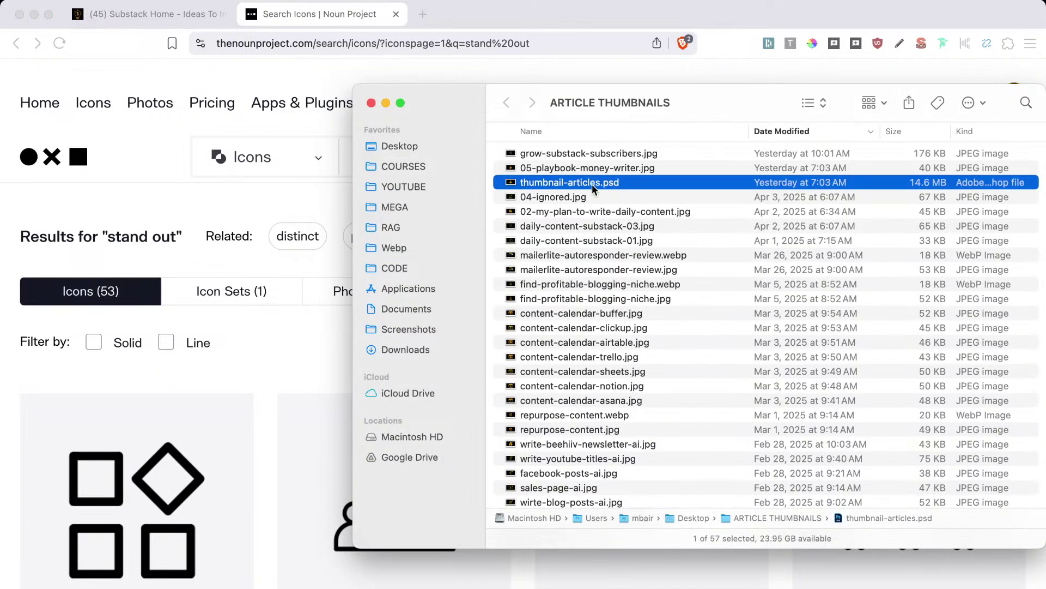
# Download the icon of five circles with two arrows pointing at the filled one as a PNG into Downloads.
pyautogui.click(335, 20)
pyautogui.scroll(-5, 590, 441)
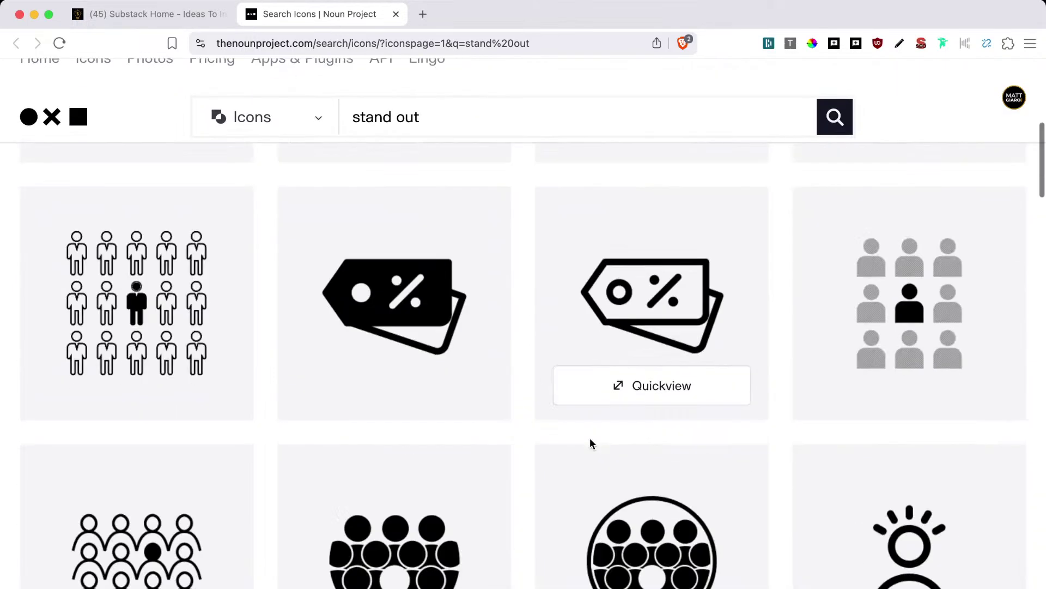
pyautogui.scroll(-8, 592, 444)
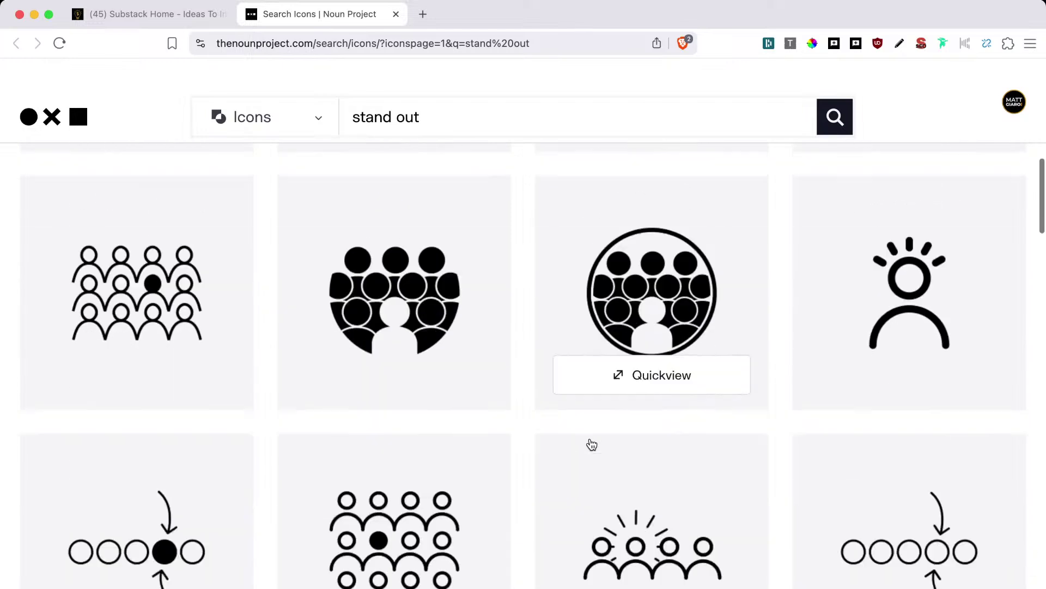
pyautogui.scroll(-3, 592, 444)
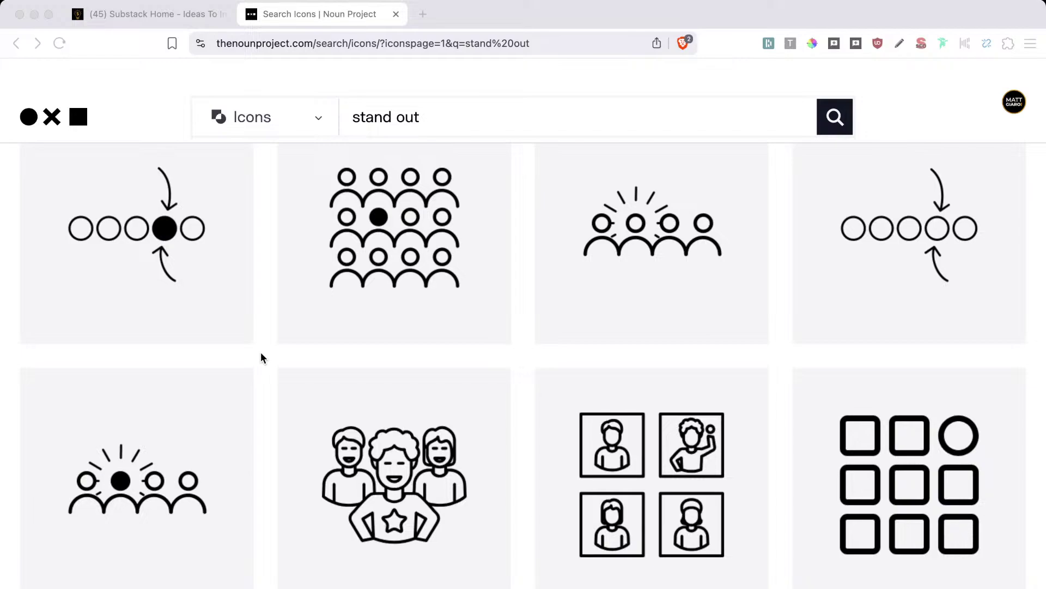
pyautogui.press('super+Tab')
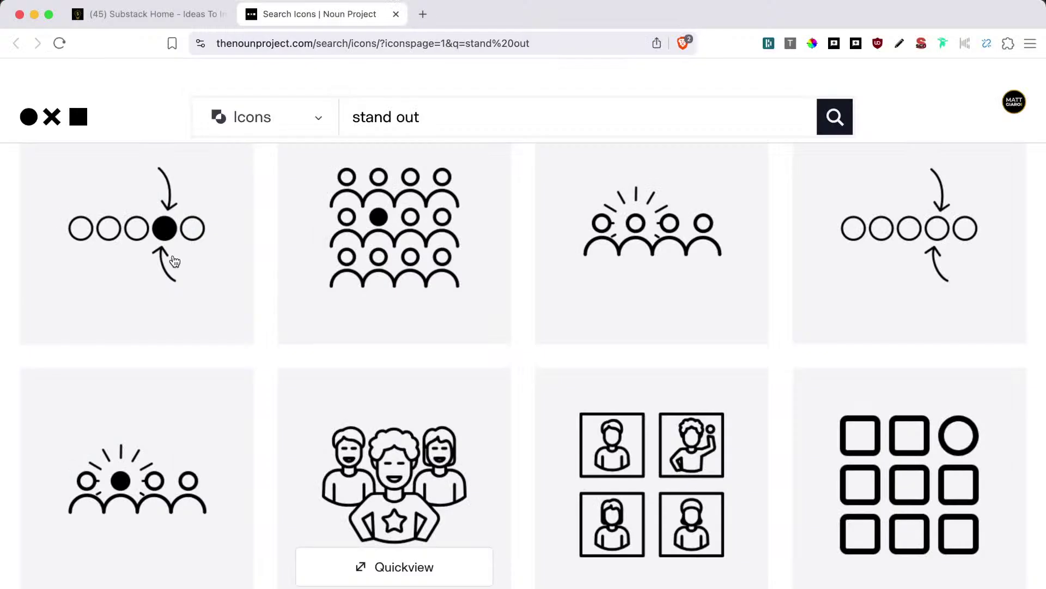
pyautogui.click(163, 235)
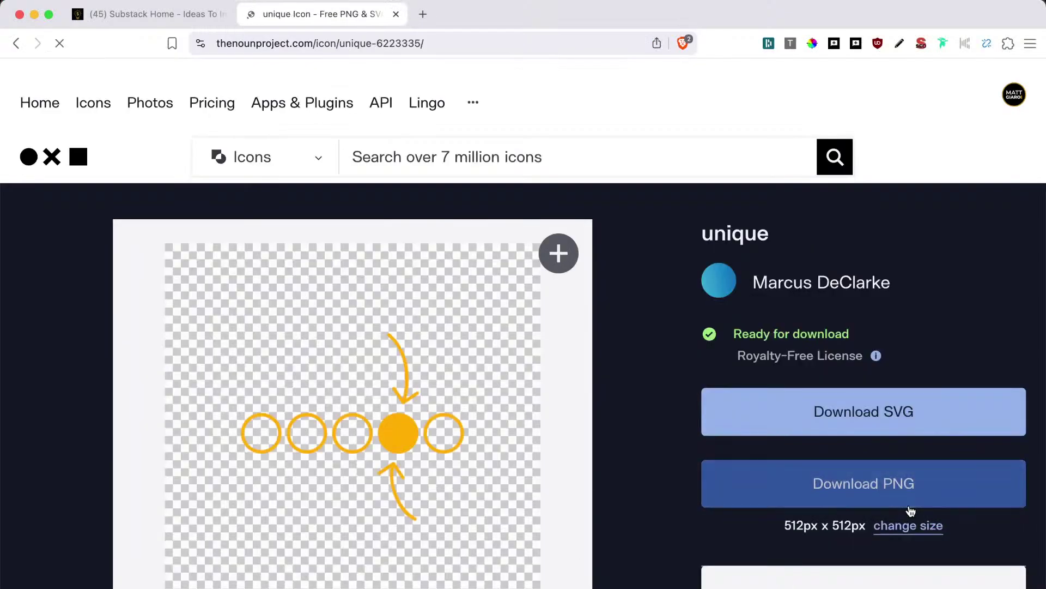
pyautogui.click(906, 500)
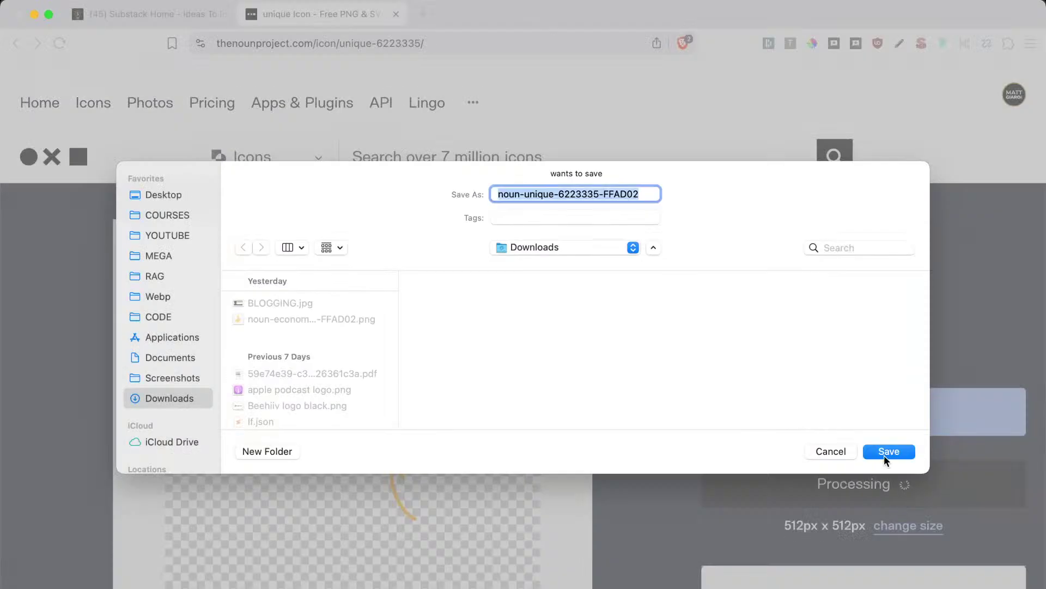
pyautogui.click(887, 453)
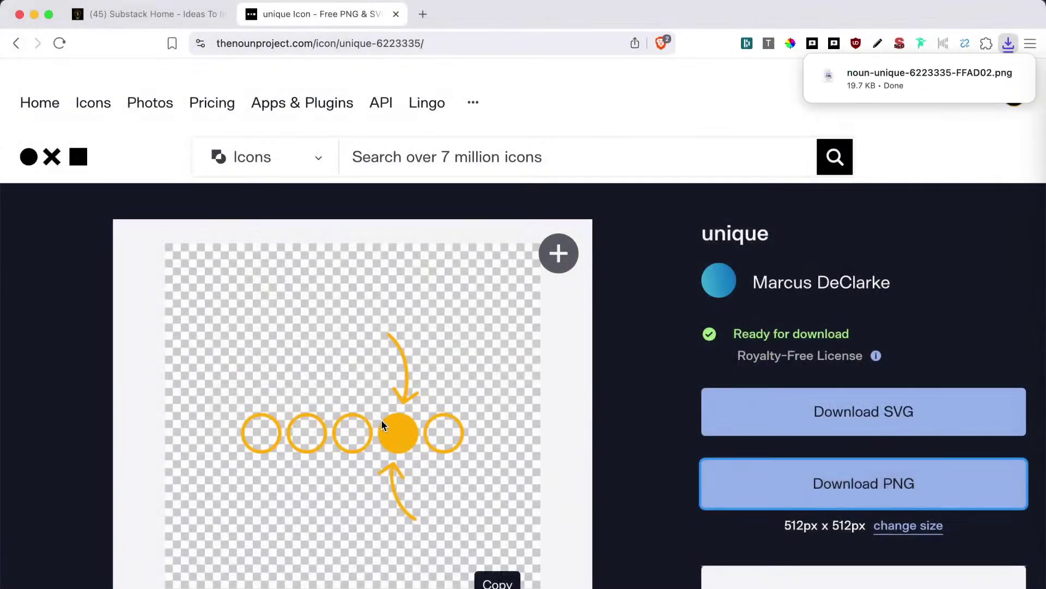
# Go back to the "stand out" results and look through the remaining icons for other thumbnail ideas.
pyautogui.click(17, 43)
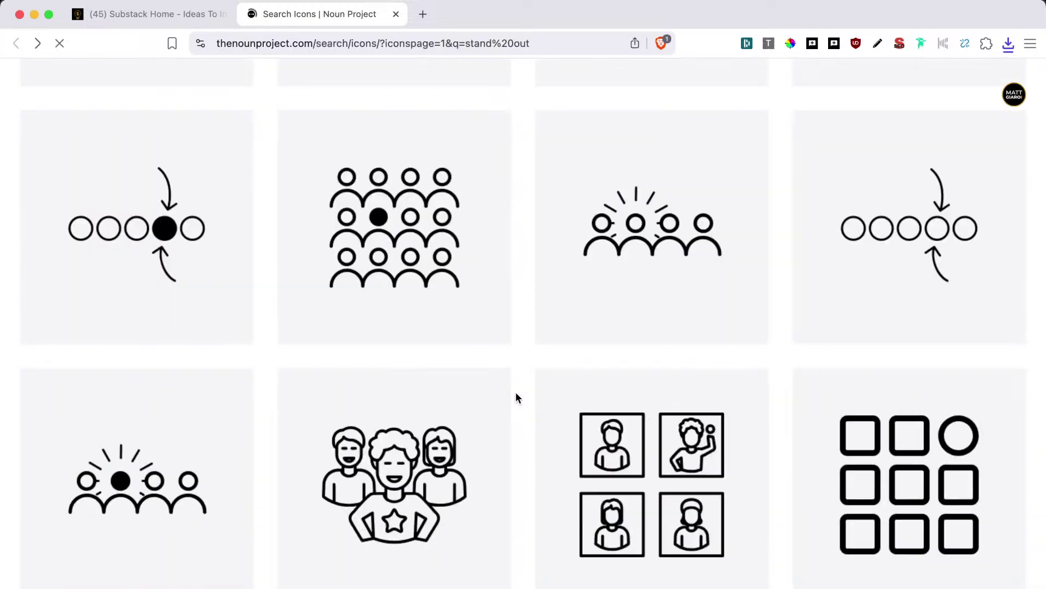
pyautogui.scroll(-5, 511, 384)
pyautogui.scroll(-6, 510, 382)
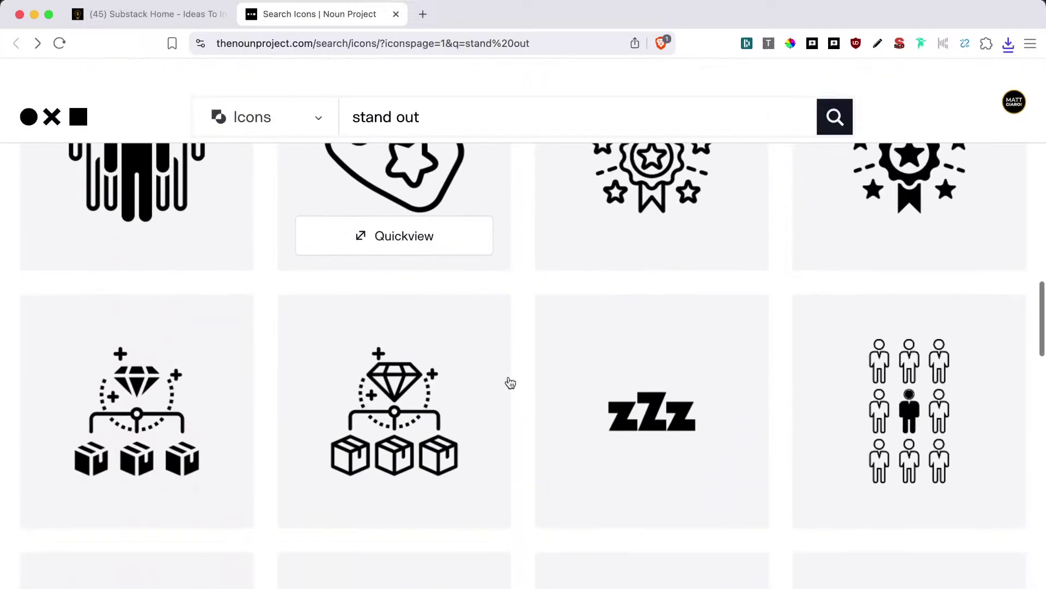
pyautogui.scroll(-5, 509, 382)
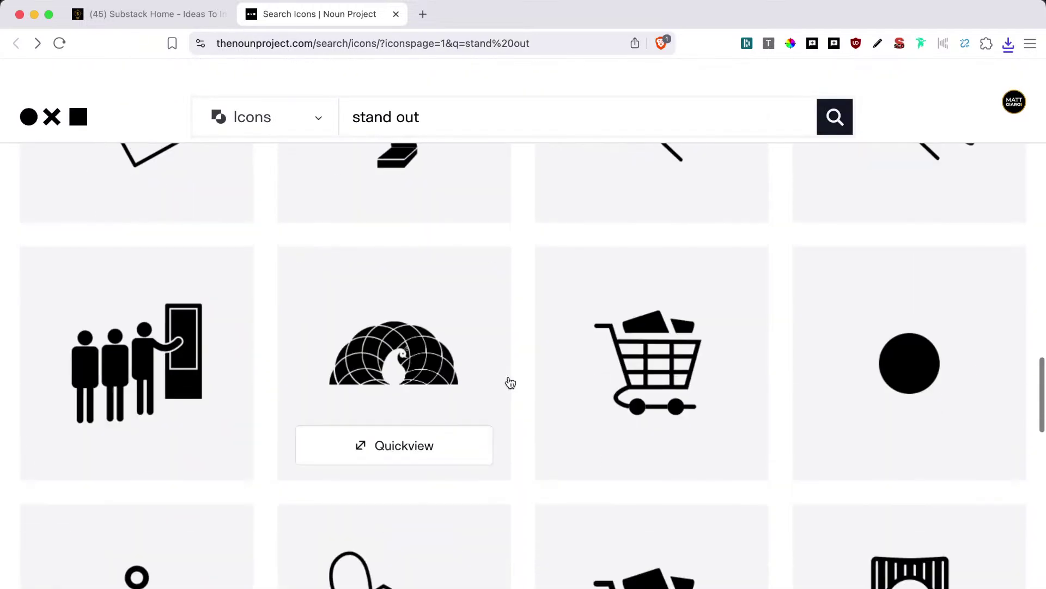
pyautogui.scroll(-5, 509, 382)
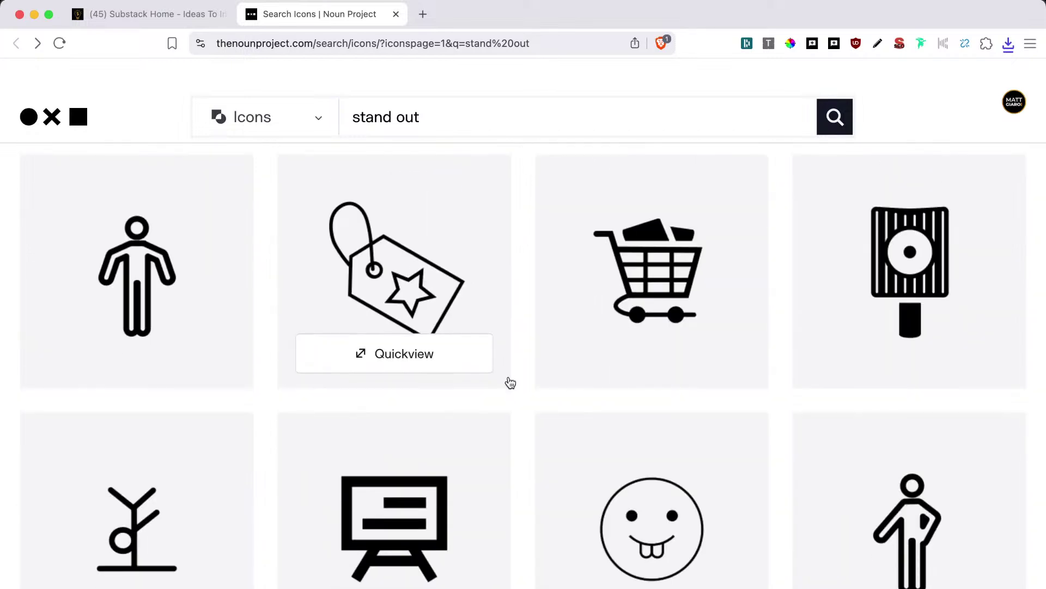
pyautogui.scroll(-8, 511, 383)
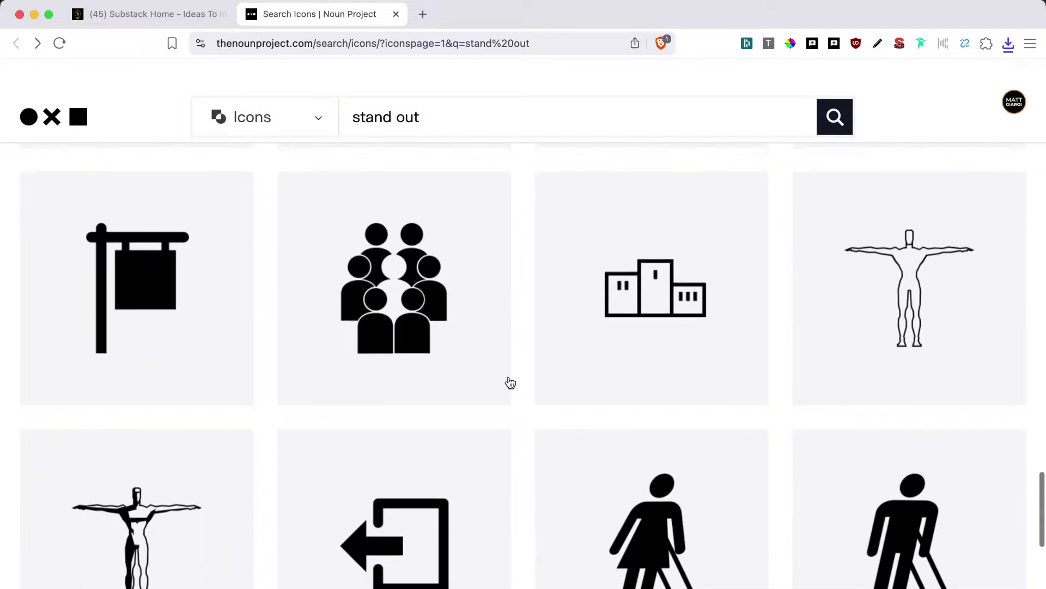
pyautogui.scroll(-10, 511, 382)
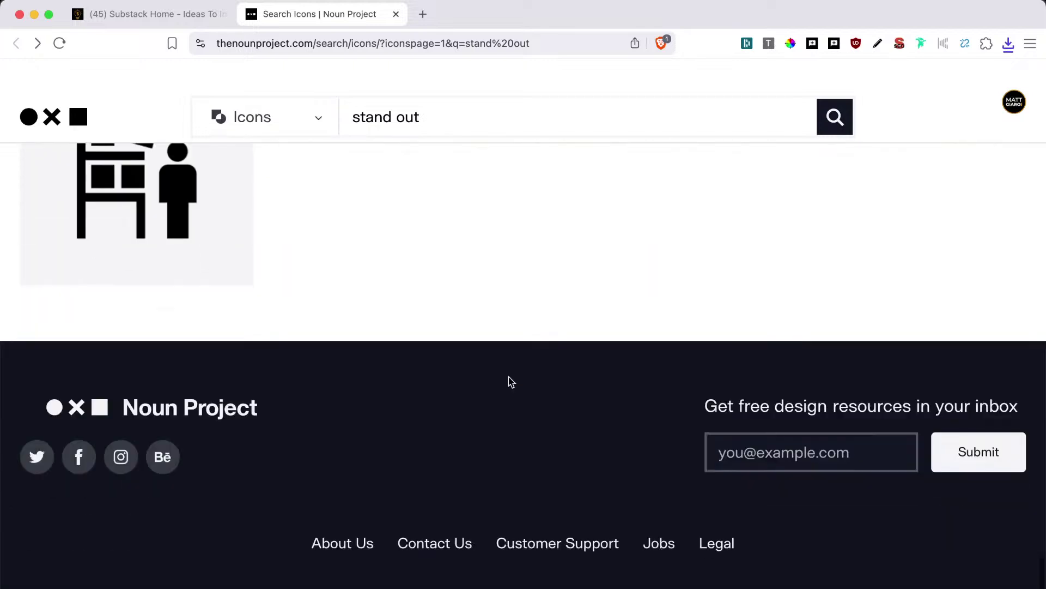
pyautogui.scroll(15, 511, 382)
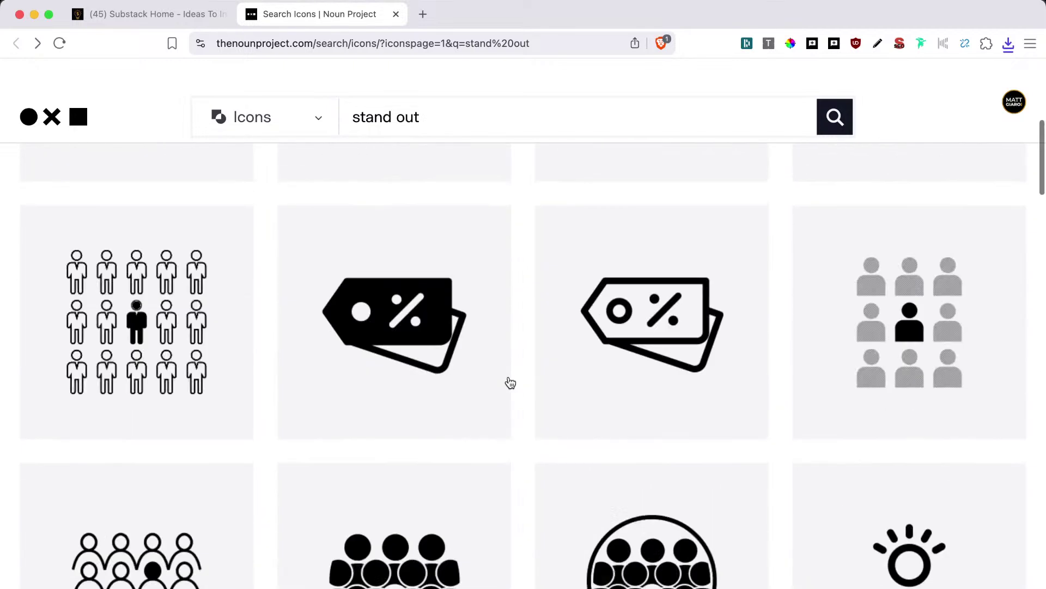
pyautogui.scroll(5, 511, 383)
# Open the related term "distinct" and look through its icons.
pyautogui.click(361, 157)
pyautogui.press('super+a')
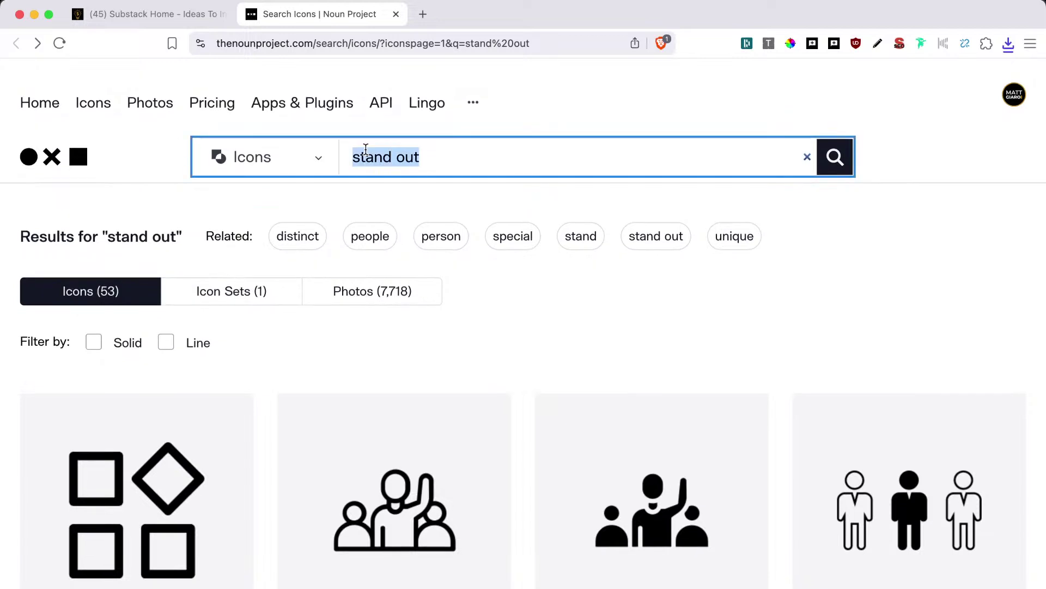
pyautogui.click(293, 243)
pyautogui.scroll(-5, 592, 431)
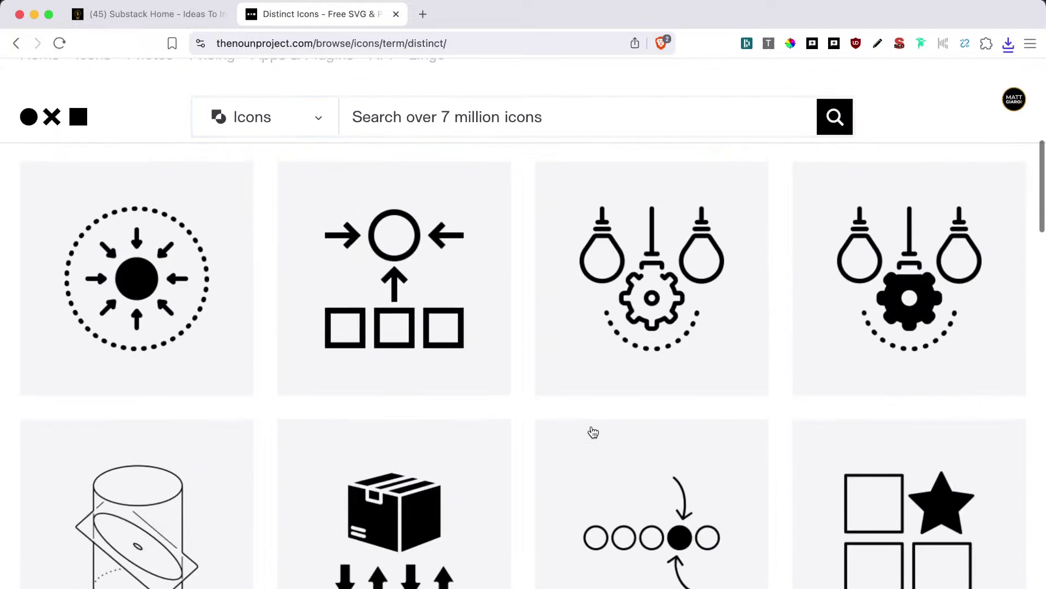
pyautogui.scroll(-8, 593, 433)
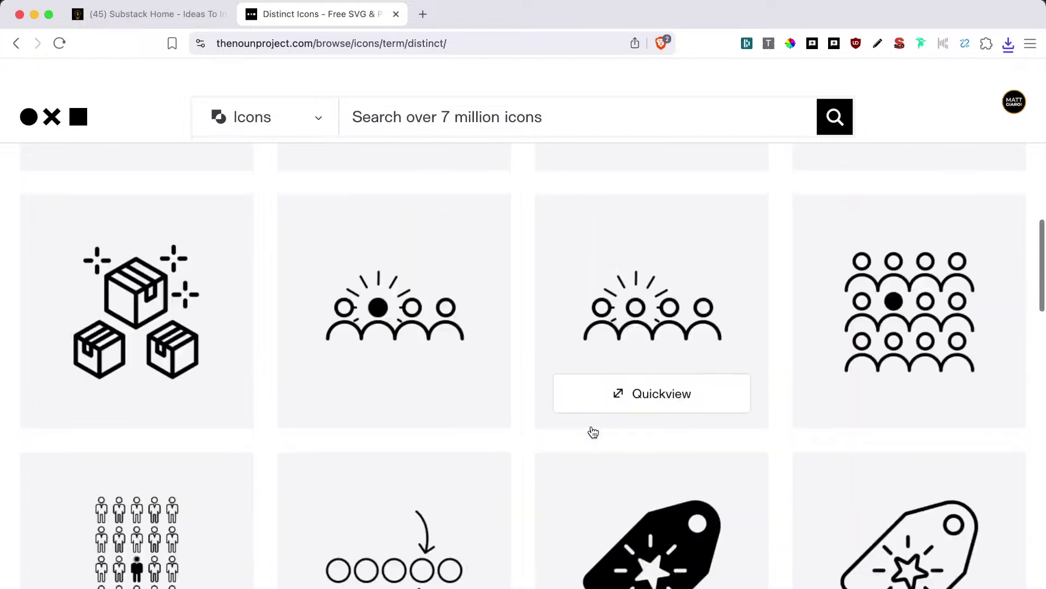
pyautogui.scroll(-15, 592, 433)
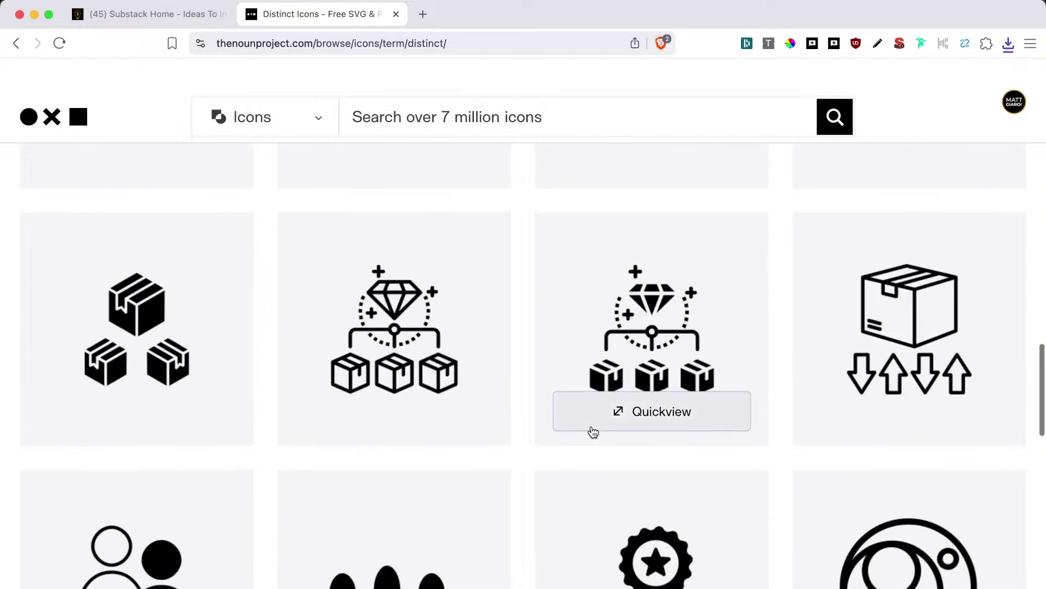
pyautogui.scroll(-5, 461, 436)
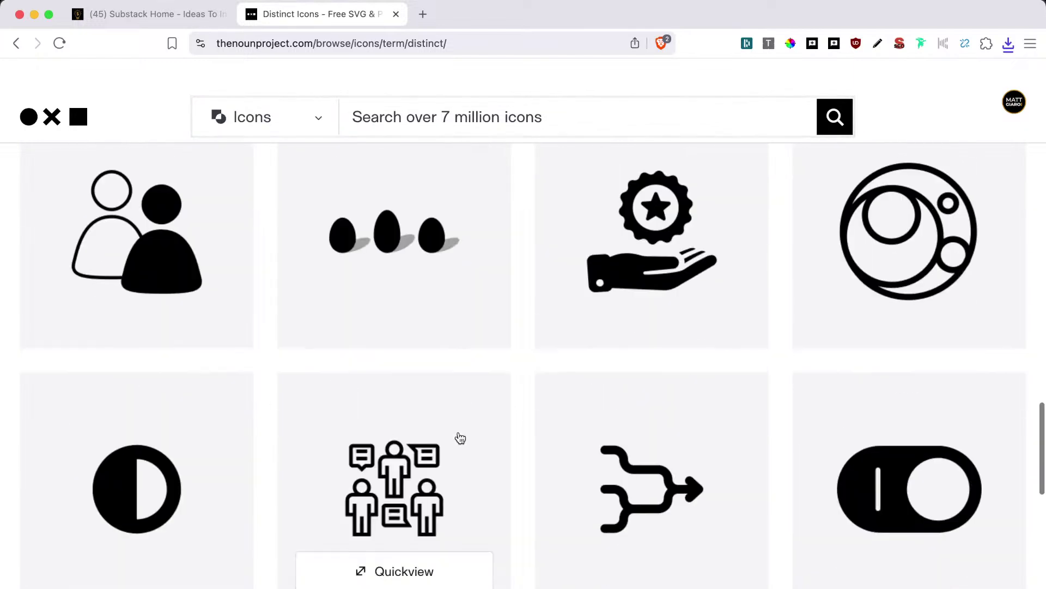
# Search the Noun Project icons for "spotlight".
pyautogui.click(418, 116)
pyautogui.write('sporl')
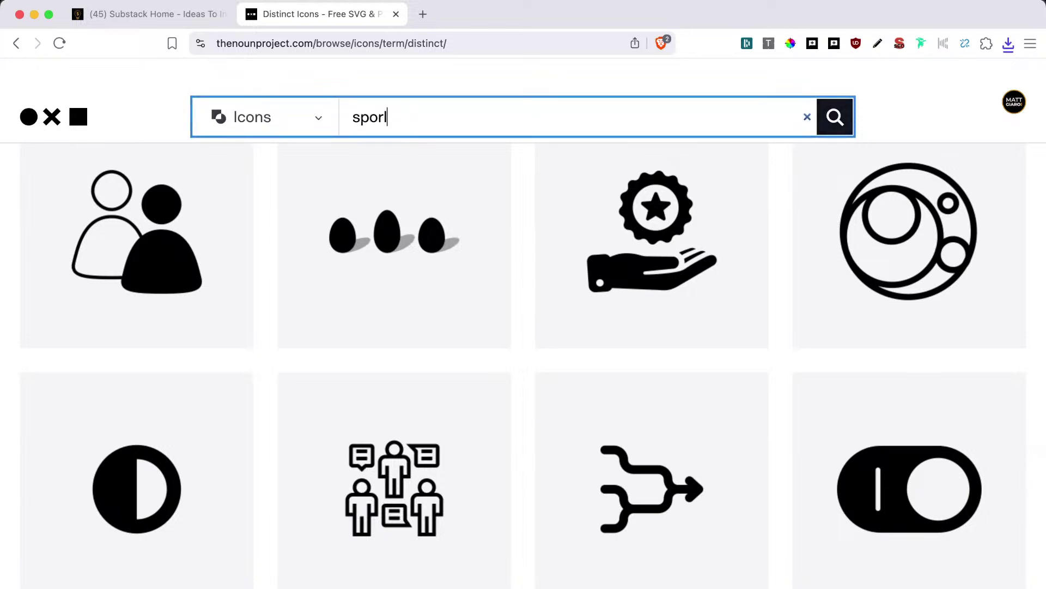
pyautogui.write('ig')
pyautogui.press('BackSpace')
pyautogui.press('BackSpace')
pyautogui.press('BackSpace')
pyautogui.write('tlig')
pyautogui.press('BackSpace')
pyautogui.press('BackSpace')
pyautogui.press('BackSpace')
pyautogui.press('BackSpace')
pyautogui.write('igh')
pyautogui.press('Return')
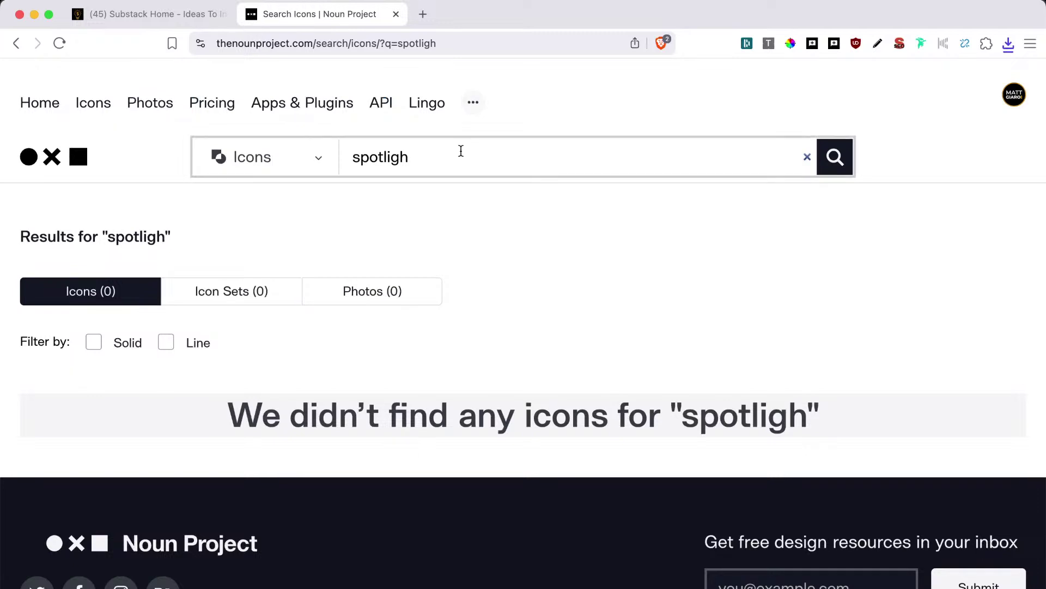
pyautogui.write('t')
pyautogui.press('Return')
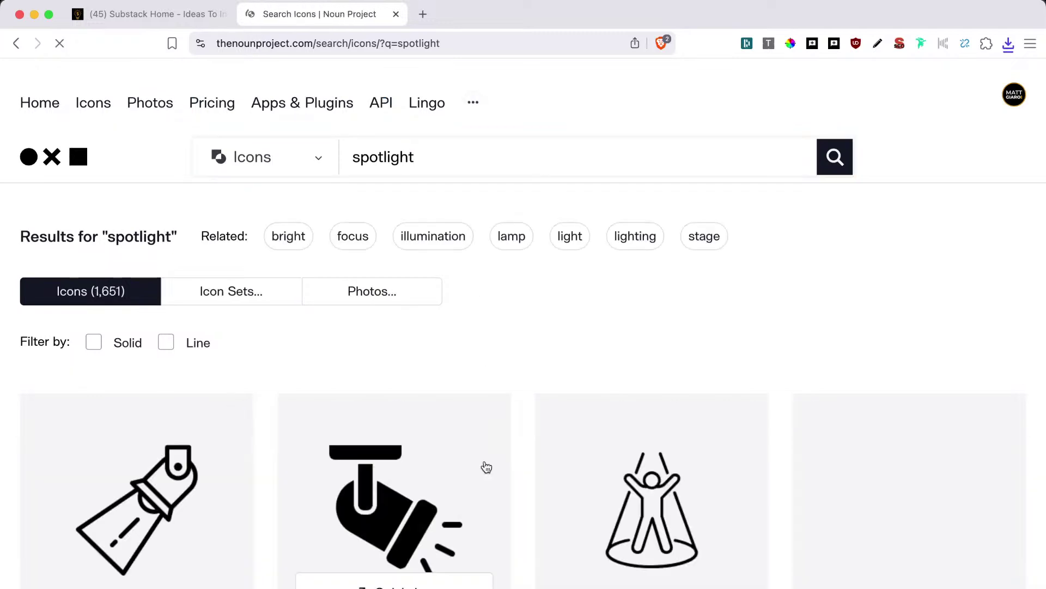
# Look through the "spotlight" icons for one that suits the article thumbnail.
pyautogui.scroll(-1, 487, 467)
pyautogui.scroll(-5, 487, 467)
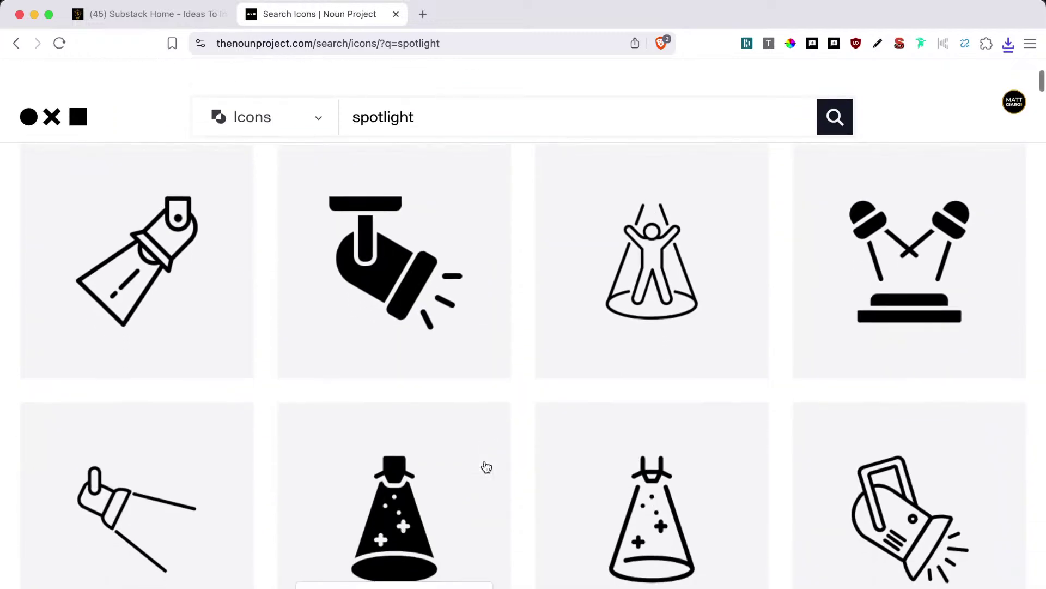
pyautogui.scroll(-5, 487, 467)
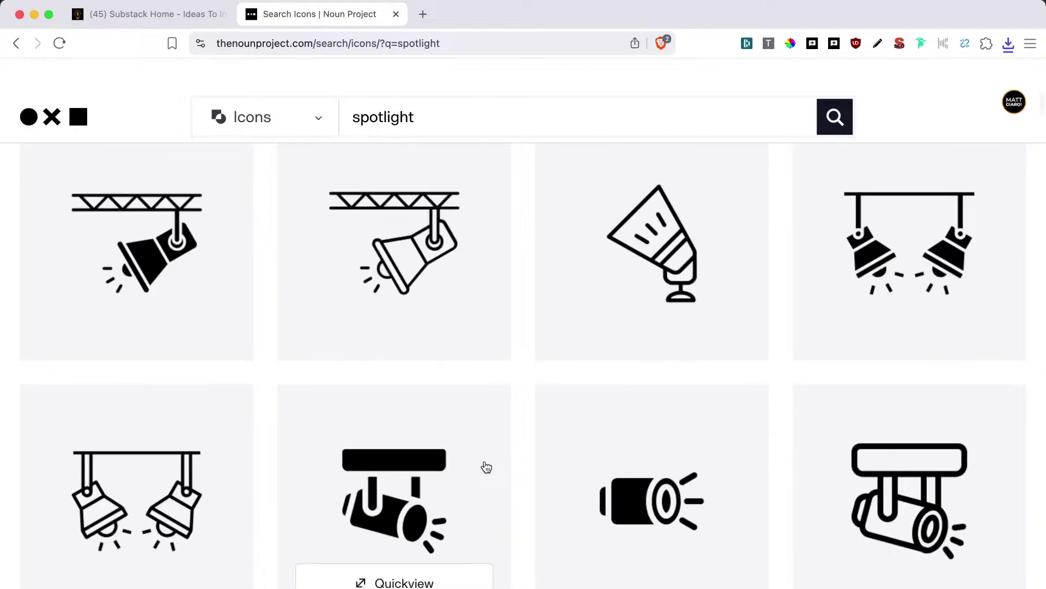
pyautogui.scroll(-15, 486, 467)
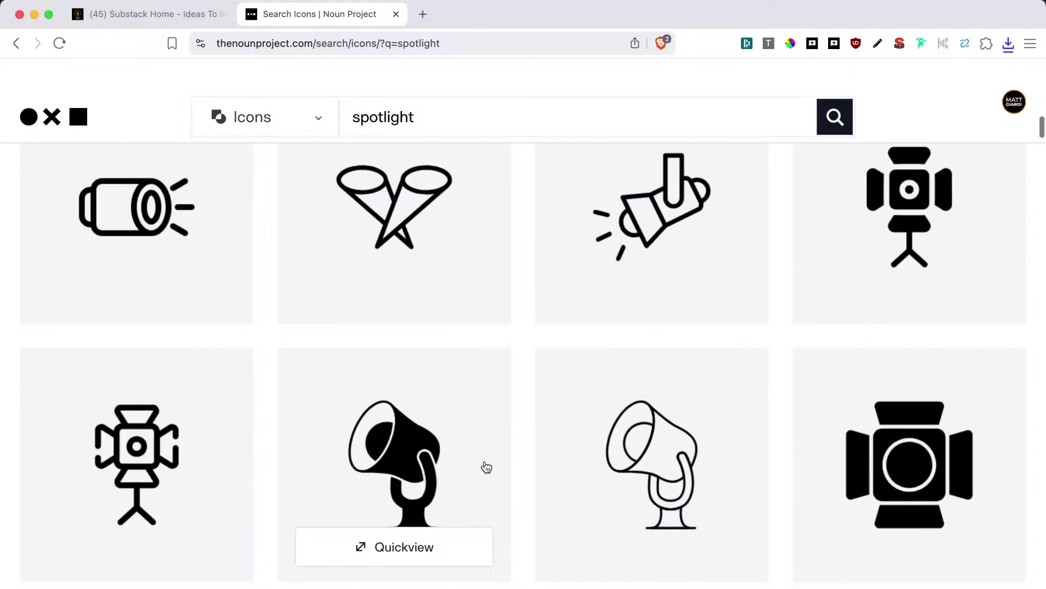
pyautogui.scroll(-5, 487, 467)
pyautogui.scroll(8, 486, 468)
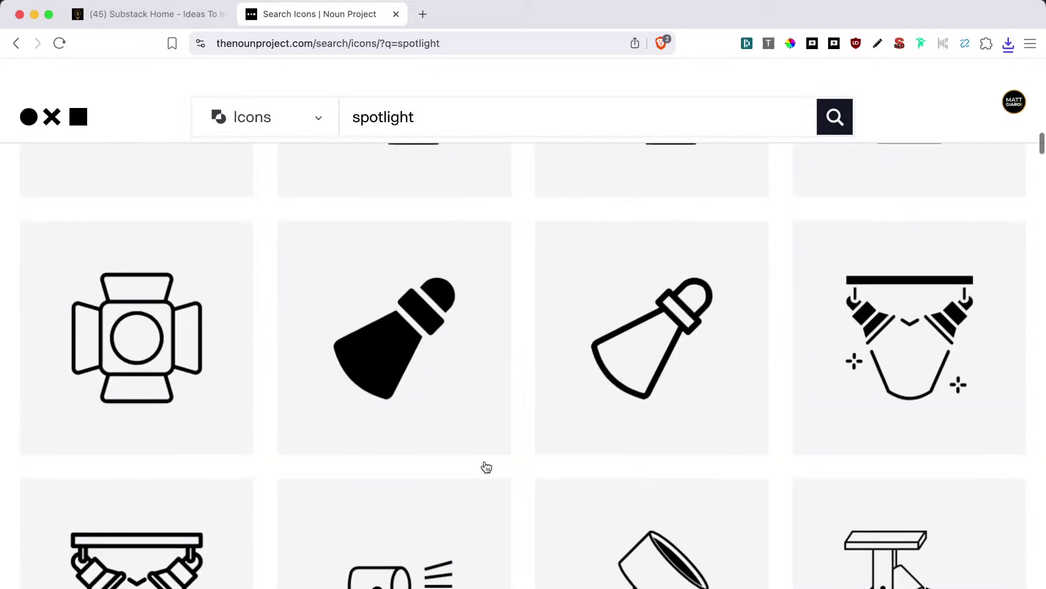
pyautogui.scroll(-10, 486, 466)
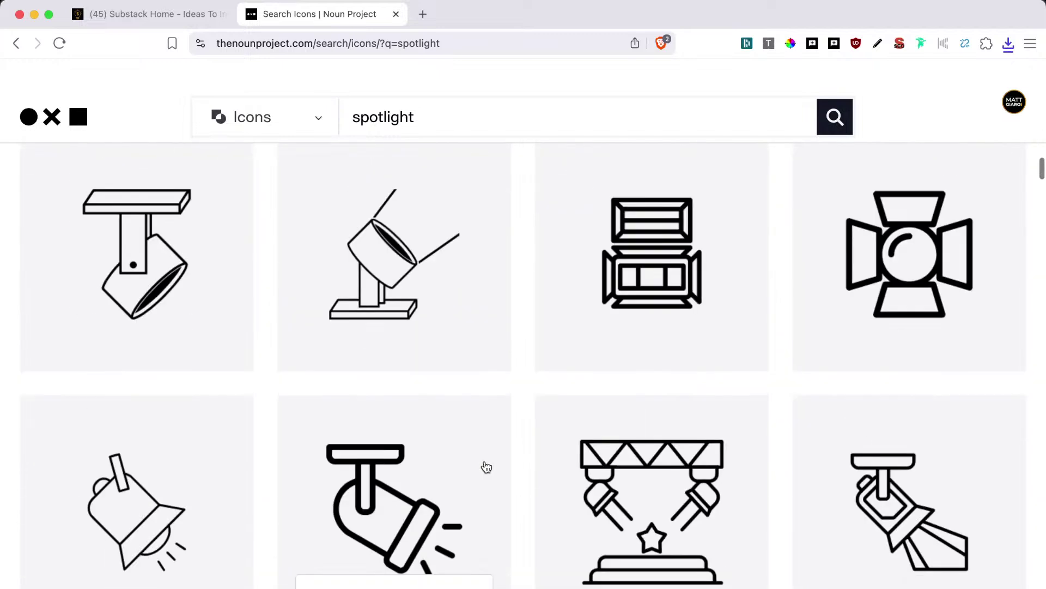
pyautogui.scroll(-12, 487, 467)
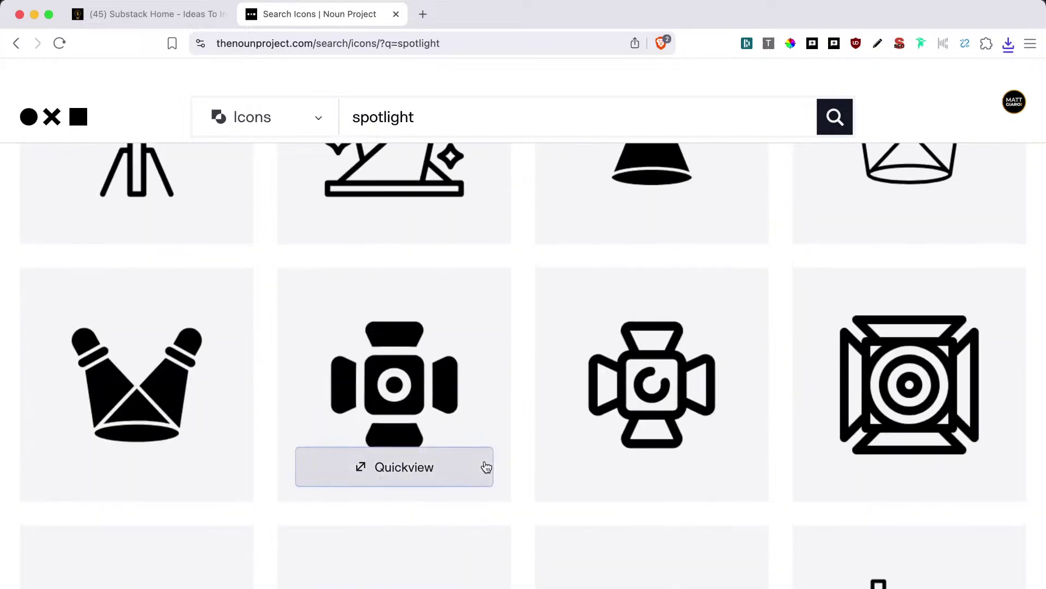
pyautogui.scroll(-4, 487, 467)
pyautogui.scroll(-6, 486, 467)
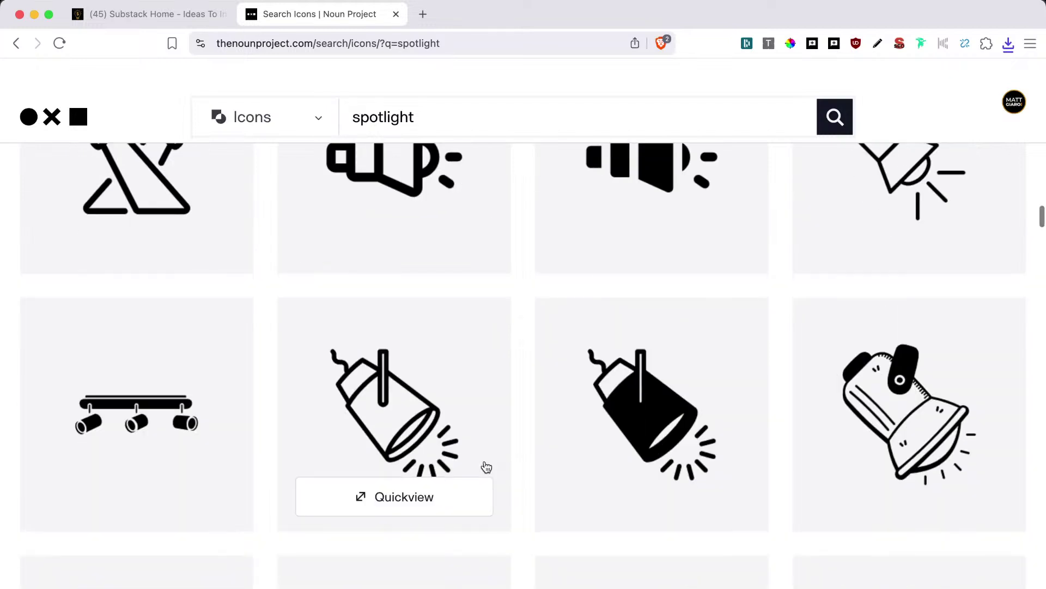
pyautogui.scroll(-4, 486, 467)
# Select the "spotlight" search term for replacement.
pyautogui.click(415, 117)
pyautogui.press('super+a')
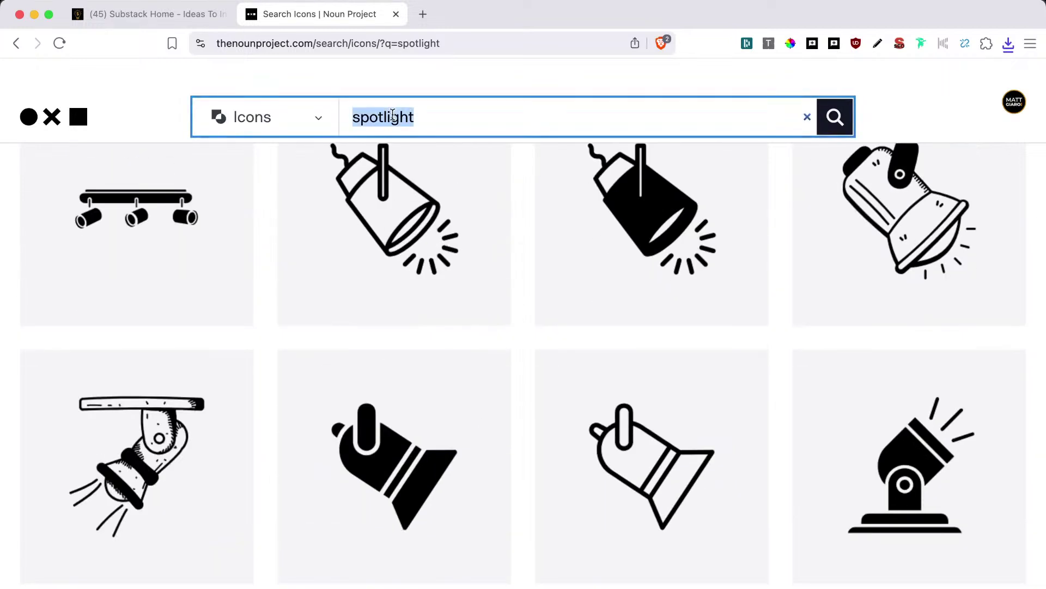
# Search the Noun Project icon library for "poop" and browse the resulting designs.
pyautogui.write('poop')
pyautogui.press('Return')
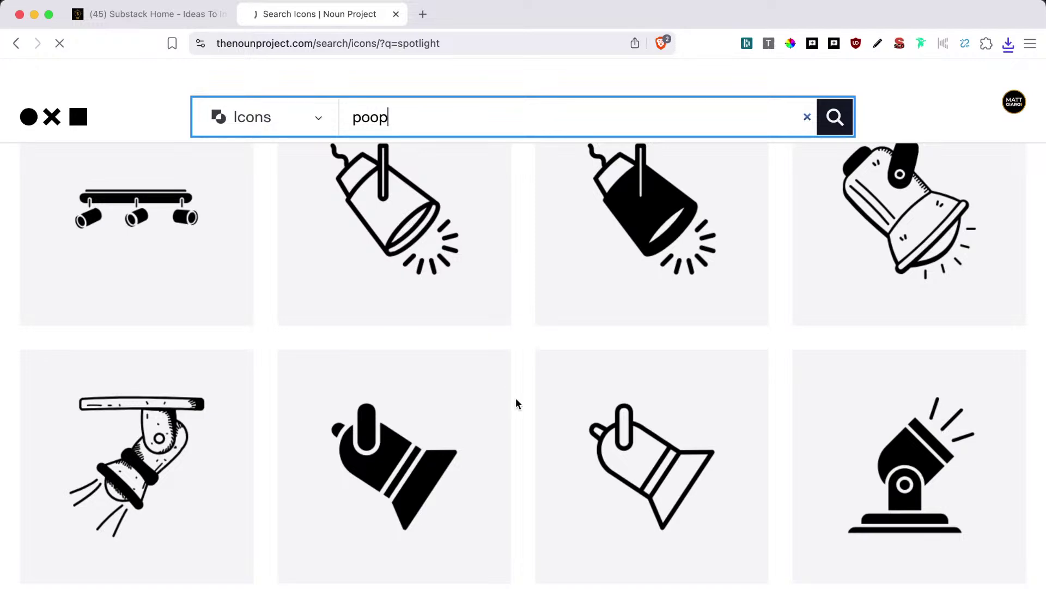
pyautogui.scroll(-8, 516, 401)
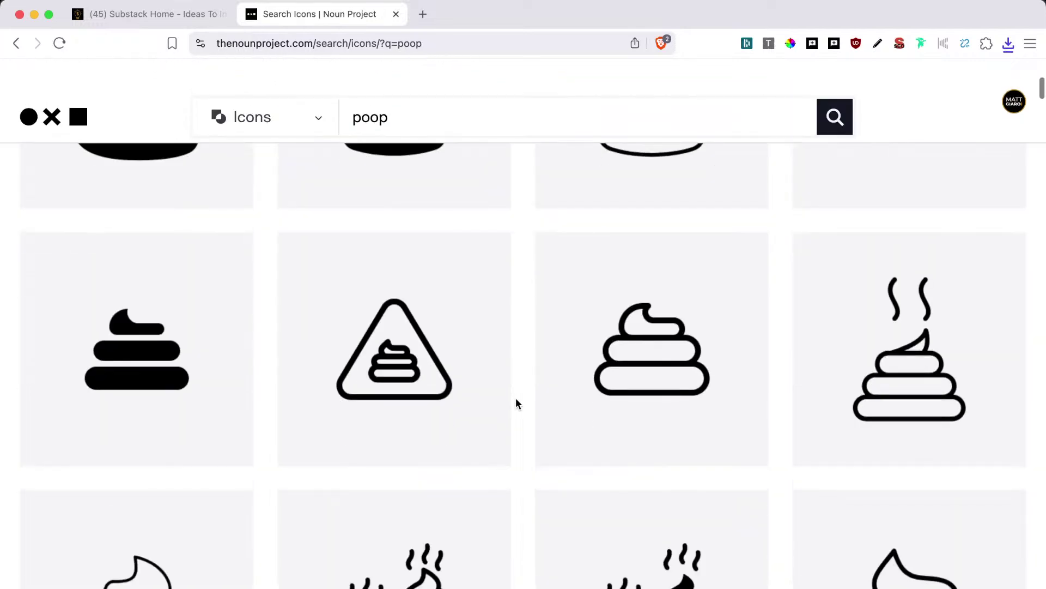
pyautogui.scroll(-10, 515, 398)
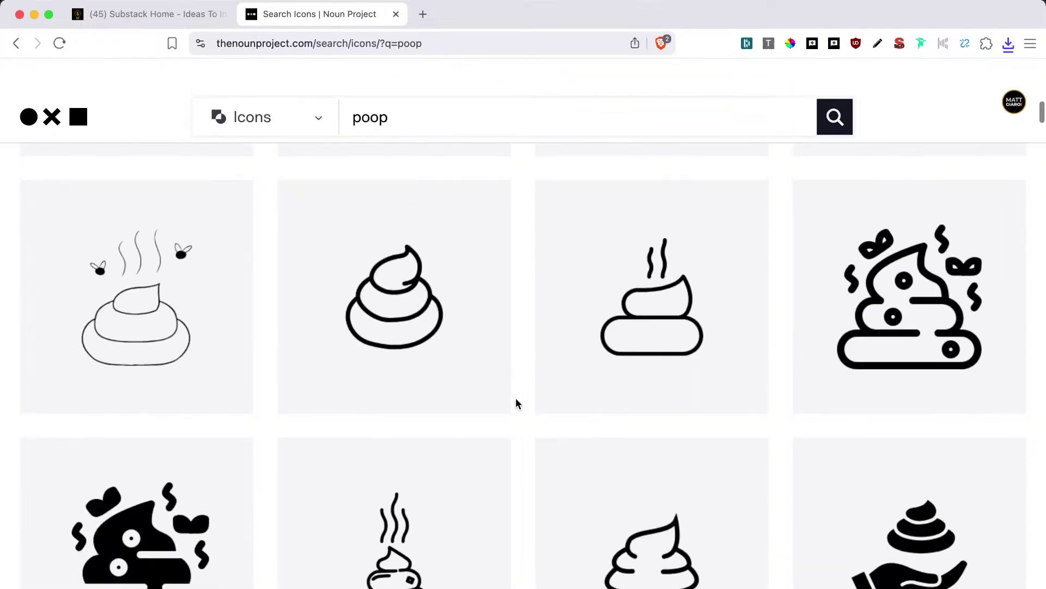
pyautogui.scroll(-8, 515, 403)
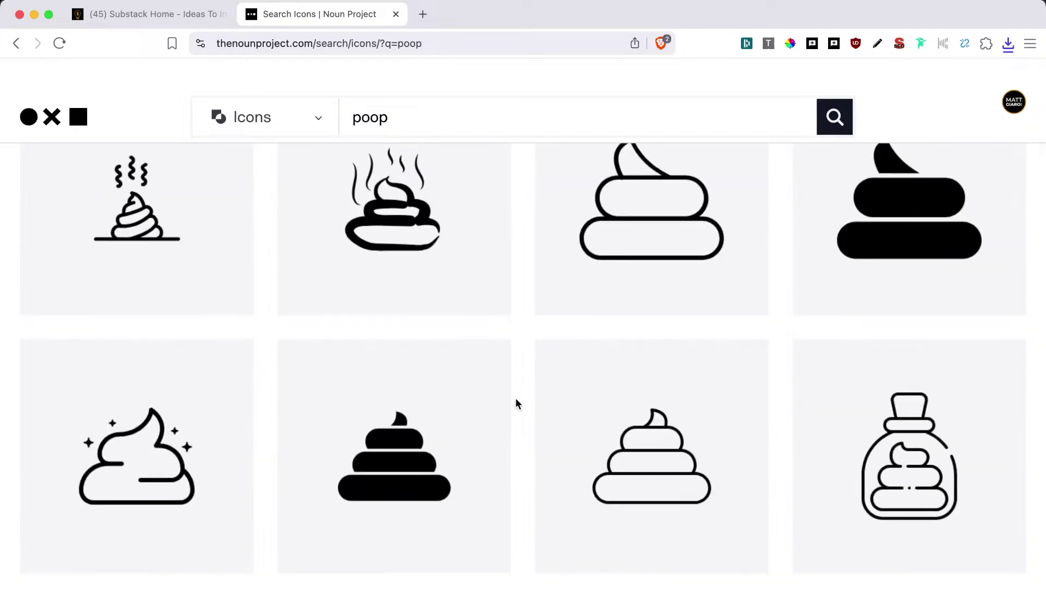
pyautogui.scroll(-8, 517, 403)
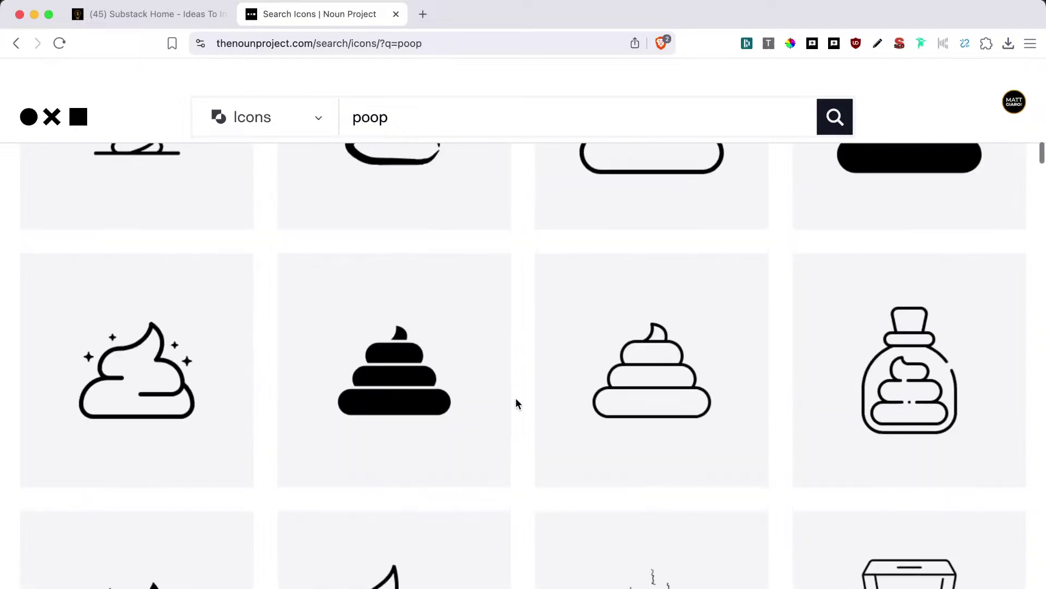
pyautogui.scroll(3, 517, 403)
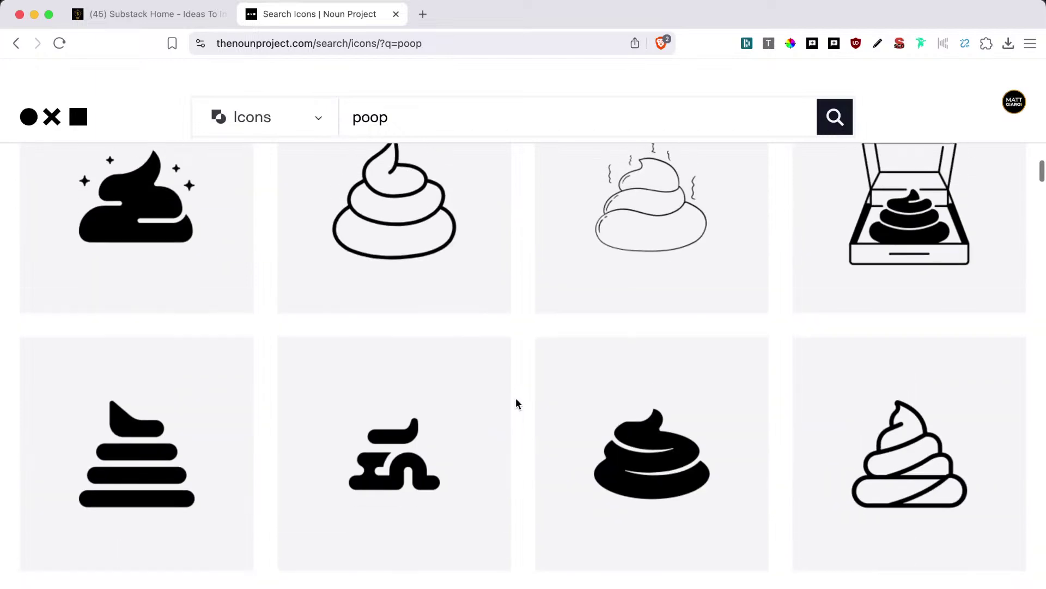
pyautogui.scroll(-6, 517, 403)
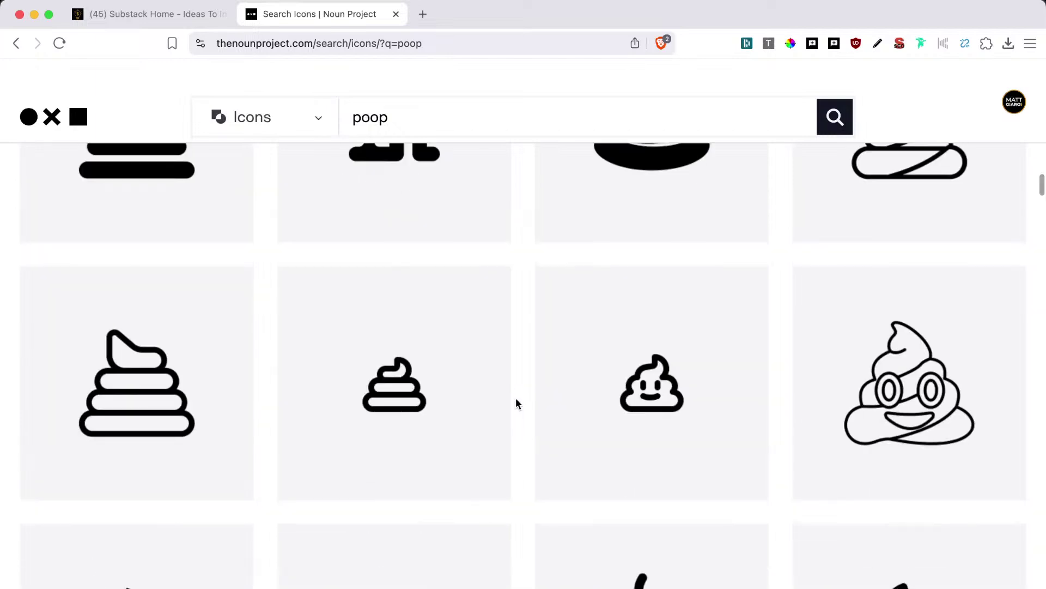
pyautogui.scroll(-4, 516, 403)
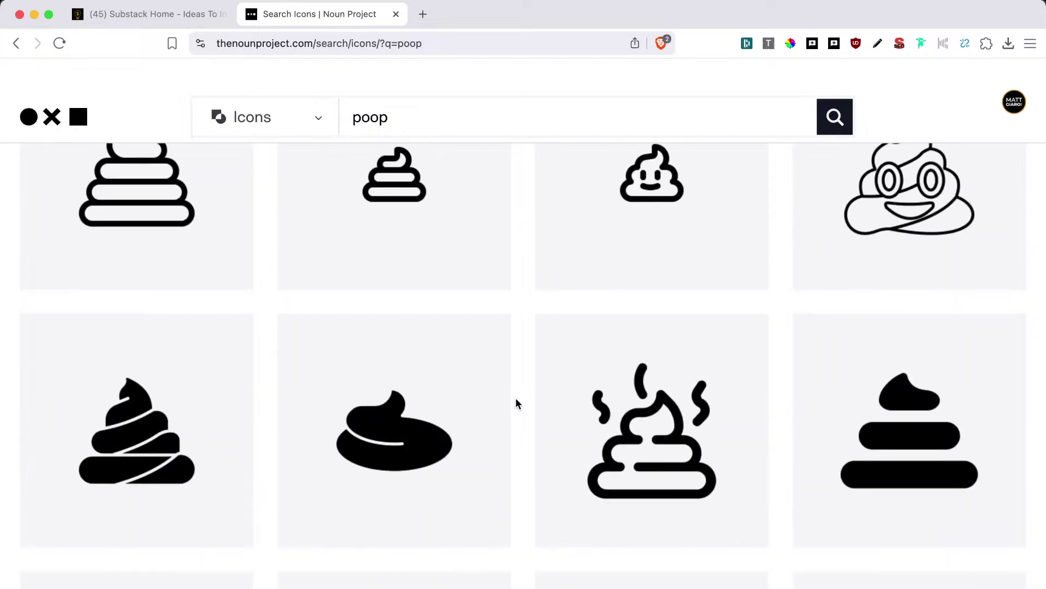
pyautogui.scroll(-3, 517, 403)
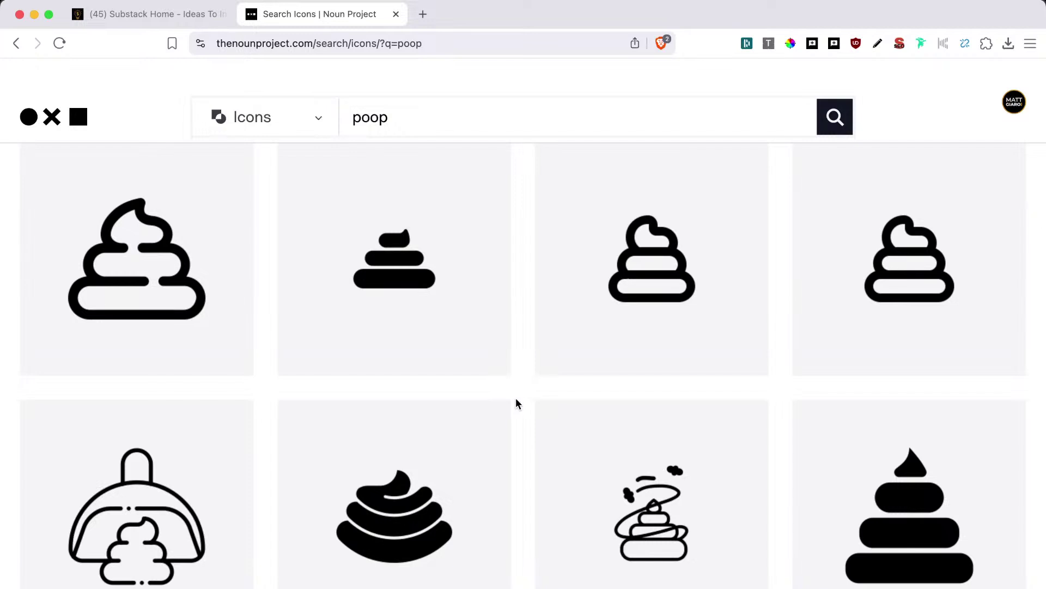
pyautogui.scroll(-4, 516, 403)
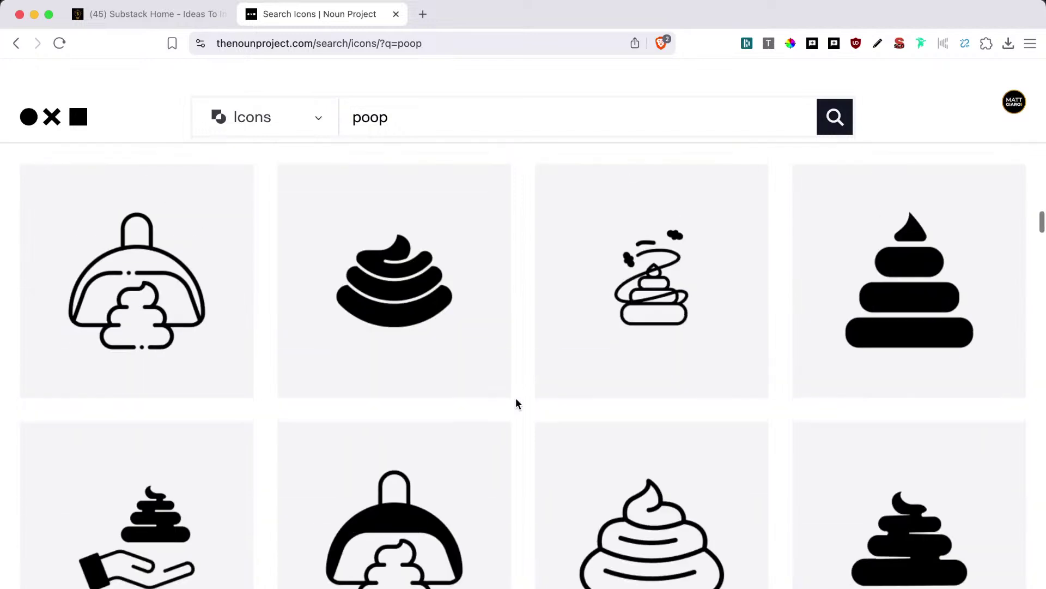
# Open the outlined poop icon with flies circling it and look over its download and customization options.
pyautogui.click(702, 294)
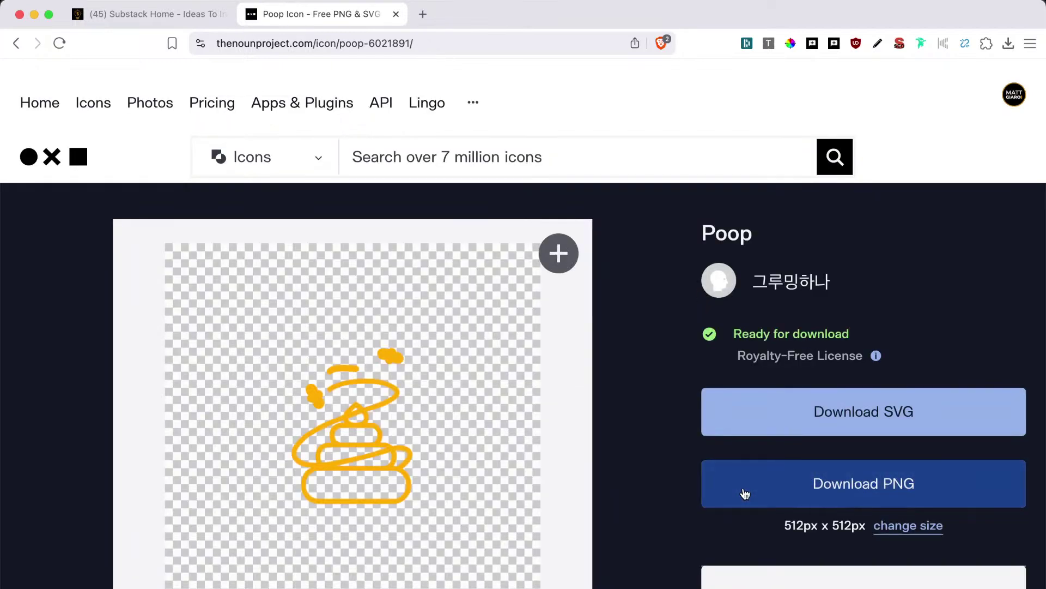
pyautogui.click(745, 494)
pyautogui.scroll(-5, 386, 477)
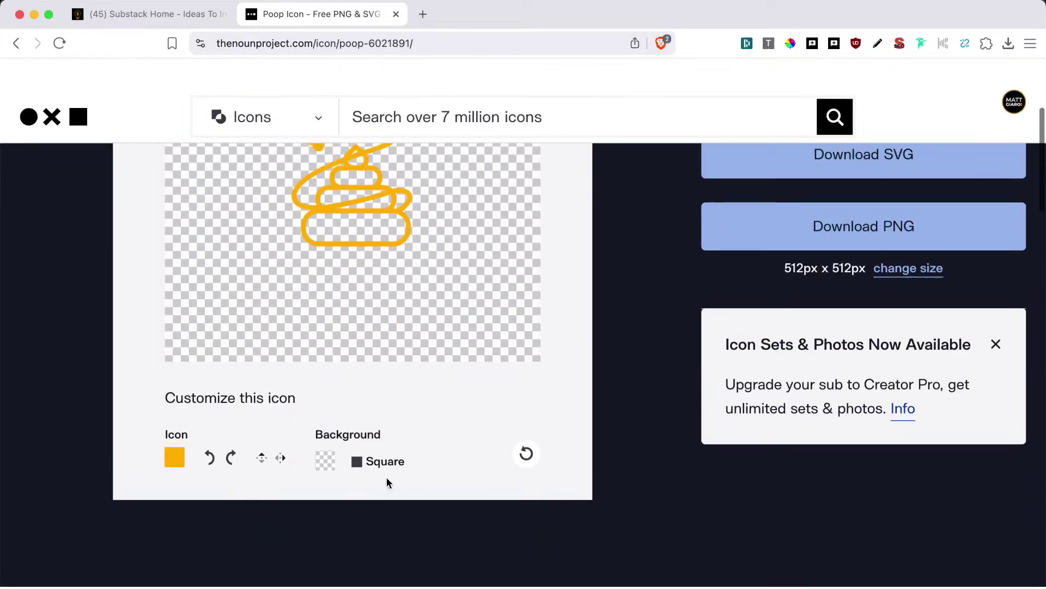
pyautogui.scroll(2, 387, 476)
# In Photoshop, hide the economy-book icon layer, place the noun-unique PNG from Downloads, scale it to 139.96% and center it at 960, 540 px.
pyautogui.press('super+Tab')
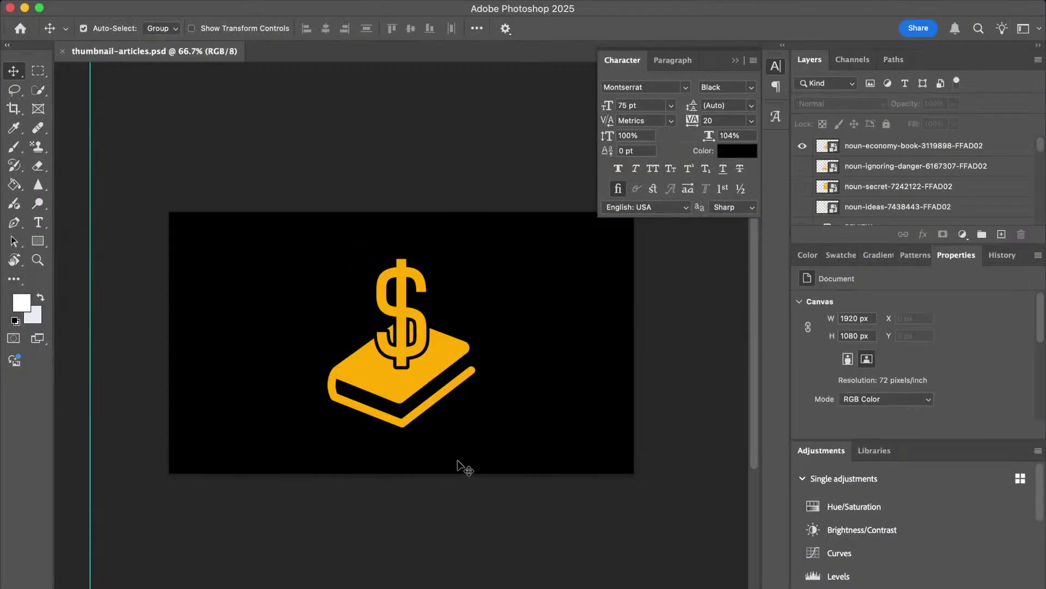
pyautogui.click(802, 145)
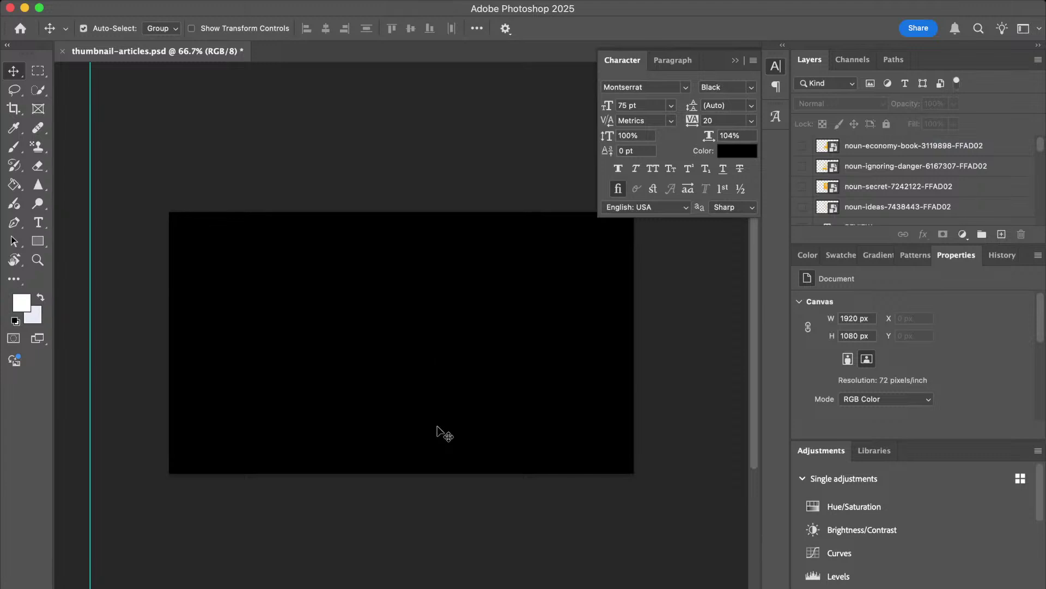
pyautogui.click(1028, 528)
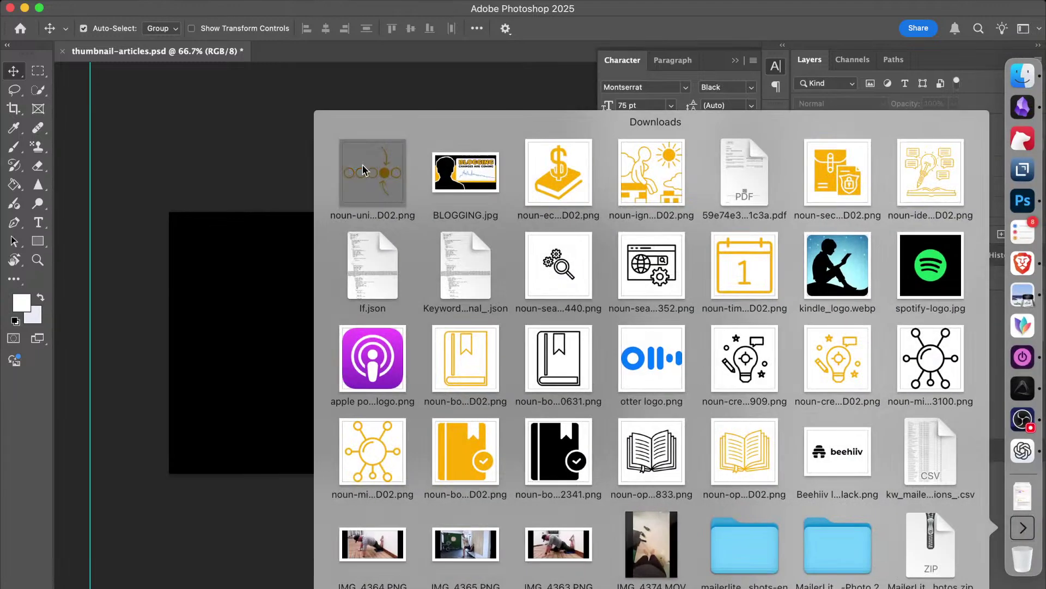
pyautogui.moveTo(362, 175); pyautogui.dragTo(416, 344)
pyautogui.moveTo(463, 404); pyautogui.dragTo(513, 454)
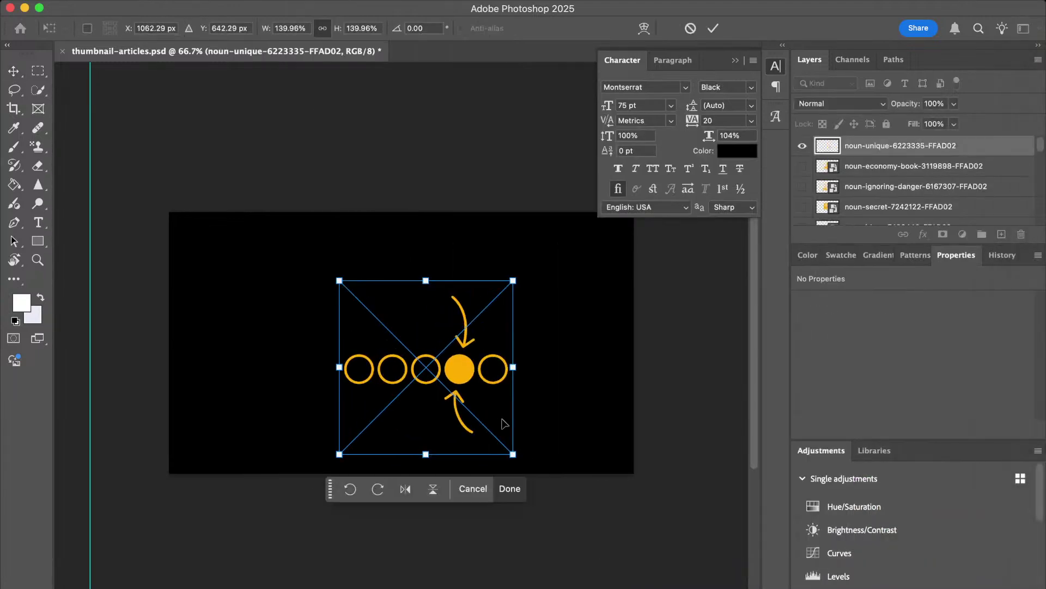
pyautogui.moveTo(457, 356); pyautogui.dragTo(433, 330)
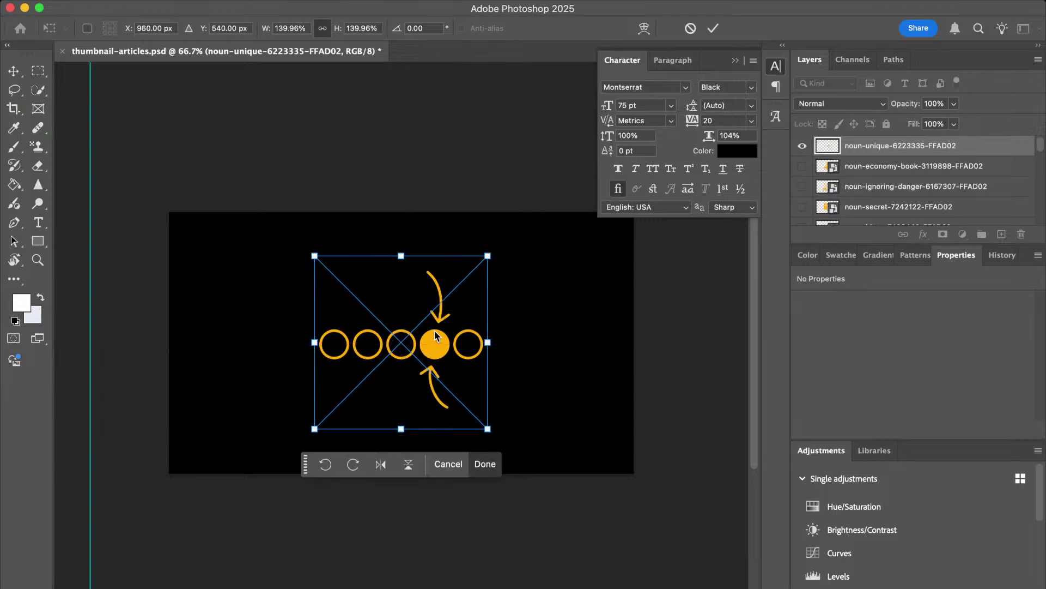
pyautogui.press('Return')
# Export the thumbnail for web as a JPEG named "07-stand out" in the ARTICLE THUMBNAILS folder.
pyautogui.hscroll(-3, 334, 433)
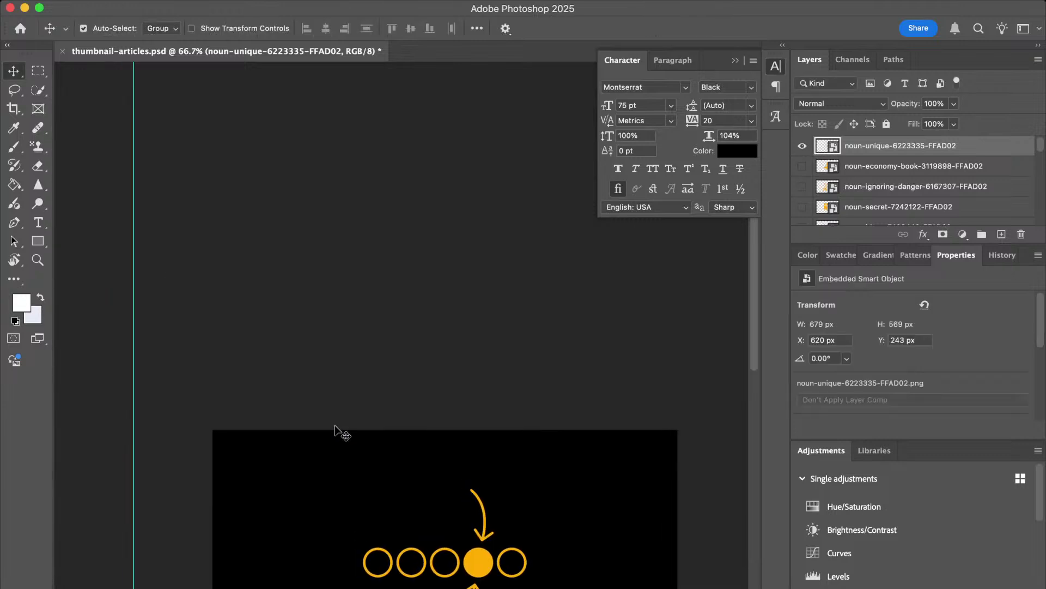
pyautogui.hscroll(3, 334, 433)
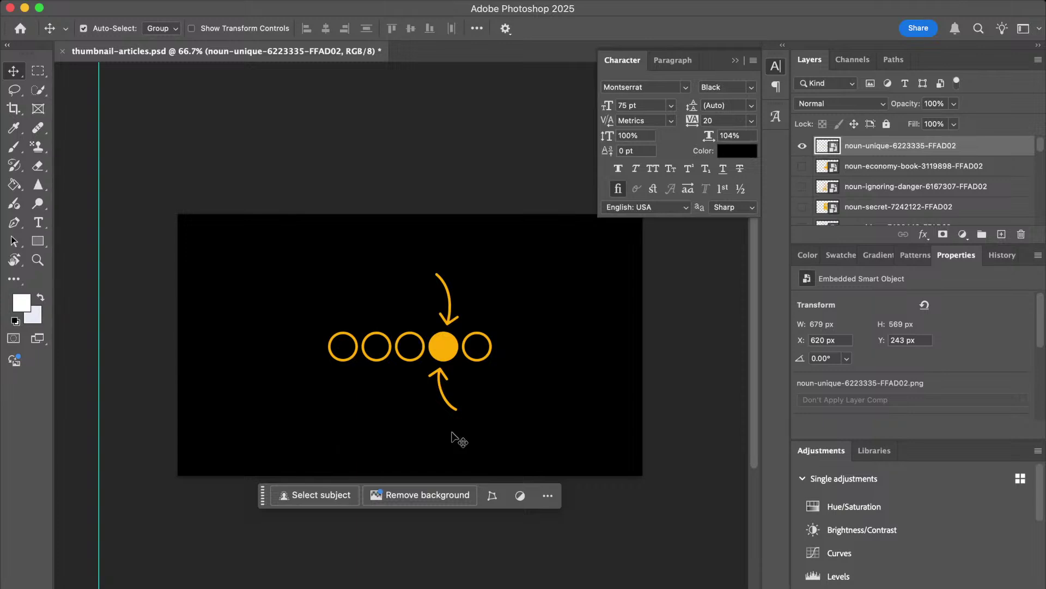
pyautogui.press('super+alt+shift+s')
pyautogui.click(648, 568)
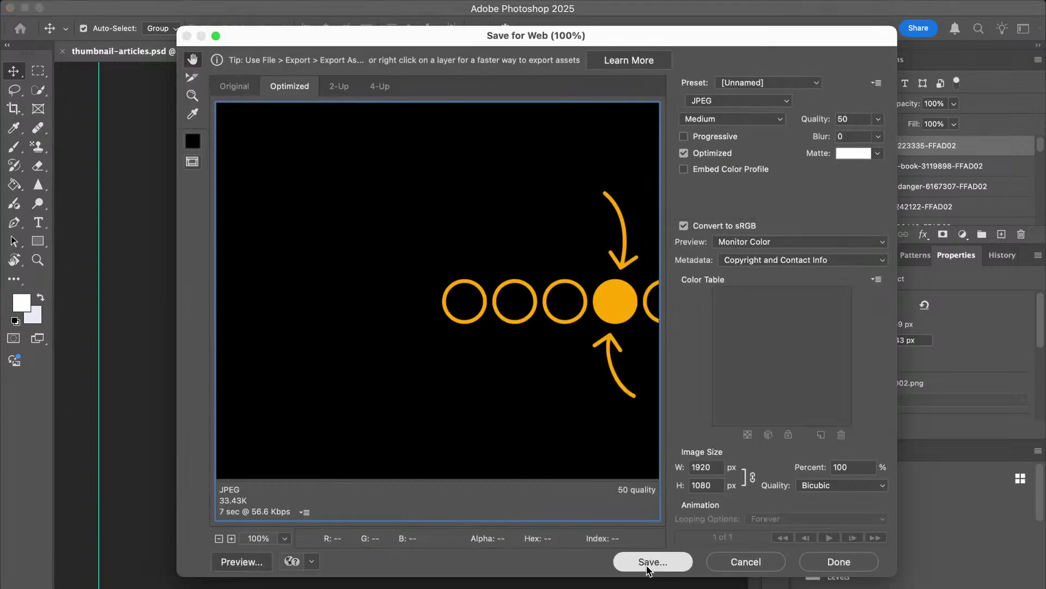
pyautogui.press('BackSpace')
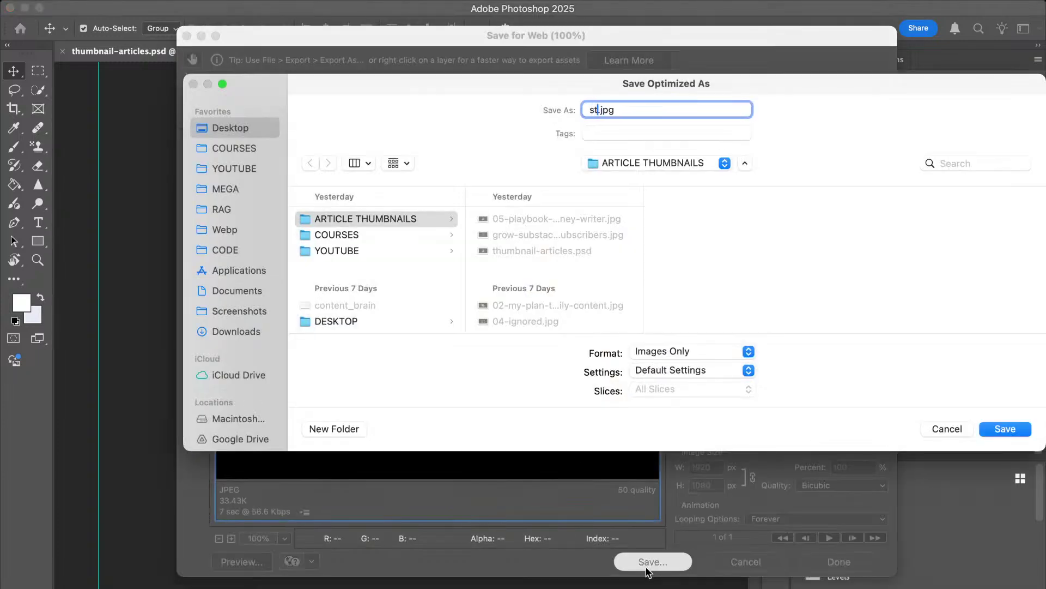
pyautogui.write('07-stand out')
pyautogui.press('Return')
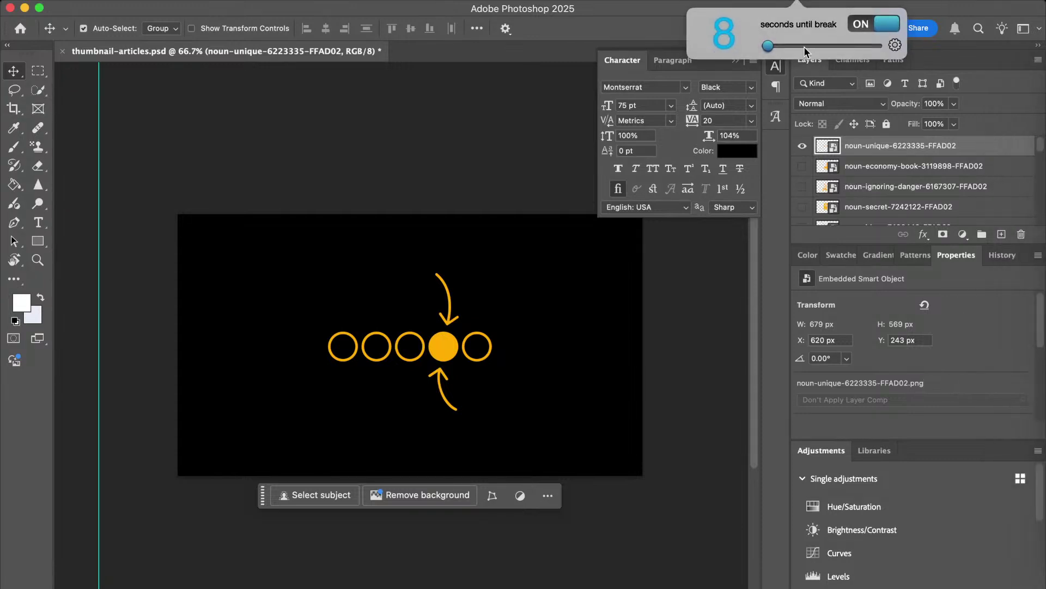
# Postpone the upcoming break to 18 minutes and stop the running Drafting entry in the time tracker.
pyautogui.moveTo(776, 44); pyautogui.dragTo(802, 52)
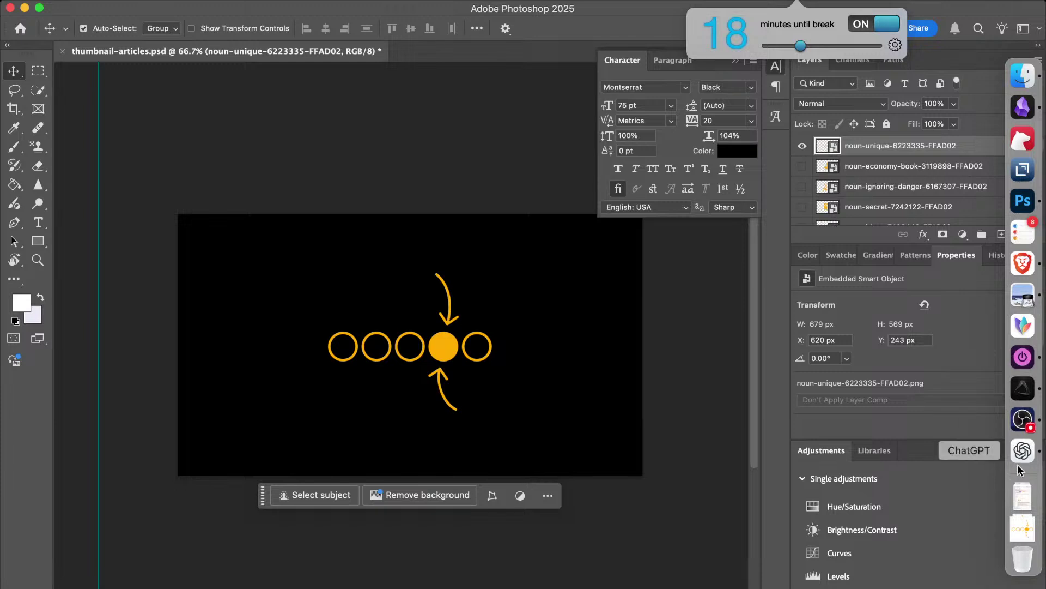
pyautogui.click(1026, 358)
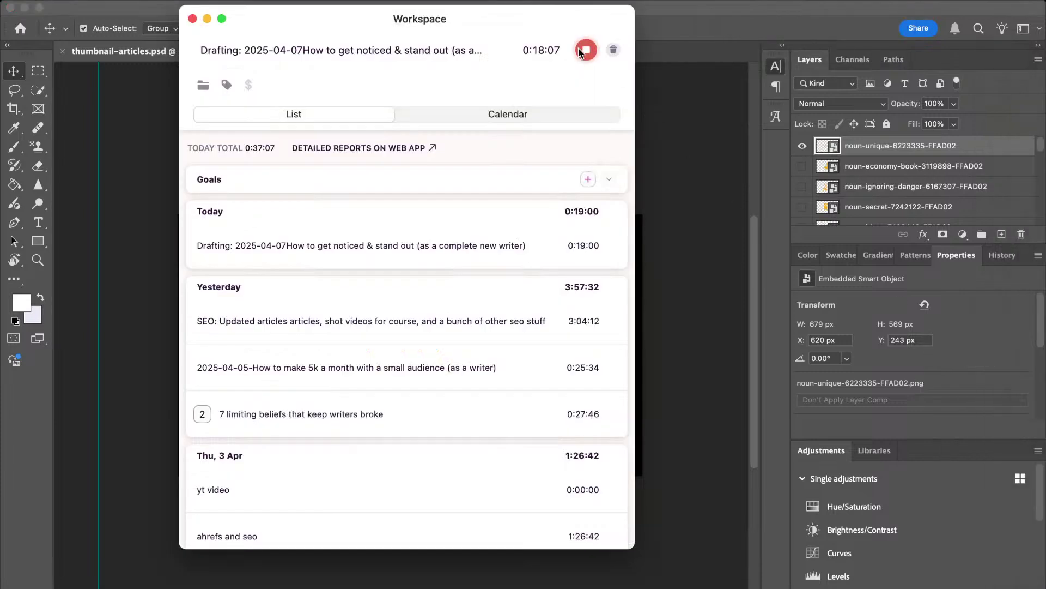
pyautogui.click(582, 54)
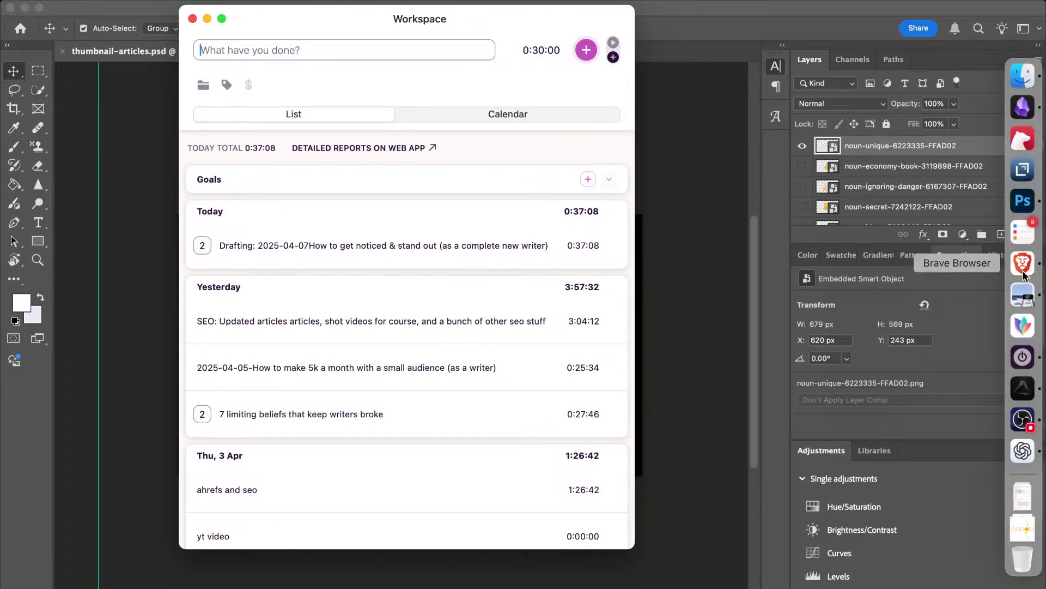
# Switch to Brave and open the author's own Substack profile in a new tab.
pyautogui.click(1024, 274)
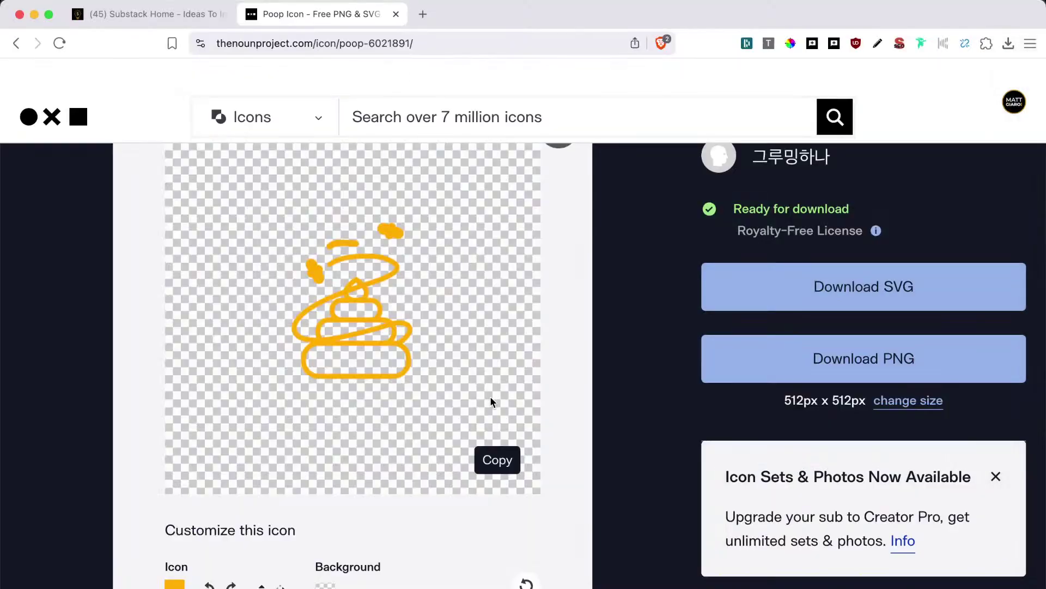
pyautogui.scroll(2, 489, 395)
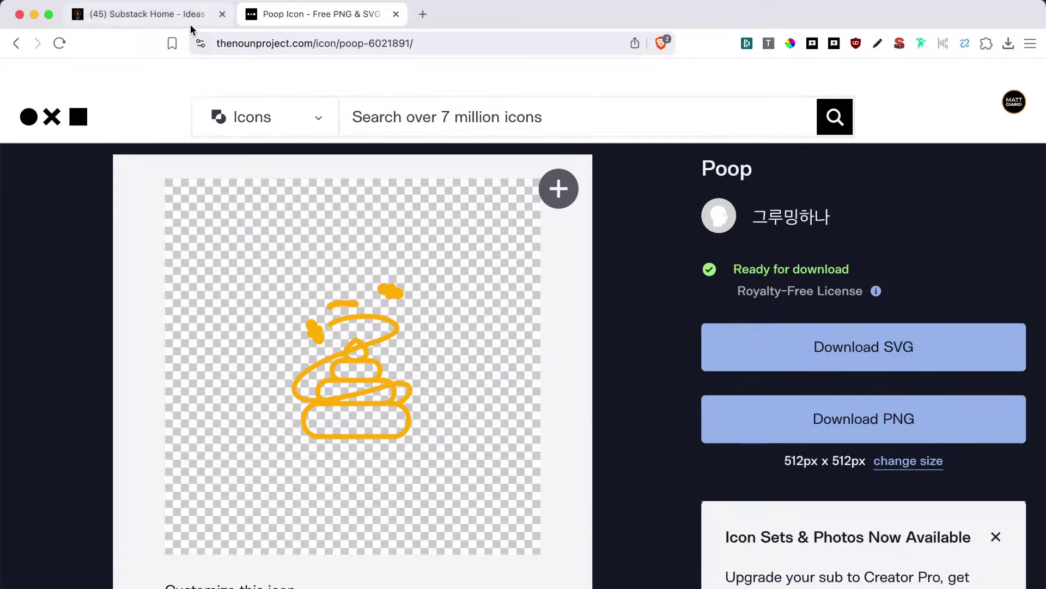
pyautogui.click(419, 14)
pyautogui.write('substack.com')
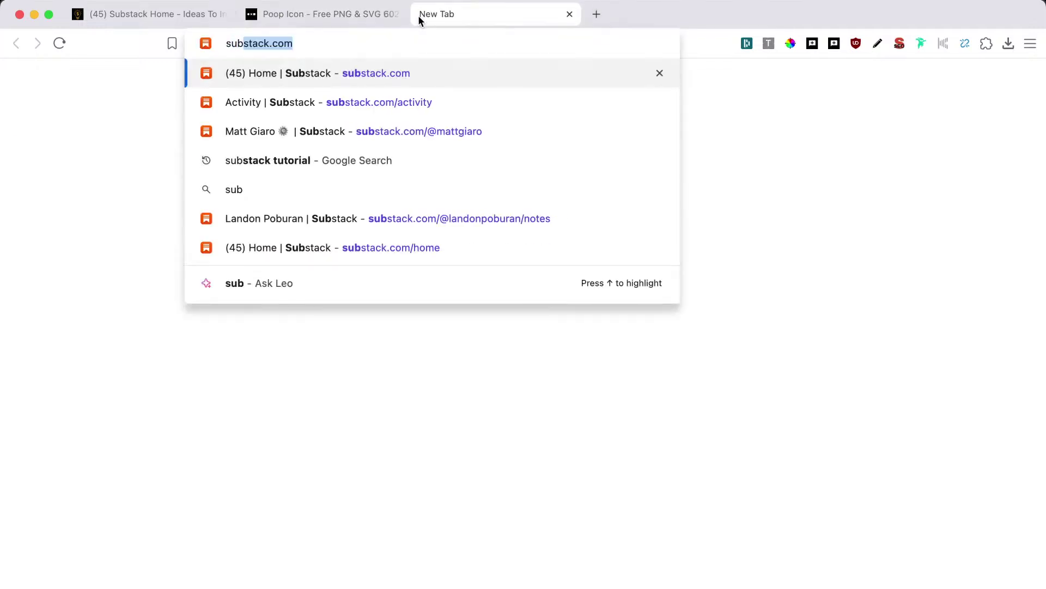
pyautogui.press('Down')
pyautogui.press('Down')
pyautogui.press('Return')
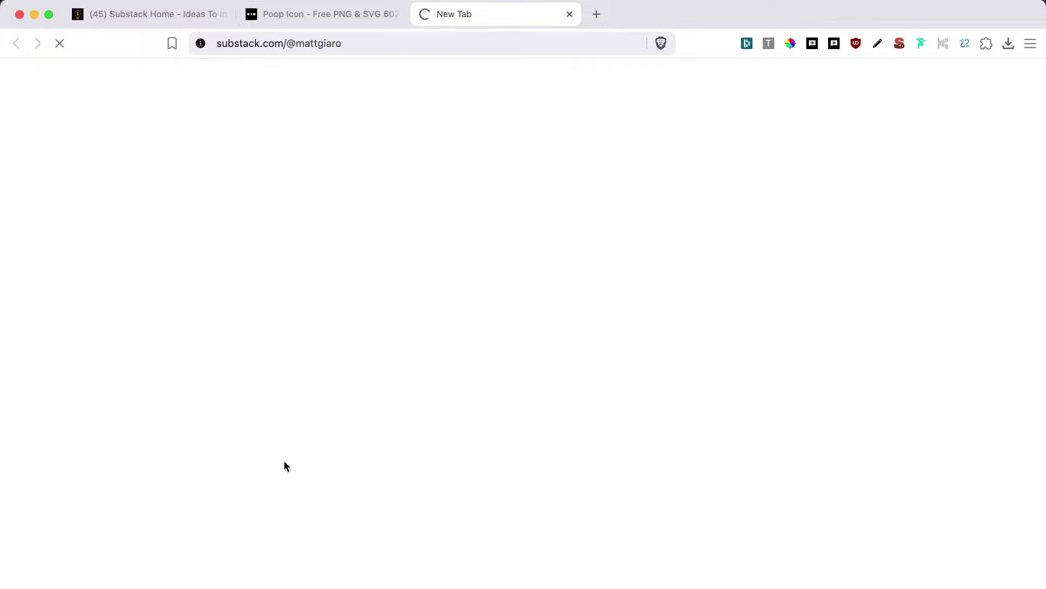
# Find the profile note about committing to daily long-form posts from April 1st and open it in full.
pyautogui.scroll(-15, 284, 465)
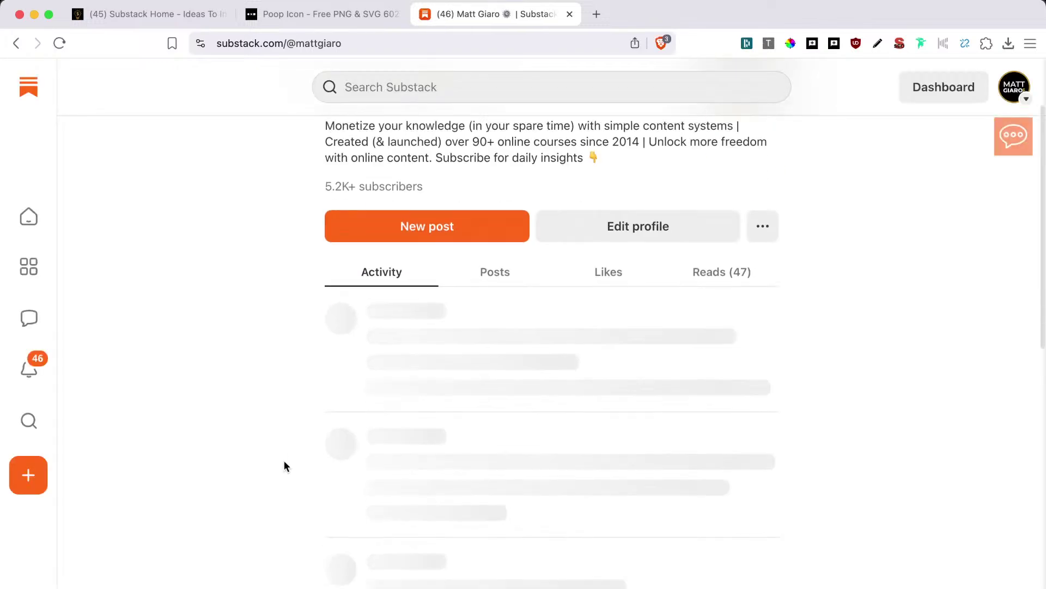
pyautogui.scroll(-15, 515, 458)
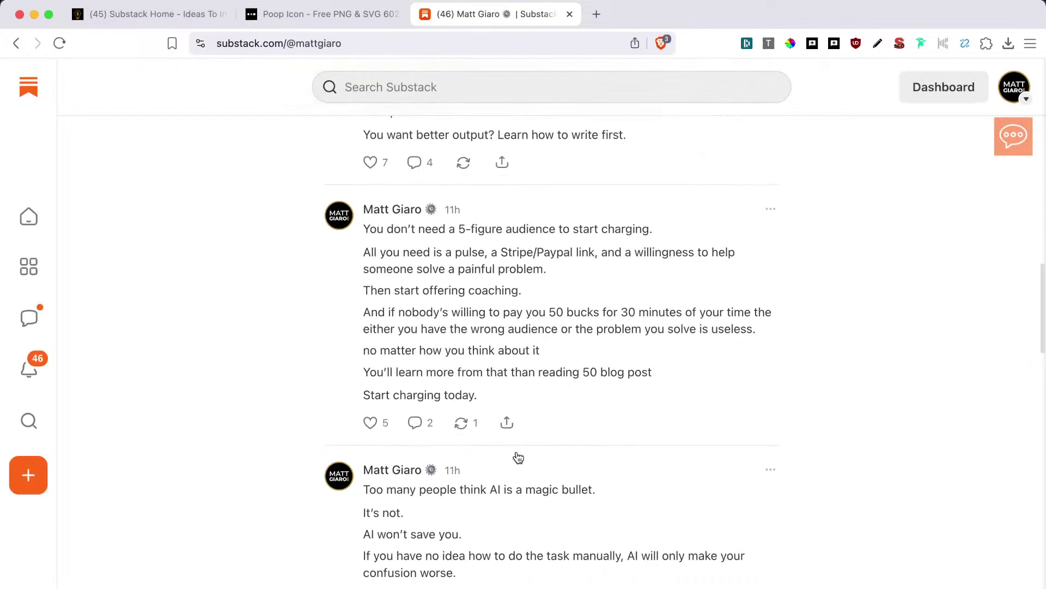
pyautogui.scroll(4, 518, 457)
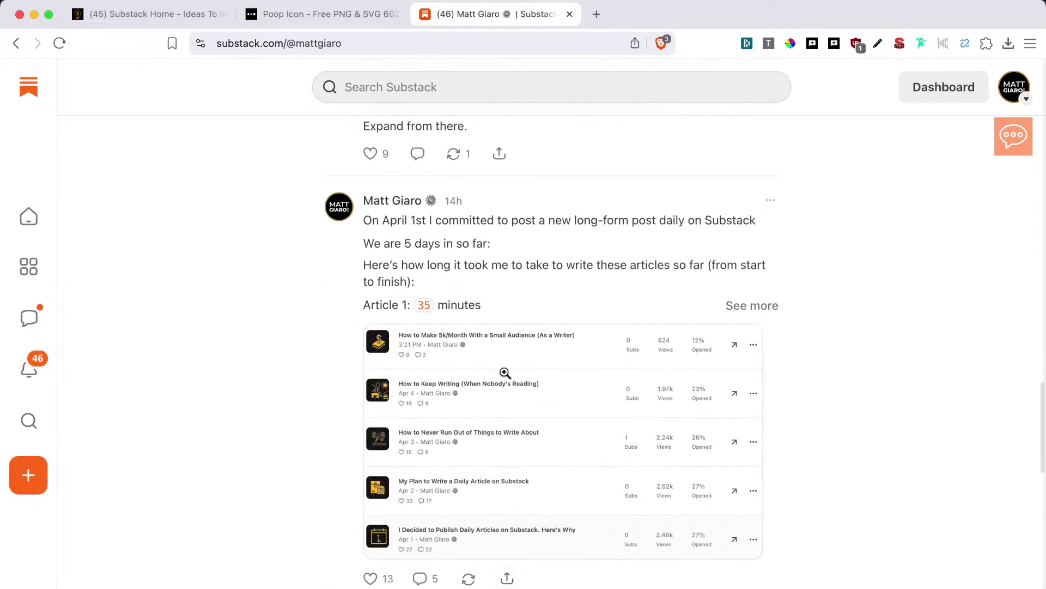
pyautogui.click(475, 309)
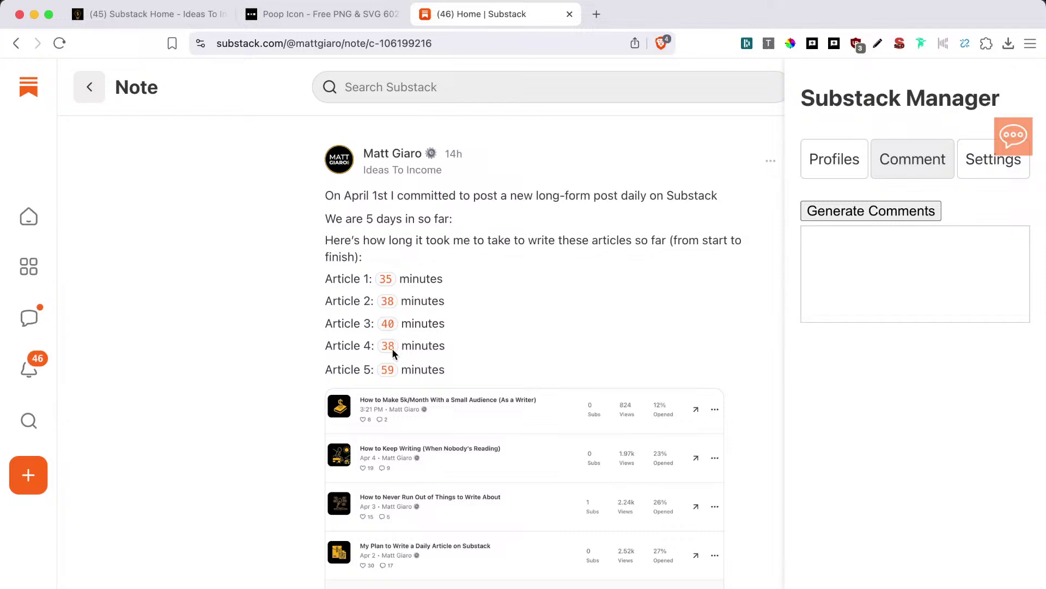
# Switch to the time tracker and start a running entry named "edit piece 7 limiting beliefs".
pyautogui.moveTo(1022, 388)
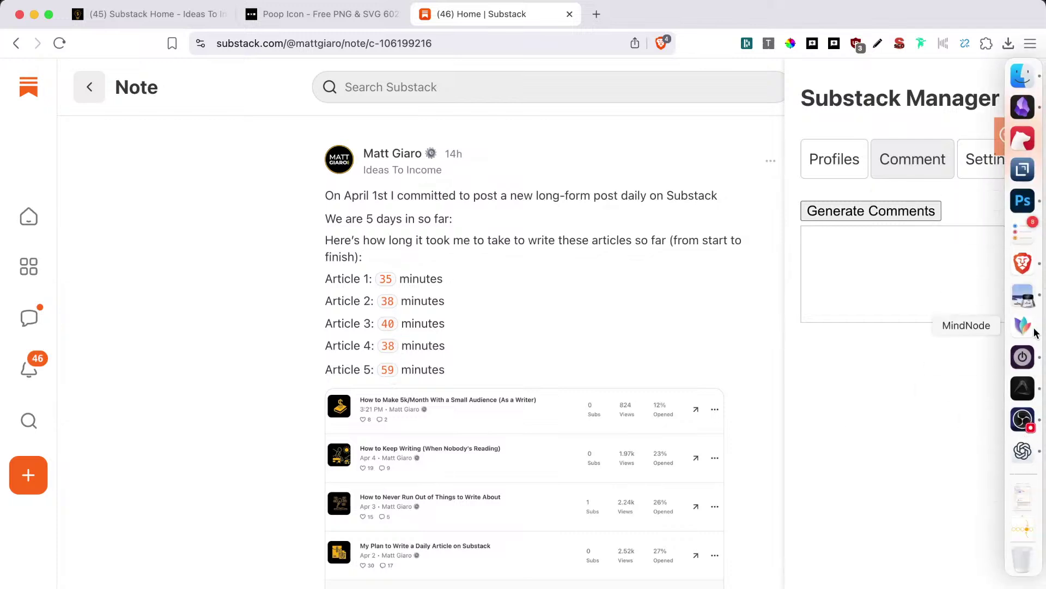
pyautogui.click(1023, 358)
pyautogui.write('edit')
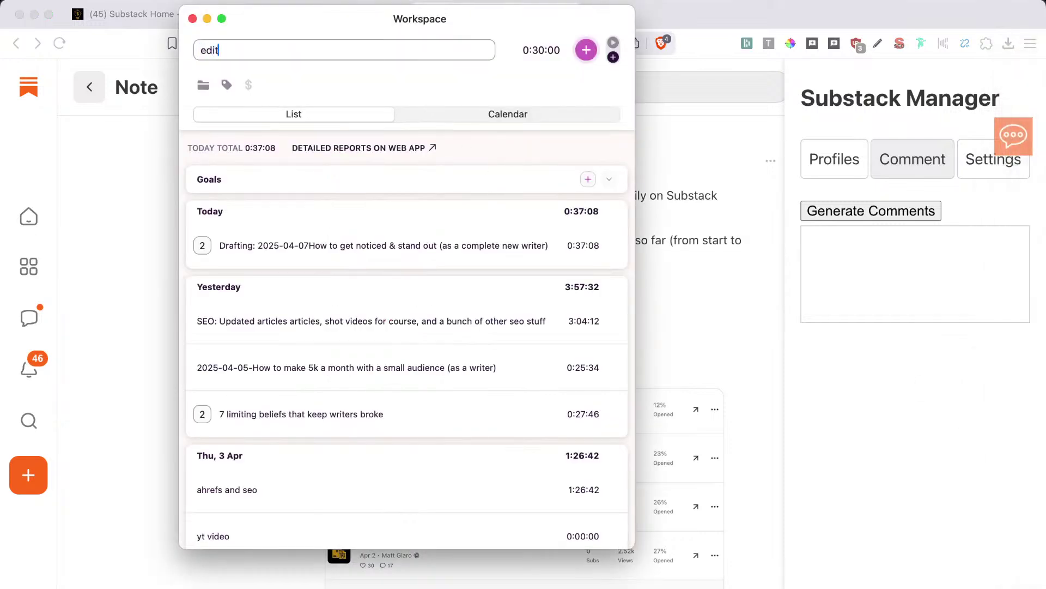
pyautogui.write(' piece 7 limiting beliefs')
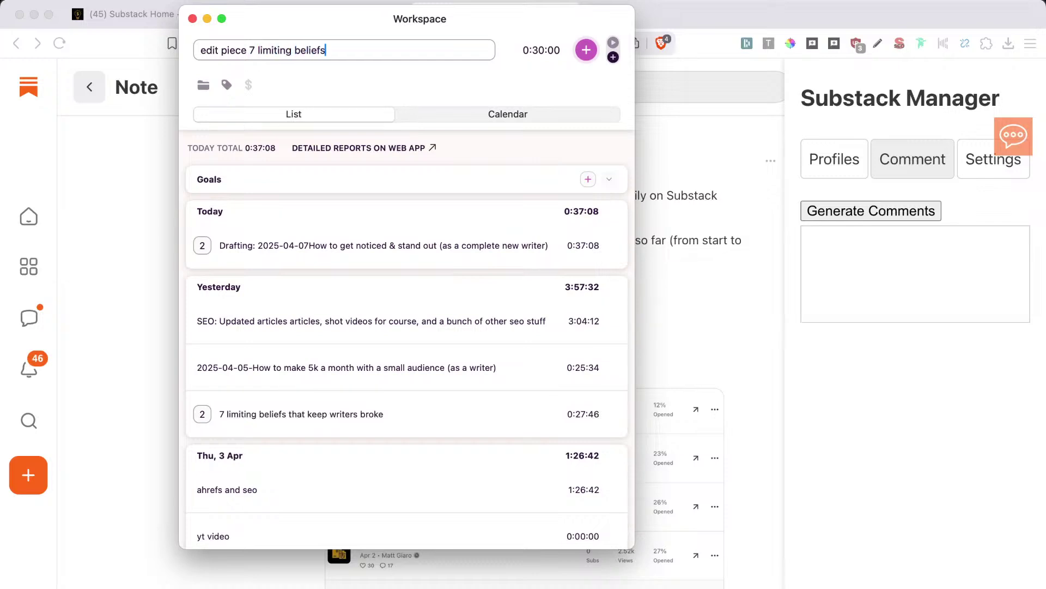
pyautogui.press('Return')
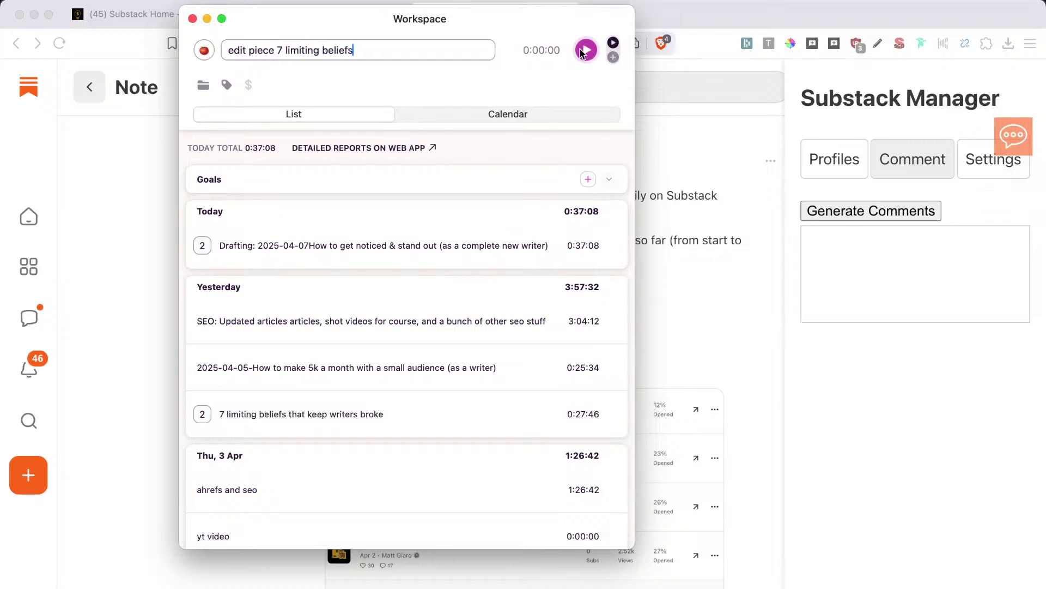
# Switch to Obsidian, go back to the Substack sprint documentation note and log "(38 minutes)" for the Day 6 drafting item.
pyautogui.moveTo(1041, 128)
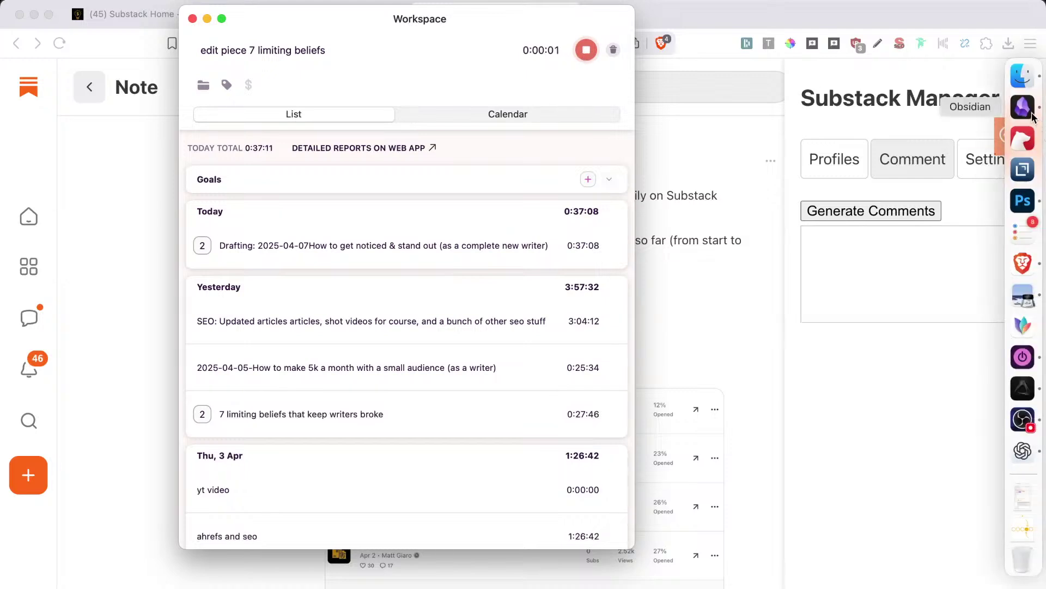
pyautogui.click(1023, 107)
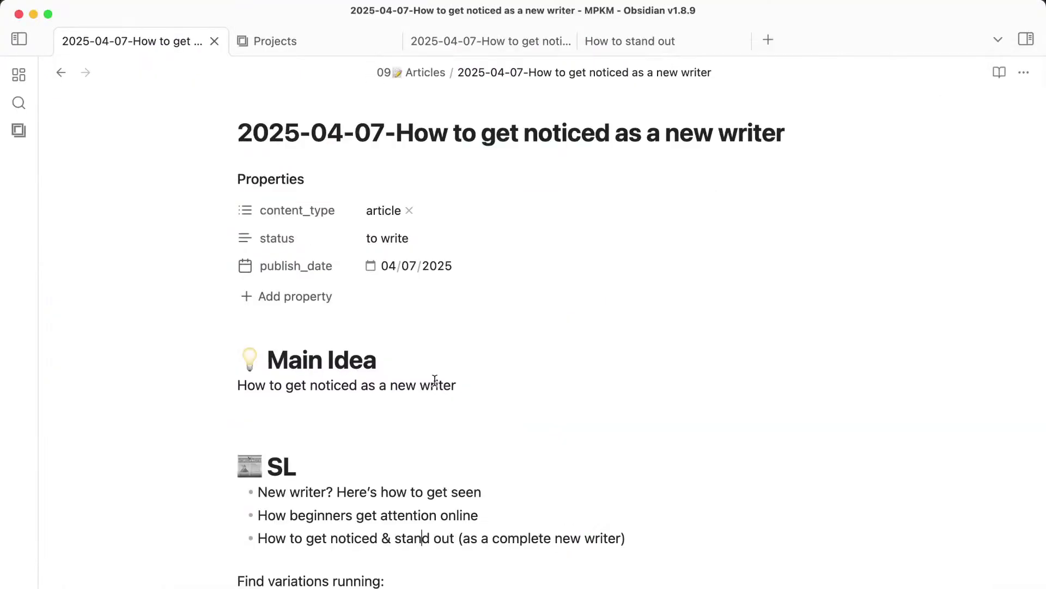
pyautogui.press('super+alt+Left')
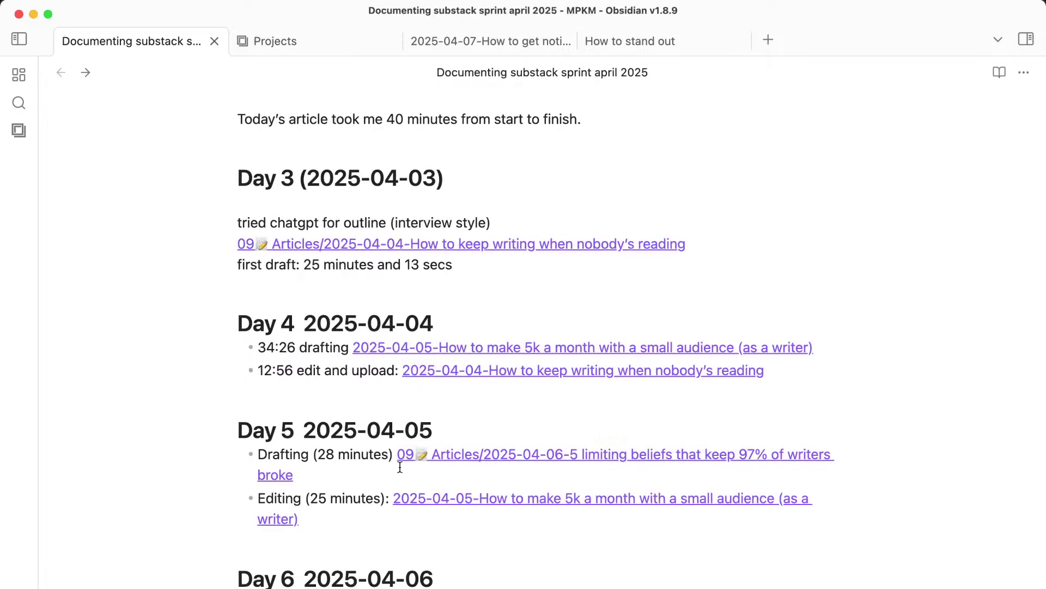
pyautogui.scroll(-5, 400, 467)
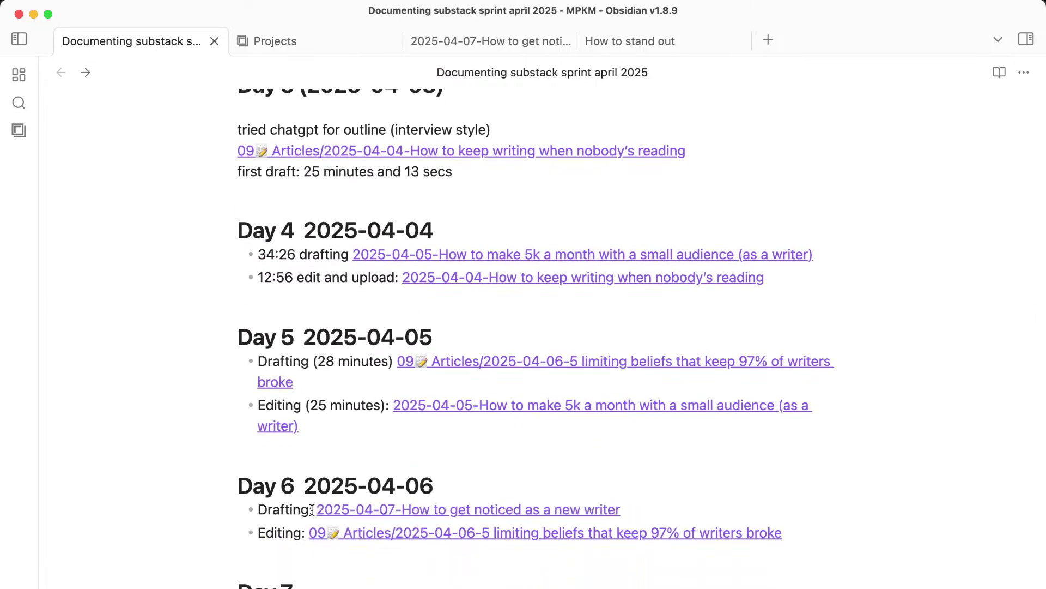
pyautogui.click(311, 510)
pyautogui.write('(38')
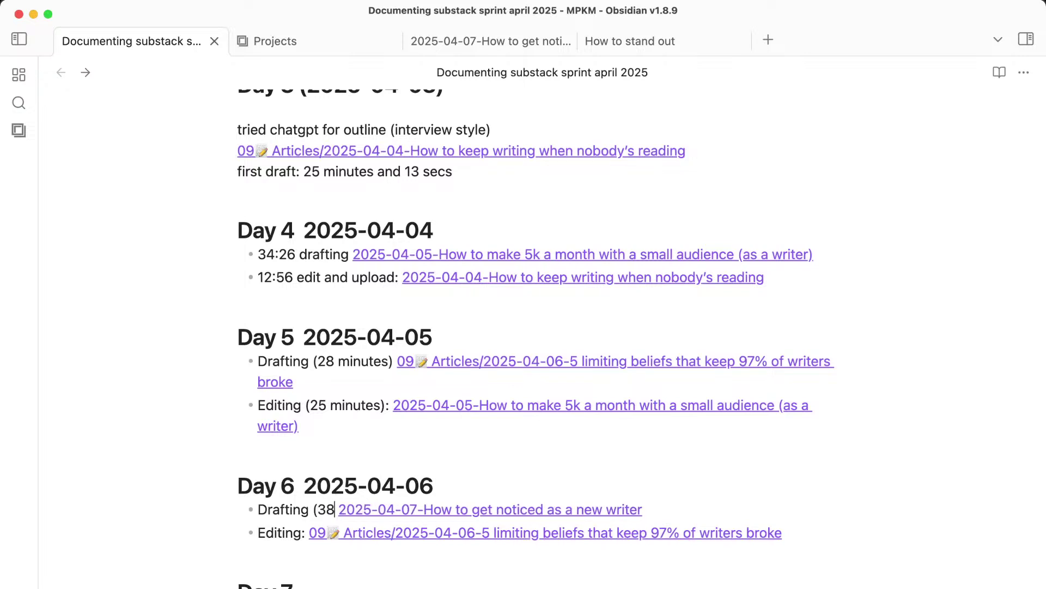
pyautogui.write(' minutes)')
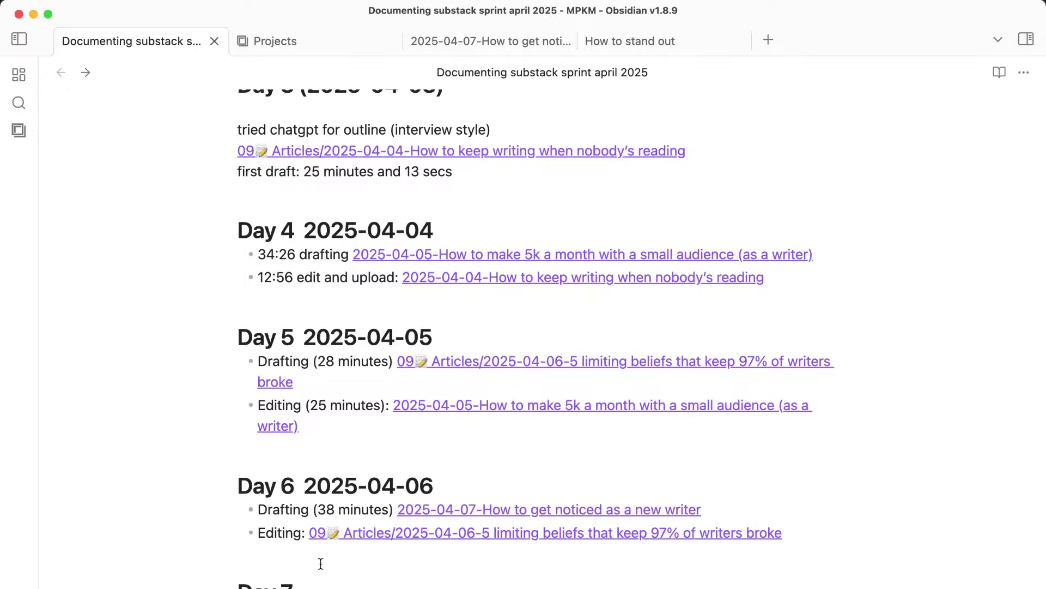
# Open the article linked under Day 6 Editing in a new tab and collapse its Outline section.
pyautogui.scroll(-2, 321, 563)
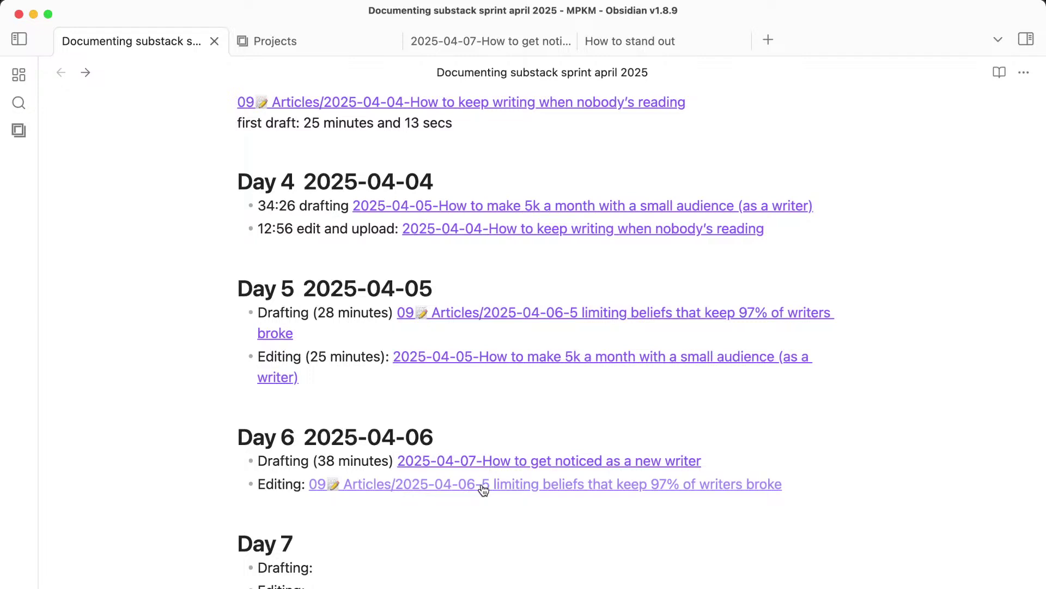
pyautogui.keyDown('super'); pyautogui.click(483, 489); pyautogui.keyUp('super')
pyautogui.scroll(-5, 482, 487)
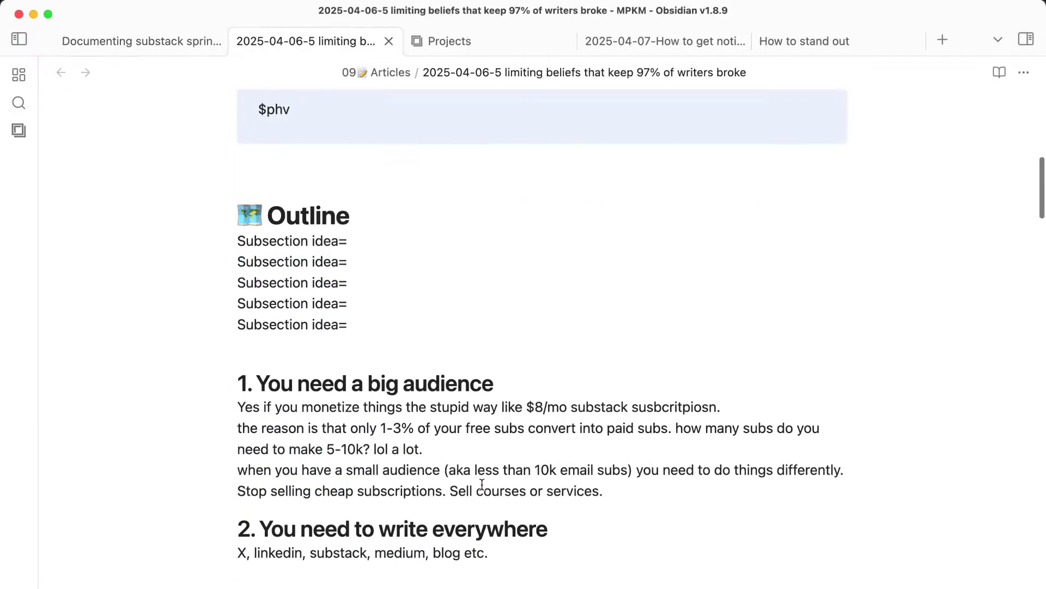
pyautogui.scroll(-4, 482, 484)
pyautogui.scroll(10, 345, 423)
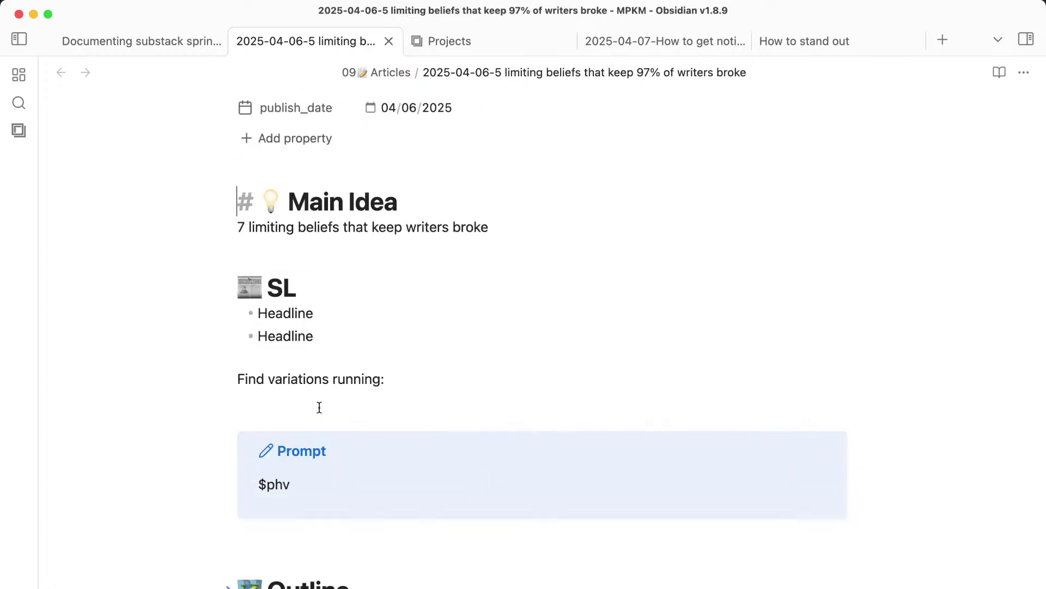
# Delete the Prompt block and the whole SL headline section between Main Idea and Outline.
pyautogui.moveTo(324, 547); pyautogui.dragTo(253, 420)
pyautogui.press('BackSpace')
pyautogui.press('BackSpace')
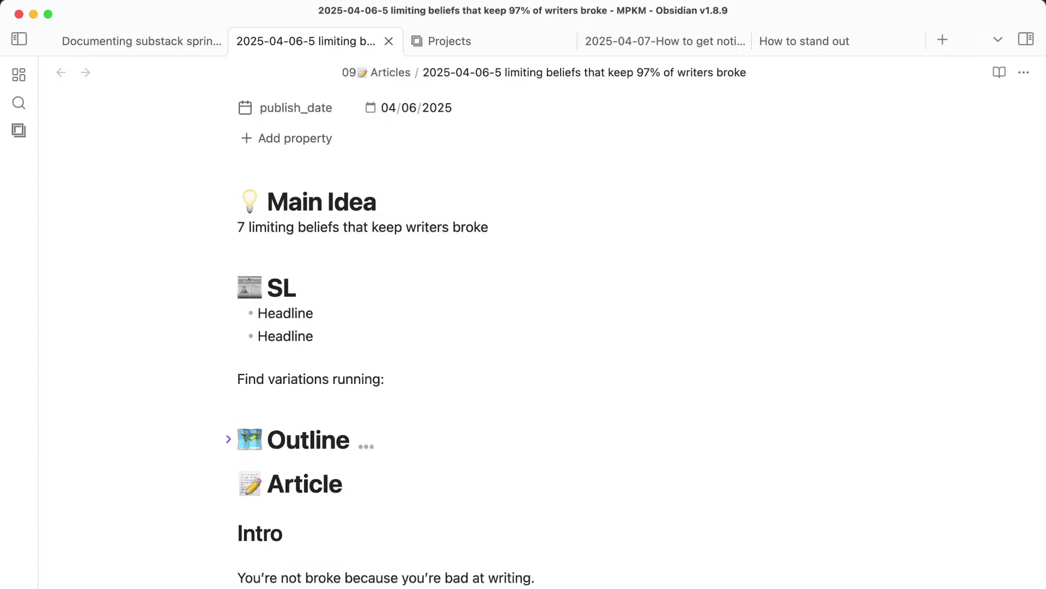
pyautogui.moveTo(362, 406); pyautogui.dragTo(228, 281)
pyautogui.press('BackSpace')
pyautogui.press('BackSpace')
pyautogui.press('BackSpace')
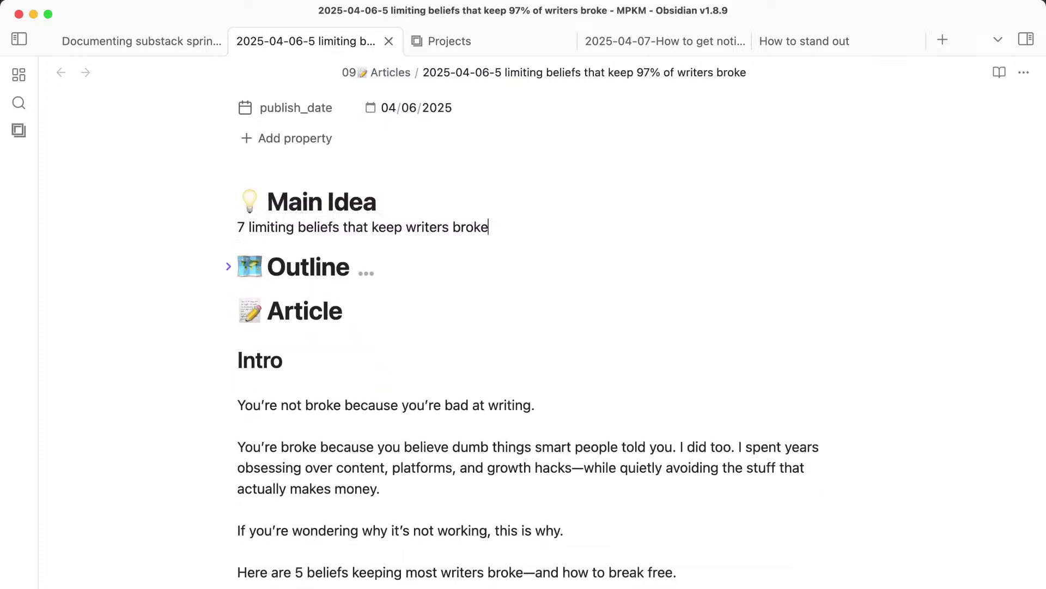
# Reword the start of the intro's first sentence to "Most writers aren't broke".
pyautogui.scroll(-4, 461, 381)
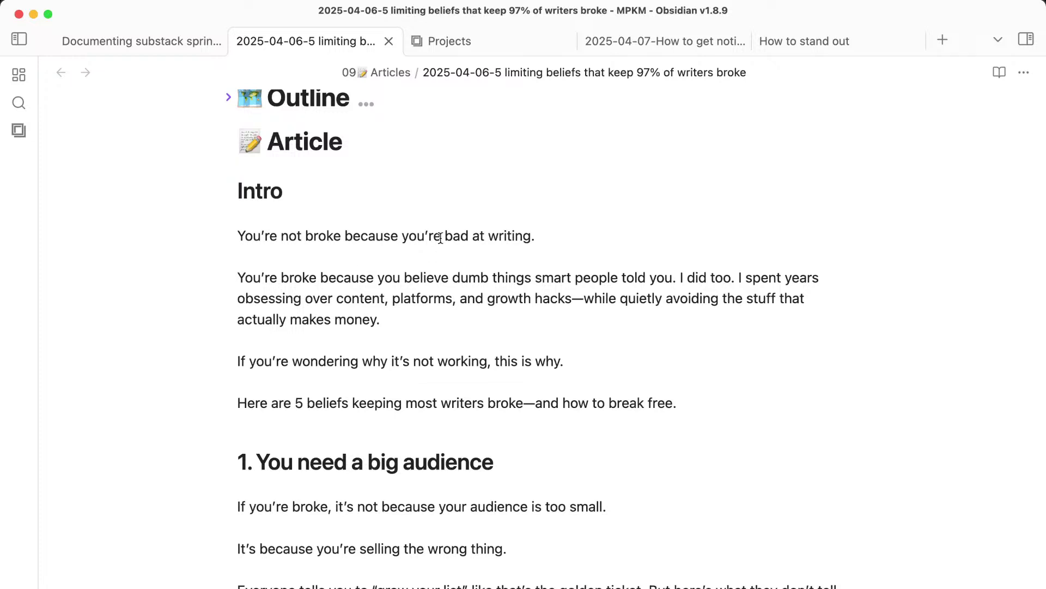
pyautogui.moveTo(400, 260); pyautogui.dragTo(482, 343)
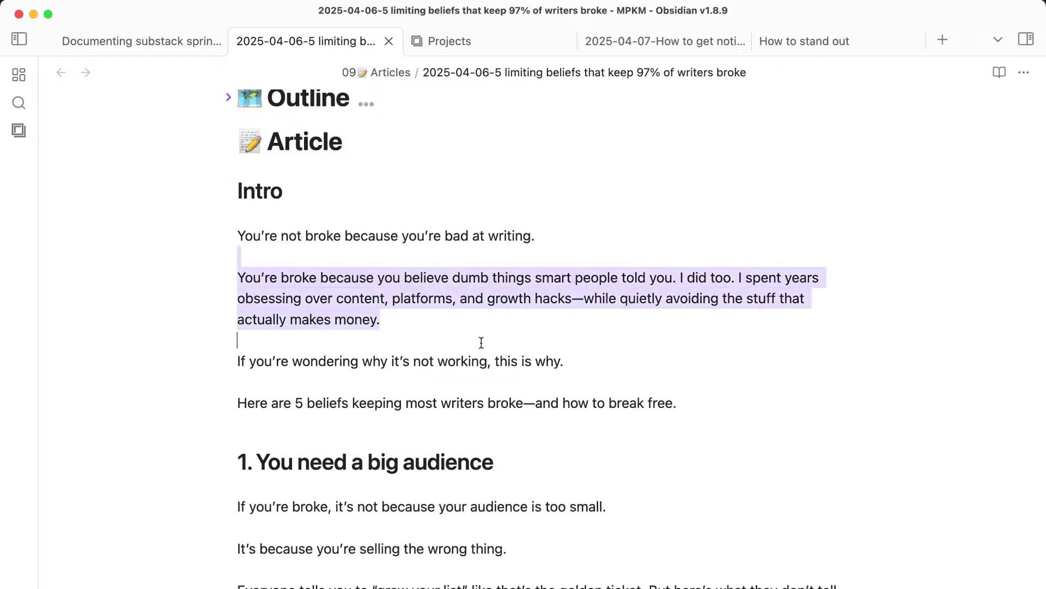
pyautogui.scroll(5, 481, 343)
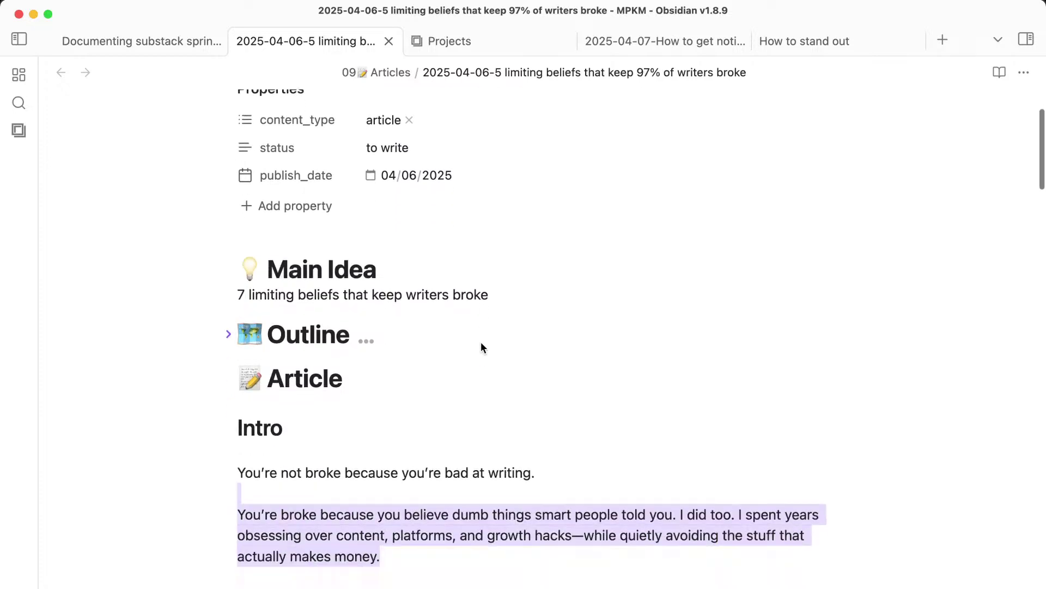
pyautogui.scroll(-1, 481, 347)
pyautogui.click(261, 421)
pyautogui.moveTo(277, 421); pyautogui.dragTo(164, 421)
pyautogui.write('Mos')
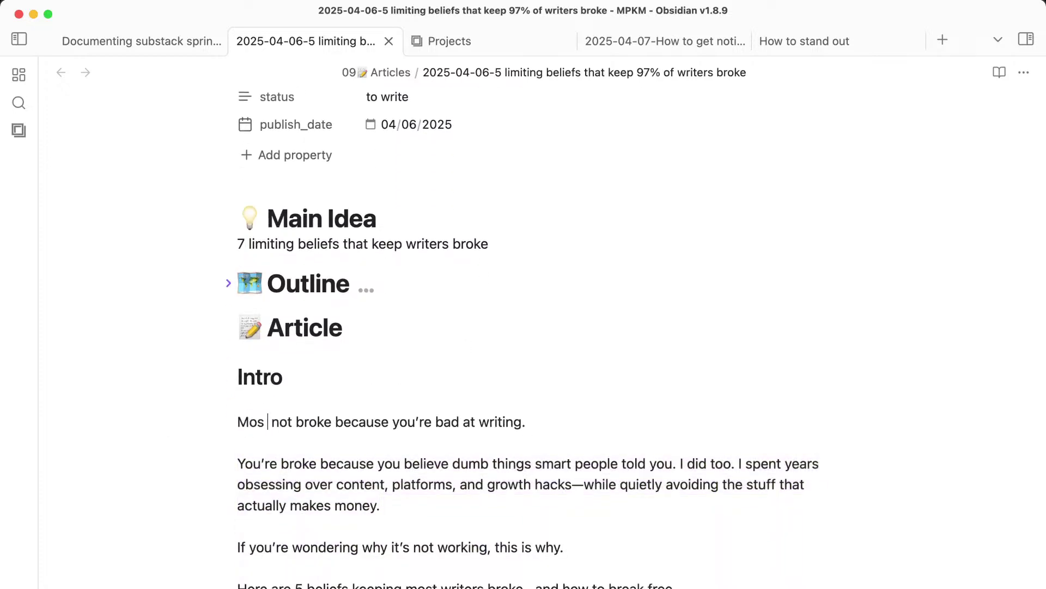
pyautogui.write('t writers are')
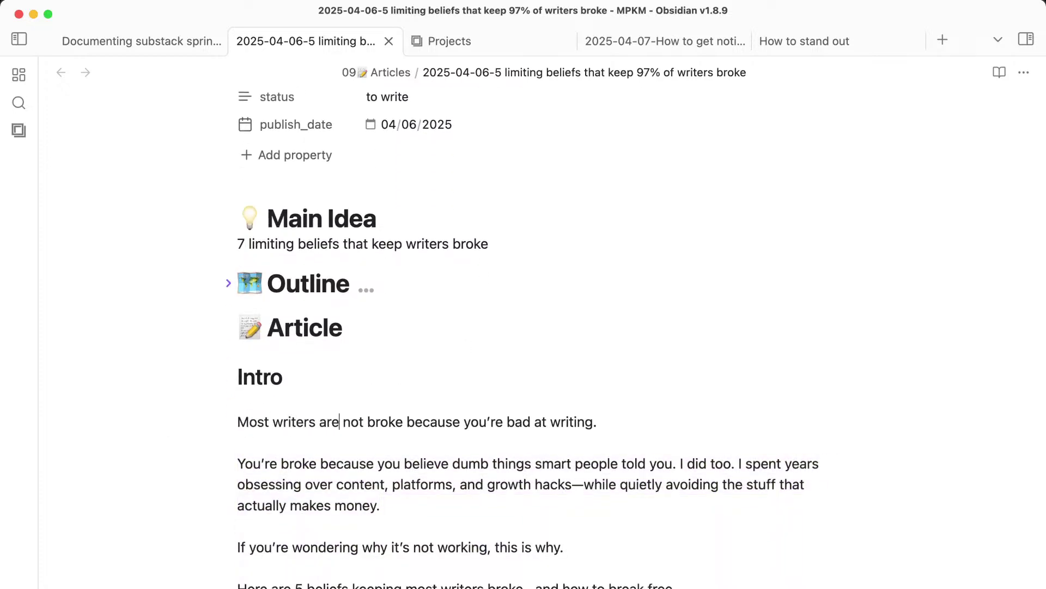
pyautogui.press('BackSpace')
pyautogui.press('Right')
pyautogui.press('Delete')
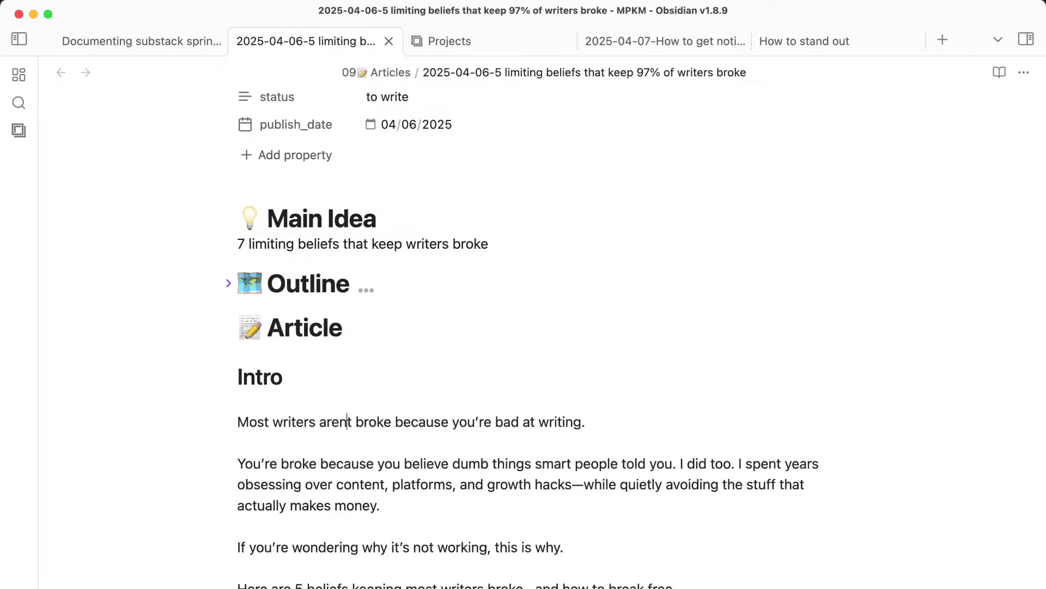
pyautogui.write("'")
# Reword the rest of the intro's first sentence to "because they're bad writers".
pyautogui.doubleClick(460, 421)
pyautogui.write('theyr')
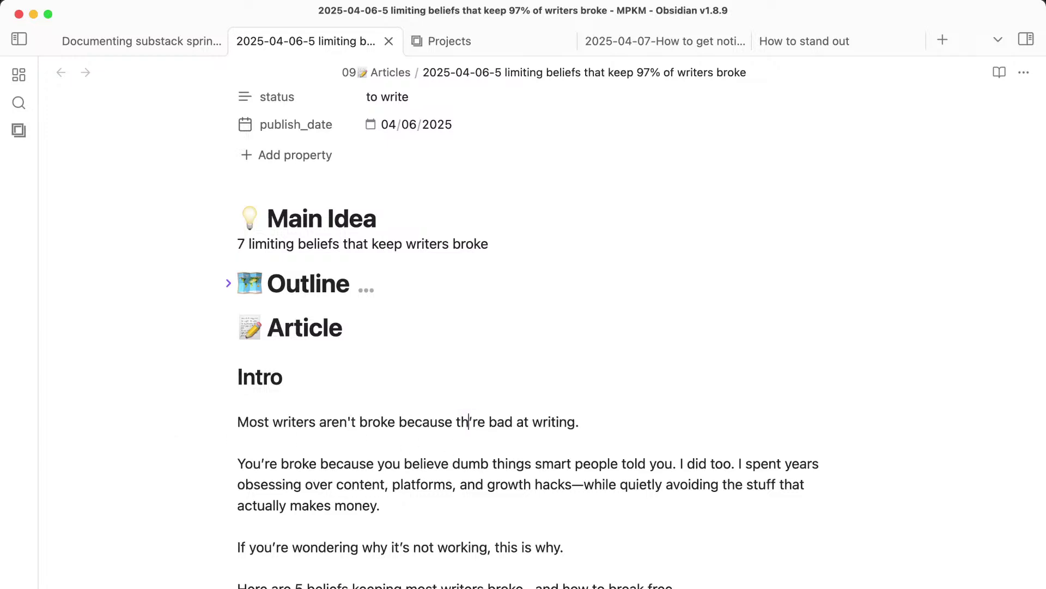
pyautogui.press('BackSpace')
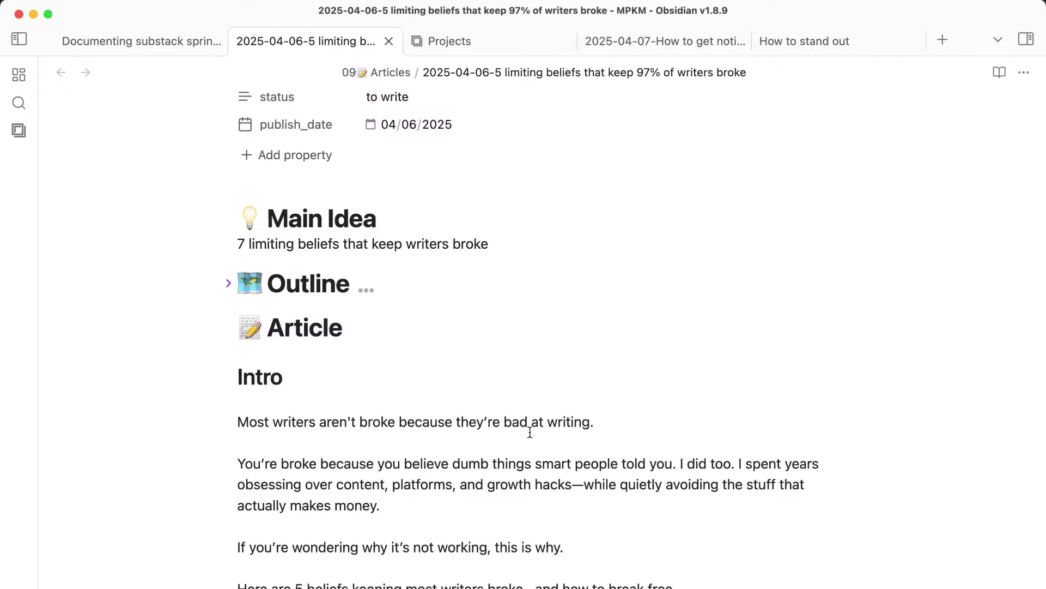
pyautogui.doubleClick(537, 422)
pyautogui.press('Left')
pyautogui.press('super+shift+Right')
pyautogui.write('Wri')
pyautogui.press('BackSpace')
pyautogui.press('BackSpace')
pyautogui.press('BackSpace')
pyautogui.write('writer')
# Rewrite the second intro paragraph's first sentence as "But because they believe dumb things smart people told them.".
pyautogui.click(323, 466)
pyautogui.press('super+BackSpace')
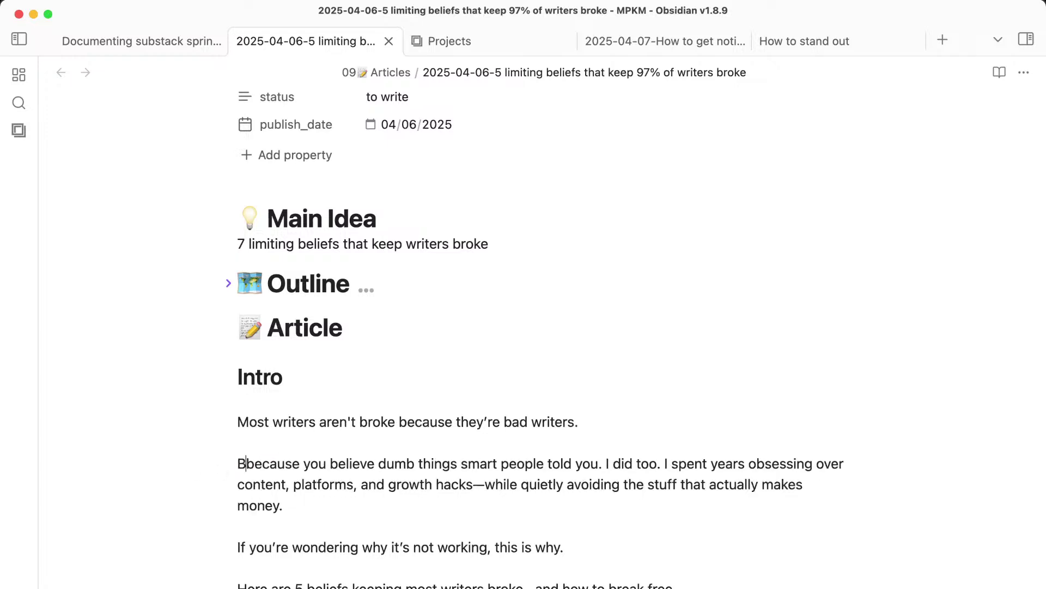
pyautogui.write('But')
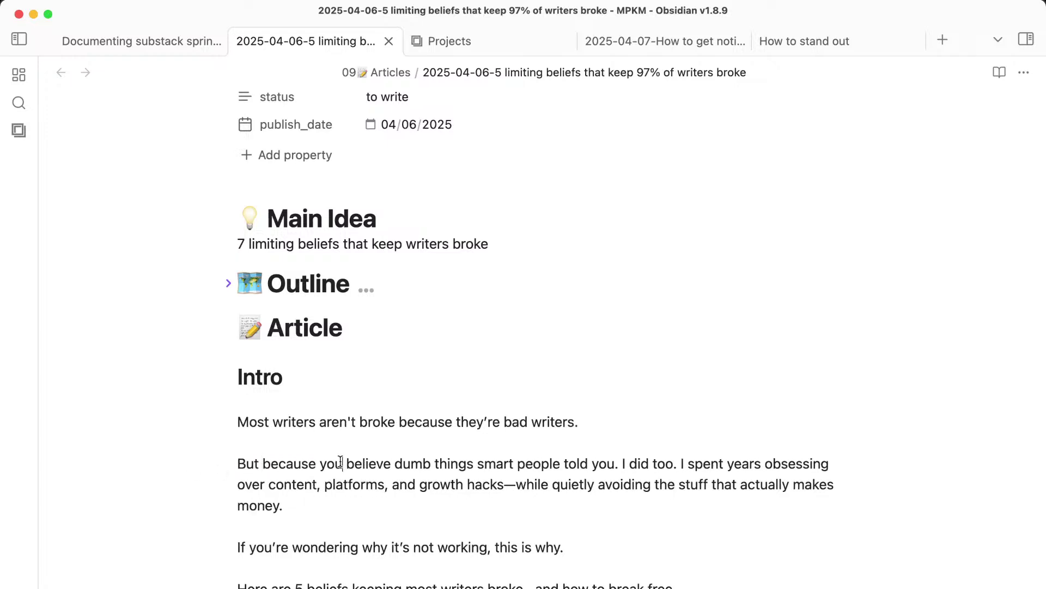
pyautogui.doubleClick(333, 463)
pyautogui.write('they')
pyautogui.scroll(-3, 561, 369)
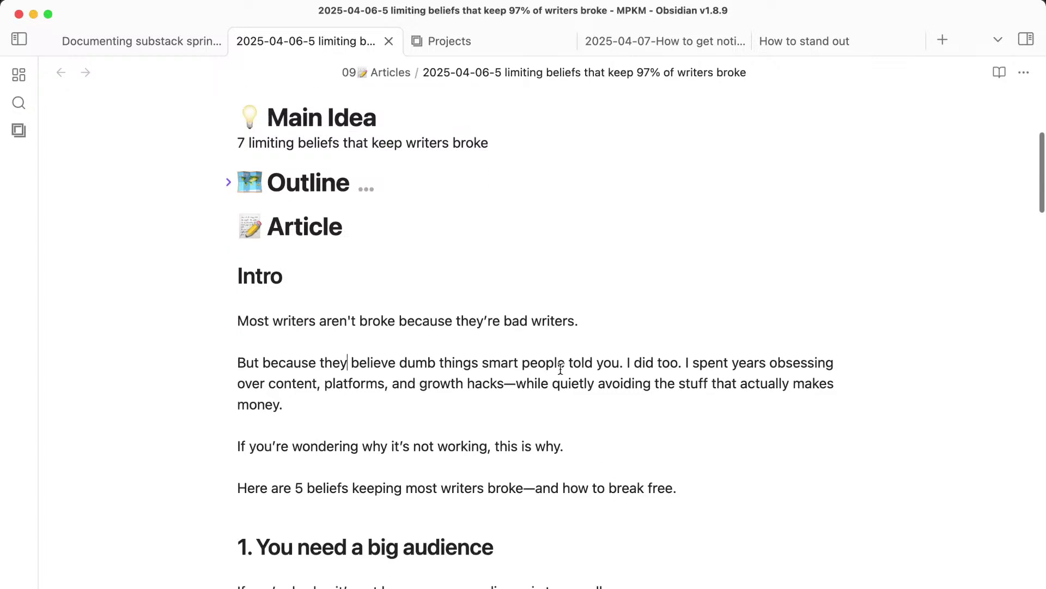
pyautogui.doubleClick(611, 364)
pyautogui.write('them')
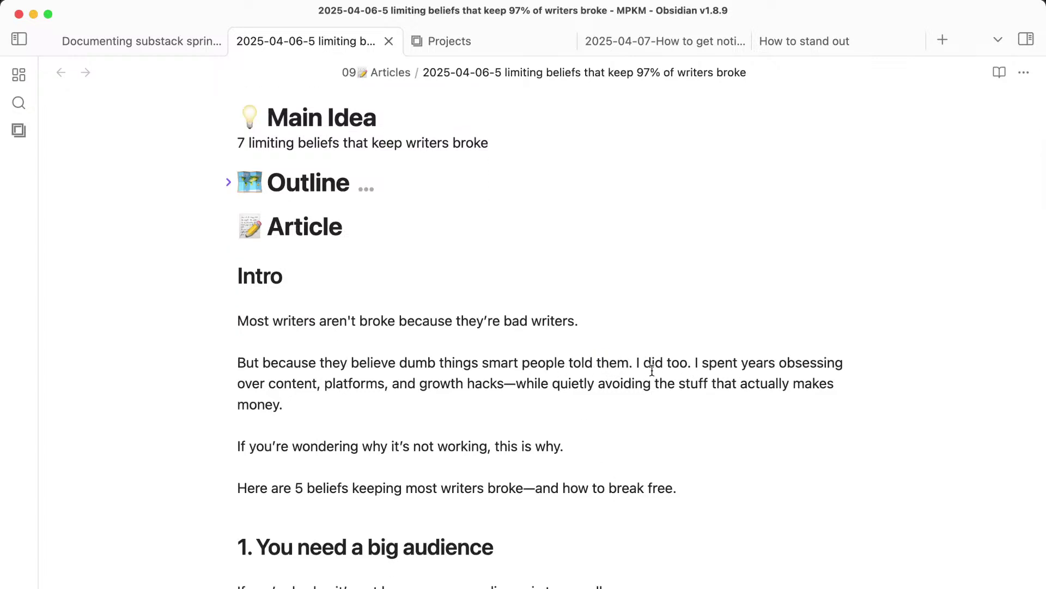
# Delete the intro line "If you're wondering why it's not working, this is why." and its extra blank lines.
pyautogui.scroll(-1, 509, 412)
pyautogui.scroll(-2, 510, 413)
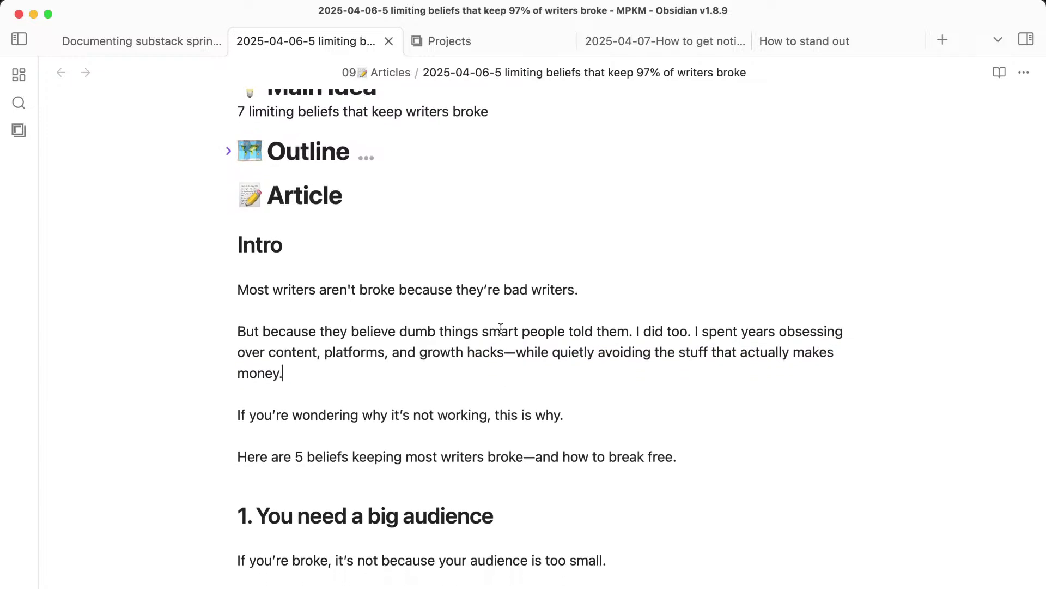
pyautogui.scroll(-4, 501, 451)
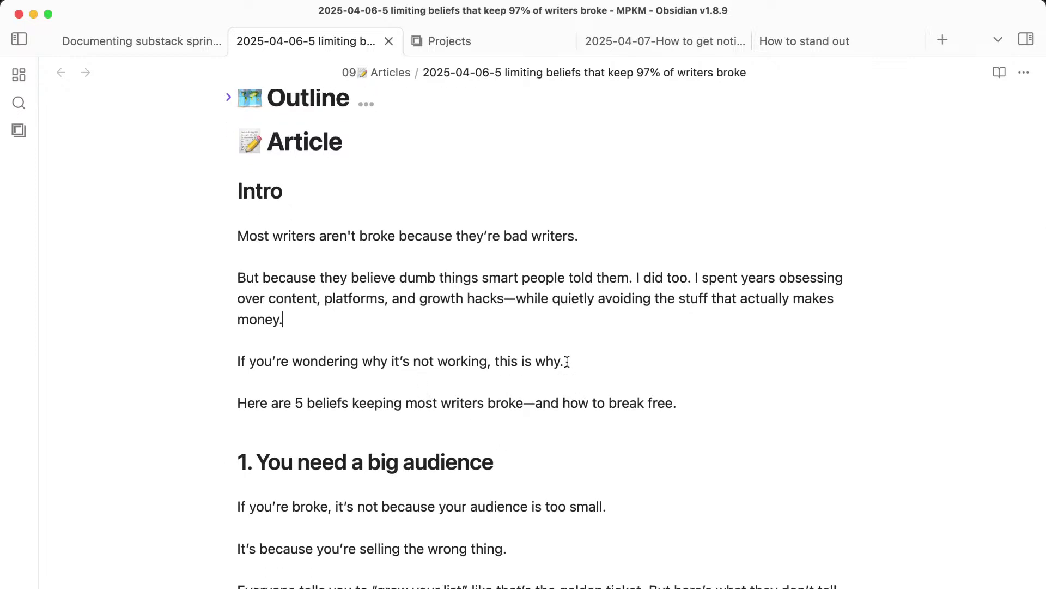
pyautogui.moveTo(567, 361); pyautogui.dragTo(231, 364)
pyautogui.press('BackSpace')
pyautogui.press('BackSpace')
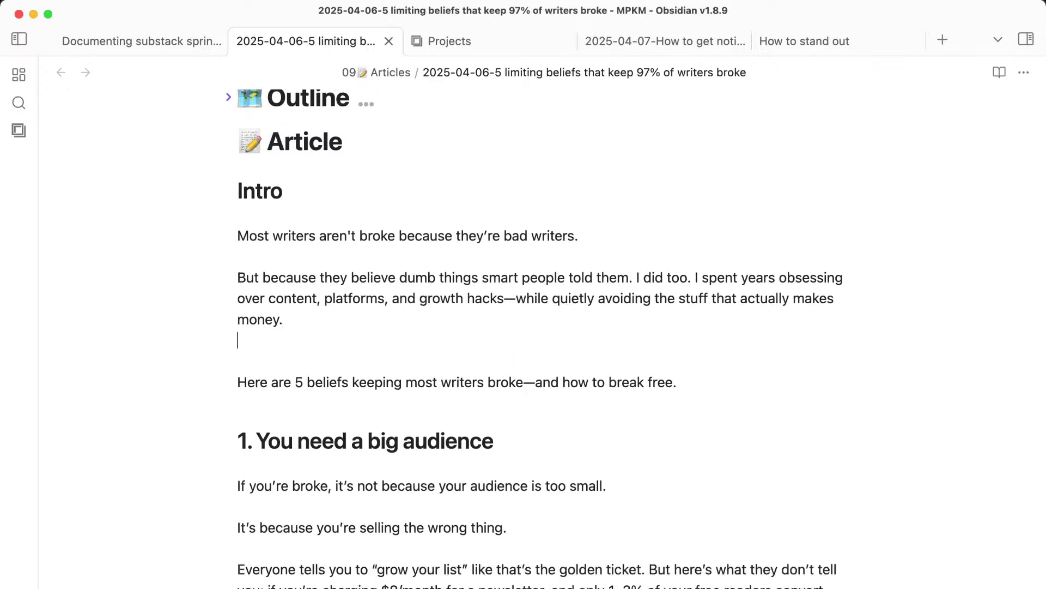
pyautogui.press('BackSpace')
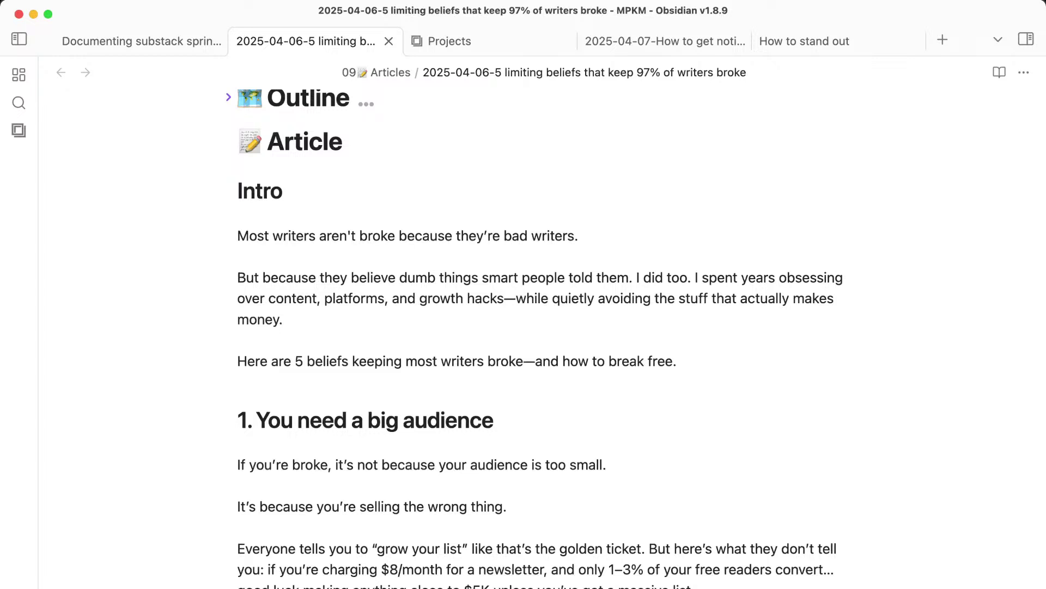
# Add the paragraph "Today, I'm making 6-figures a year writing on the internet." before the "Here are 5 beliefs" line.
pyautogui.press('Return')
pyautogui.press('Return')
pyautogui.write('Today')
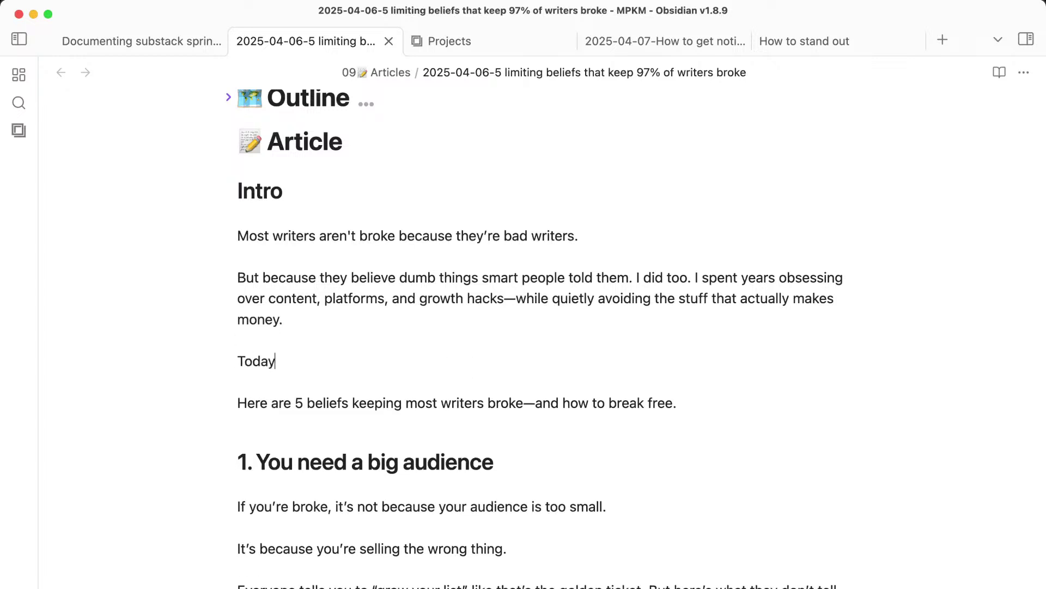
pyautogui.write(", I'm making 6-figures ")
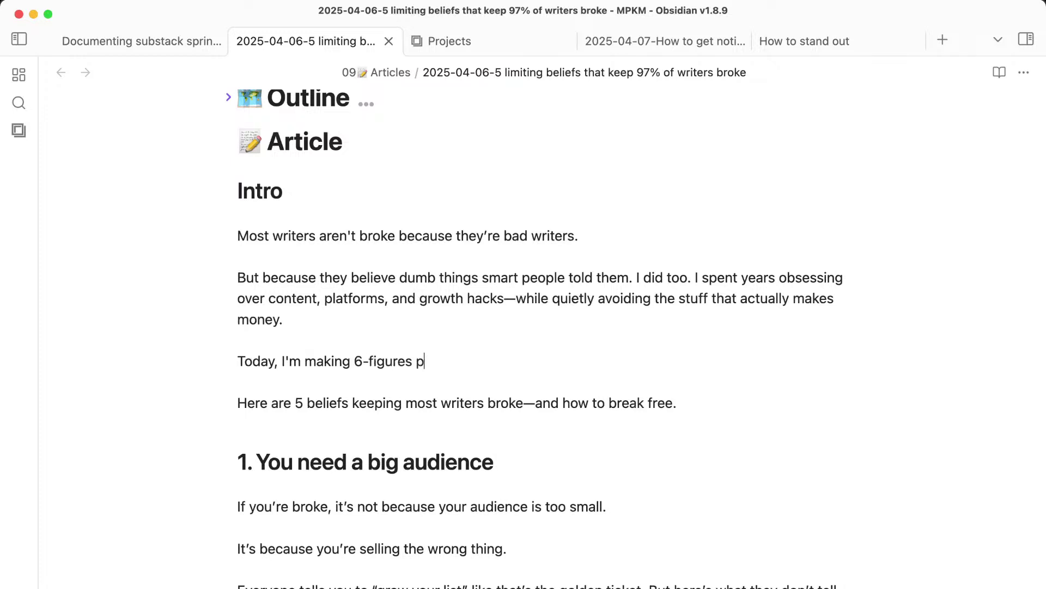
pyautogui.write('per')
pyautogui.press('BackSpace')
pyautogui.press('BackSpace')
pyautogui.press('BackSpace')
pyautogui.press('BackSpace')
pyautogui.write('a year writing on the intrenet.')
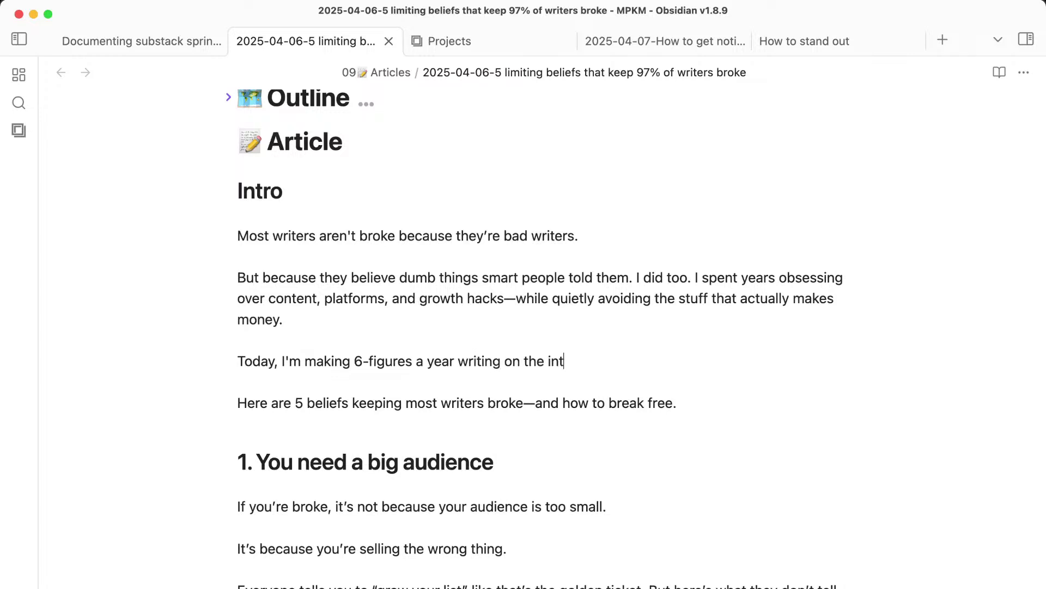
pyautogui.press('BackSpace')
pyautogui.press('BackSpace')
pyautogui.press('BackSpace')
pyautogui.press('BackSpace')
pyautogui.write('ernet')
# Reword the intro's closing line to "Here are the 5 I had to get rid off:".
pyautogui.click(297, 403)
pyautogui.write('the')
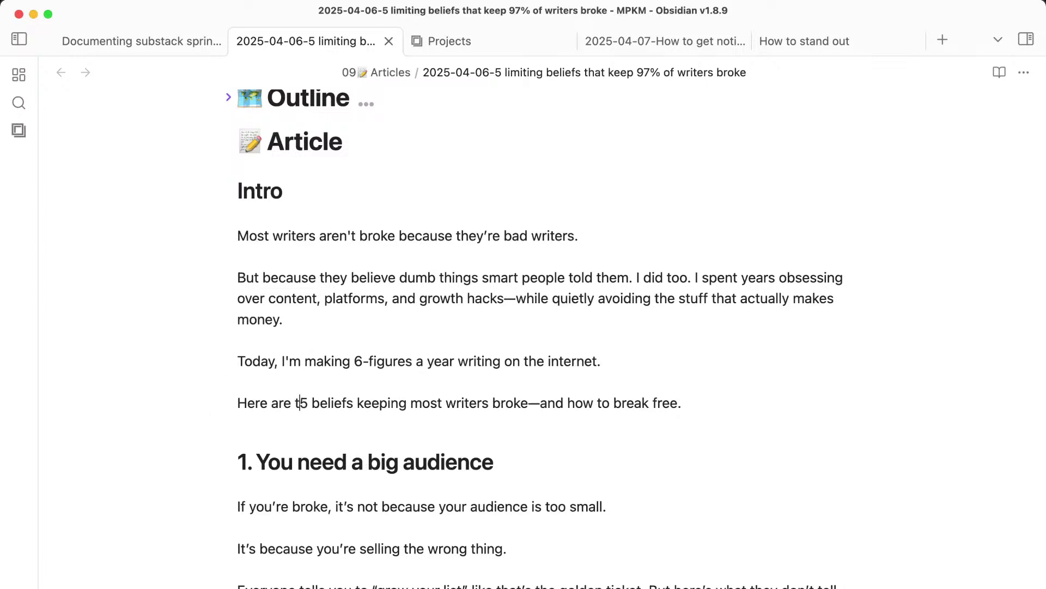
pyautogui.moveTo(330, 403); pyautogui.dragTo(743, 409)
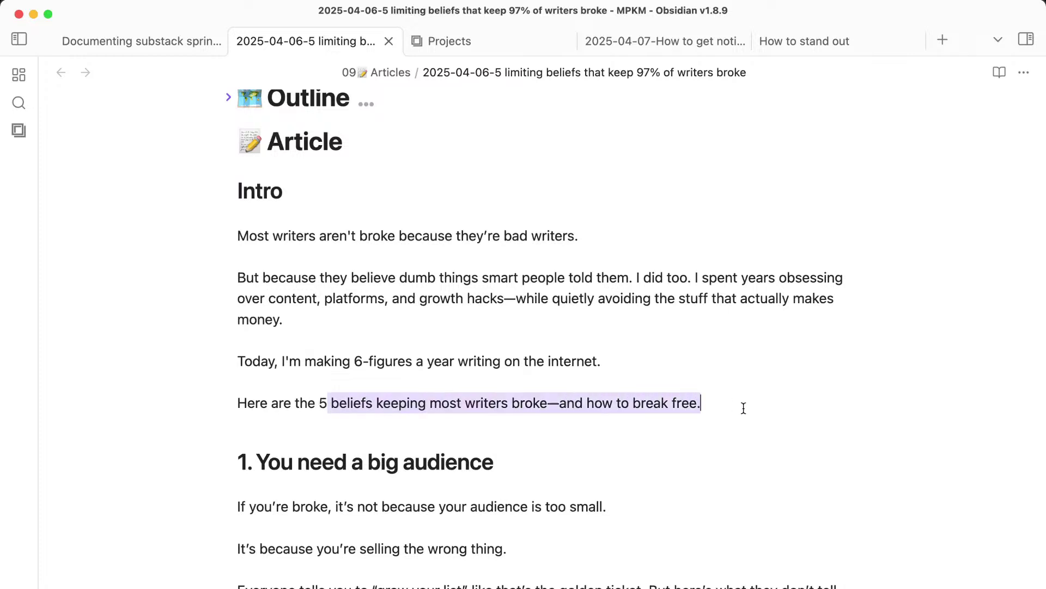
pyautogui.press('BackSpace')
pyautogui.write('I had to get rid off:')
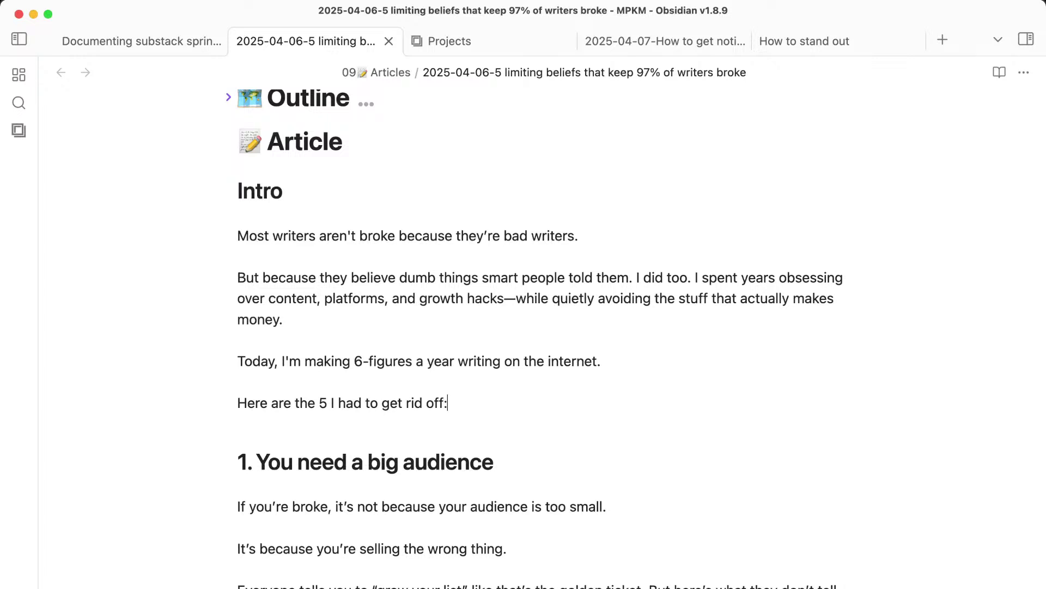
pyautogui.scroll(-5, 473, 508)
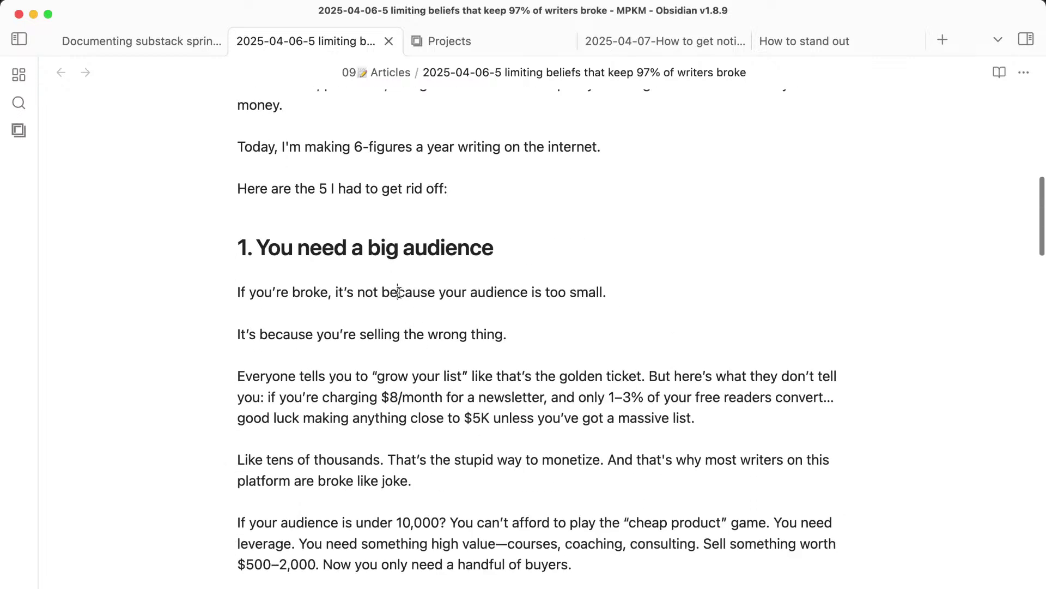
pyautogui.click(466, 352)
pyautogui.moveTo(631, 298); pyautogui.dragTo(158, 296)
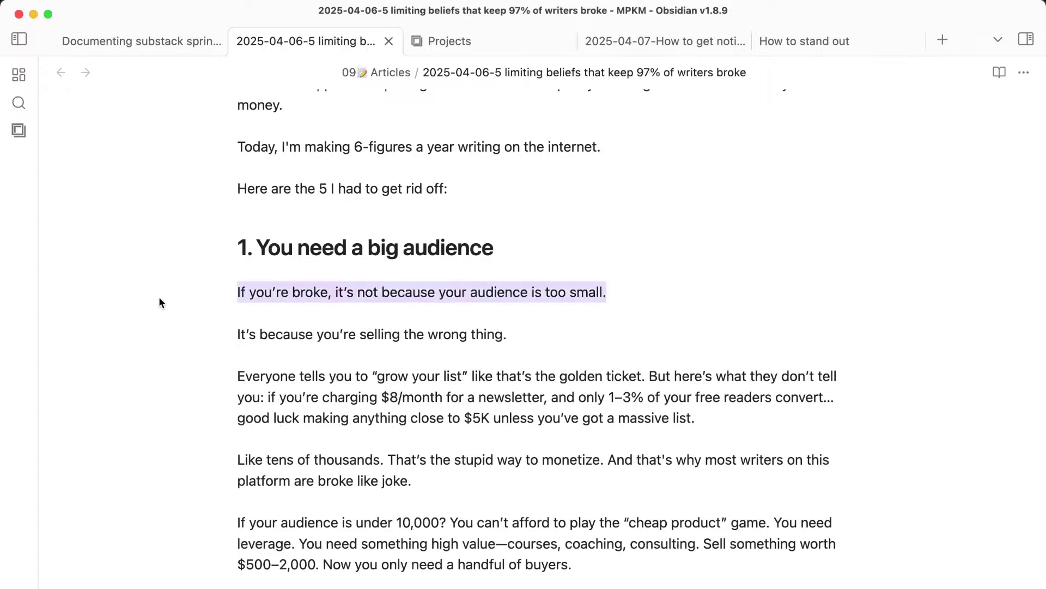
pyautogui.click(346, 303)
pyautogui.moveTo(341, 296); pyautogui.dragTo(165, 301)
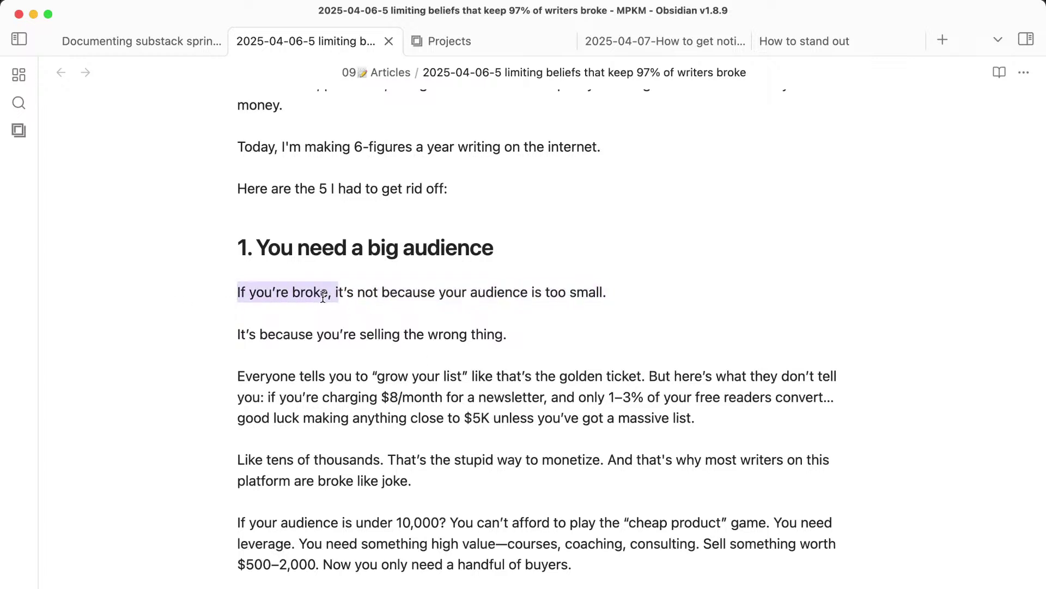
pyautogui.press('BackSpace')
pyautogui.press('Delete')
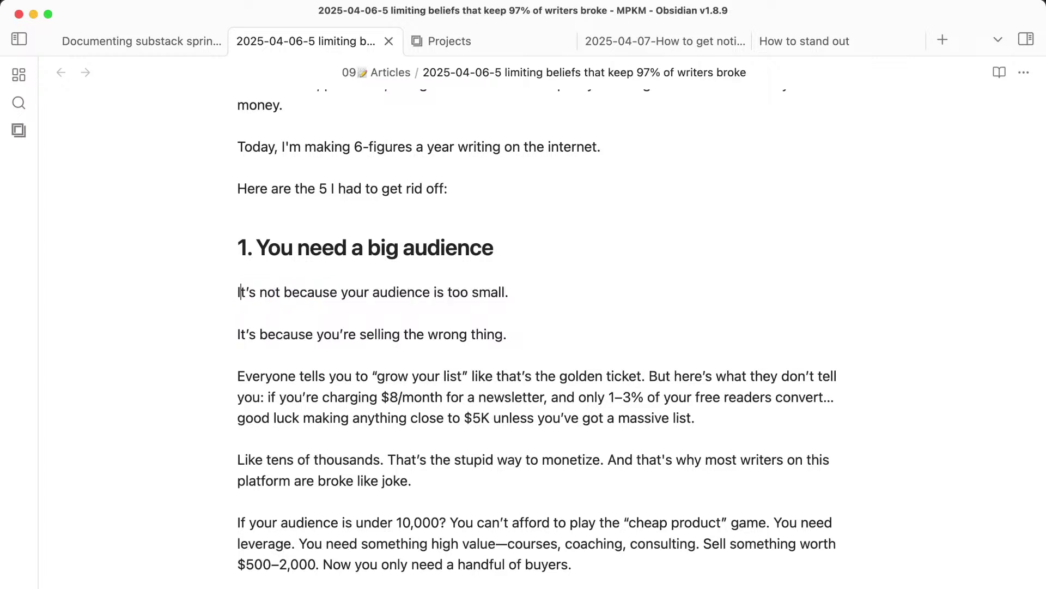
pyautogui.write('In')
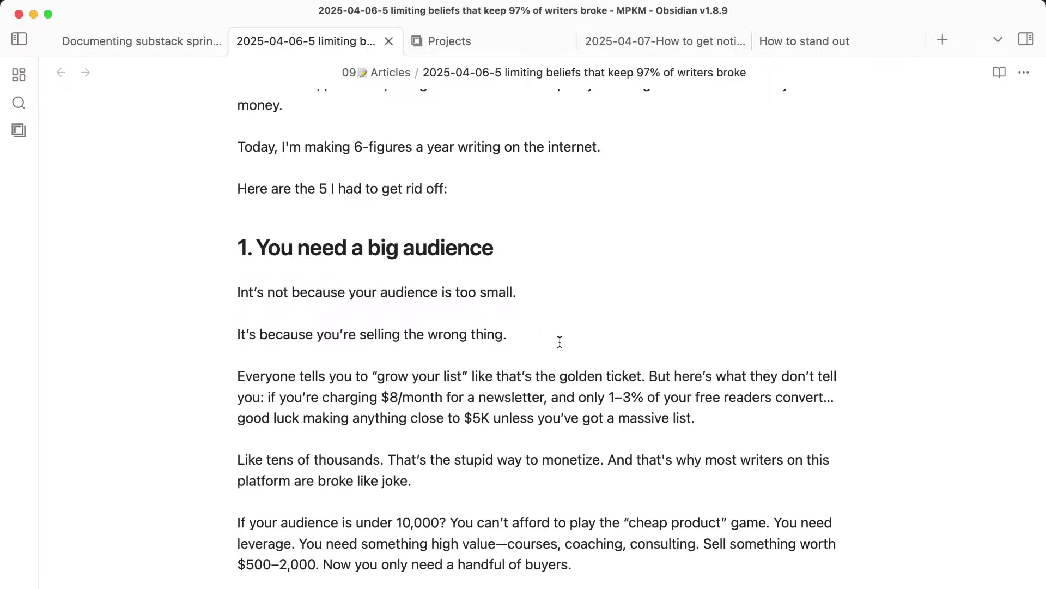
# Delete section 1's two opening lines about audience size and selling the wrong thing, along with their blank lines.
pyautogui.moveTo(558, 344); pyautogui.dragTo(167, 293)
pyautogui.press('BackSpace')
pyautogui.press('BackSpace')
pyautogui.press('BackSpace')
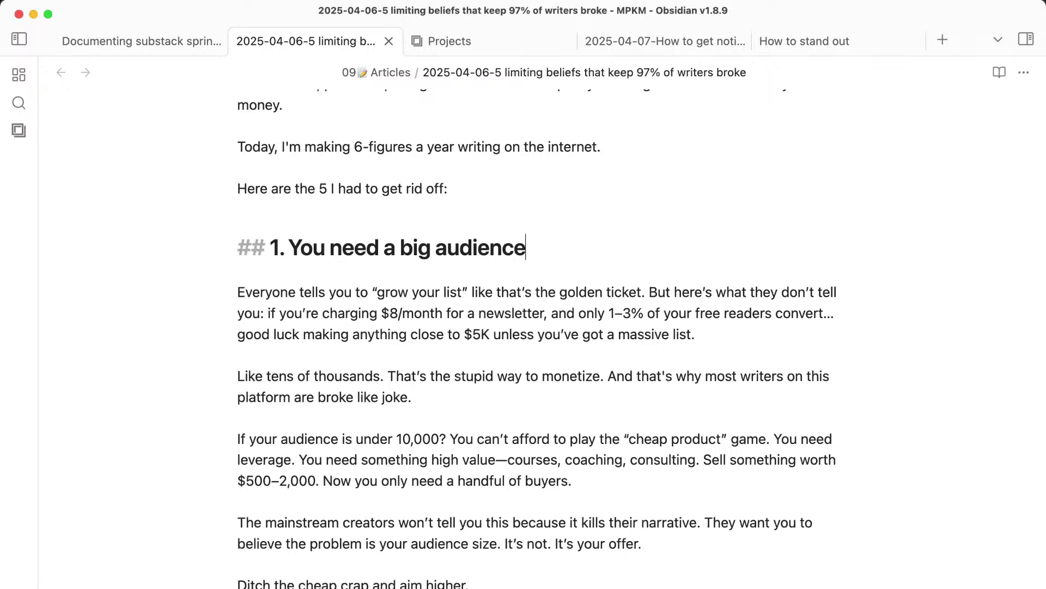
# Start a new paragraph at "But here's what they don't tell you" in section 1 and capitalize "Good luck" in it.
pyautogui.click(649, 292)
pyautogui.press('Return')
pyautogui.press('Return')
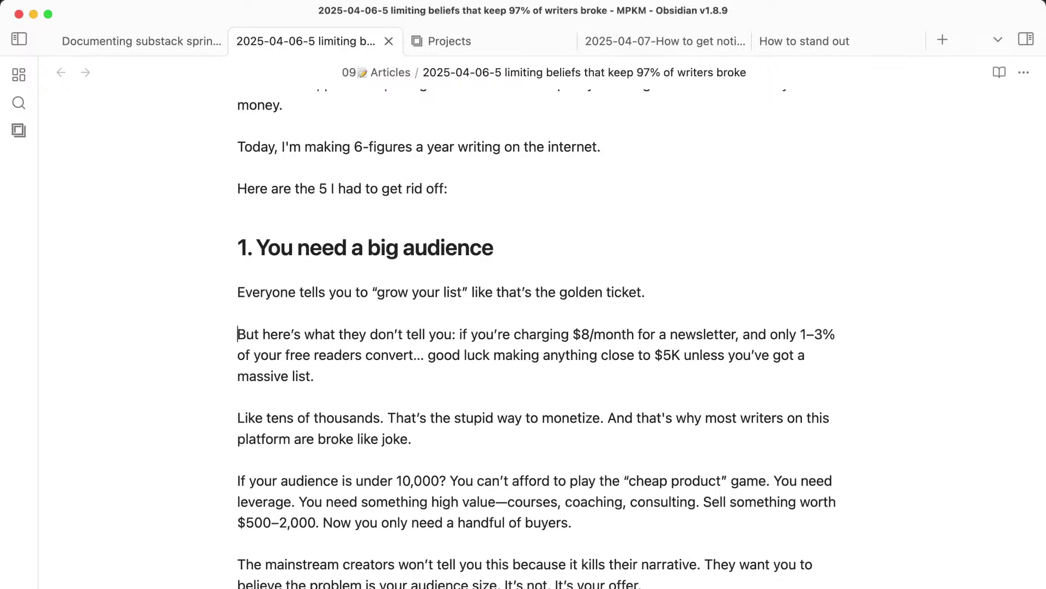
pyautogui.scroll(-2, 610, 371)
pyautogui.click(544, 352)
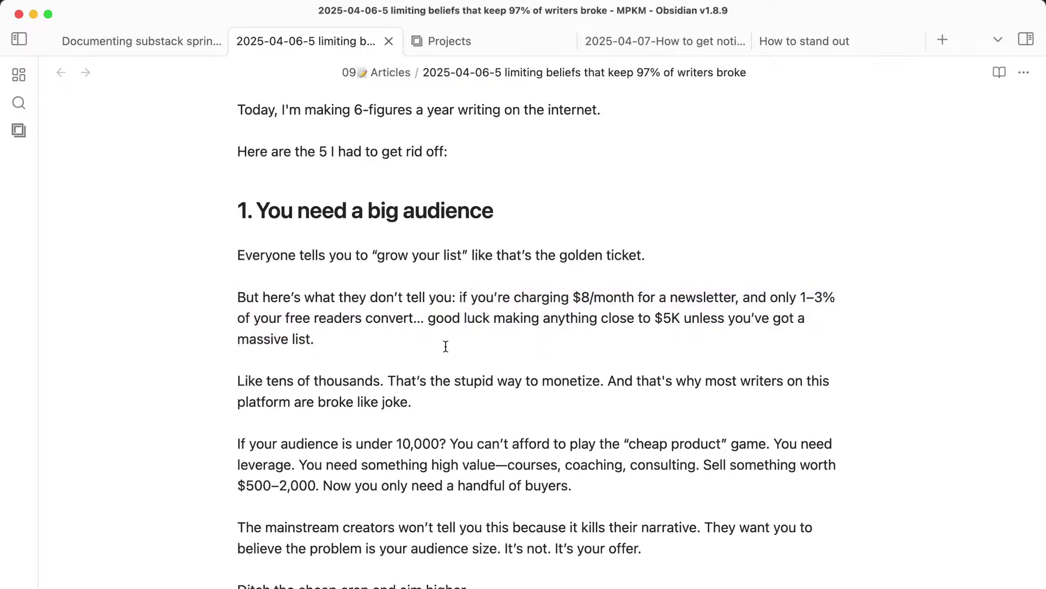
pyautogui.click(435, 321)
pyautogui.press('BackSpace')
pyautogui.write('G')
# Split section 1's "If your audience is under 10,000?" paragraph after "game." and put "You need leverage." on its own line.
pyautogui.moveTo(391, 350); pyautogui.dragTo(441, 426)
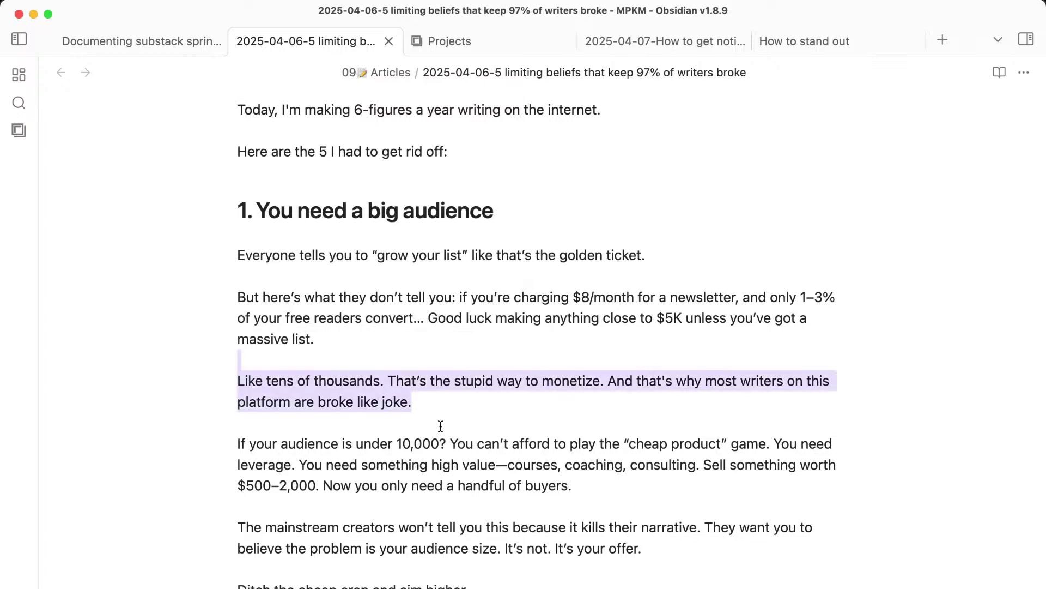
pyautogui.click(441, 426)
pyautogui.scroll(-3, 441, 426)
pyautogui.moveTo(379, 371); pyautogui.dragTo(465, 429)
pyautogui.click(464, 428)
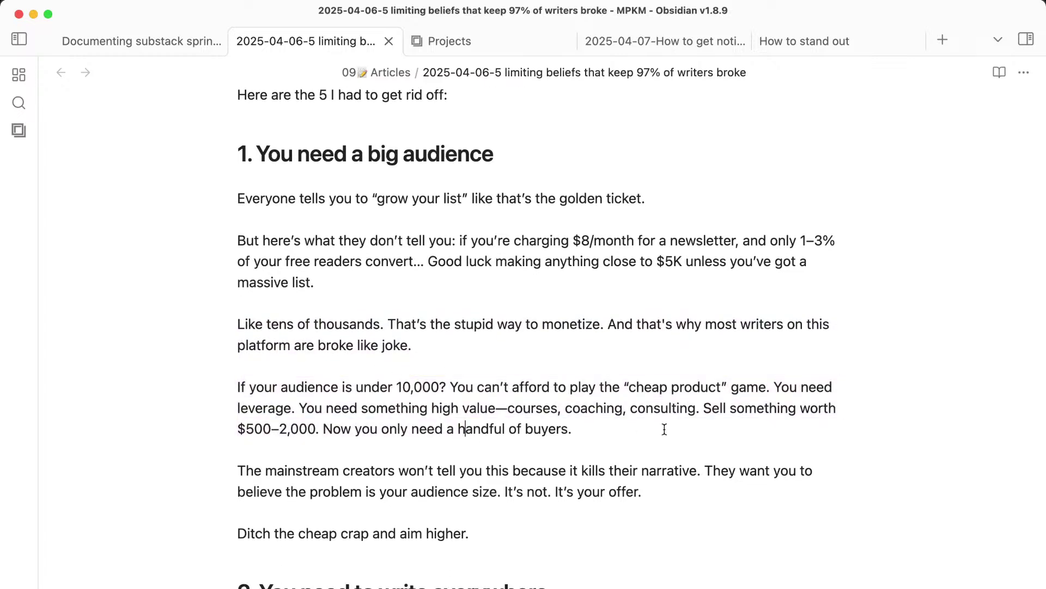
pyautogui.click(775, 389)
pyautogui.press('Return')
pyautogui.press('Return')
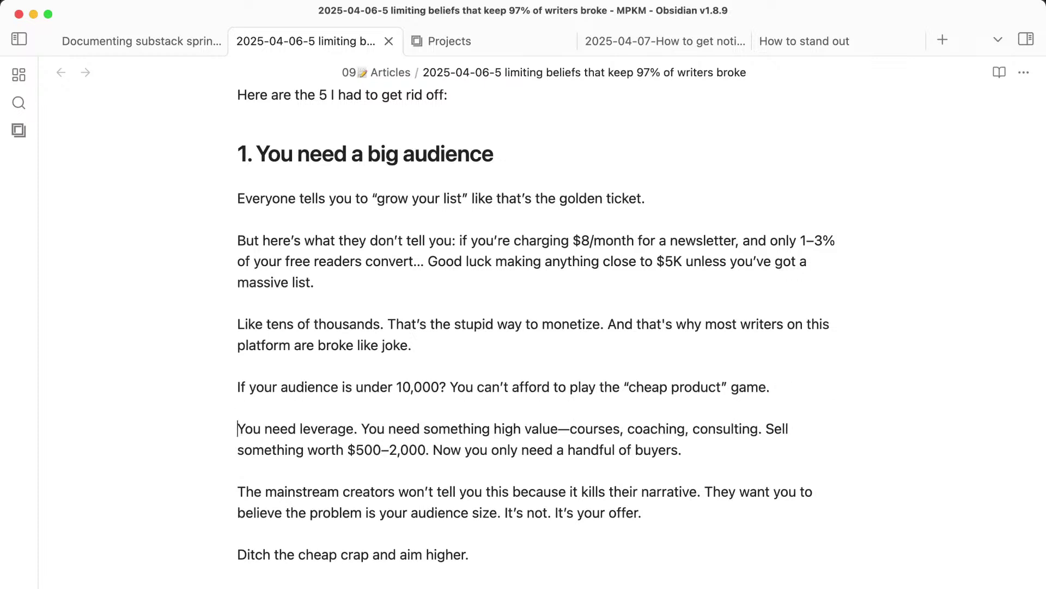
pyautogui.click(362, 429)
pyautogui.press('Return')
pyautogui.press('Return')
# Read through the rest of section 1 and the opening of section 2 for needed edits.
pyautogui.scroll(-5, 362, 429)
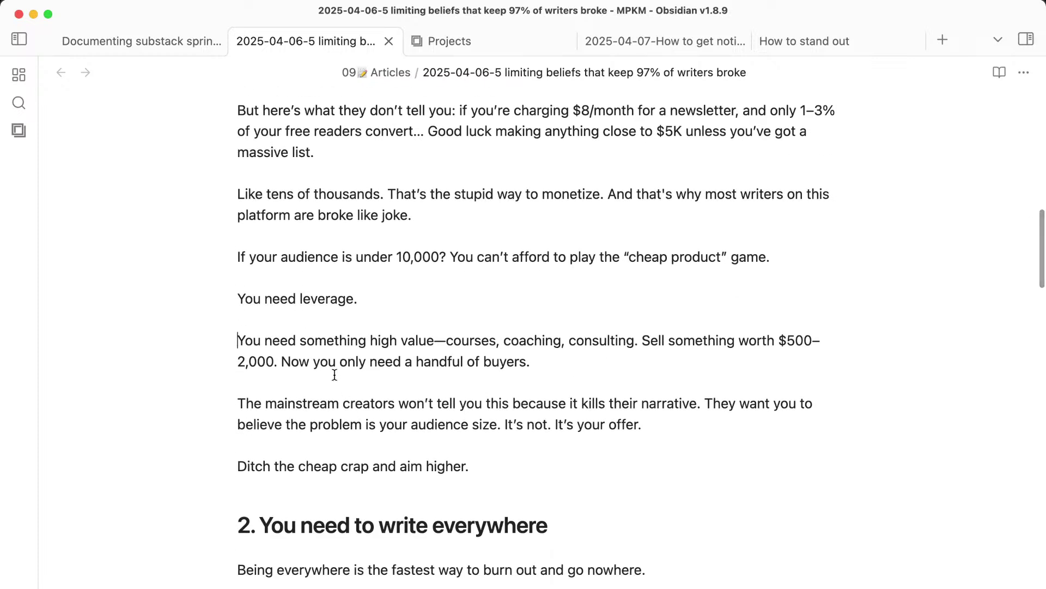
pyautogui.moveTo(329, 361); pyautogui.dragTo(419, 433)
pyautogui.click(419, 433)
pyautogui.moveTo(393, 384); pyautogui.dragTo(454, 449)
pyautogui.click(454, 450)
pyautogui.scroll(-7, 453, 450)
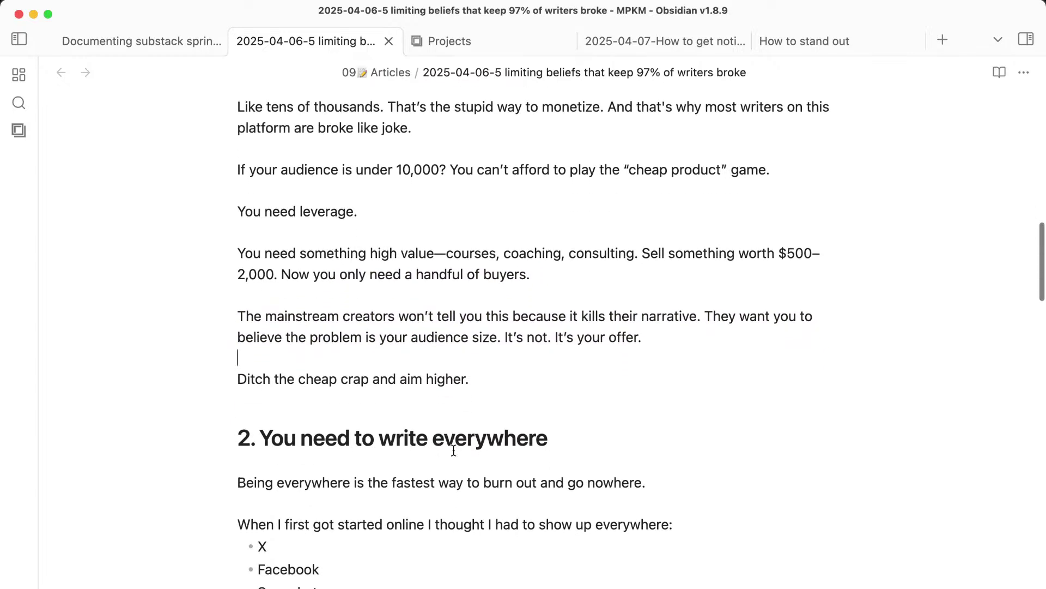
pyautogui.scroll(-3, 453, 450)
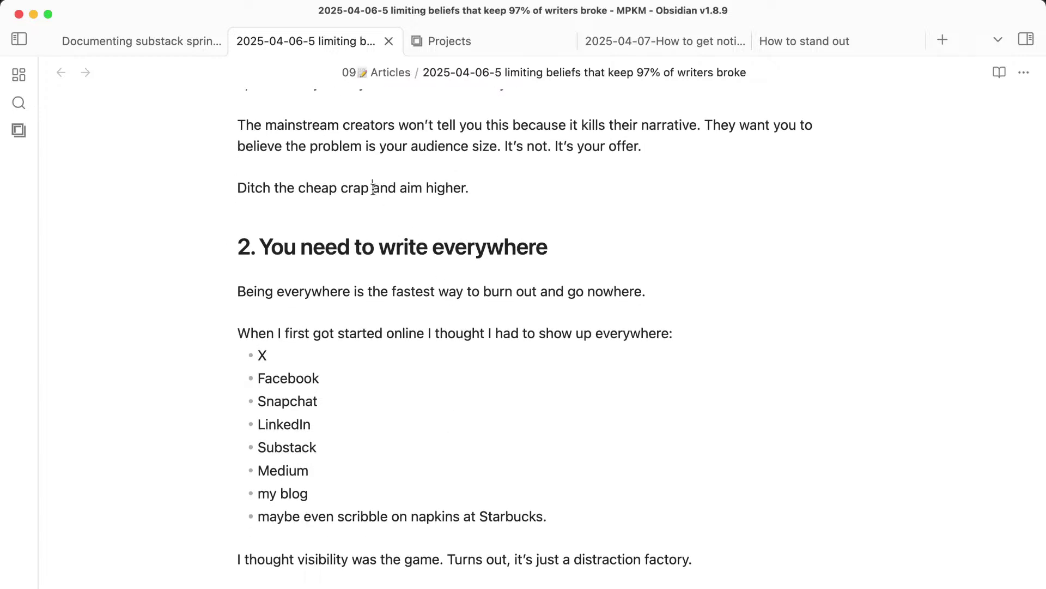
pyautogui.moveTo(373, 188); pyautogui.dragTo(498, 292)
pyautogui.click(502, 301)
pyautogui.scroll(-1, 502, 301)
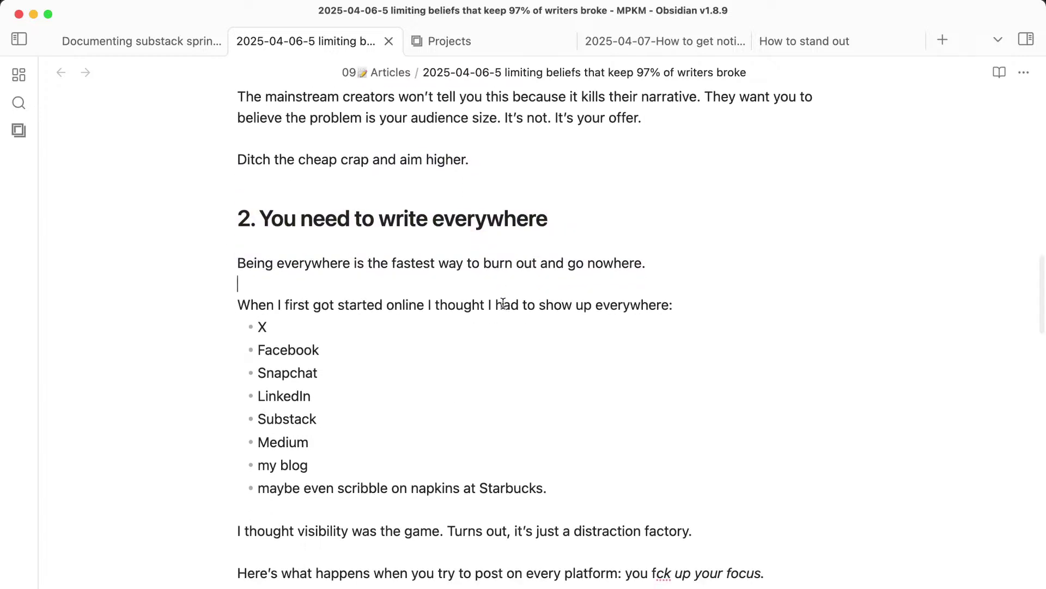
pyautogui.scroll(-1, 503, 303)
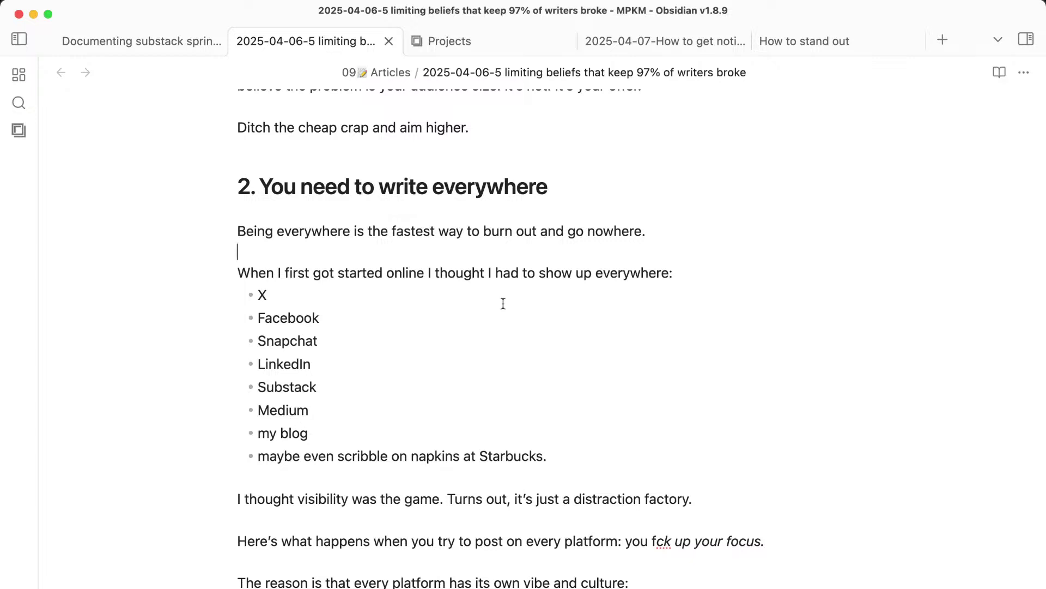
# Change the section 2 heading to "2. Write on 53 platforms".
pyautogui.click(302, 185)
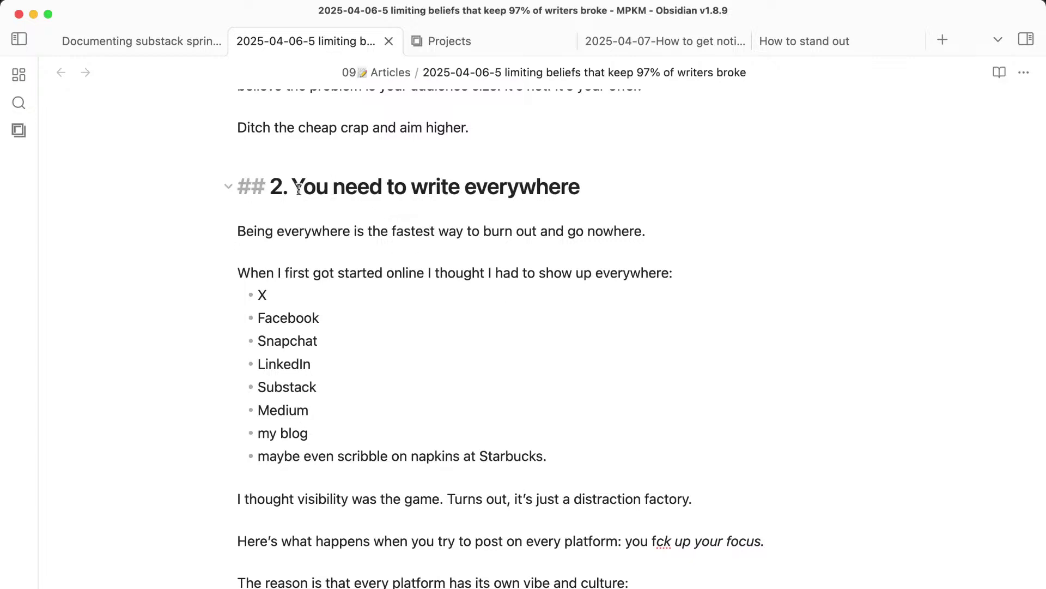
pyautogui.moveTo(299, 185); pyautogui.dragTo(750, 180)
pyautogui.write('Write on ')
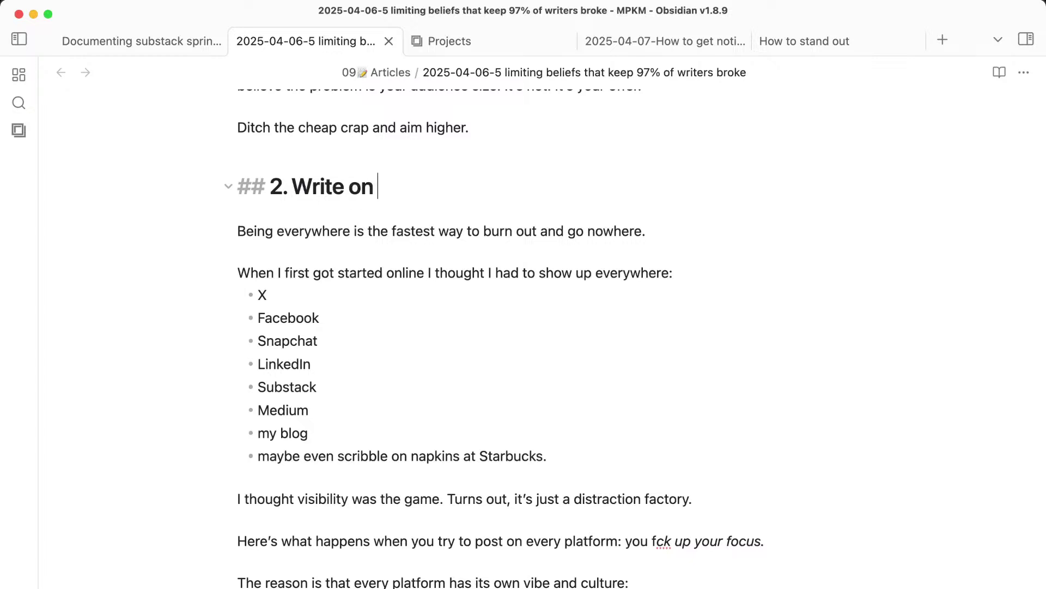
pyautogui.write('53 platf')
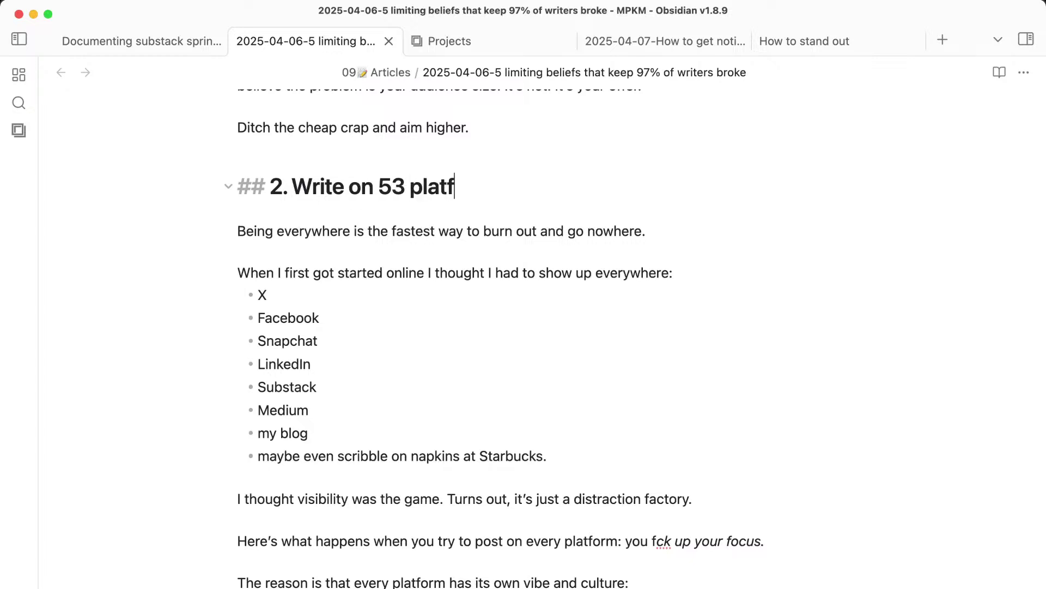
pyautogui.write('orms')
# Read through section 2 from the list of platforms down to the paragraph about choosing where to post.
pyautogui.scroll(-1, 479, 308)
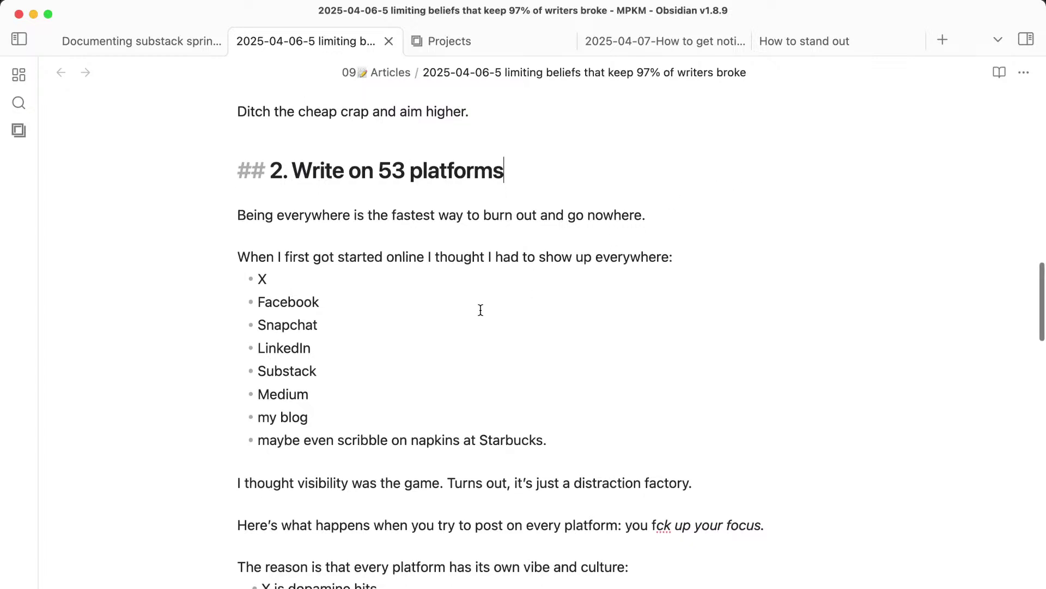
pyautogui.click(476, 310)
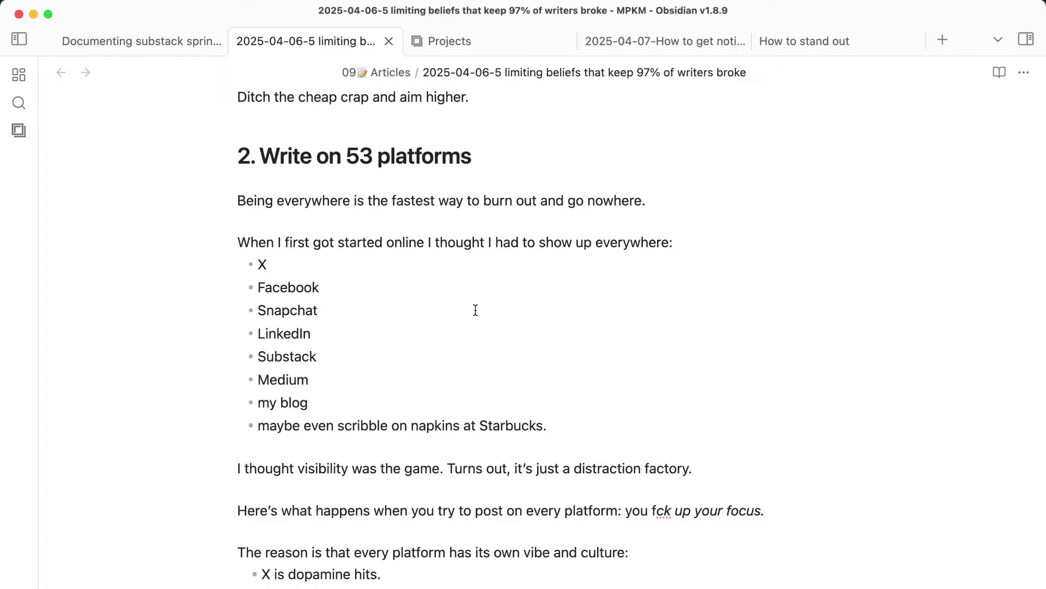
pyautogui.scroll(-5, 483, 365)
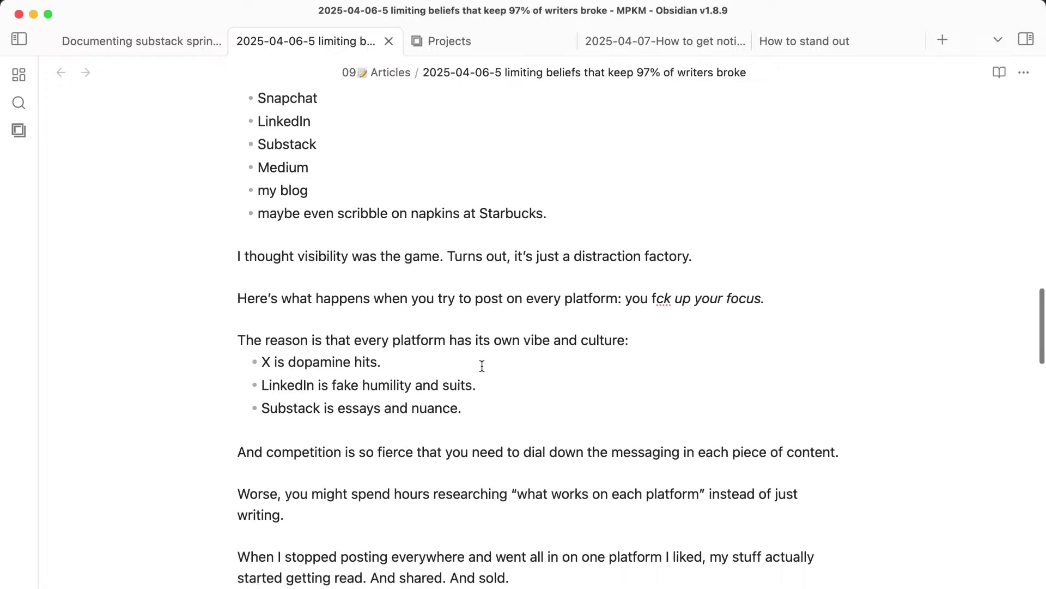
pyautogui.scroll(-3, 483, 366)
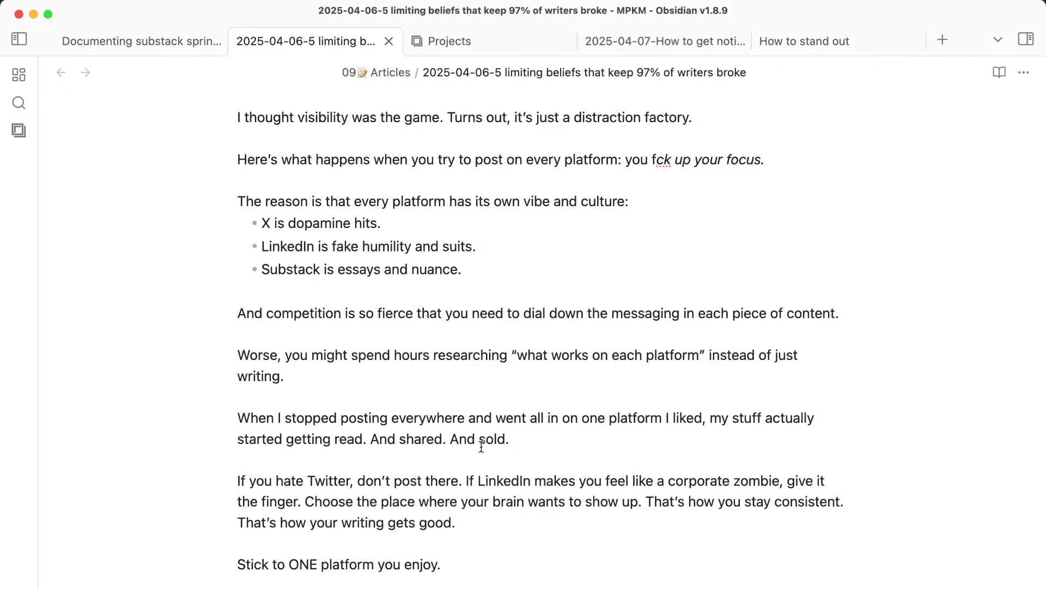
pyautogui.scroll(-1, 481, 447)
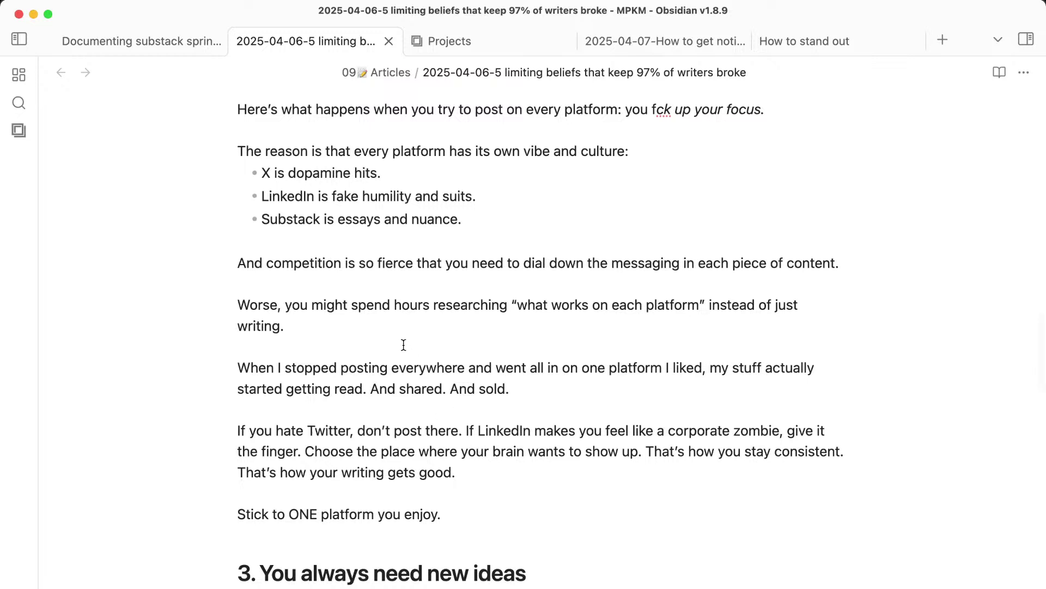
pyautogui.moveTo(470, 345); pyautogui.dragTo(538, 490)
pyautogui.click(539, 492)
pyautogui.scroll(-2, 540, 491)
# Replace "Twitter" with "X" near the end of section 2 and remove the comma, giving "If you hate X don't post there.".
pyautogui.doubleClick(347, 362)
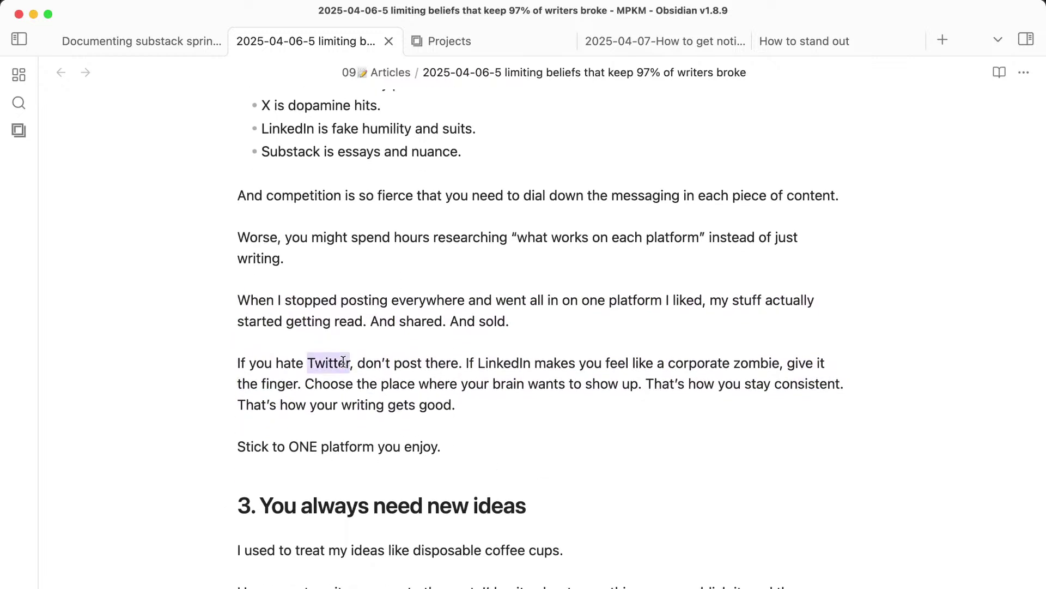
pyautogui.write('X')
pyautogui.click(325, 363)
pyautogui.write('so. I')
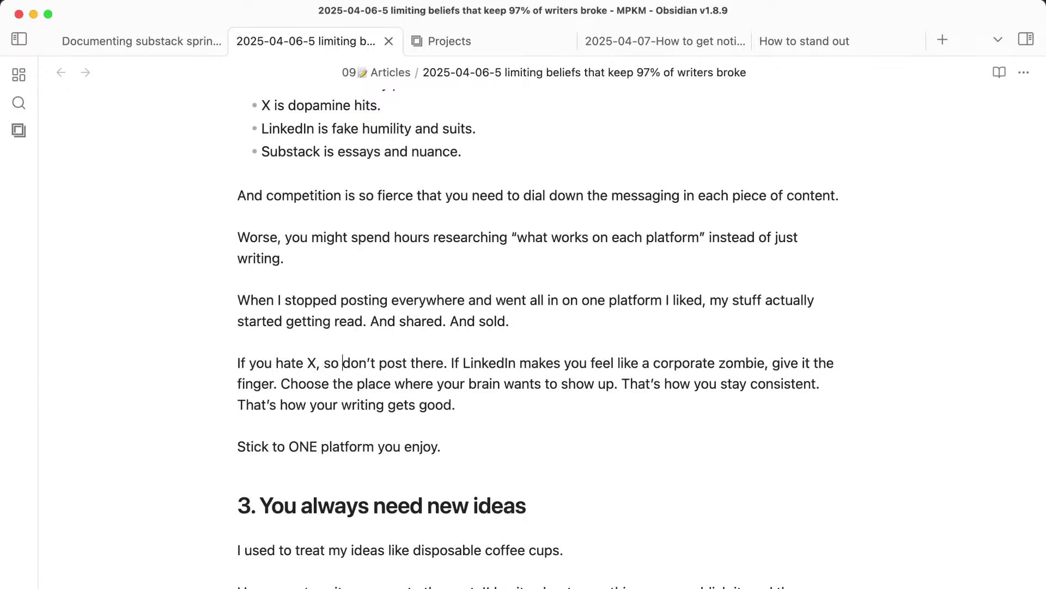
pyautogui.moveTo(534, 371); pyautogui.dragTo(574, 421)
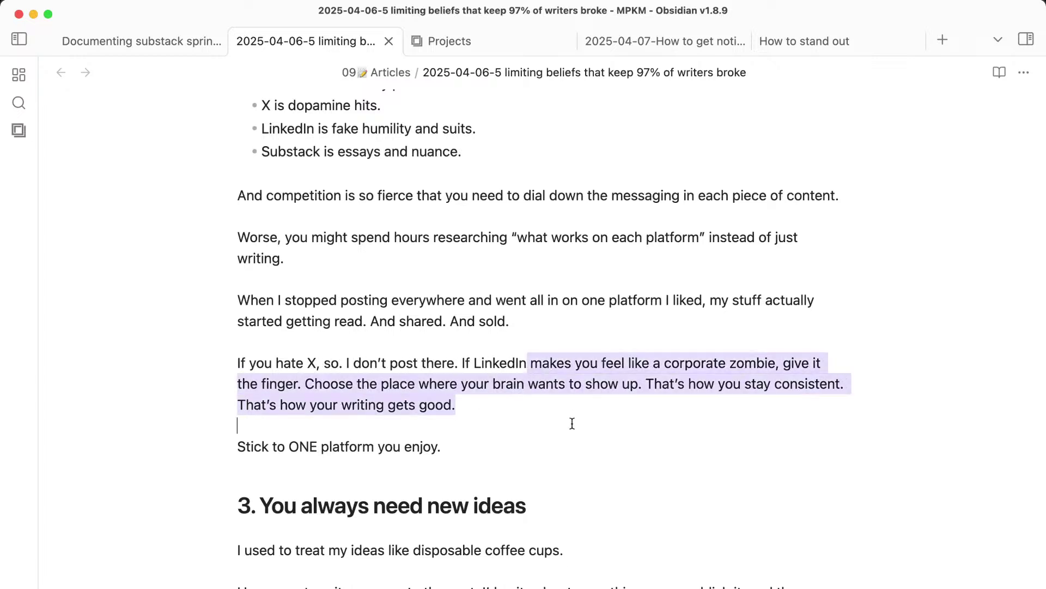
pyautogui.click(575, 420)
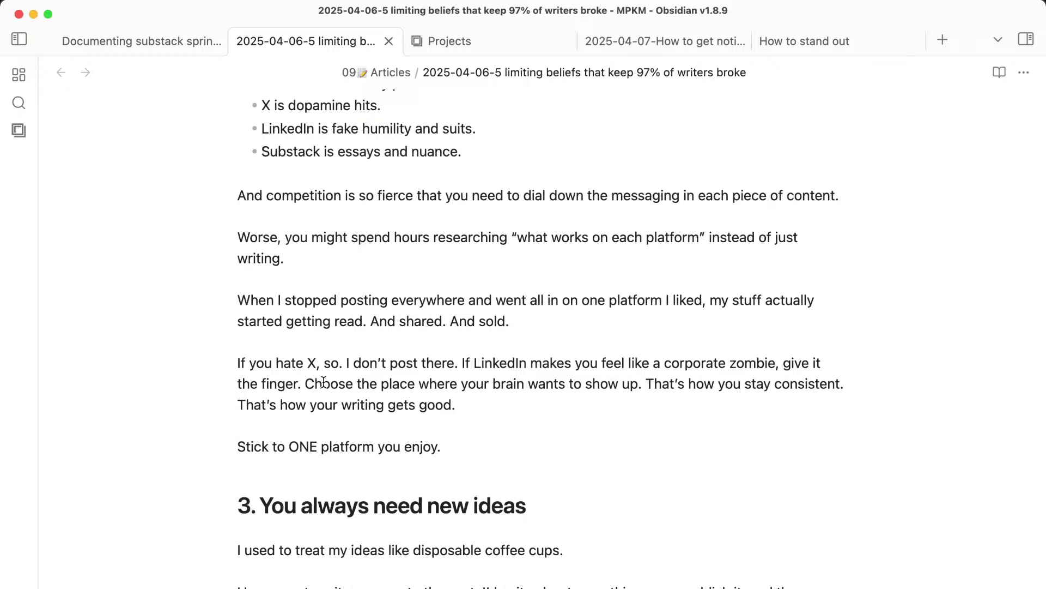
pyautogui.doubleClick(335, 369)
pyautogui.moveTo(325, 369); pyautogui.dragTo(353, 369)
pyautogui.press('BackSpace')
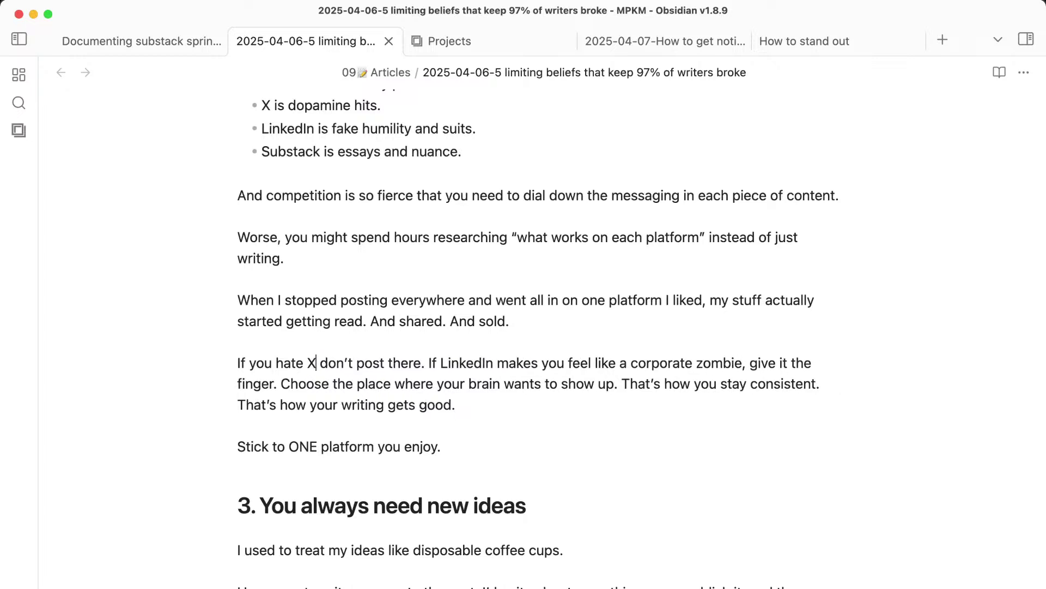
pyautogui.press('BackSpace')
pyautogui.write('(')
pyautogui.press('BackSpace')
pyautogui.press('BackSpace')
pyautogui.moveTo(335, 379); pyautogui.dragTo(491, 406)
pyautogui.click(493, 424)
# Add "(I even don't remember what I posted yesterday.)" after "They forgot it the next day." in section 3.
pyautogui.scroll(-3, 535, 469)
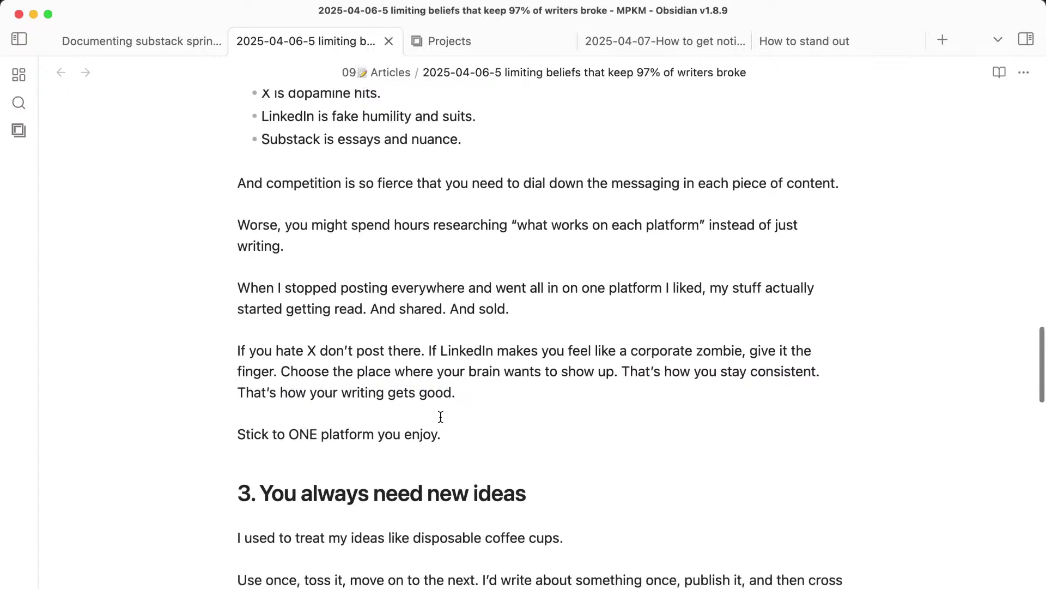
pyautogui.scroll(-8, 536, 469)
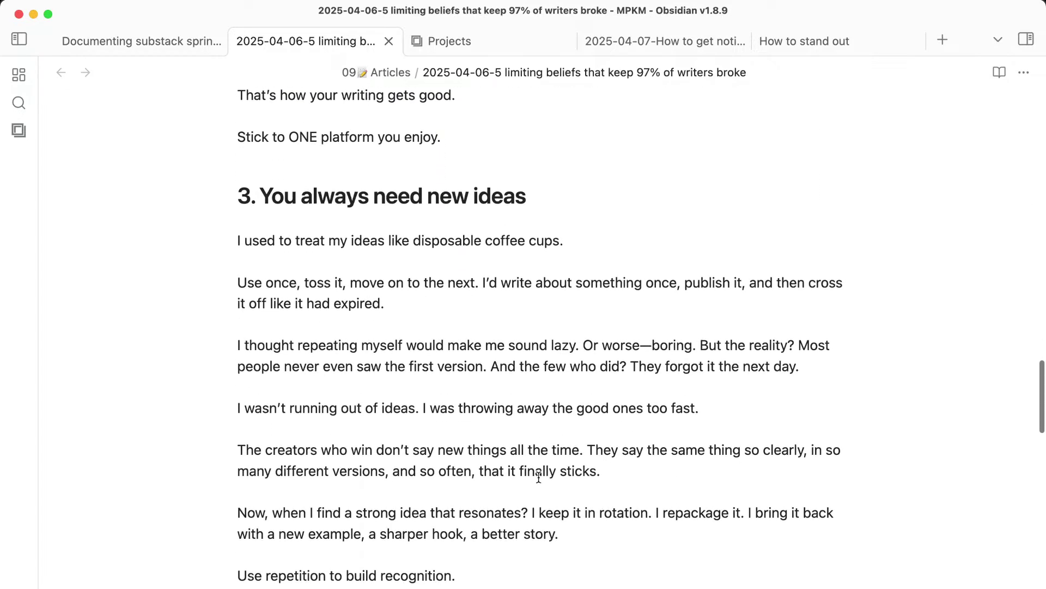
pyautogui.scroll(-1, 539, 477)
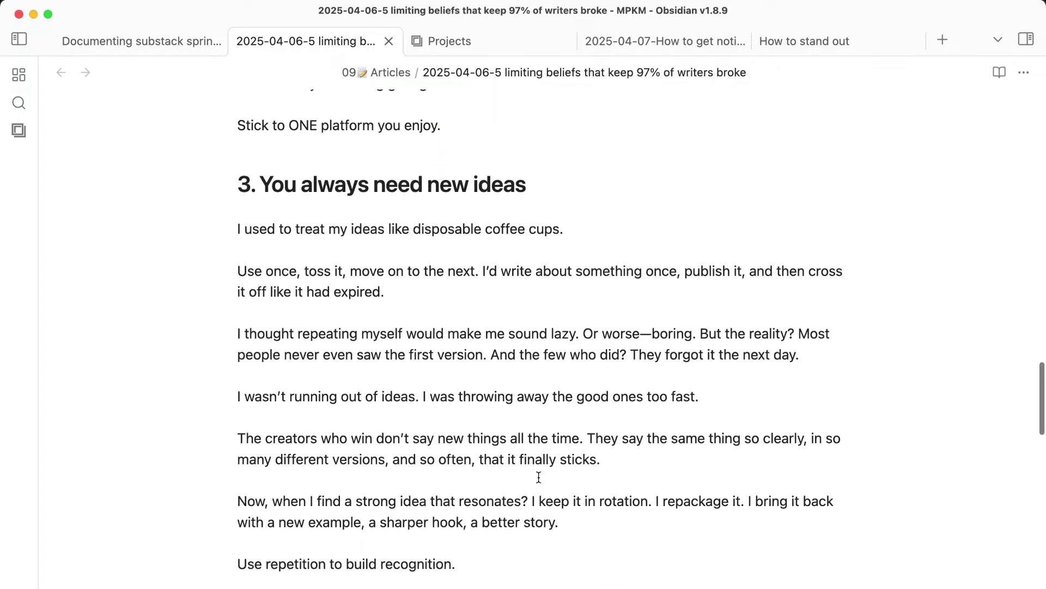
pyautogui.scroll(-3, 538, 477)
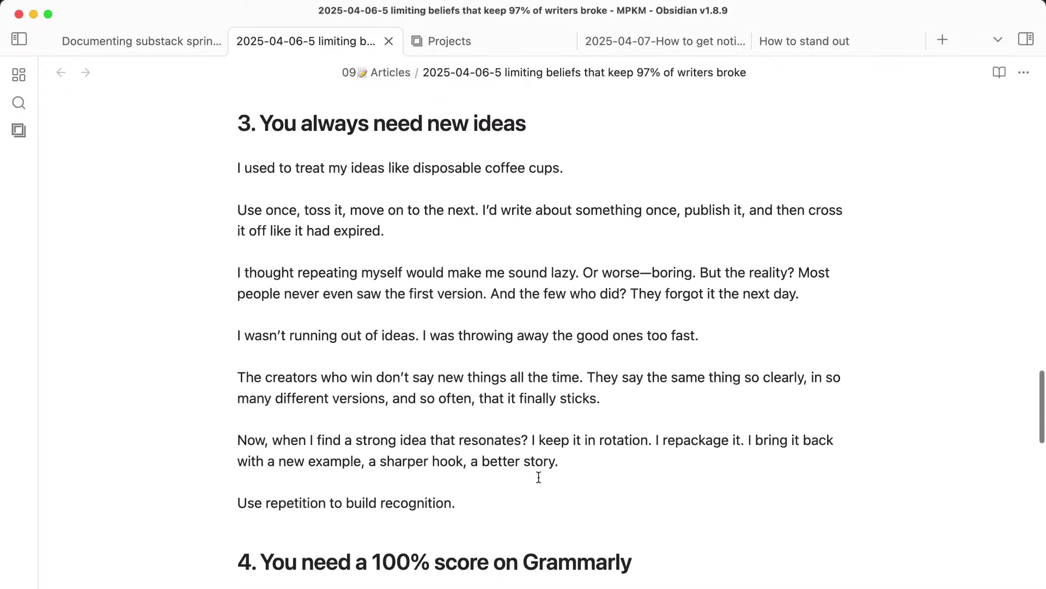
pyautogui.scroll(-2, 539, 477)
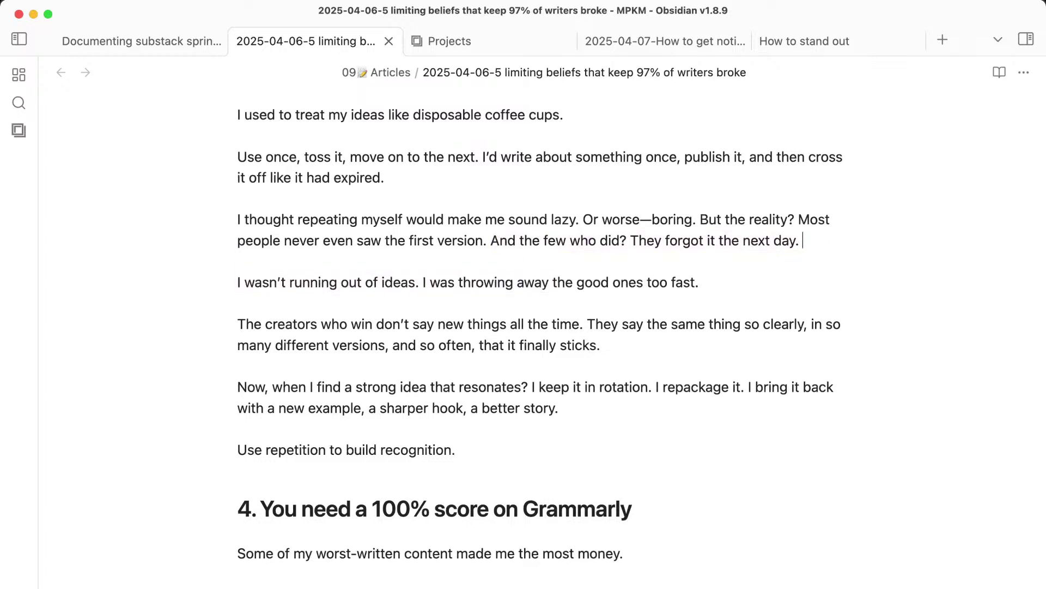
pyautogui.write("(I even don'")
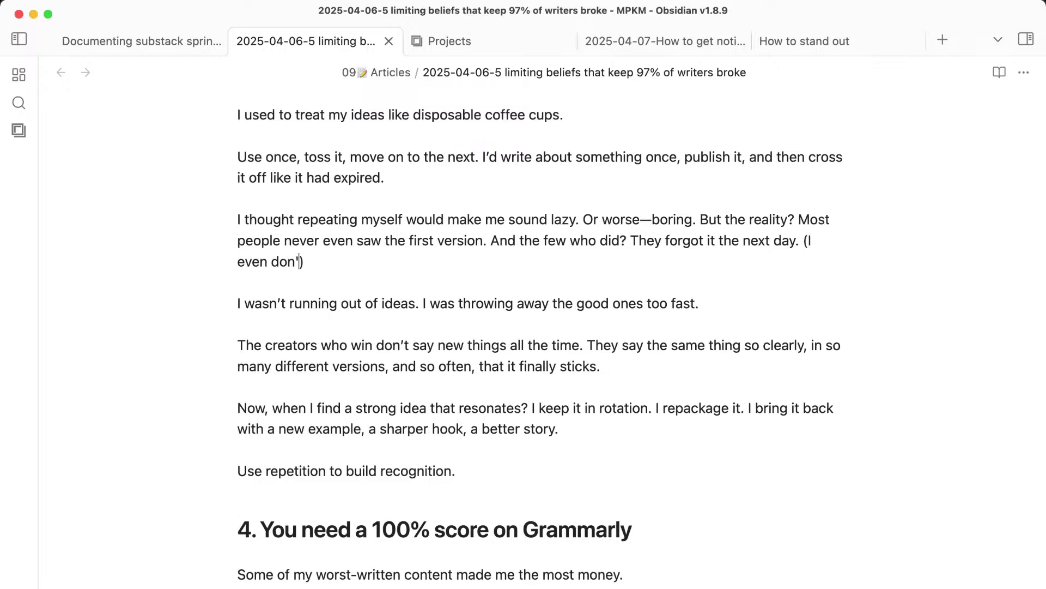
pyautogui.write('t remember what i pos')
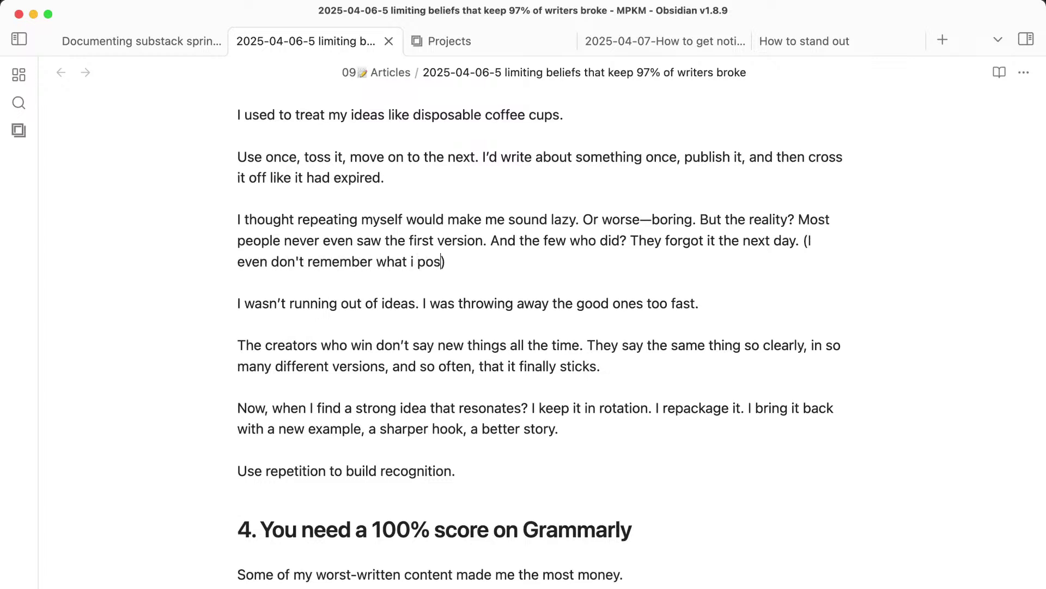
pyautogui.press('BackSpace')
pyautogui.press('BackSpace')
pyautogui.press('BackSpace')
pyautogui.press('BackSpace')
pyautogui.press('BackSpace')
pyautogui.write('I posted yesterday.')
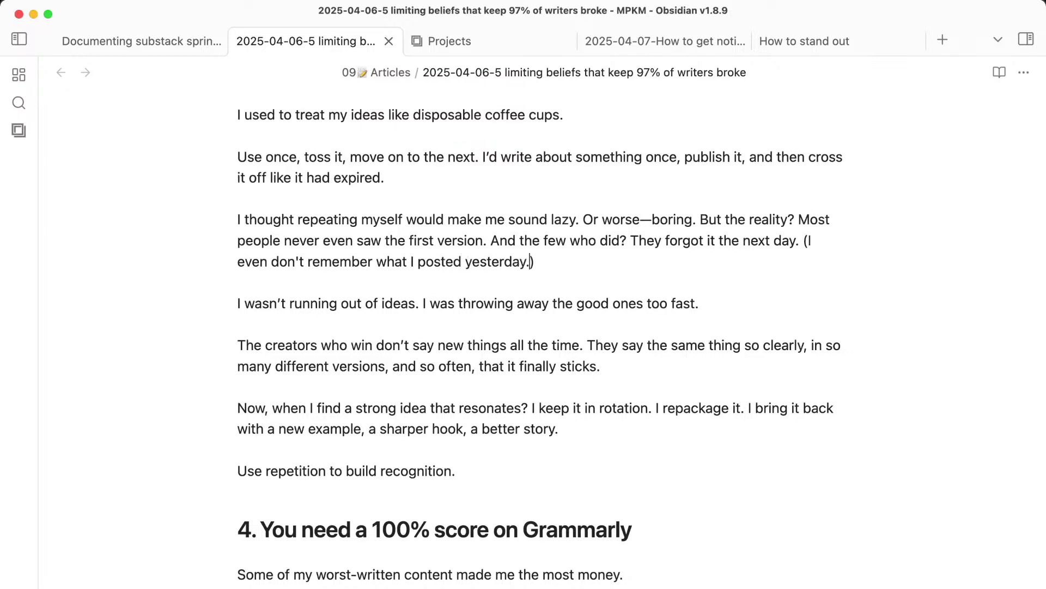
pyautogui.click(456, 336)
# Read through the rest of section 3 and the opening of section 4 for needed edits.
pyautogui.scroll(-1, 456, 336)
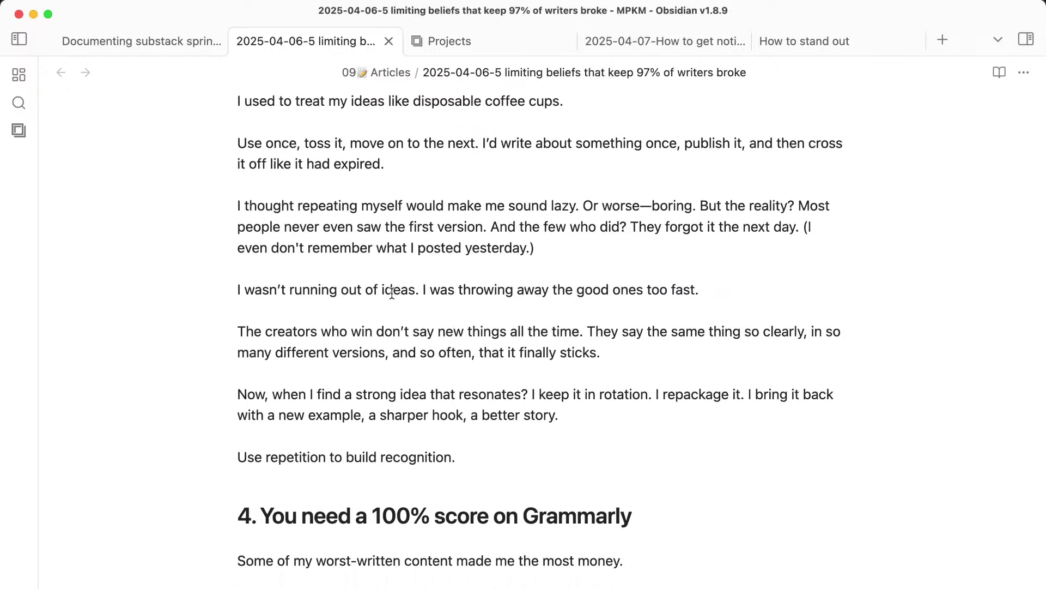
pyautogui.moveTo(243, 289); pyautogui.dragTo(392, 372)
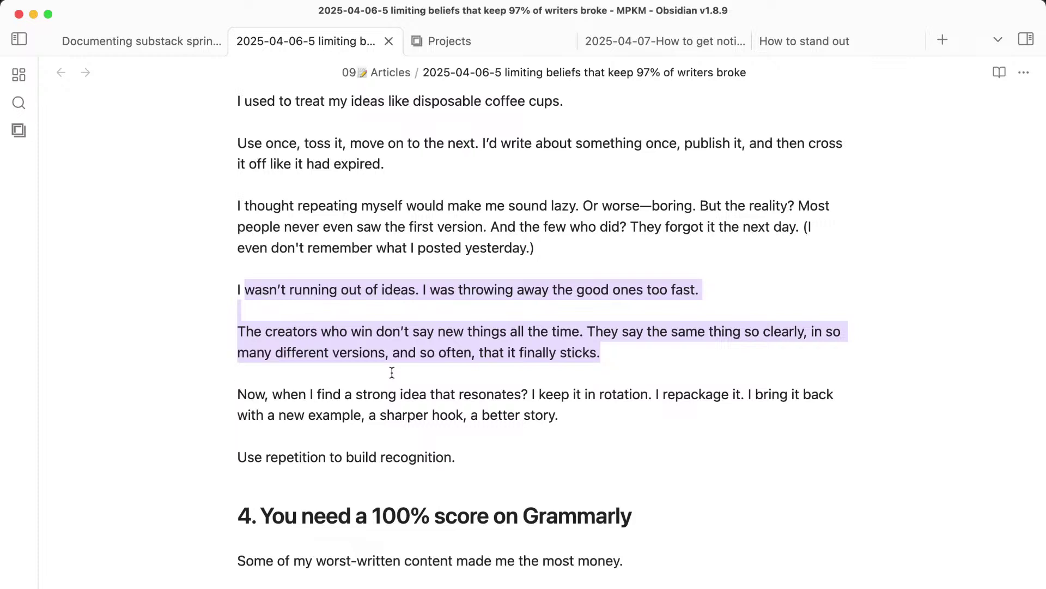
pyautogui.click(458, 381)
pyautogui.click(518, 431)
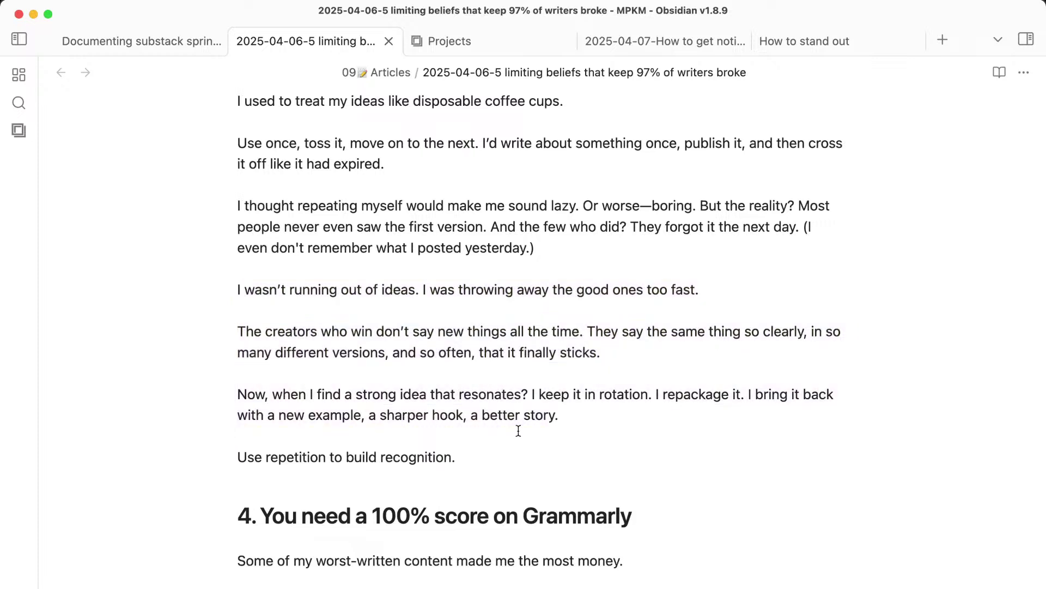
pyautogui.scroll(-2, 518, 431)
pyautogui.moveTo(540, 358); pyautogui.dragTo(563, 402)
pyautogui.click(587, 432)
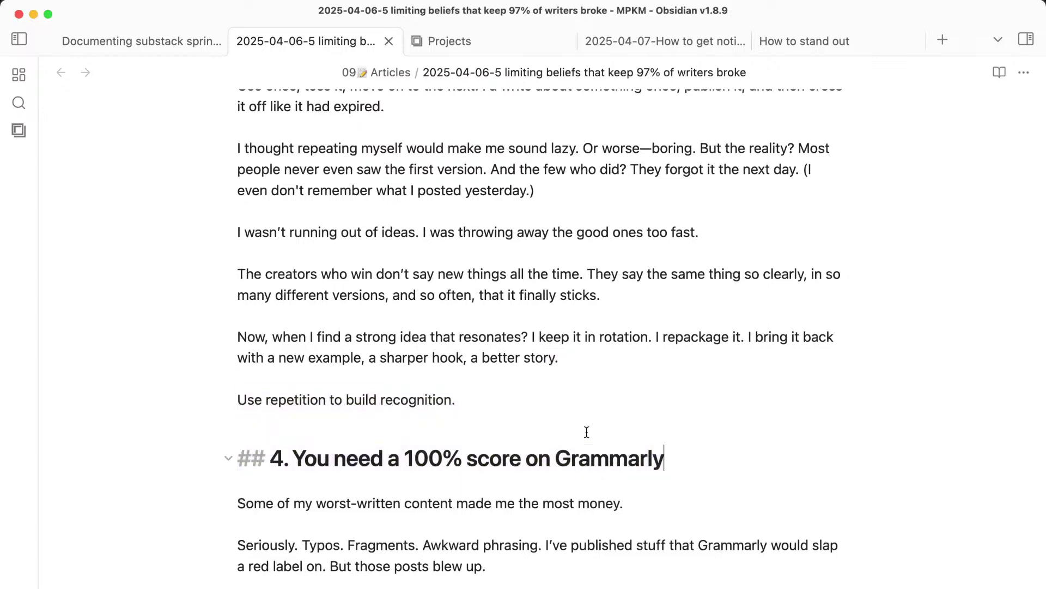
pyautogui.scroll(-4, 586, 432)
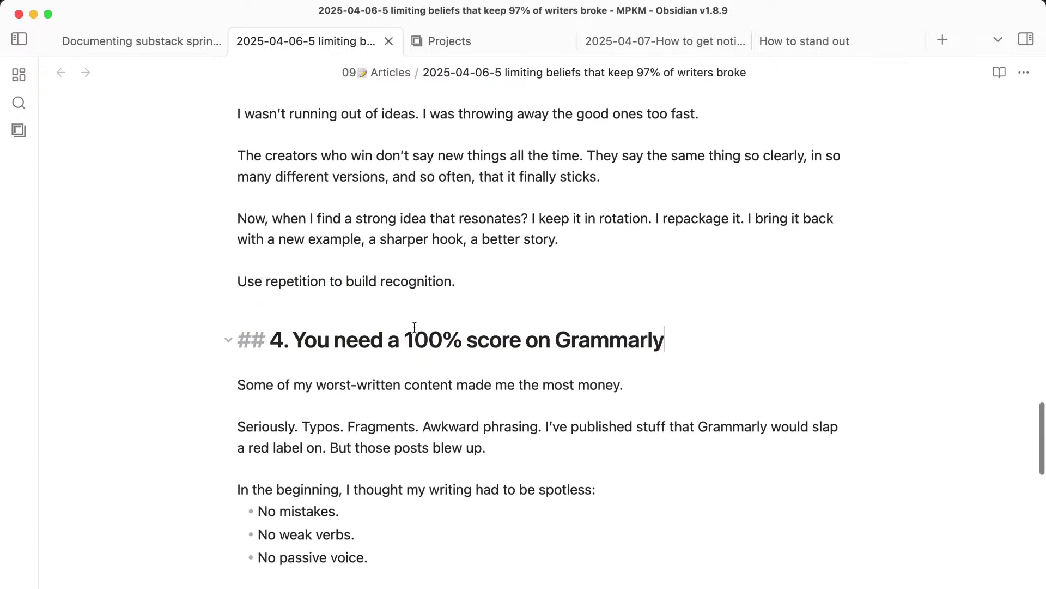
pyautogui.scroll(-4, 414, 327)
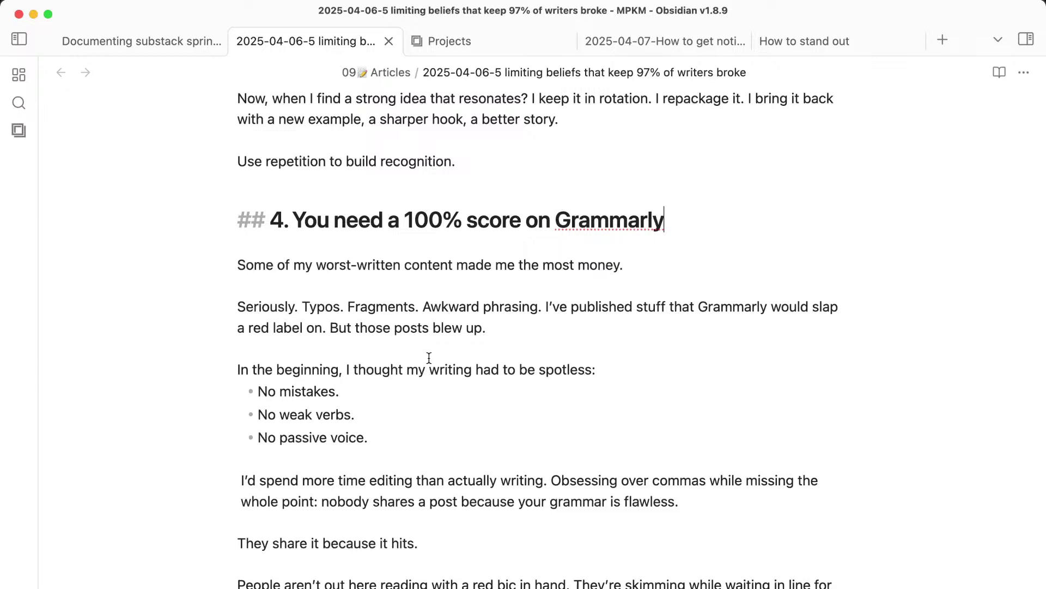
# Turn the opening of section 4's second paragraph into "Seriously:" followed by separate bullets for "Typos.", "Fragments." and "Awkward phrasing.".
pyautogui.click(302, 304)
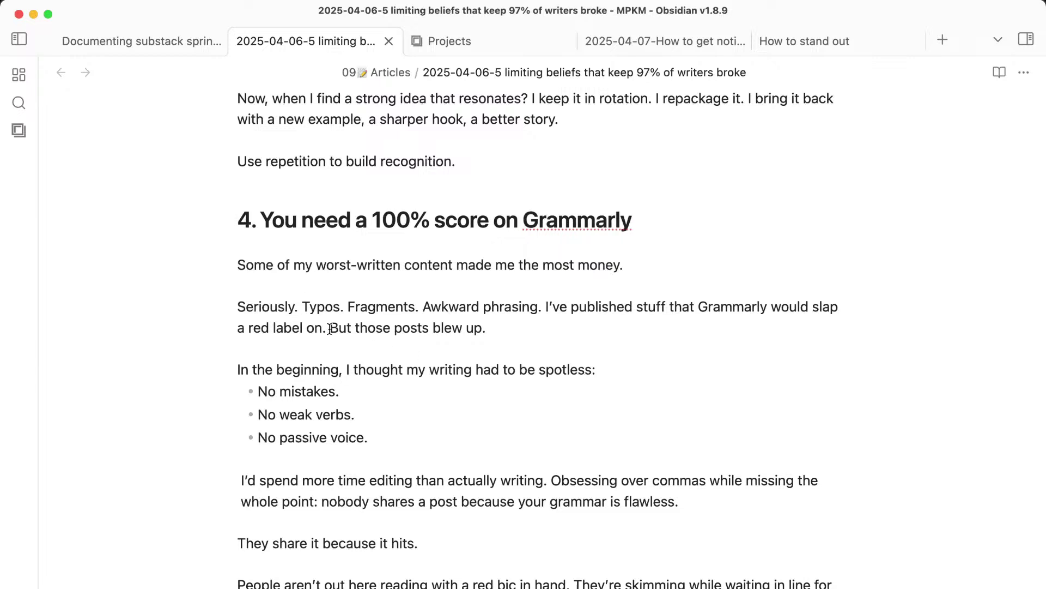
pyautogui.press('BackSpace')
pyautogui.press('BackSpace')
pyautogui.write(':')
pyautogui.press('Return')
pyautogui.write('-')
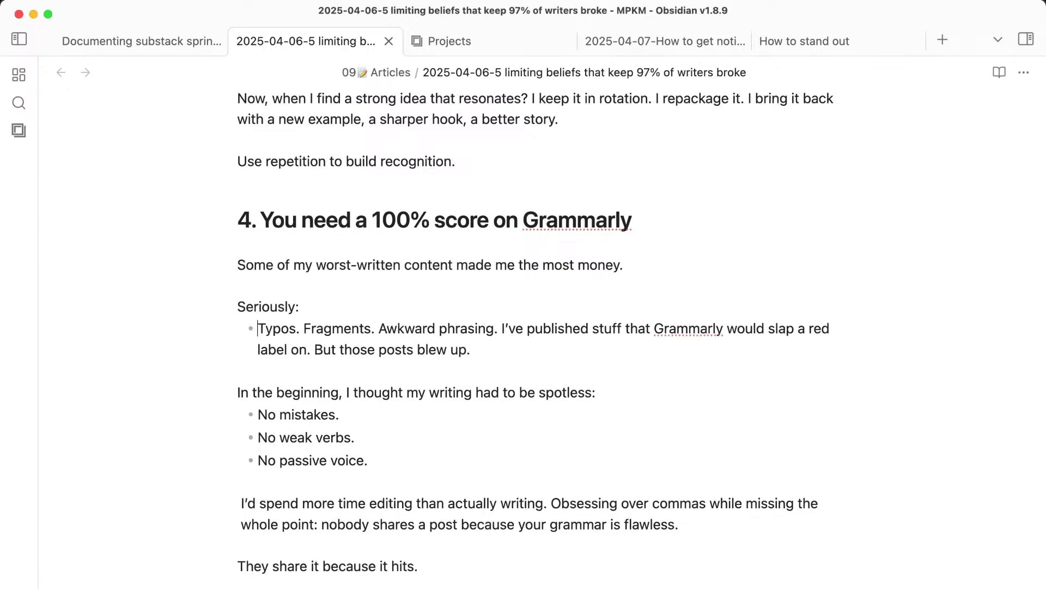
pyautogui.click(303, 329)
pyautogui.press('Return')
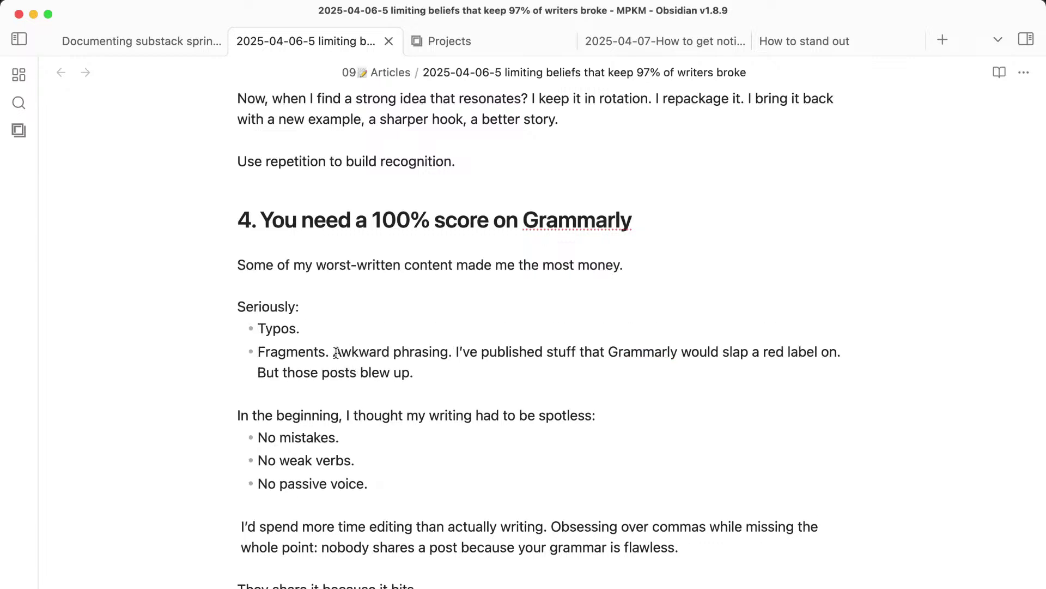
pyautogui.click(336, 352)
pyautogui.press('Return')
# Move the text from "I've published stuff that Grammarly" out of the last bullet into its own paragraph below a blank line.
pyautogui.click(381, 375)
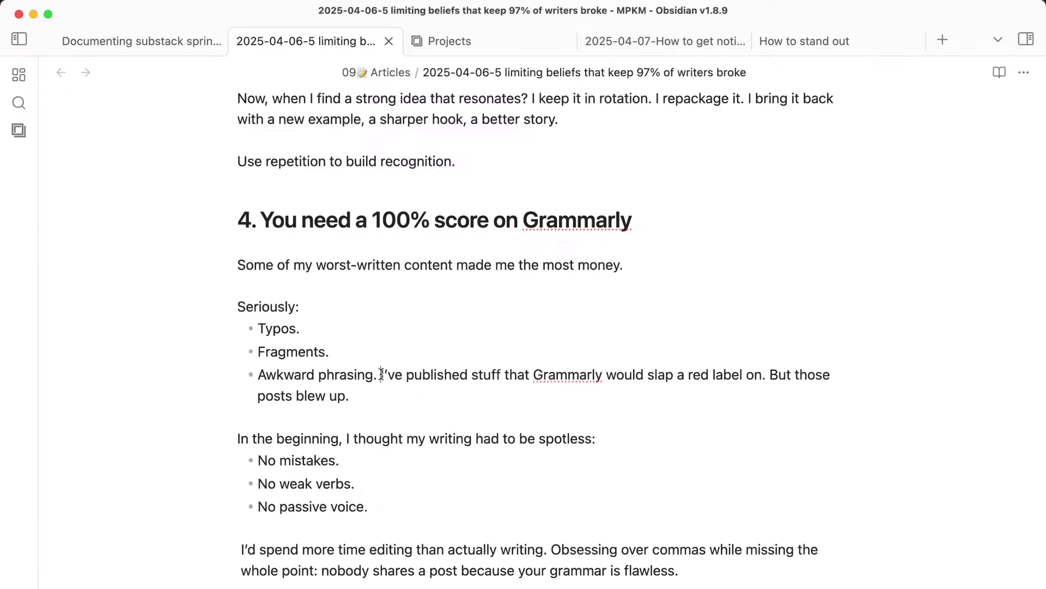
pyautogui.press('Return')
pyautogui.press('BackSpace')
pyautogui.press('Return')
pyautogui.press('BackSpace')
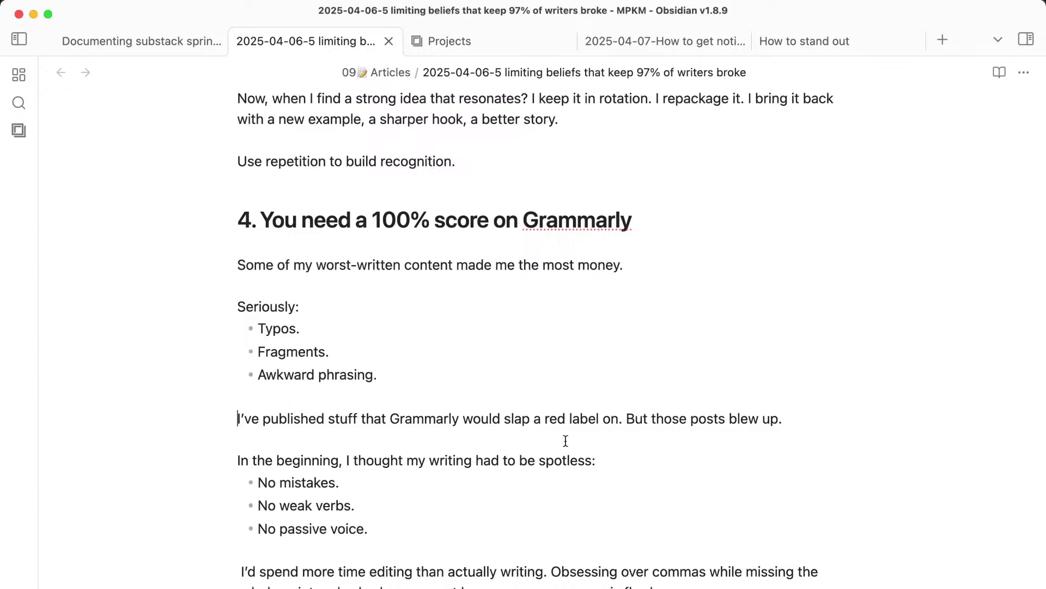
# Split section 5's first paragraph so that "Necessary. Boring. And the last thing you want to do." stands as its own paragraph.
pyautogui.scroll(-3, 567, 440)
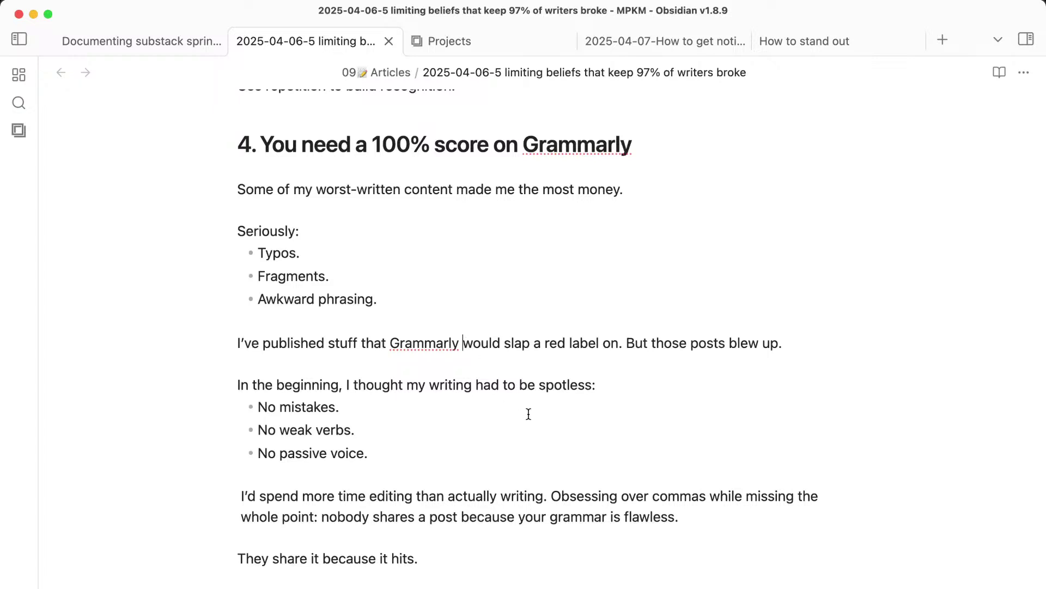
pyautogui.scroll(-5, 551, 433)
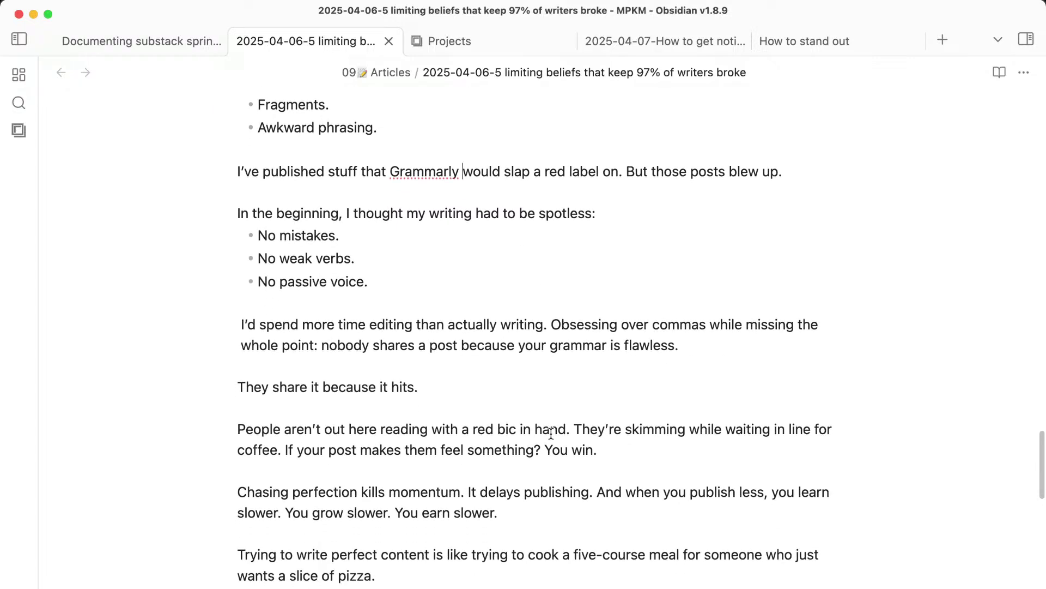
pyautogui.scroll(-3, 551, 433)
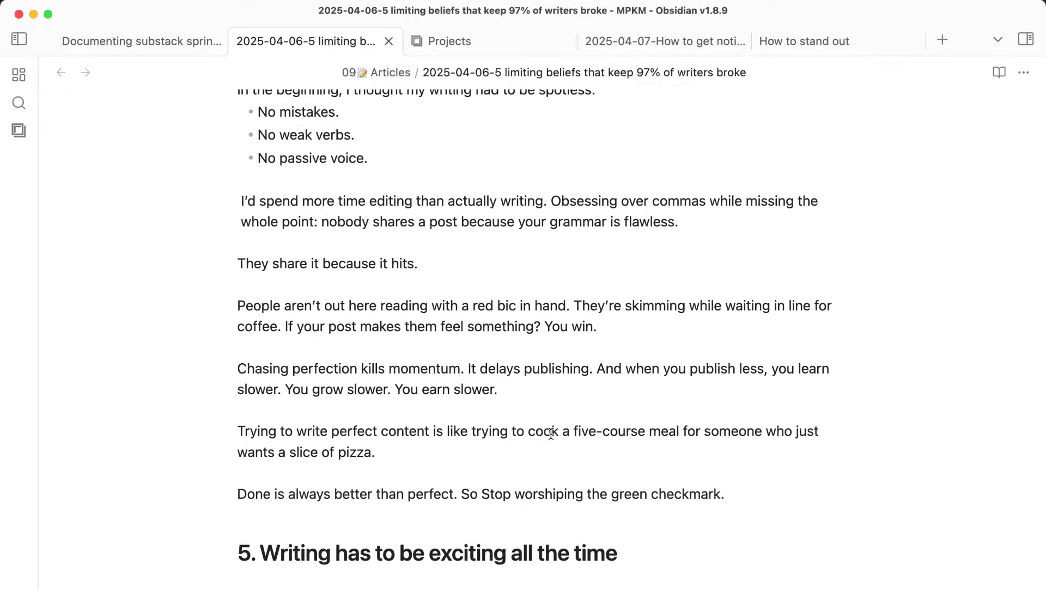
pyautogui.scroll(-1, 551, 433)
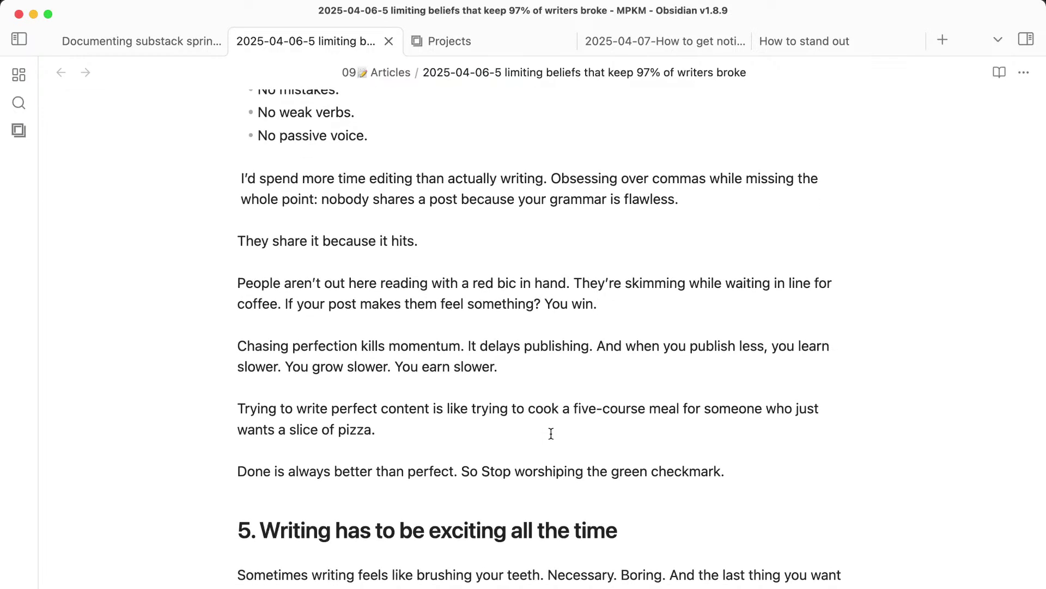
pyautogui.scroll(-5, 551, 433)
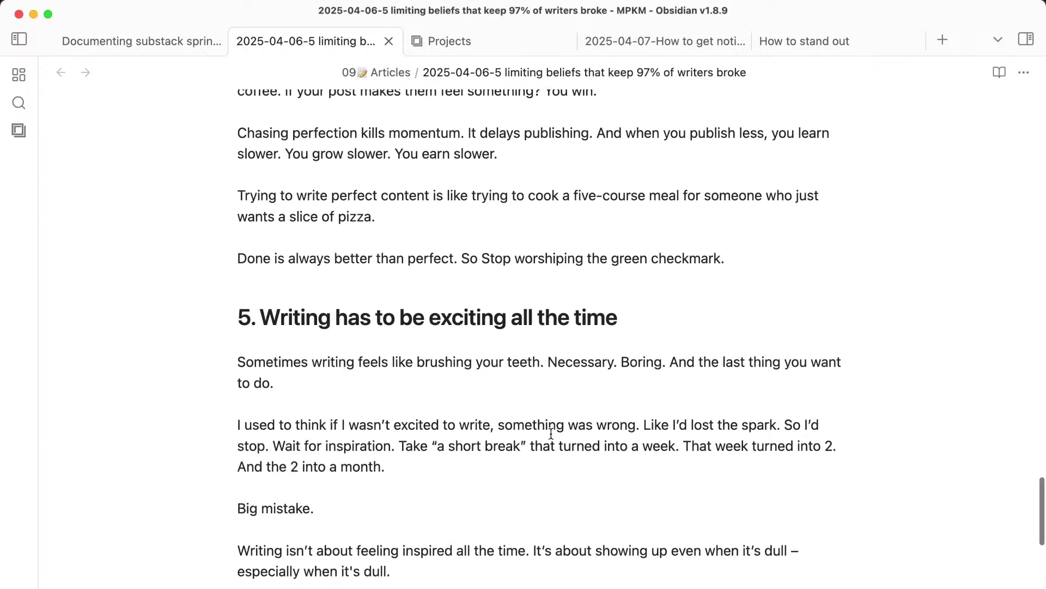
pyautogui.scroll(-2, 551, 433)
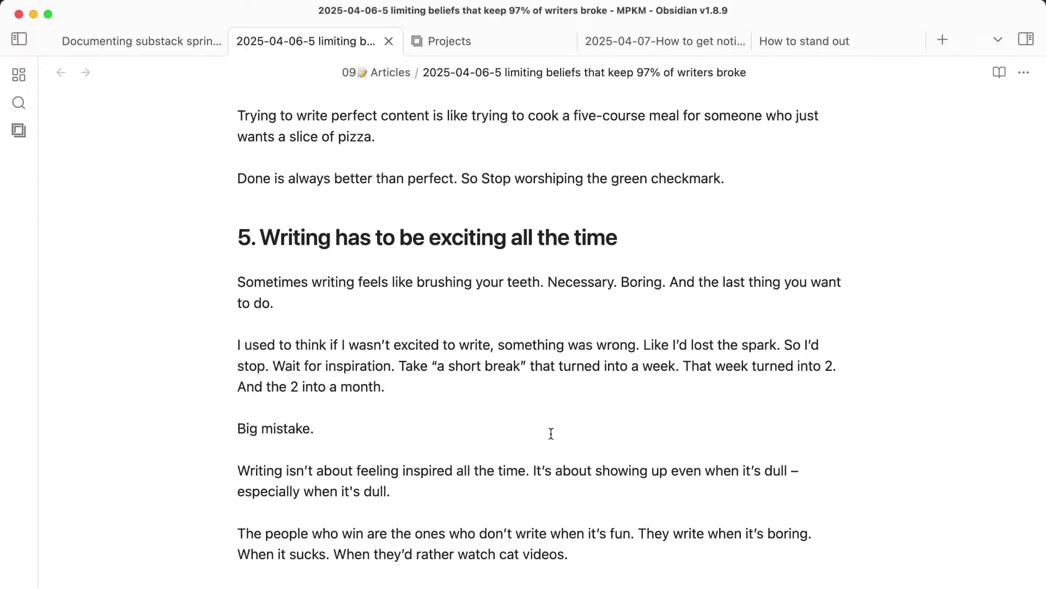
pyautogui.click(549, 283)
pyautogui.press('Return')
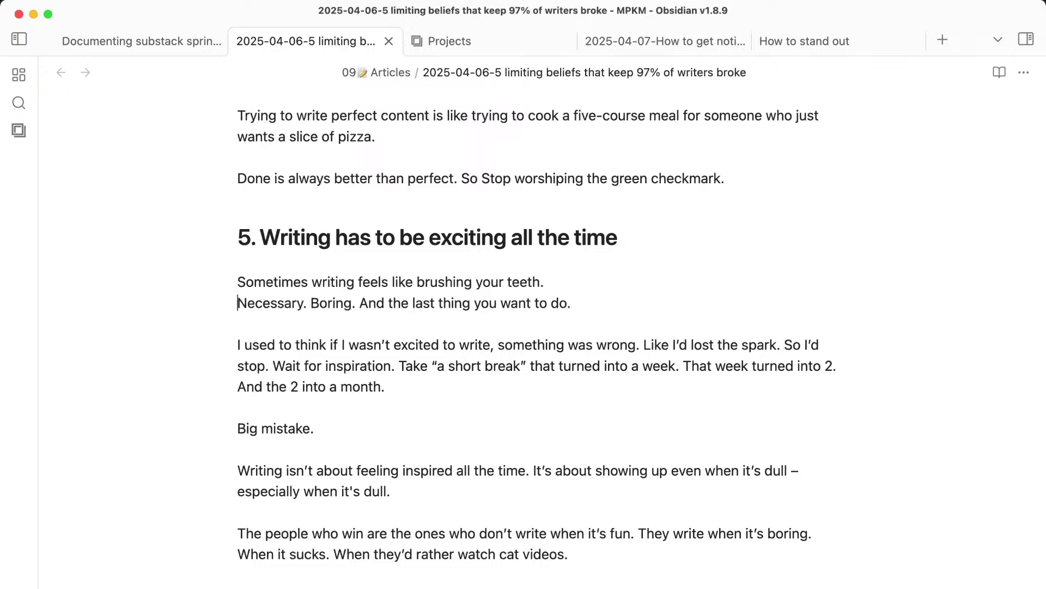
pyautogui.press('Return')
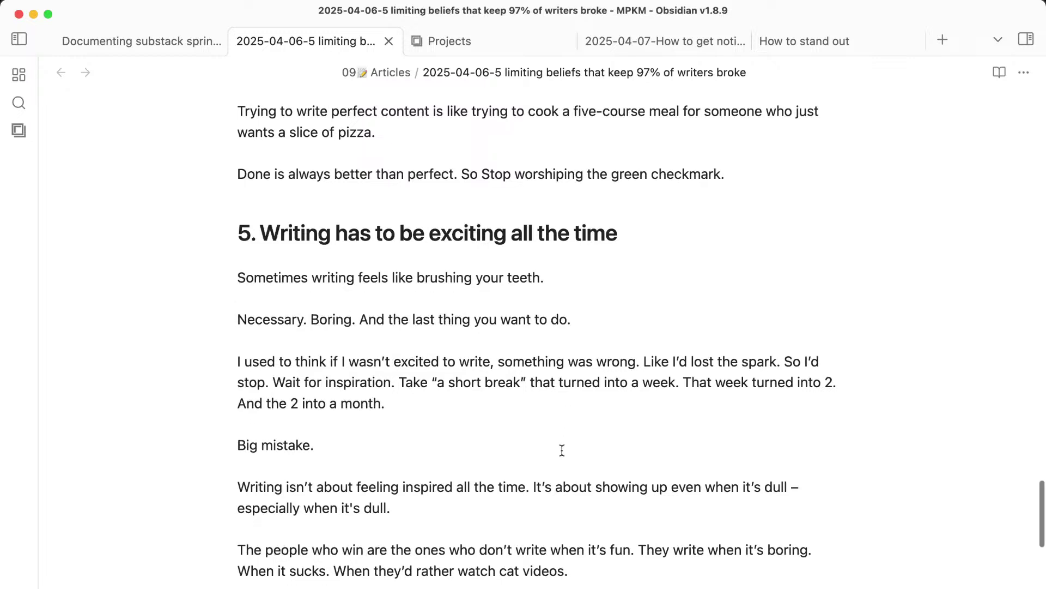
# Capitalize the first letter of the closing heading so it reads "Let's finish here".
pyautogui.scroll(-1, 562, 450)
pyautogui.scroll(-3, 561, 449)
pyautogui.scroll(-6, 562, 450)
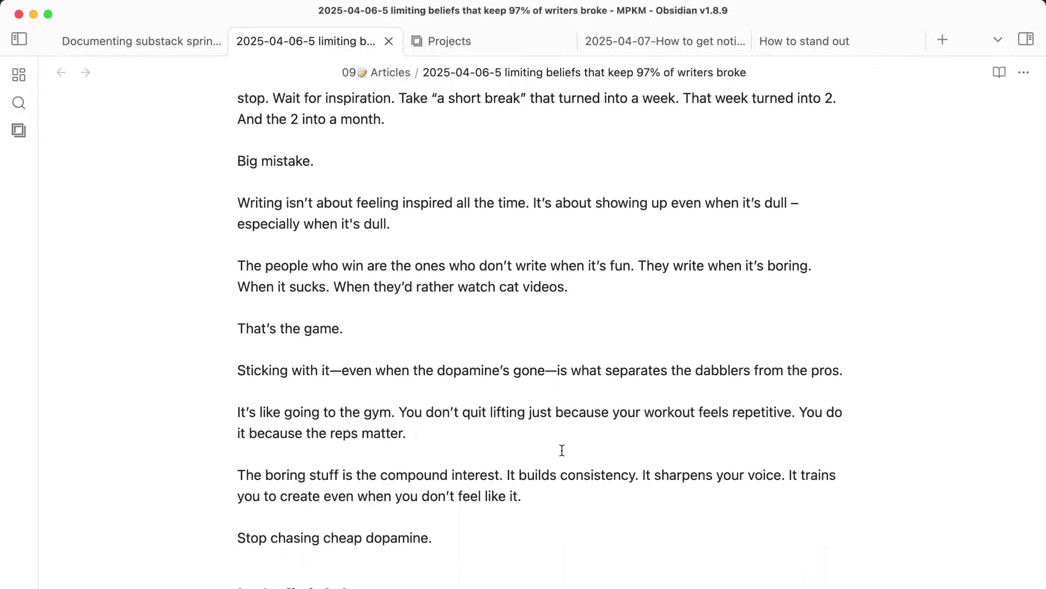
pyautogui.scroll(-1, 562, 450)
pyautogui.scroll(-3, 561, 450)
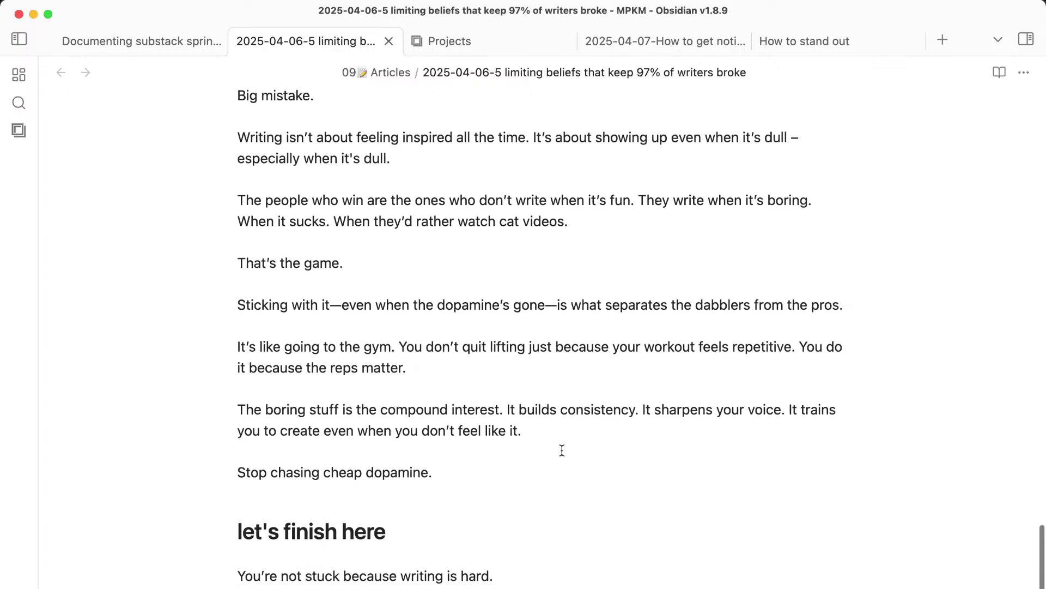
pyautogui.scroll(-5, 562, 449)
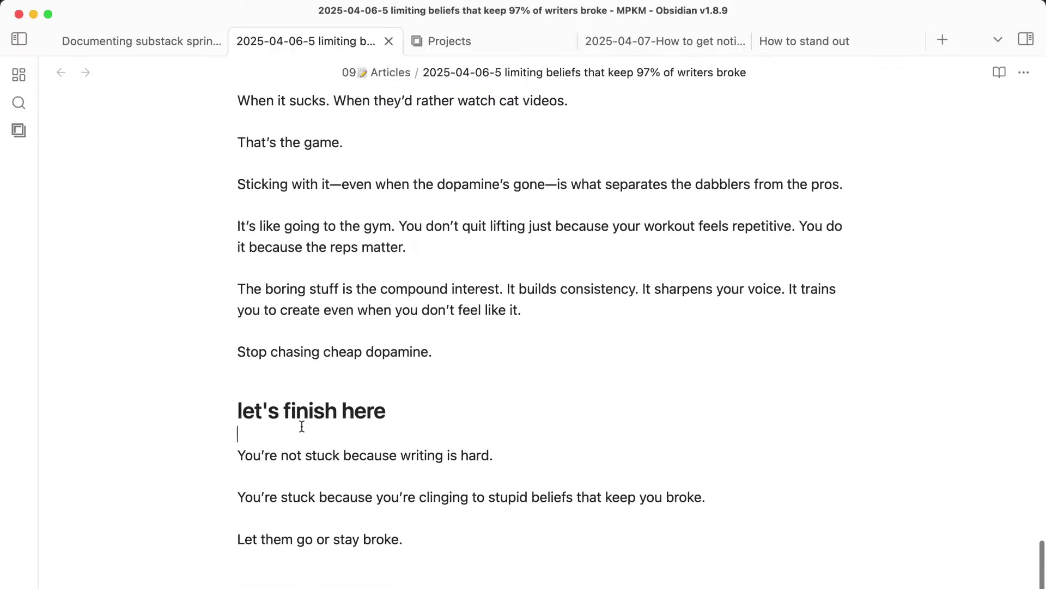
pyautogui.click(254, 406)
pyautogui.press('BackSpace')
pyautogui.write('L')
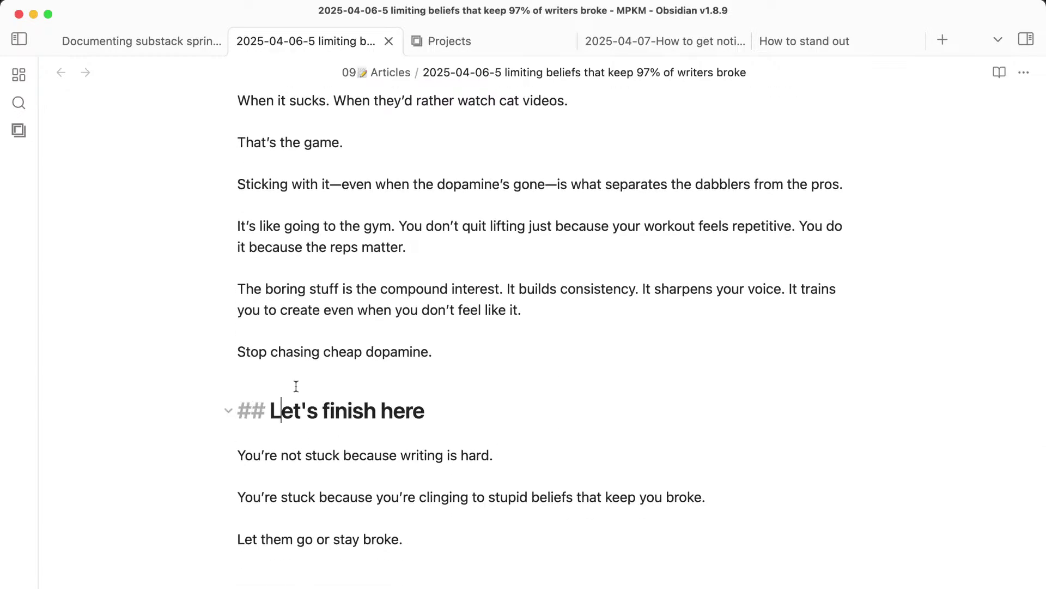
# Copy the main idea line "7 limiting beliefs that keep writers broke" to the start of the Intro text, above "Most writers aren't broke".
pyautogui.scroll(15, 295, 386)
pyautogui.scroll(20, 338, 364)
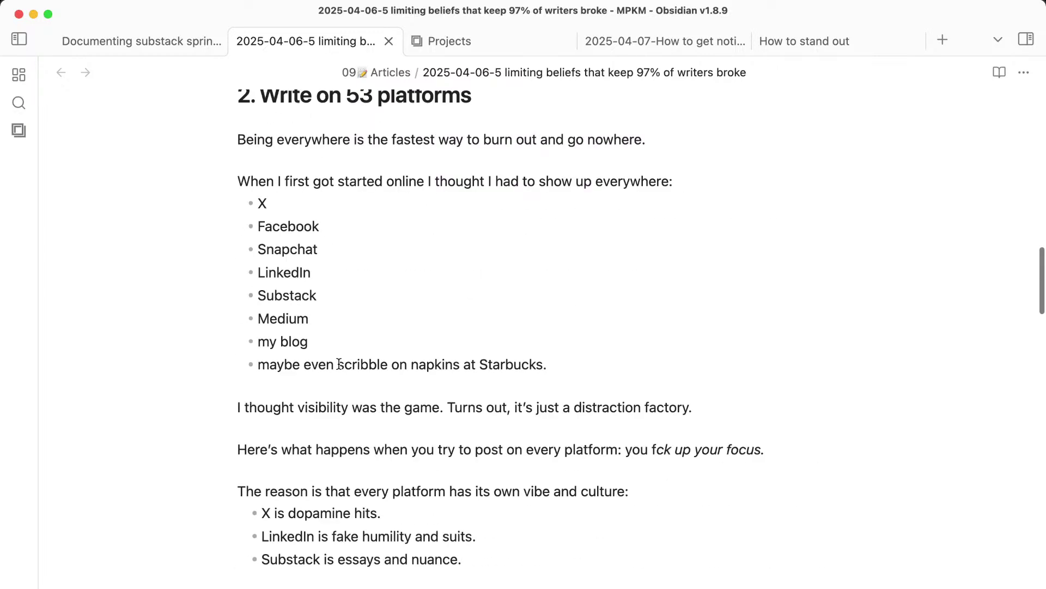
pyautogui.scroll(18, 339, 364)
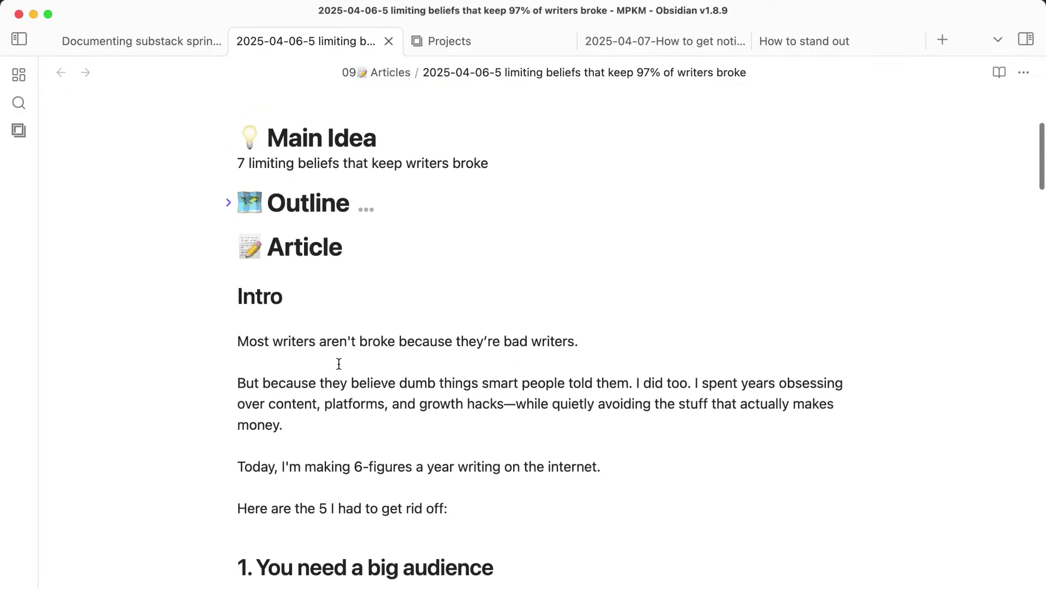
pyautogui.click(240, 352)
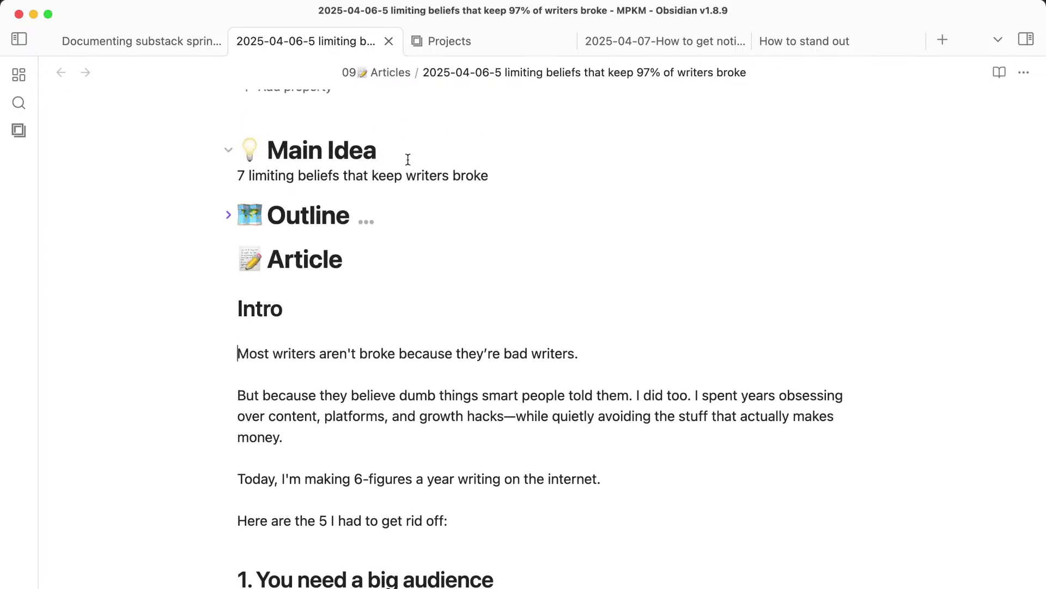
pyautogui.tripleClick(399, 175)
pyautogui.press('cmd+c')
pyautogui.click(299, 333)
pyautogui.press('cmd+v')
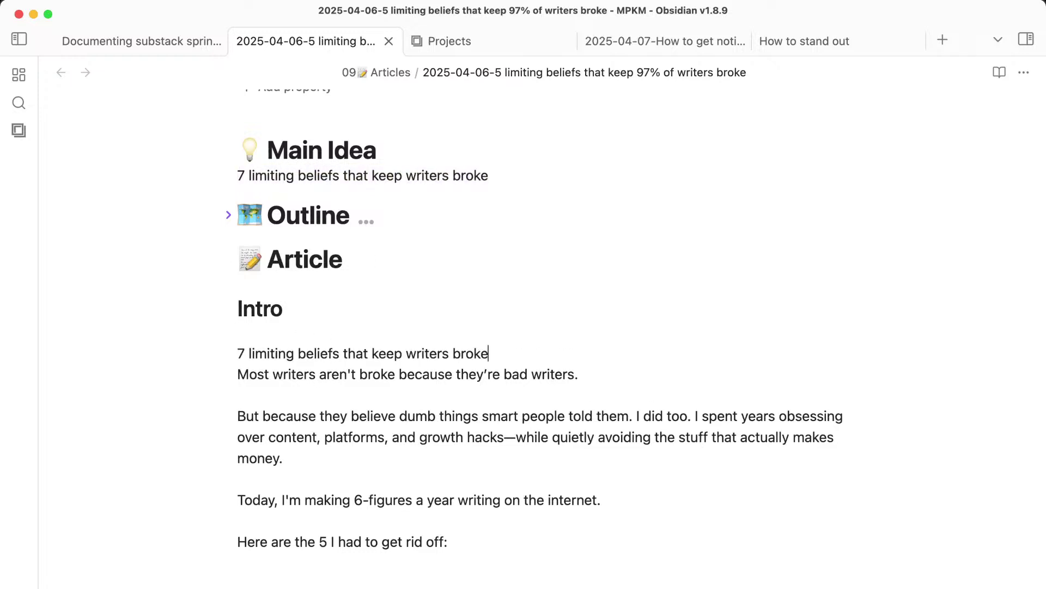
# Replace the Intro's first line with the title's headline "5 limiting beliefs that keep 97% of writers broke", followed by a blank line.
pyautogui.press('Return')
pyautogui.scroll(11, 437, 313)
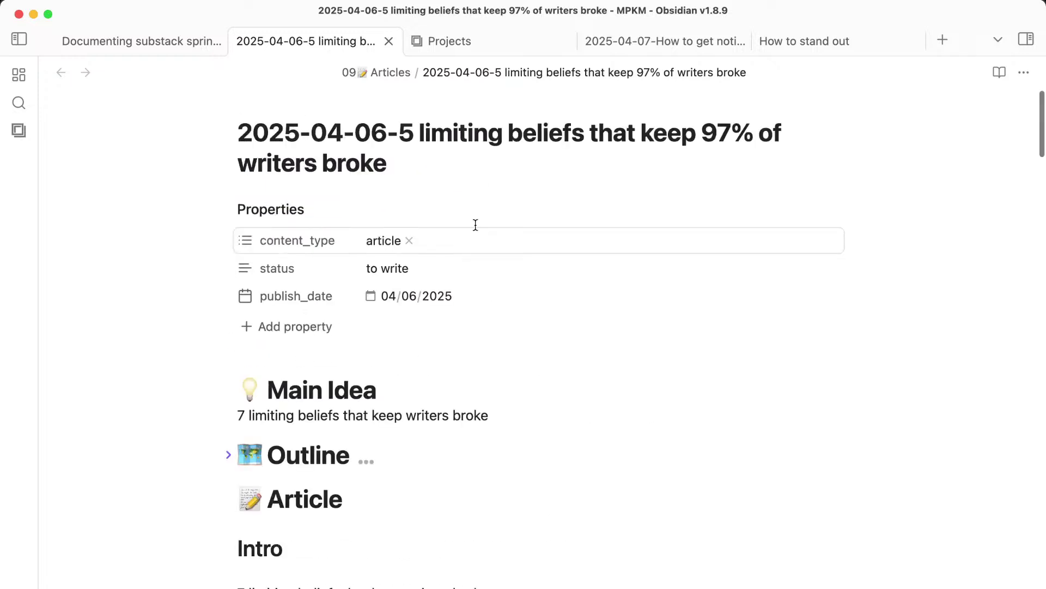
pyautogui.moveTo(474, 133); pyautogui.dragTo(411, 157)
pyautogui.press('super+c')
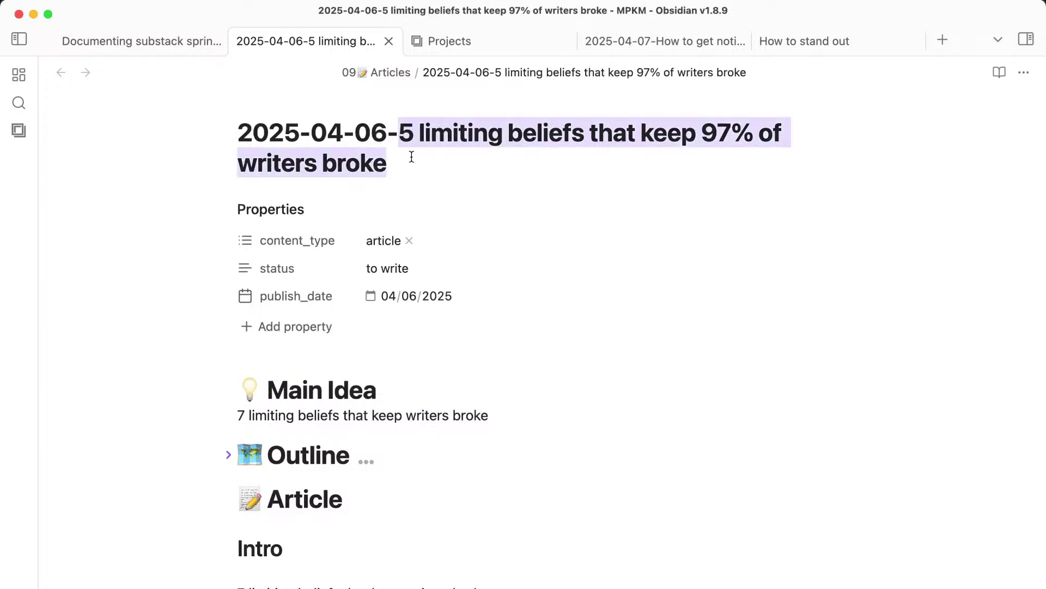
pyautogui.moveTo(490, 587); pyautogui.dragTo(237, 588)
pyautogui.press('super+v')
pyautogui.scroll(-5, 302, 470)
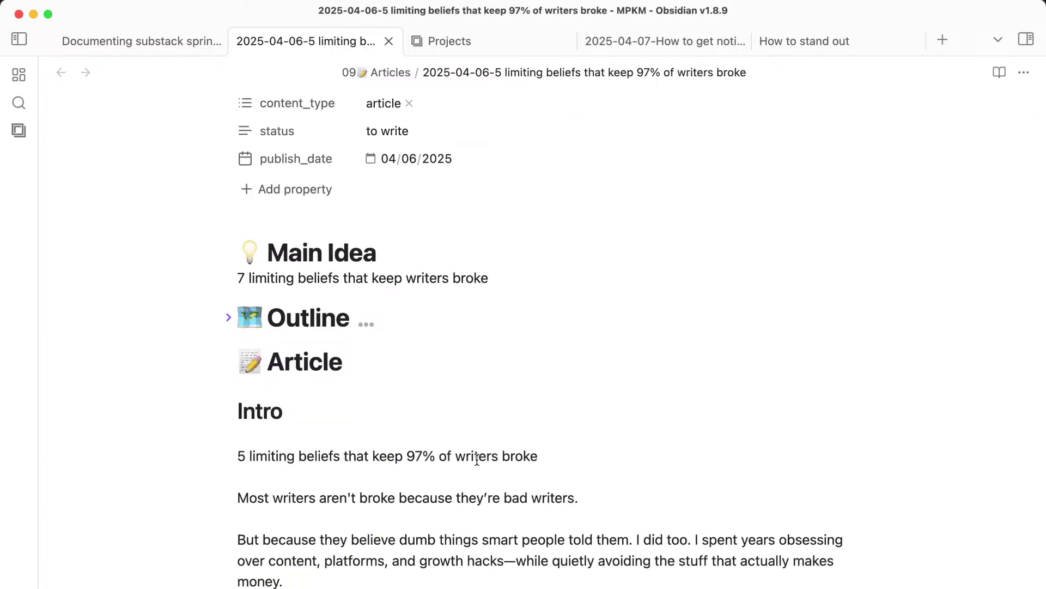
# Copy the Intro's headline line "5 limiting beliefs that keep 97% of writers broke" and start a new chat in ChatGPT.
pyautogui.moveTo(407, 456); pyautogui.dragTo(195, 453)
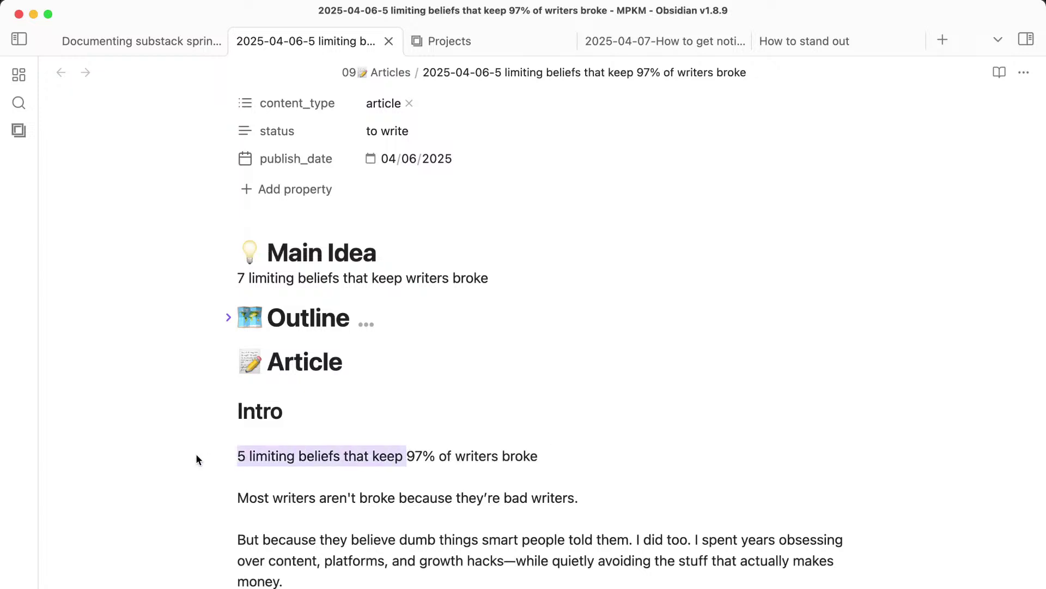
pyautogui.click(540, 455)
pyautogui.moveTo(540, 455); pyautogui.dragTo(214, 455)
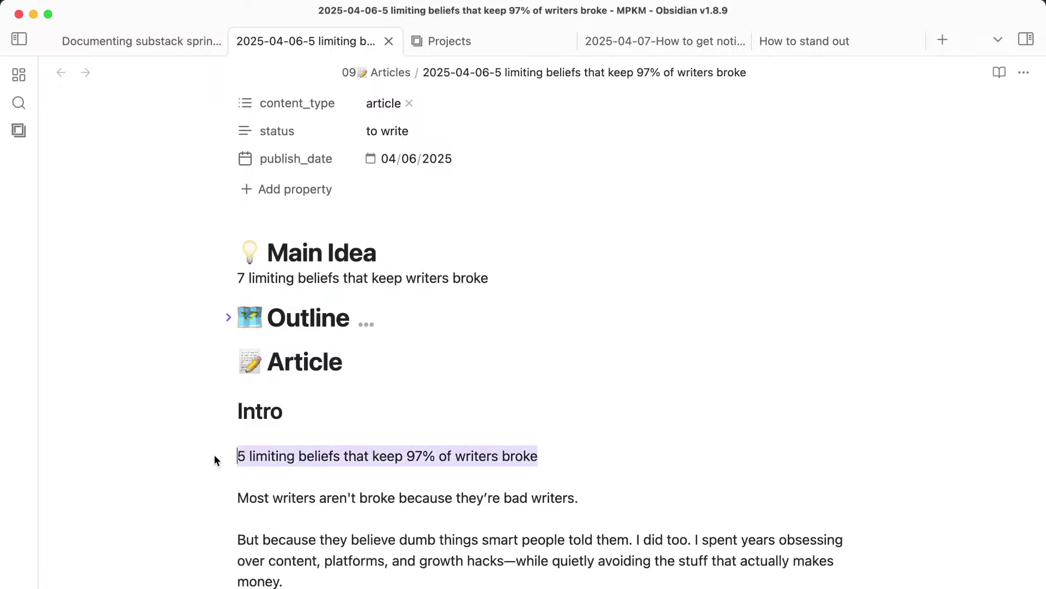
pyautogui.click(250, 454)
pyautogui.doubleClick(269, 454)
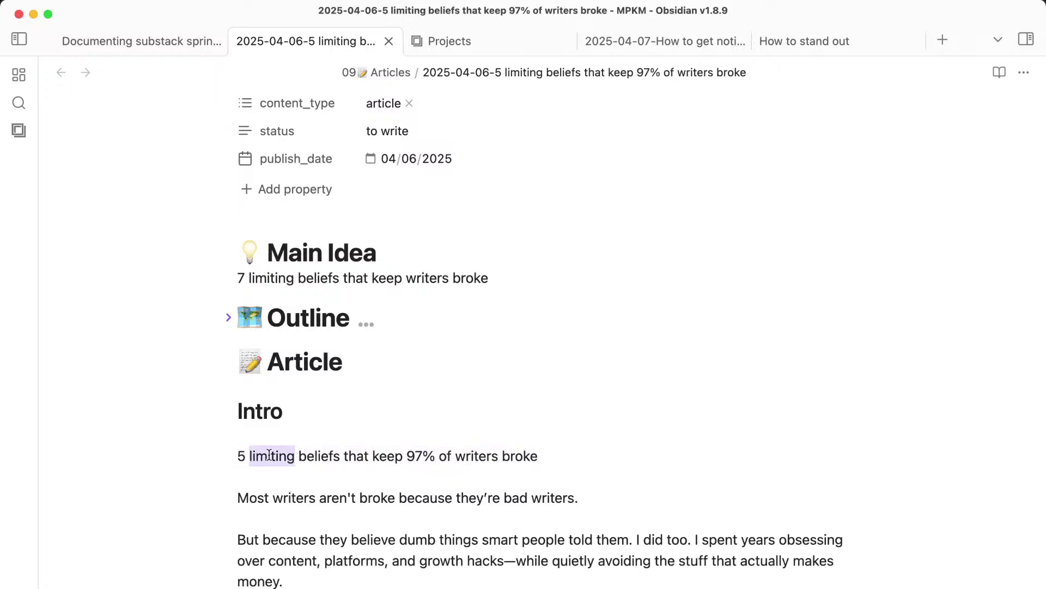
pyautogui.tripleClick(414, 456)
pyautogui.press('super+c')
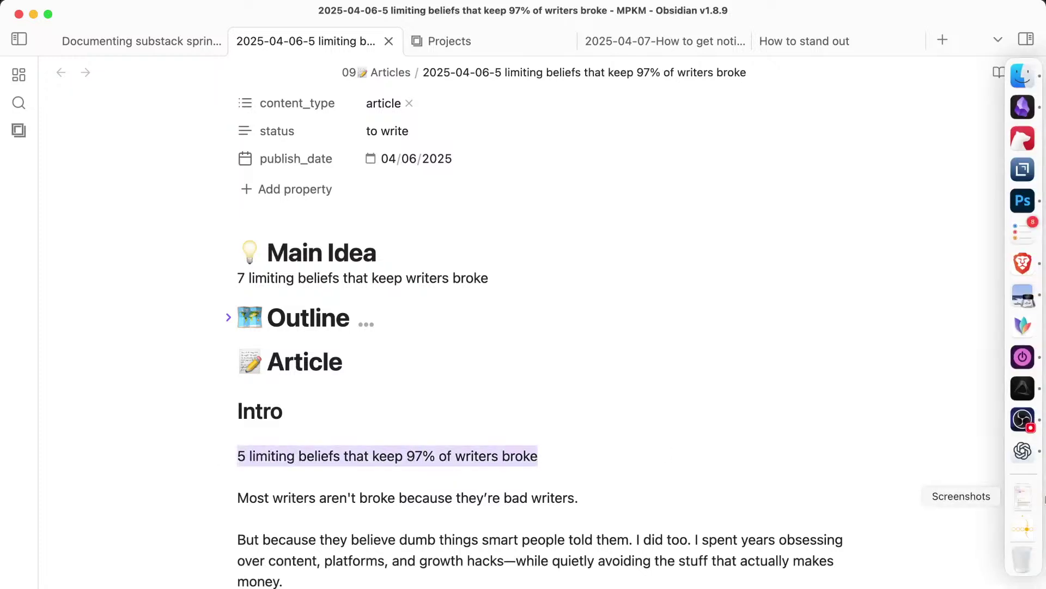
pyautogui.click(1033, 459)
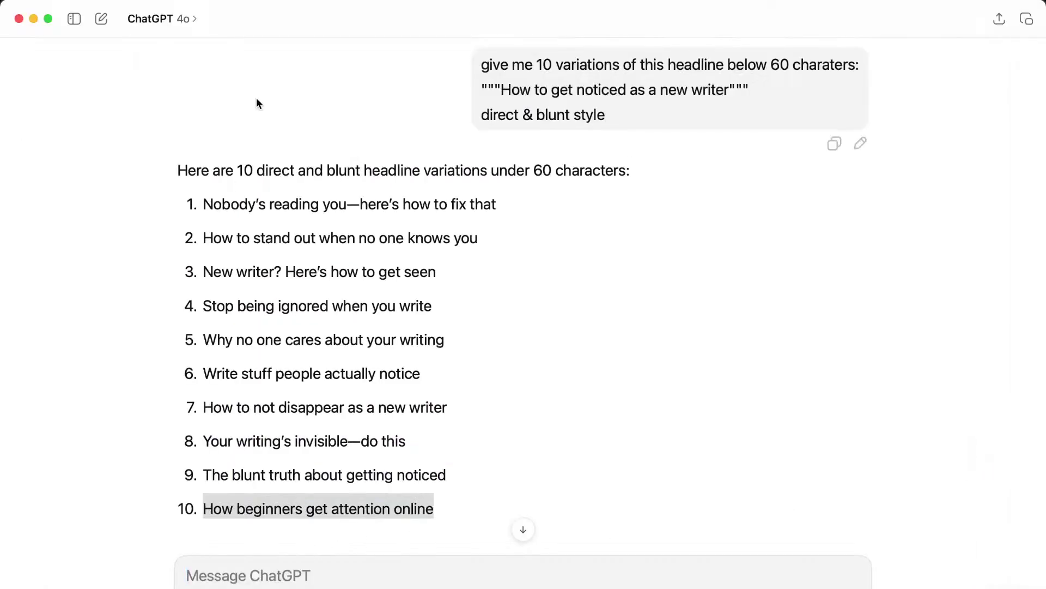
pyautogui.click(102, 20)
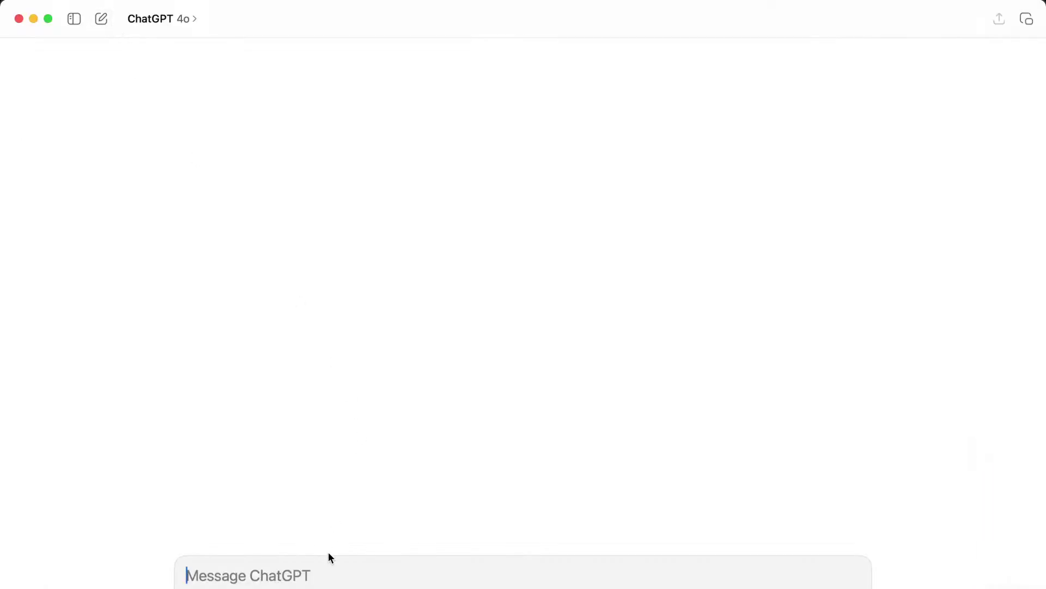
# Ask for 10 variations that make the copied headline "5 limiting beliefs that keep 97% of writers broke" more outrageous.
pyautogui.write('I')
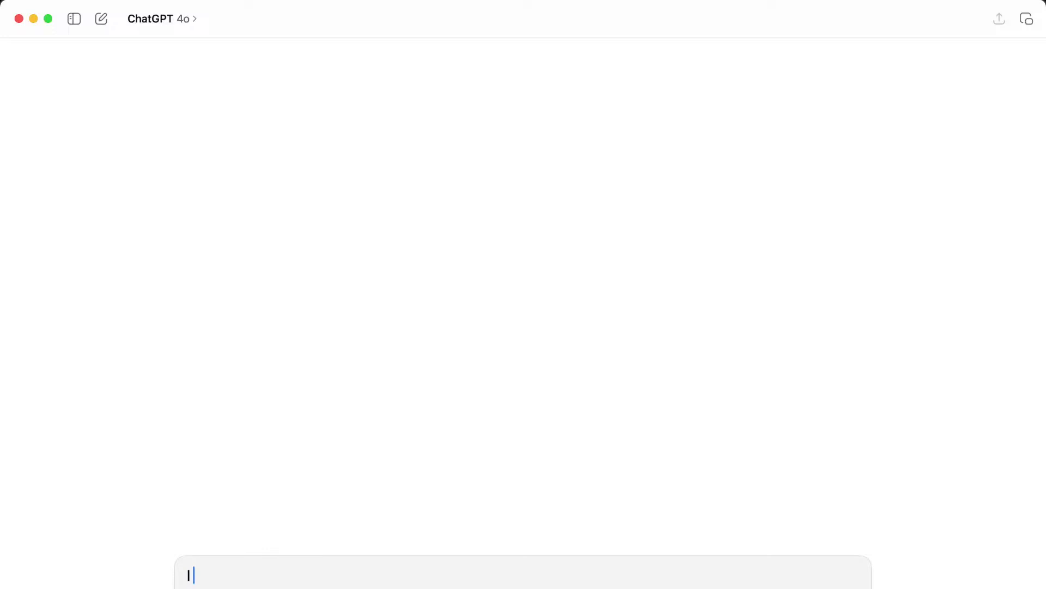
pyautogui.press('BackSpace')
pyautogui.write('make this he')
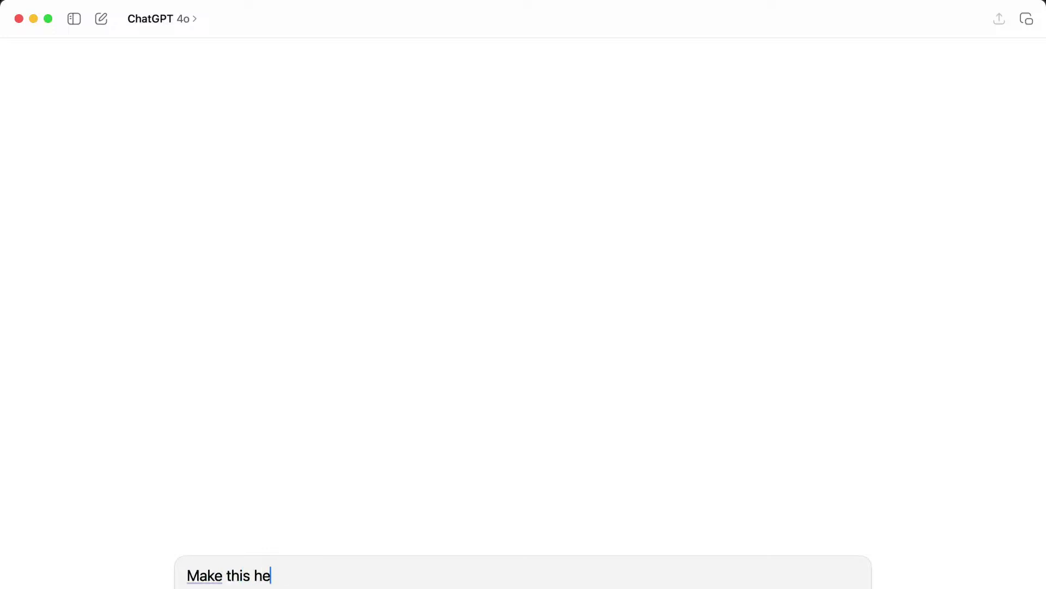
pyautogui.write('adline more outrea')
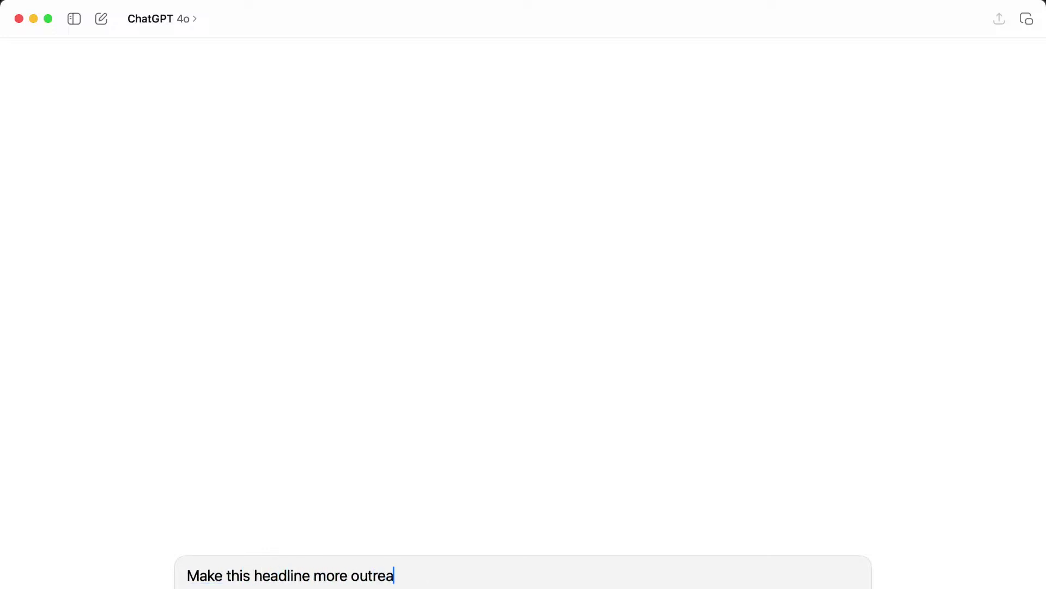
pyautogui.write('goues:')
pyautogui.hotkey('shift', 'Return')
pyautogui.press('super+v')
pyautogui.hotkey('shift', 'Return')
pyautogui.hotkey('shift', 'Return')
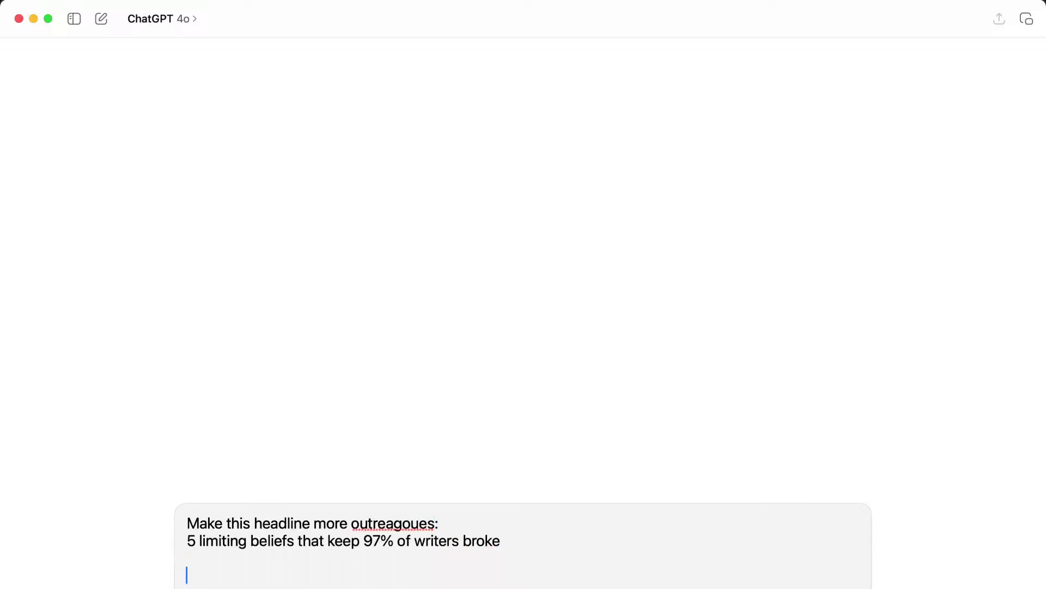
pyautogui.write('Give me 10 va')
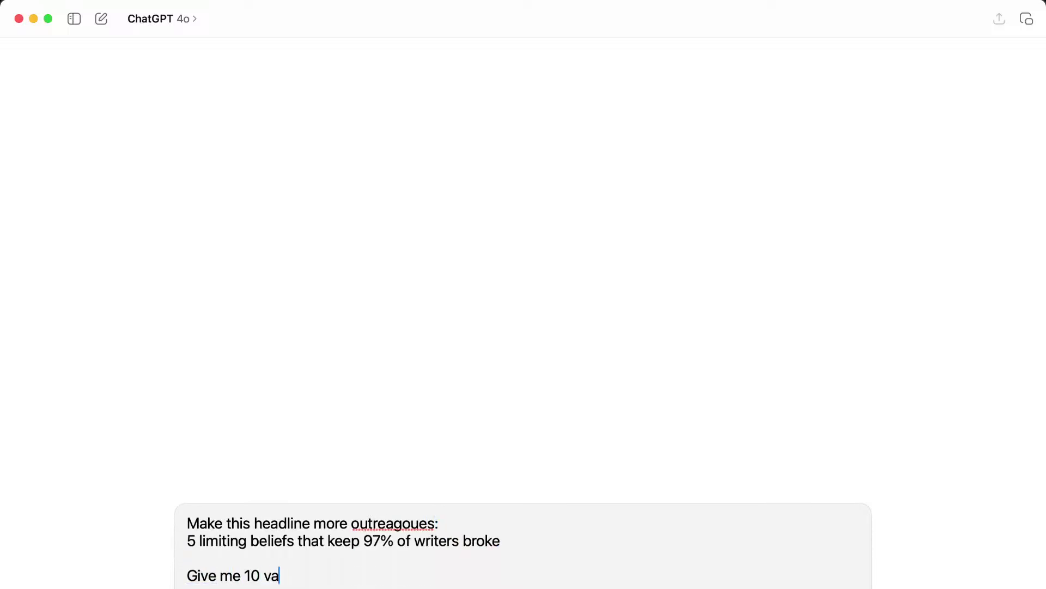
pyautogui.write('r')
pyautogui.press('Return')
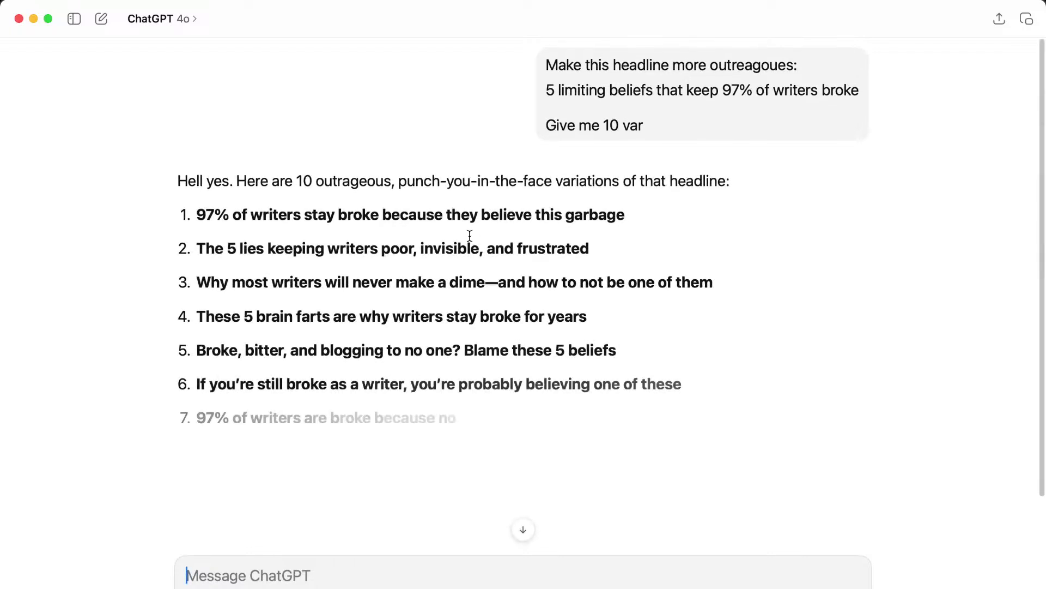
# Copy variation 2, "The 5 lies keeping writers poor, invisible, and frustrated", into the Obsidian article below the Main Idea line, after a blank line.
pyautogui.tripleClick(414, 247)
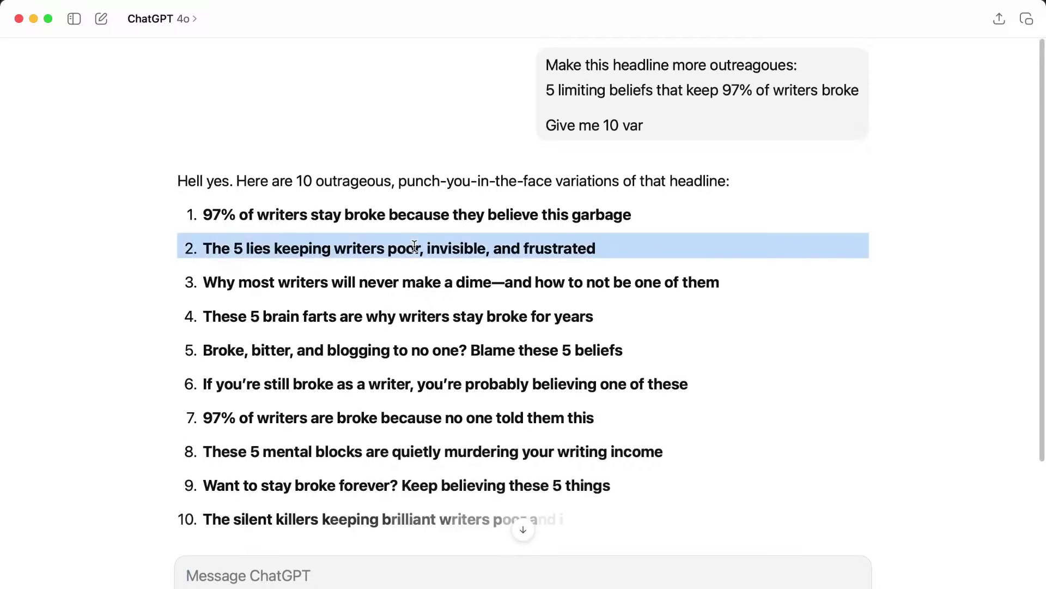
pyautogui.click(269, 267)
pyautogui.moveTo(207, 252)
pyautogui.mouseDown()
pyautogui.moveTo(636, 239)
pyautogui.moveTo(202, 244)
pyautogui.mouseUp()
pyautogui.press('super+Tab')
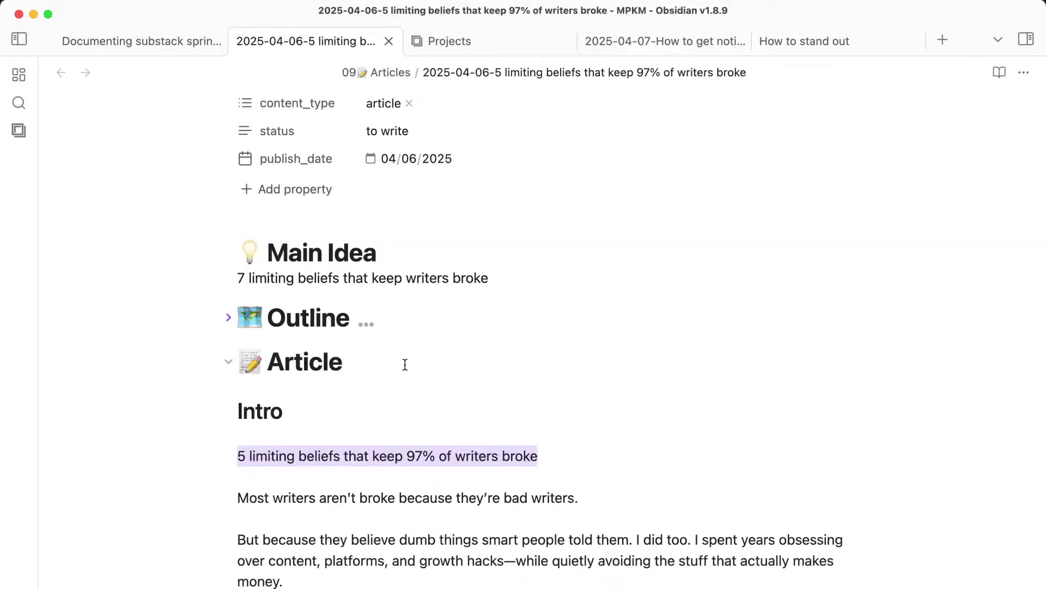
pyautogui.click(504, 279)
pyautogui.press('Return')
pyautogui.press('Return')
pyautogui.write('2. **The 5 lies keeping writers poor, invisible, and frustrated**')
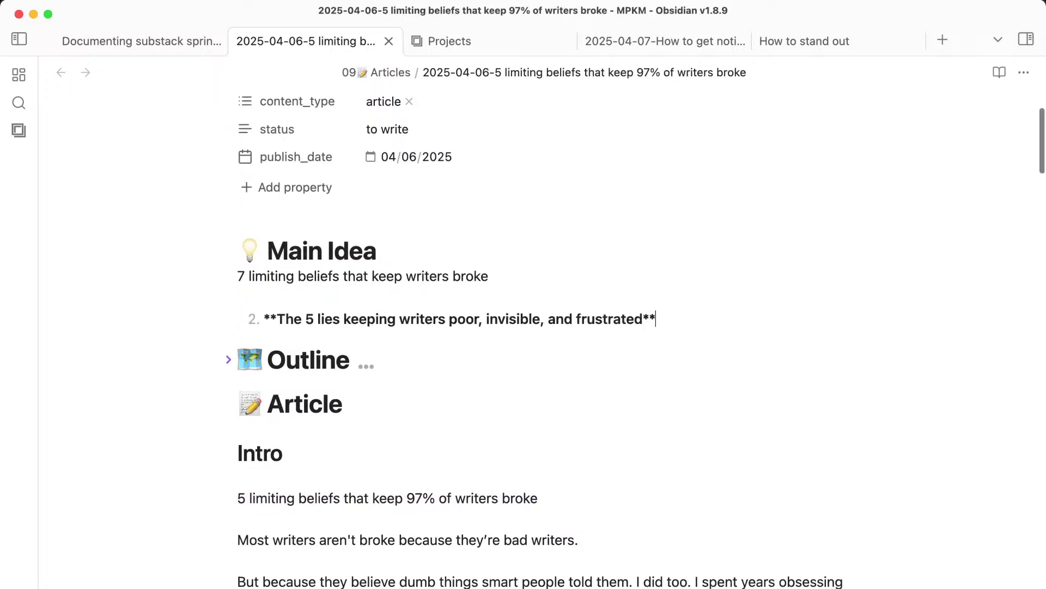
# Remove the list number and bold asterisks from the pasted line "The 5 lies keeping writers poor, invisible, and frustrated".
pyautogui.press('BackSpace')
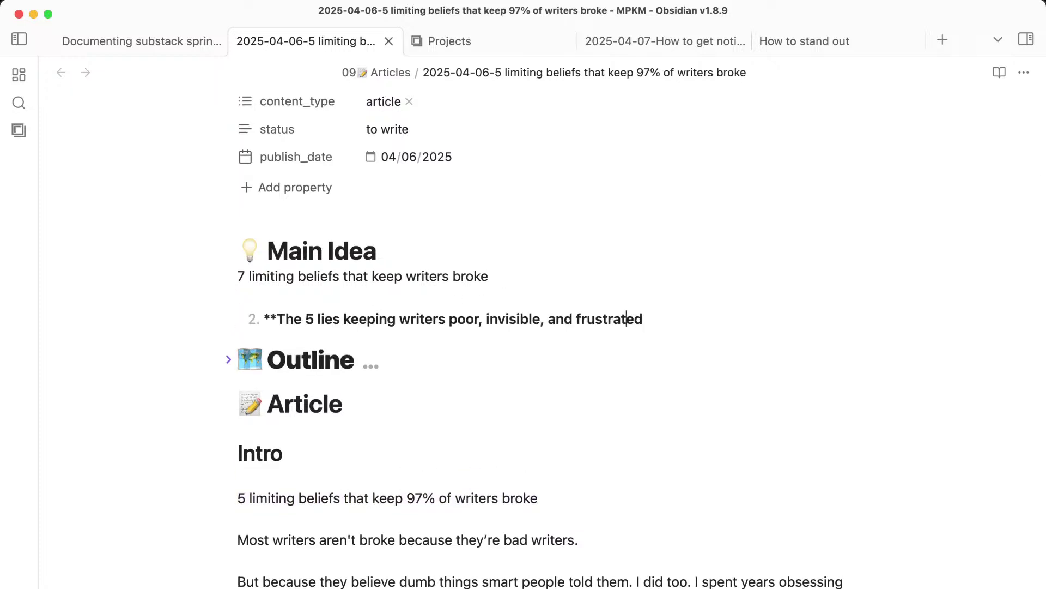
pyautogui.moveTo(276, 318); pyautogui.dragTo(264, 319)
pyautogui.press('BackSpace')
pyautogui.press('BackSpace')
pyautogui.press('BackSpace')
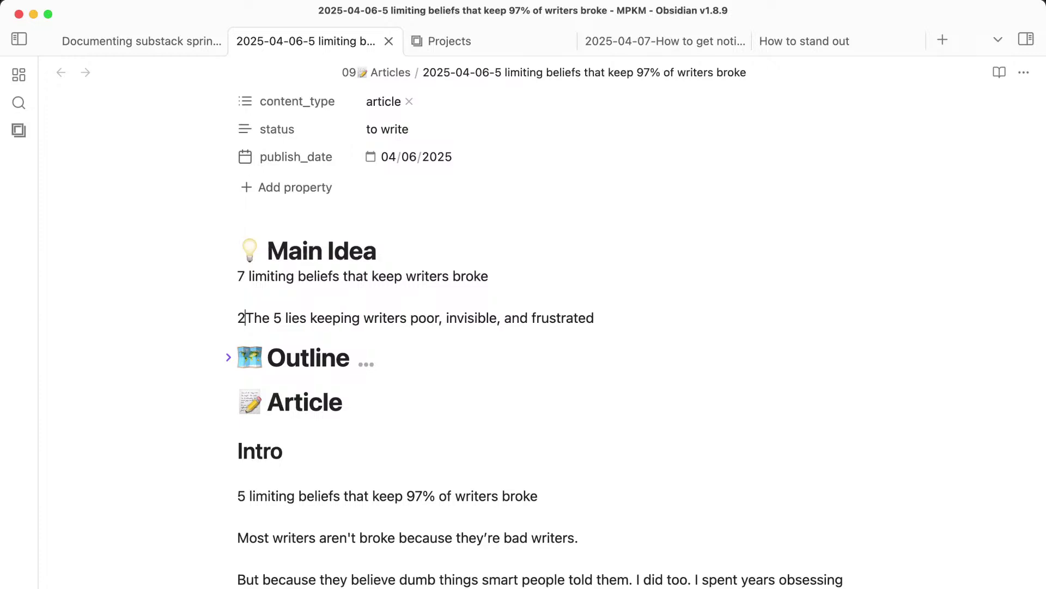
pyautogui.press('BackSpace')
# Bullet the first headline option and add ChatGPT's variation 4, "These 5 brain farts are why writers stay broke for years", as the second bullet without its number.
pyautogui.press('super+Tab')
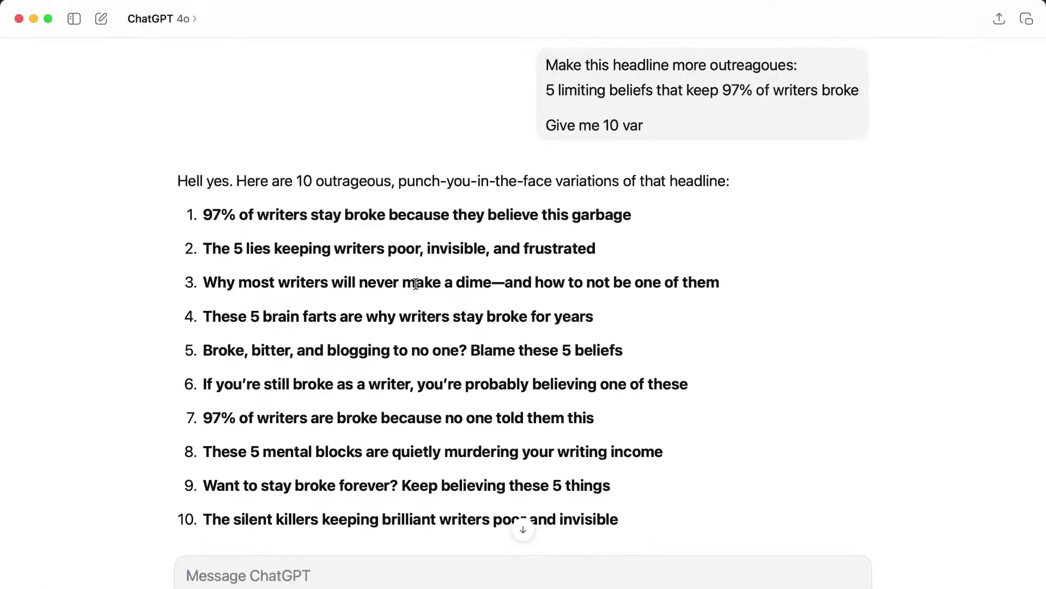
pyautogui.tripleClick(422, 316)
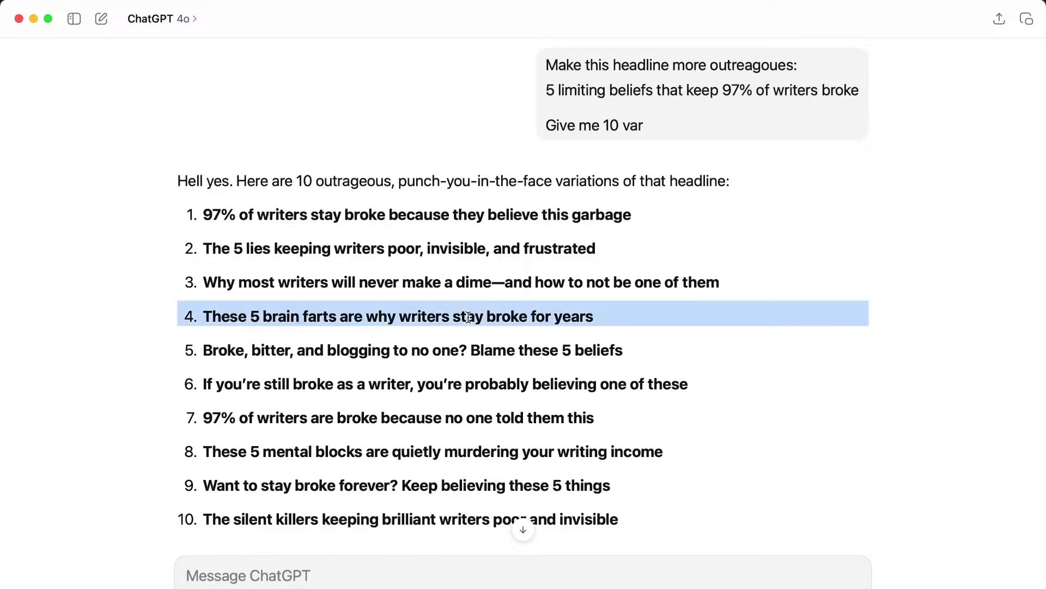
pyautogui.moveTo(594, 322); pyautogui.dragTo(206, 322)
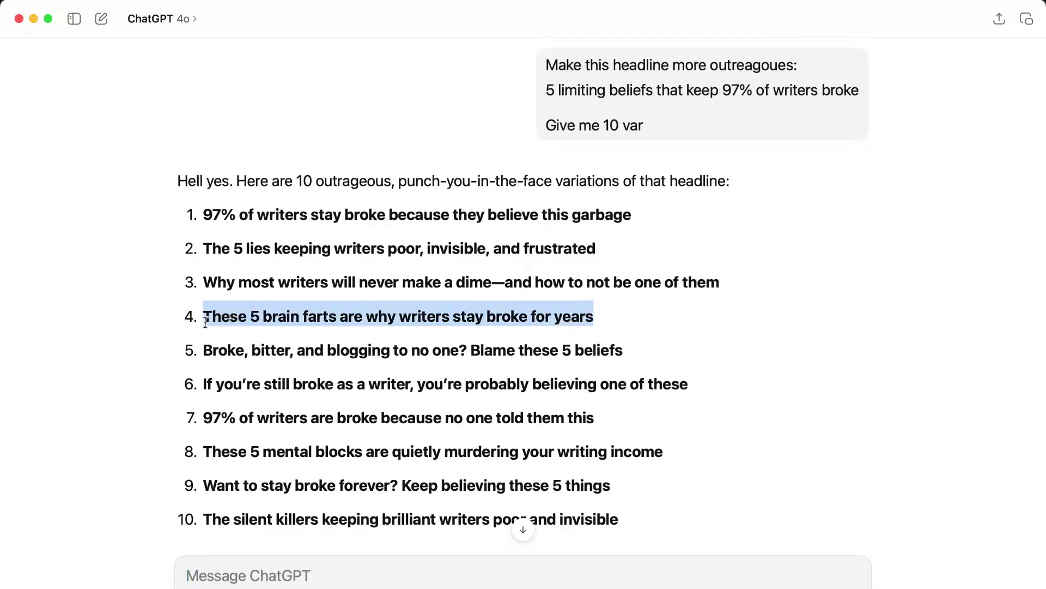
pyautogui.press('super+Tab')
pyautogui.click(662, 324)
pyautogui.press('Return')
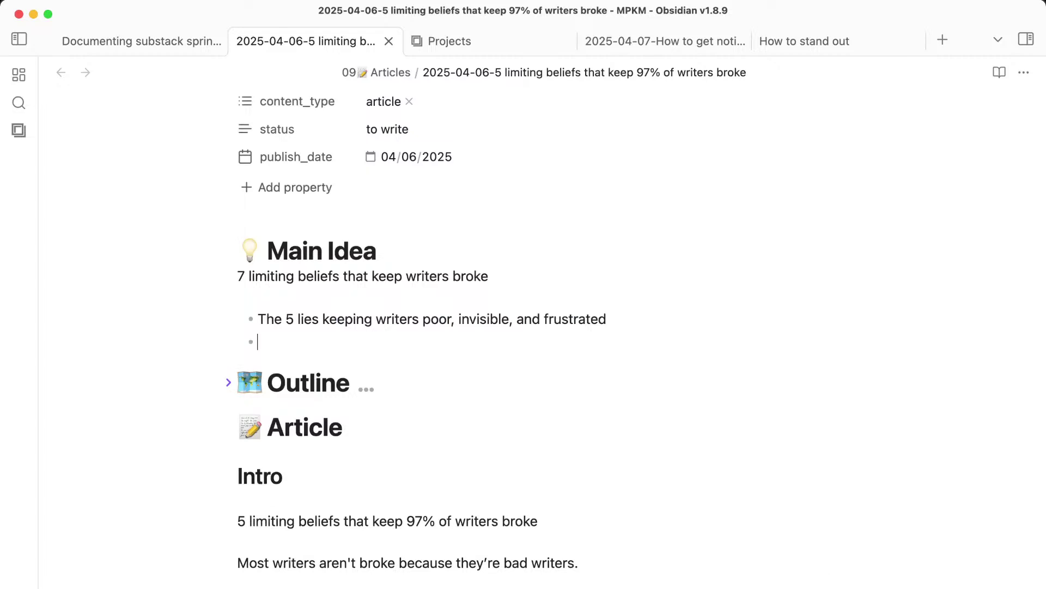
pyautogui.write('4. **These 5 brain farts are why writers stay broke for years**')
pyautogui.click(271, 352)
pyautogui.press('super+shift+Left')
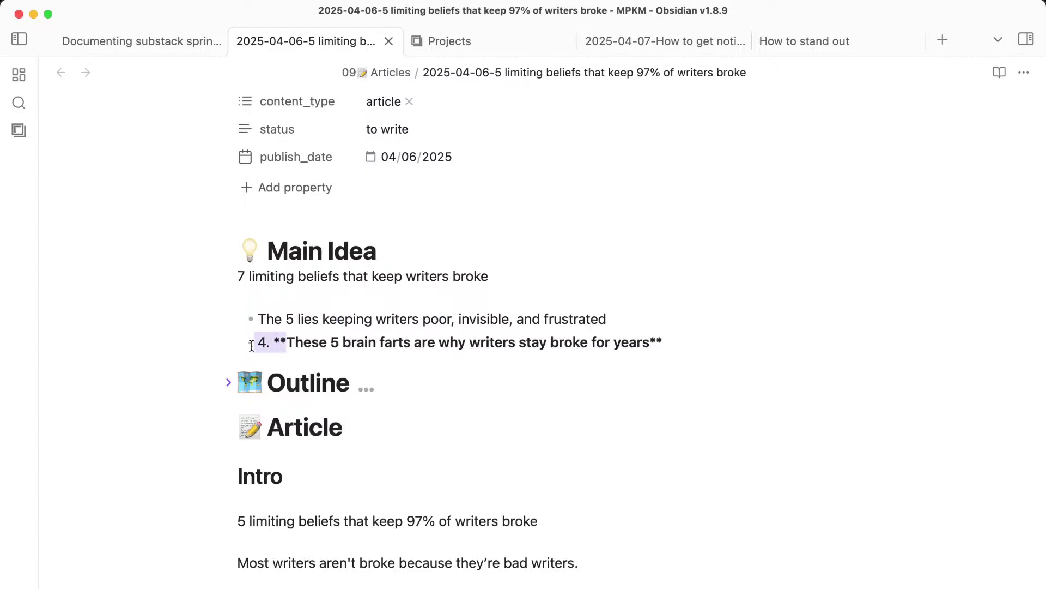
pyautogui.press('BackSpace')
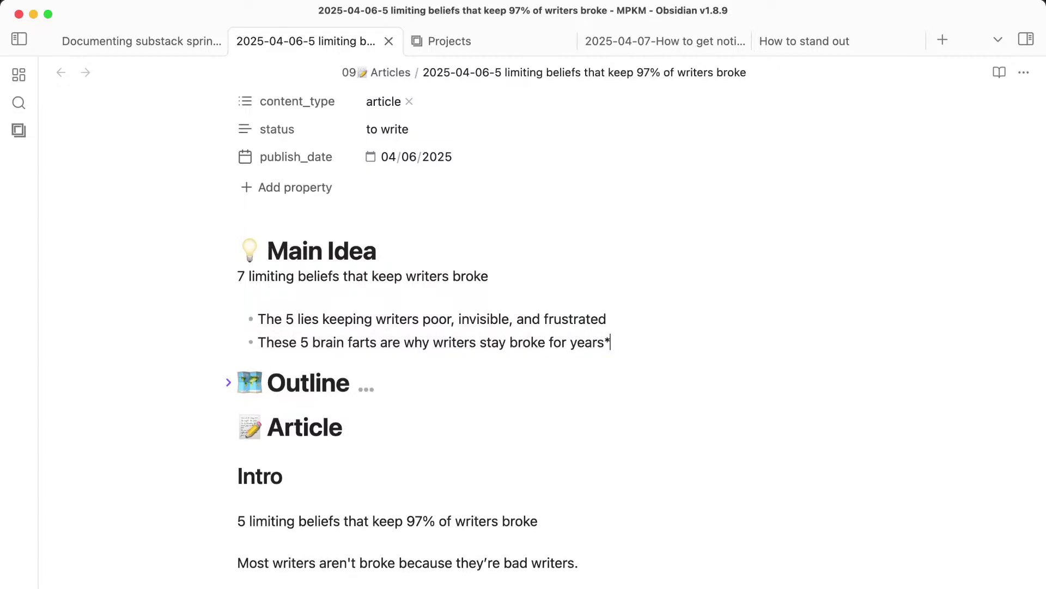
# Copy ChatGPT's variation 7, "97% of writers are broke because no one told them this", below the two Main Idea bullets and remove its leading number.
pyautogui.press('super+Tab')
pyautogui.scroll(-2, 403, 421)
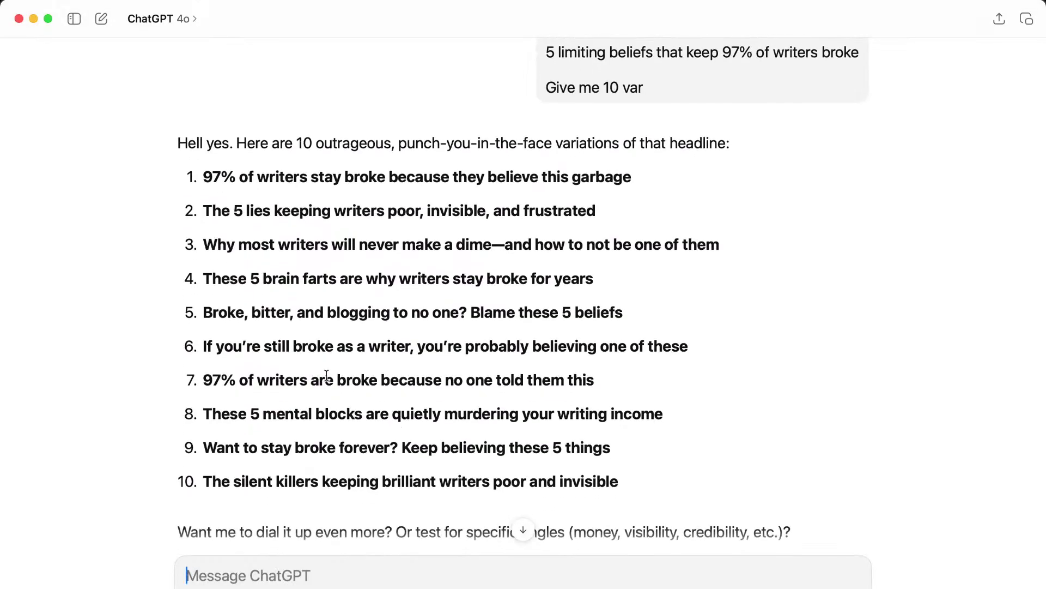
pyautogui.tripleClick(296, 383)
pyautogui.click(271, 414)
pyautogui.moveTo(582, 397); pyautogui.dragTo(337, 414)
pyautogui.click(324, 394)
pyautogui.moveTo(604, 387); pyautogui.dragTo(207, 385)
pyautogui.press('super+Tab')
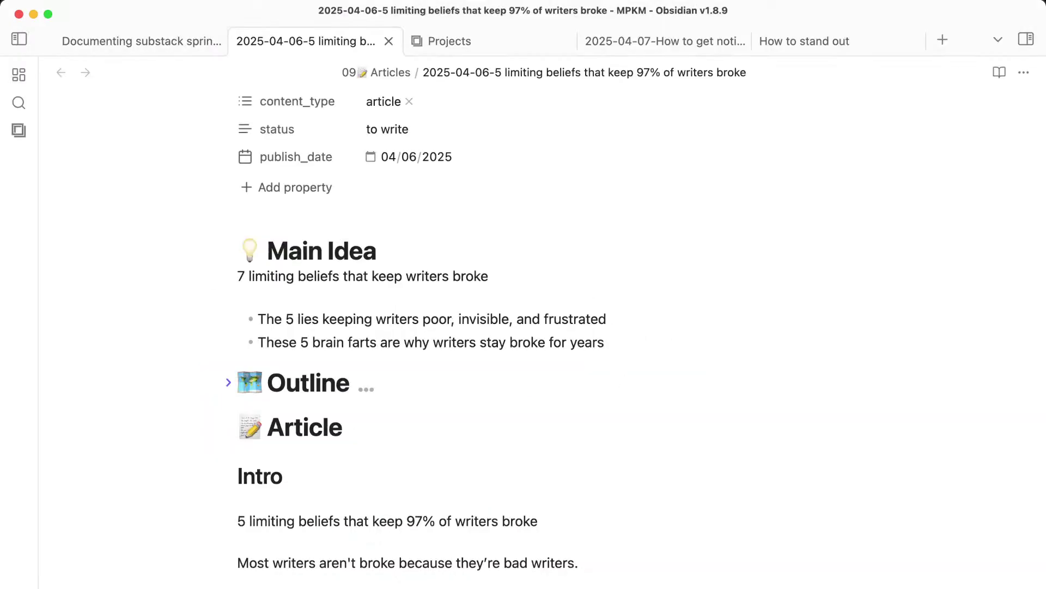
pyautogui.press('Return')
pyautogui.write('7. **97% of writers are broke because no one told them this**')
pyautogui.moveTo(287, 368); pyautogui.dragTo(240, 365)
pyautogui.press('BackSpace')
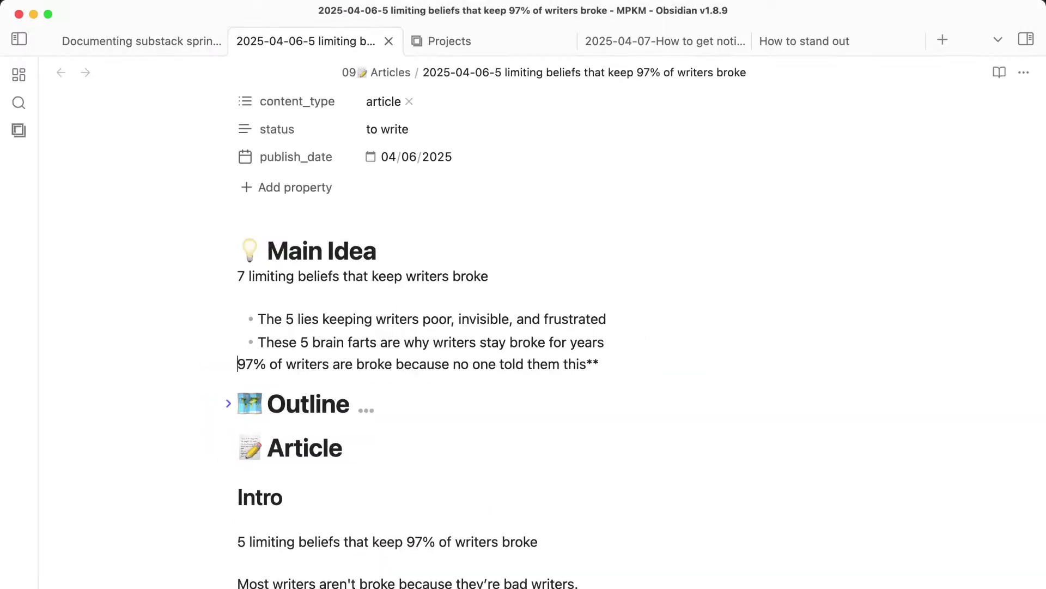
# Check the remaining ChatGPT variations, and turn the line "97% of writers are broke because no one told them this" into the third bullet.
pyautogui.press('super+Tab')
pyautogui.scroll(-2, 421, 421)
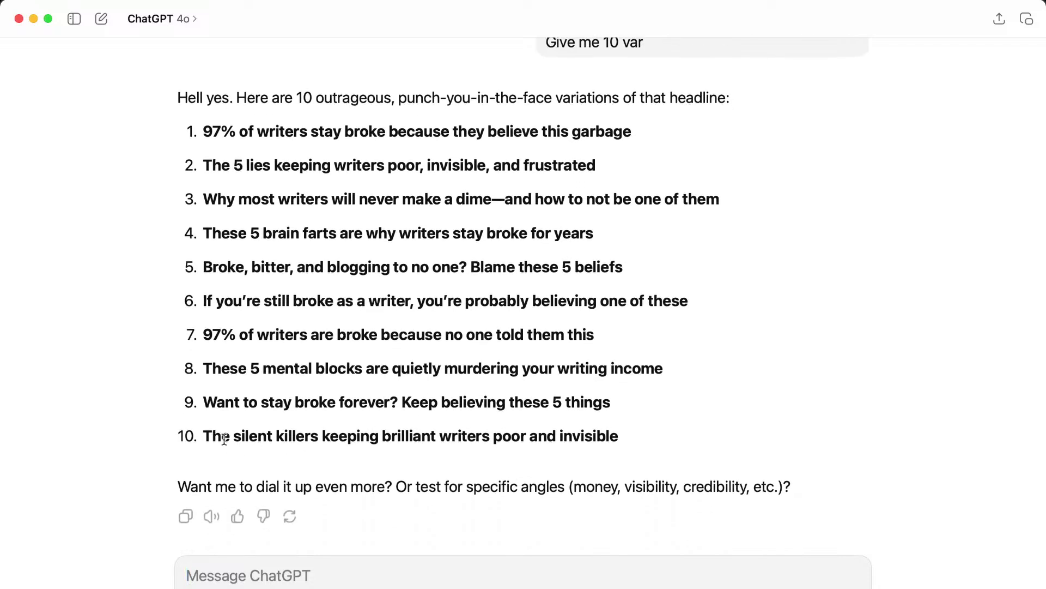
pyautogui.press('super+Tab')
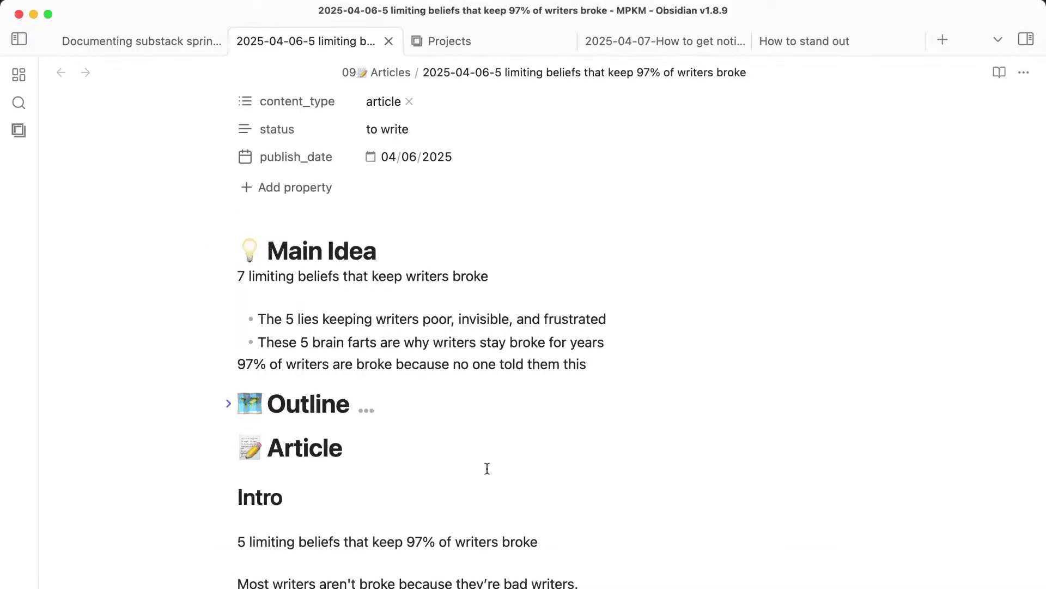
pyautogui.click(240, 364)
pyautogui.write('-')
# Compare the three headline options under Main Idea, examining the wording of the first bullet.
pyautogui.scroll(-1, 323, 364)
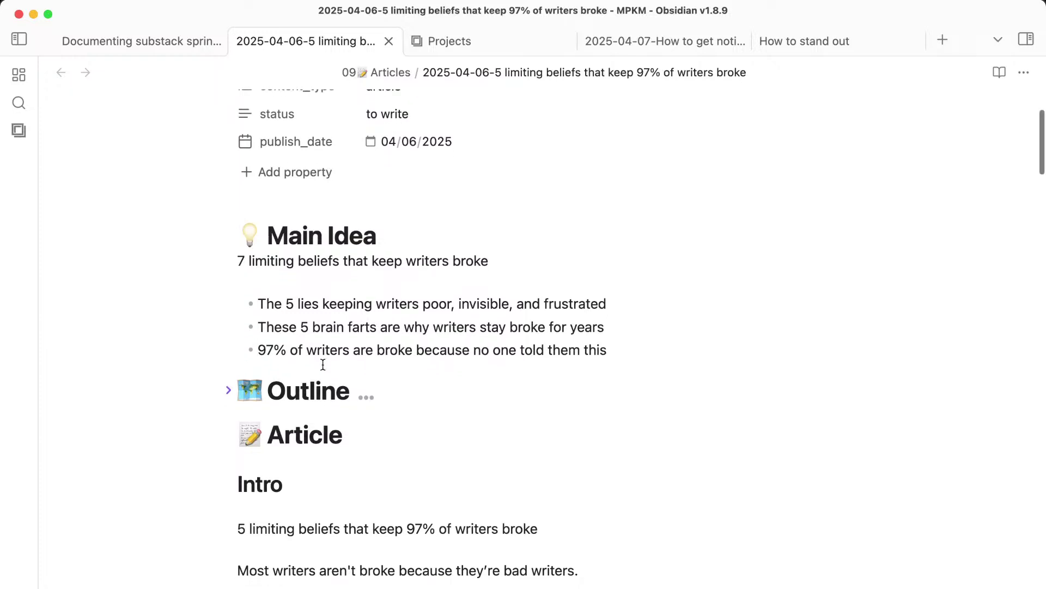
pyautogui.scroll(-1, 398, 502)
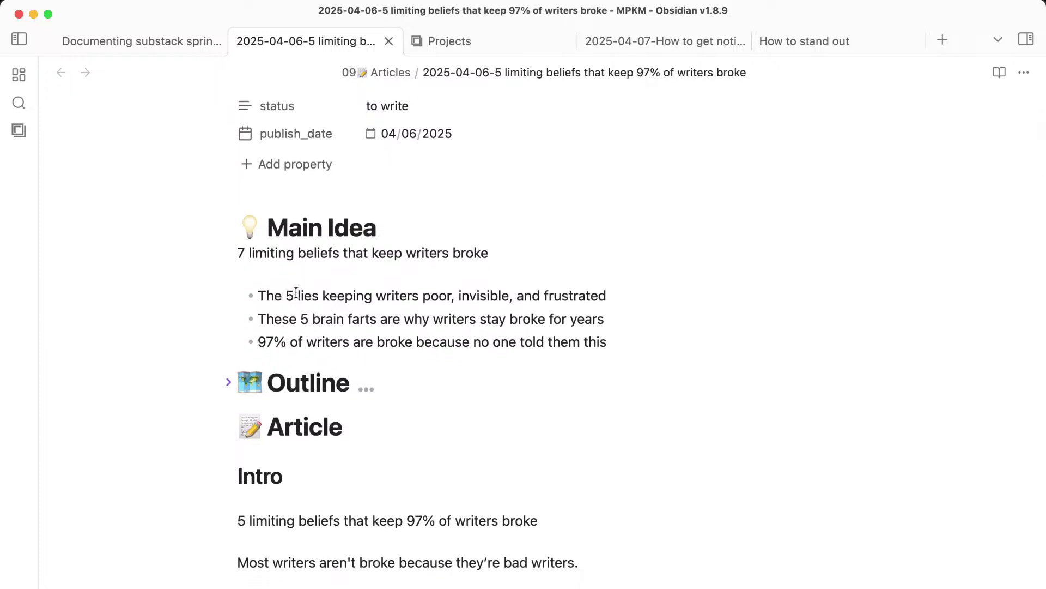
pyautogui.moveTo(304, 296); pyautogui.dragTo(605, 320)
pyautogui.press('Right')
pyautogui.moveTo(325, 296); pyautogui.dragTo(502, 295)
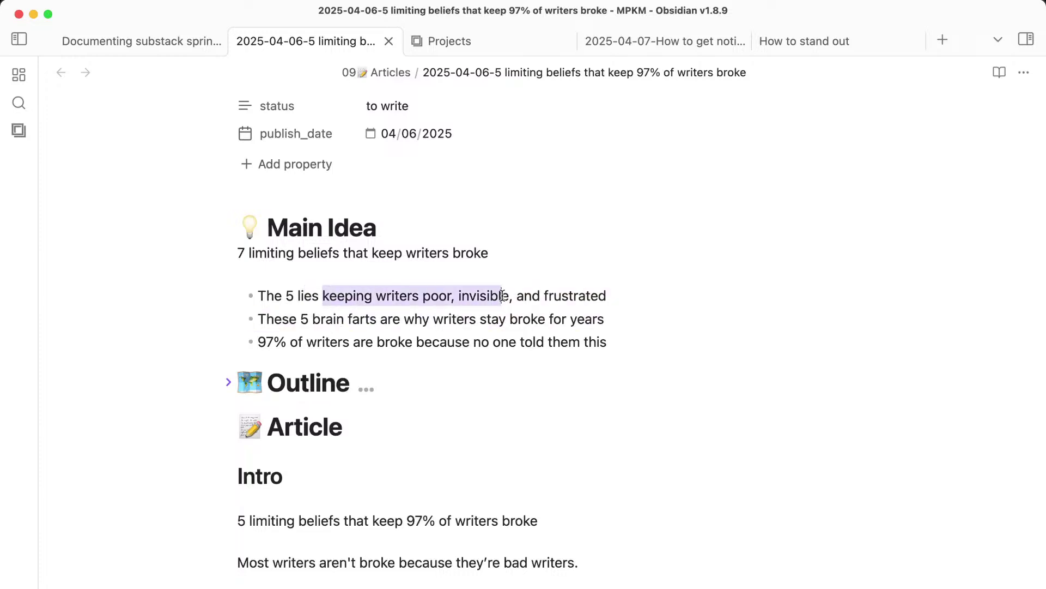
pyautogui.doubleClick(438, 296)
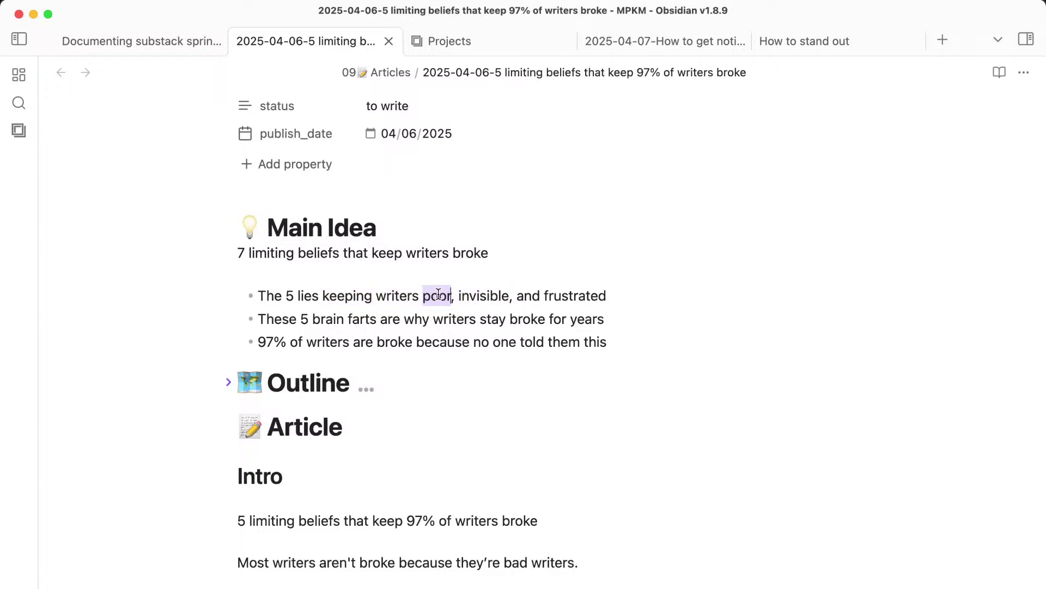
# Replace the note title's text after the date prefix with "The 5 lies keeping writers poor, invisible, and frustrated".
pyautogui.moveTo(606, 297); pyautogui.dragTo(285, 296)
pyautogui.scroll(3, 288, 300)
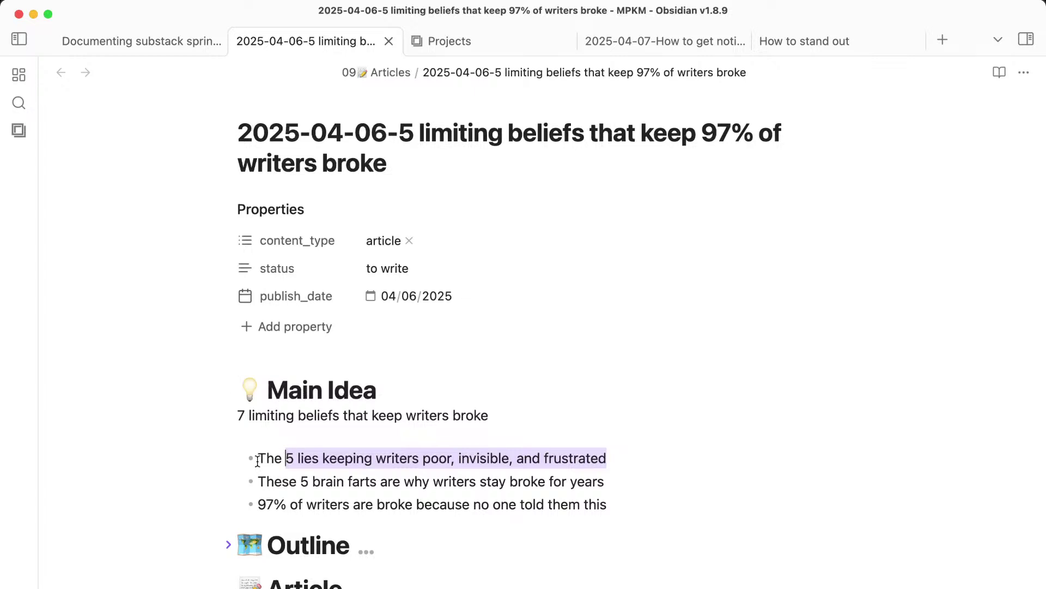
pyautogui.moveTo(428, 159); pyautogui.dragTo(407, 136)
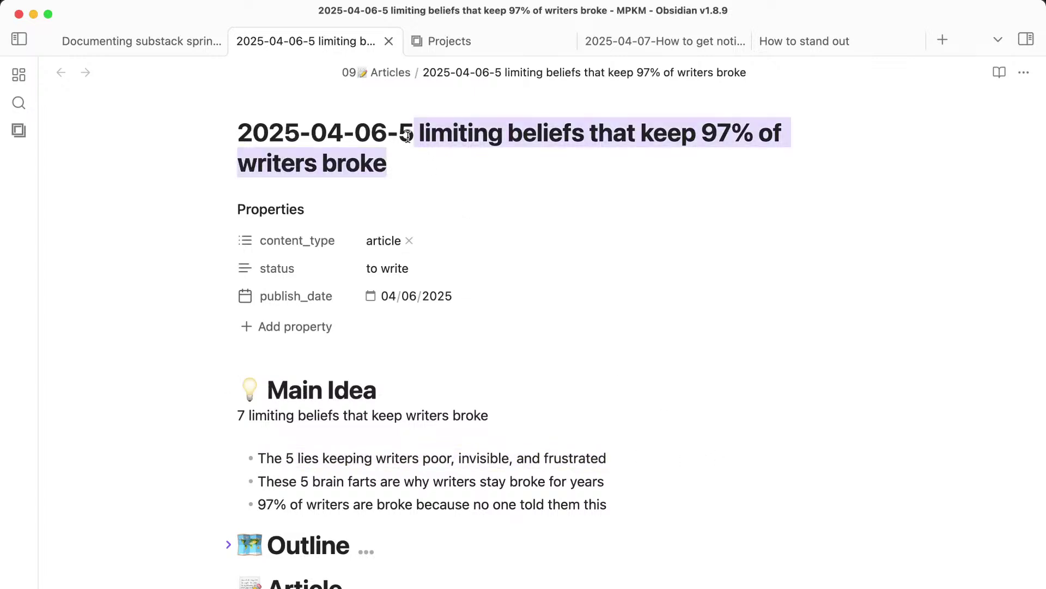
pyautogui.write('The 5 lies keeping writers poor, invisible, and frustrated')
# Replace the first line under Intro with "The 5 lies keeping writers poor, invisible, and frustrated".
pyautogui.scroll(-10, 438, 396)
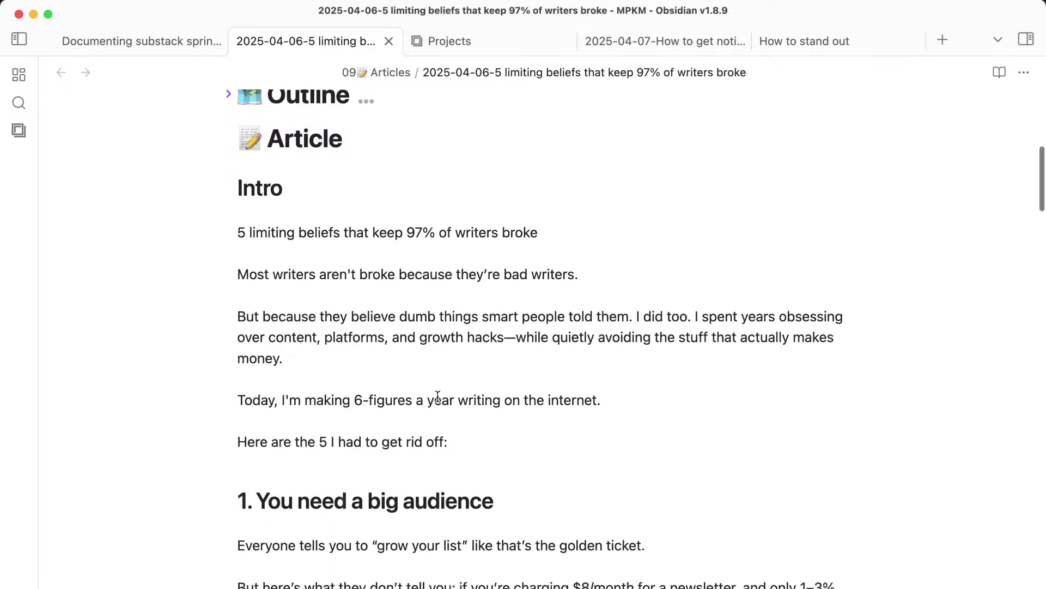
pyautogui.scroll(-2, 438, 397)
pyautogui.tripleClick(381, 184)
pyautogui.write('The 5 lies keeping writers poor, invisible, and frustrated')
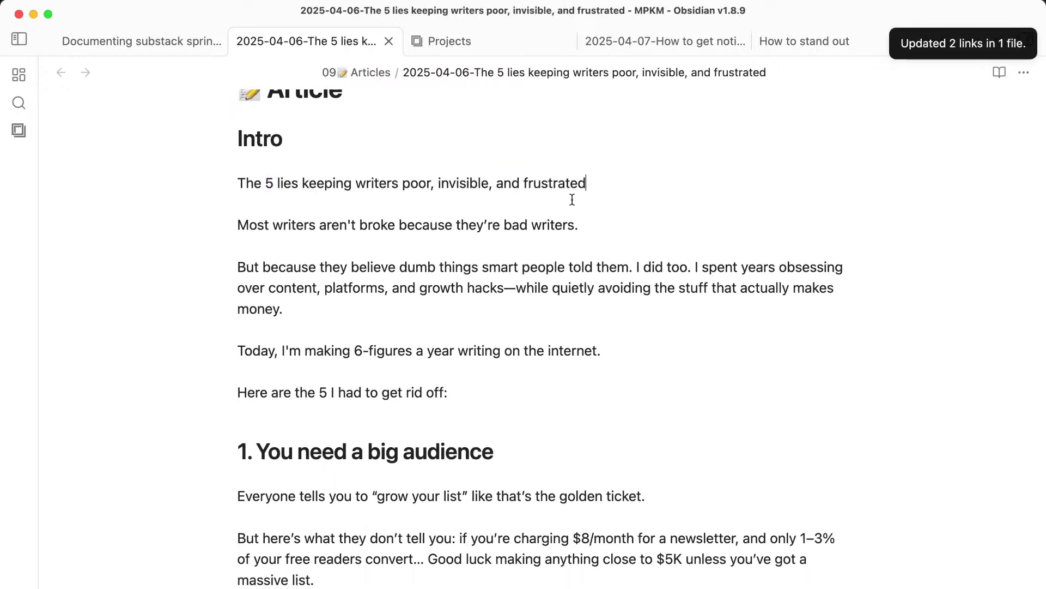
# Copy the article from its Intro headline through the closing line and bring it into a new draft in the Drafts app.
pyautogui.moveTo(612, 186); pyautogui.dragTo(140, 186)
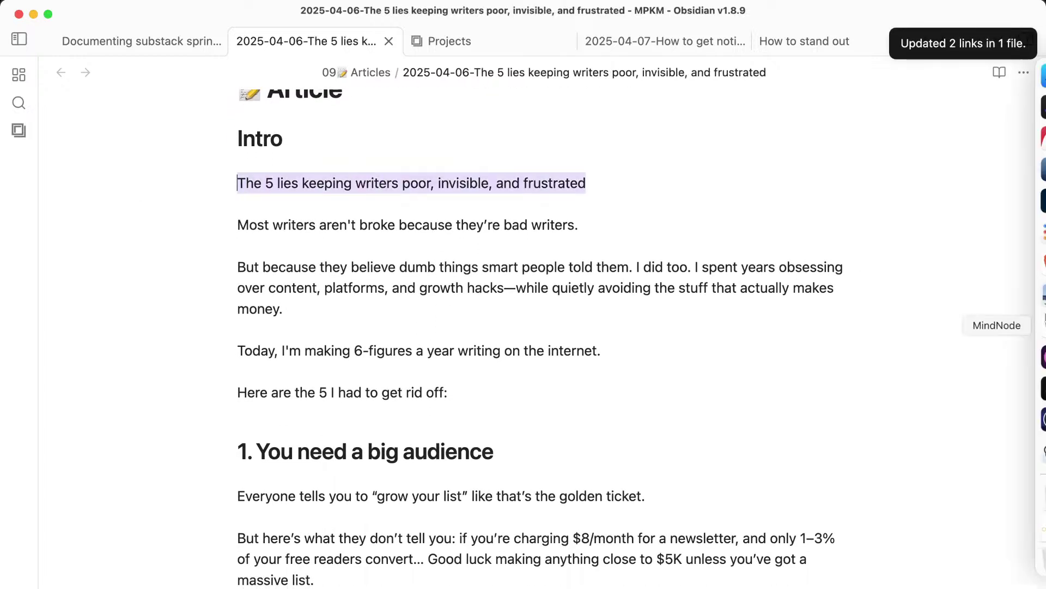
pyautogui.press('super+a')
pyautogui.moveTo(1042, 417)
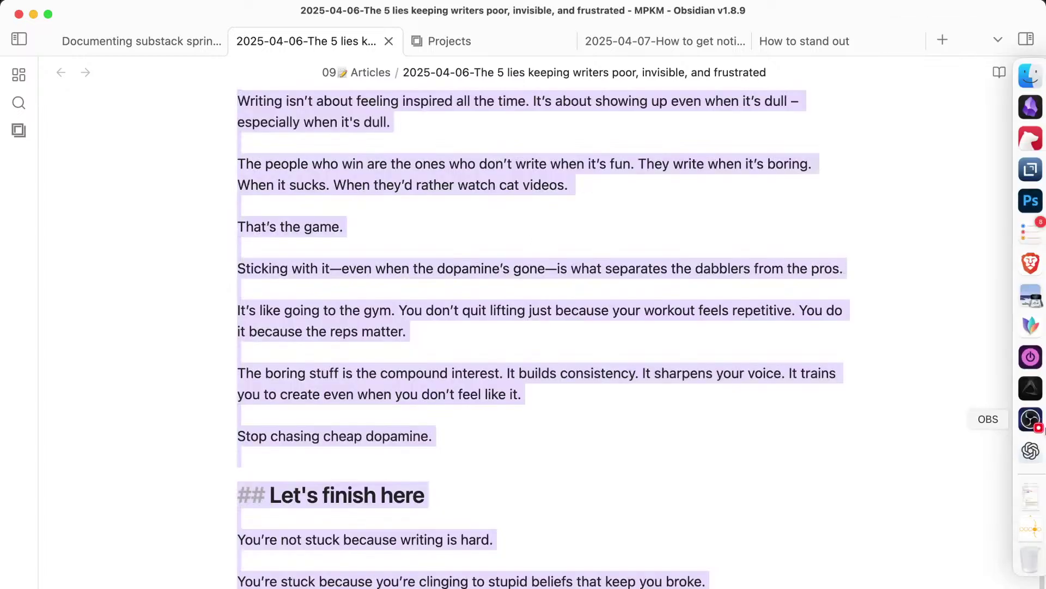
pyautogui.rightClick(1032, 182)
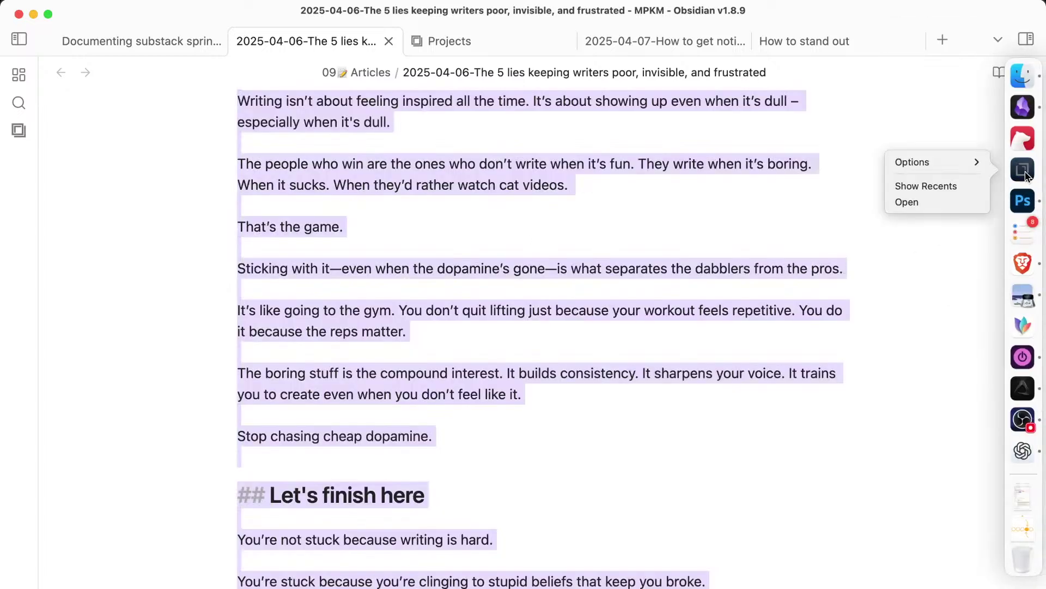
pyautogui.click(1024, 176)
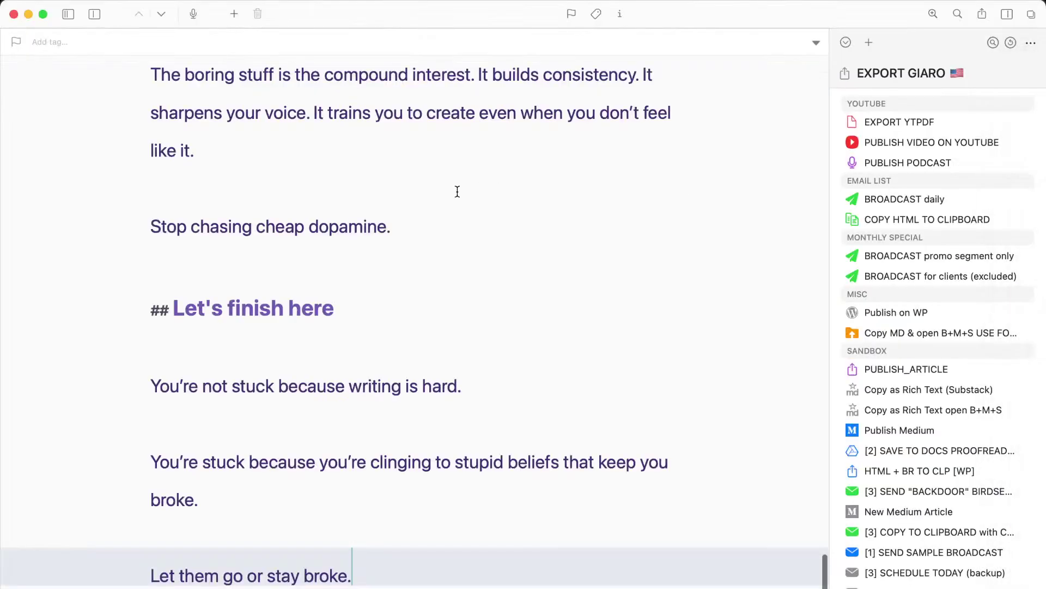
# Convert the headline to title case, remove the blank line beneath it, and run the "Copy MD & open B+M+S" action.
pyautogui.press('super+Up')
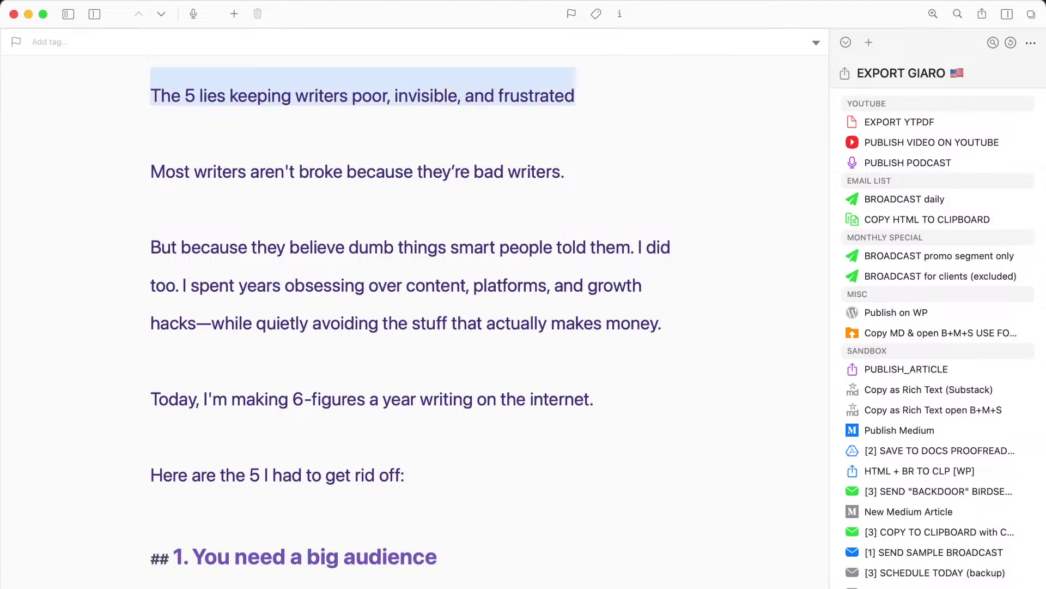
pyautogui.press('ctrl+super+t')
pyautogui.click(298, 139)
pyautogui.press('BackSpace')
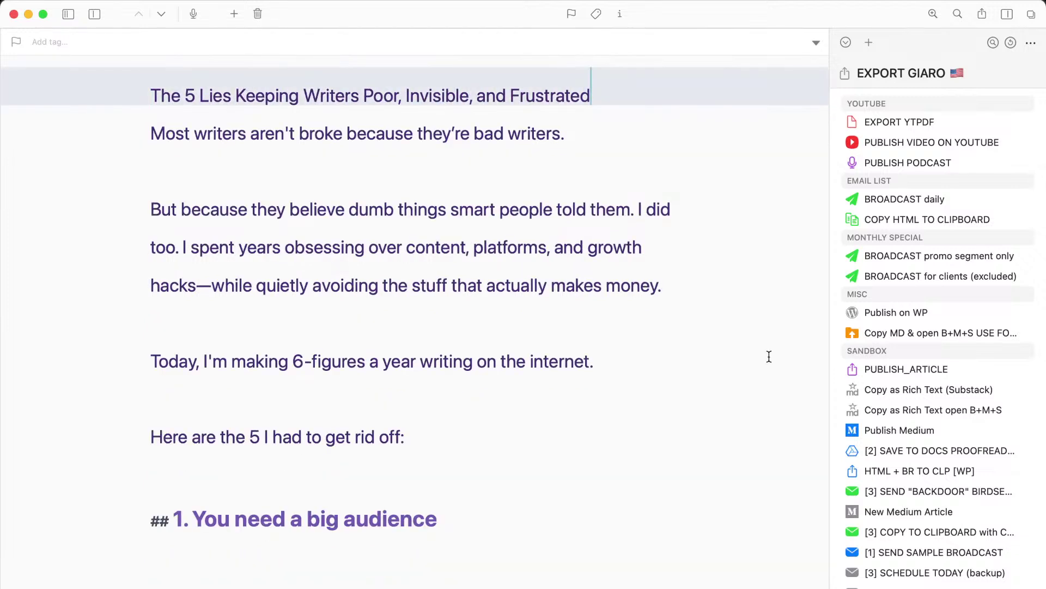
pyautogui.click(943, 333)
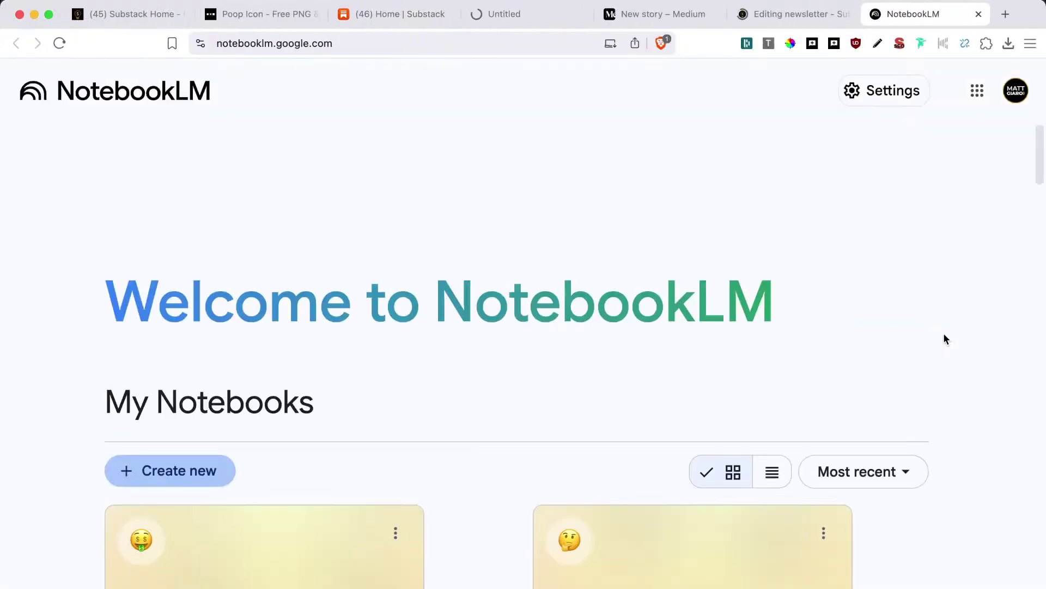
# Close the NotebookLM page and paste the article into the new WordPress post's body.
pyautogui.click(979, 14)
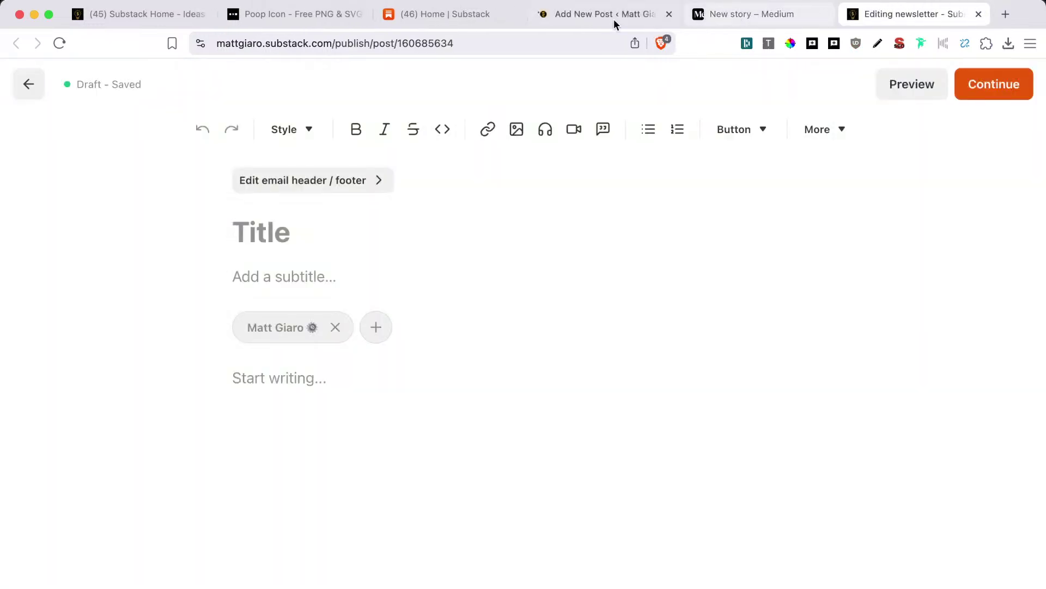
pyautogui.click(565, 21)
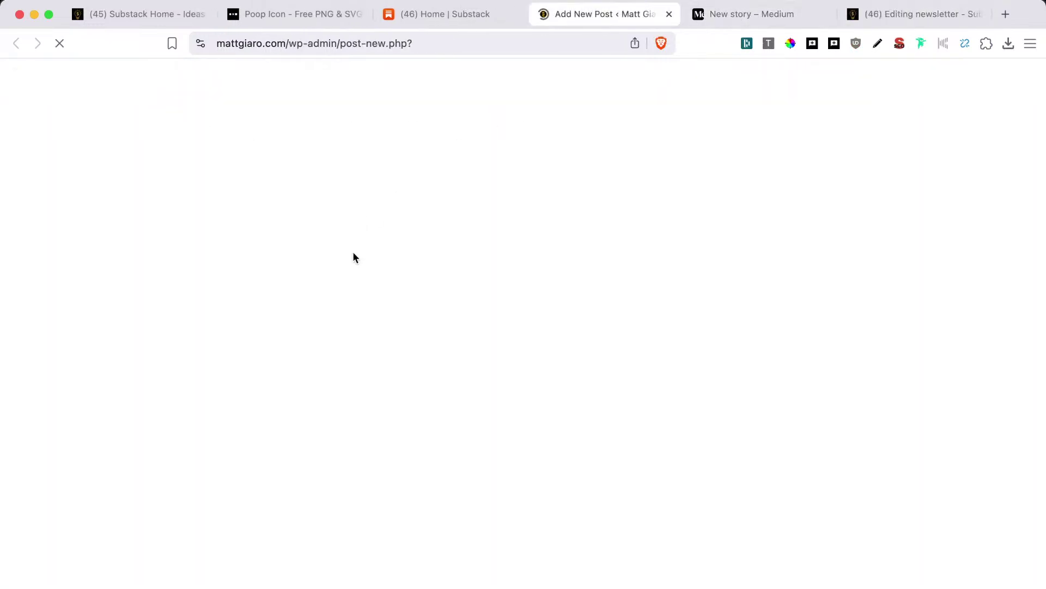
pyautogui.click(347, 279)
pyautogui.press('super+v')
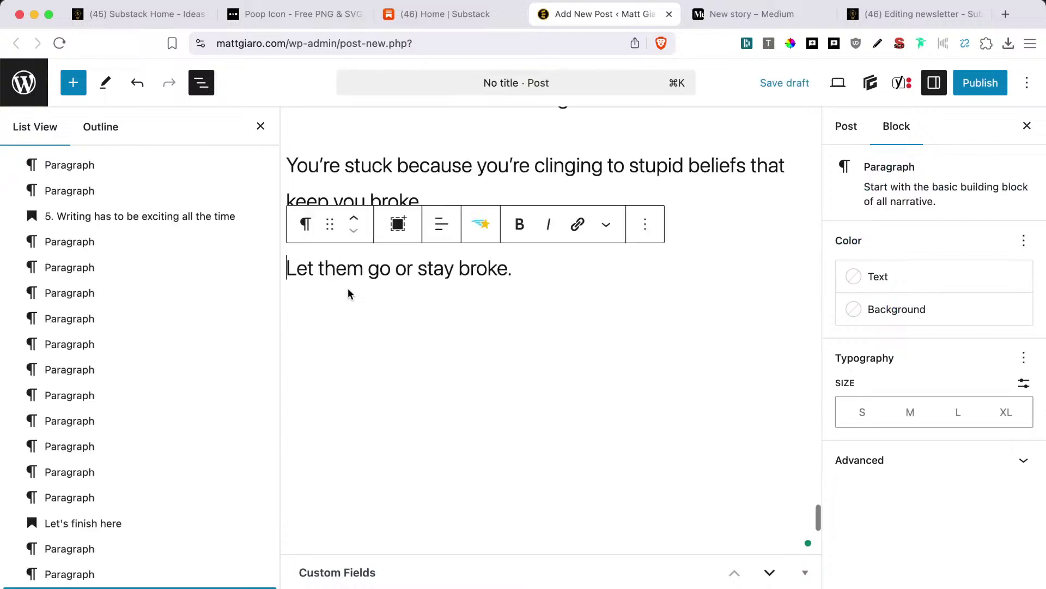
# Select and copy all of the article's blocks, and save the WordPress post as a draft.
pyautogui.scroll(5, 439, 275)
pyautogui.press('super+a')
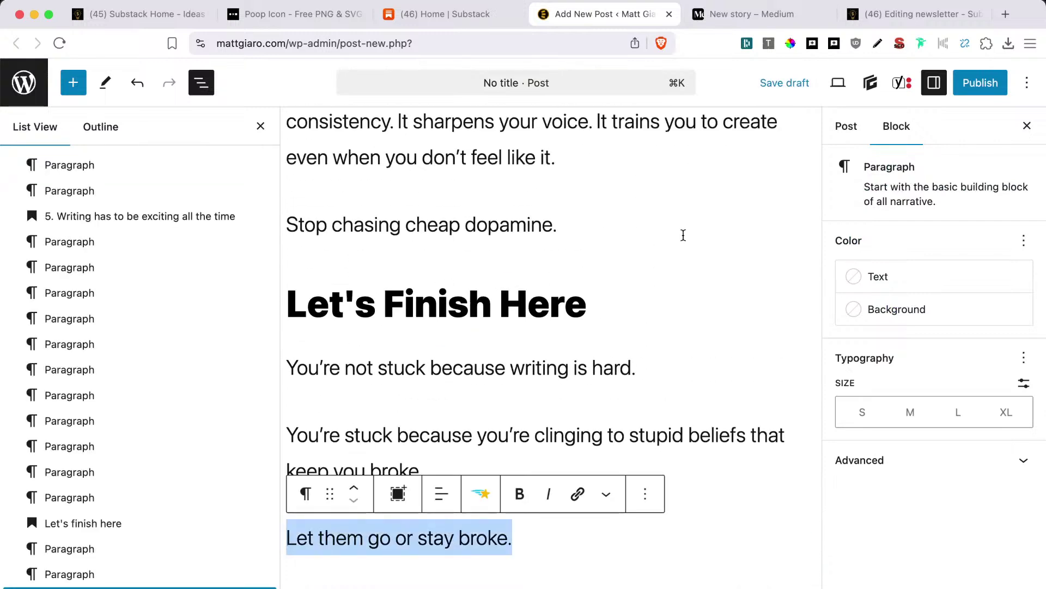
pyautogui.press('super+a')
pyautogui.click(799, 83)
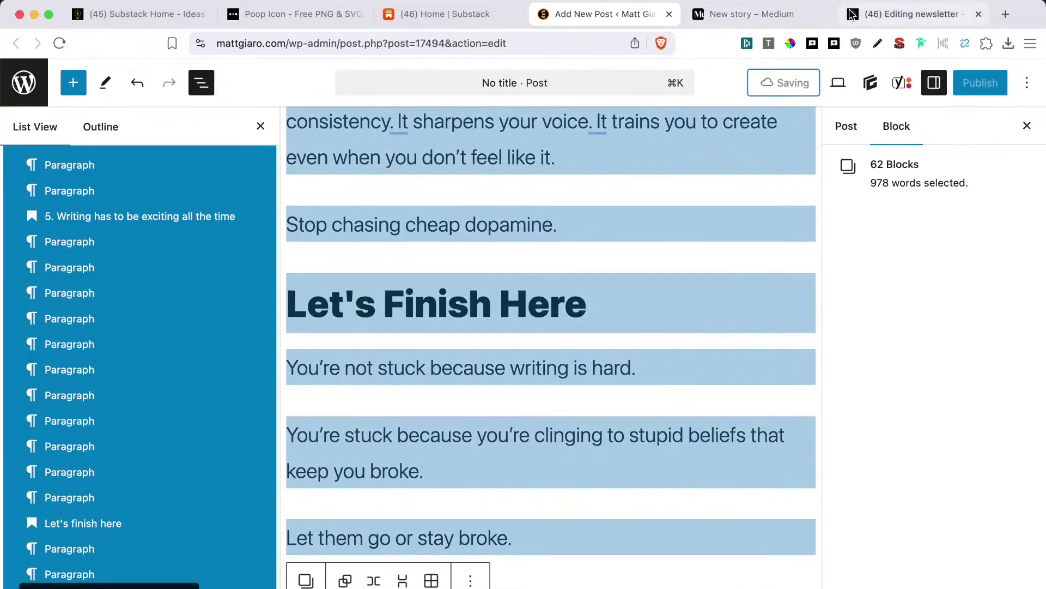
# Paste the formatted article into the body of the new Substack newsletter post.
pyautogui.click(916, 14)
pyautogui.click(265, 401)
pyautogui.press('super+v')
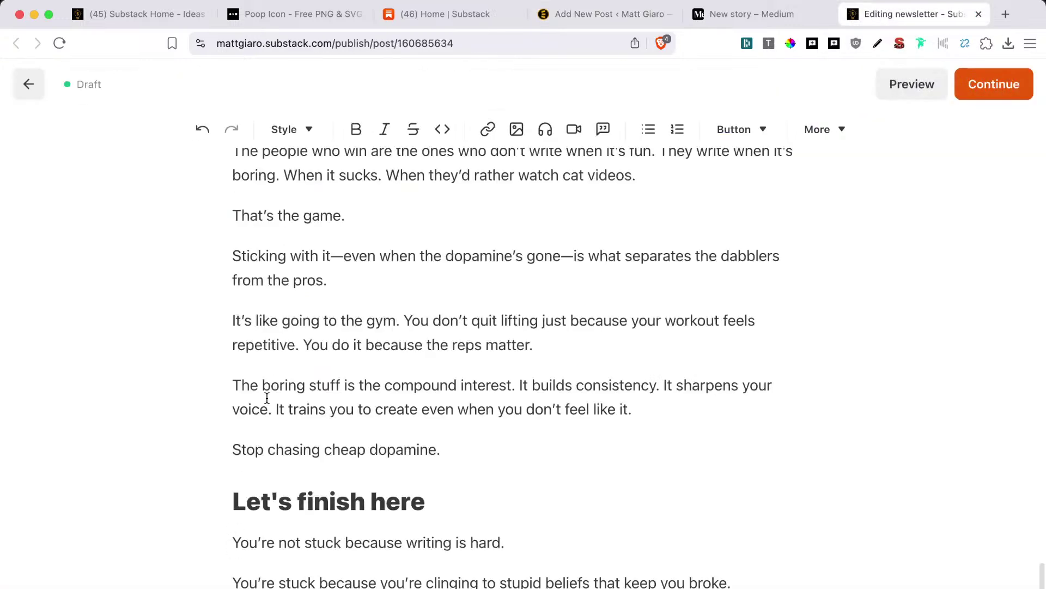
# Copy "The 5 Lies Keeping Writers Poor, Invisible, and Frustrated" from the body's first line into the Substack post's title.
pyautogui.scroll(15, 280, 409)
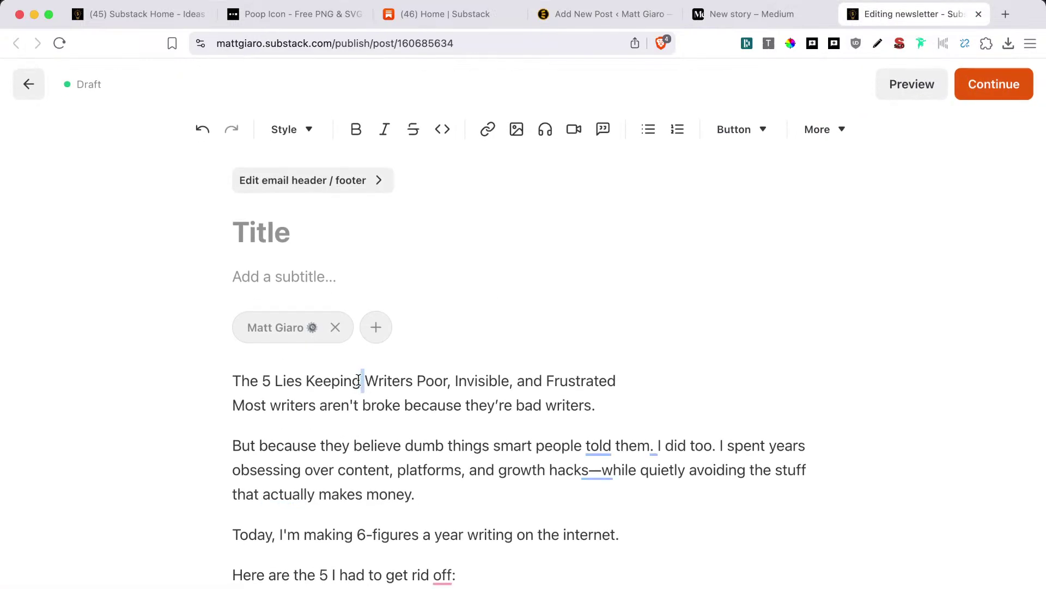
pyautogui.tripleClick(362, 381)
pyautogui.click(264, 374)
pyautogui.keyDown('shift'); pyautogui.click(720, 381); pyautogui.keyUp('shift')
pyautogui.press('super+v')
pyautogui.press('super+z')
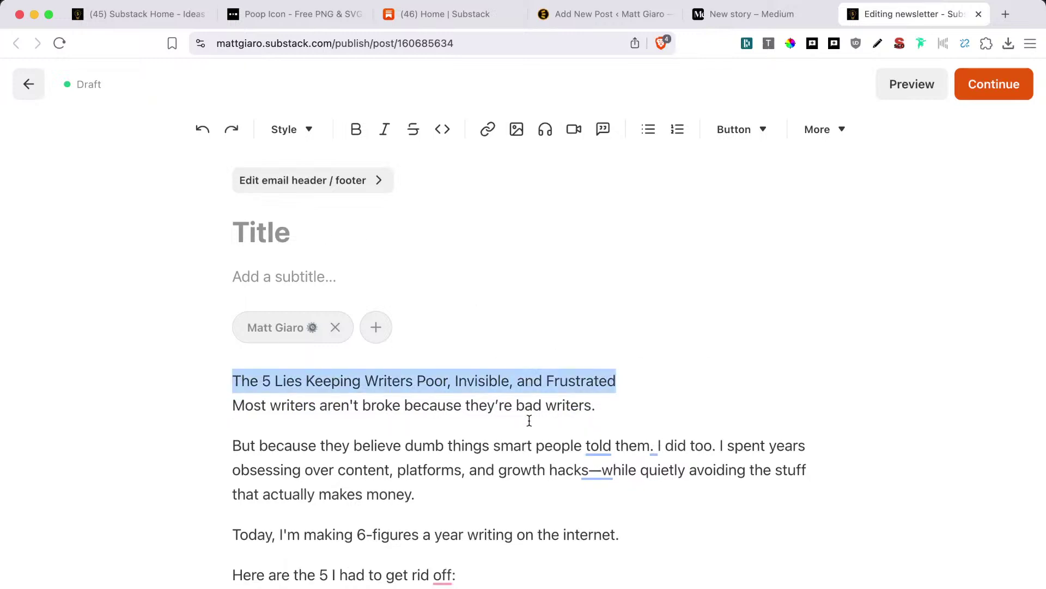
pyautogui.press('super+c')
pyautogui.click(315, 236)
pyautogui.press('super+v')
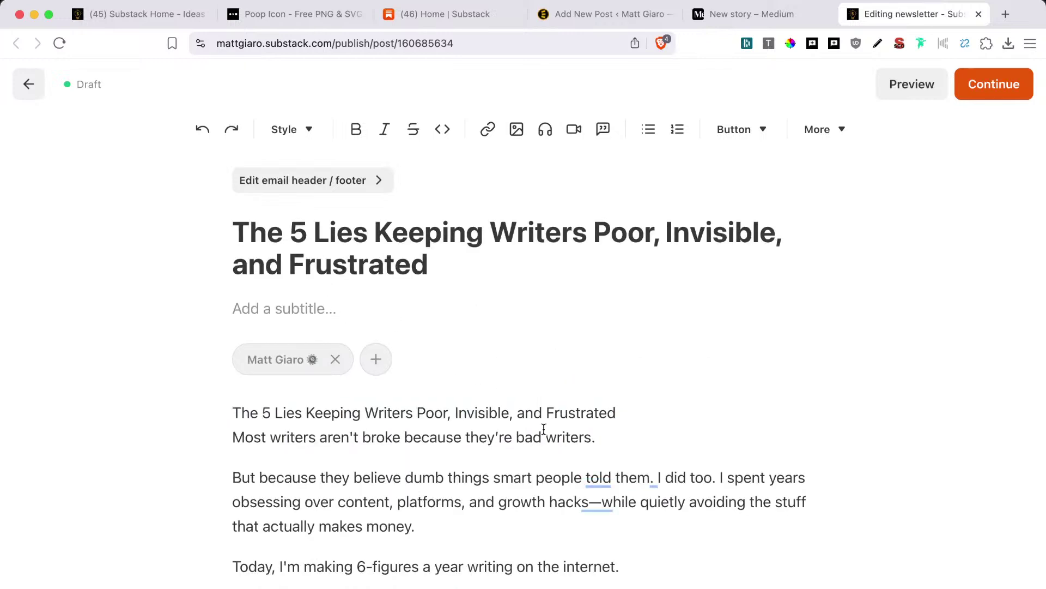
# Delete the duplicate headline line from the post body so that it starts with "Most writers aren't broke".
pyautogui.tripleClick(538, 419)
pyautogui.press('Left')
pyautogui.press('shift+super+Right')
pyautogui.press('Delete')
pyautogui.press('Delete')
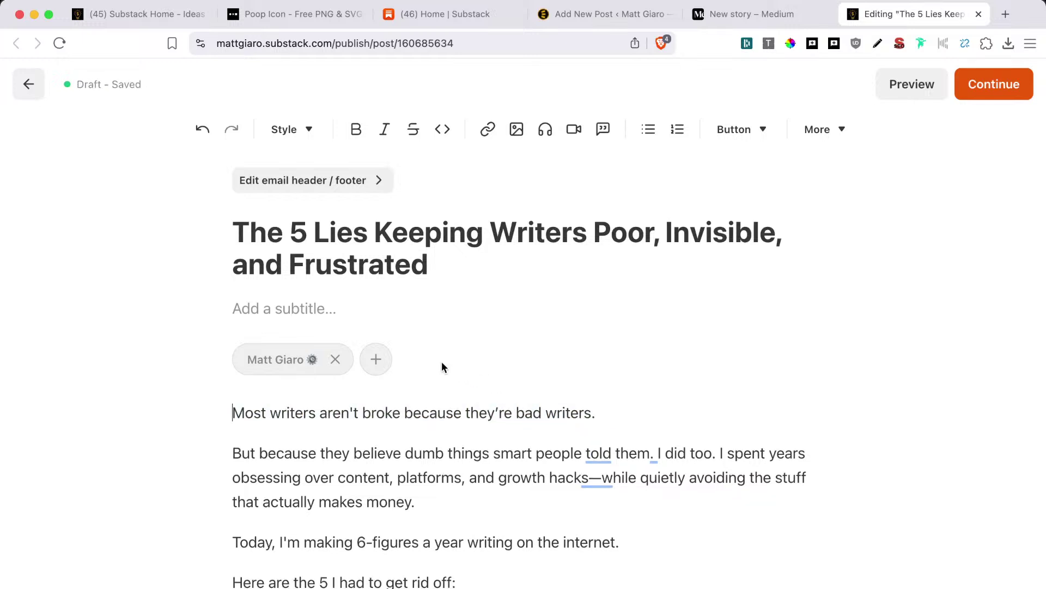
# Write the subtitle "Here's how to join the top 3%".
pyautogui.click(394, 304)
pyautogui.write("Here's the escap")
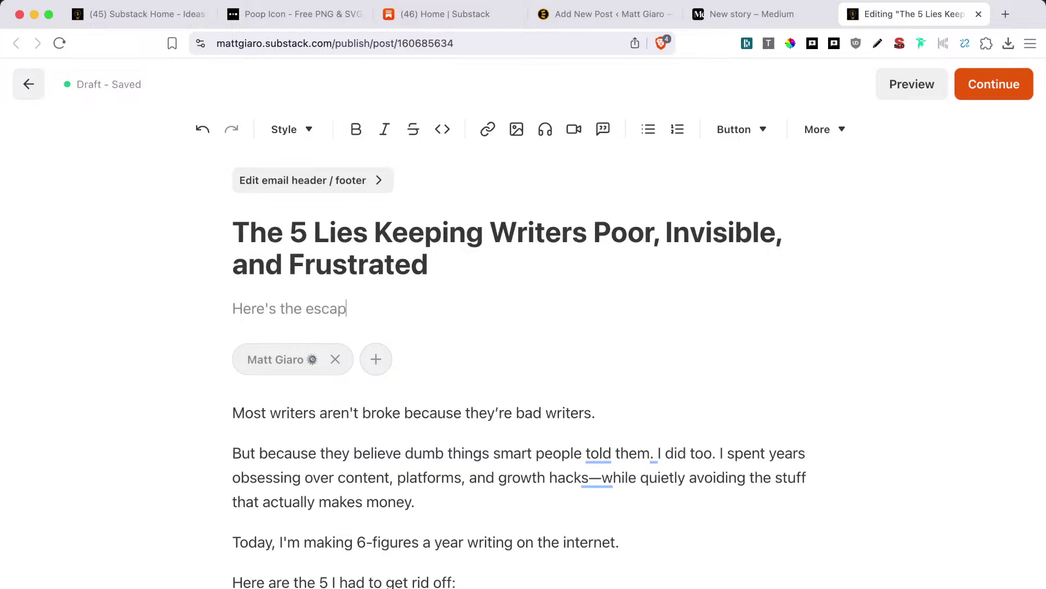
pyautogui.press('BackSpace')
pyautogui.press('BackSpace')
pyautogui.press('BackSpace')
pyautogui.press('BackSpace')
pyautogui.press('BackSpace')
pyautogui.write('how to toin')
pyautogui.write('oin g')
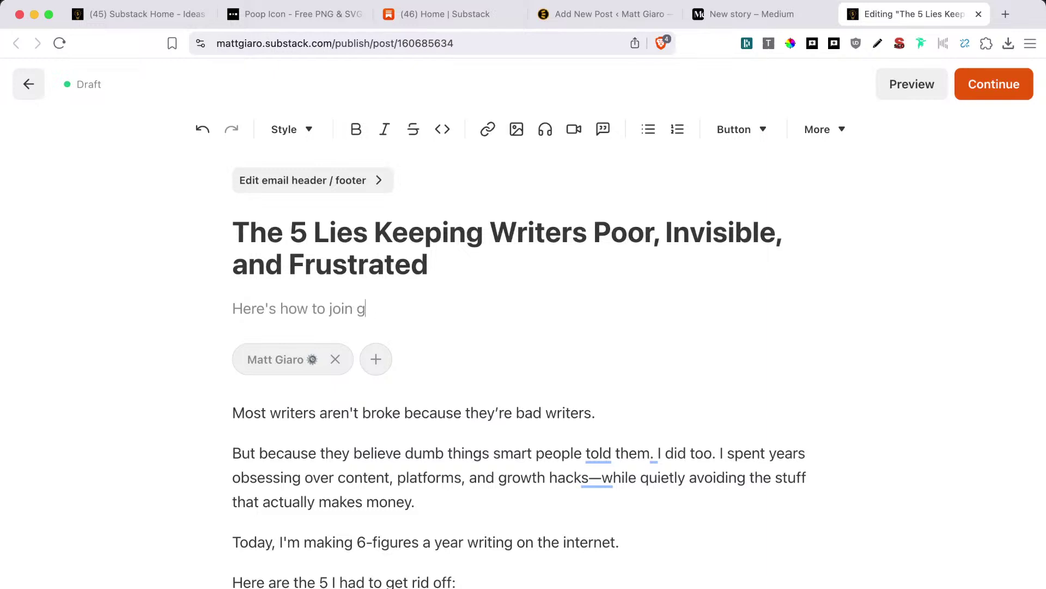
pyautogui.press('BackSpace')
pyautogui.write('the top 3%')
pyautogui.click(383, 309)
pyautogui.write('high-')
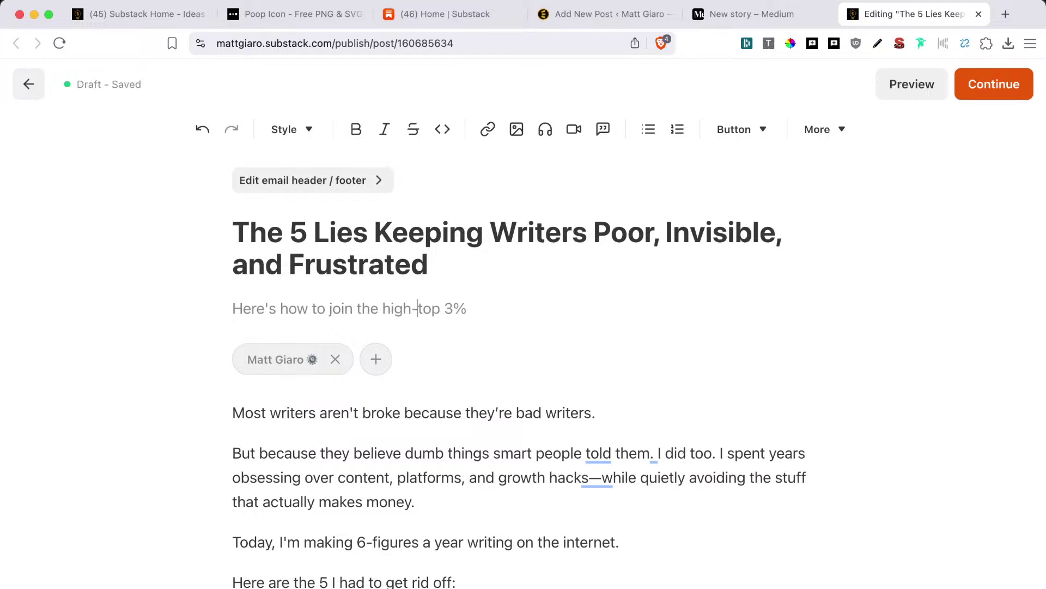
pyautogui.press('BackSpace')
pyautogui.press('BackSpace')
pyautogui.press('BackSpace')
pyautogui.press('BackSpace')
pyautogui.press('BackSpace')
pyautogui.press('BackSpace')
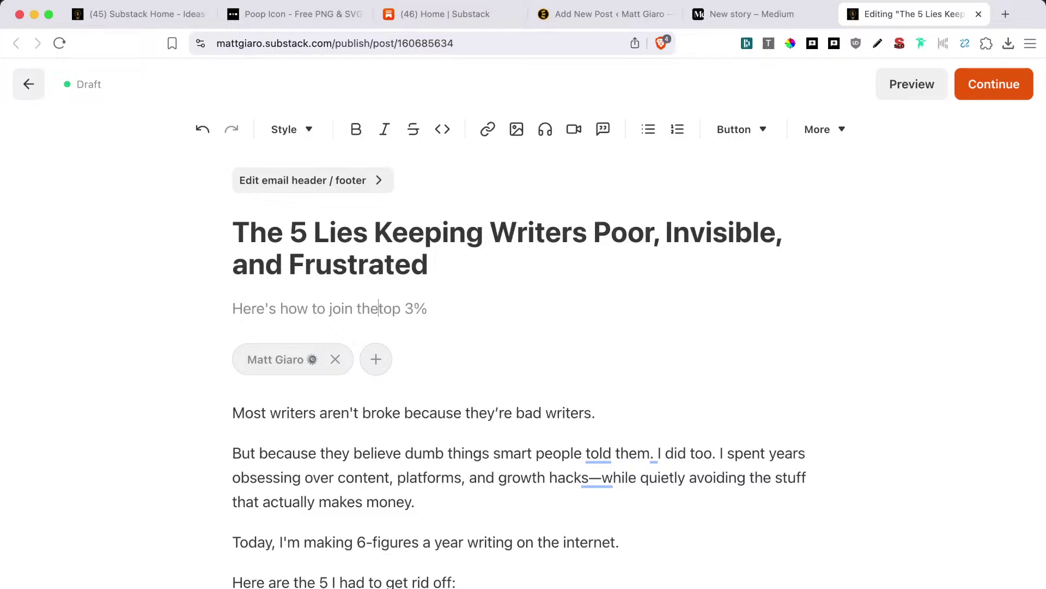
pyautogui.press('shift+super+Right')
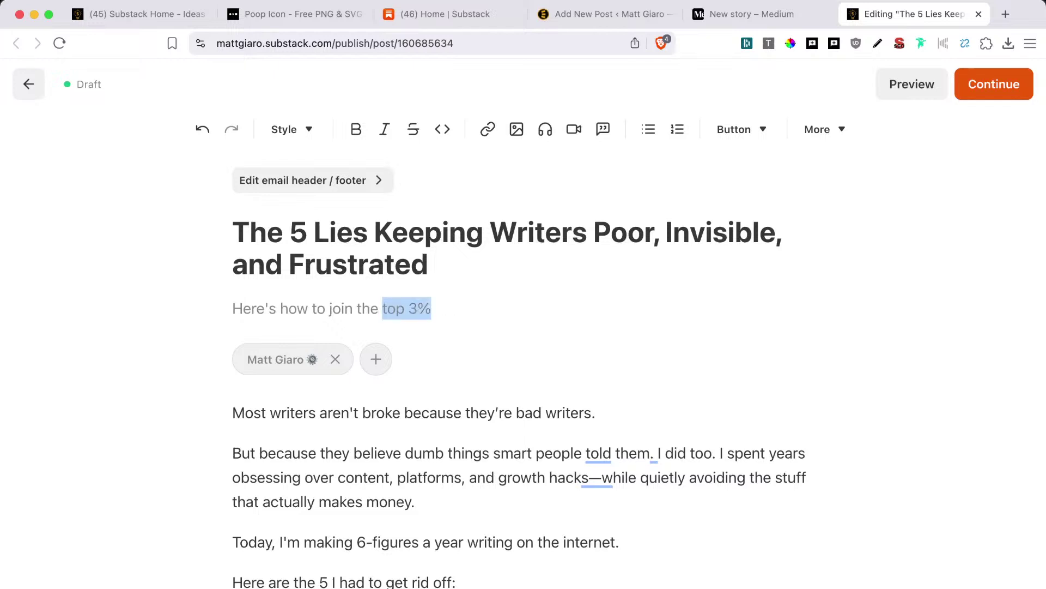
pyautogui.press('Right')
# Insert "97%" before "Writers" in the title and extend the subtitle with "and make $10,000/month".
pyautogui.click(492, 218)
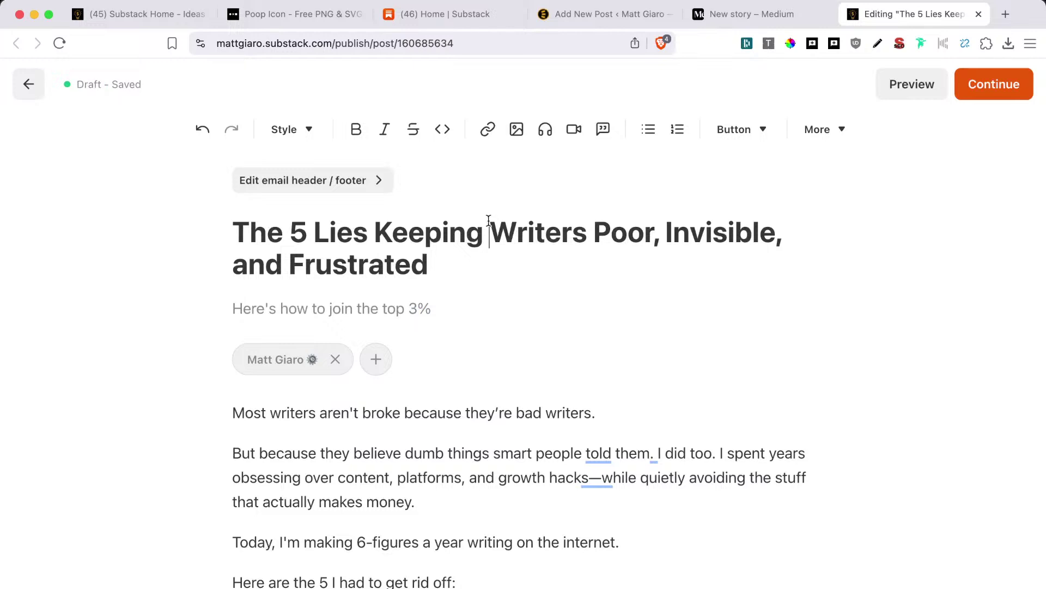
pyautogui.write('97%')
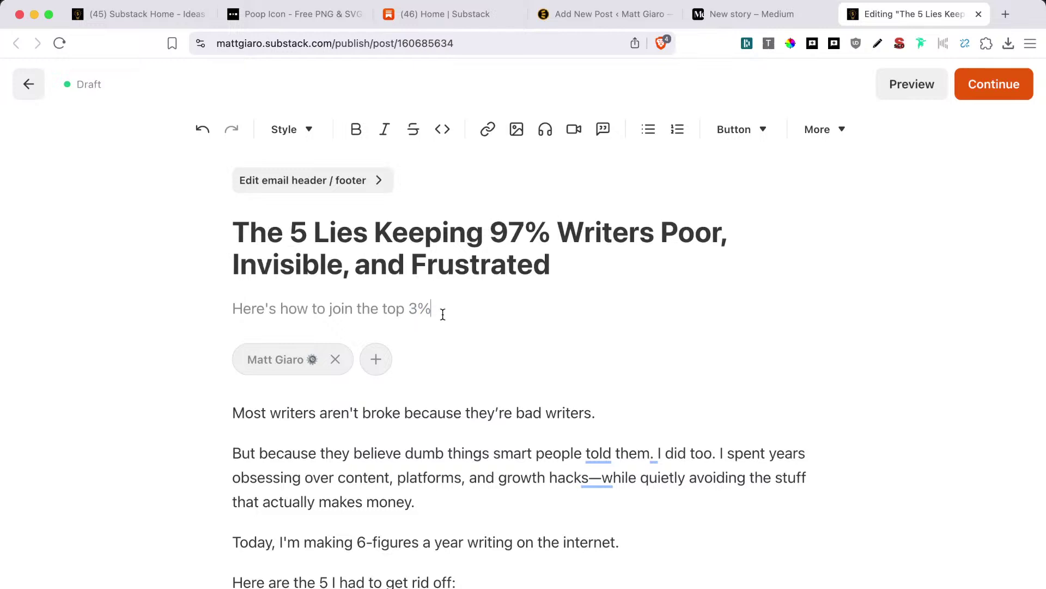
pyautogui.write('  and make $10,000')
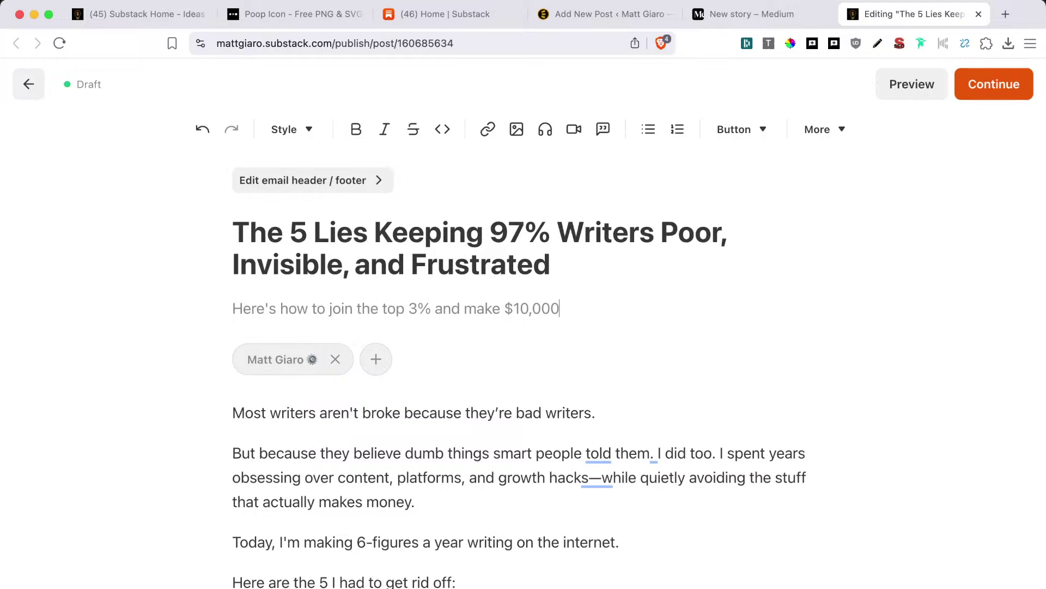
pyautogui.write('/mo')
pyautogui.write('/month')
# Bold the opening sentence "Most writers aren't broke because they're bad writers." and insert an empty paragraph above it.
pyautogui.tripleClick(330, 414)
pyautogui.press('super+b')
pyautogui.press('Left')
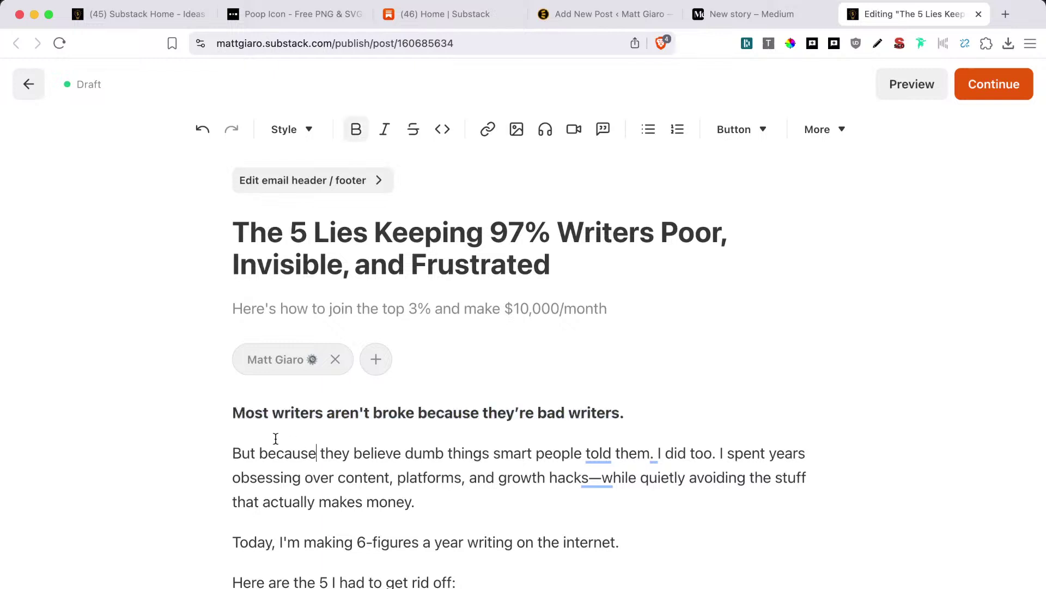
pyautogui.press('Return')
pyautogui.press('Up')
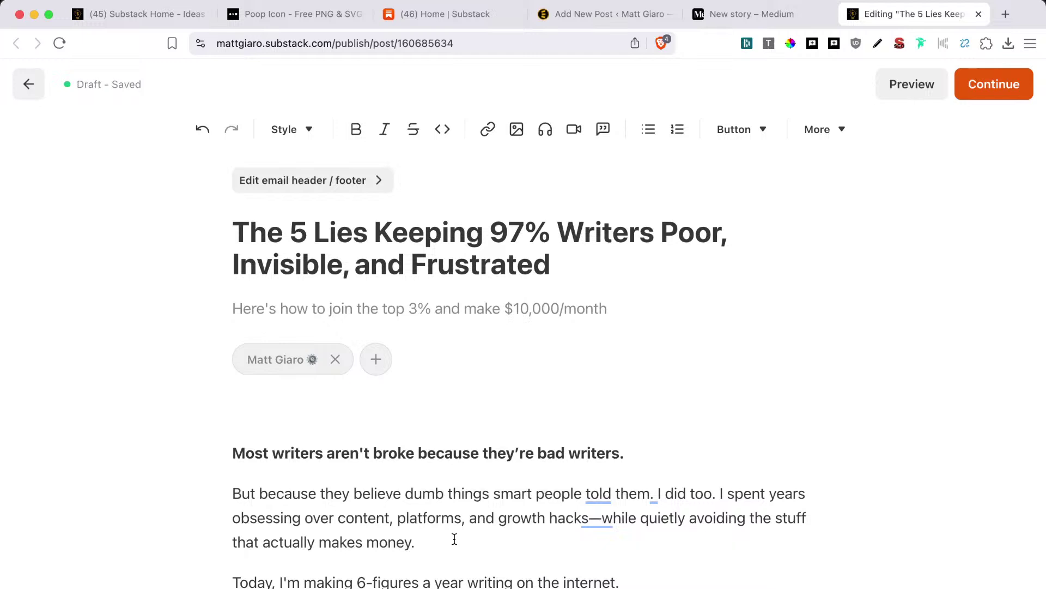
# Correct "rid off" to "rid of" and accept Grammarly's rephrase "You need something high-value—courses, coaching, or consulting.".
pyautogui.scroll(-2, 244, 320)
pyautogui.click(244, 320)
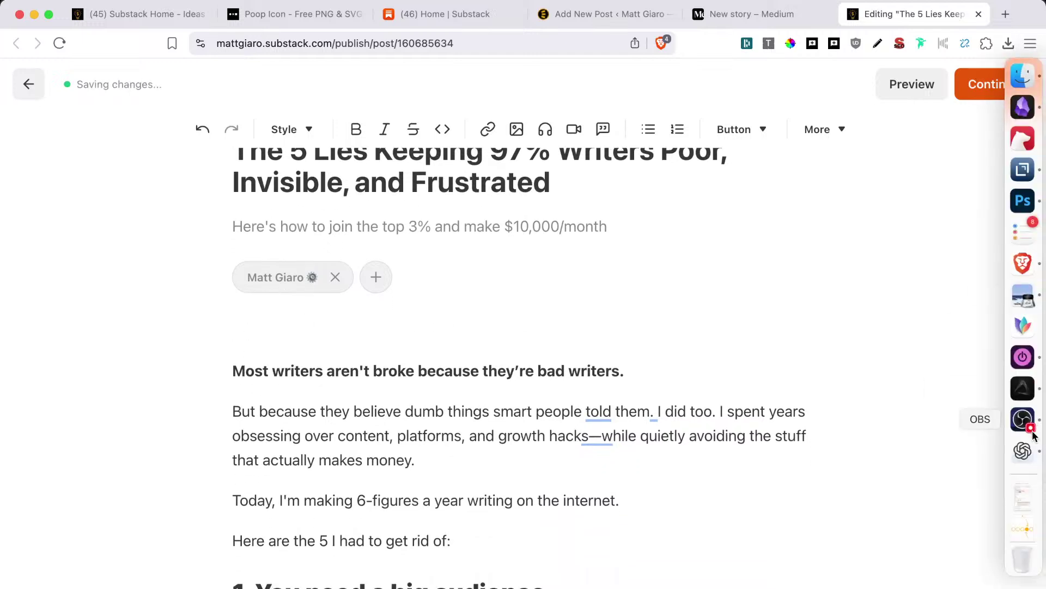
pyautogui.scroll(-15, 524, 446)
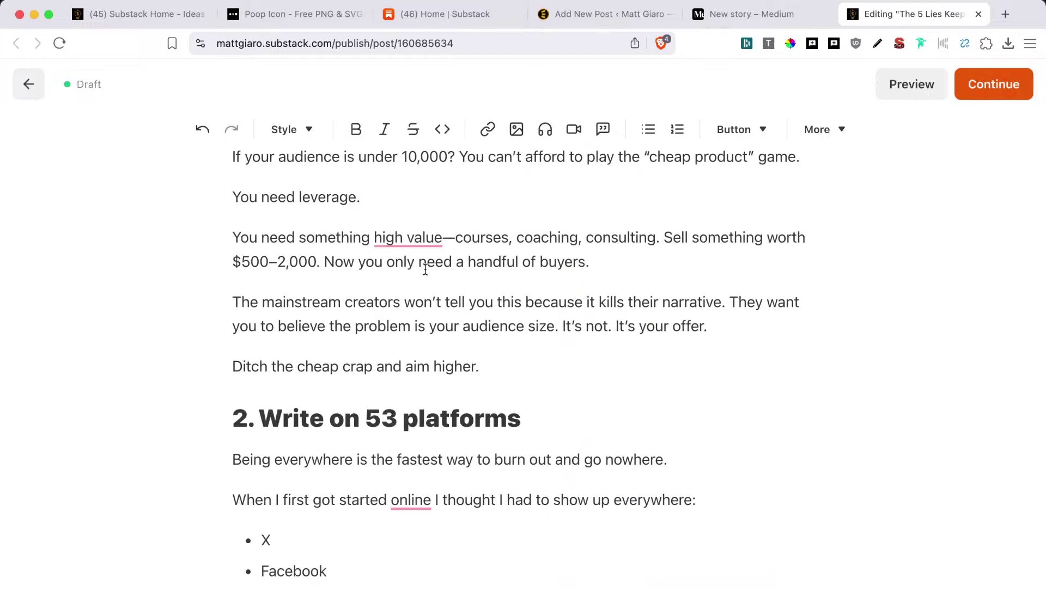
pyautogui.click(413, 240)
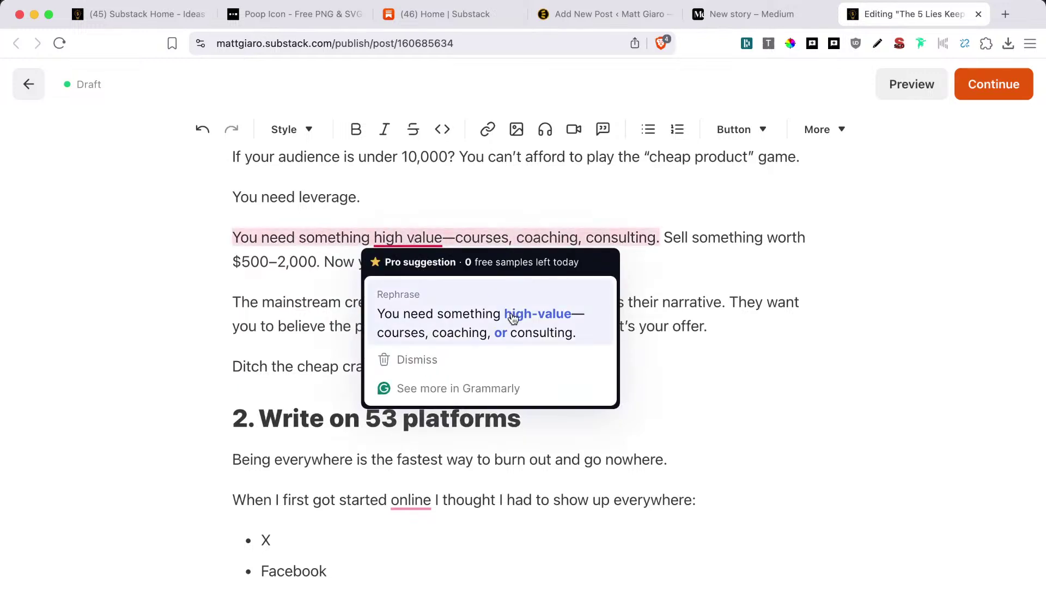
pyautogui.click(530, 342)
# Accept Grammarly's comma after "online" in section 2, and check its flags on "dopamine hits" and "even don't".
pyautogui.moveTo(415, 503)
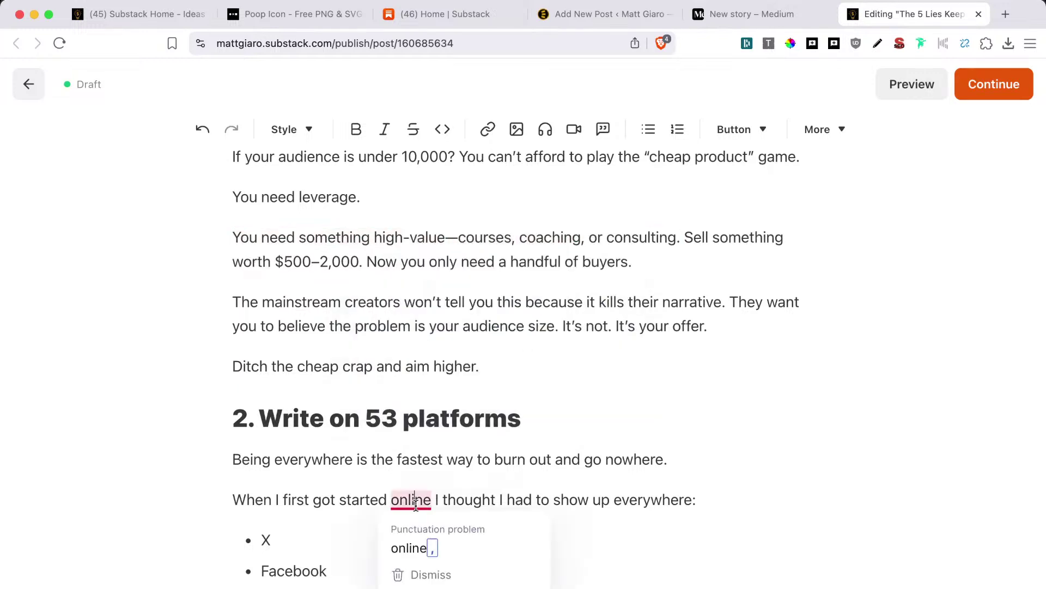
pyautogui.click(431, 546)
pyautogui.scroll(-6, 429, 543)
pyautogui.scroll(-1, 429, 544)
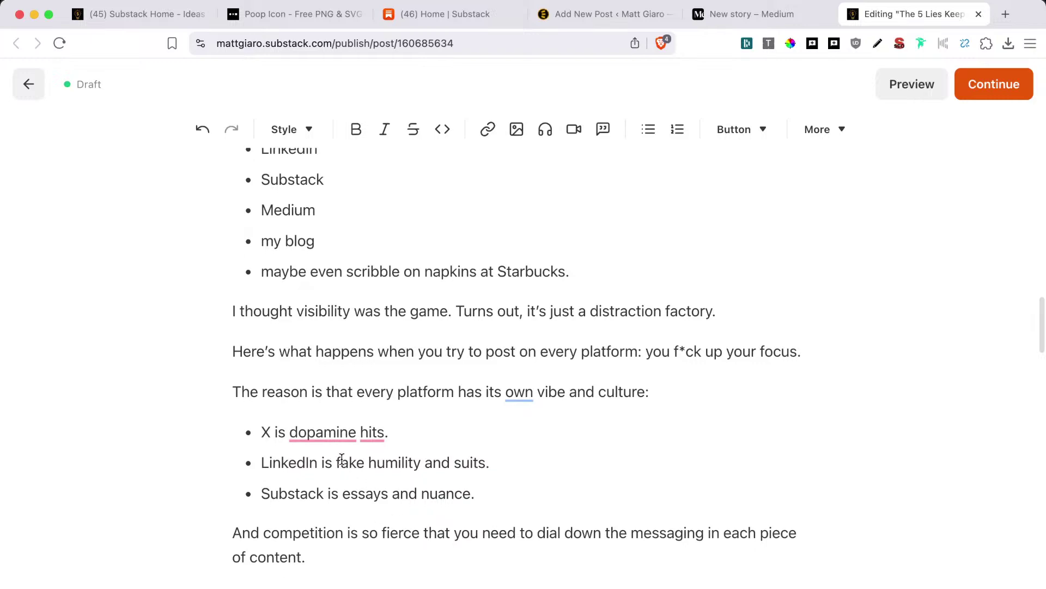
pyautogui.click(325, 433)
pyautogui.click(368, 432)
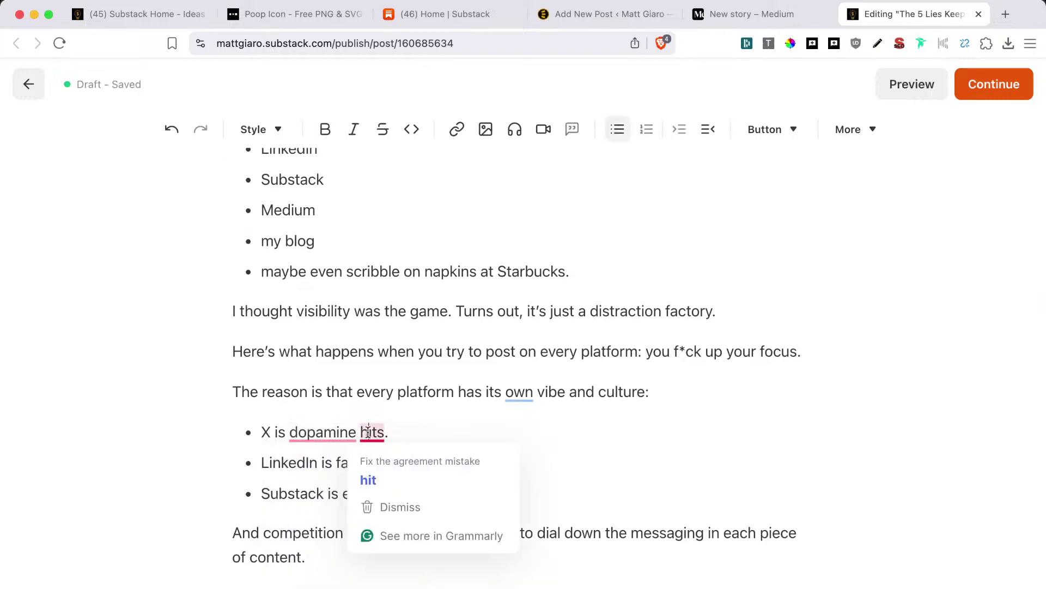
pyautogui.scroll(-15, 452, 417)
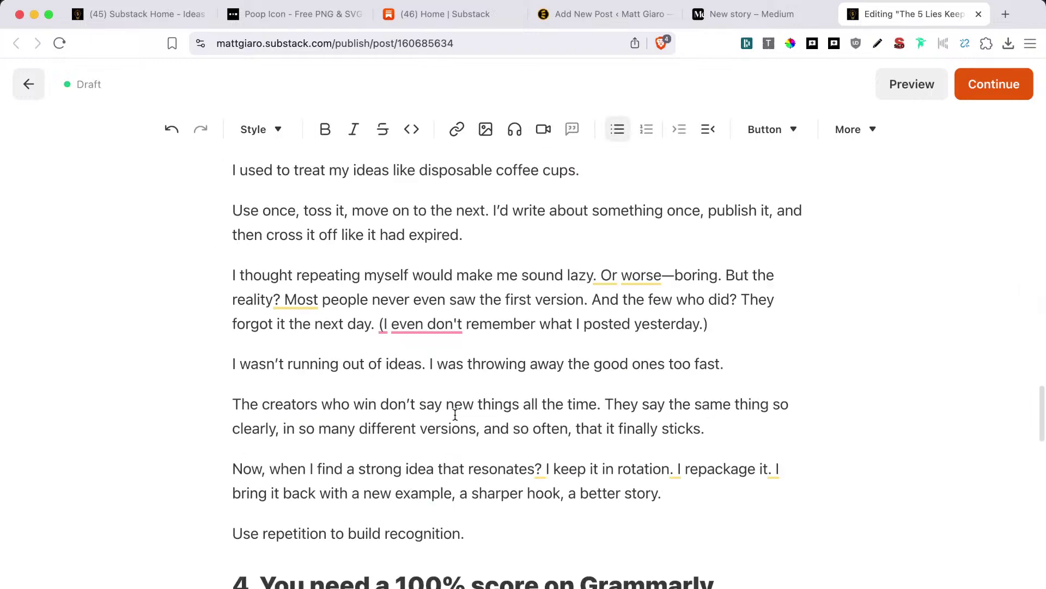
pyautogui.scroll(-10, 456, 415)
pyautogui.click(432, 435)
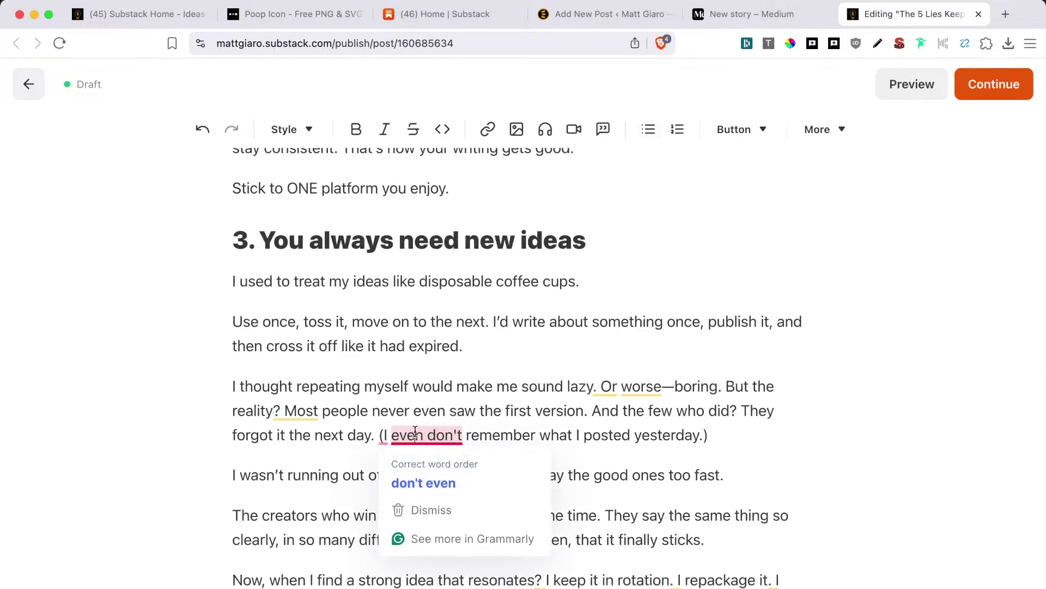
# Correct "So Stop" to "So, stop" at the end of section 4 and accept Grammarly's "BIC" for "bic".
pyautogui.scroll(-15, 434, 476)
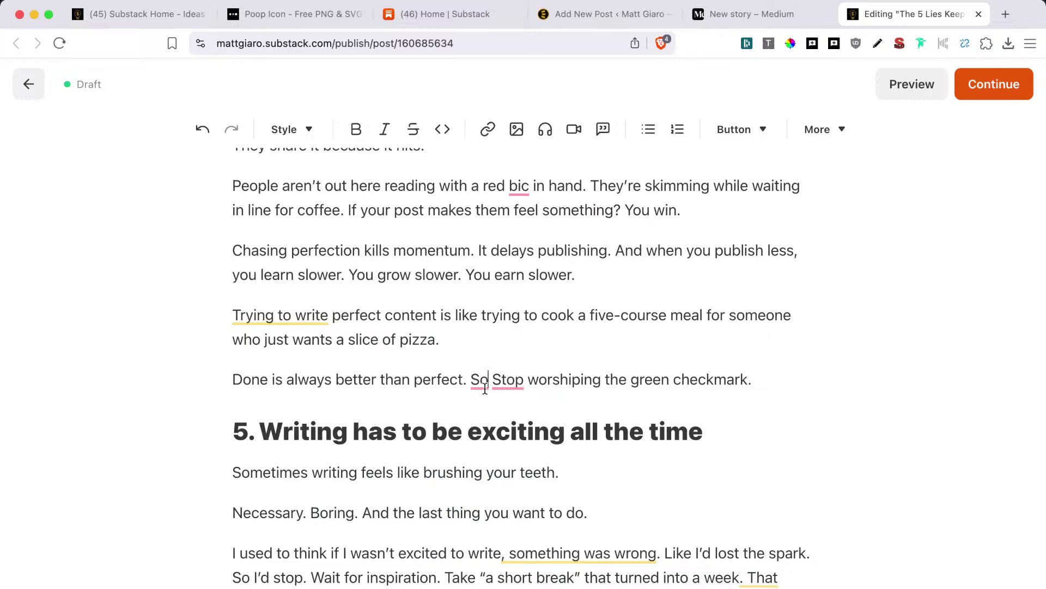
pyautogui.write(',')
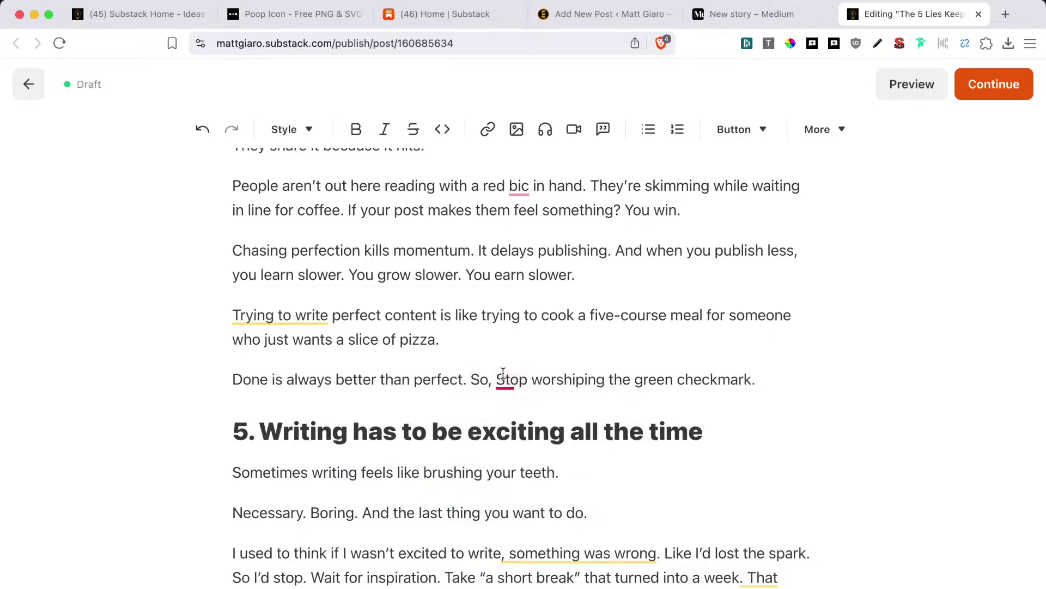
pyautogui.click(503, 376)
pyautogui.press('BackSpace')
pyautogui.write('s')
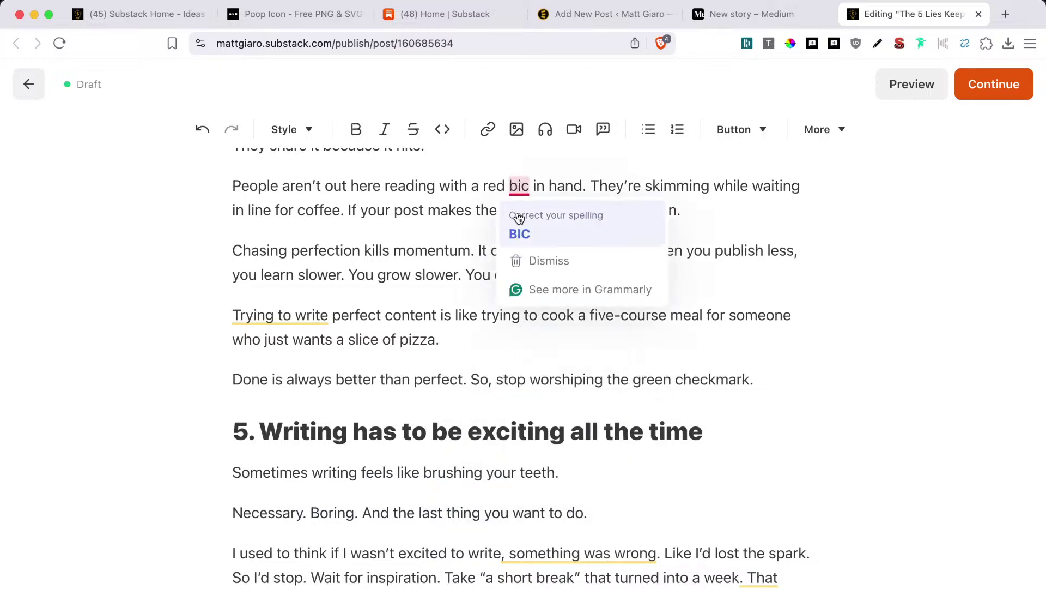
pyautogui.click(454, 234)
# Review the rest of the article for remaining Grammarly flags, through the closing section and back to the title.
pyautogui.scroll(-4, 527, 479)
pyautogui.scroll(-10, 528, 478)
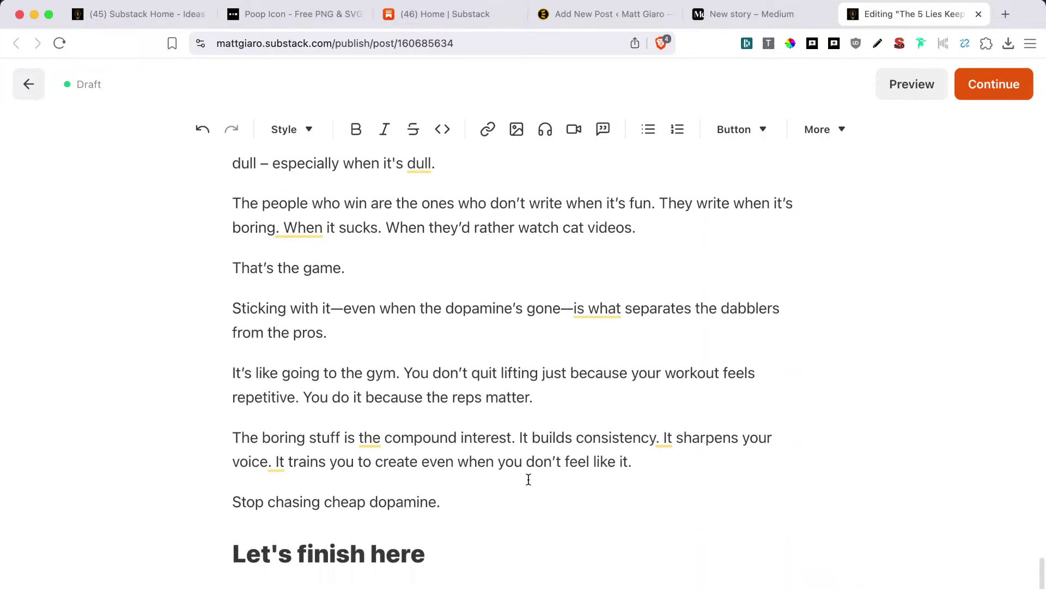
pyautogui.scroll(20, 528, 479)
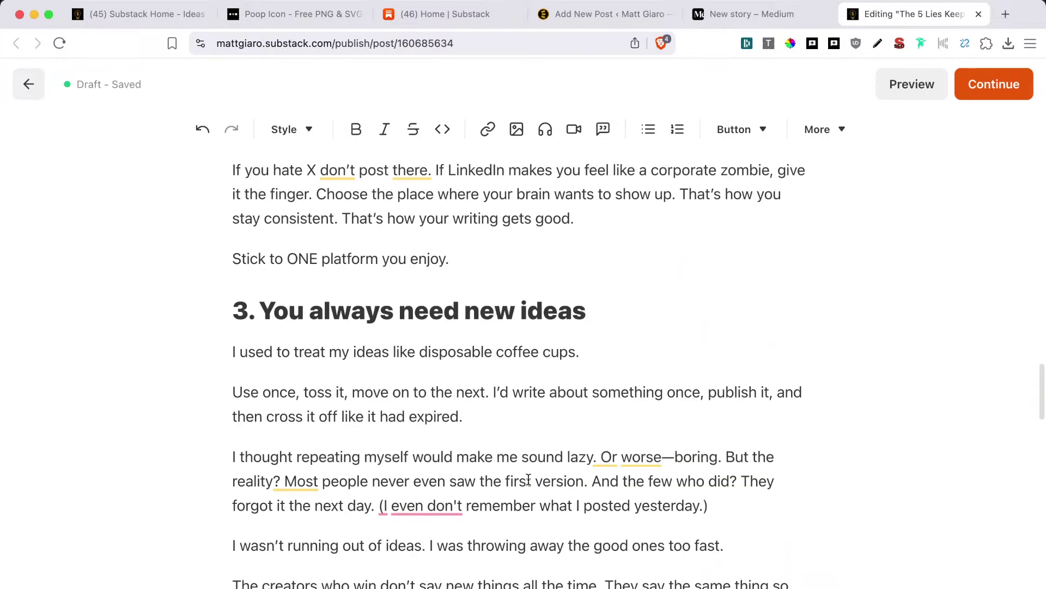
pyautogui.scroll(-4, 528, 478)
pyautogui.scroll(3, 566, 425)
pyautogui.scroll(-14, 572, 408)
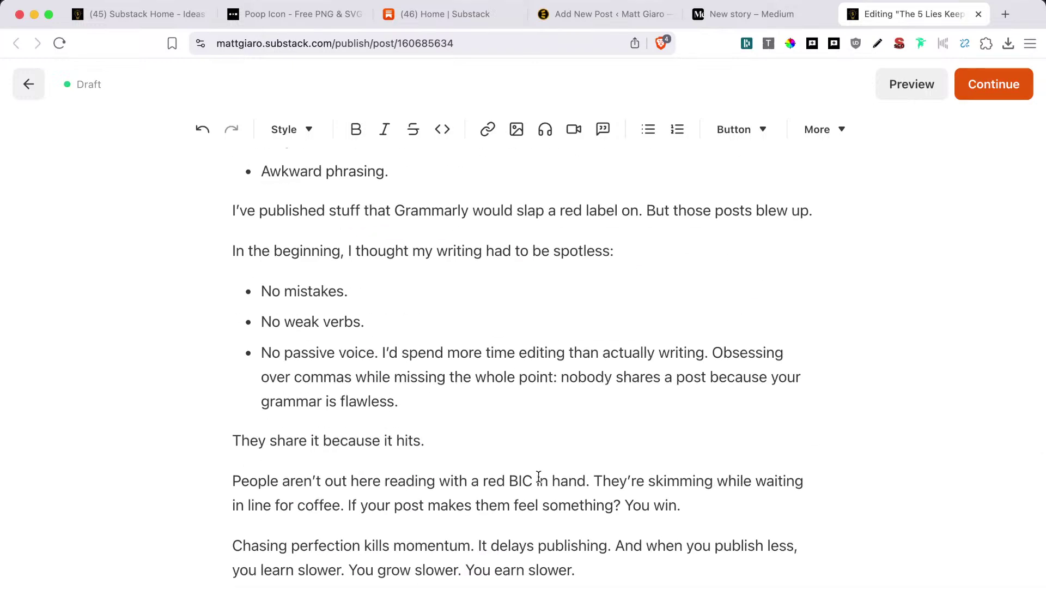
pyautogui.scroll(20, 538, 476)
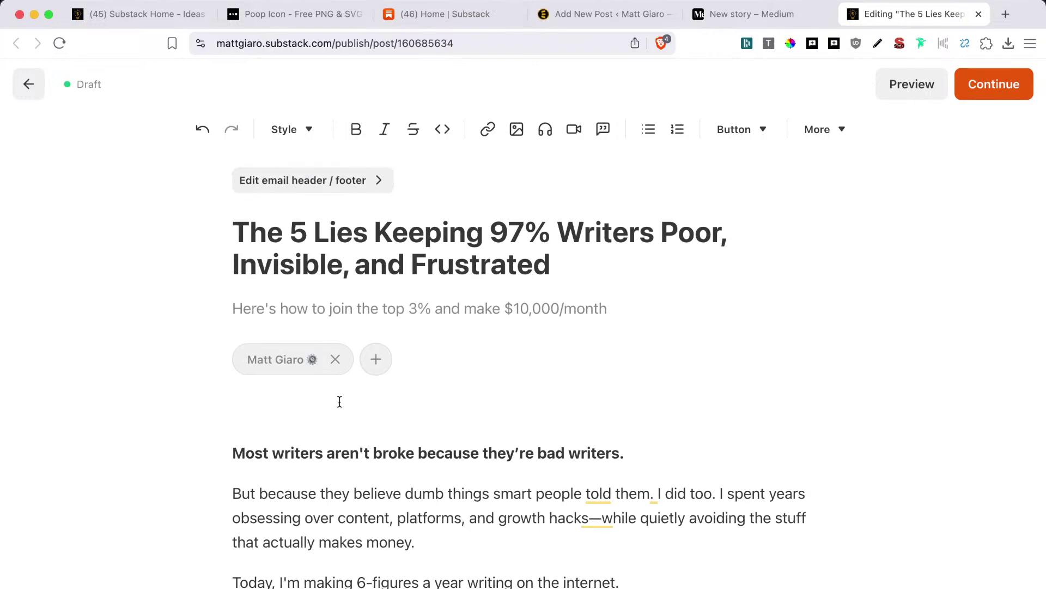
# Look through the ARTICLE THUMBNAILS folder in Finder, then return to the empty paragraph above the article's opening sentence.
pyautogui.click(1022, 79)
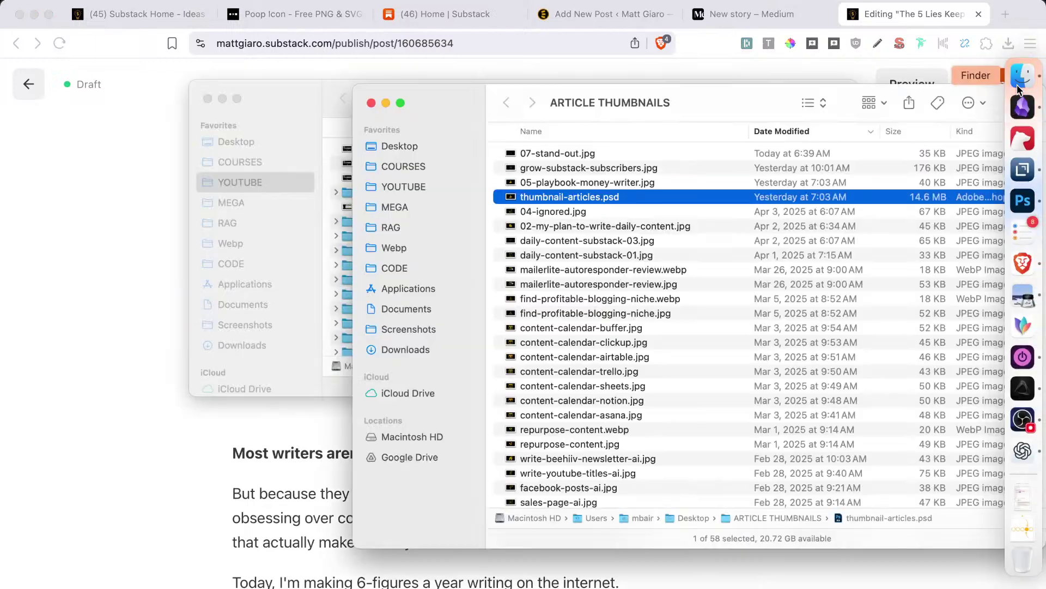
pyautogui.click(584, 168)
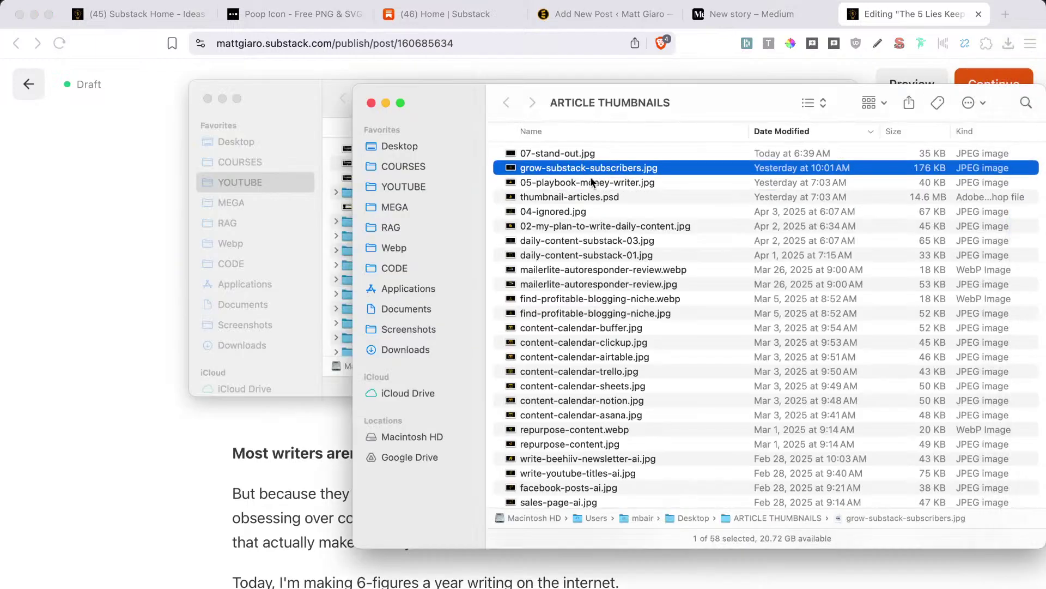
pyautogui.click(267, 440)
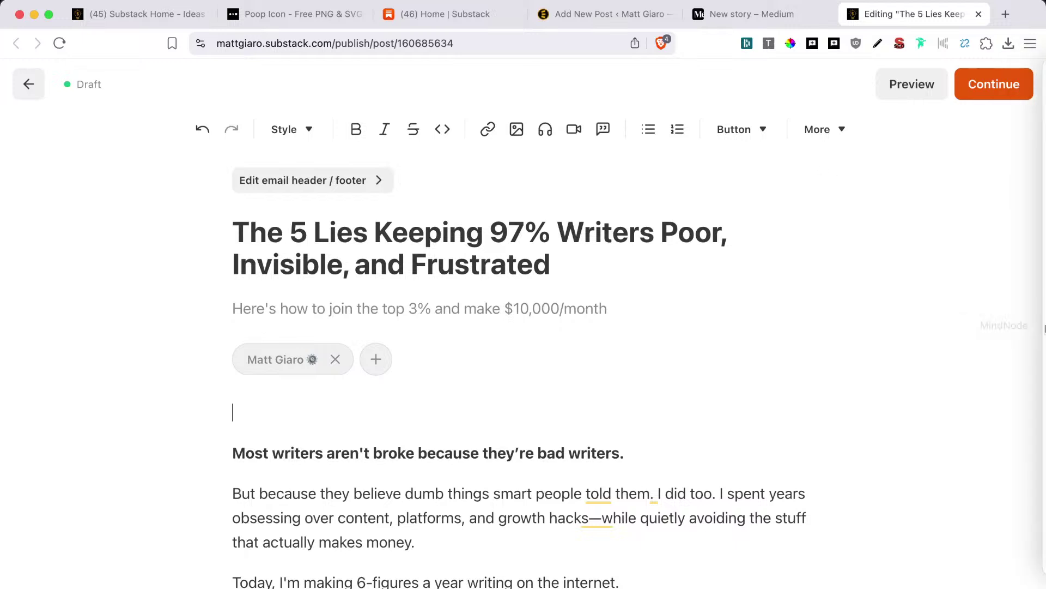
pyautogui.moveTo(1045, 326)
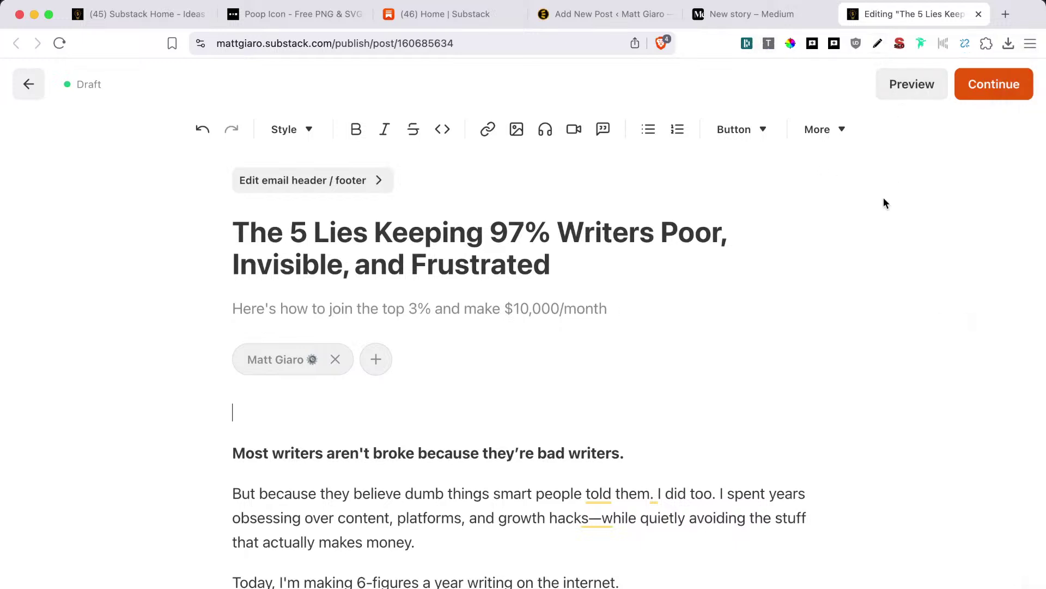
# Switch to the Noun Project, search the icons for "broke" and browse the results for a thumbnail icon.
pyautogui.click(239, 4)
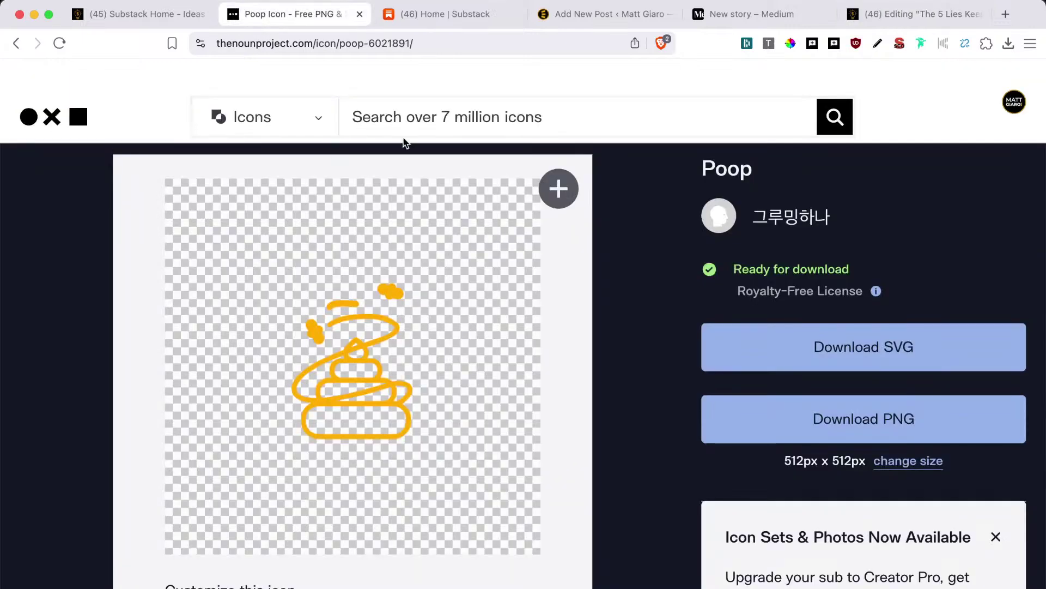
pyautogui.click(436, 121)
pyautogui.write('broke')
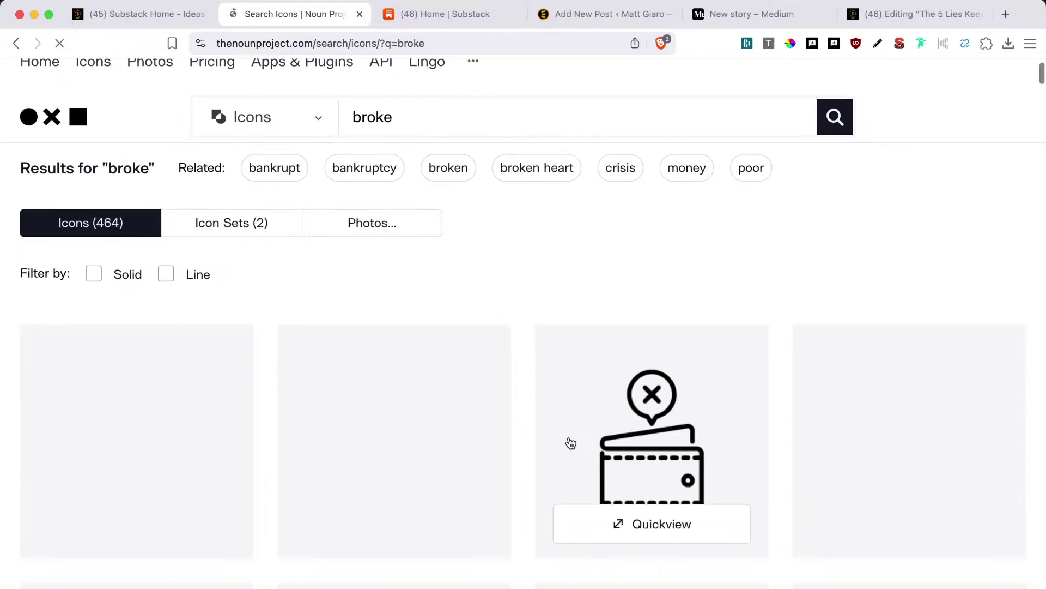
pyautogui.scroll(-5, 570, 442)
pyautogui.scroll(-10, 571, 442)
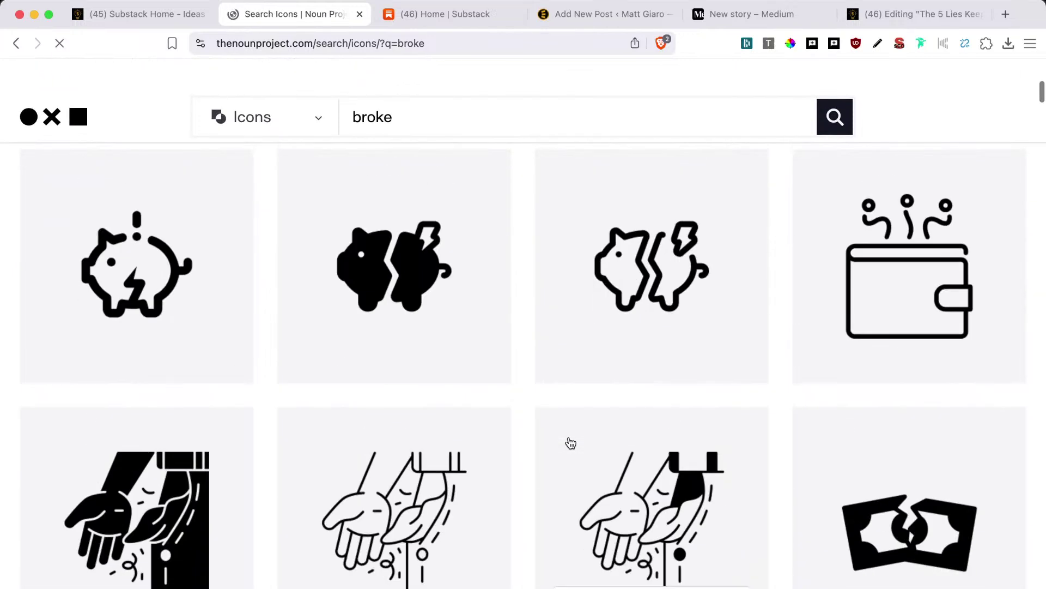
pyautogui.scroll(-3, 570, 442)
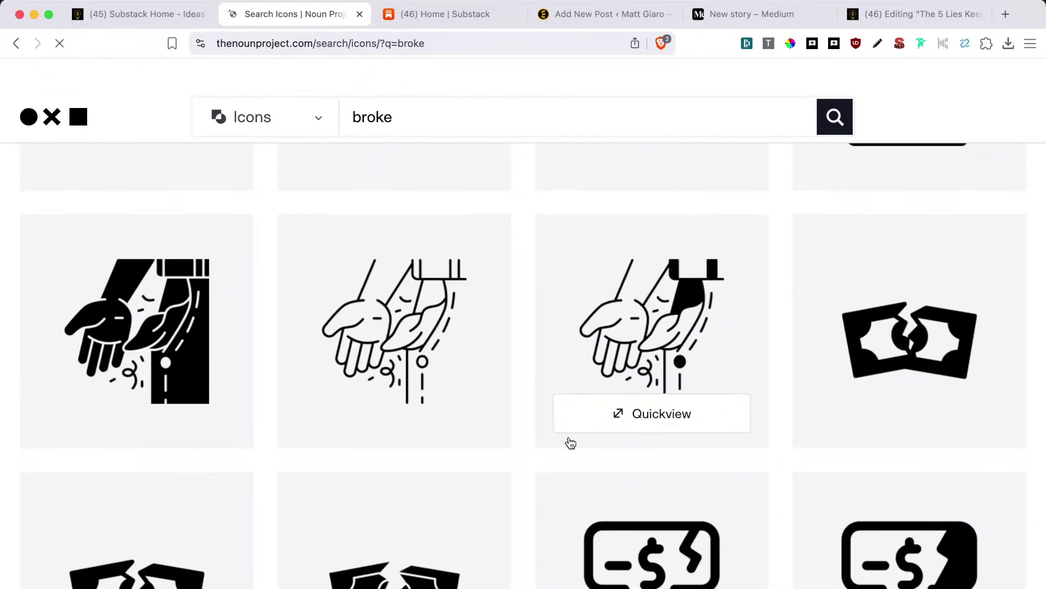
pyautogui.scroll(-12, 691, 482)
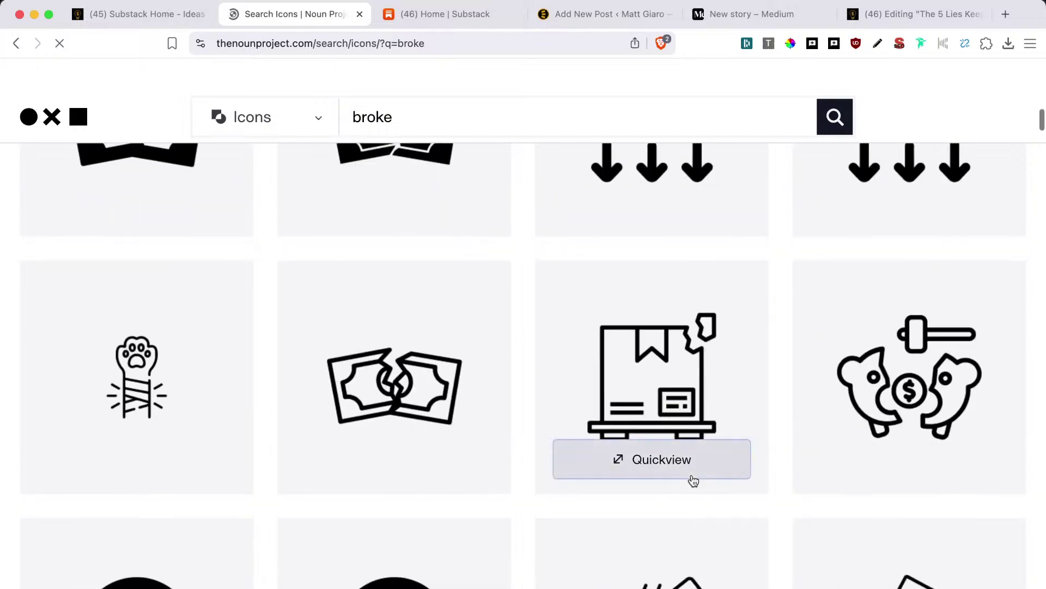
pyautogui.scroll(-4, 693, 480)
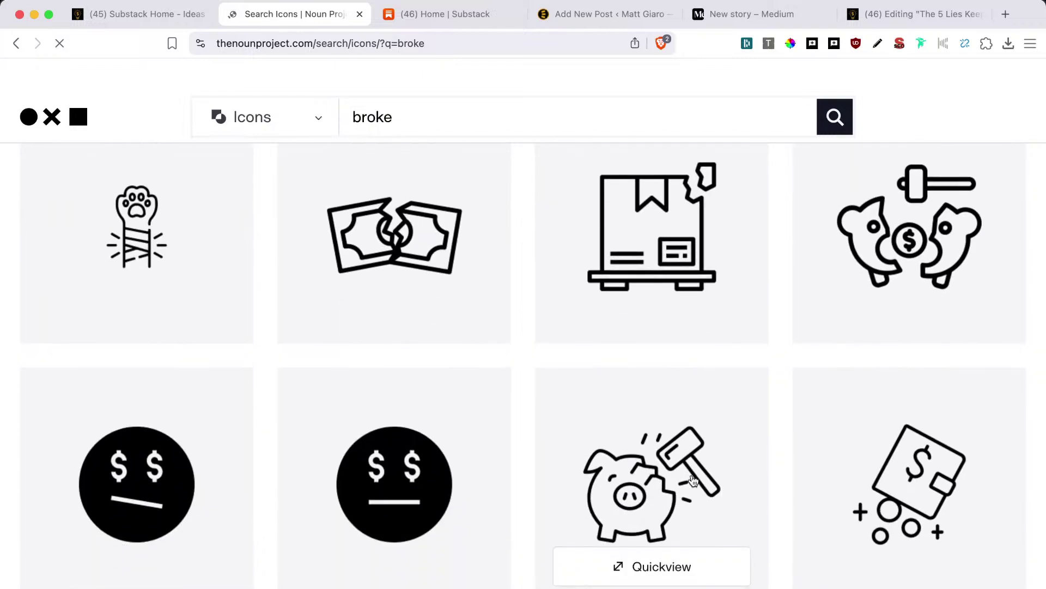
pyautogui.scroll(-6, 692, 479)
pyautogui.scroll(-5, 693, 479)
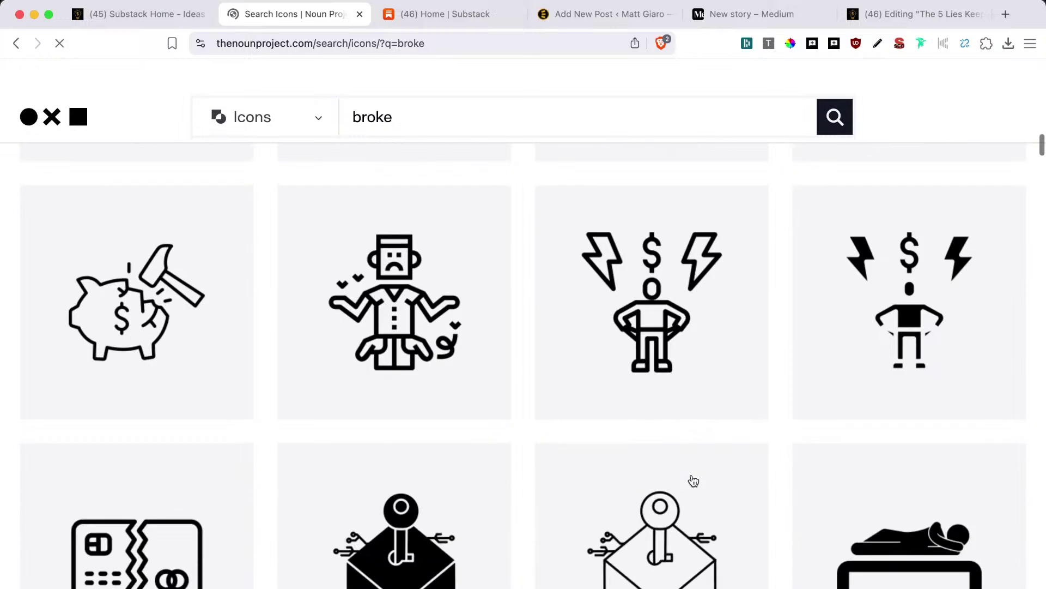
pyautogui.click(431, 119)
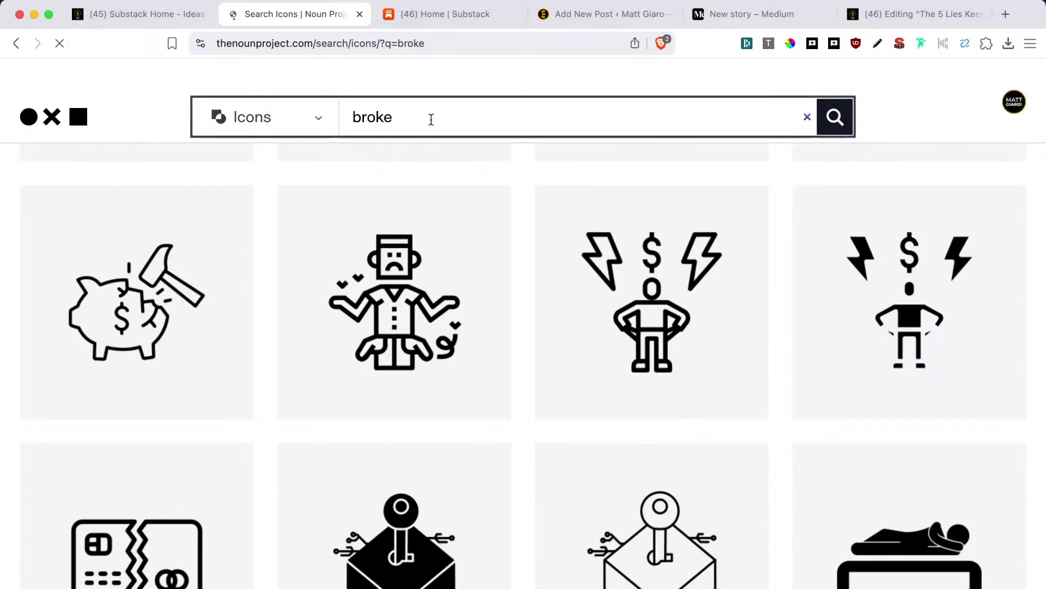
pyautogui.scroll(-10, 483, 380)
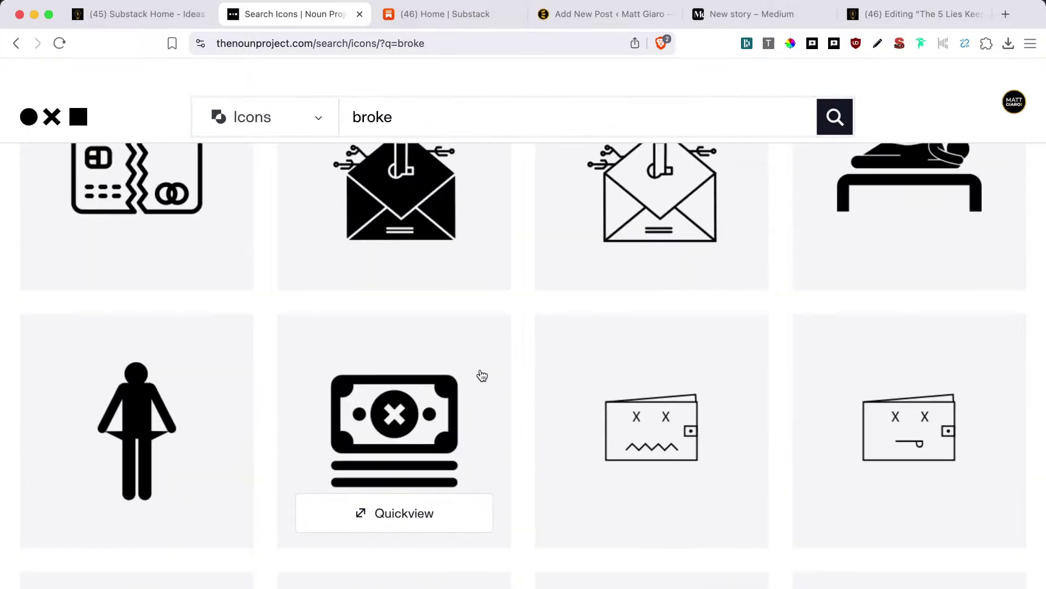
pyautogui.scroll(-9, 482, 376)
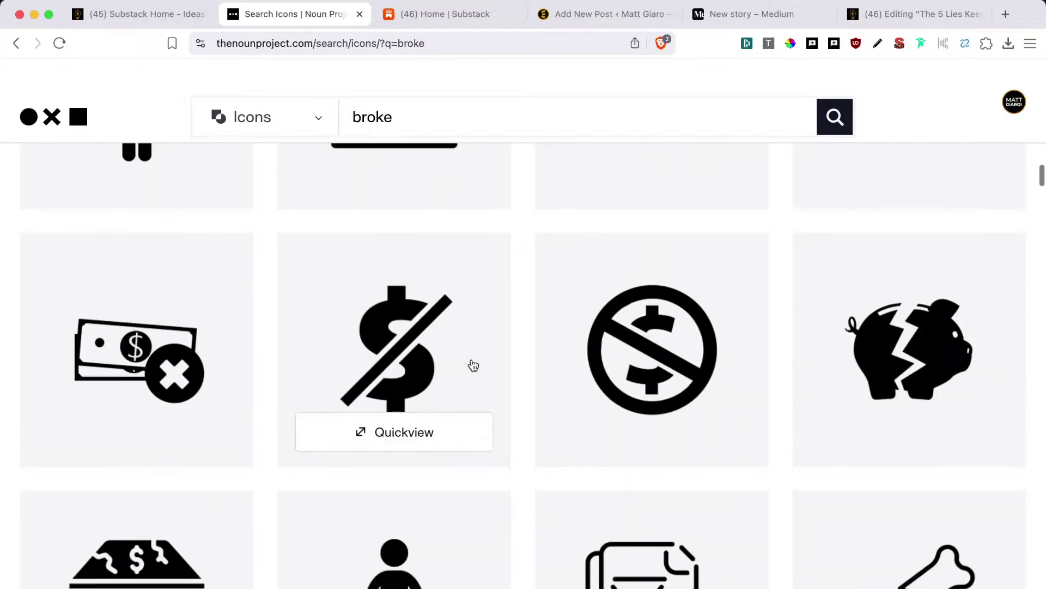
pyautogui.scroll(-7, 473, 365)
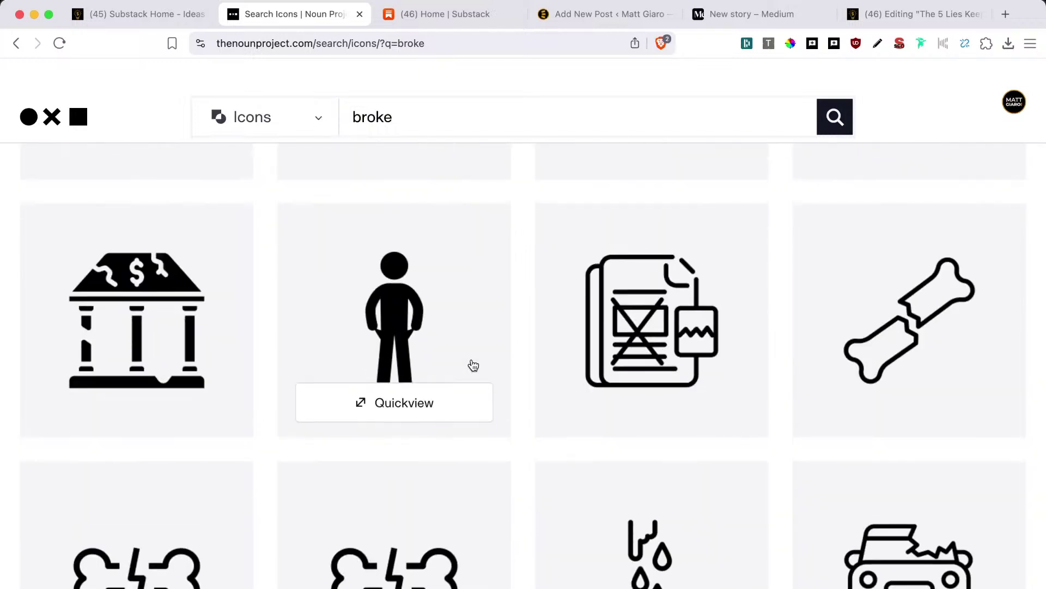
pyautogui.scroll(-1, 473, 365)
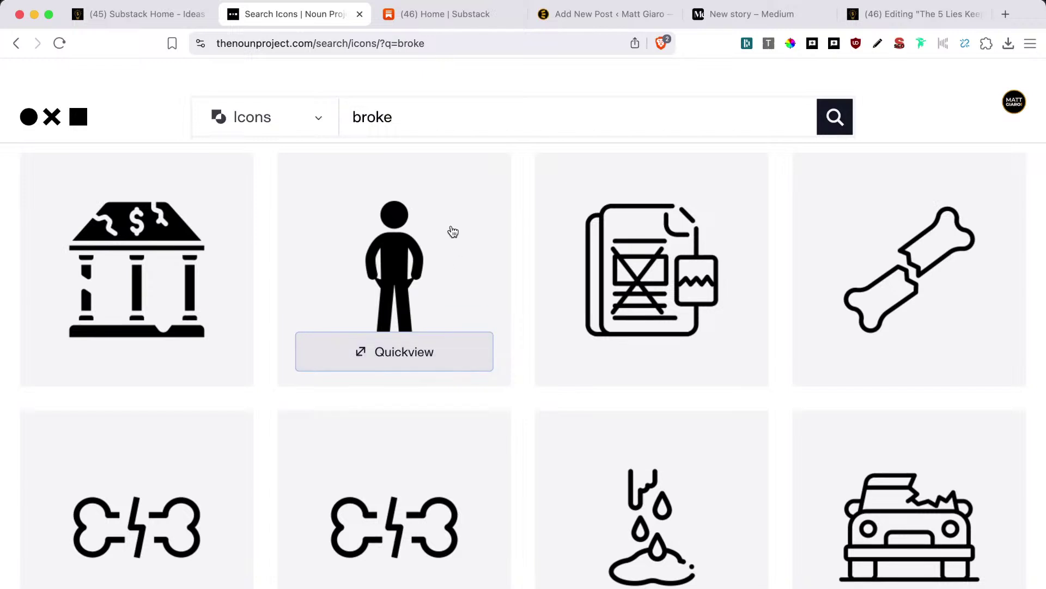
# Search the icons for "bankrupt" and browse the results for a suitable thumbnail icon.
pyautogui.doubleClick(373, 109)
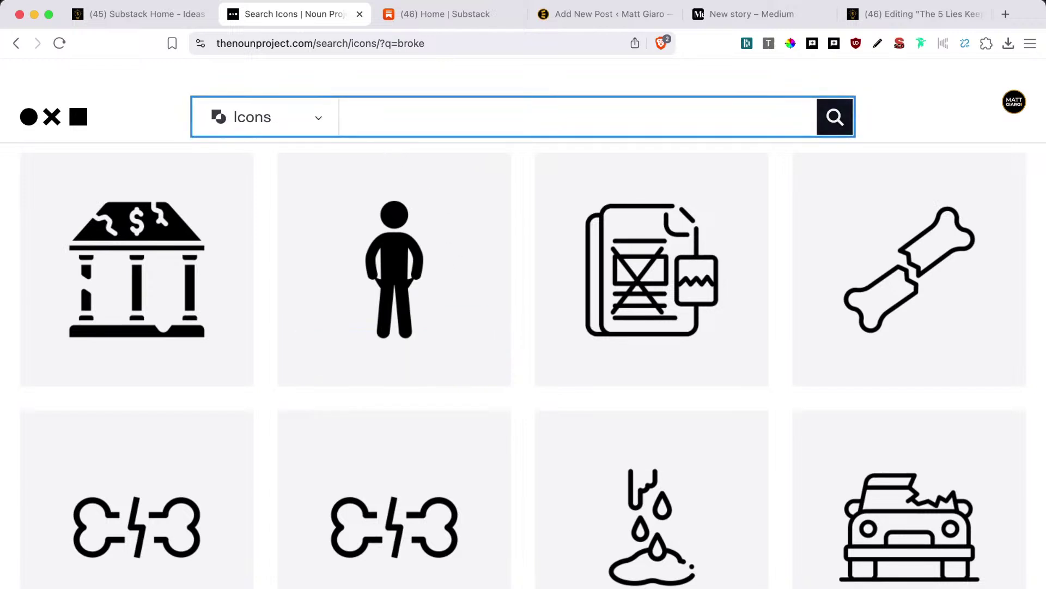
pyautogui.write('bamn')
pyautogui.moveTo(559, 297)
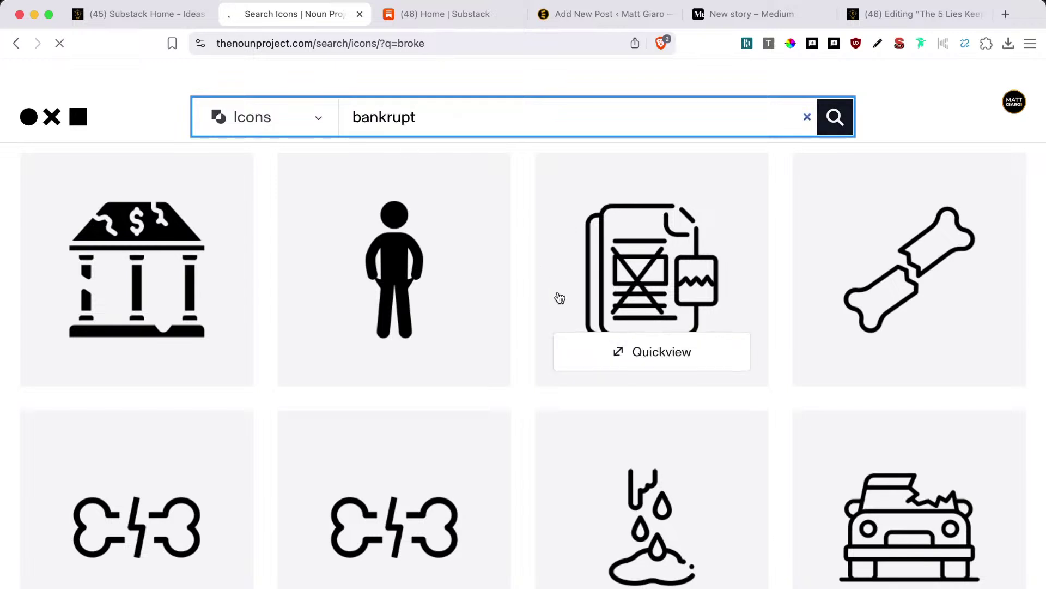
pyautogui.scroll(-3, 563, 385)
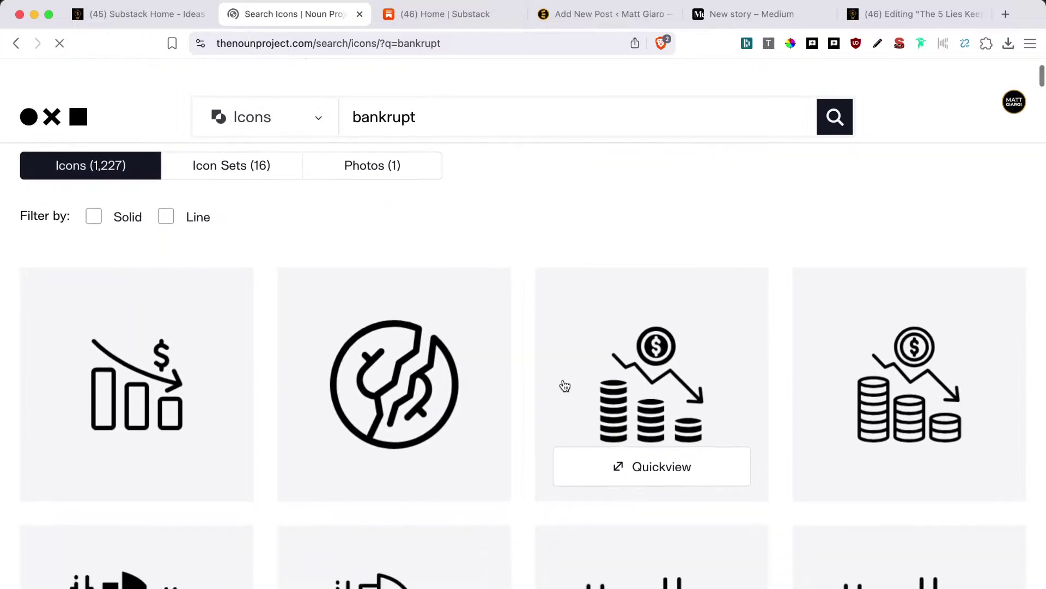
pyautogui.scroll(-15, 565, 385)
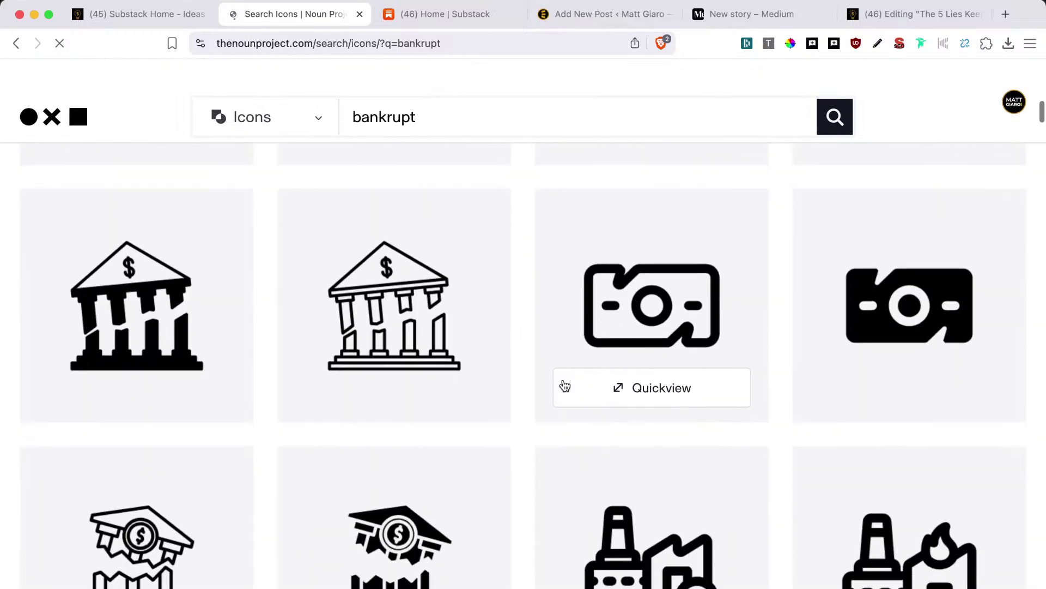
pyautogui.scroll(-15, 564, 385)
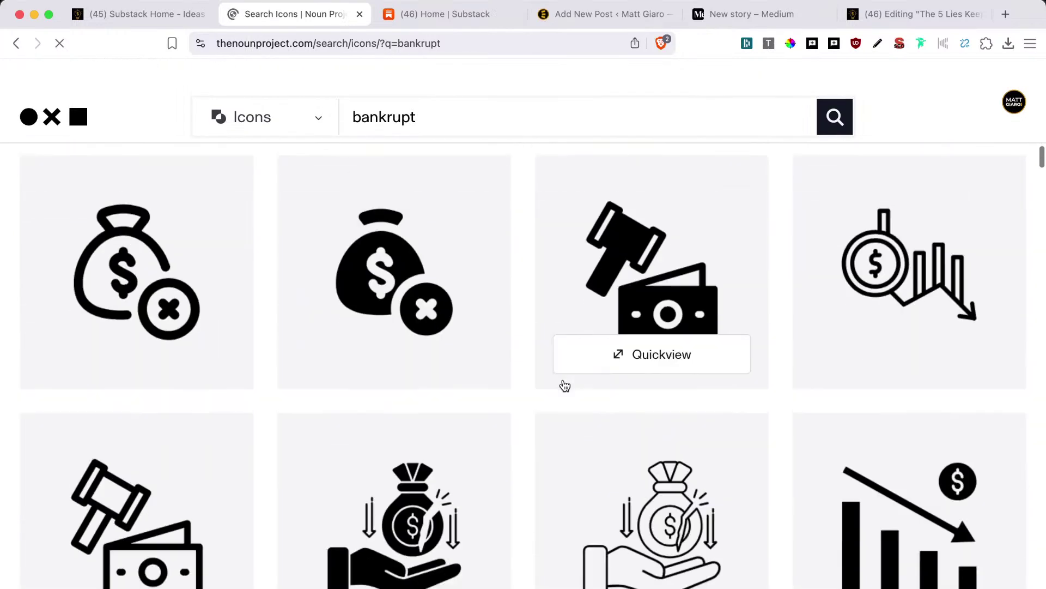
pyautogui.scroll(-10, 565, 385)
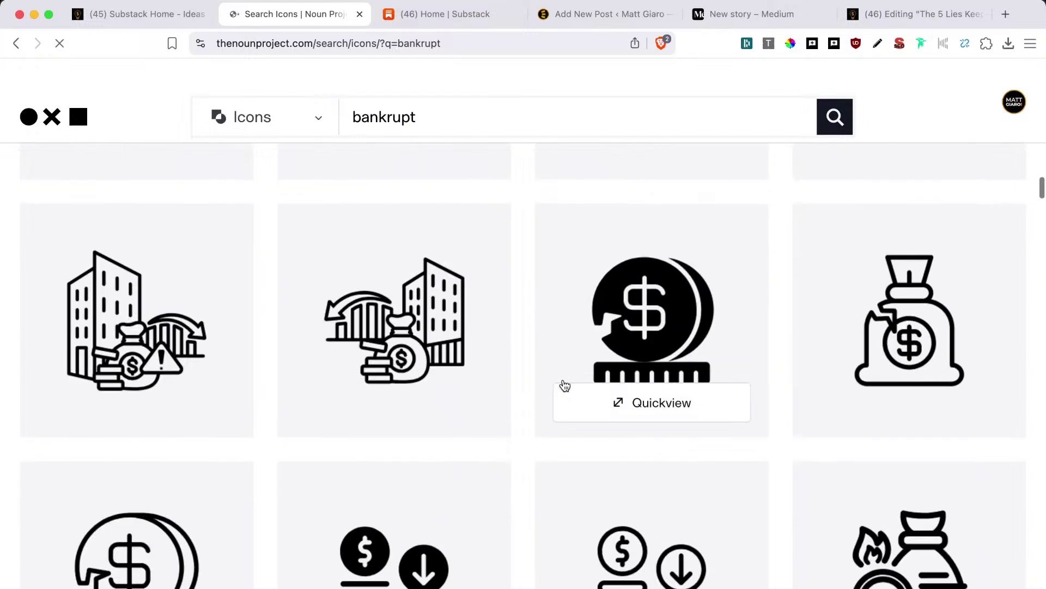
pyautogui.scroll(-15, 565, 386)
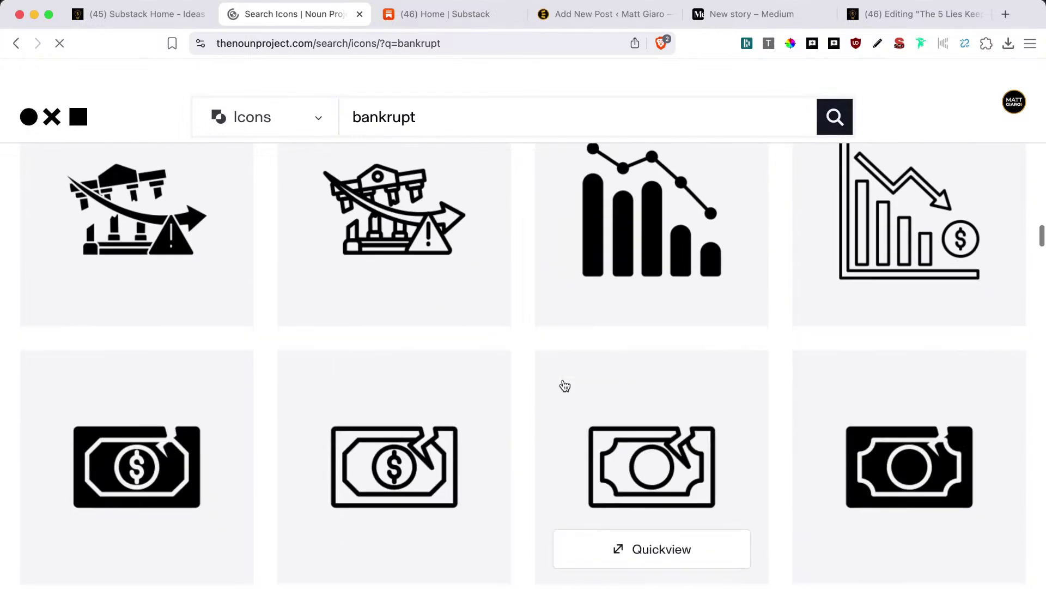
pyautogui.scroll(-12, 565, 385)
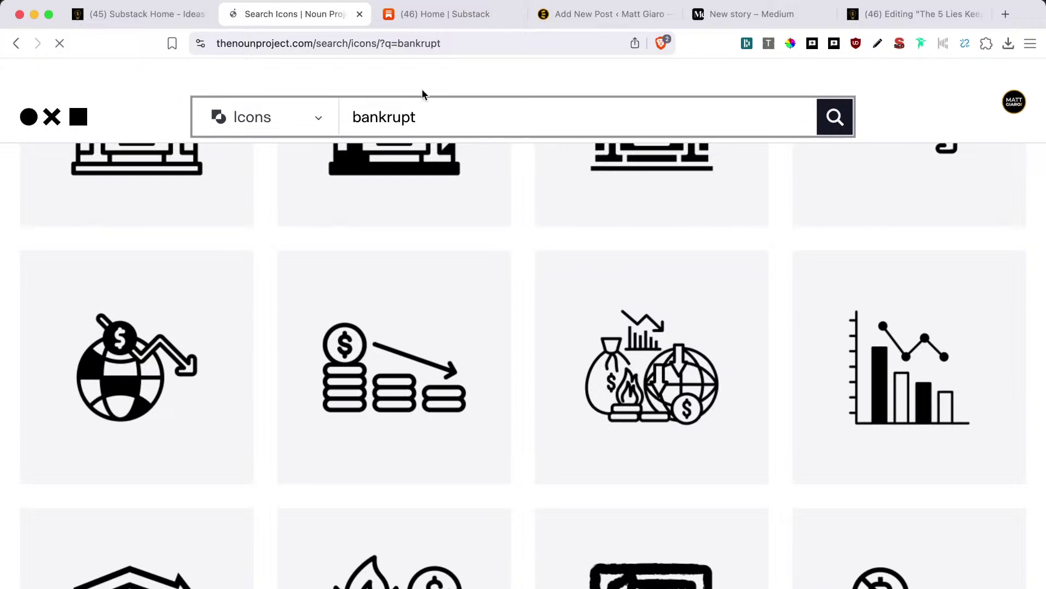
# Search the icons for "spare change" and look through all the results.
pyautogui.tripleClick(423, 106)
pyautogui.write('spare change')
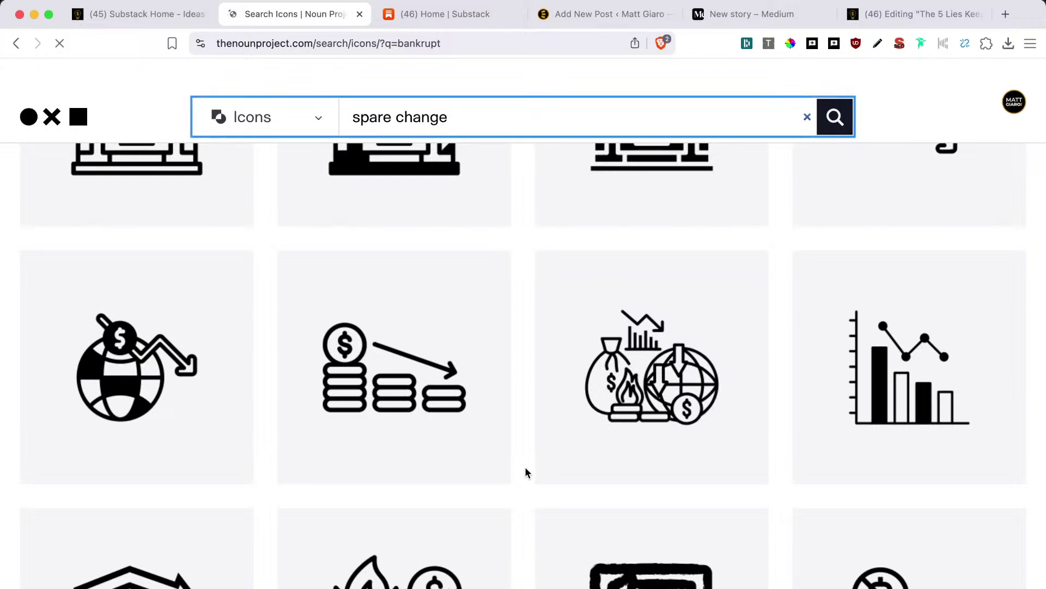
pyautogui.scroll(-5, 526, 468)
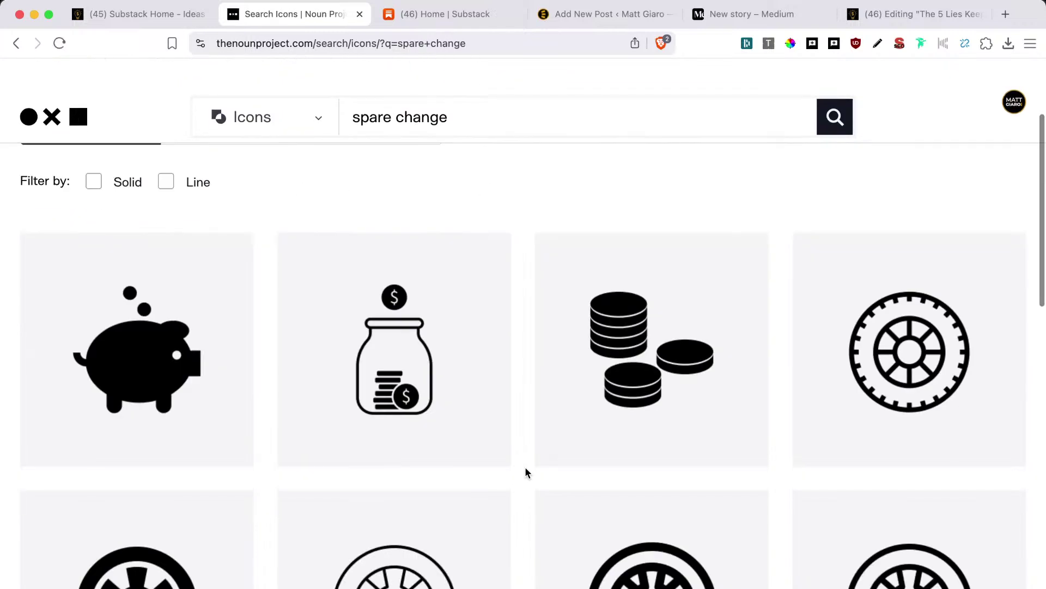
pyautogui.scroll(-9, 525, 466)
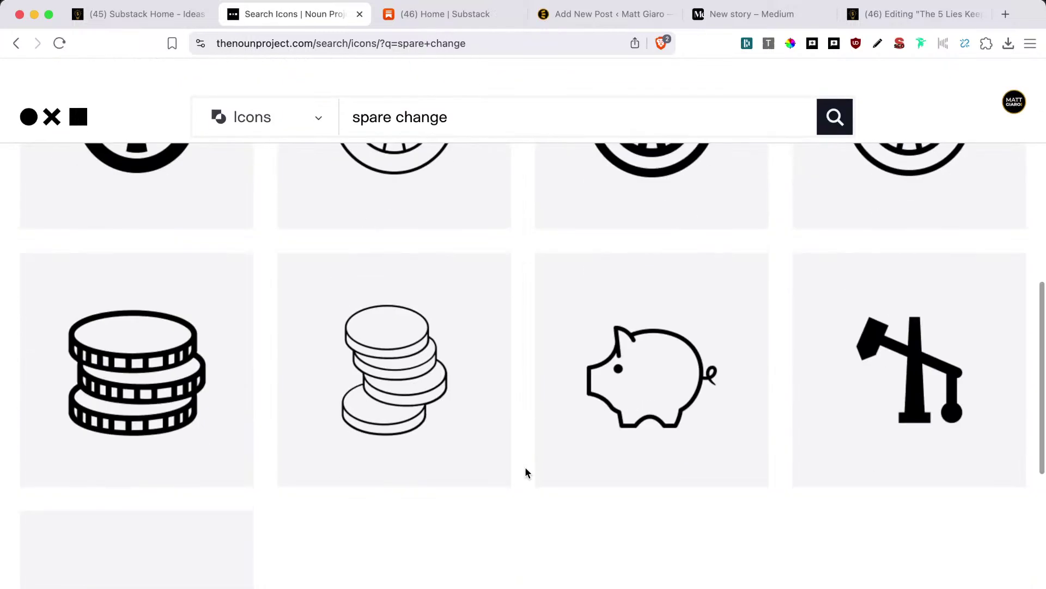
pyautogui.scroll(-2, 525, 467)
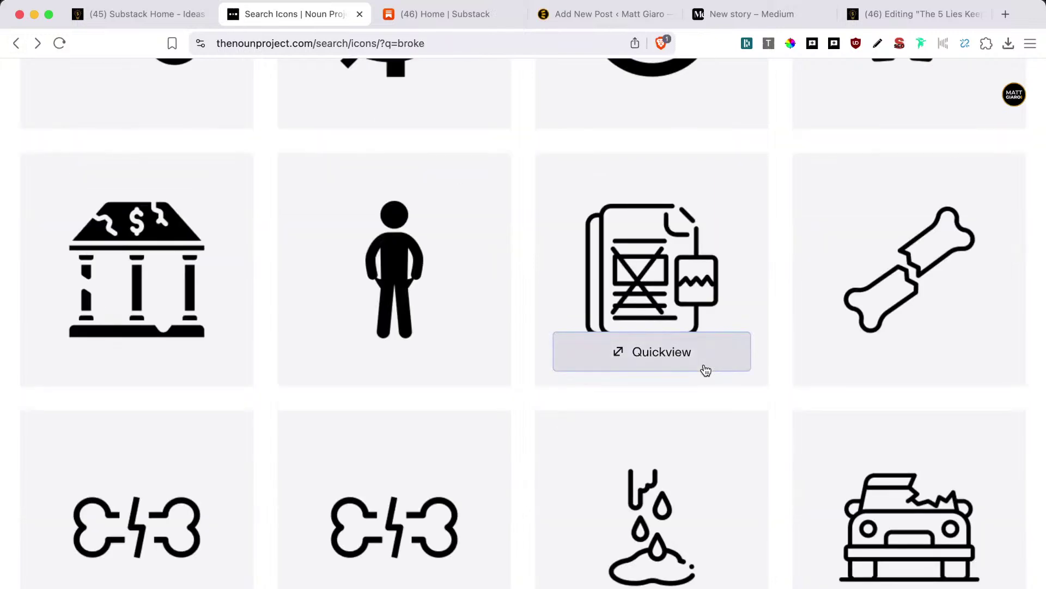
# Return to the "broke" results and download the partly filled open-hand and empty-pocket icon as a PNG into Downloads.
pyautogui.scroll(15, 705, 370)
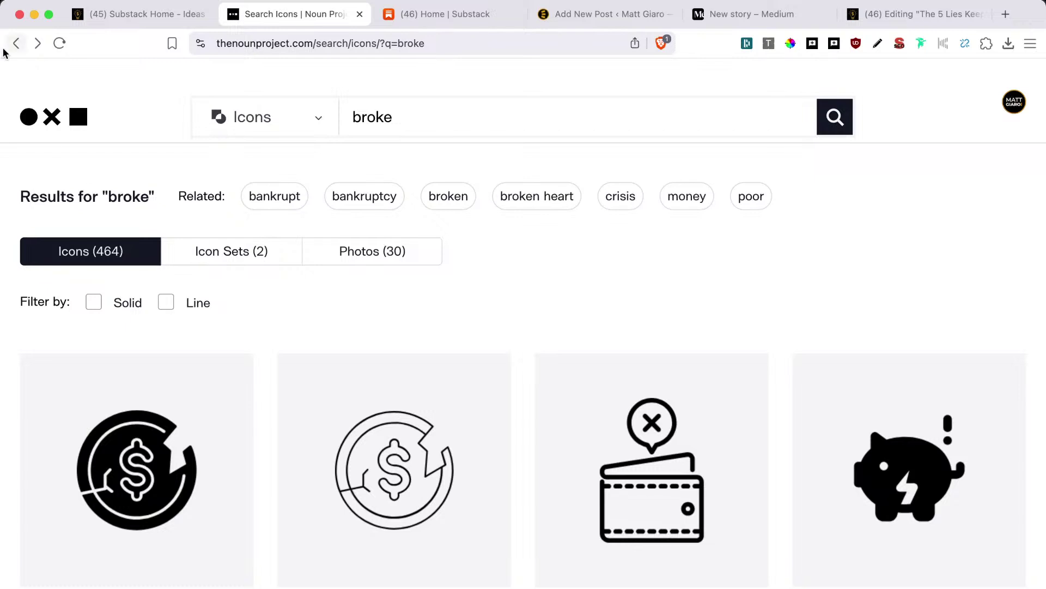
pyautogui.moveTo(549, 384)
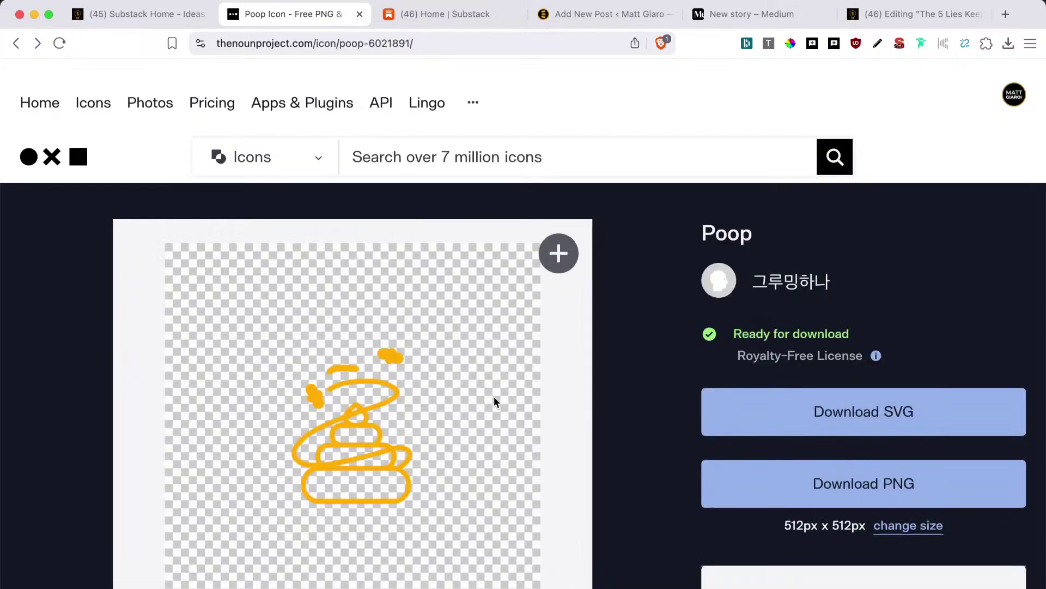
pyautogui.click(36, 43)
pyautogui.scroll(-5, 589, 523)
pyautogui.scroll(-5, 590, 523)
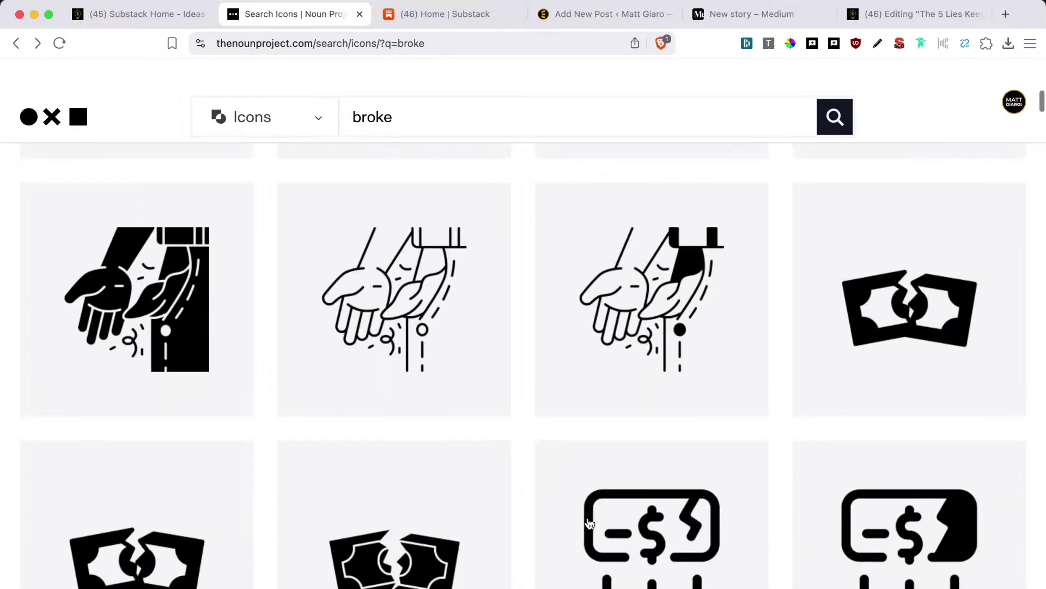
pyautogui.moveTo(665, 354)
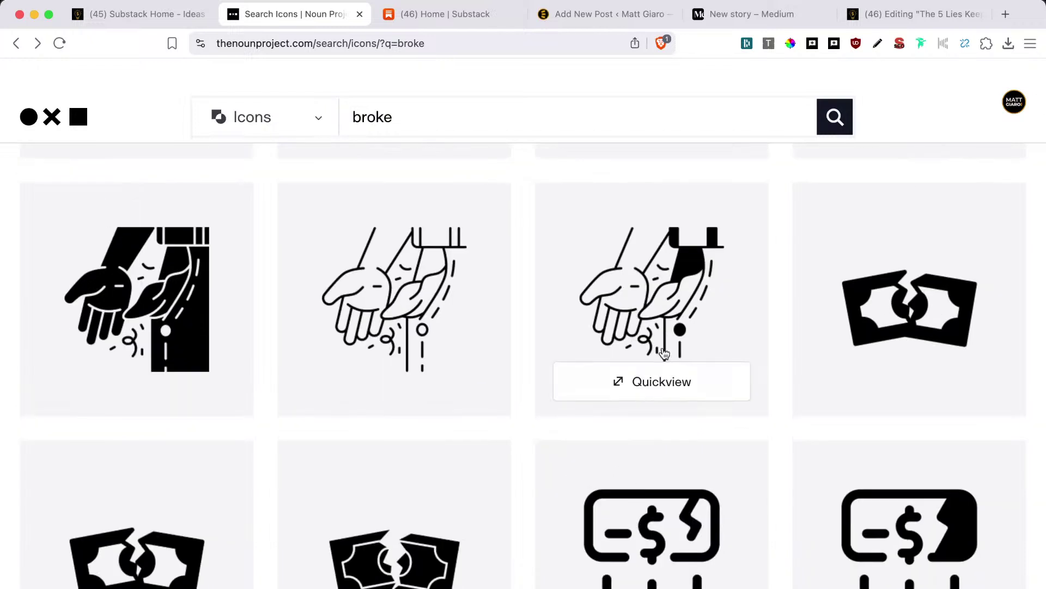
pyautogui.click(666, 310)
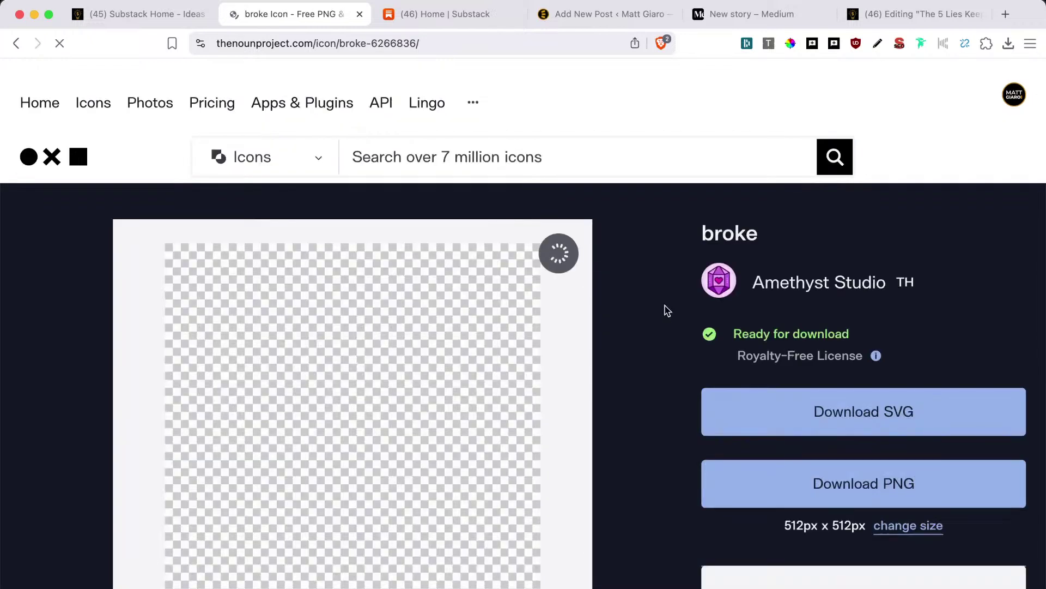
pyautogui.click(814, 484)
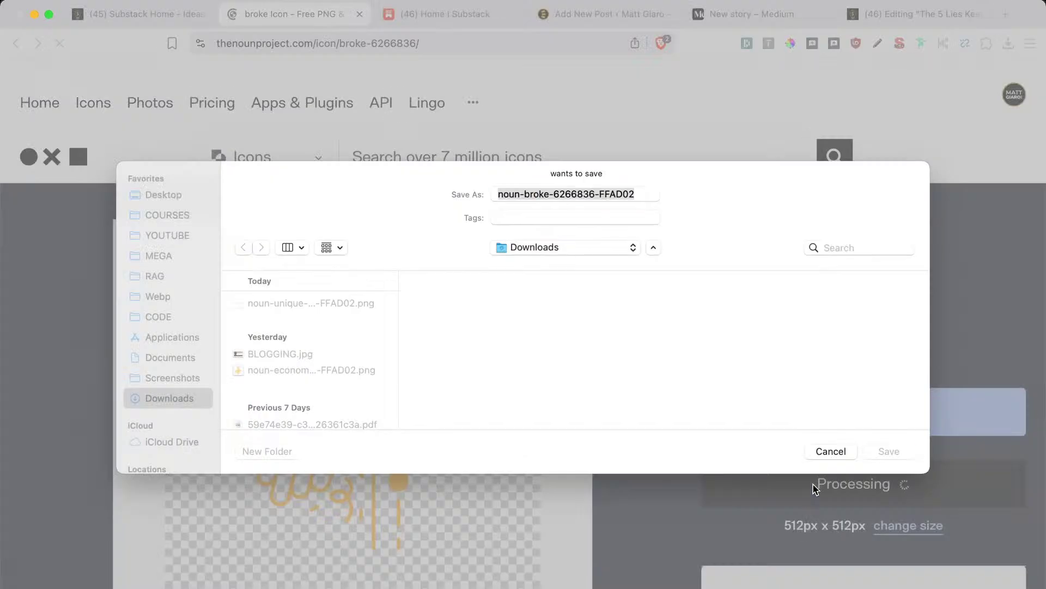
pyautogui.click(875, 451)
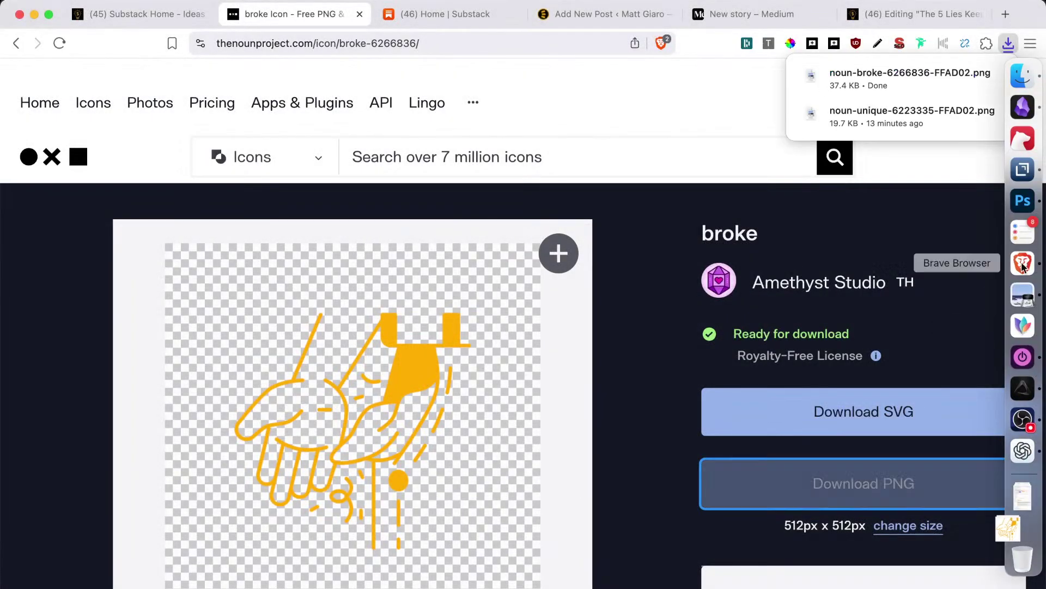
# Switch to Photoshop, hide the noun-unique layer, place the downloaded noun-broke icon centred at about 836 by 836 px, and save the document.
pyautogui.click(1041, 200)
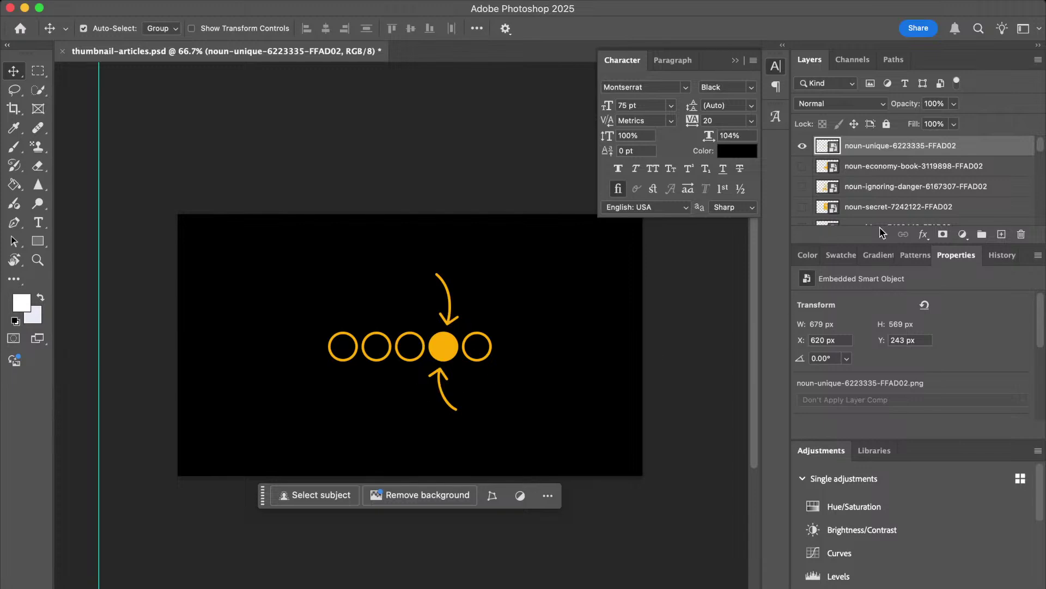
pyautogui.click(802, 146)
pyautogui.click(1025, 527)
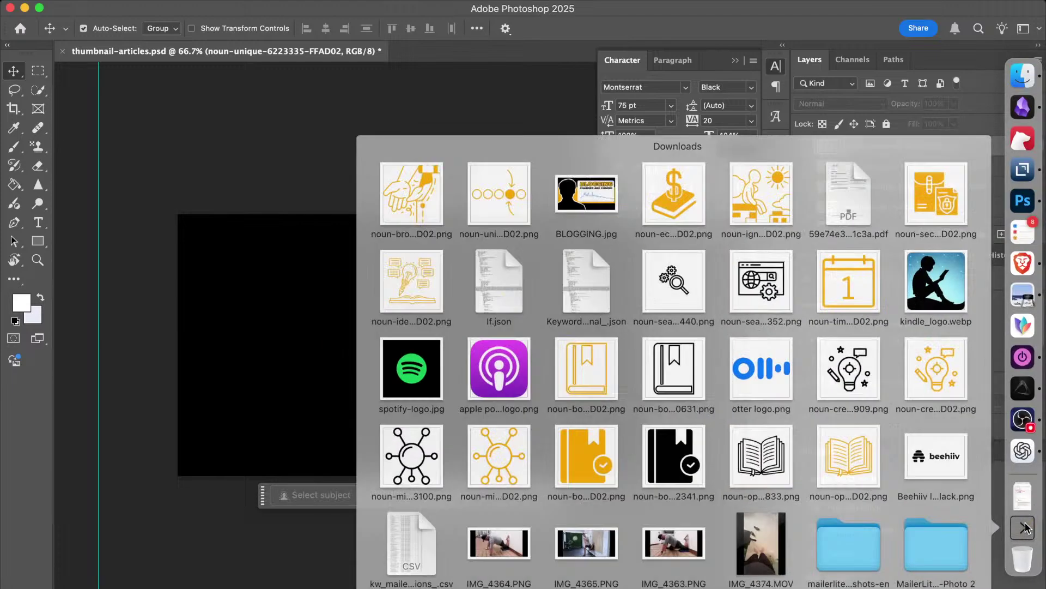
pyautogui.moveTo(376, 210); pyautogui.dragTo(353, 320)
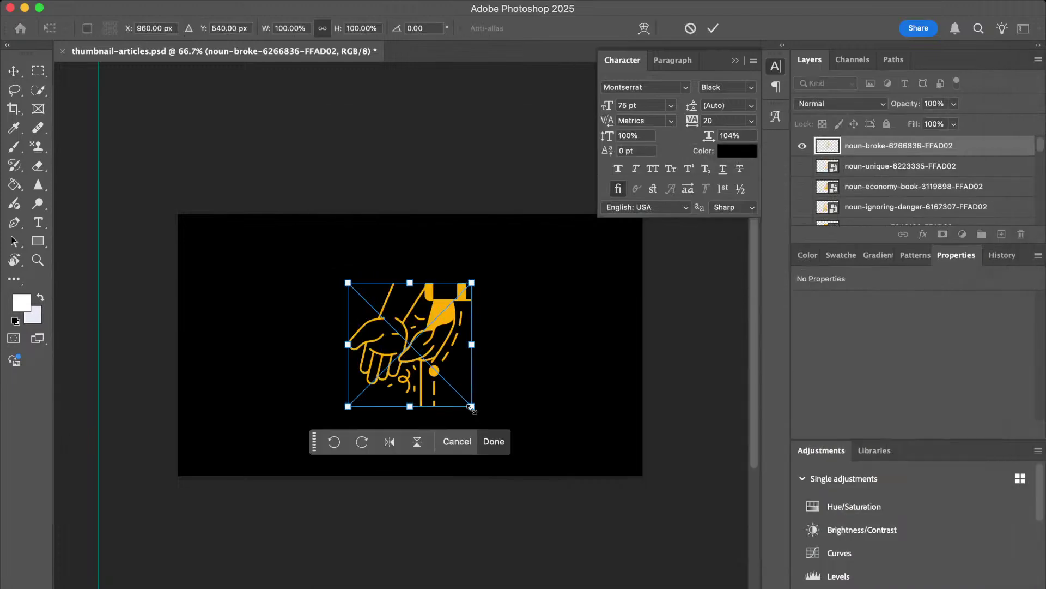
pyautogui.moveTo(471, 407); pyautogui.dragTo(512, 439)
pyautogui.moveTo(450, 381)
pyautogui.mouseDown()
pyautogui.moveTo(447, 368)
pyautogui.moveTo(455, 384)
pyautogui.moveTo(456, 375)
pyautogui.mouseUp()
pyautogui.press('Return')
pyautogui.hotkey('ctrl', 's')
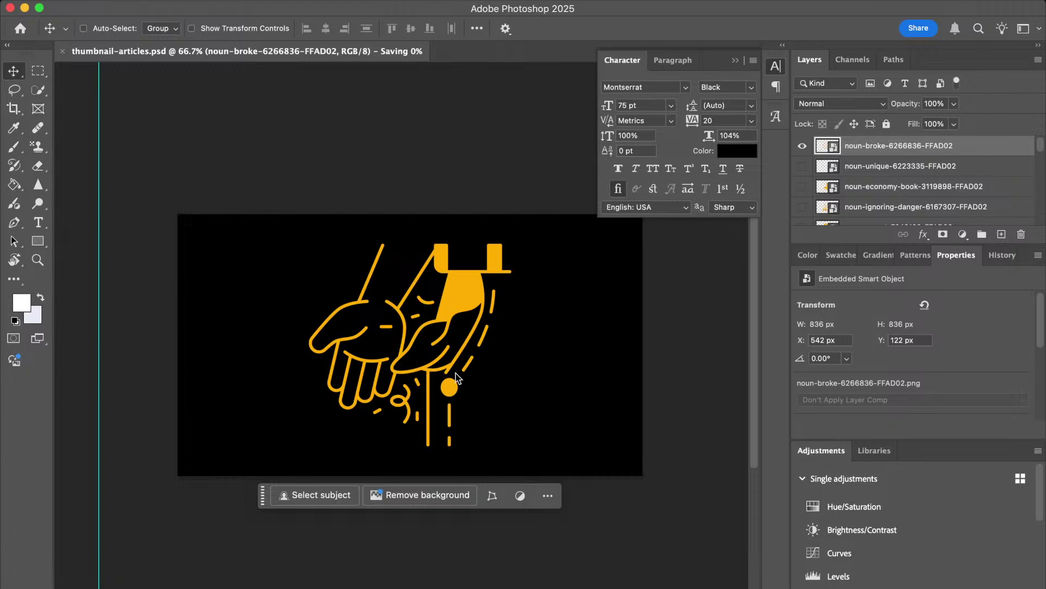
# Export the thumbnail for web as 06-broke.jpg in the ARTICLE THUMBNAILS folder.
pyautogui.hotkey('ctrl', 'alt', 'shift', 's')
pyautogui.click(653, 562)
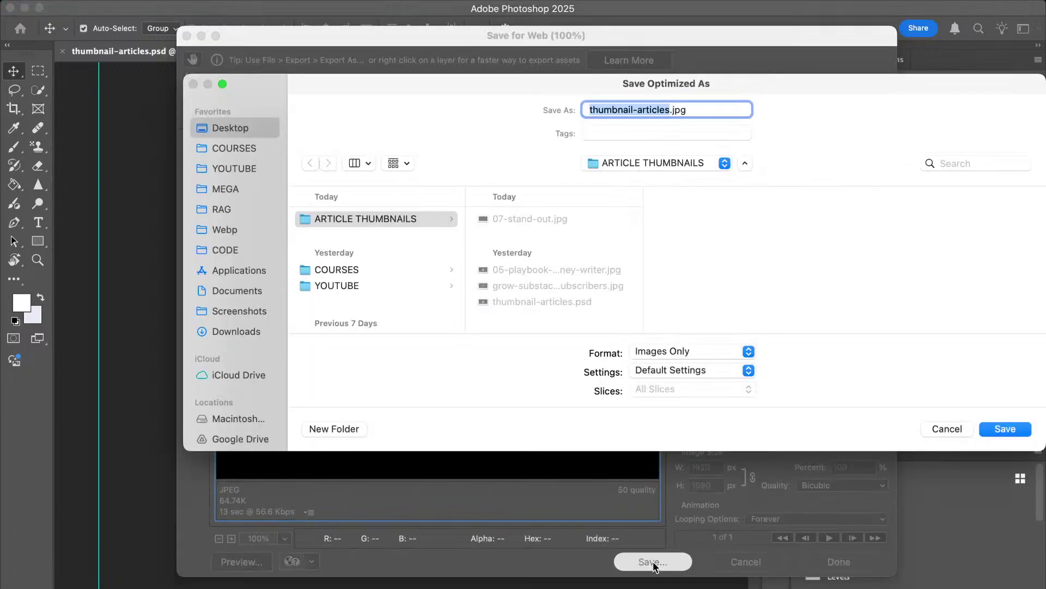
pyautogui.write('06-br')
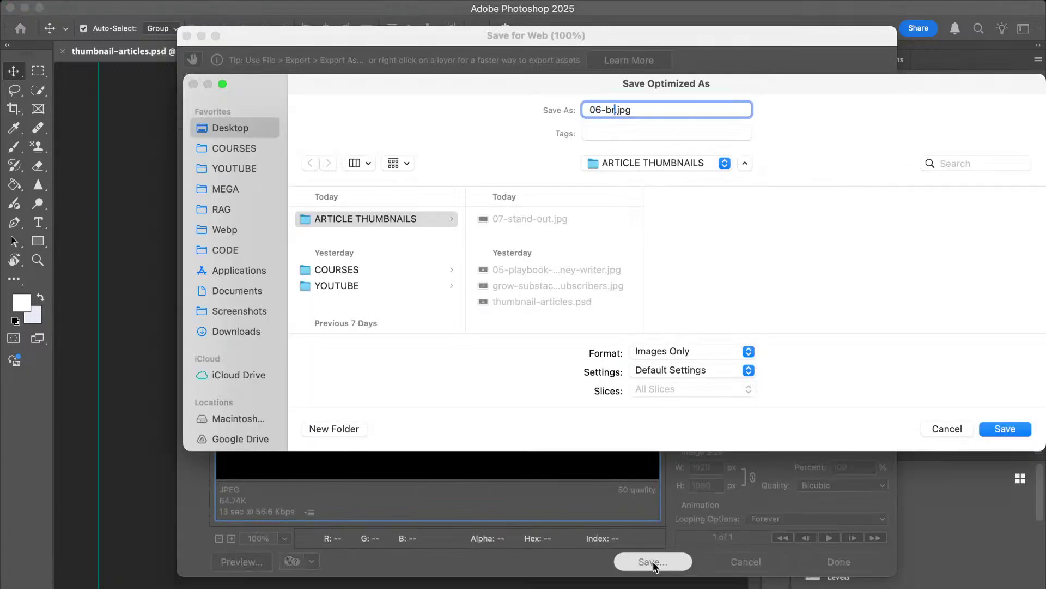
pyautogui.write('oke')
pyautogui.press('Return')
pyautogui.moveTo(1023, 357)
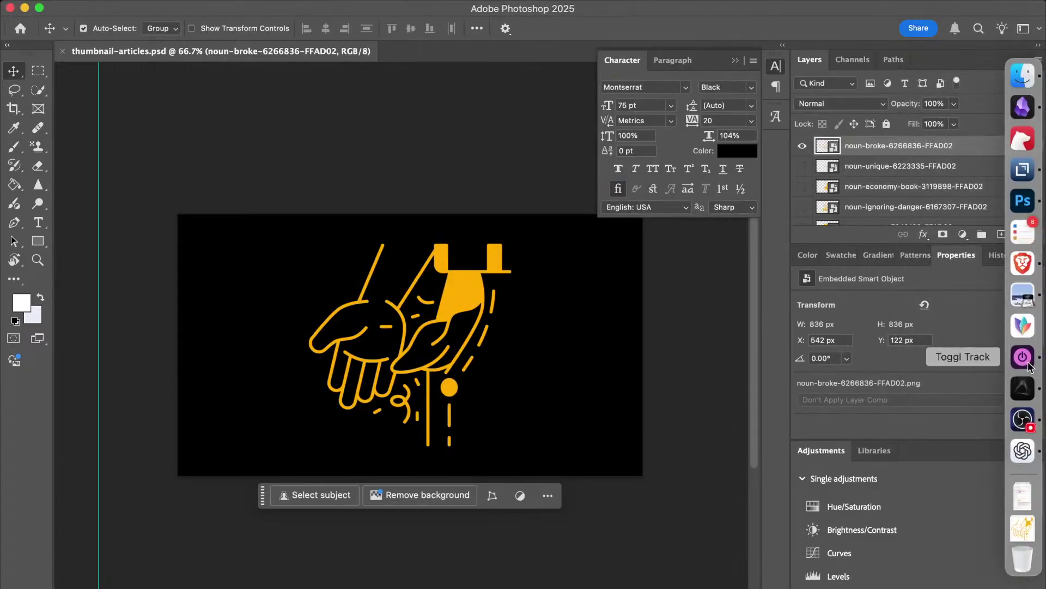
# Switch back to the Substack article draft and insert 06-broke.jpg from Finder into the empty paragraph above the opening sentence.
pyautogui.click(1023, 264)
pyautogui.click(441, 14)
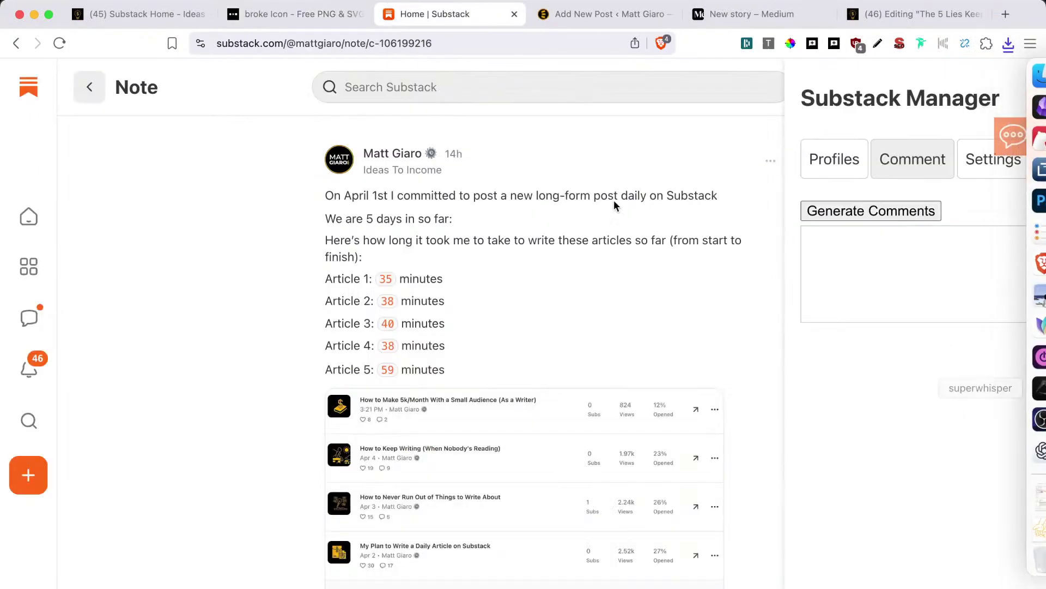
pyautogui.click(915, 14)
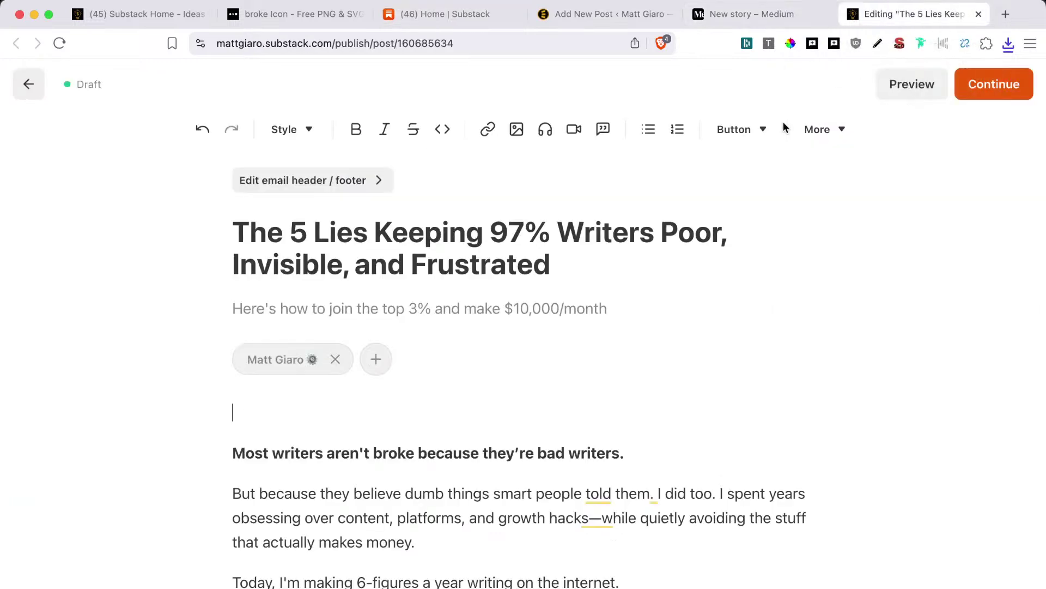
pyautogui.click(1034, 80)
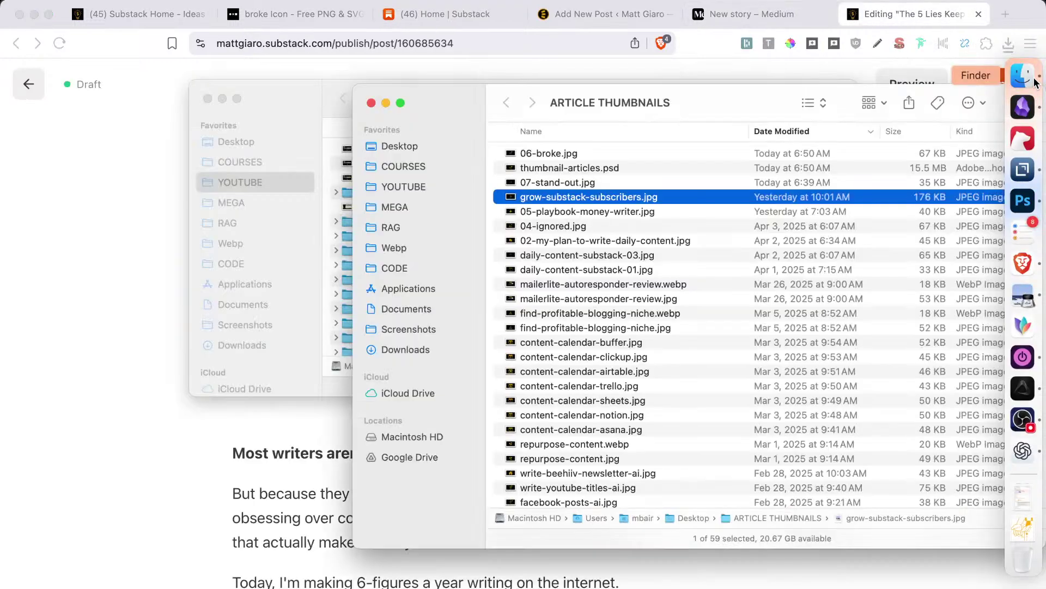
pyautogui.moveTo(549, 158); pyautogui.dragTo(272, 416)
# Insert a captioned subscribe form after "Ditch the cheap crap and aim higher.", just before the "2. Write on 53 platforms" heading.
pyautogui.scroll(-8, 511, 475)
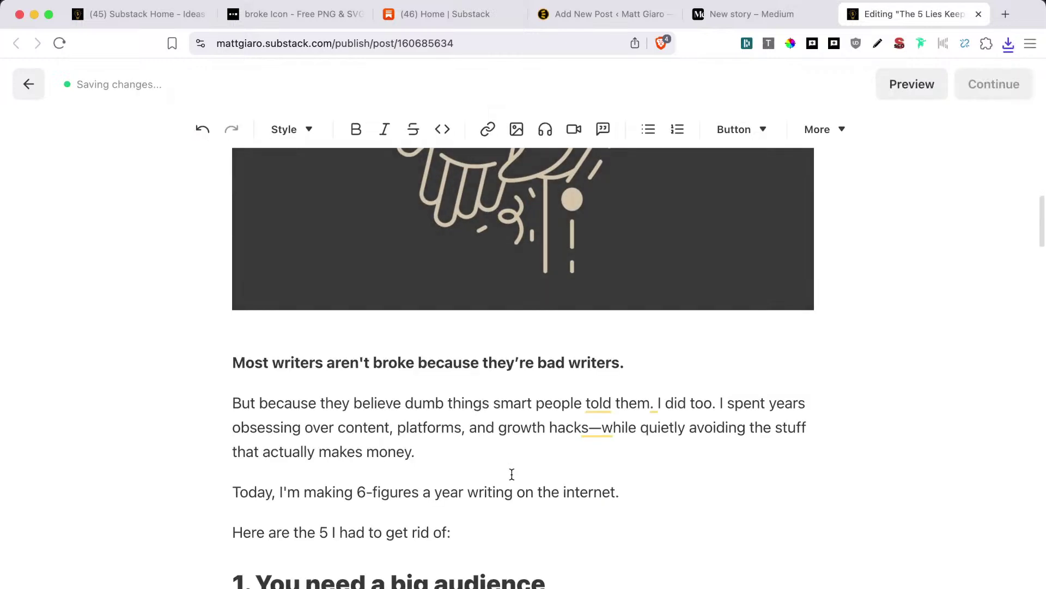
pyautogui.scroll(-10, 624, 543)
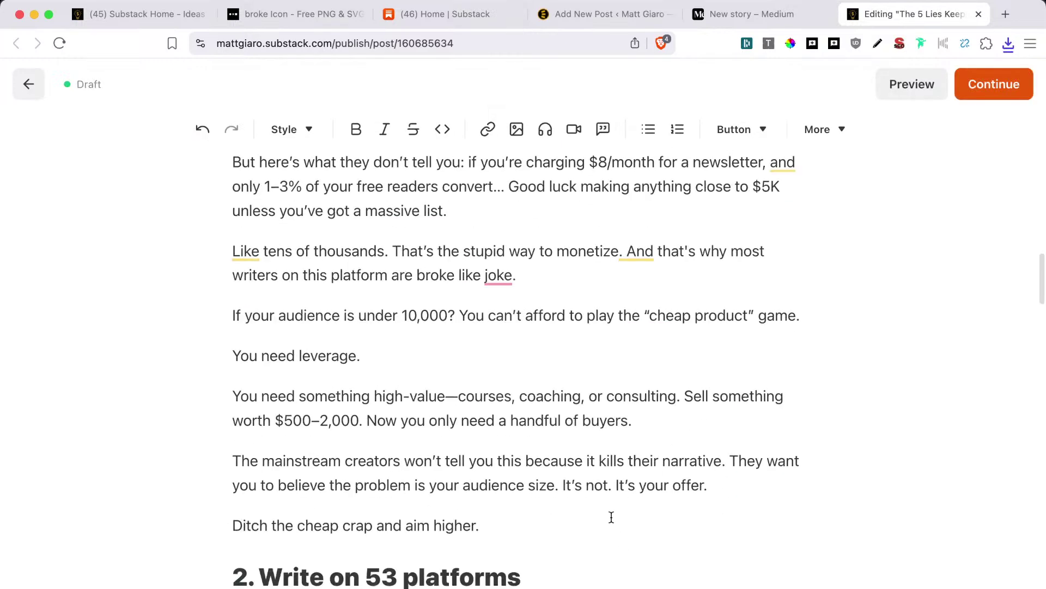
pyautogui.press('Return')
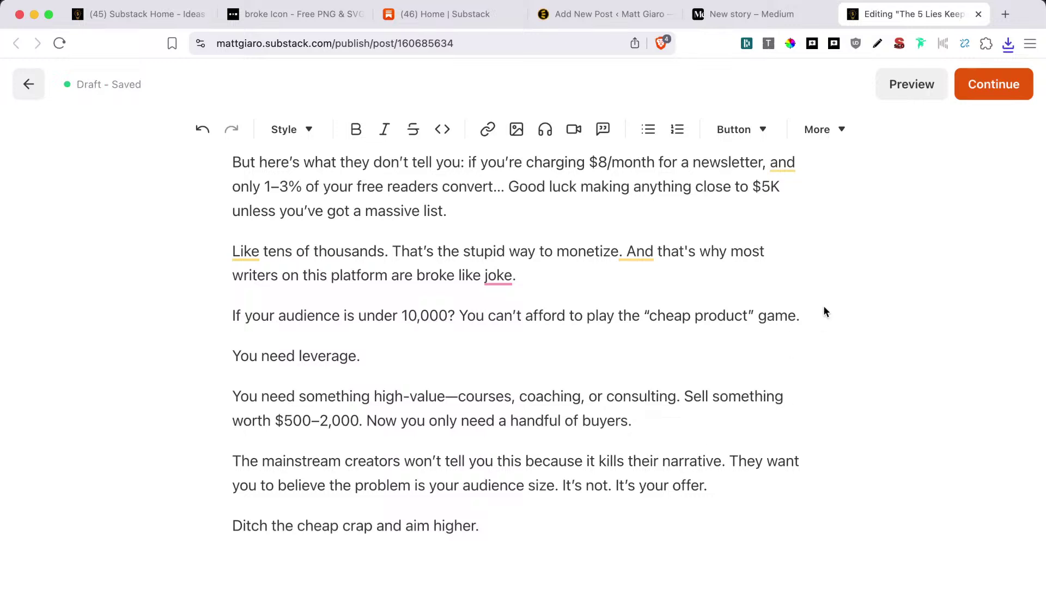
pyautogui.moveTo(498, 280)
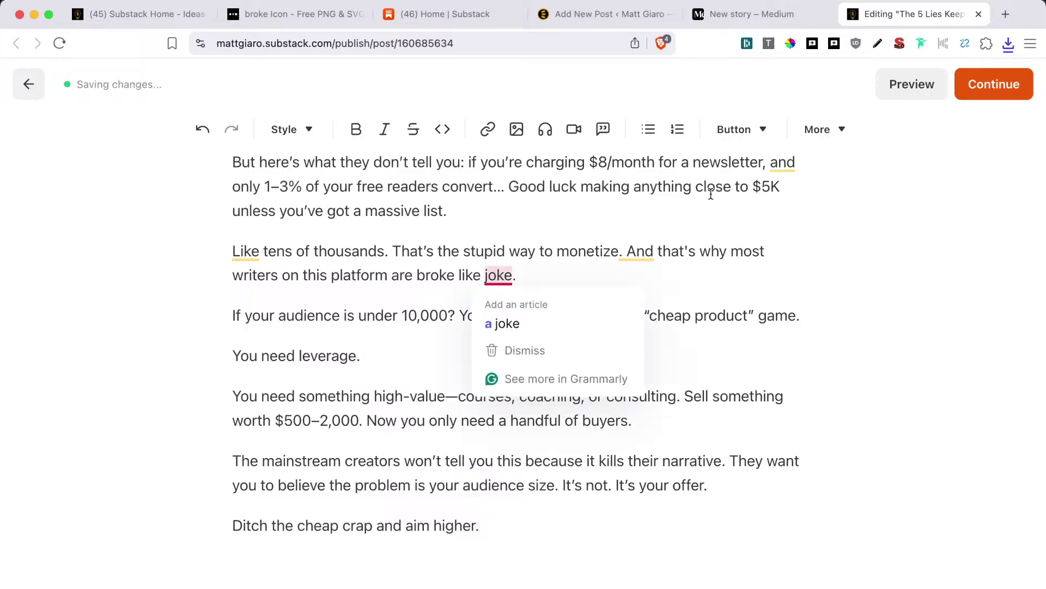
pyautogui.click(754, 131)
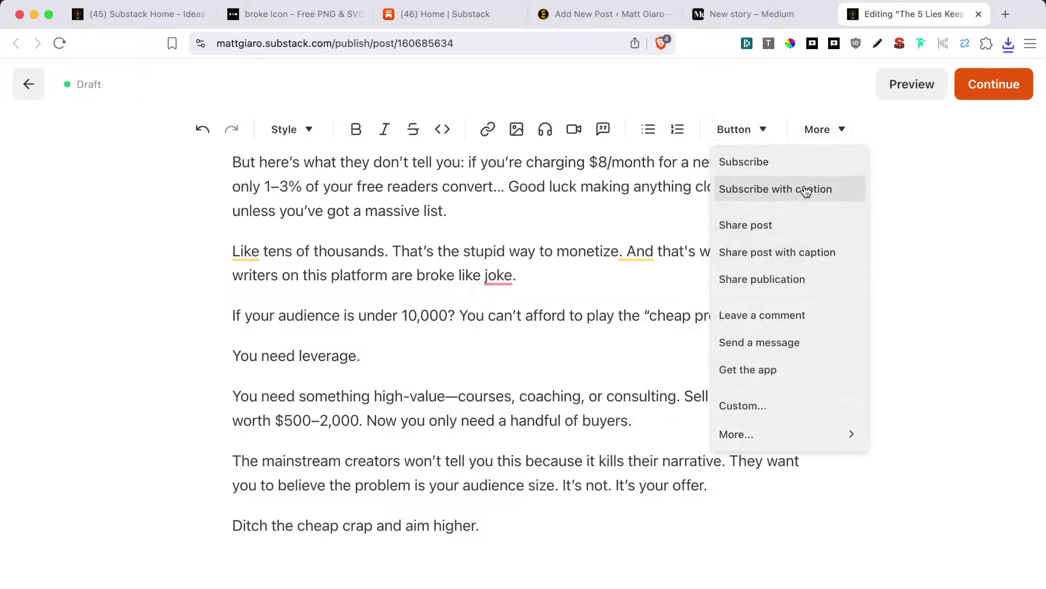
pyautogui.click(805, 189)
# Replace the subscribe form's caption with "FREE: Daily tips to monetize your knowledge with online content:" and make it bold.
pyautogui.moveTo(587, 509); pyautogui.dragTo(359, 463)
pyautogui.write('FREE: D')
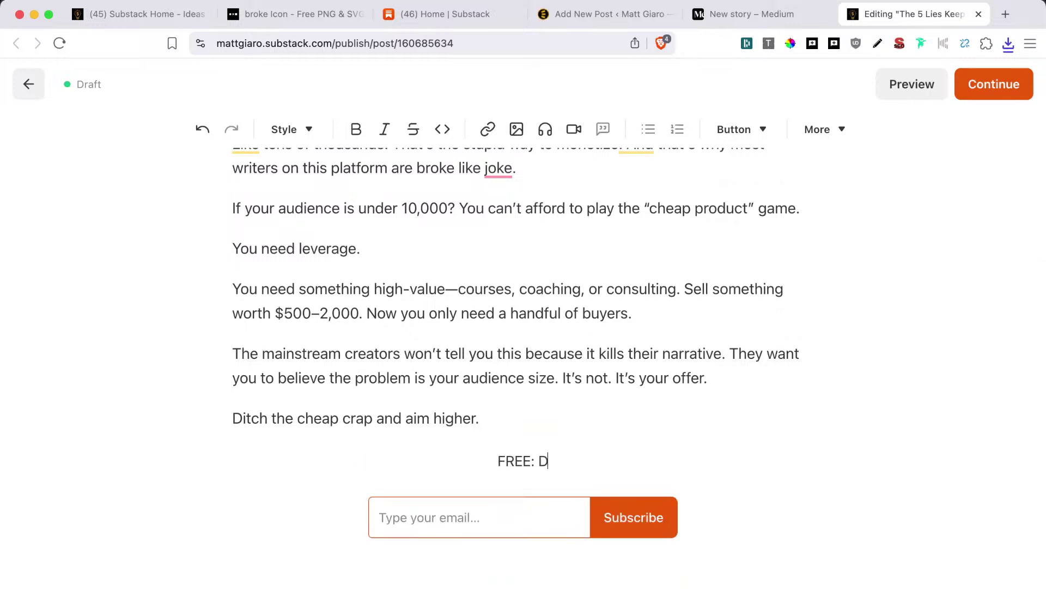
pyautogui.write('aily tips to m')
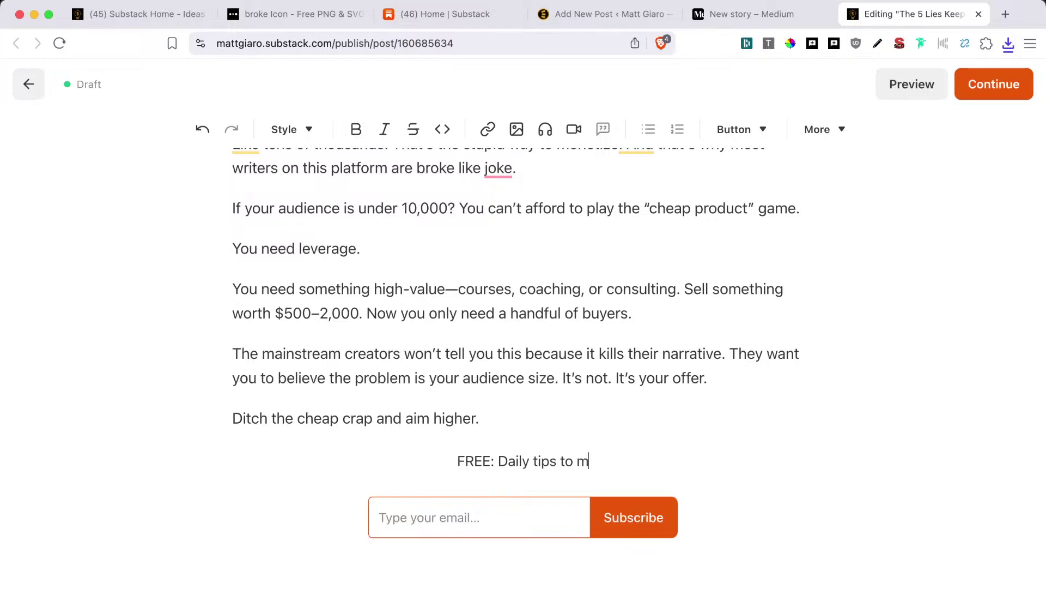
pyautogui.write('one')
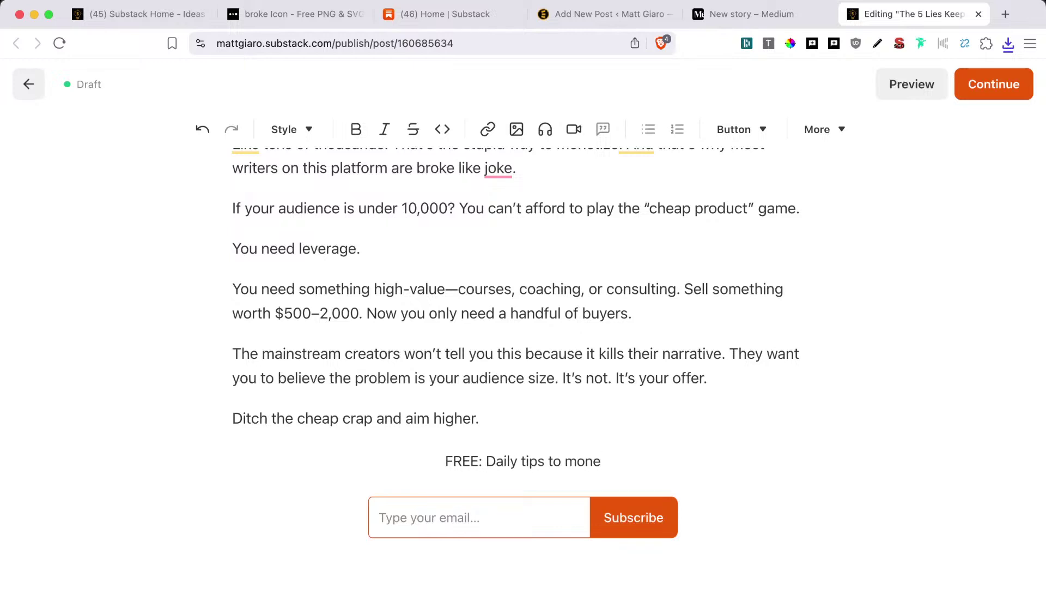
pyautogui.write('tize your knowled')
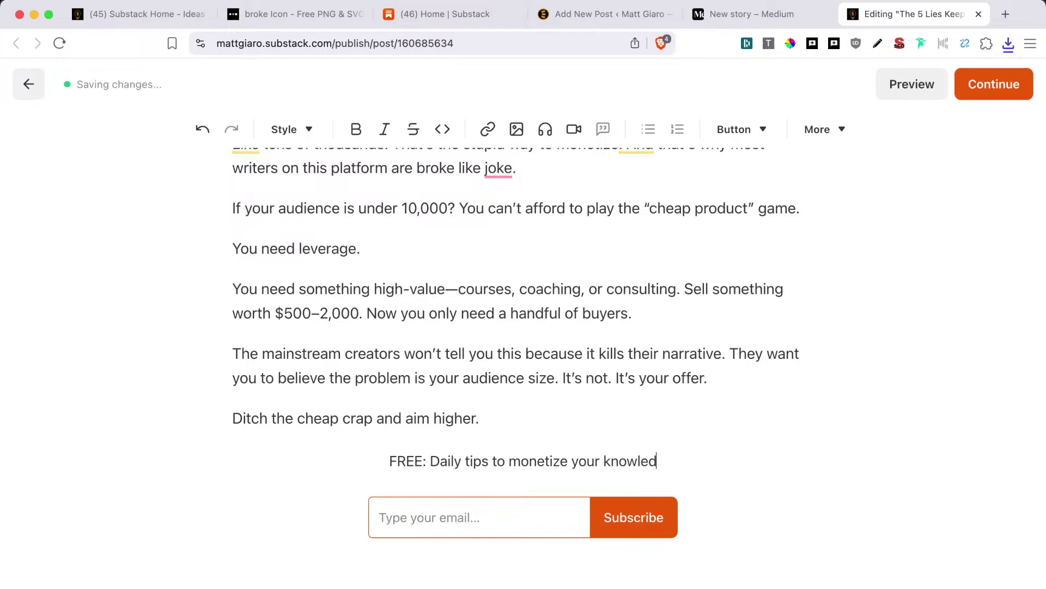
pyautogui.write('ge with ')
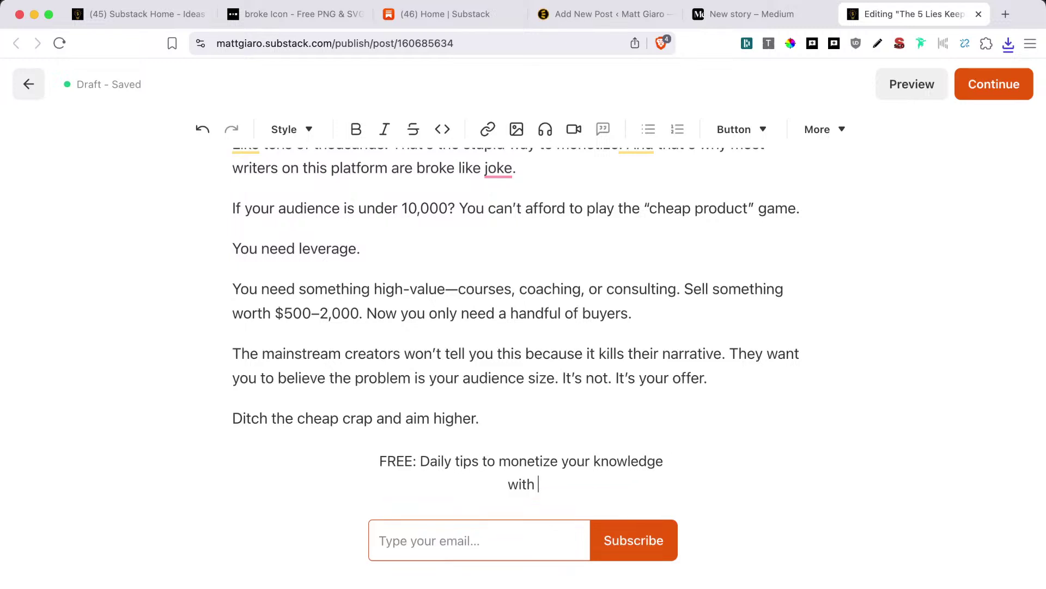
pyautogui.write('online content:')
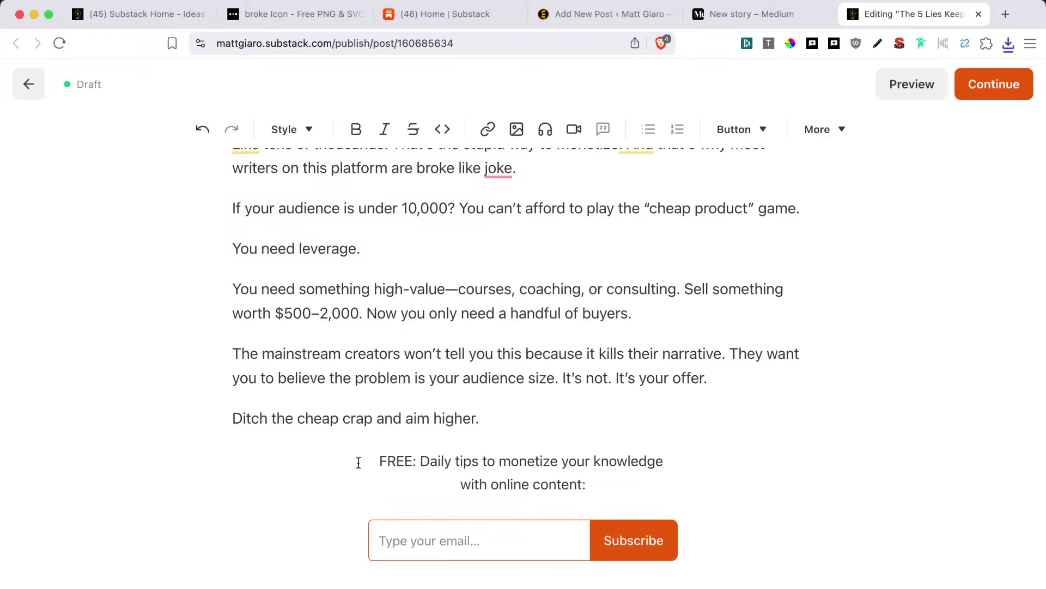
pyautogui.moveTo(380, 462); pyautogui.dragTo(565, 494)
pyautogui.press('super+b')
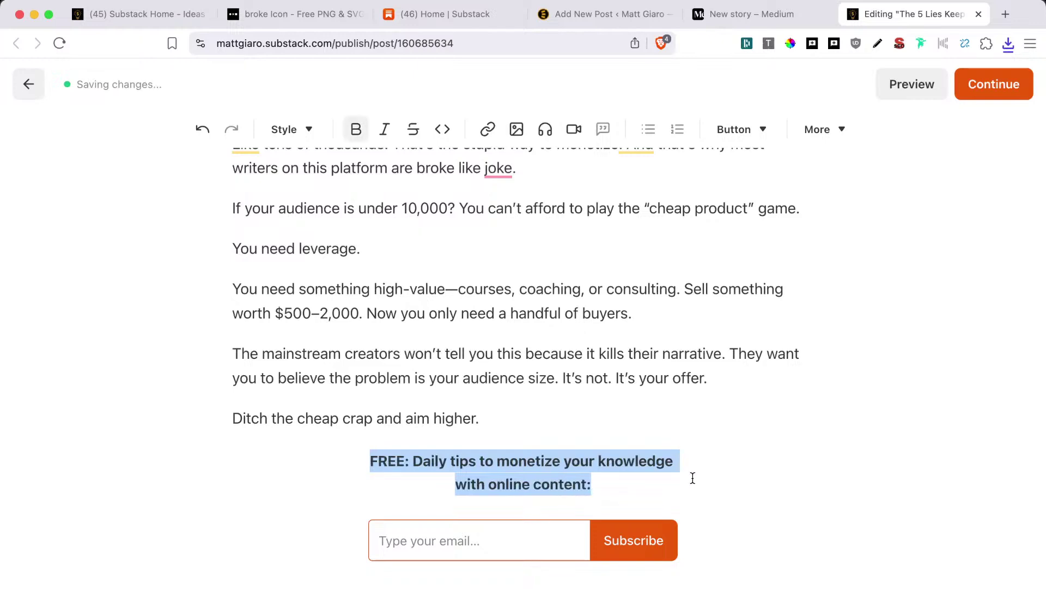
# Insert a captioned share-post button in a new line after "Let them go or stay broke." at the end of the article.
pyautogui.scroll(-20, 587, 491)
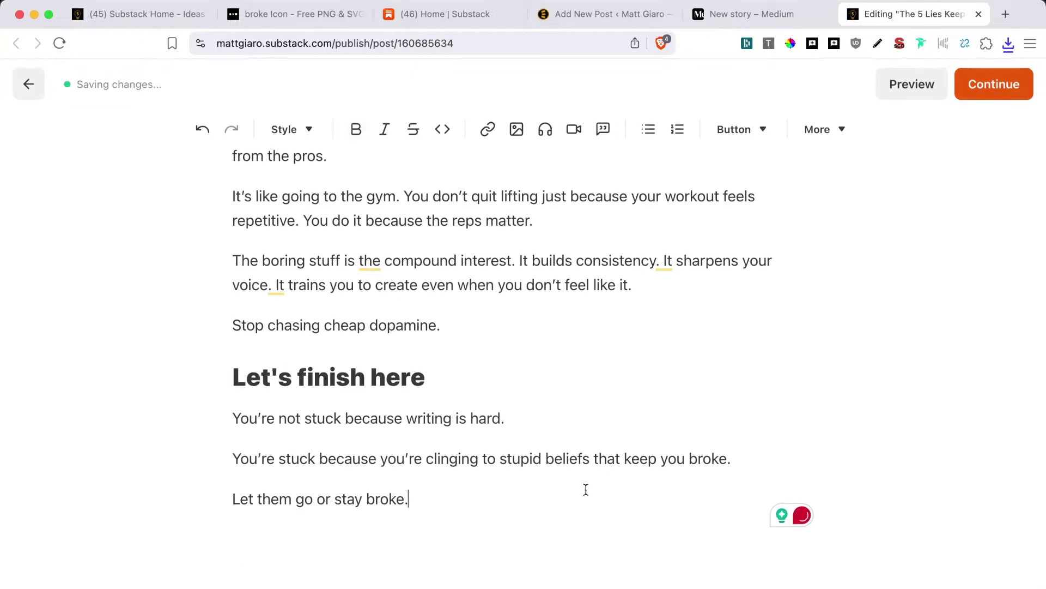
pyautogui.press('Return')
pyautogui.click(736, 129)
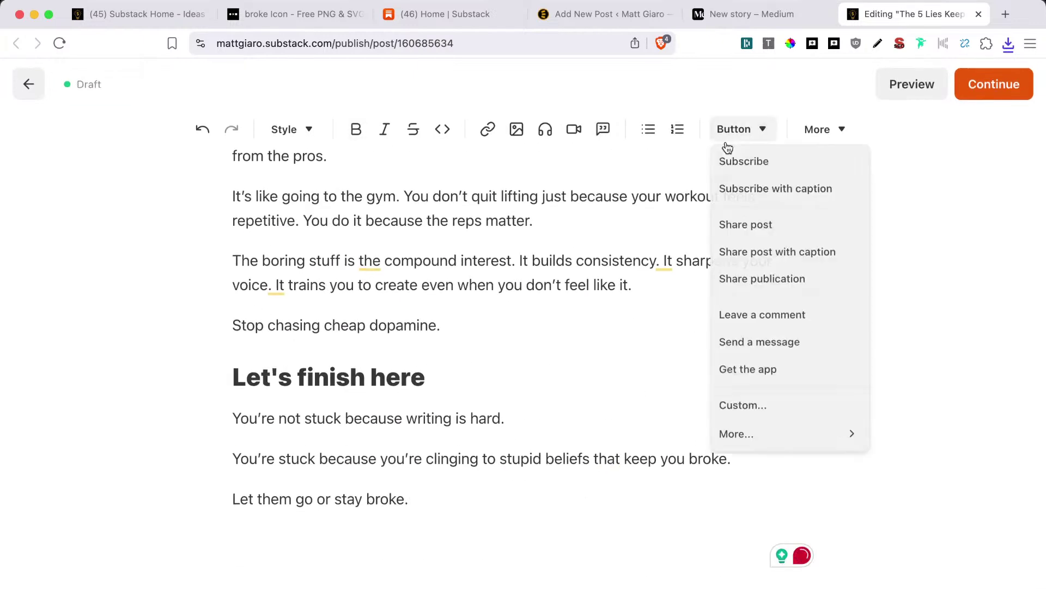
pyautogui.click(765, 253)
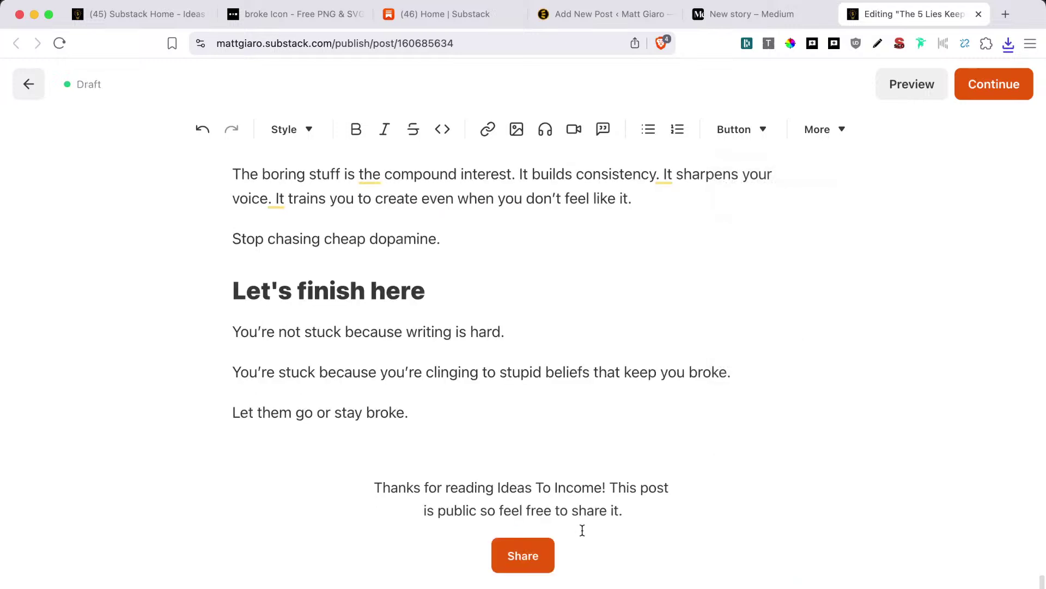
# Replace the share button's caption with "Enjoyed this read? Share it:" and make it bold.
pyautogui.tripleClick(535, 477)
pyautogui.press('BackSpace')
pyautogui.write('Enjoyed thi')
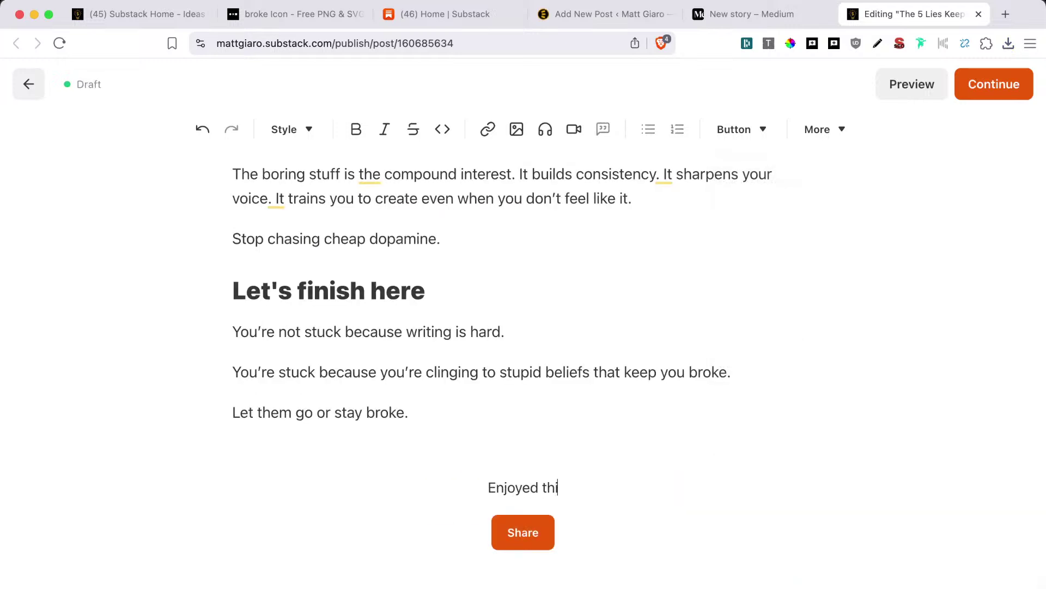
pyautogui.write('s read? Share it:')
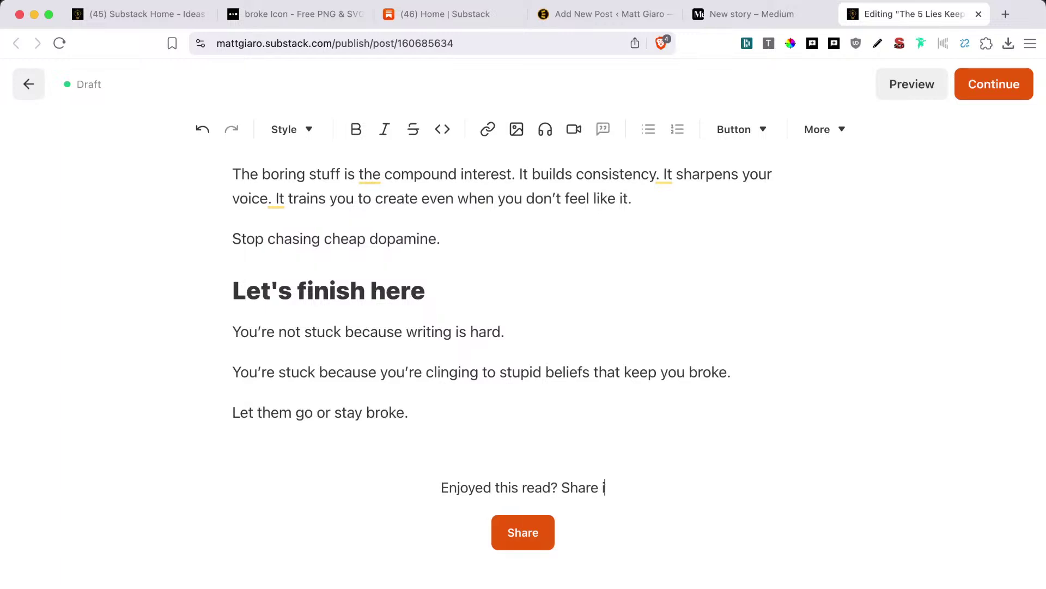
pyautogui.tripleClick(544, 480)
pyautogui.press('super+b')
pyautogui.click(593, 403)
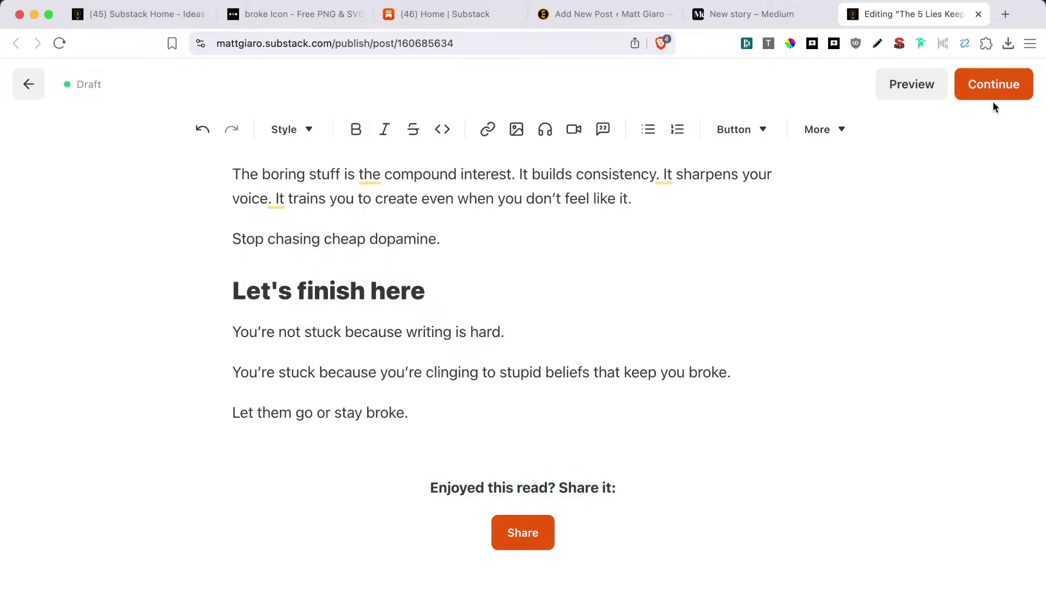
# Continue to the article's publishing settings and turn on scheduling for the email and publication.
pyautogui.click(993, 98)
pyautogui.scroll(-5, 550, 365)
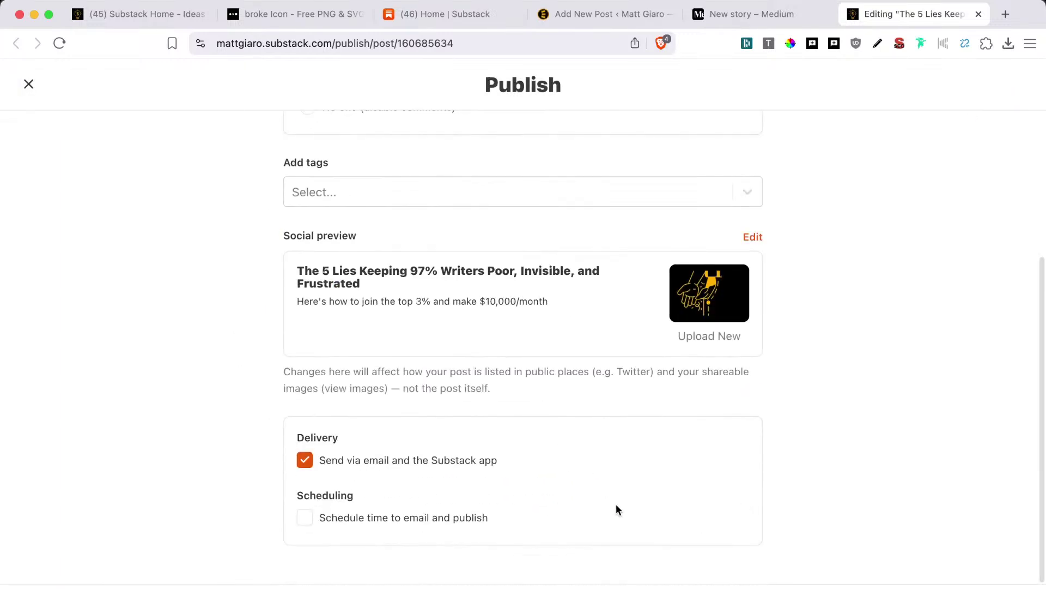
pyautogui.click(401, 517)
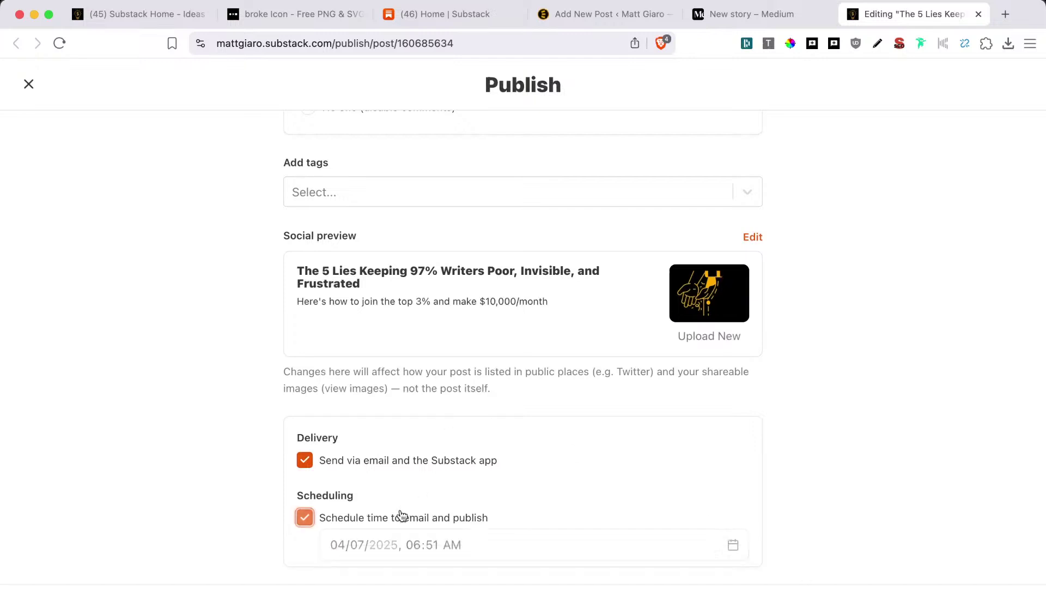
pyautogui.scroll(-1, 401, 513)
# Set the publishing time to 04/06/2025, 04:51 PM and schedule the post to be sent to everyone.
pyautogui.moveTo(1044, 491)
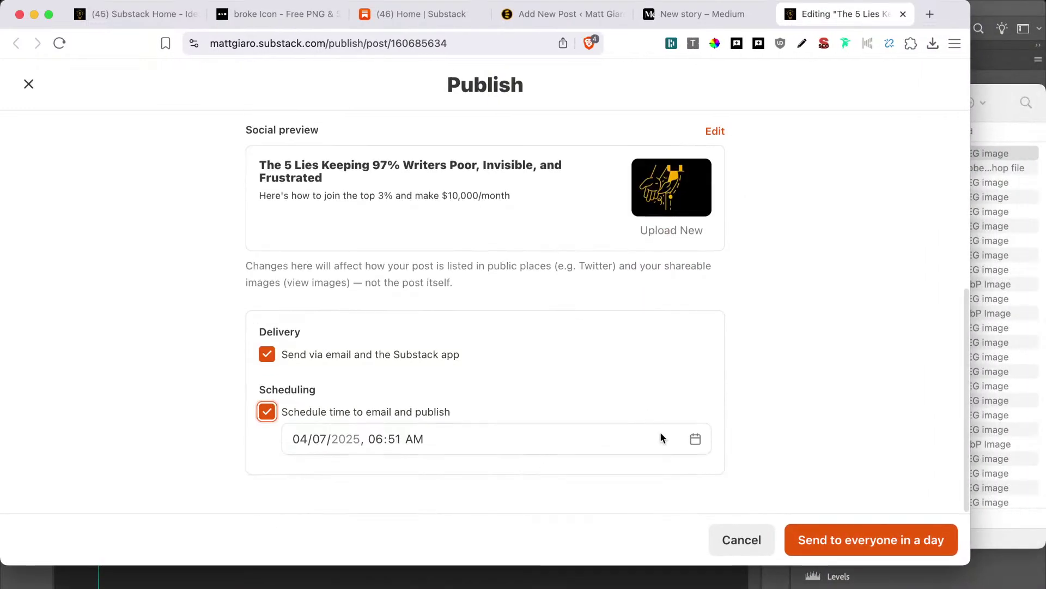
pyautogui.click(692, 438)
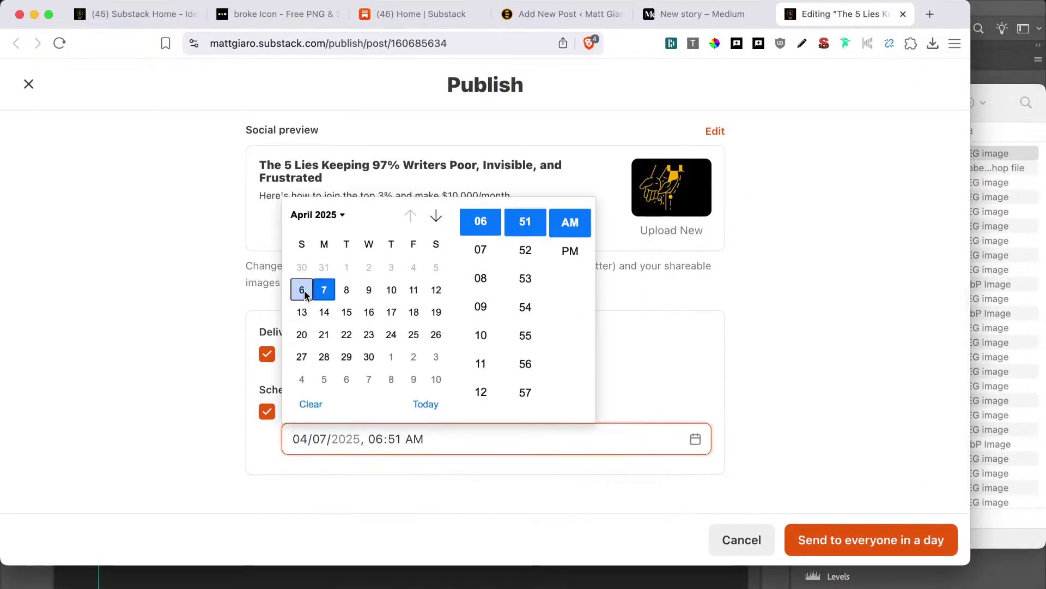
pyautogui.click(303, 290)
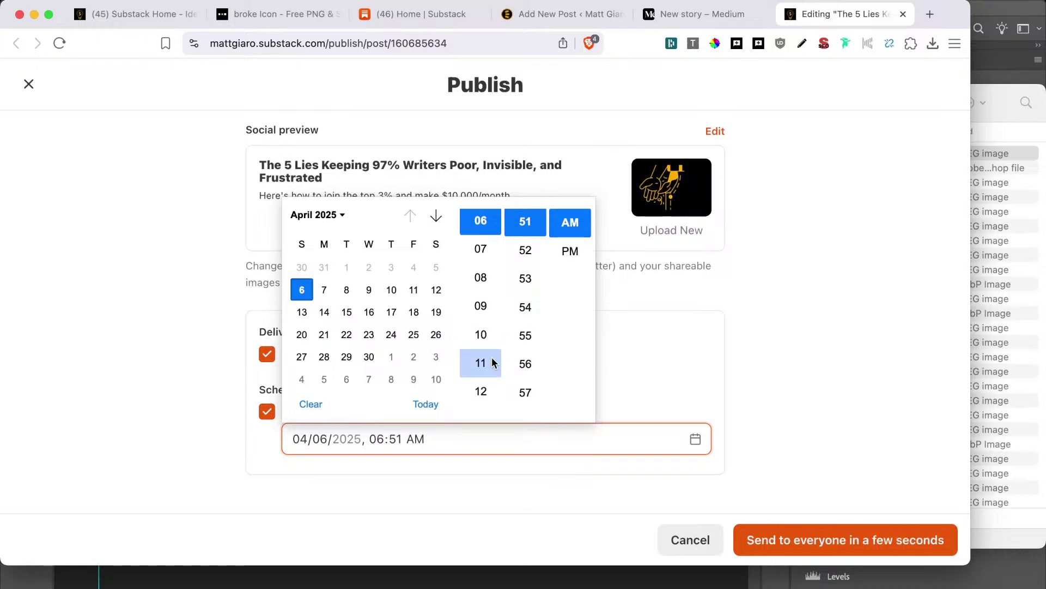
pyautogui.scroll(3, 485, 349)
pyautogui.scroll(-2, 490, 371)
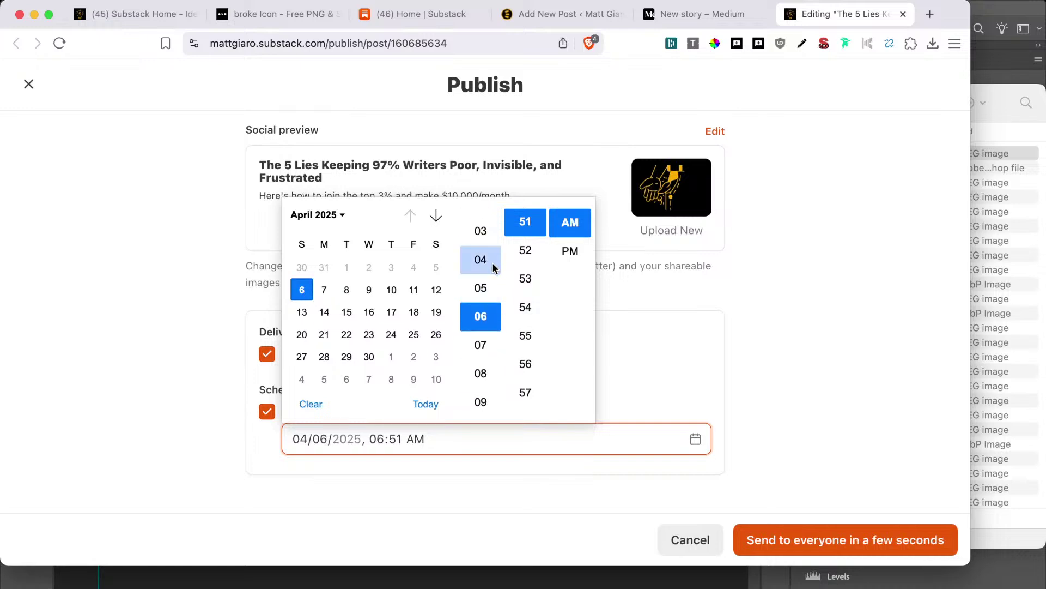
pyautogui.click(479, 260)
pyautogui.click(552, 260)
pyautogui.scroll(3, 525, 251)
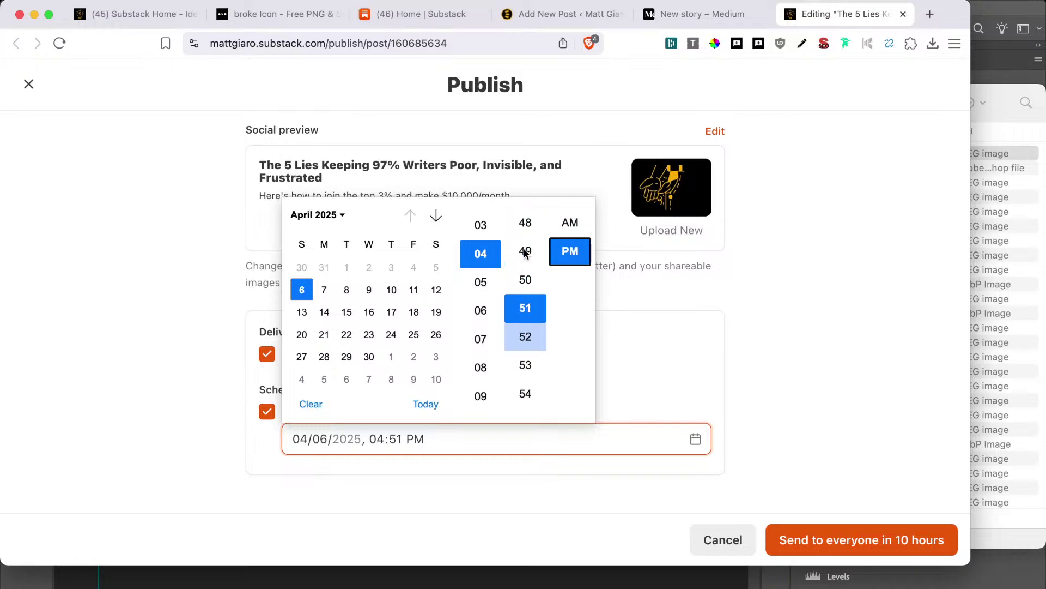
pyautogui.click(831, 544)
pyautogui.click(830, 542)
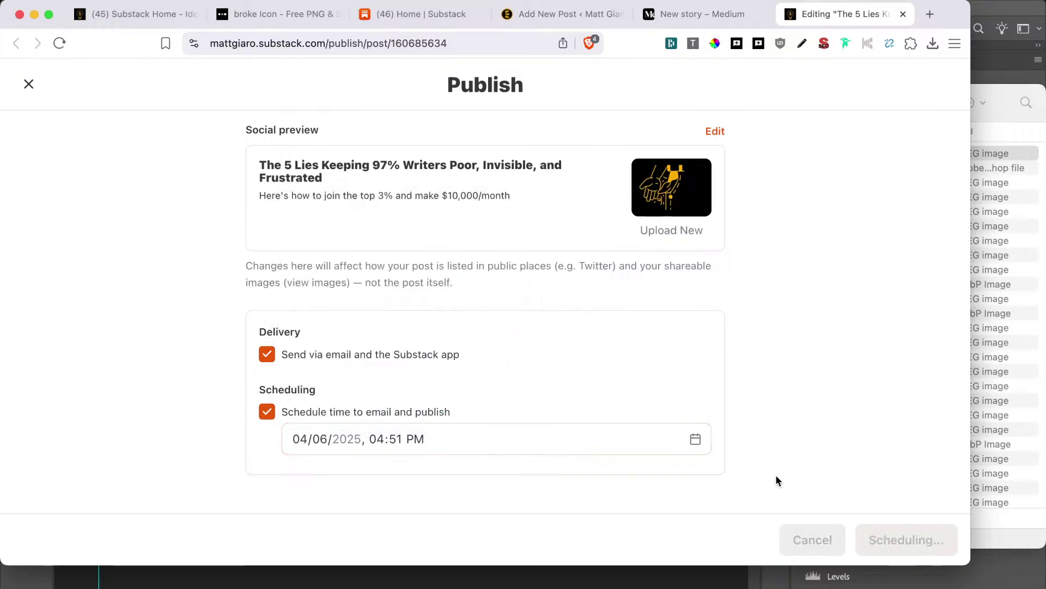
# Switch to Toggl Track and stop the running timer for the editing session.
pyautogui.moveTo(1039, 493)
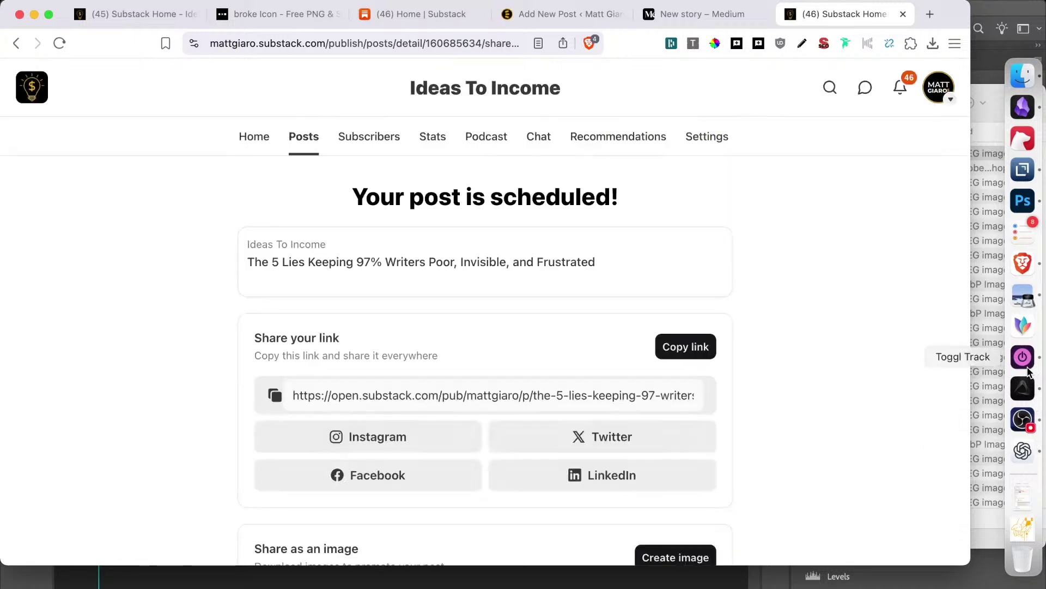
pyautogui.click(1028, 367)
pyautogui.click(586, 49)
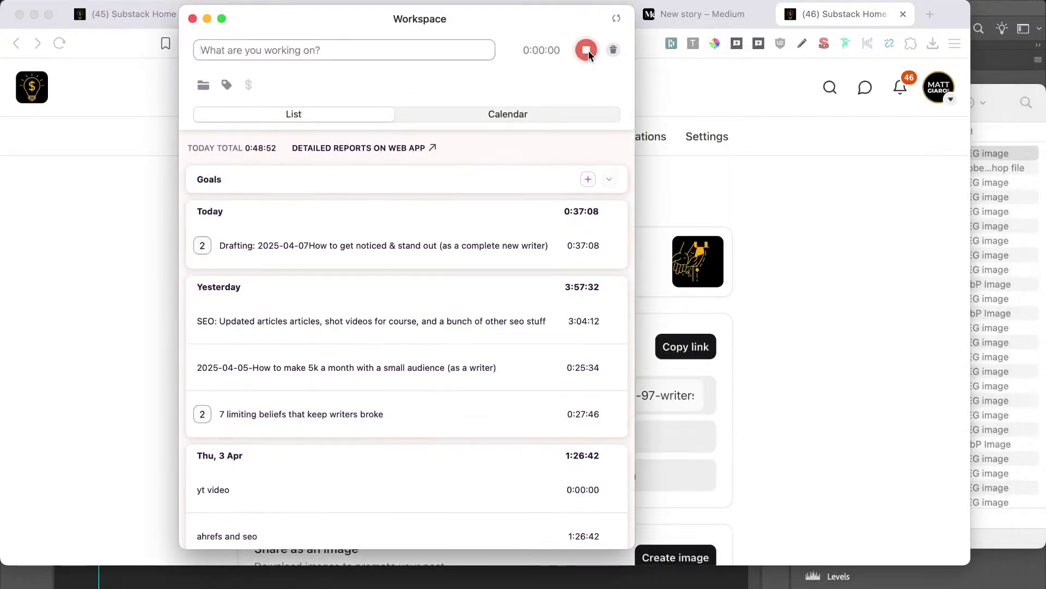
# Switch to Obsidian, open the "Documenting substack sprint april 2025" note, and log the Day 6 editing time as (11:43), replacing the colon after "Editing".
pyautogui.moveTo(1032, 201)
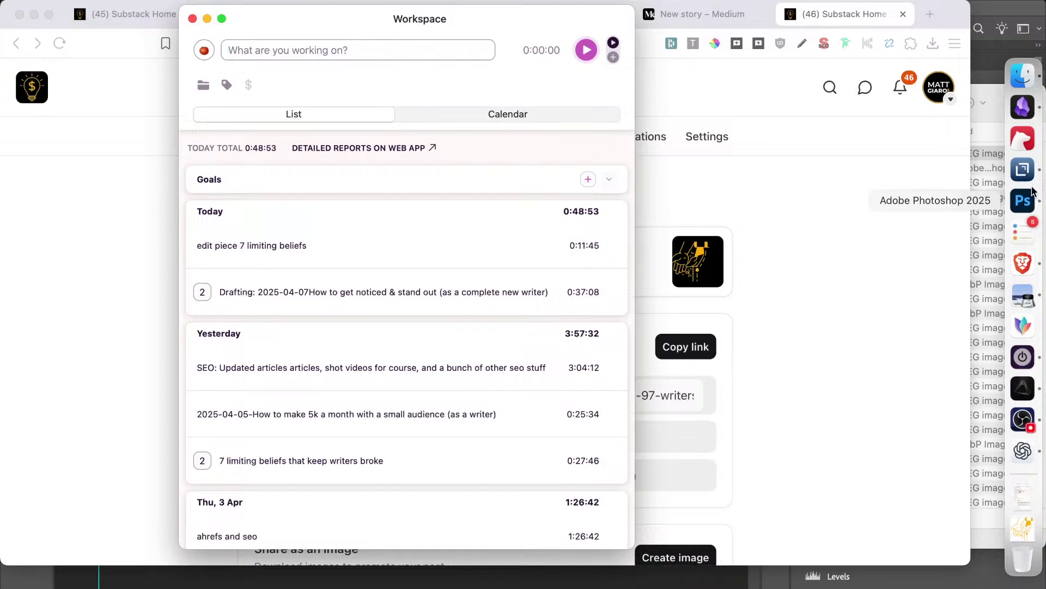
pyautogui.click(1023, 107)
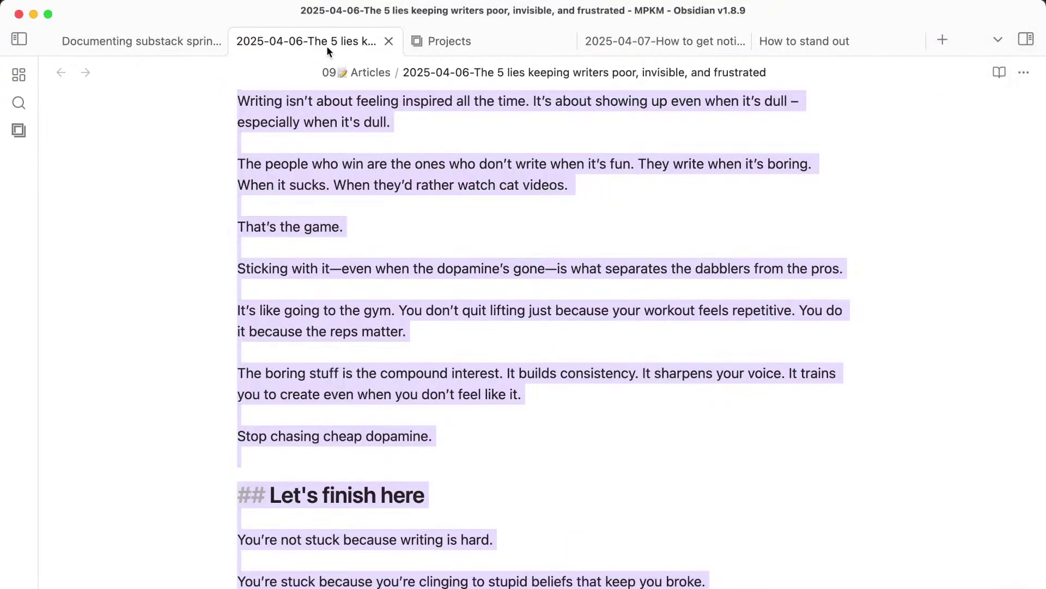
pyautogui.click(123, 49)
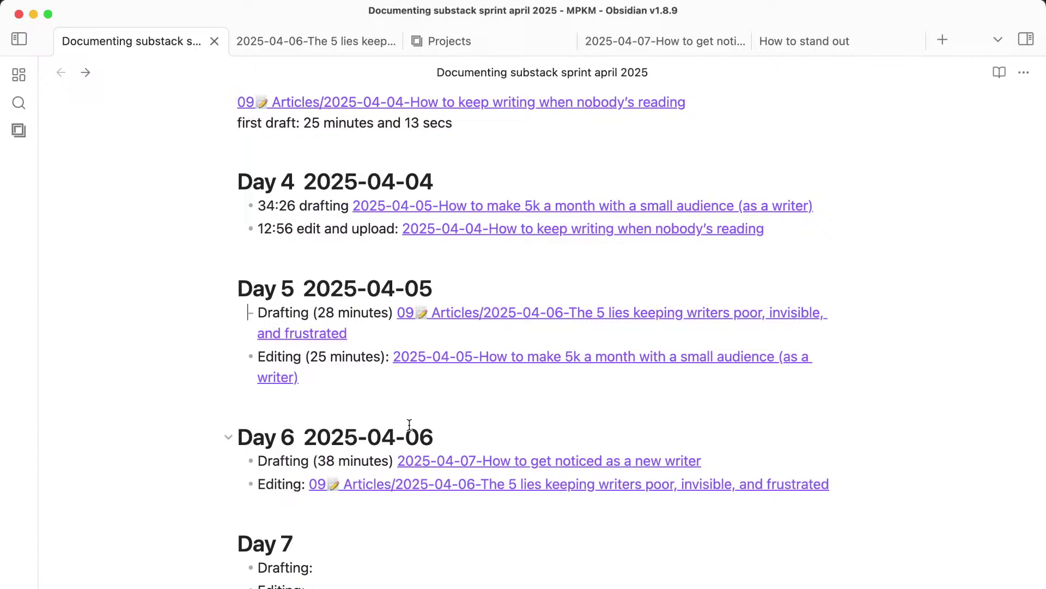
pyautogui.click(305, 484)
pyautogui.press('BackSpace')
pyautogui.write('(11')
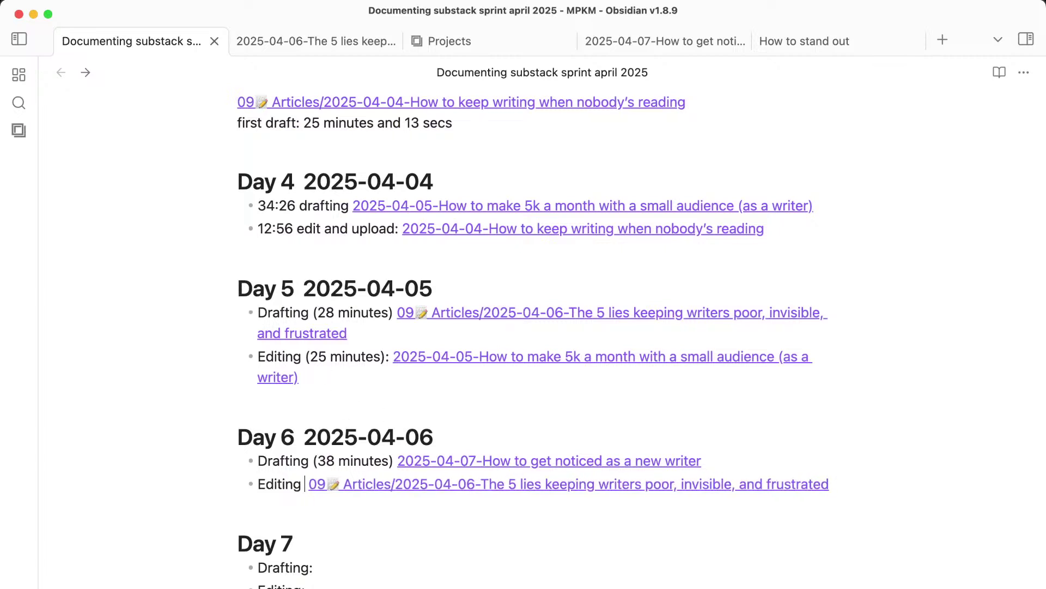
pyautogui.write(':34')
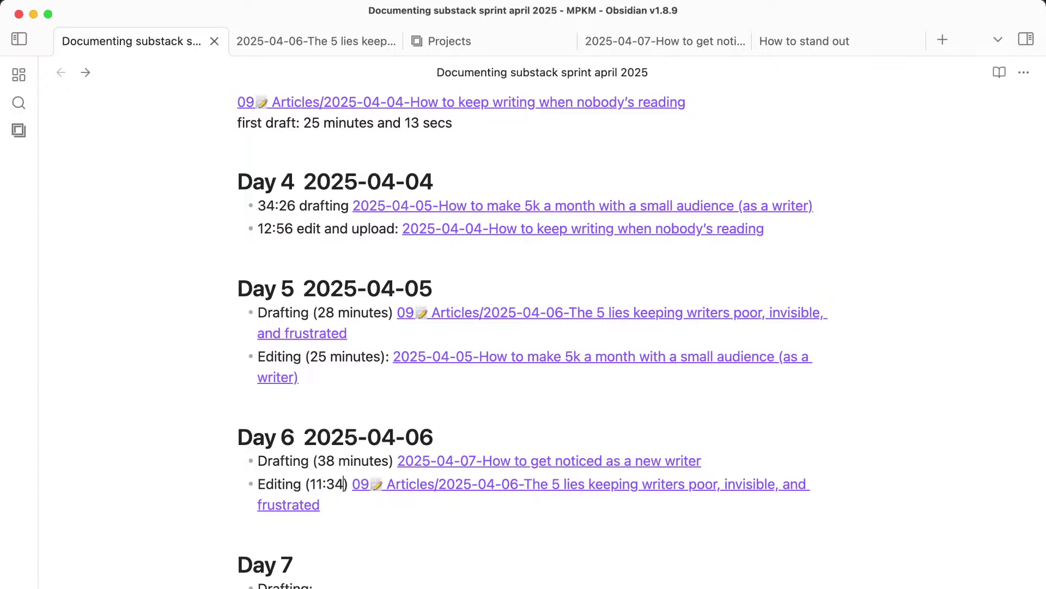
pyautogui.press('BackSpace')
pyautogui.press('BackSpace')
pyautogui.write('43')
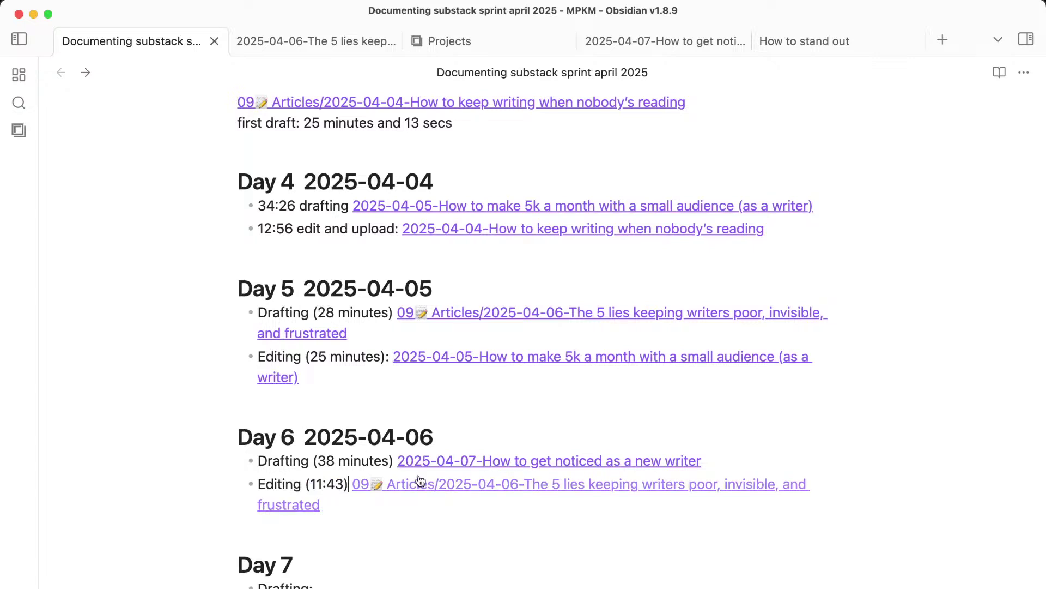
pyautogui.click(445, 509)
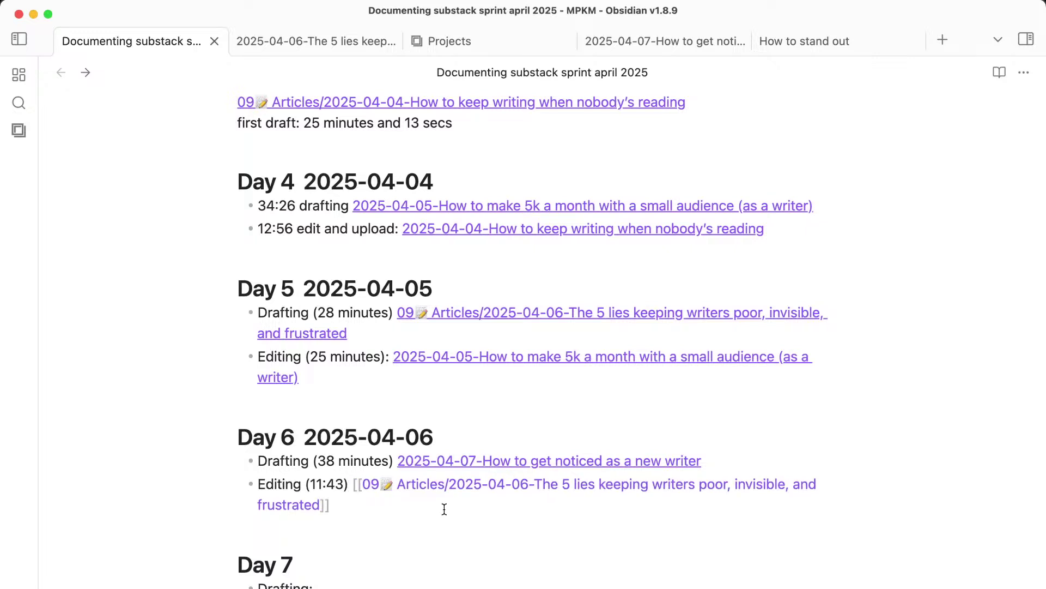
# Append "-> total of" after the article link in the Day 6 editing entry.
pyautogui.write('-> tora')
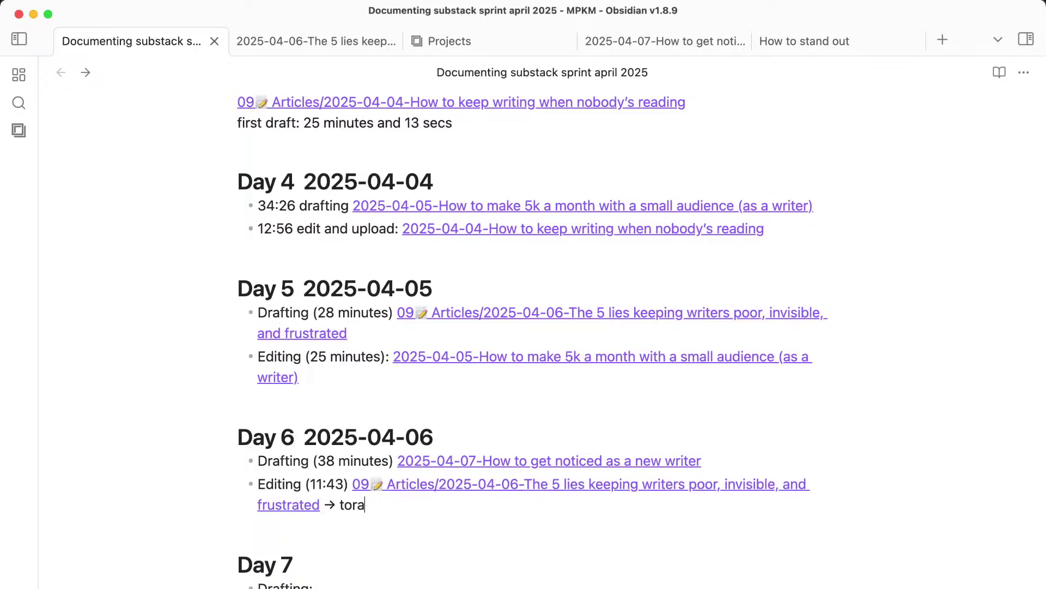
pyautogui.press('BackSpace')
pyautogui.press('BackSpace')
pyautogui.write('tal of')
# Calculate 11+28 in the Alfred launcher and complete the Day 6 editing entry's total with "39 minutes".
pyautogui.hotkey('alt', 'space')
pyautogui.write('111')
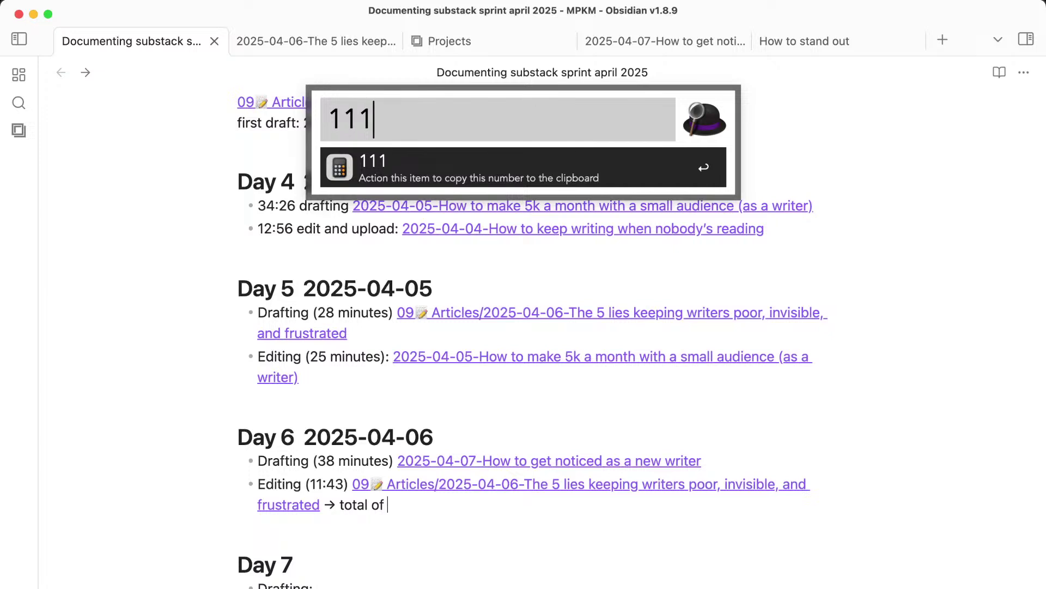
pyautogui.write('.')
pyautogui.press('BackSpace')
pyautogui.press('BackSpace')
pyautogui.write('.34')
pyautogui.press('BackSpace')
pyautogui.press('BackSpace')
pyautogui.press('BackSpace')
pyautogui.write('+')
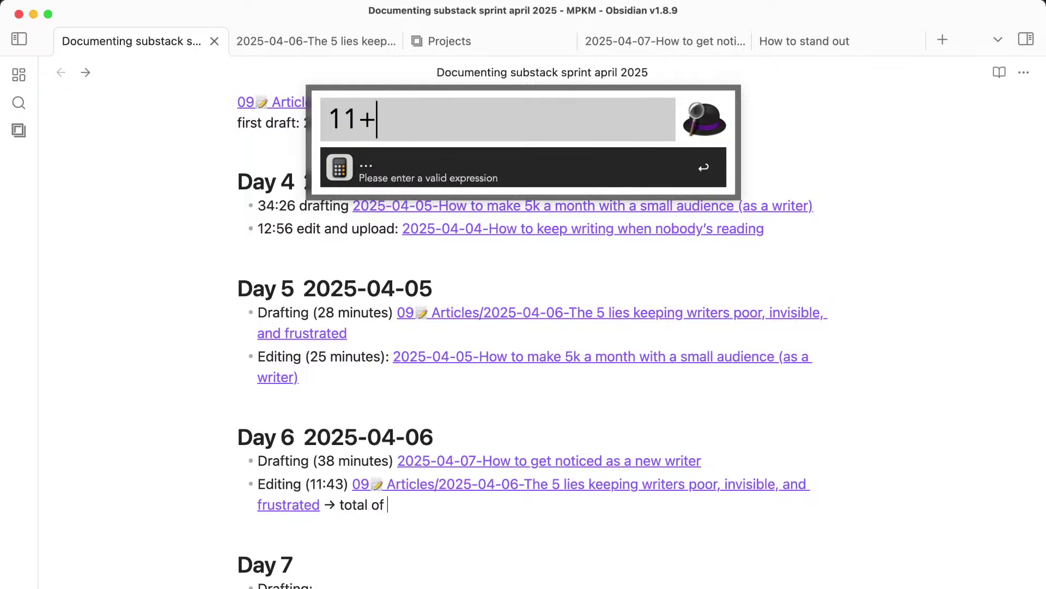
pyautogui.write('28')
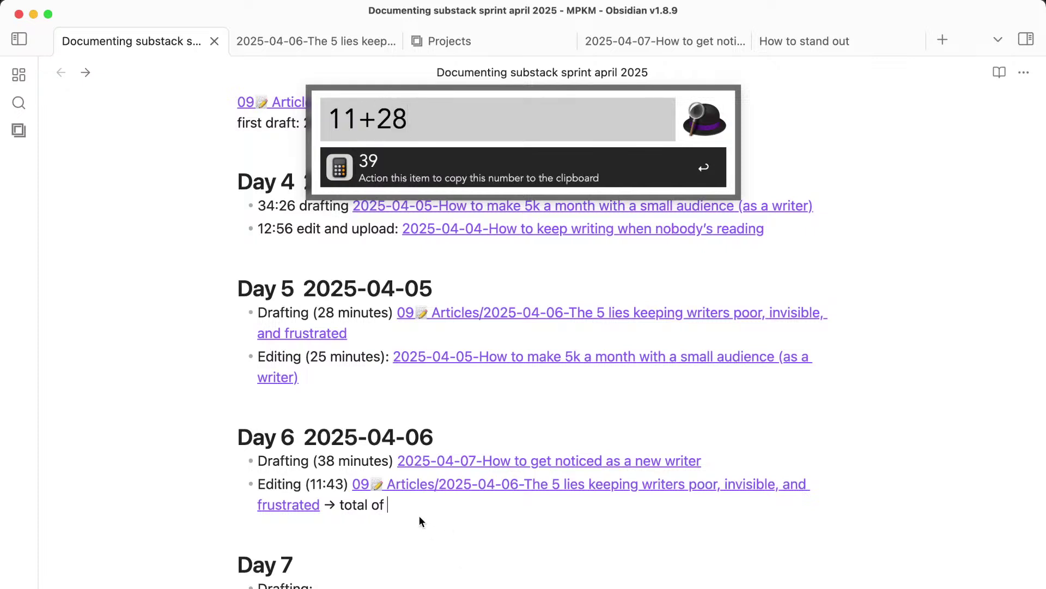
pyautogui.press('Return')
pyautogui.write('39')
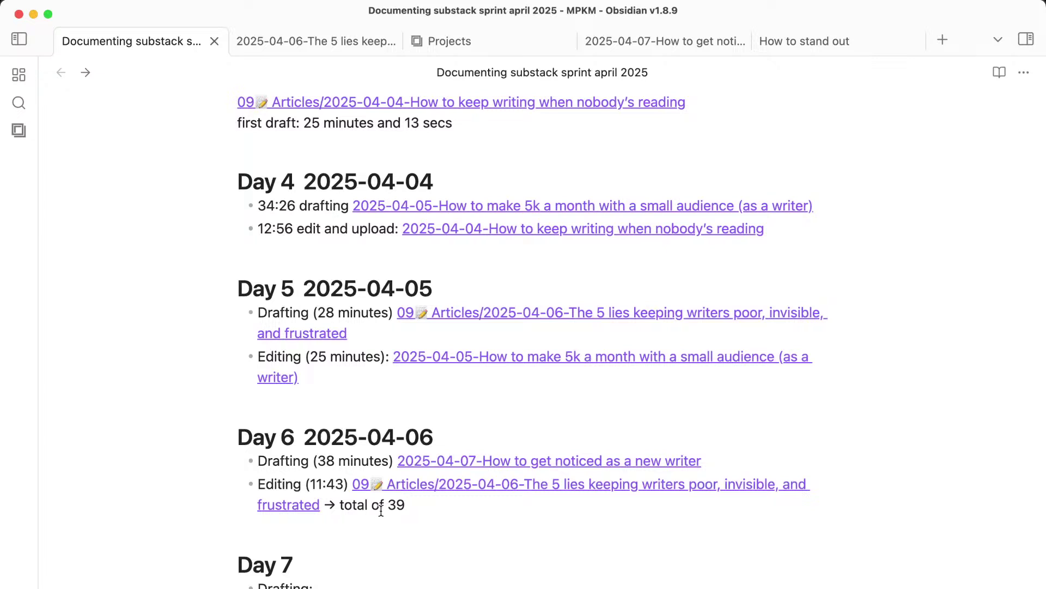
pyautogui.write('minutes')
# Search Google for "matt giaro youtube" from the Alfred launcher.
pyautogui.hotkey('alt', 'space')
pyautogui.write('hc')
pyautogui.press('BackSpace')
pyautogui.press('BackSpace')
pyautogui.write('m')
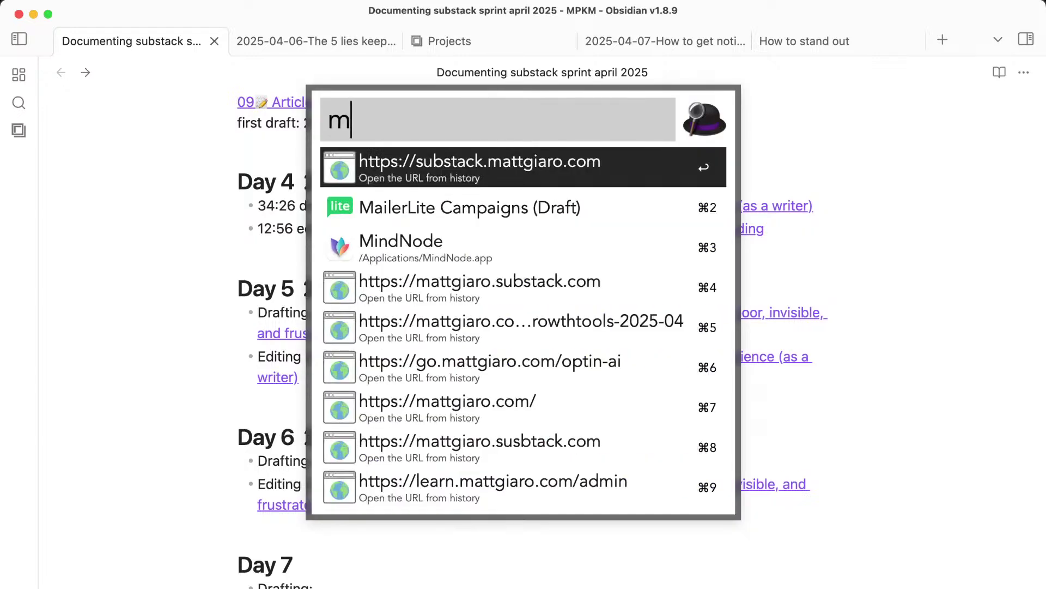
pyautogui.press('BackSpace')
pyautogui.write('stu')
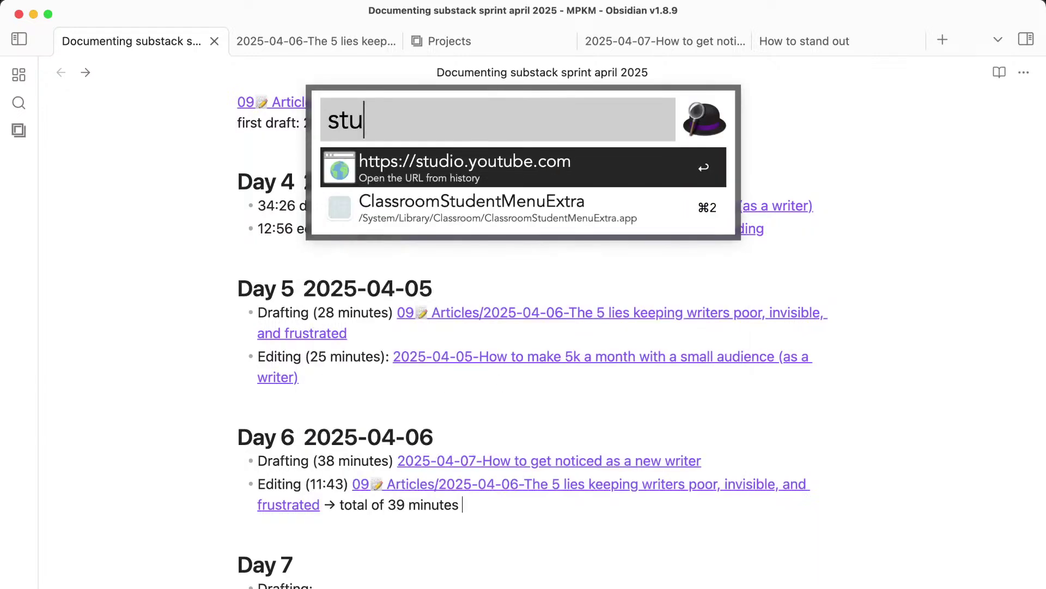
pyautogui.press('BackSpace')
pyautogui.press('BackSpace')
pyautogui.press('BackSpace')
pyautogui.write('matt gar')
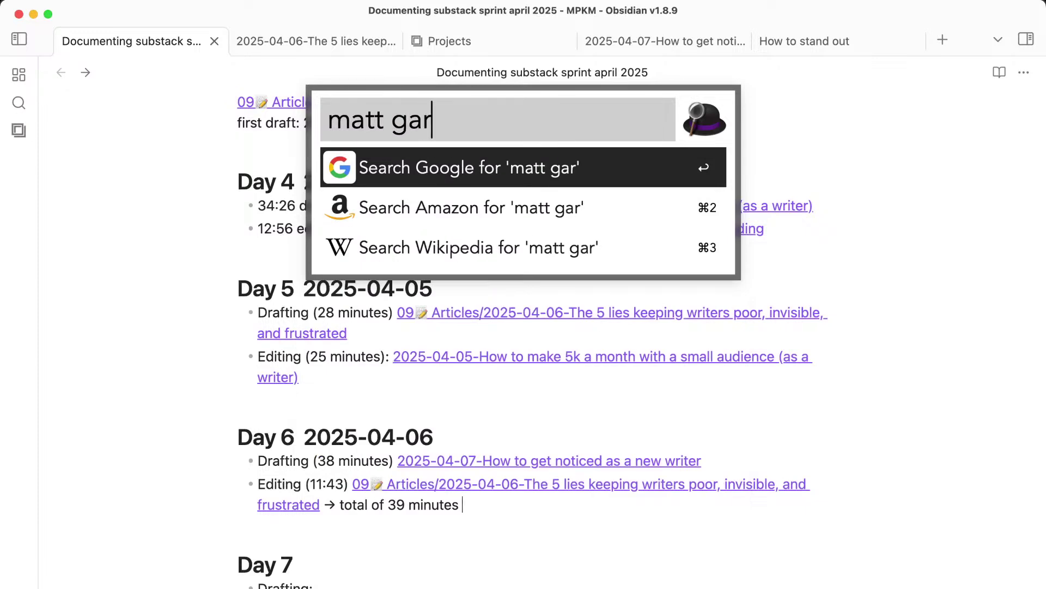
pyautogui.press('BackSpace')
pyautogui.press('BackSpace')
pyautogui.write('iaro m')
pyautogui.press('BackSpace')
pyautogui.write('youtube')
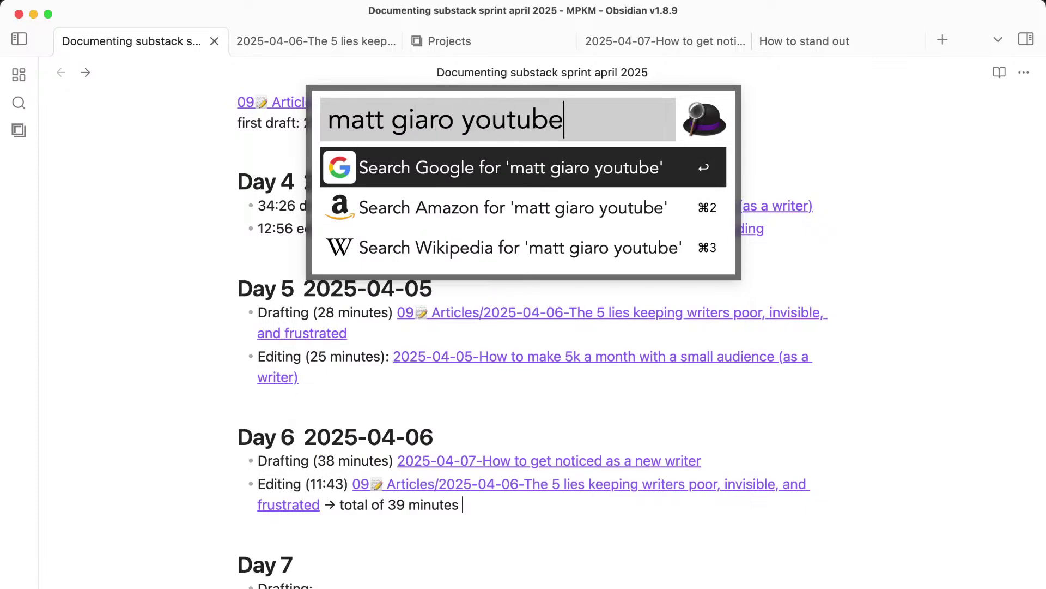
pyautogui.press('Return')
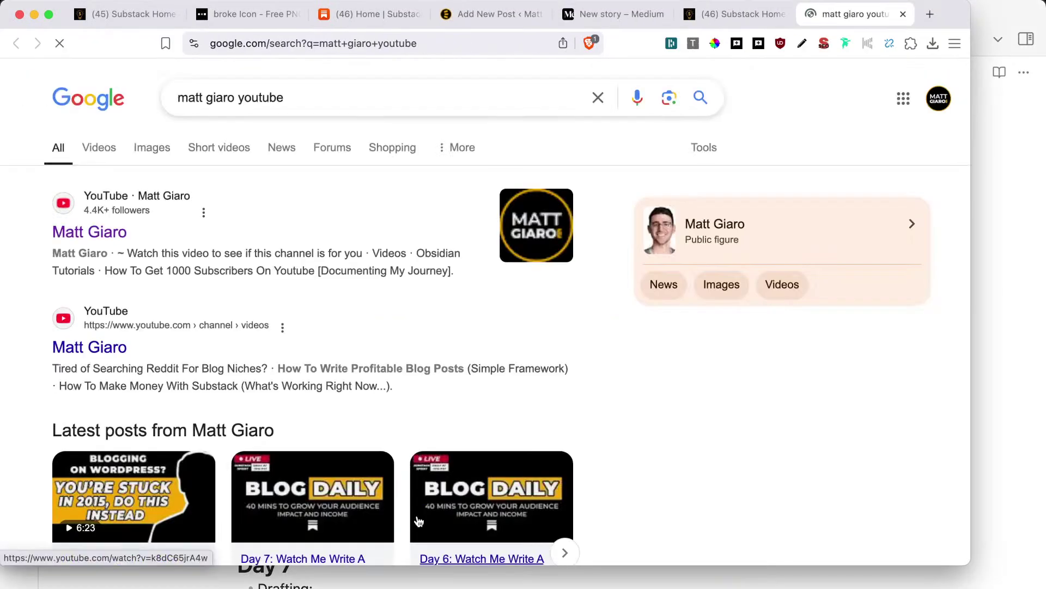
# Open the Matt Giaro YouTube channel from the search results and view its live streams.
pyautogui.click(74, 232)
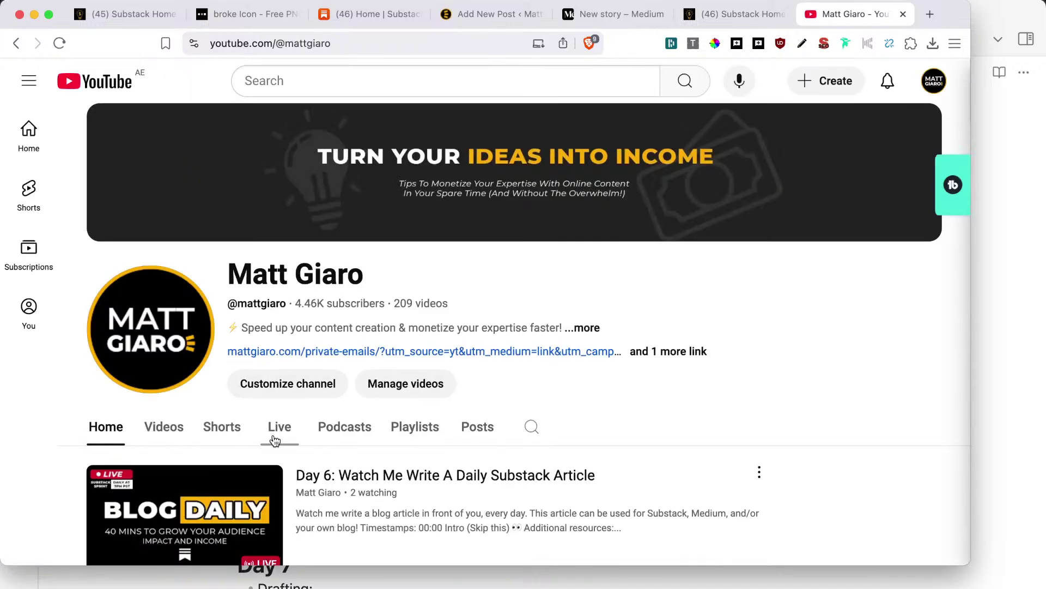
pyautogui.click(277, 436)
pyautogui.scroll(-3, 277, 437)
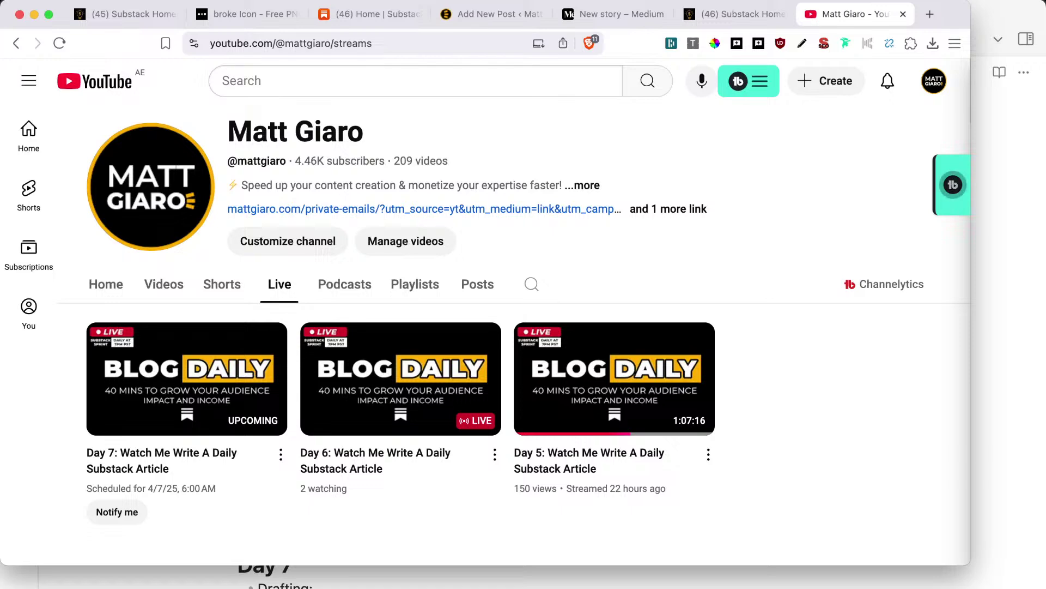
# Return from the browser to Obsidian, then switch to OBS to reach the streaming controls.
pyautogui.press('super+Tab')
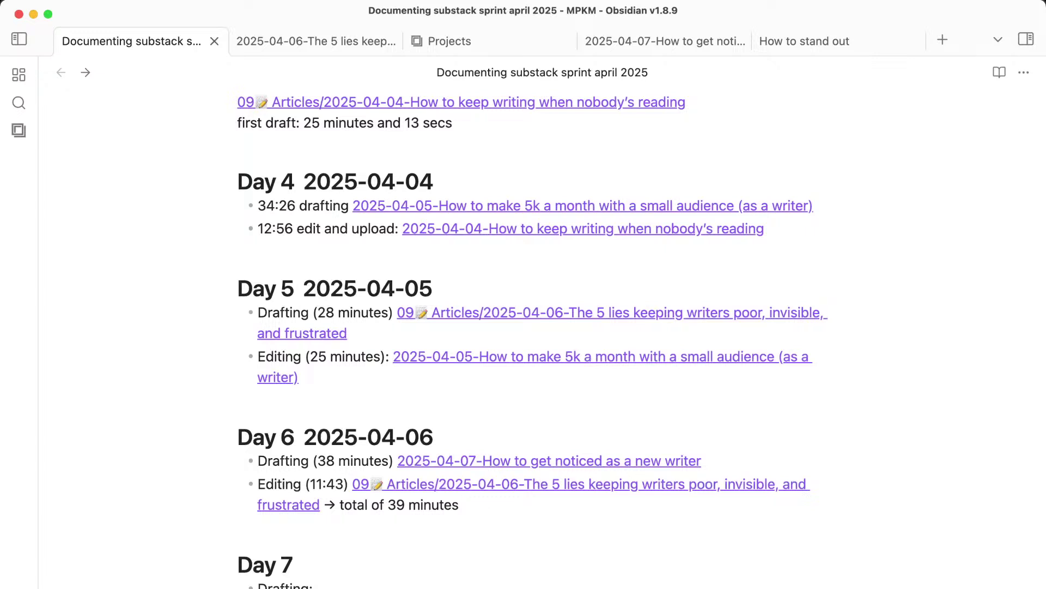
pyautogui.moveTo(1023, 355)
pyautogui.moveTo(1021, 449)
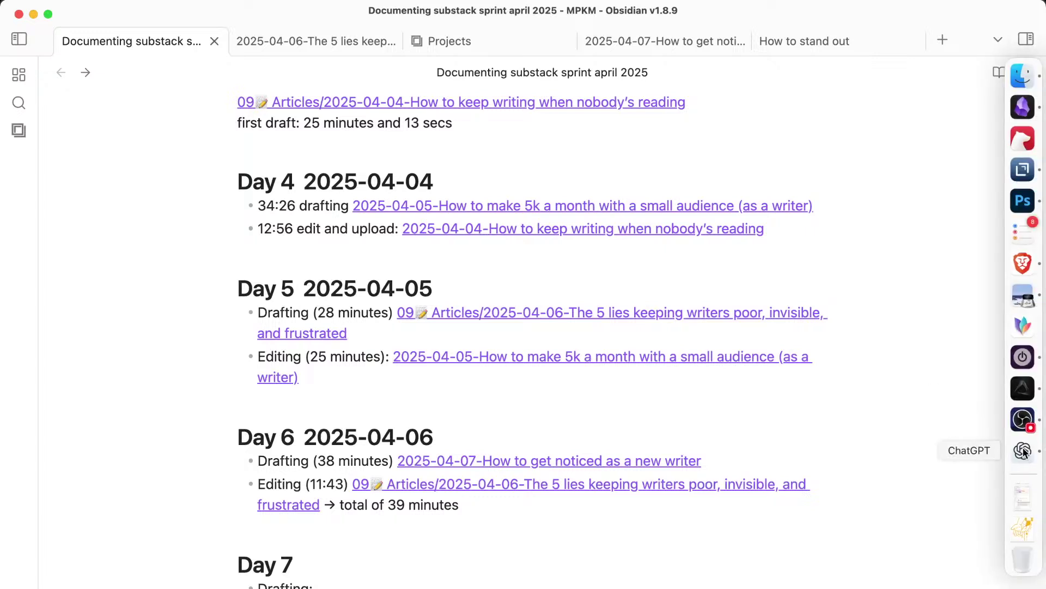
pyautogui.click(1023, 419)
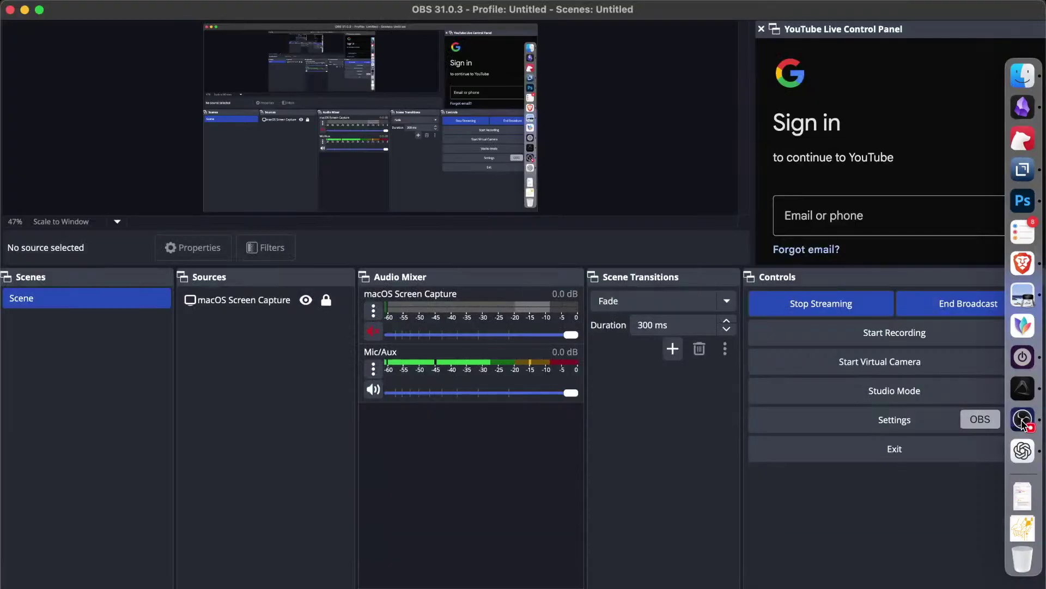